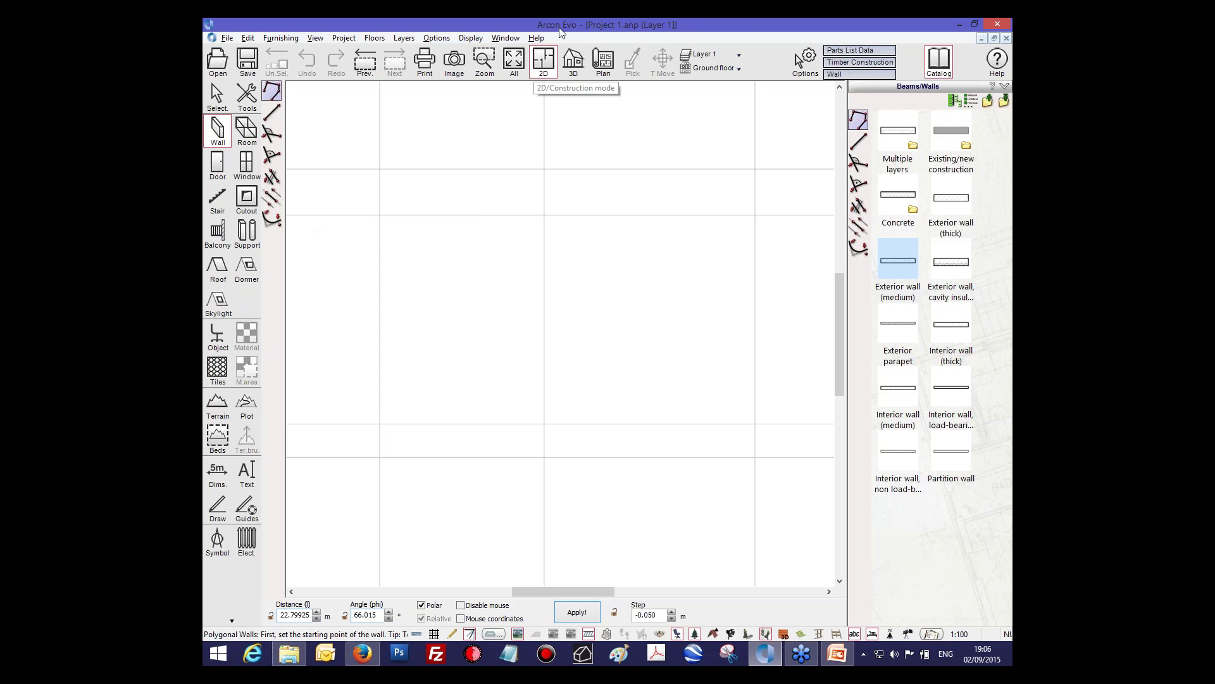
Step: Preview the empty project in 3D mode, tilt the view to the horizon, and return to 2D construction mode
click(574, 68)
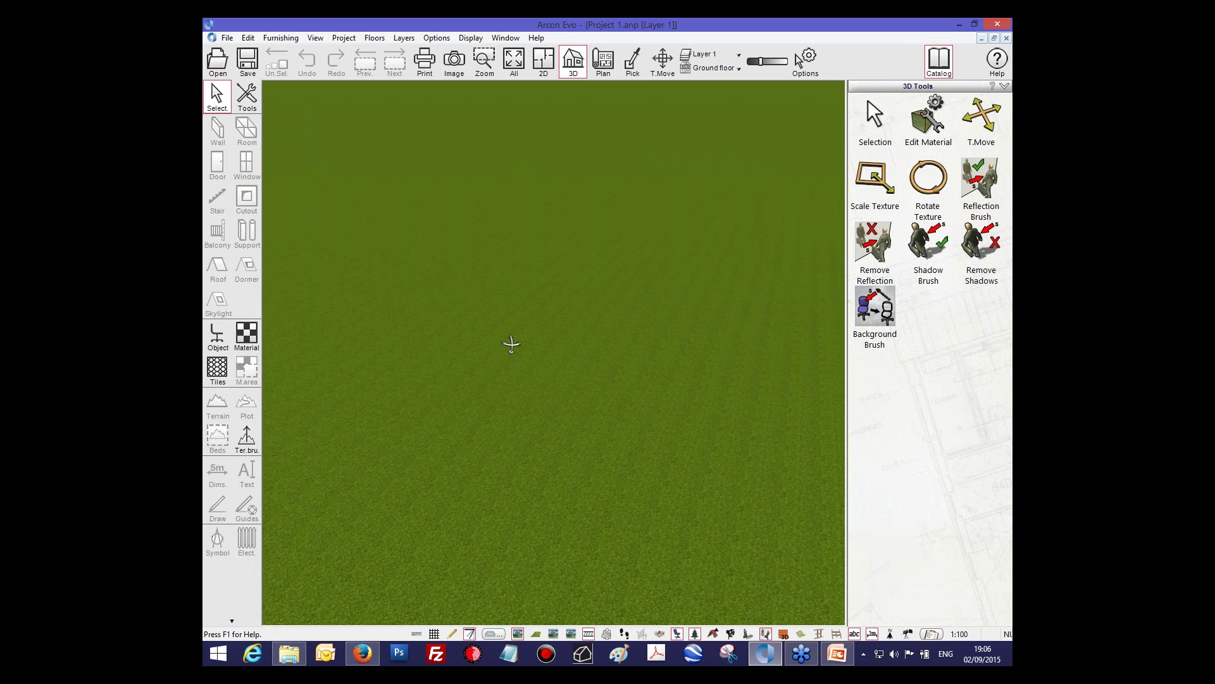
drag(511, 344, 530, 360)
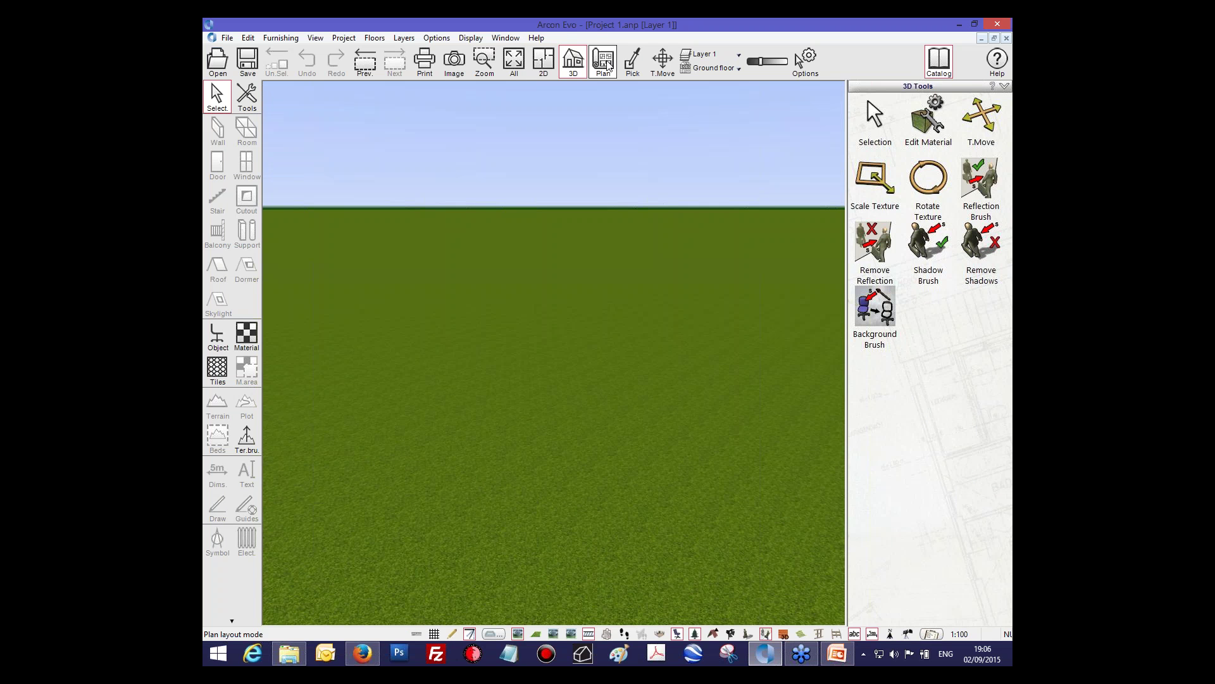
click(551, 67)
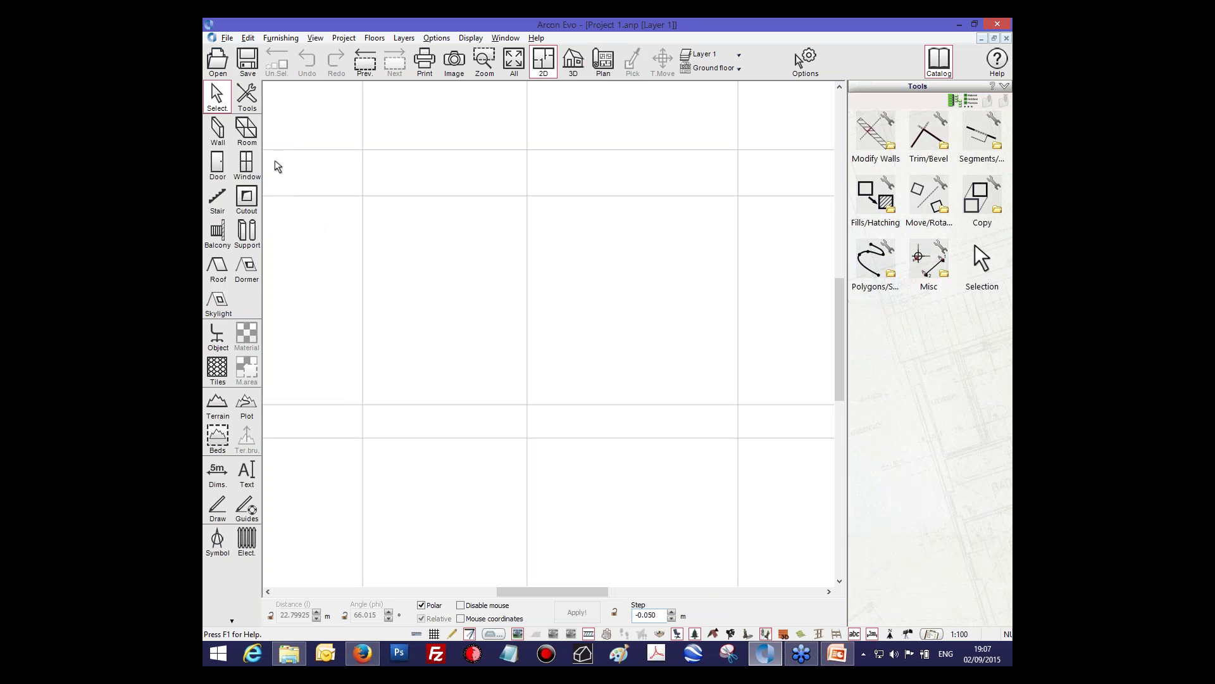
Step: Browse the catalogue's wall types, editing tools and room shapes
click(244, 112)
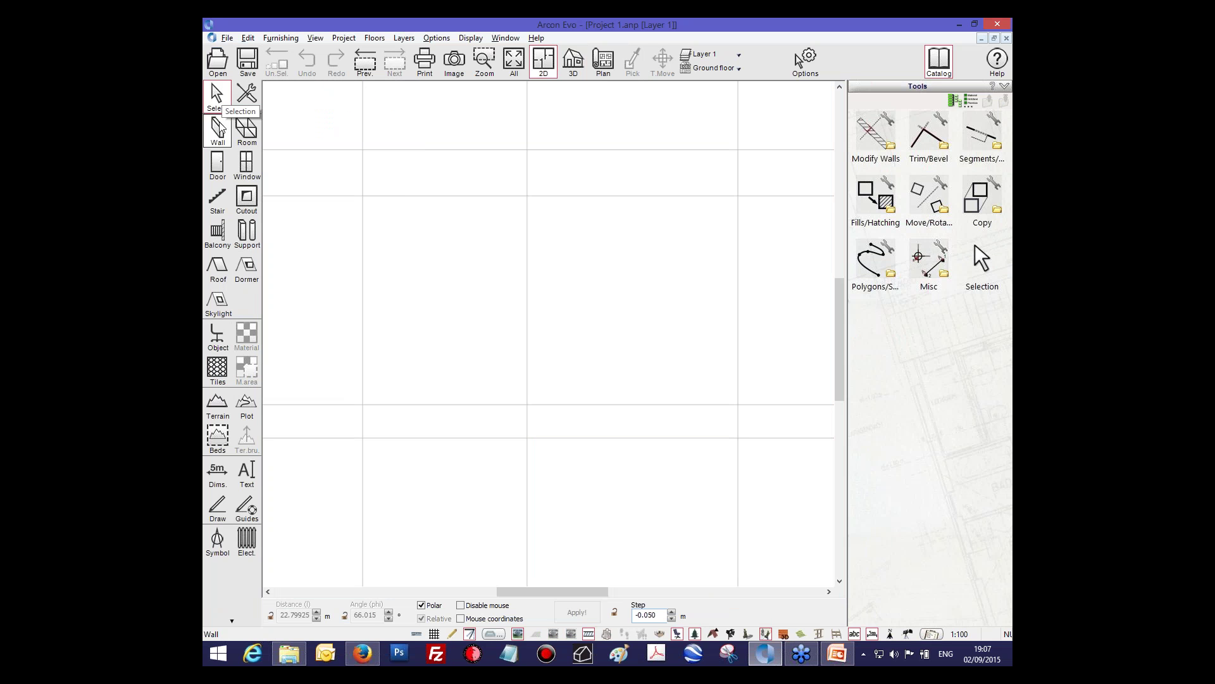
click(219, 137)
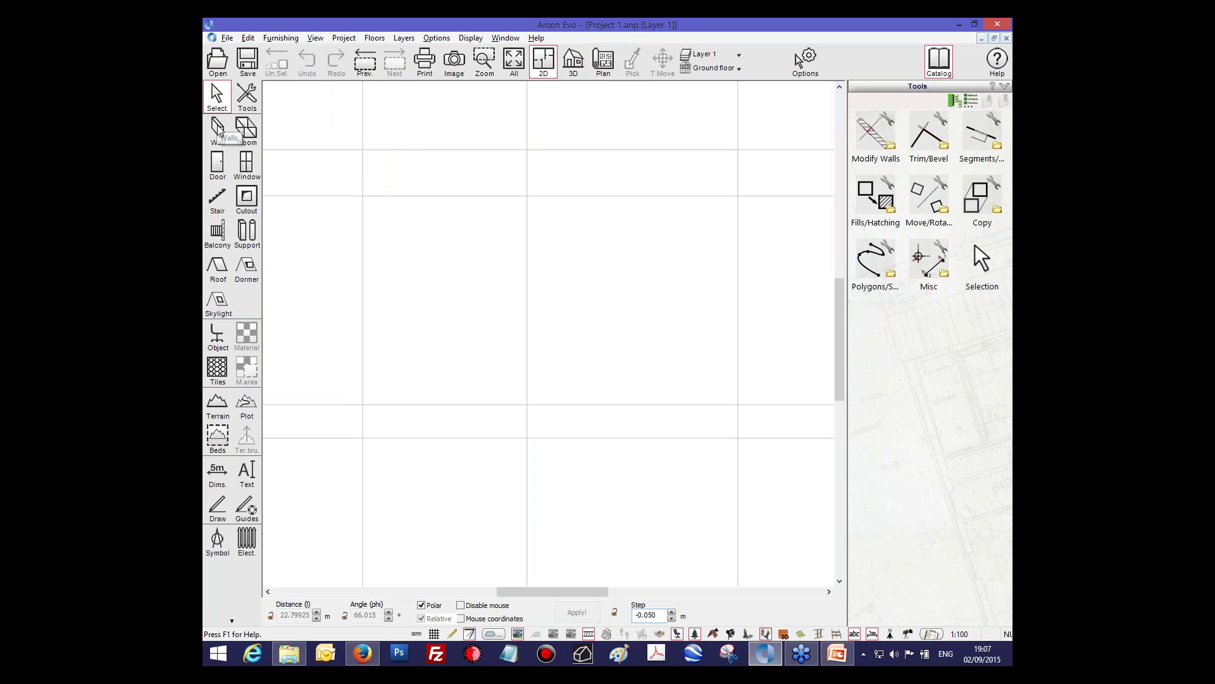
click(218, 130)
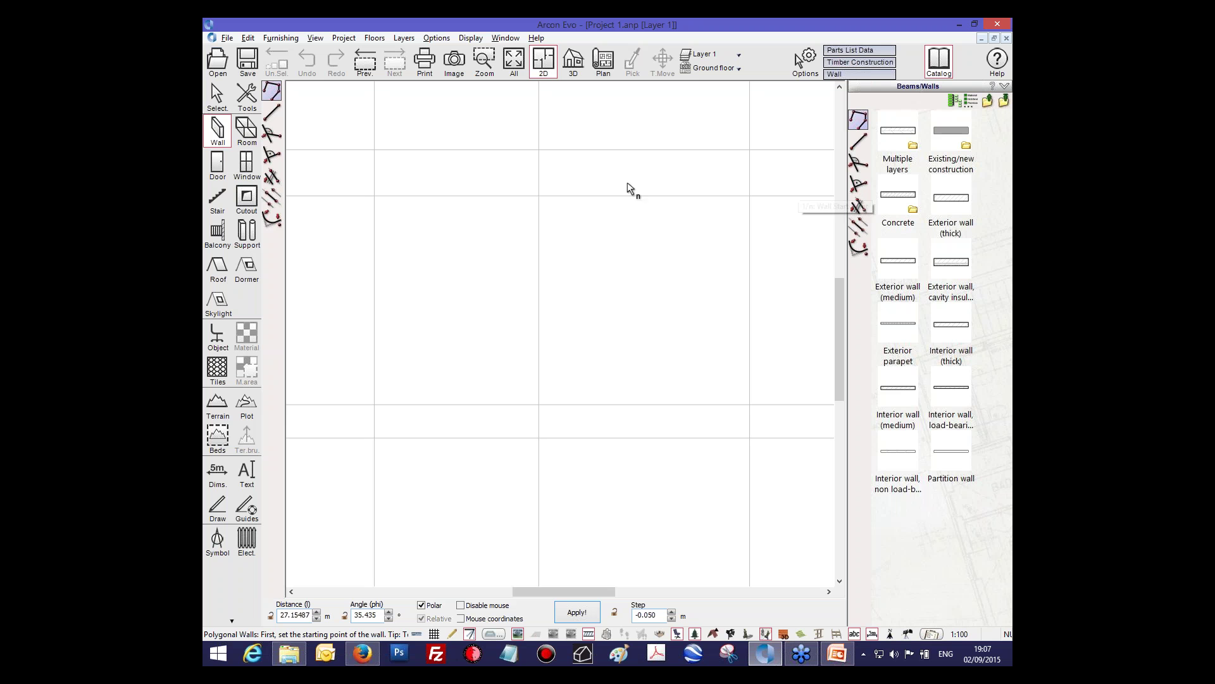
click(248, 95)
click(250, 96)
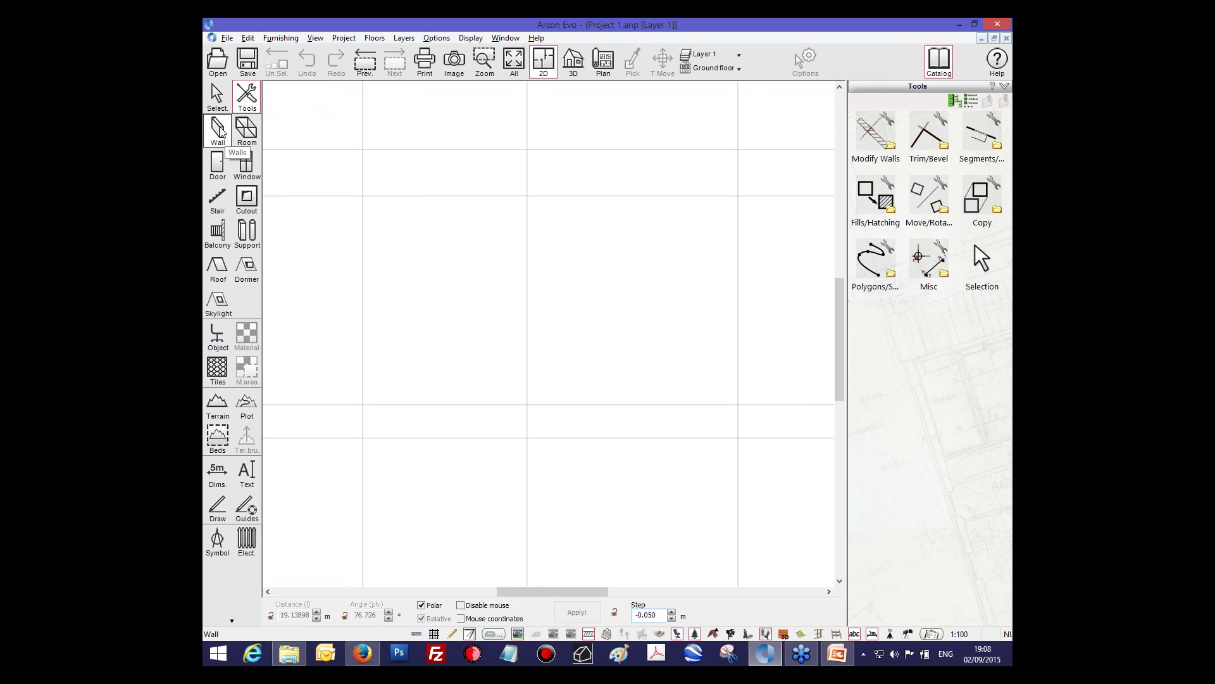
click(244, 128)
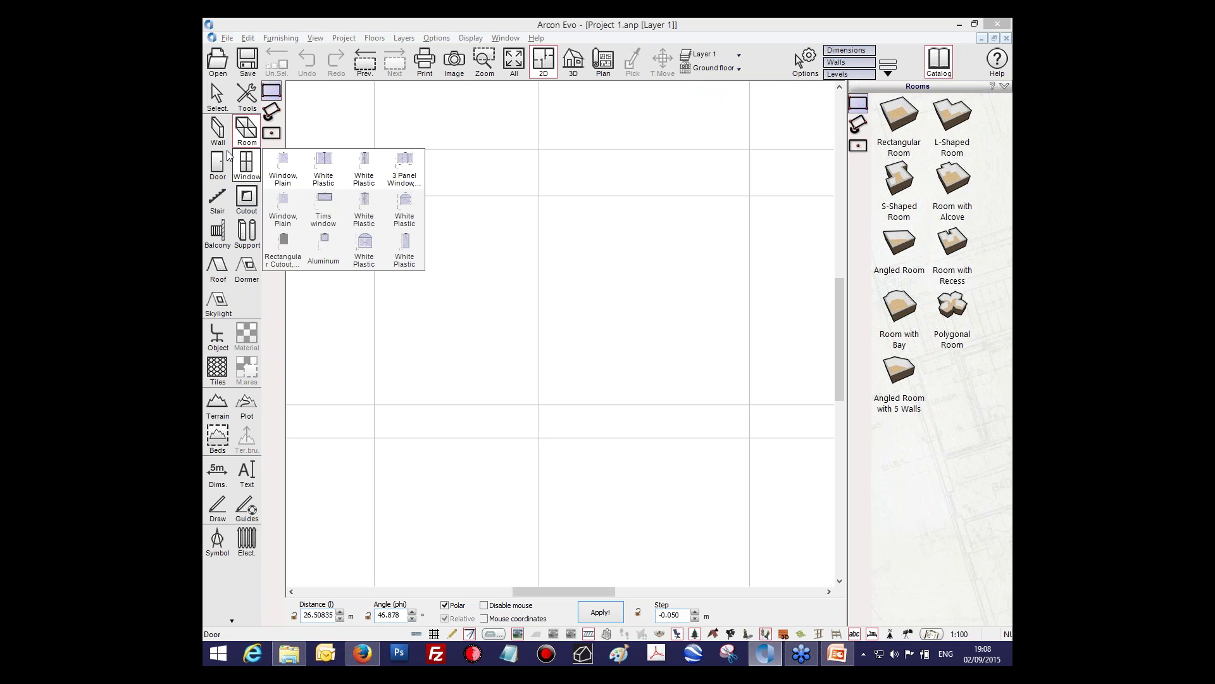
Step: Choose a four-panel White Plastic door from the Bi-Fold Doors and inspect its component settings without changing them
mouse_move(230, 151)
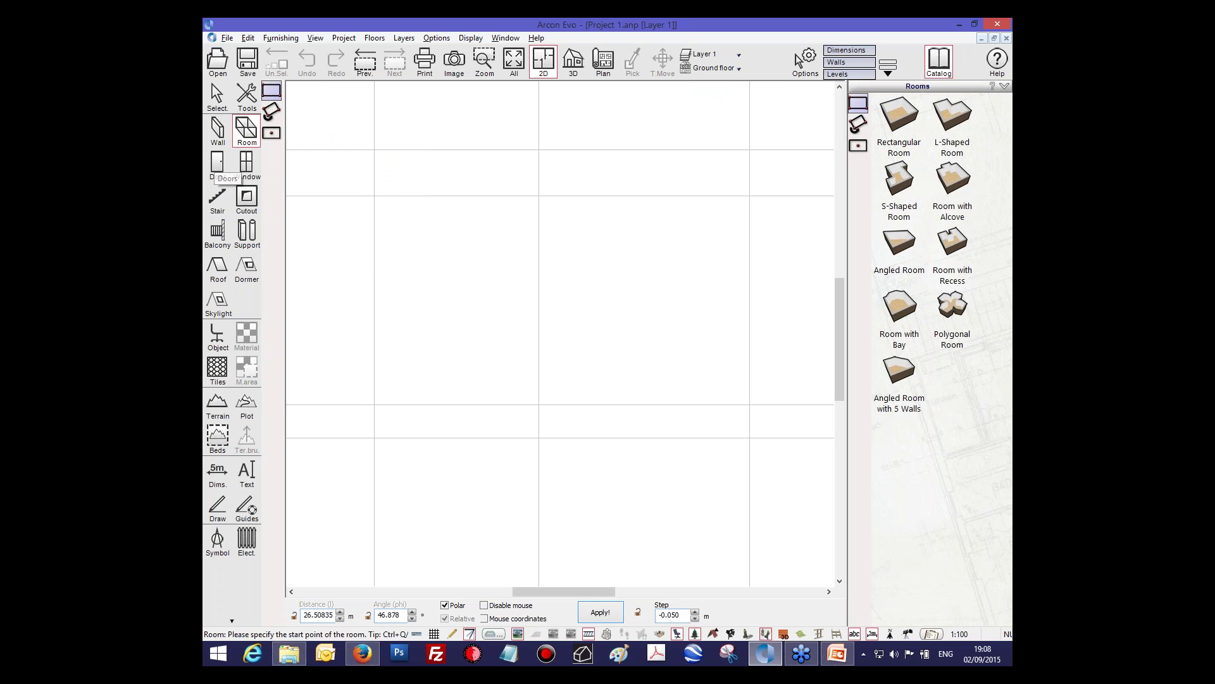
click(218, 163)
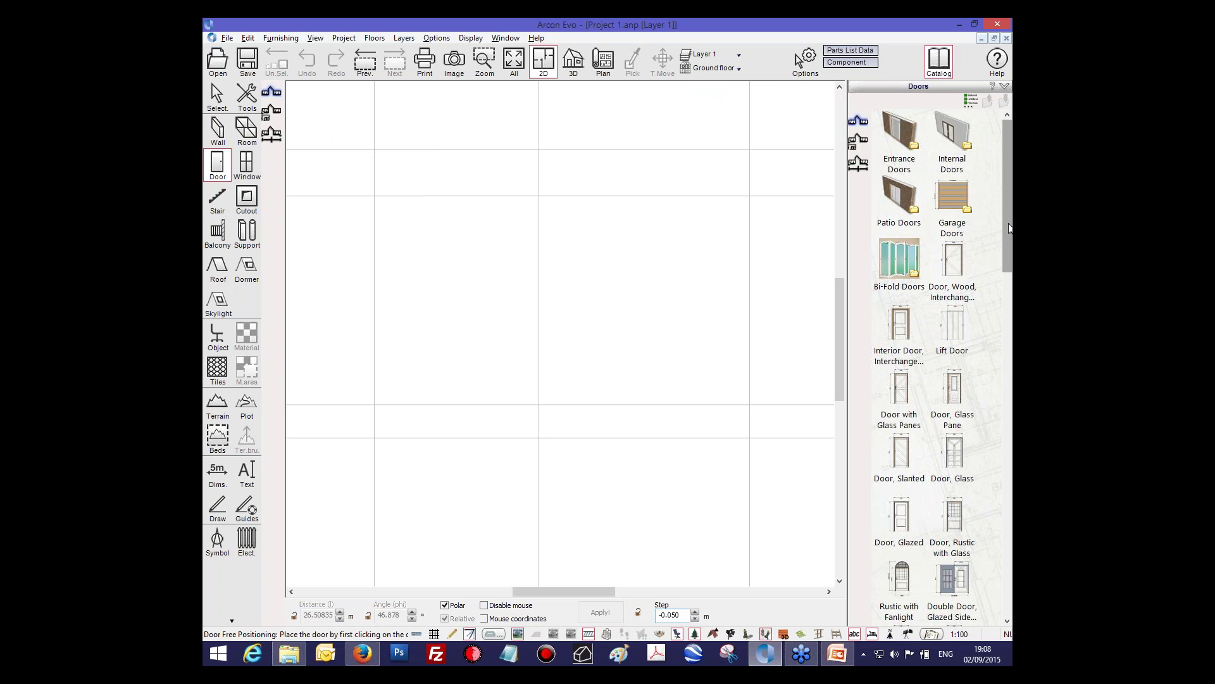
mouse_move(1010, 228)
mouse_down()
mouse_move(1008, 543)
mouse_move(1006, 228)
mouse_up()
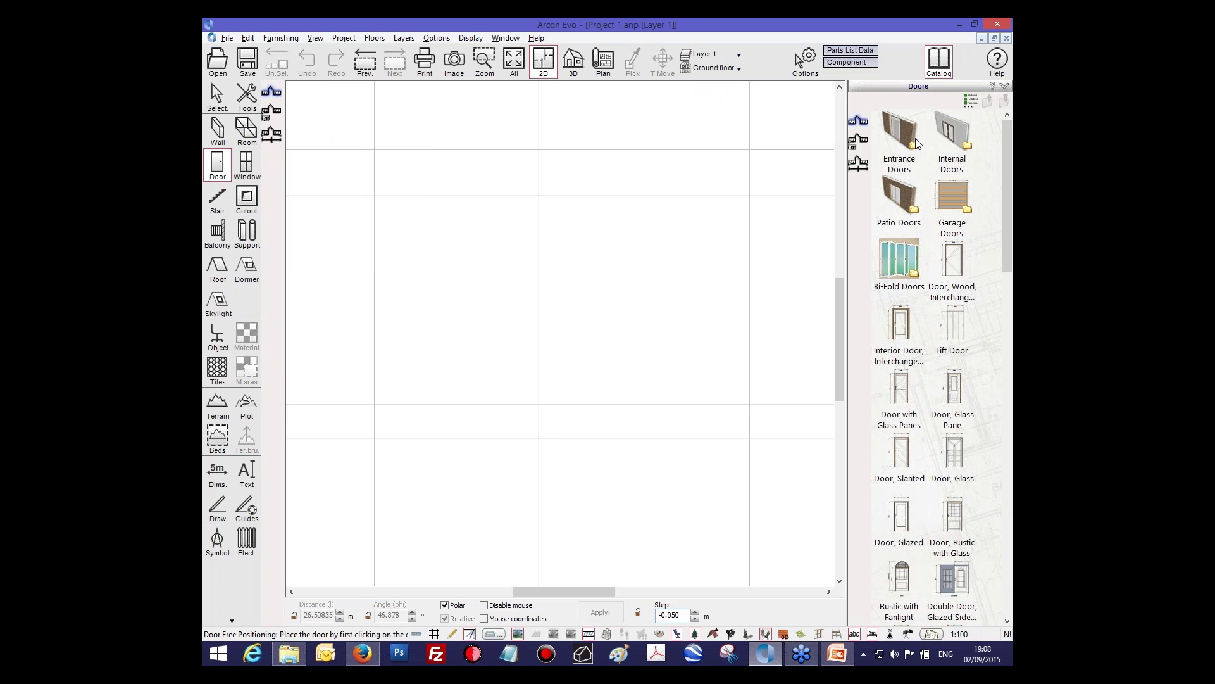
double_click(912, 265)
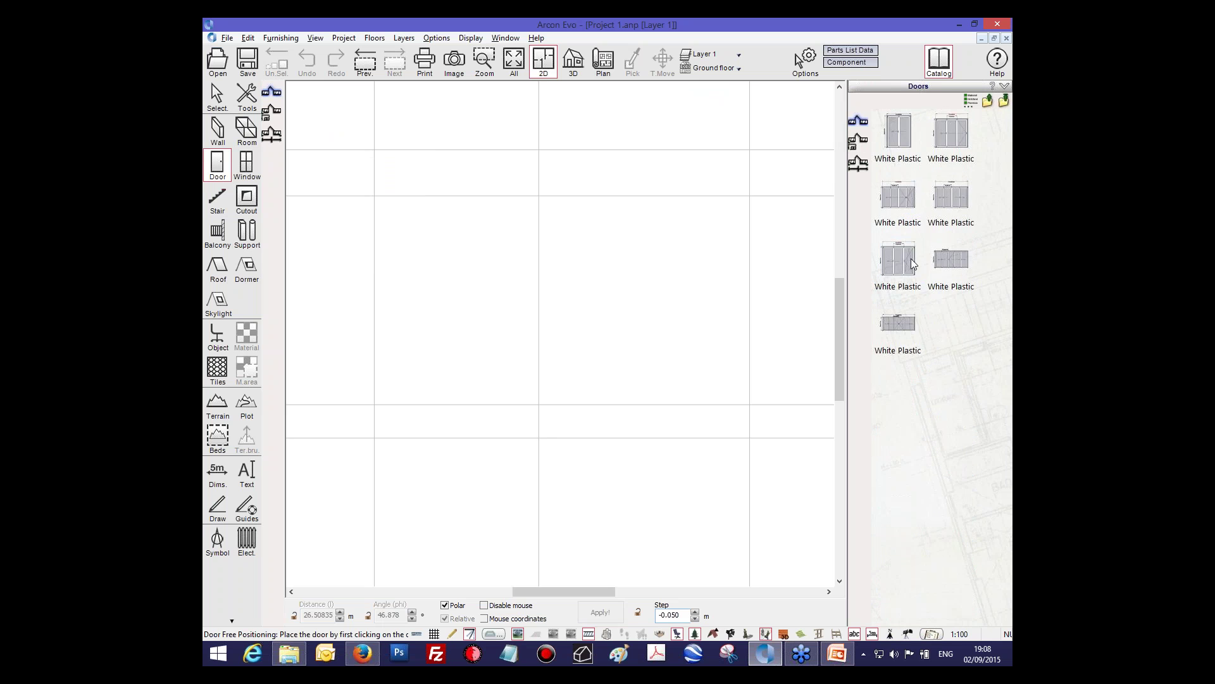
click(911, 204)
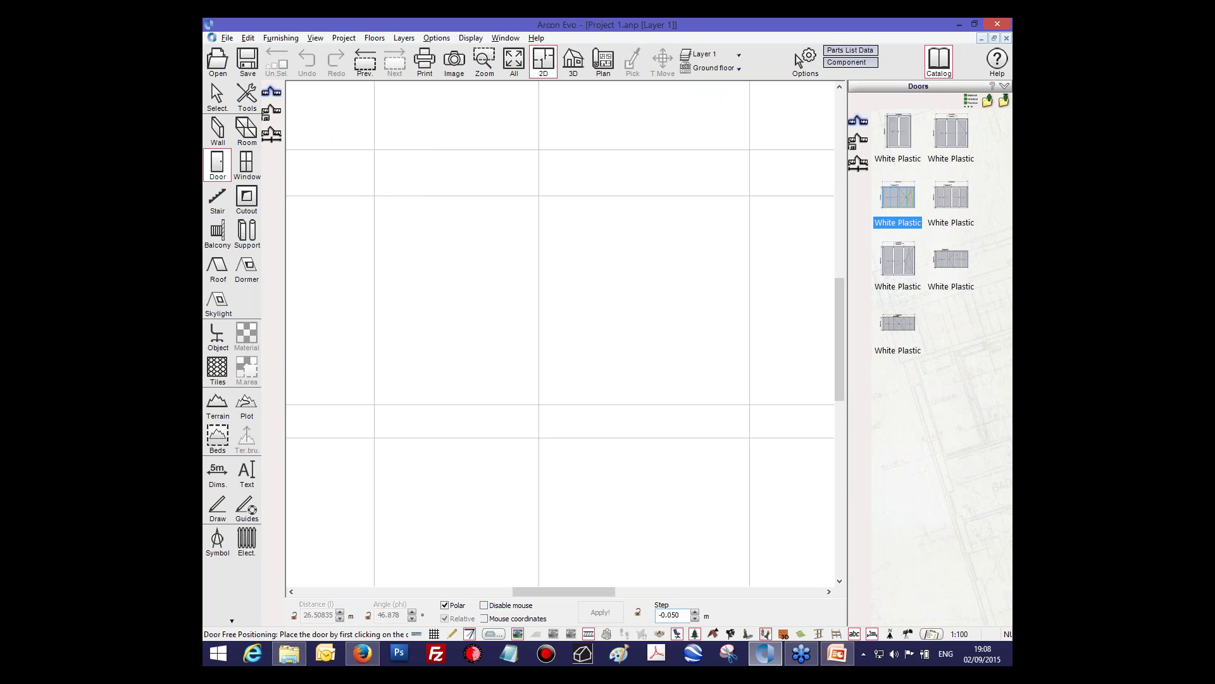
click(844, 63)
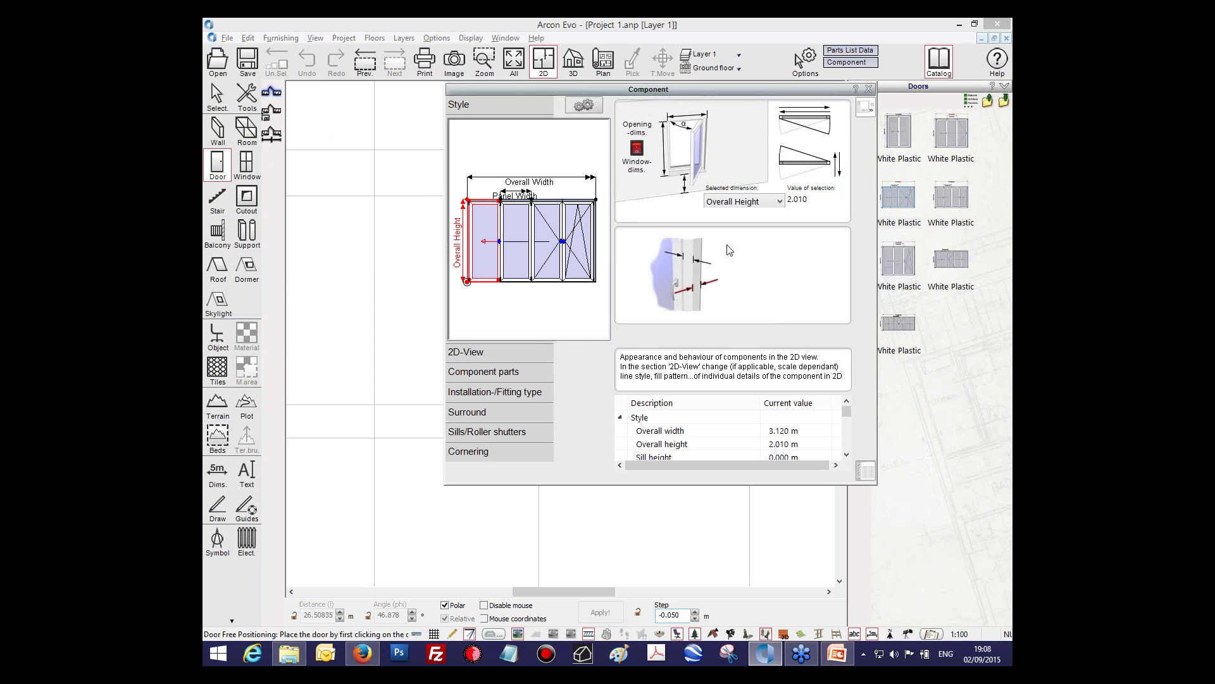
click(869, 88)
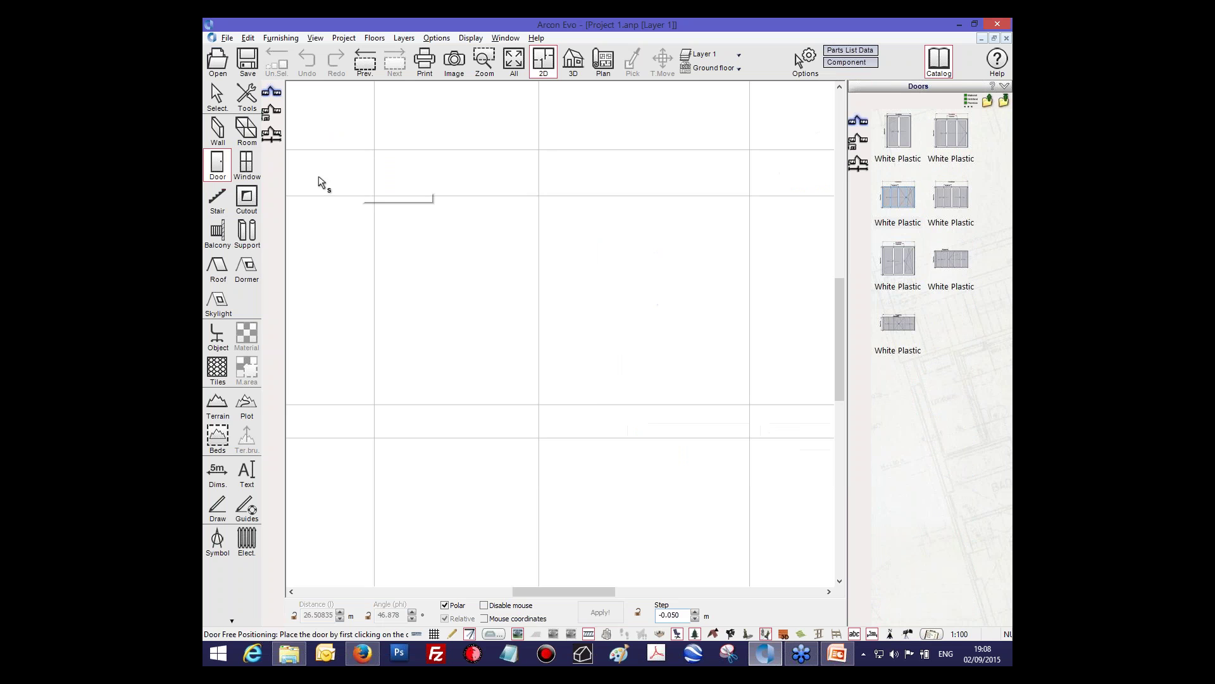
Step: Browse the Windows and Cut-outs folders of the window catalogue, returning to the catalogue's top level
click(247, 166)
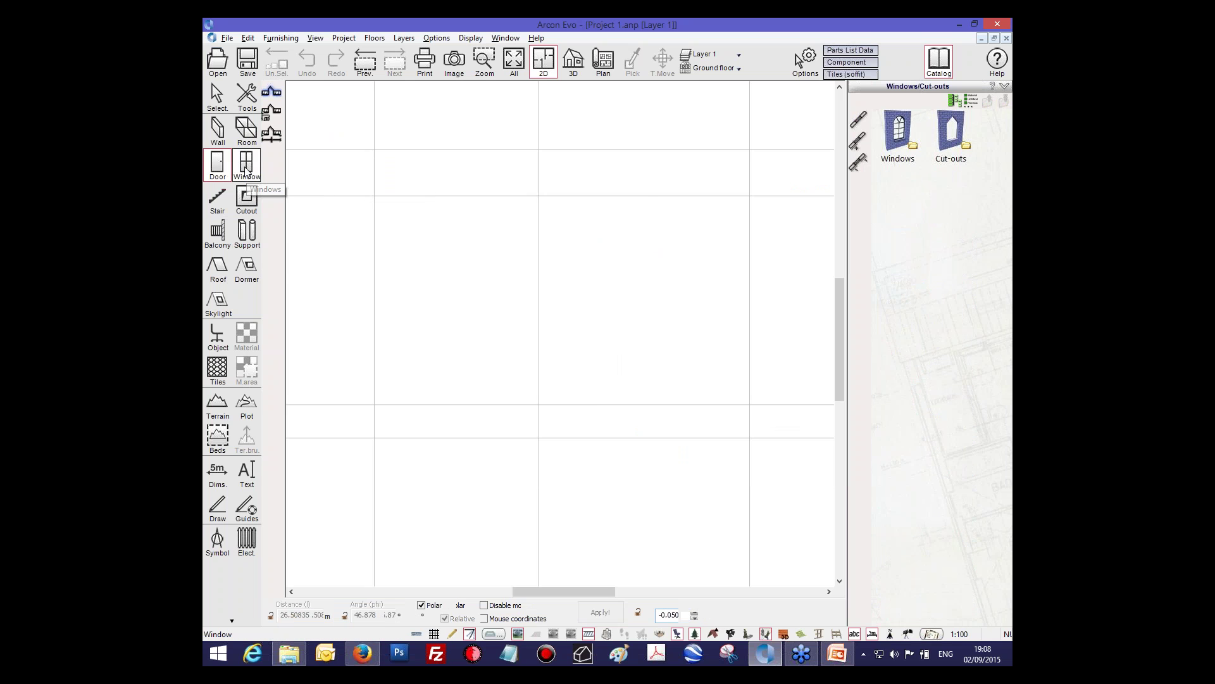
double_click(898, 133)
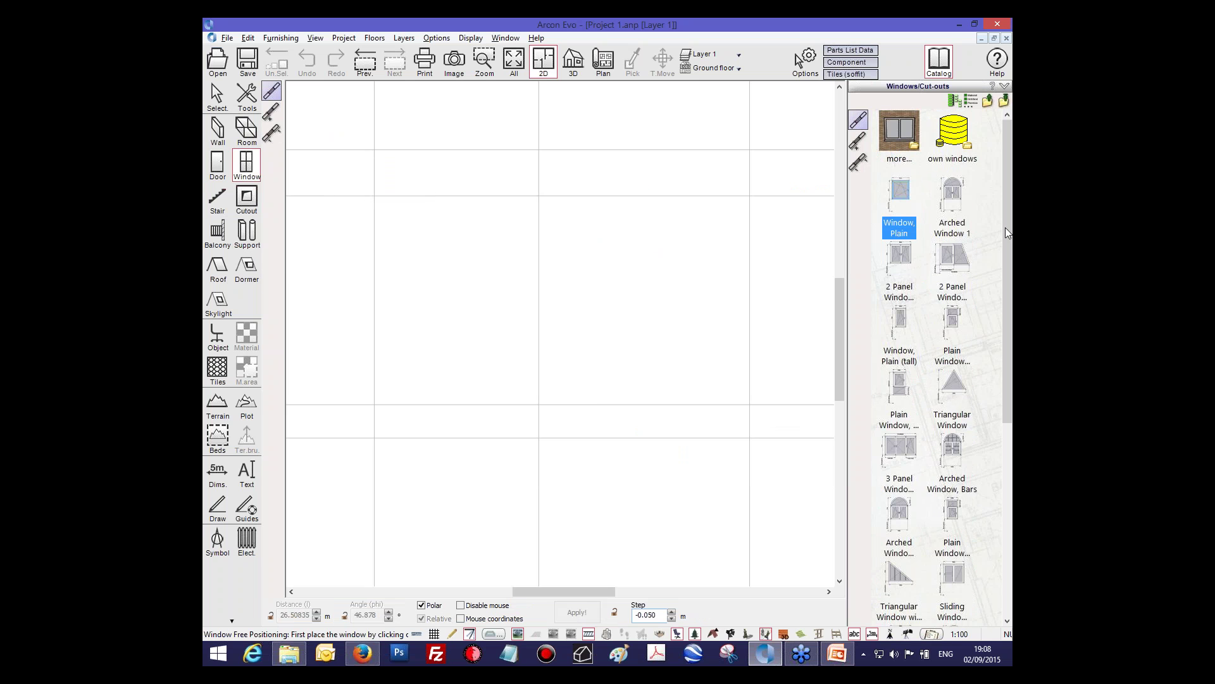
mouse_move(1007, 229)
mouse_down()
mouse_move(1007, 380)
mouse_move(1006, 229)
mouse_up()
click(988, 102)
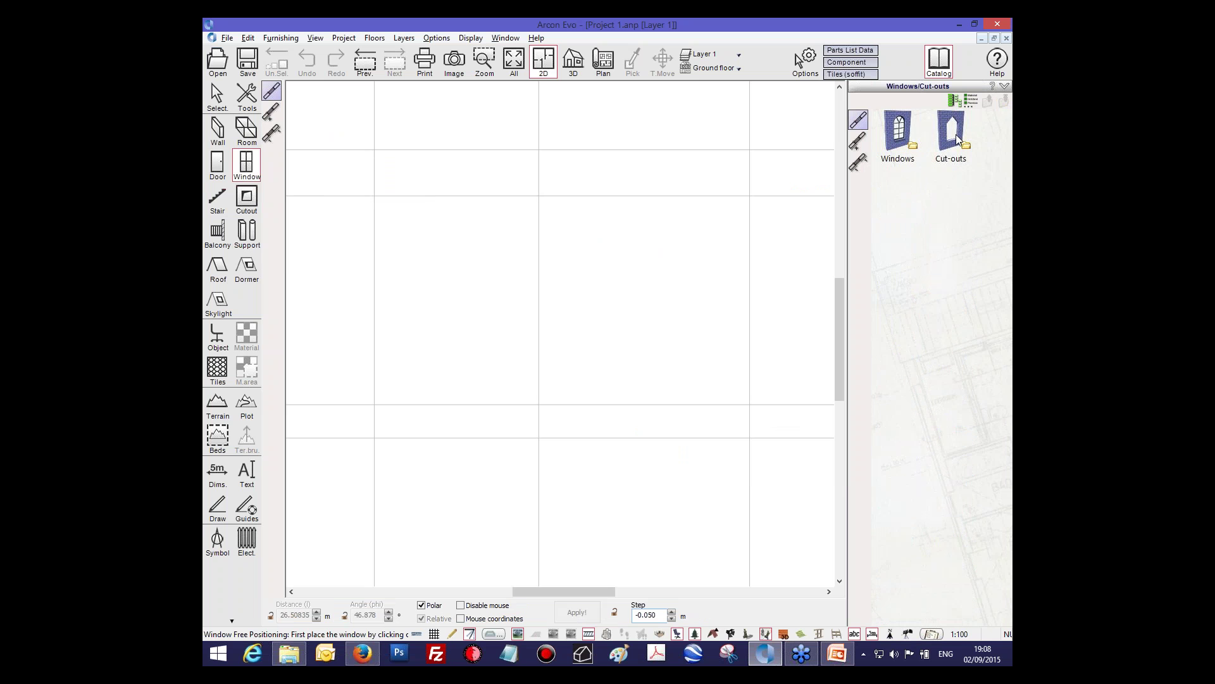
double_click(952, 134)
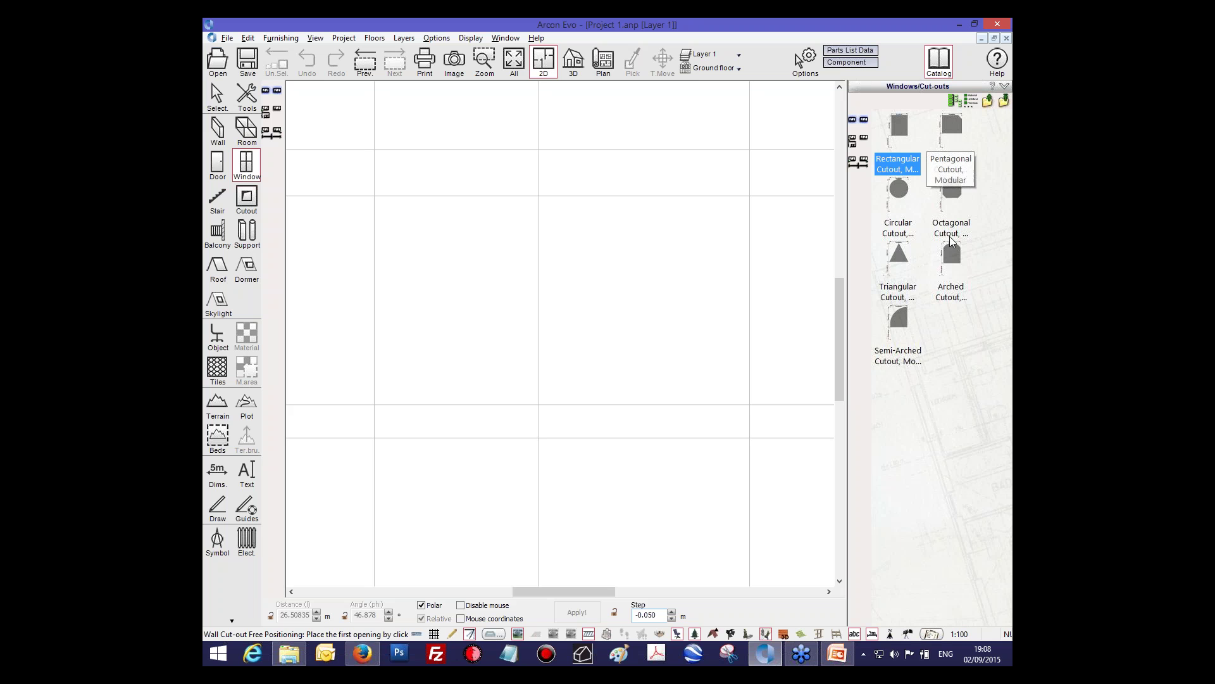
click(988, 103)
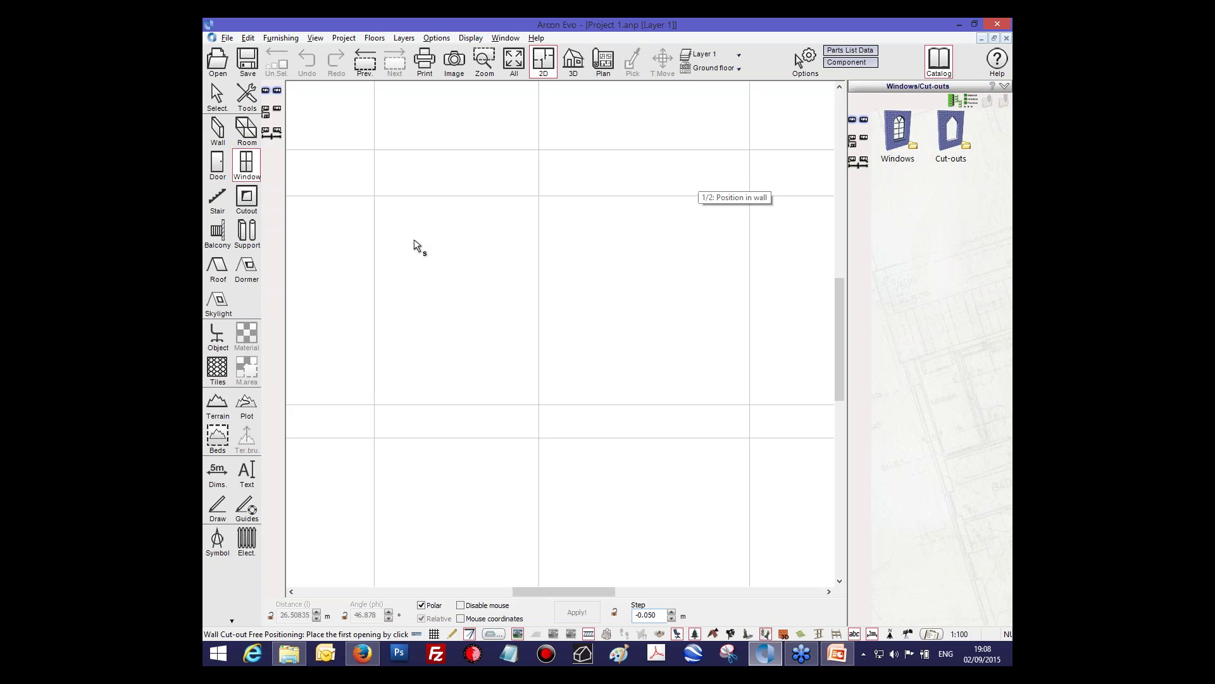
Step: Review the available staircases, ceiling cutouts, balcony and platform types, and supports and chimneys
click(223, 201)
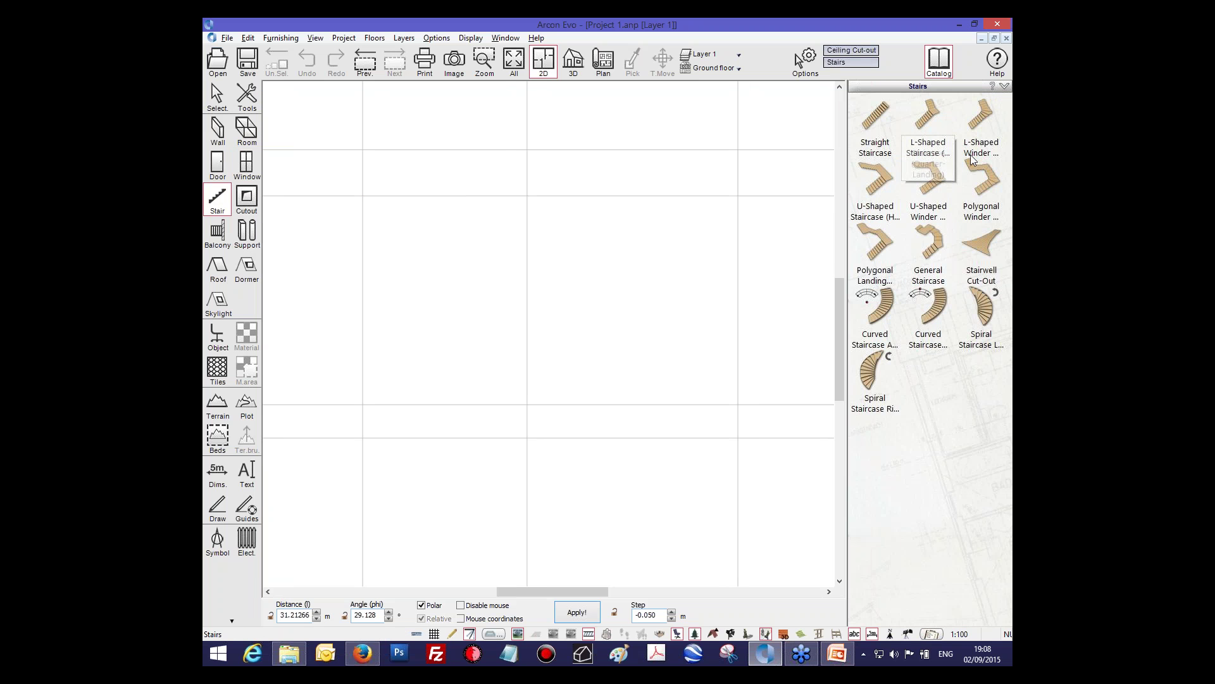
click(247, 198)
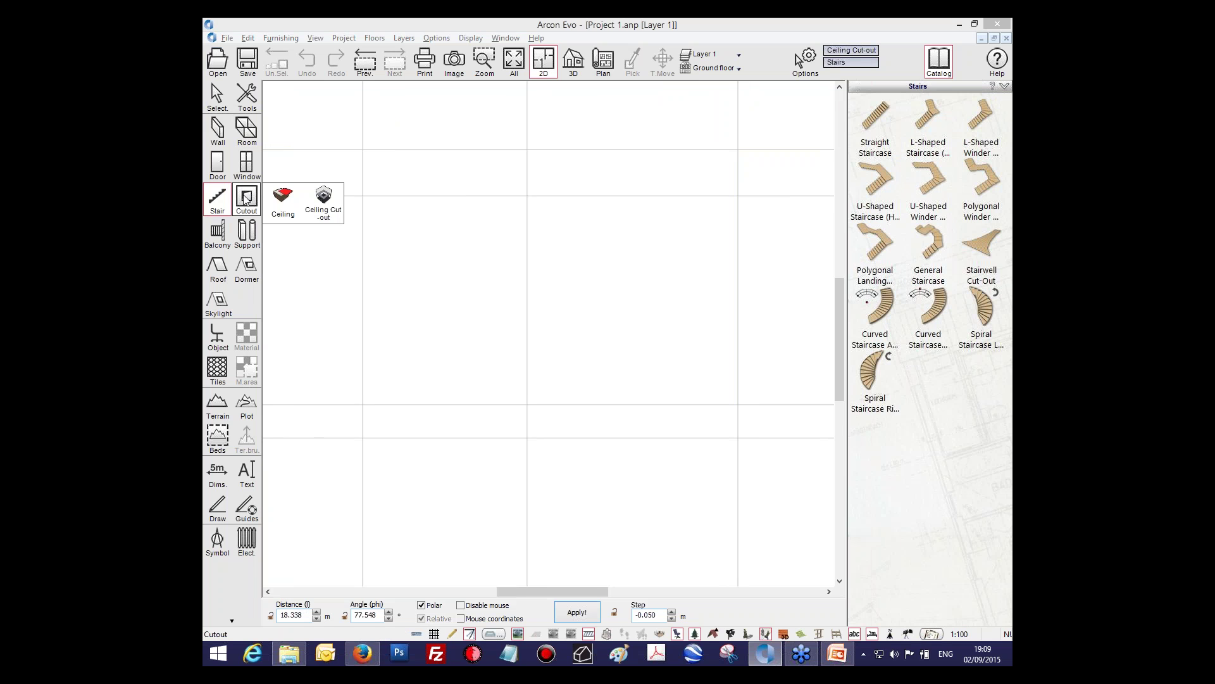
click(226, 241)
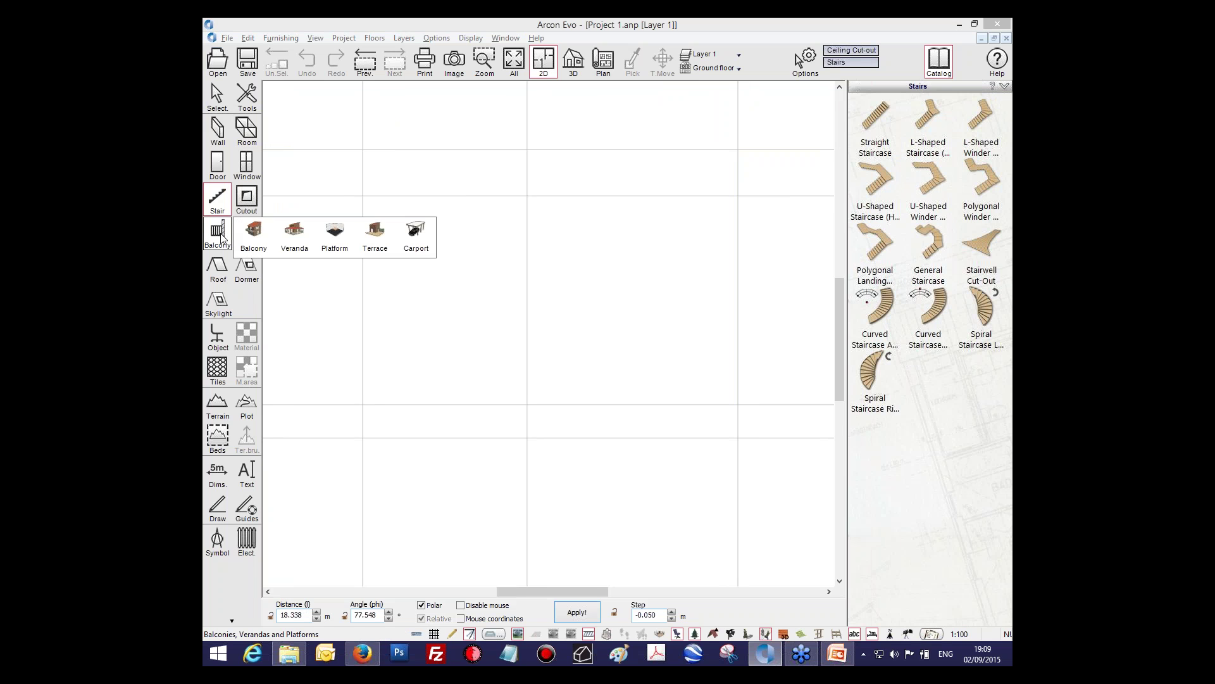
click(223, 239)
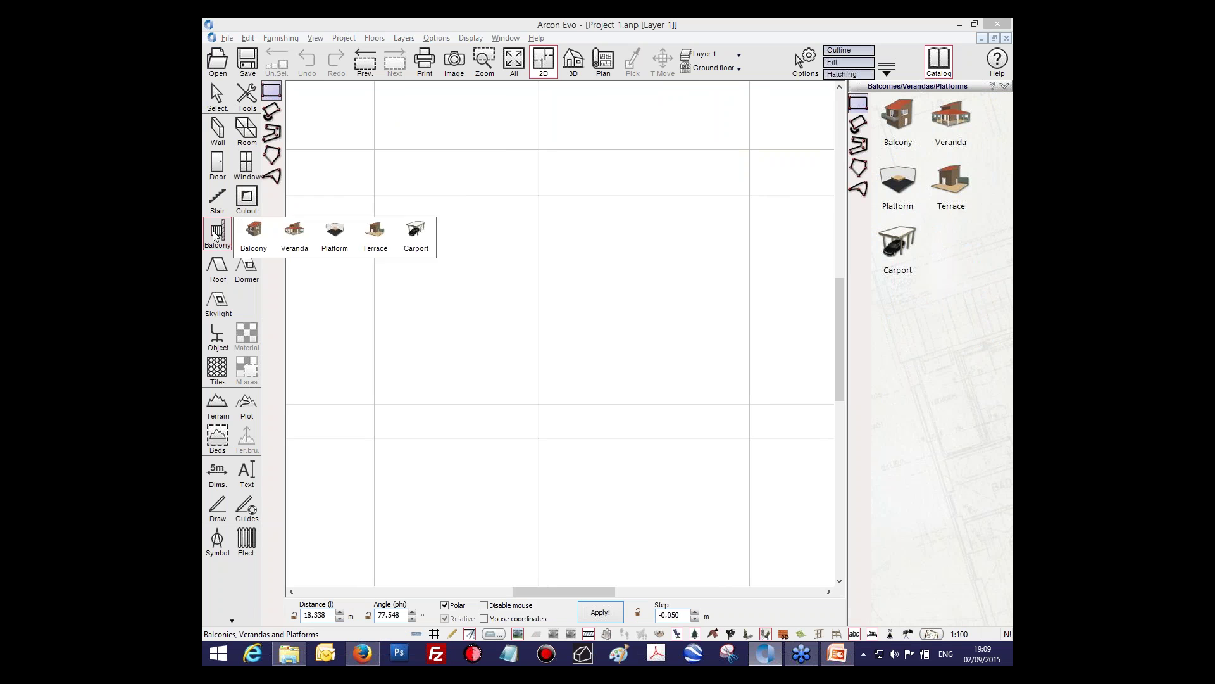
click(248, 236)
click(247, 236)
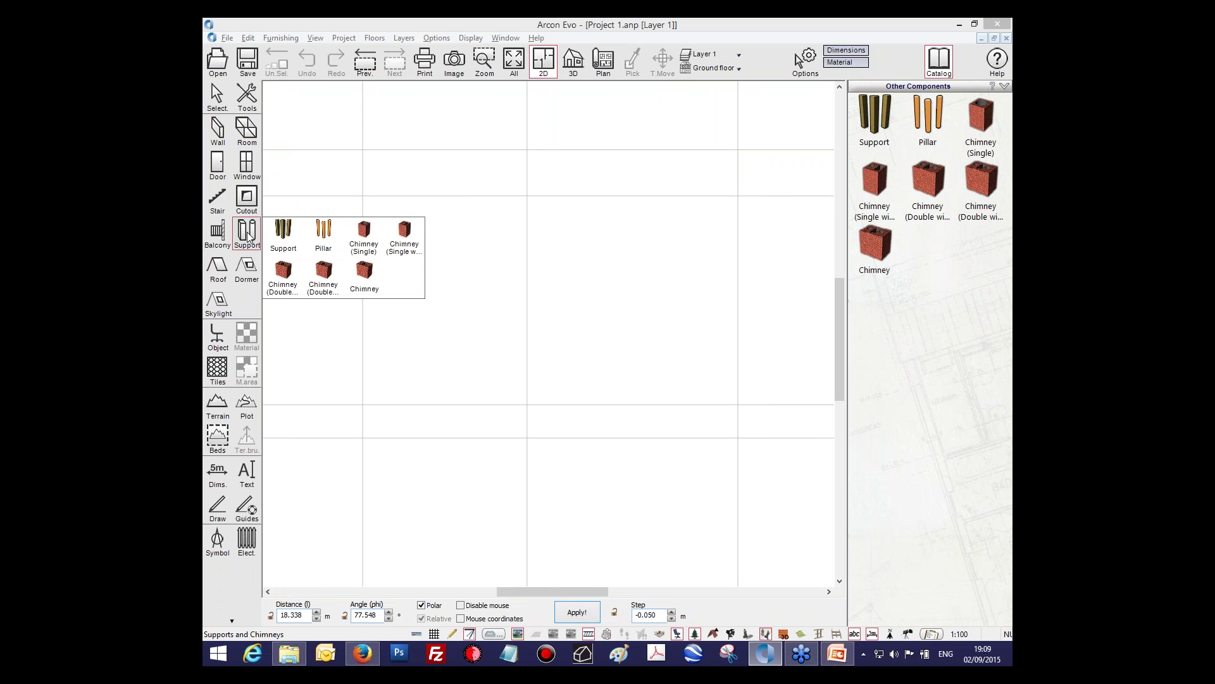
Step: Review the roof, dormer and skylight catalogues, dismissing the notice about dormers
click(218, 269)
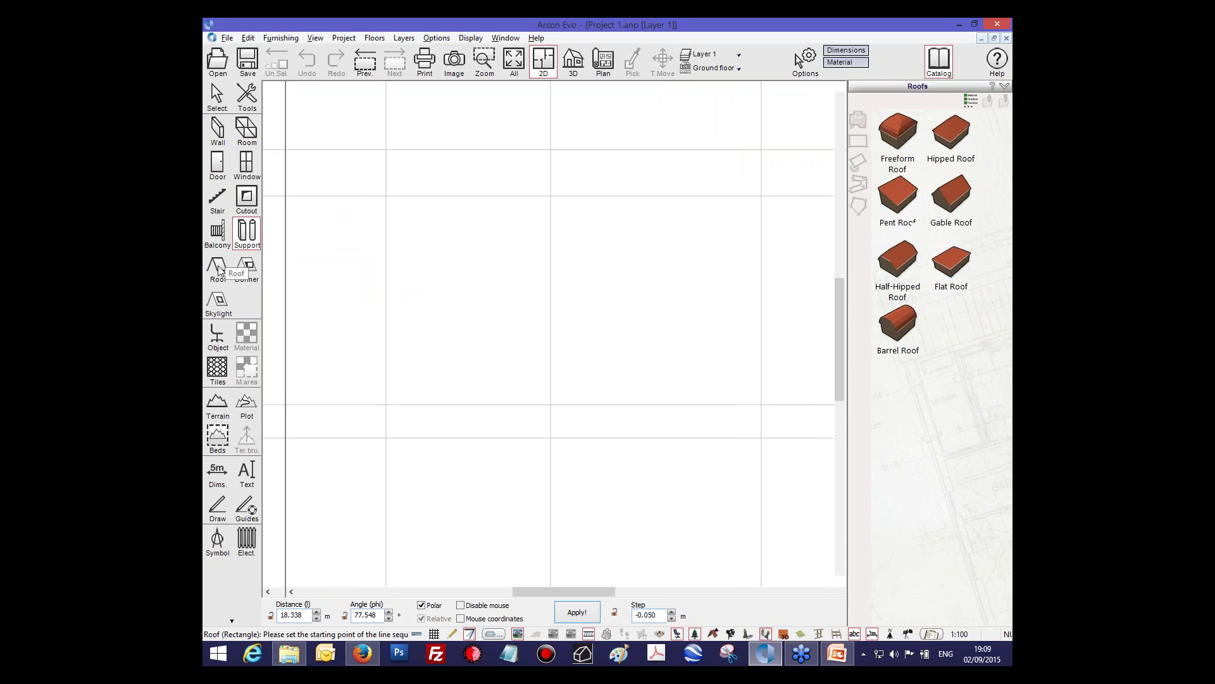
mouse_move(219, 270)
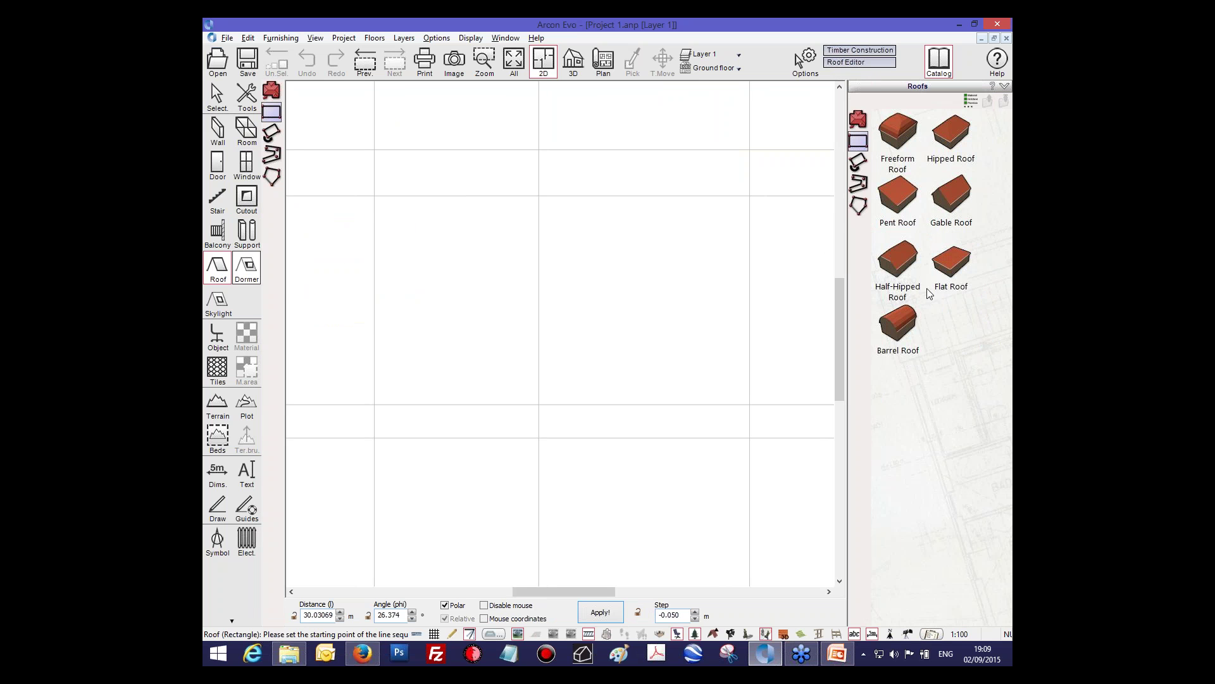
click(249, 274)
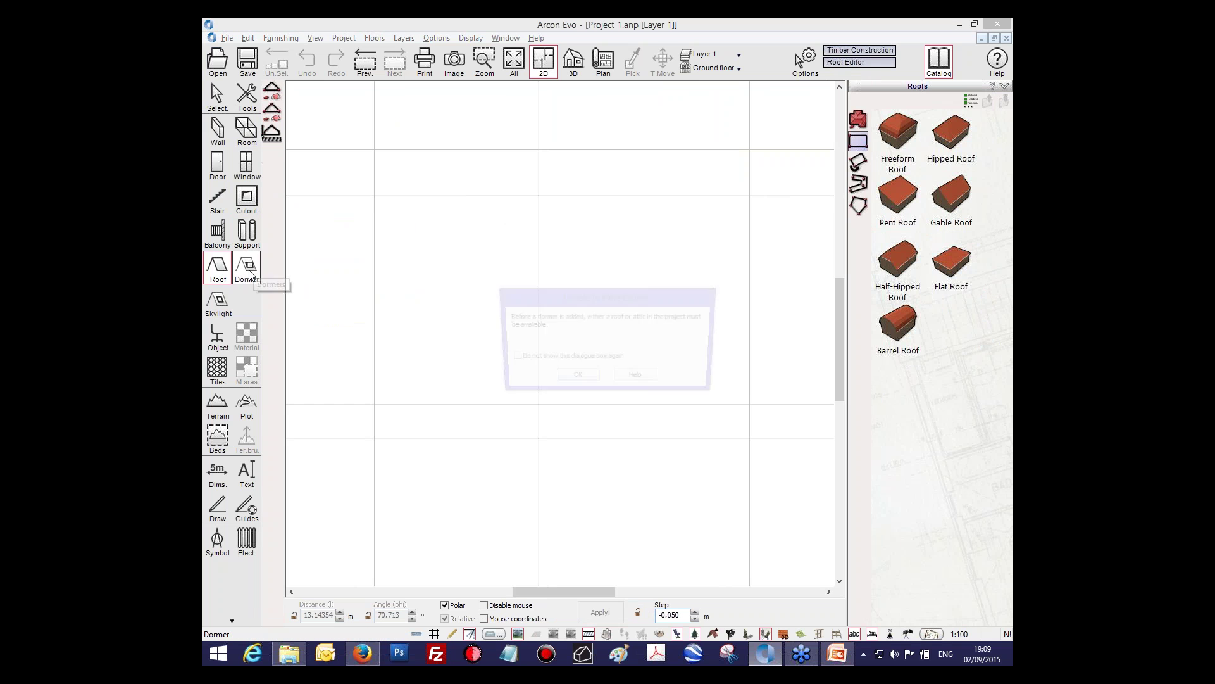
click(575, 380)
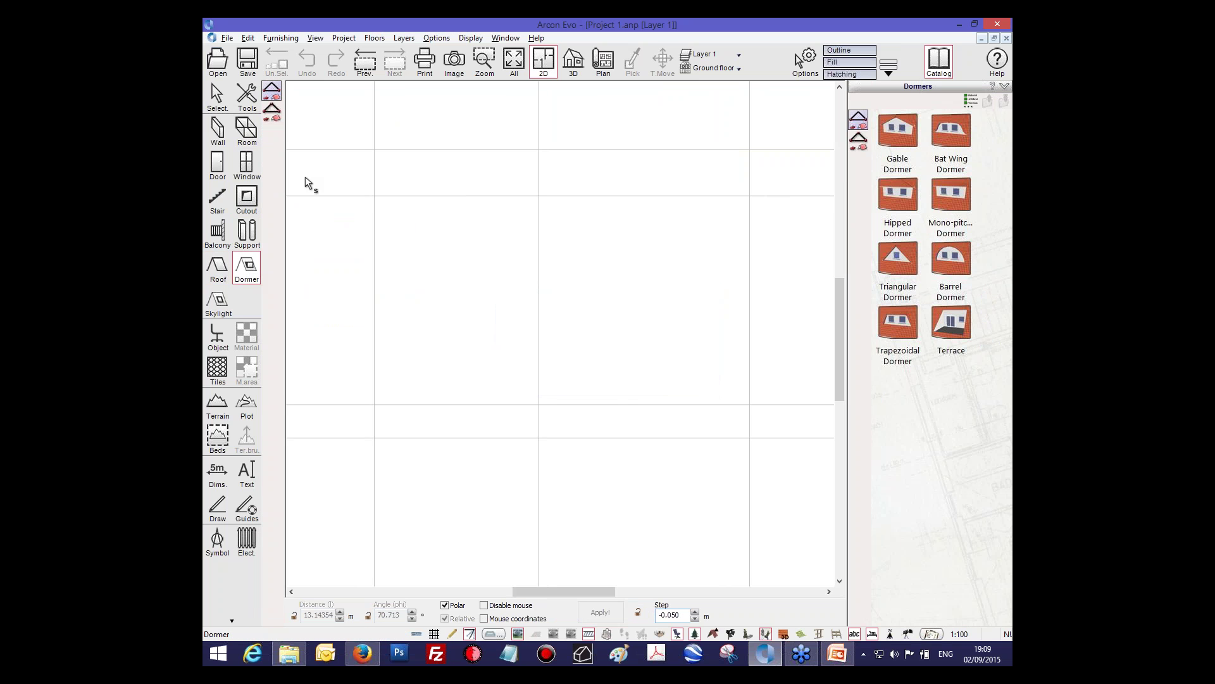
click(217, 300)
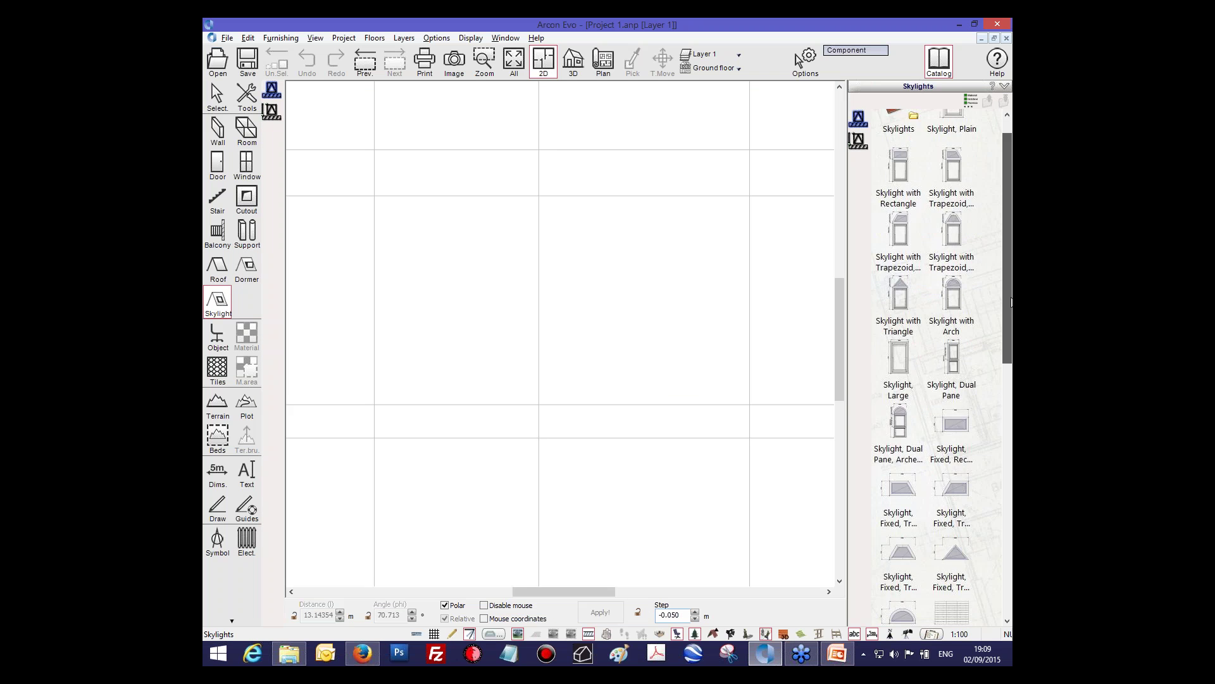
mouse_move(1011, 274)
mouse_down()
mouse_move(1006, 470)
mouse_move(1005, 260)
mouse_up()
Step: Examine the available dimension and text tools, then return to selection mode
click(217, 334)
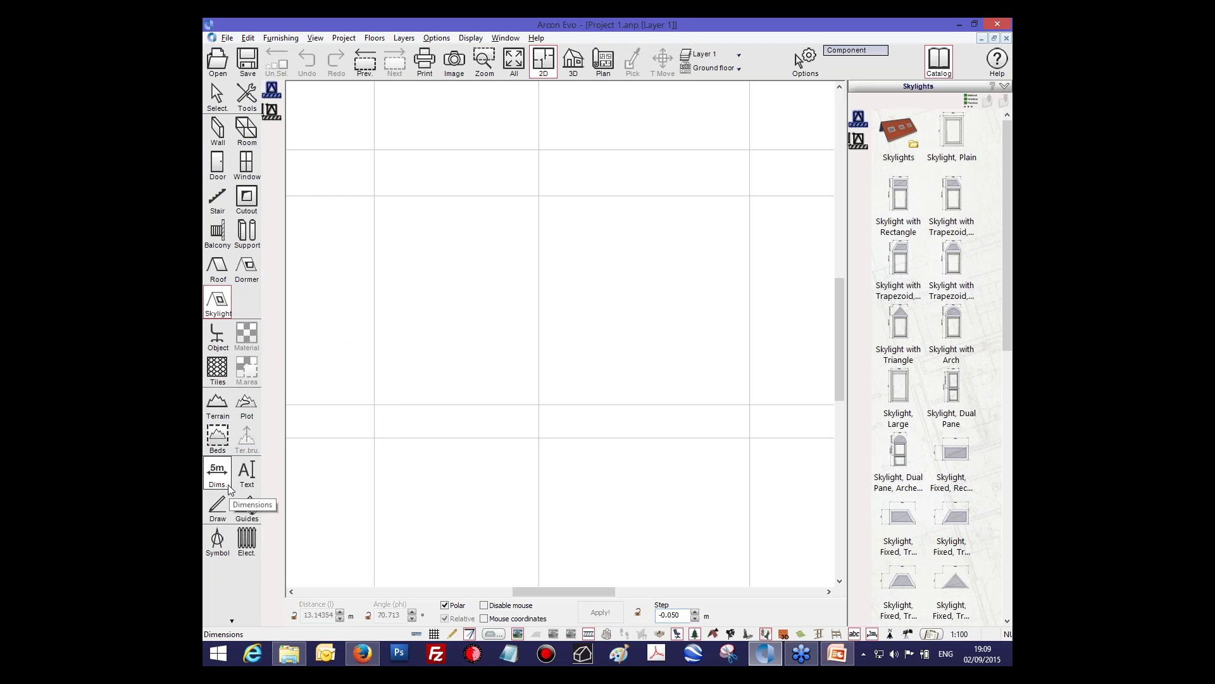
click(223, 481)
click(220, 479)
click(220, 479)
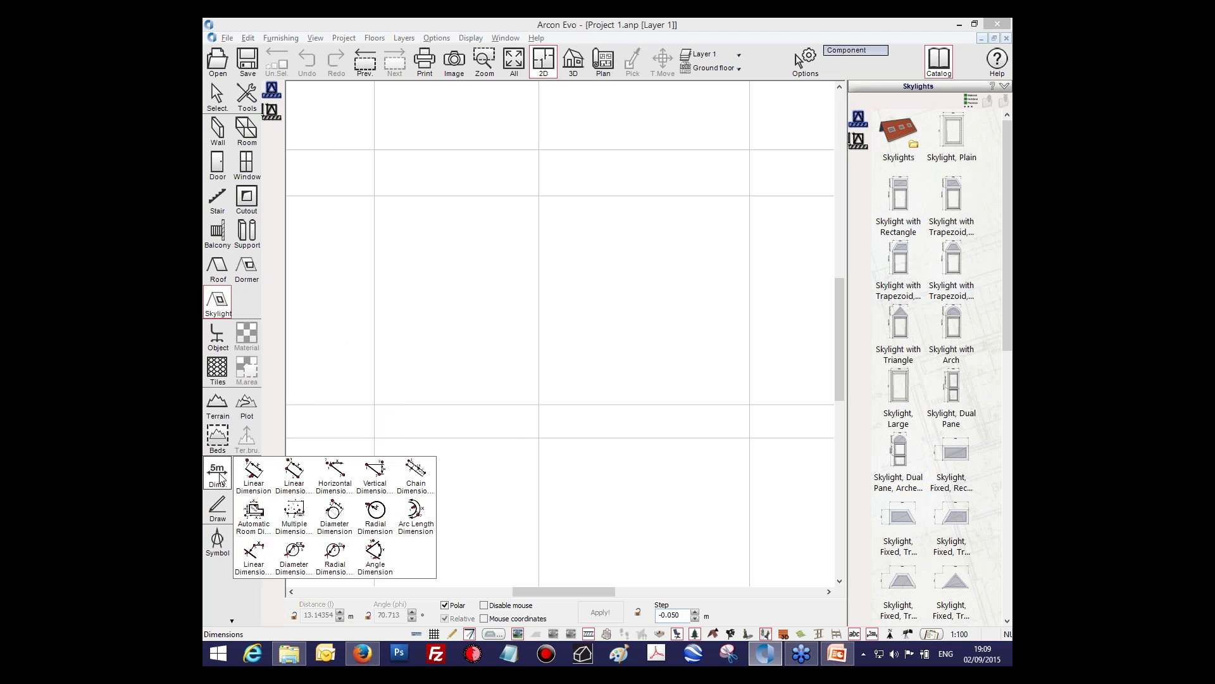
click(230, 472)
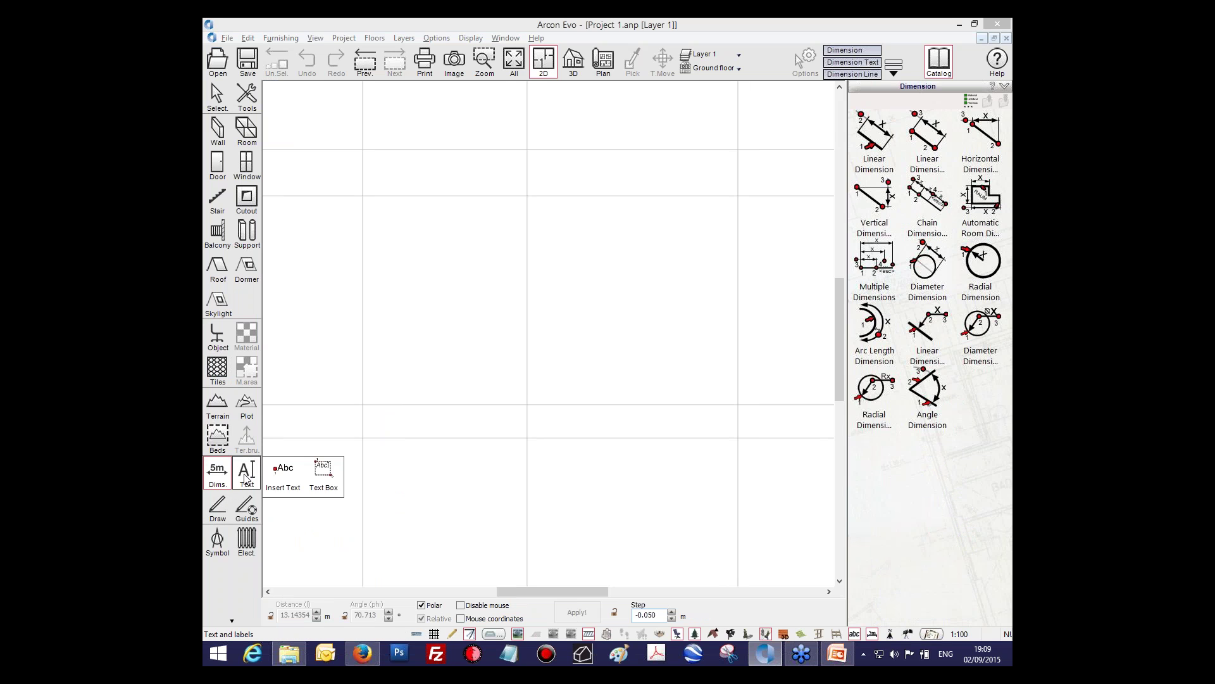
mouse_move(251, 511)
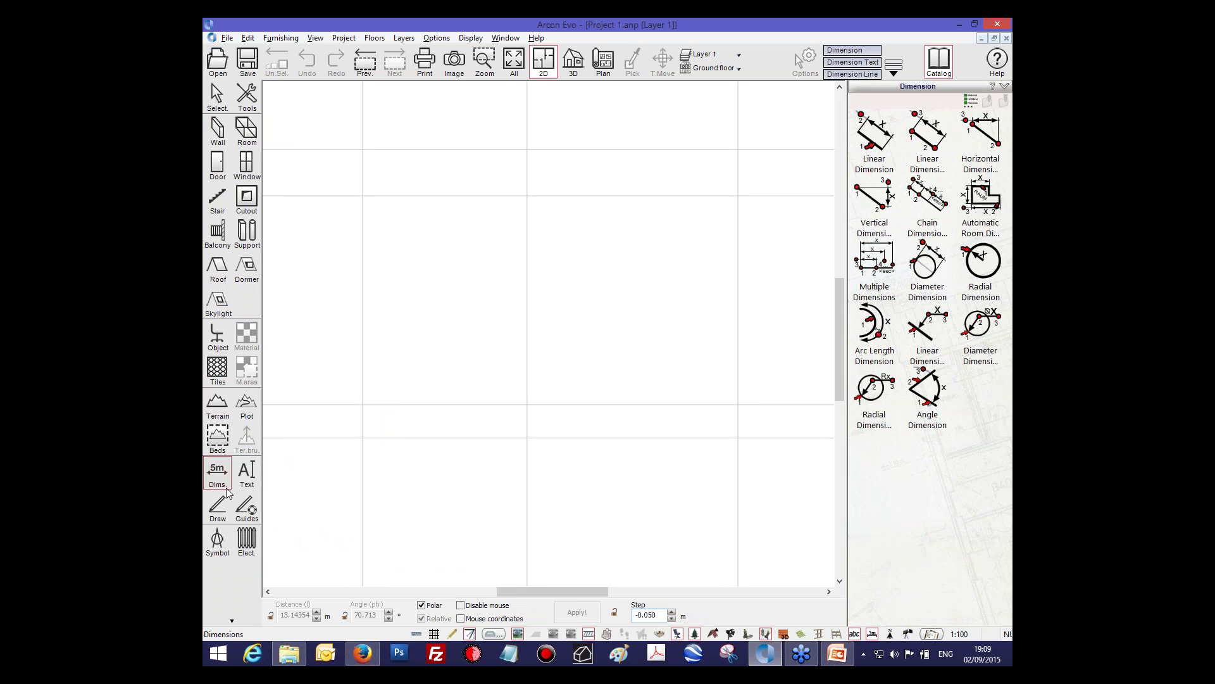
click(229, 103)
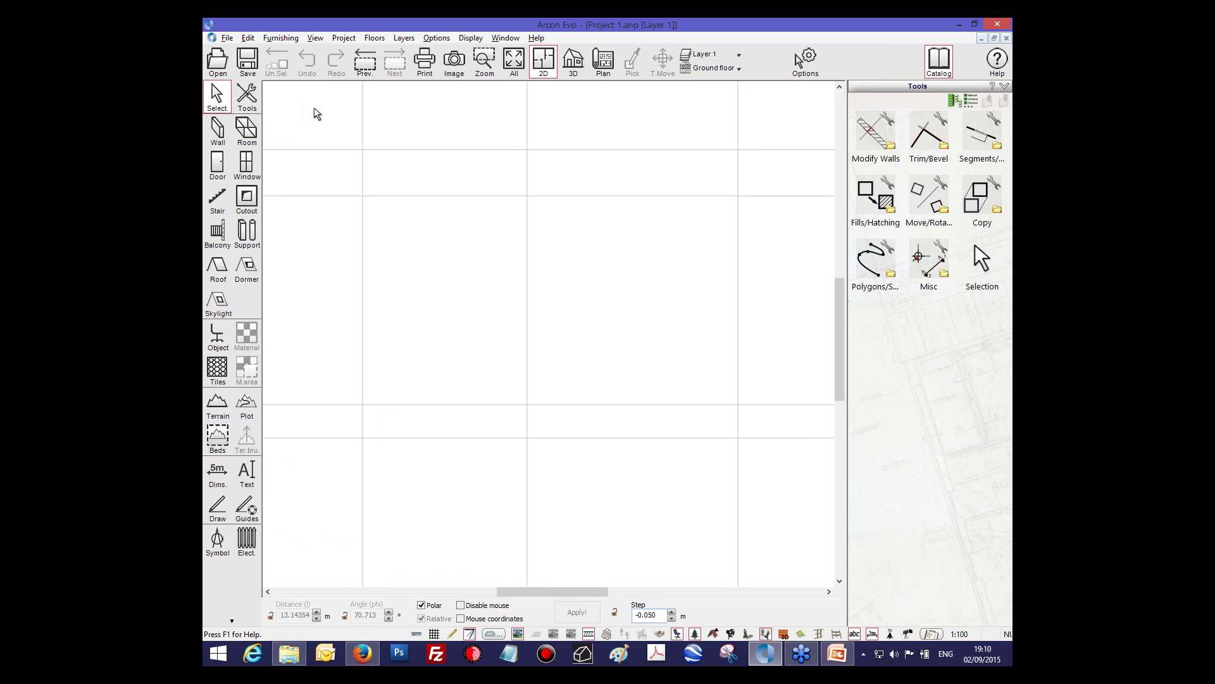
Step: Open the project properties and review the available sheet size formats without changing the format
click(345, 38)
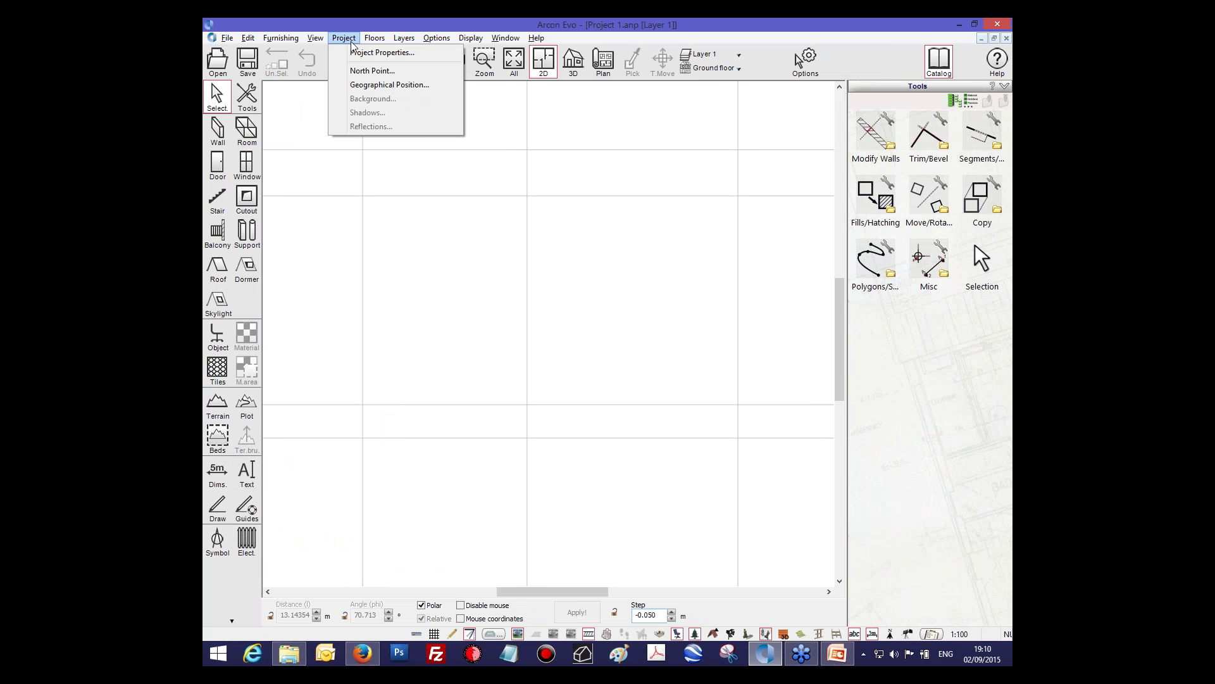
click(367, 53)
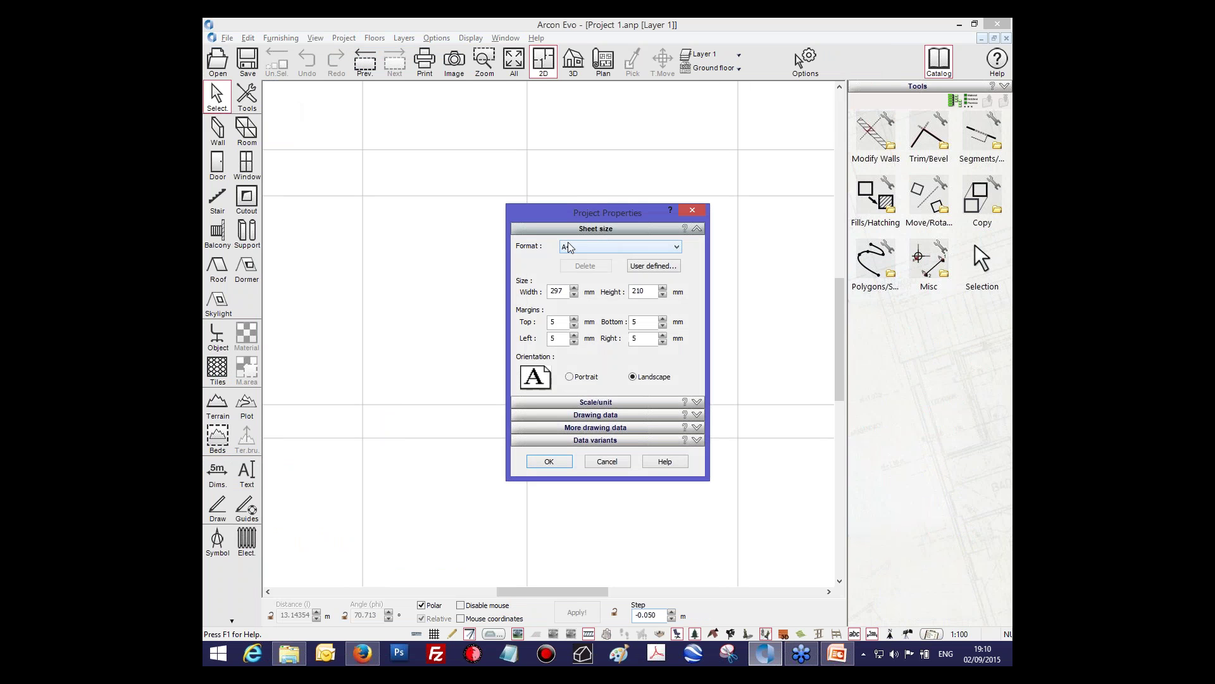
click(580, 250)
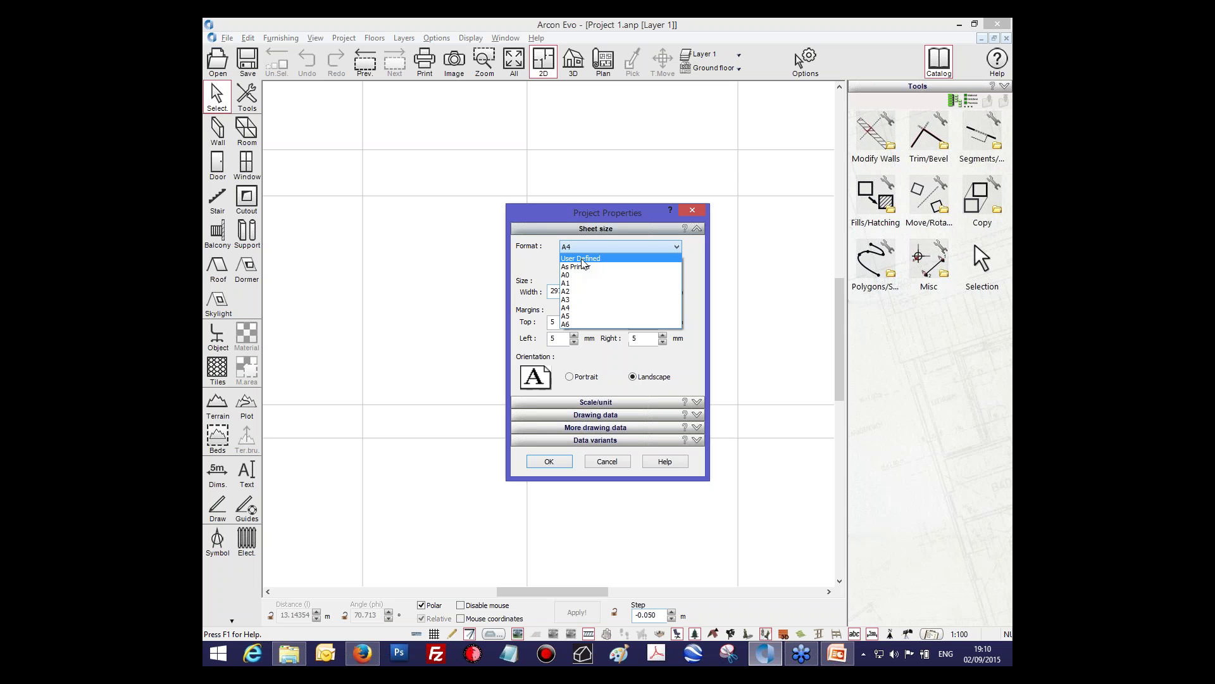
click(577, 215)
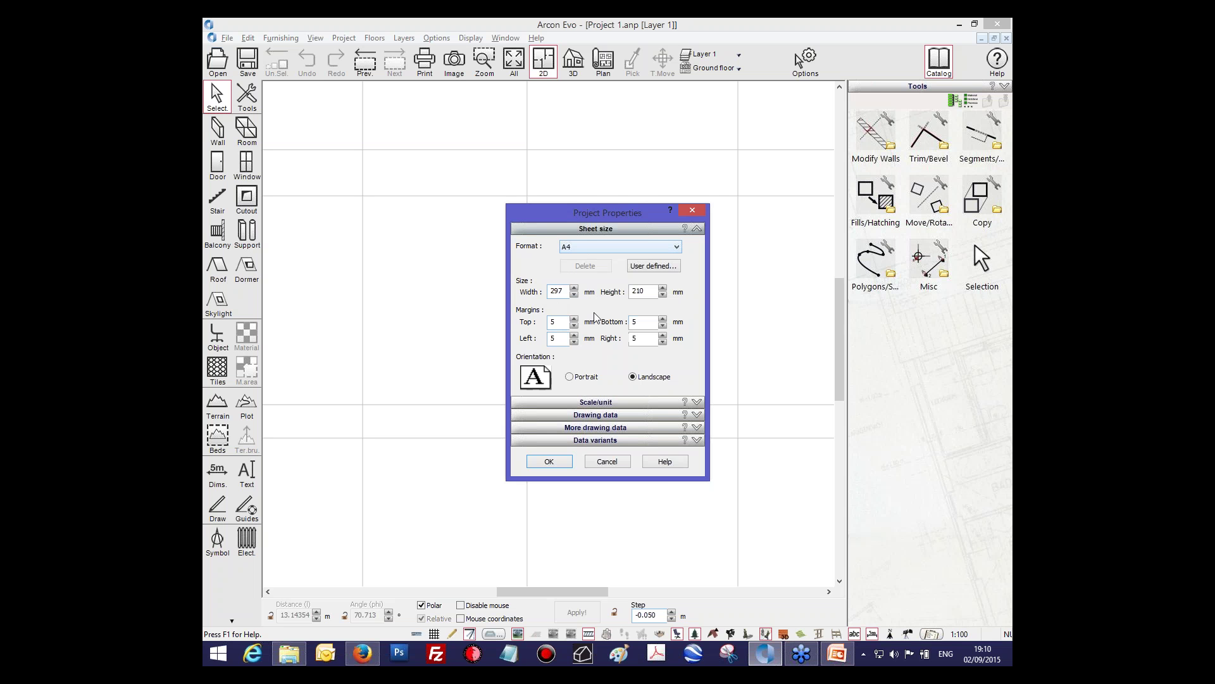
Step: Review the scale, unit of measurement and drawing data settings of the project, then close the project properties
click(598, 403)
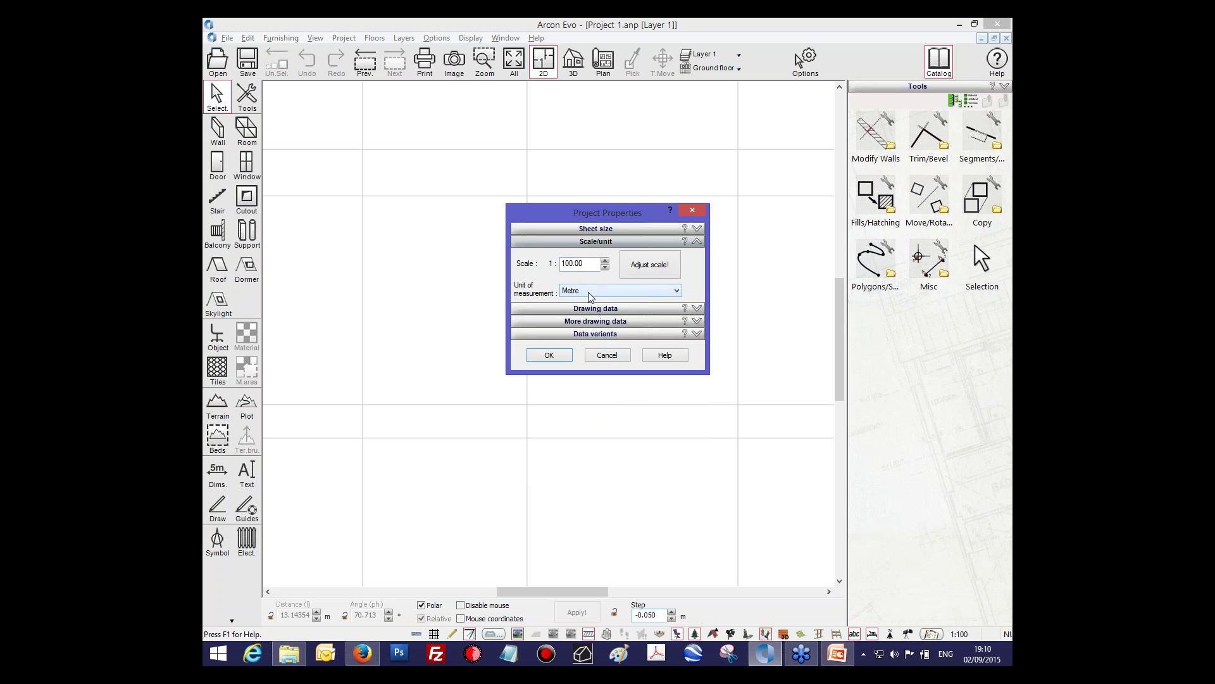
click(598, 292)
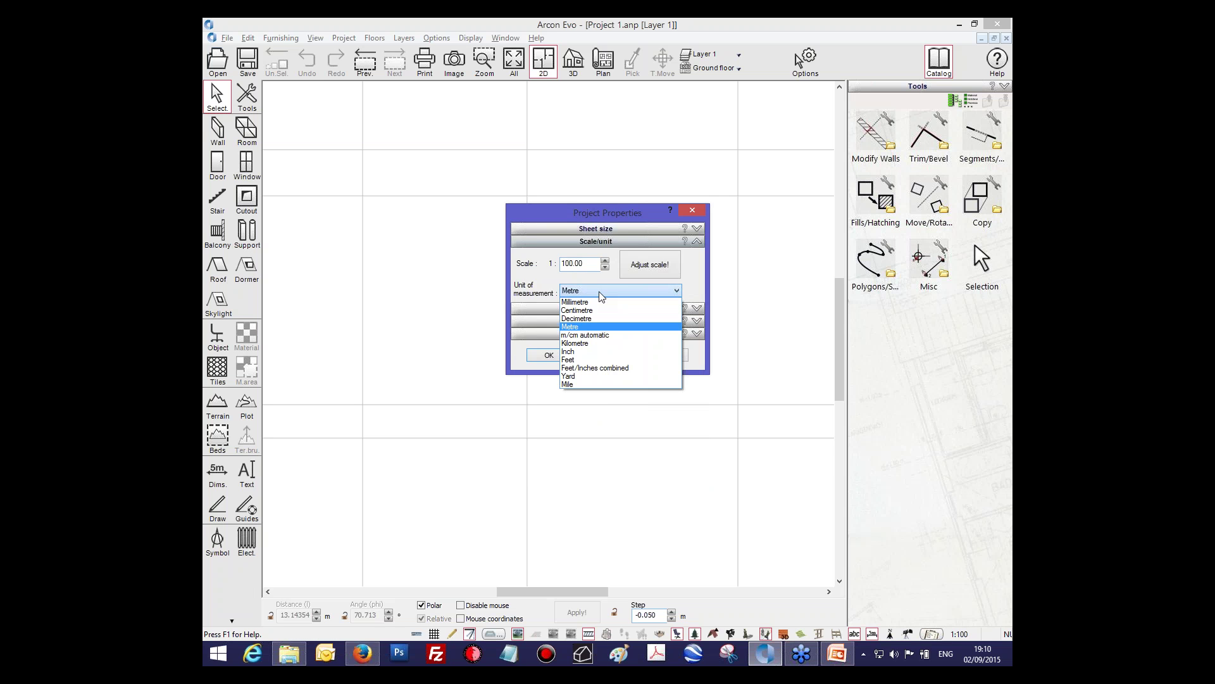
click(531, 309)
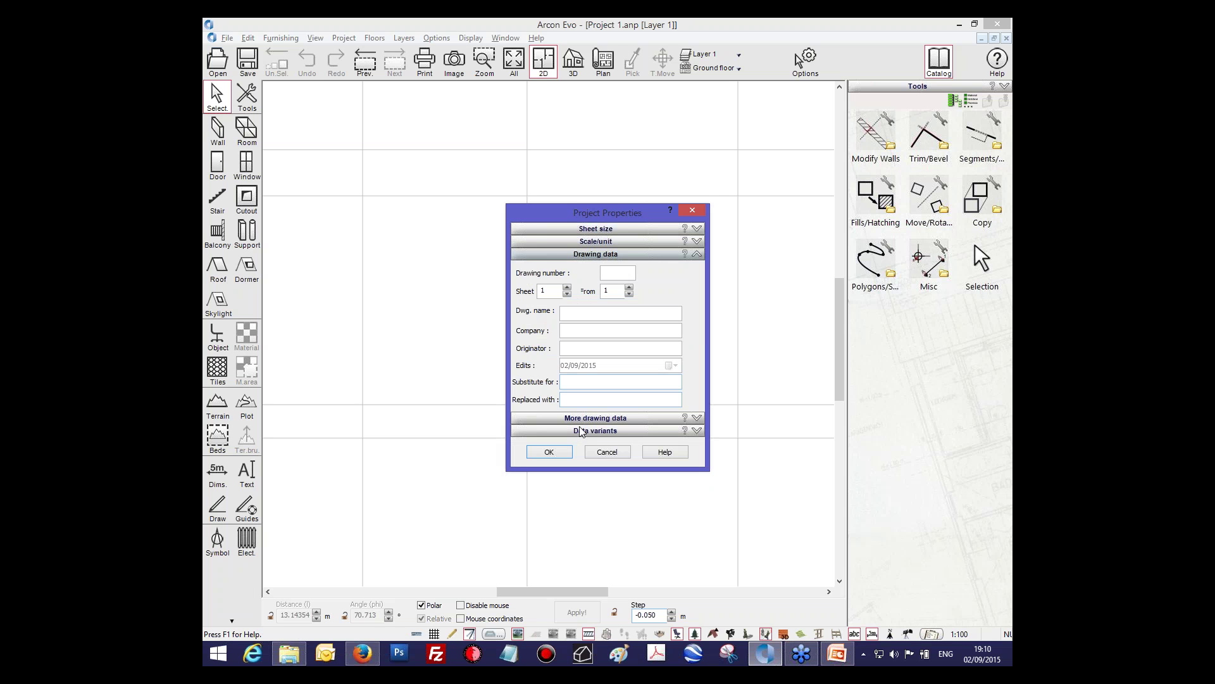
click(583, 419)
click(607, 443)
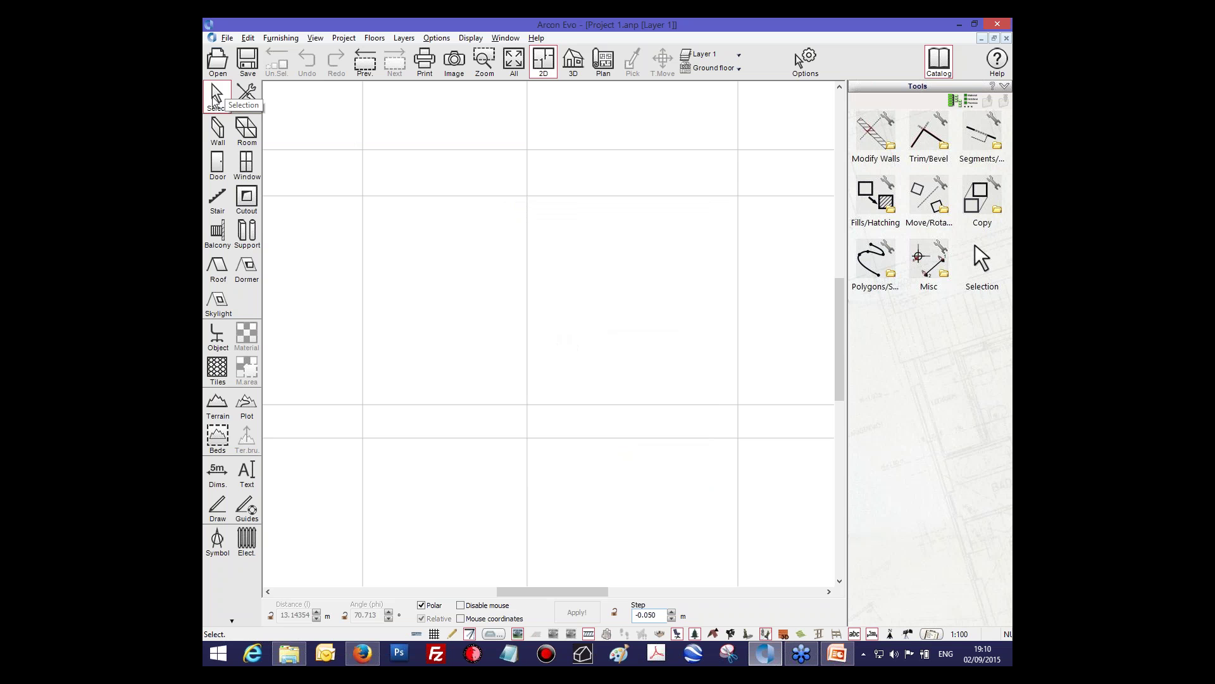
Step: Start the polygonal wall command with the Exterior wall (medium) type from the wall catalogue
middle_drag(487, 255, 481, 283)
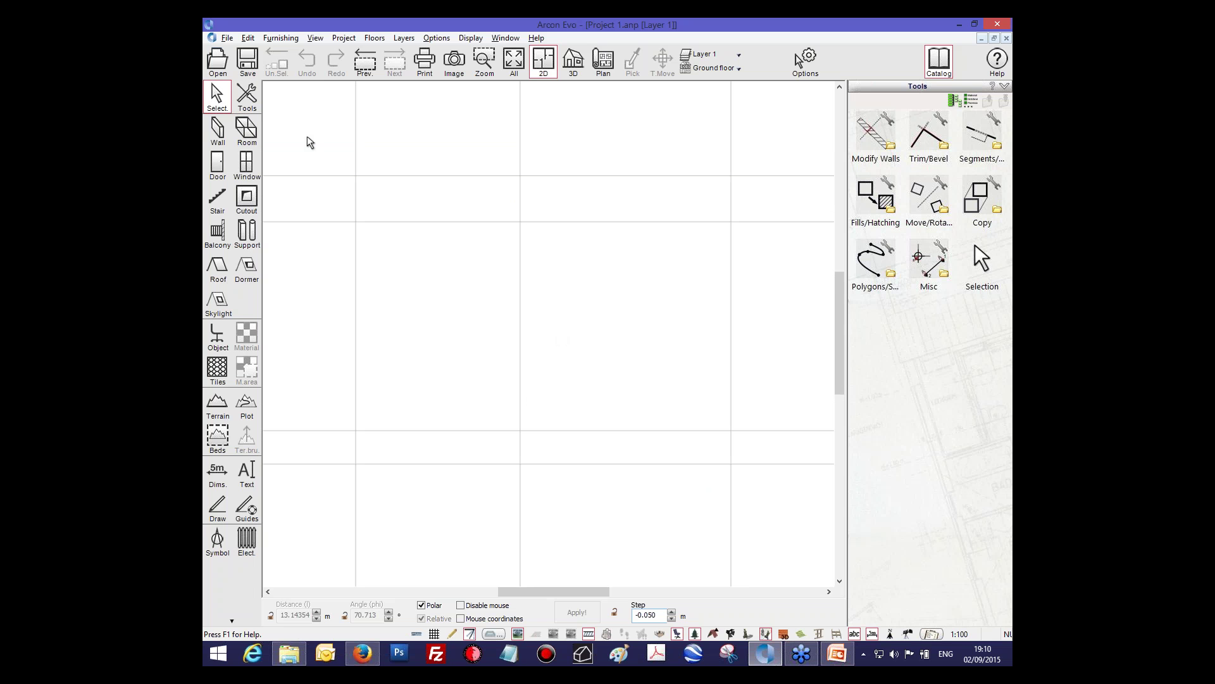
click(222, 137)
click(221, 137)
click(220, 137)
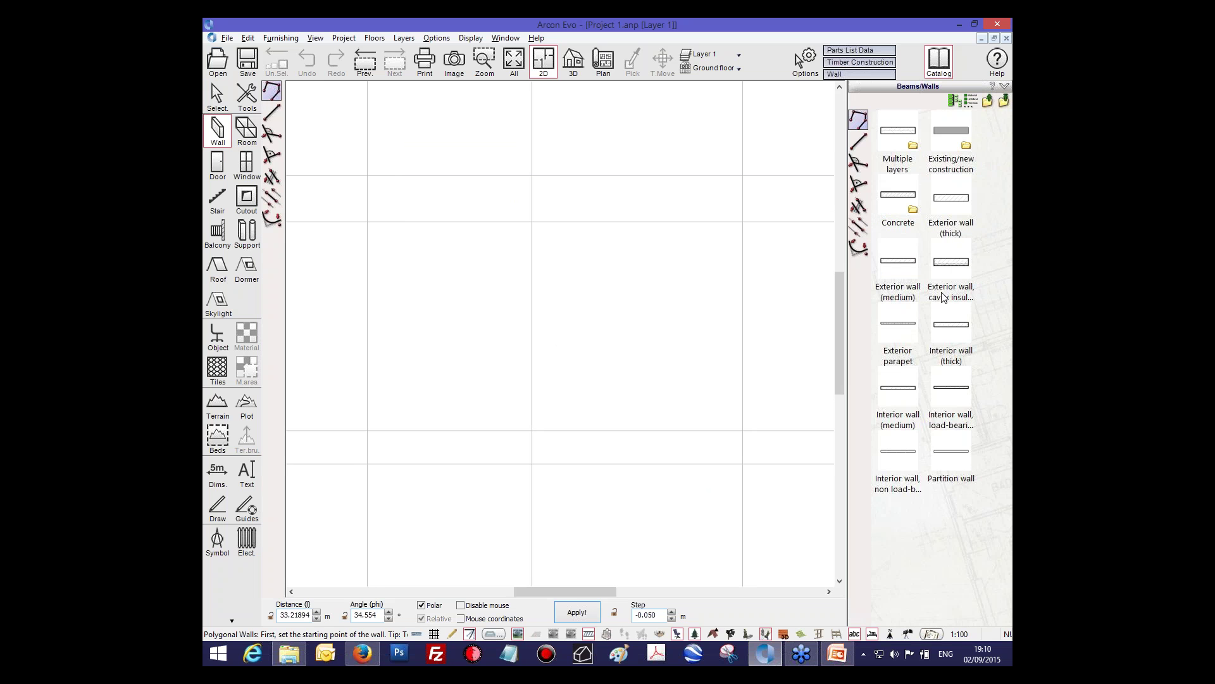
click(907, 265)
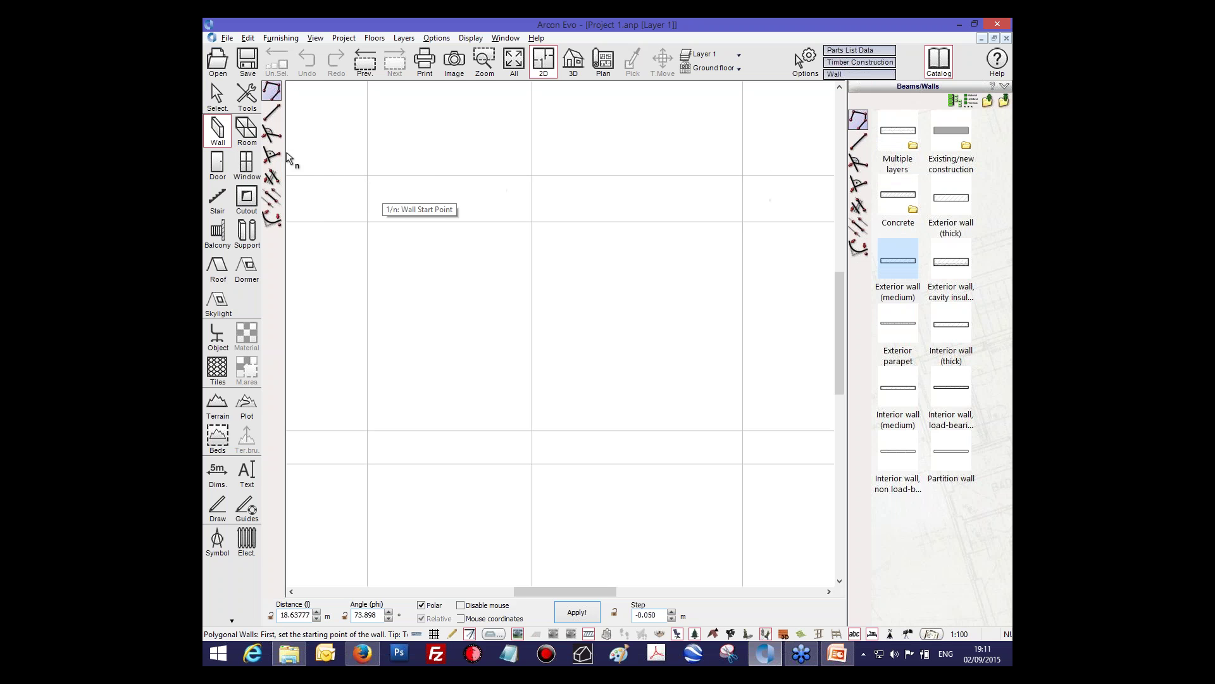
click(898, 260)
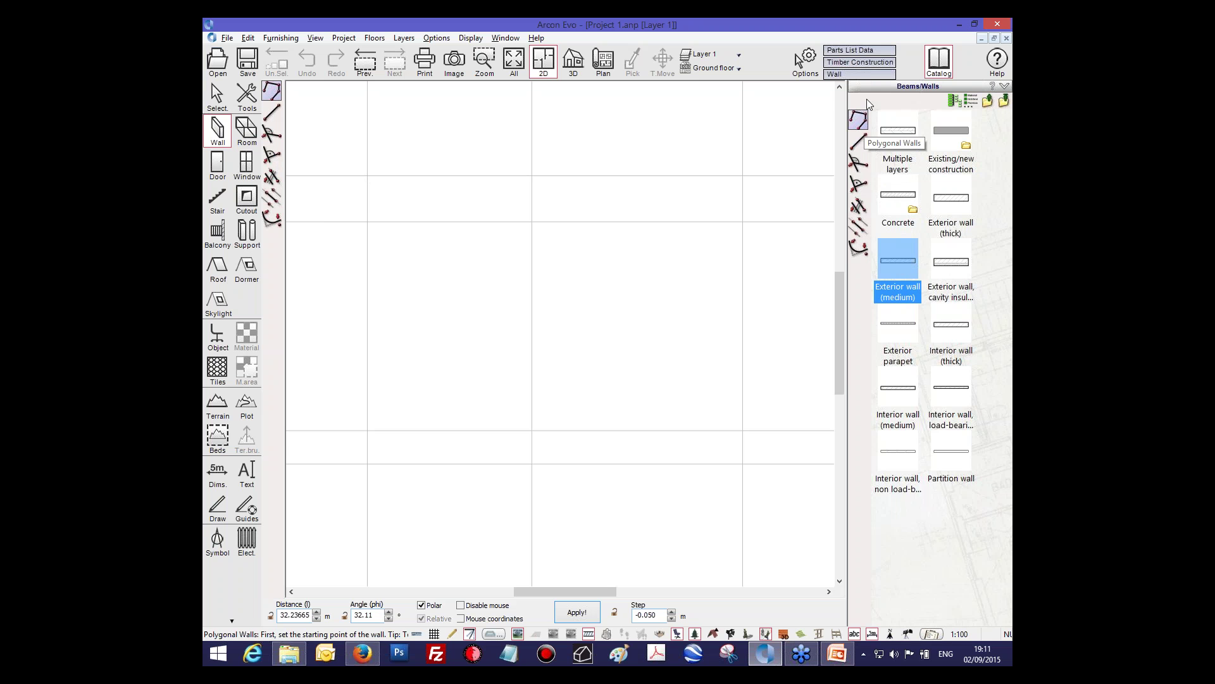
click(864, 63)
click(864, 64)
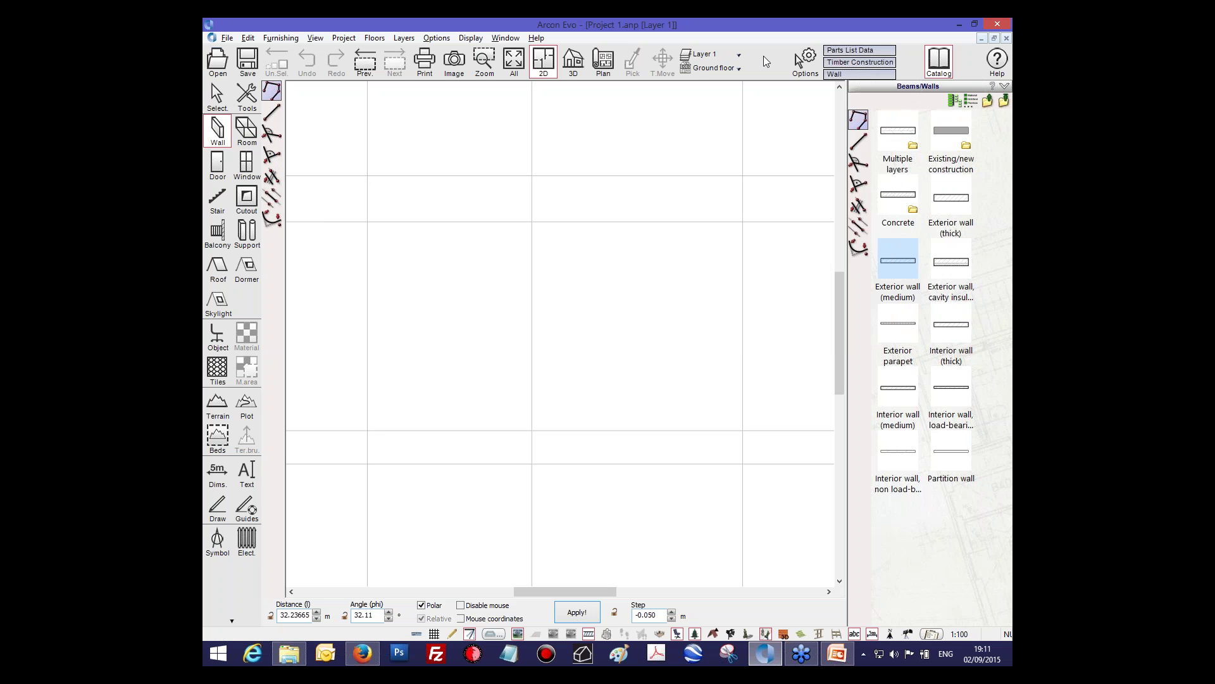
click(368, 176)
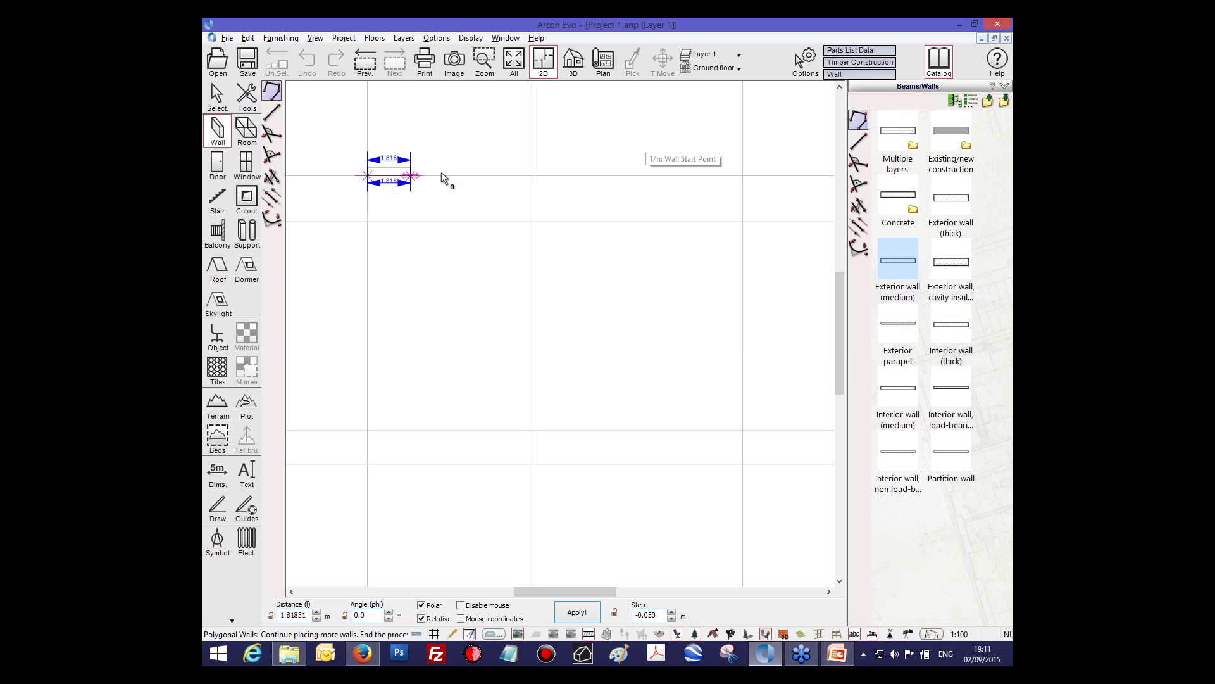
click(742, 176)
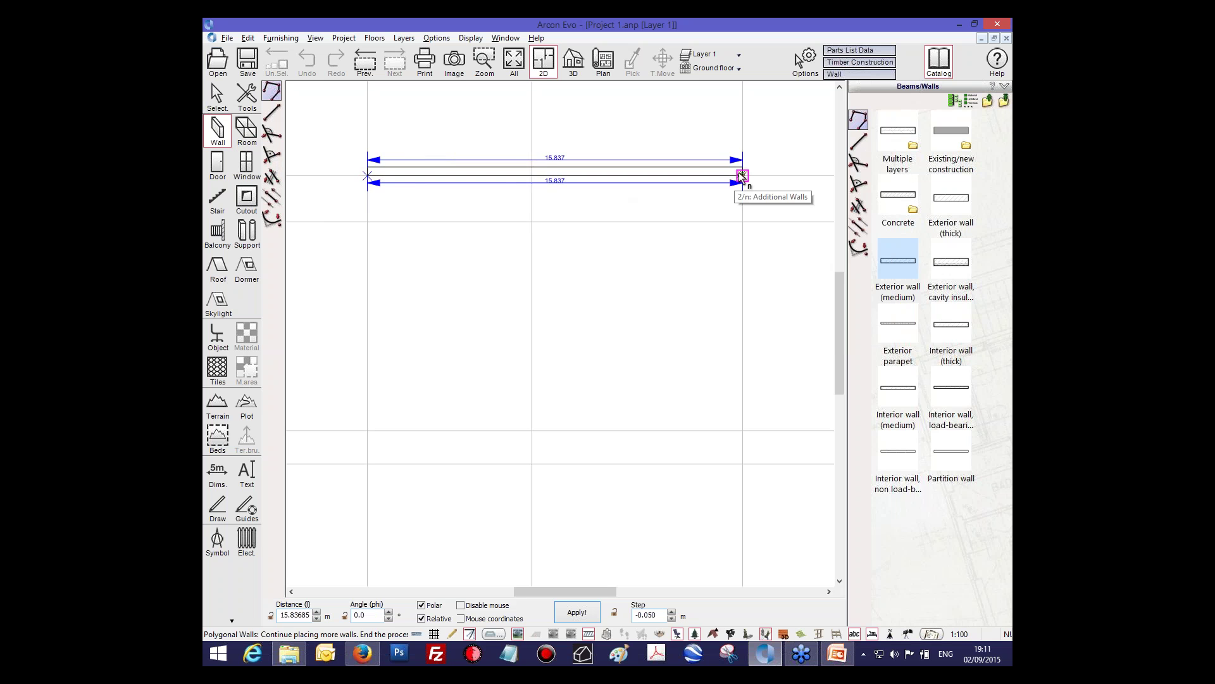
key(Escape)
click(954, 263)
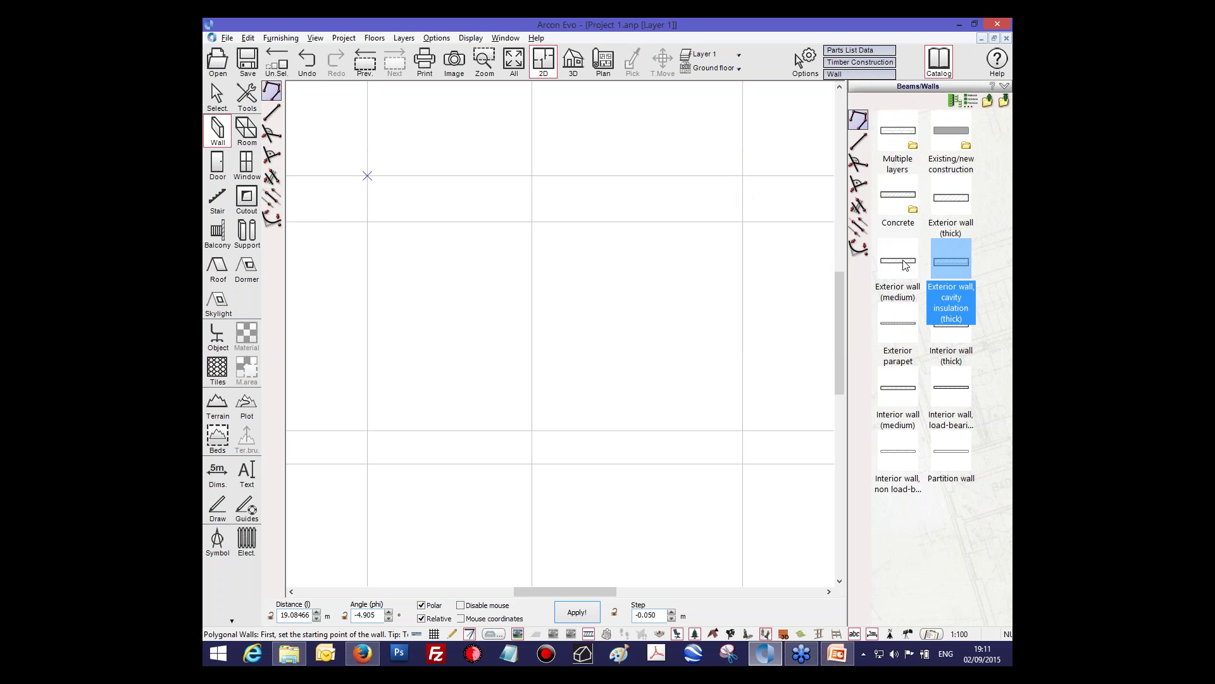
Step: Draw Exterior wall (medium) segments along the guides: about 15.84 m across the top, down the right side, and back along the stepped bottom edge
click(903, 266)
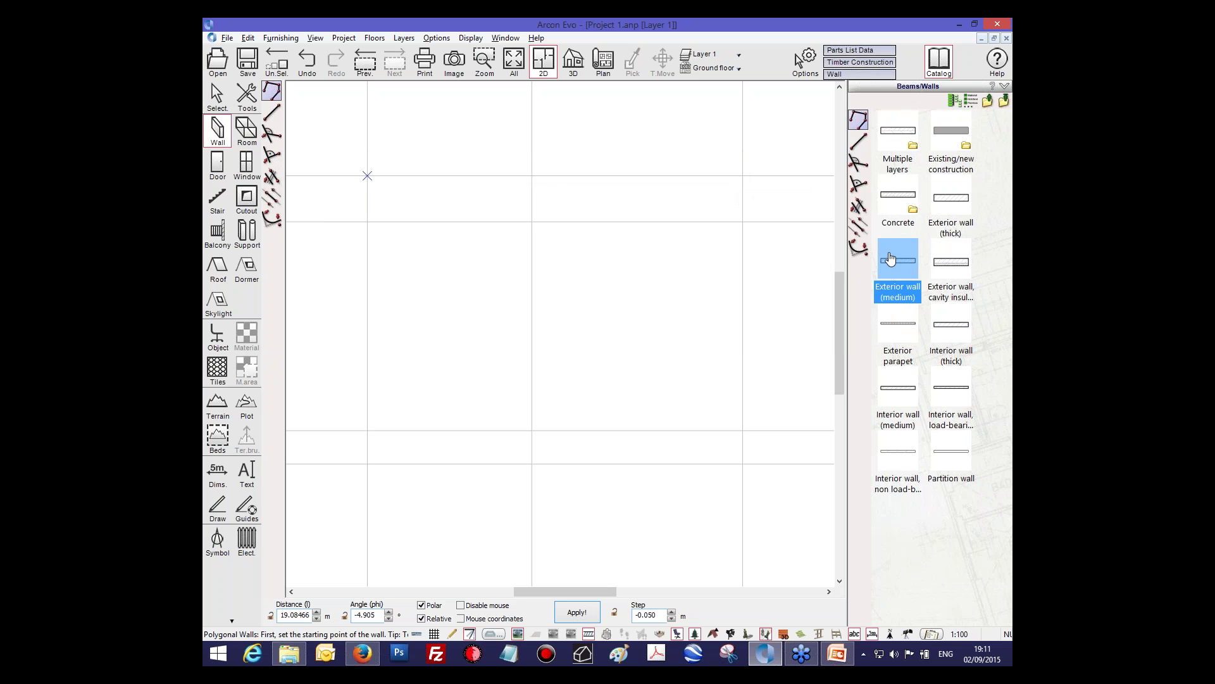
click(368, 176)
click(743, 176)
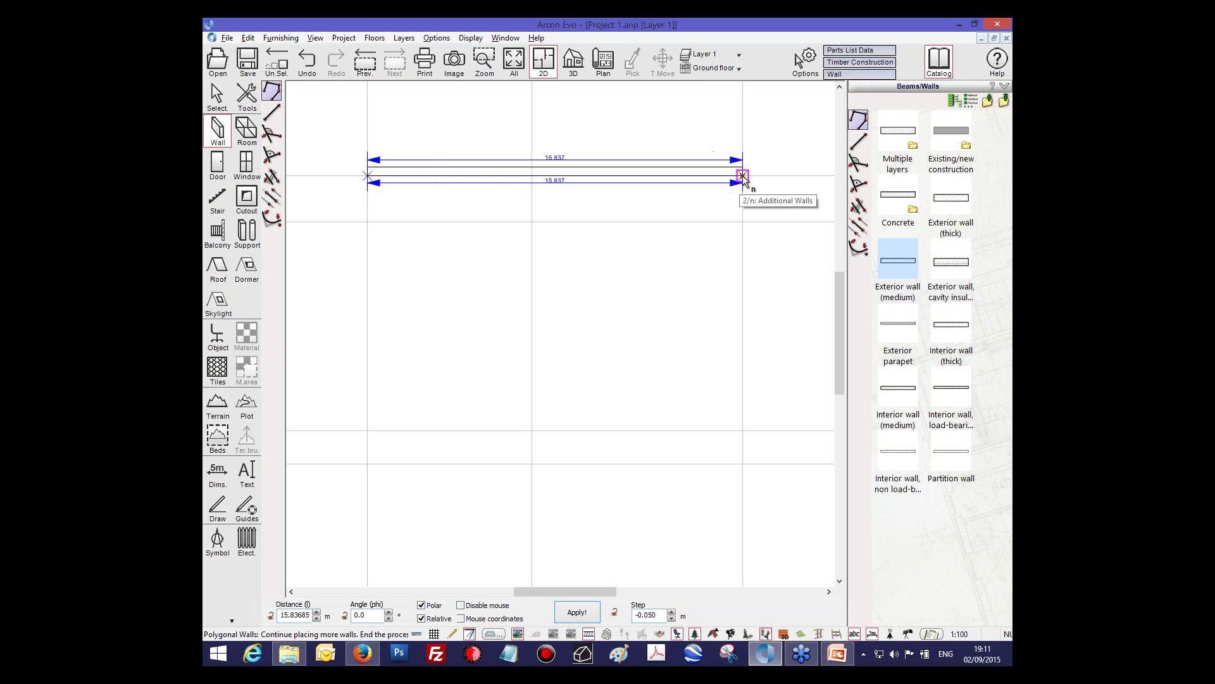
click(744, 464)
click(531, 464)
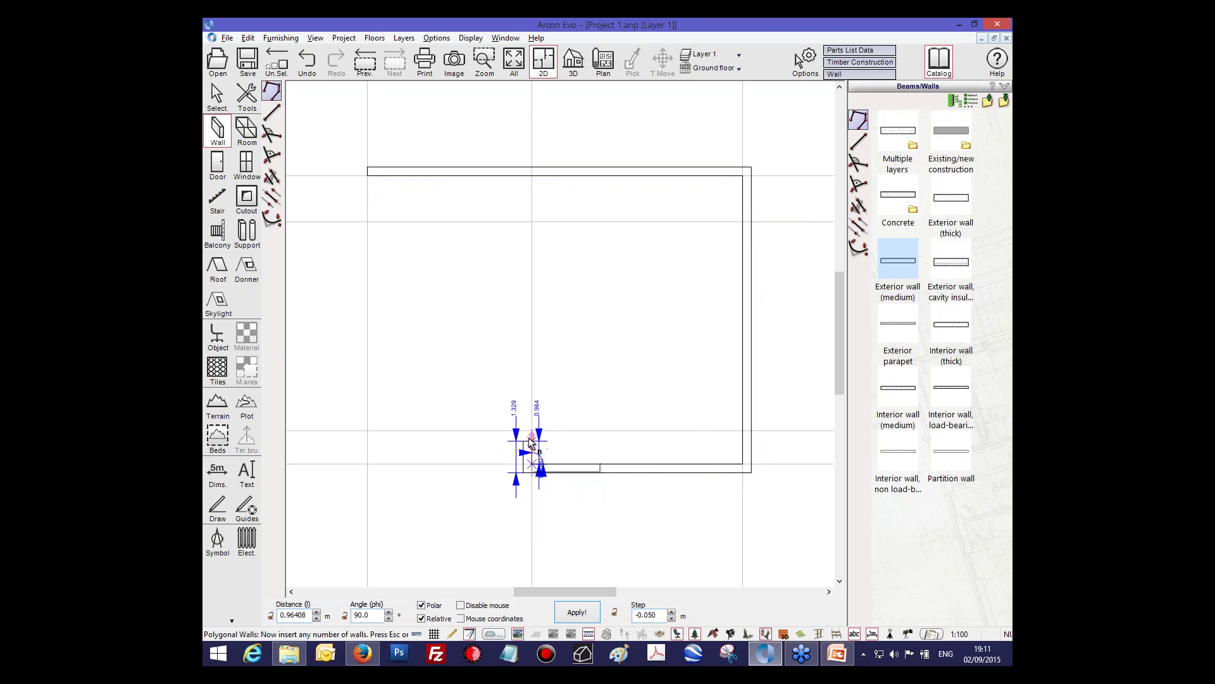
click(531, 430)
click(532, 430)
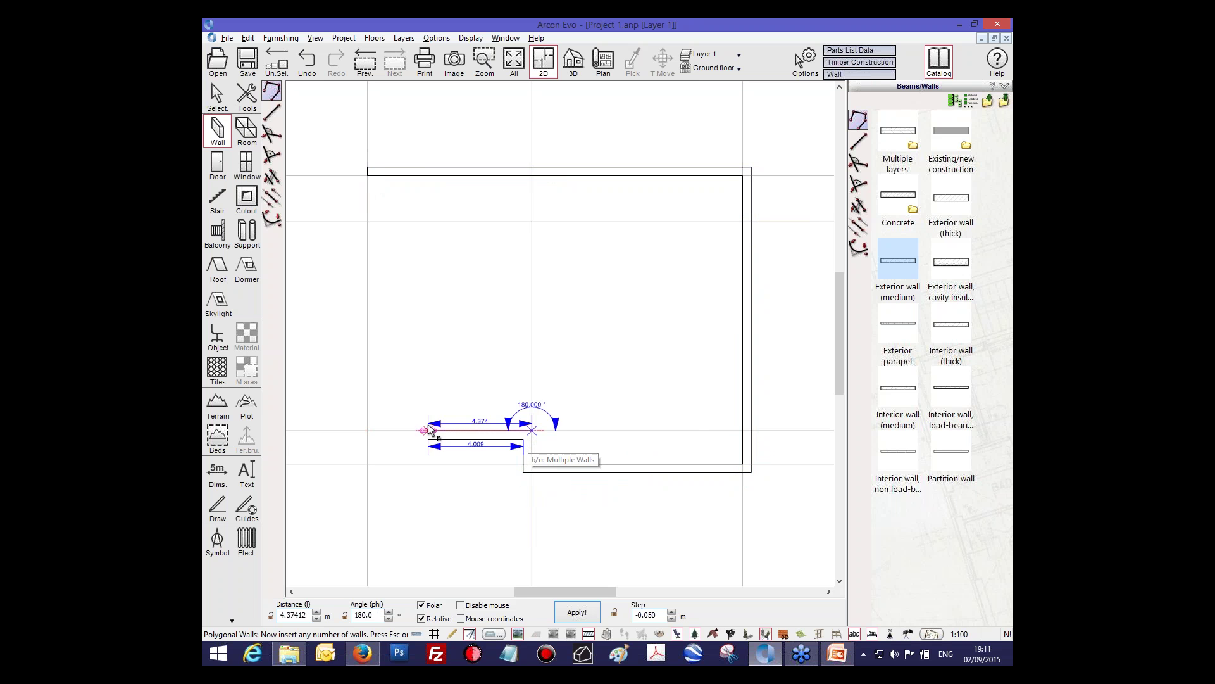
click(366, 430)
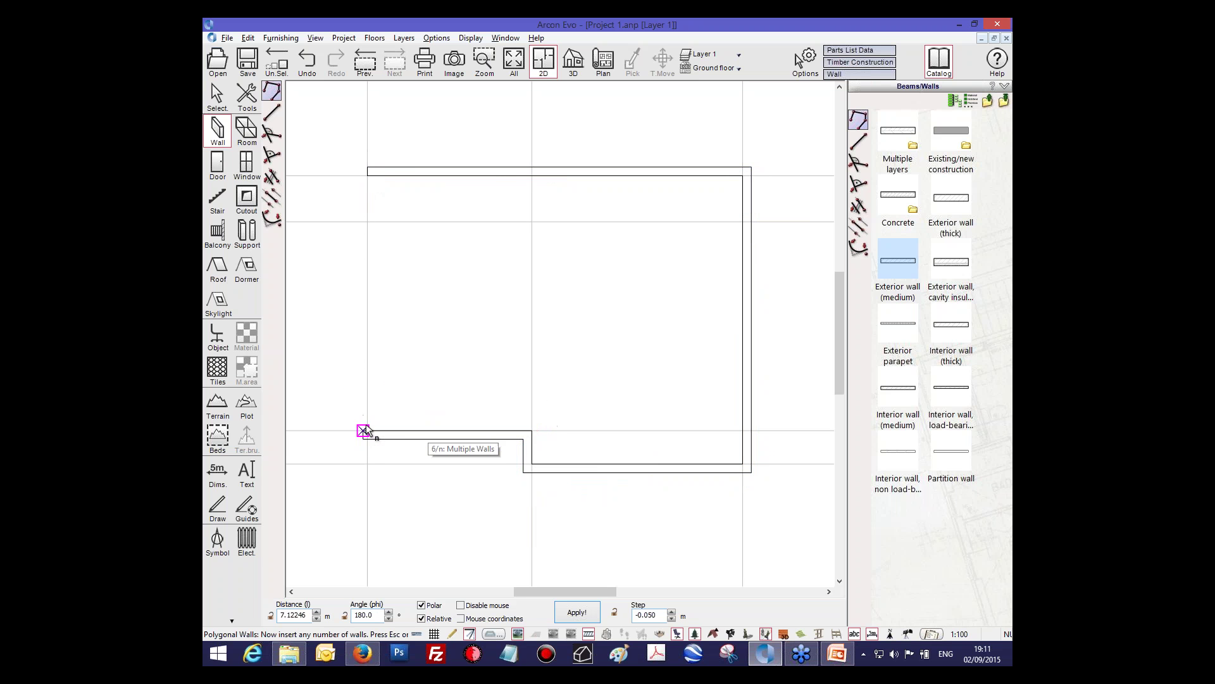
click(363, 176)
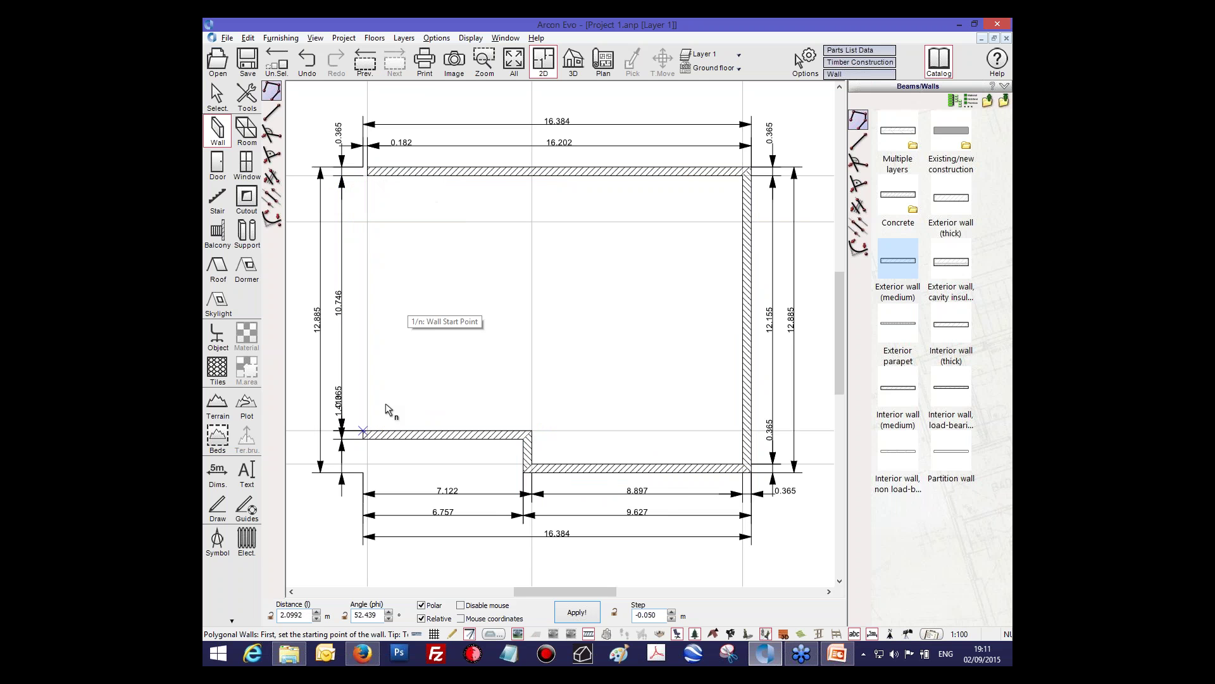
Step: Draw the missing left exterior wall, about 10.75 m long, from the lower-left corner up to the top wall
click(362, 431)
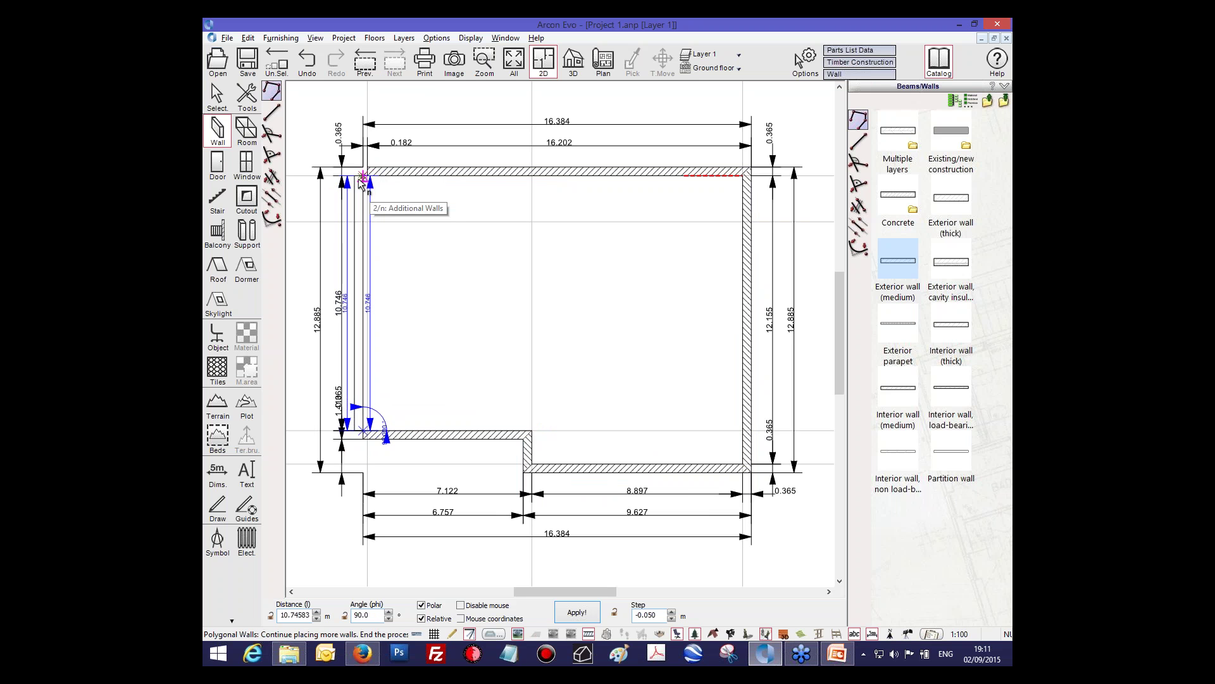
click(363, 177)
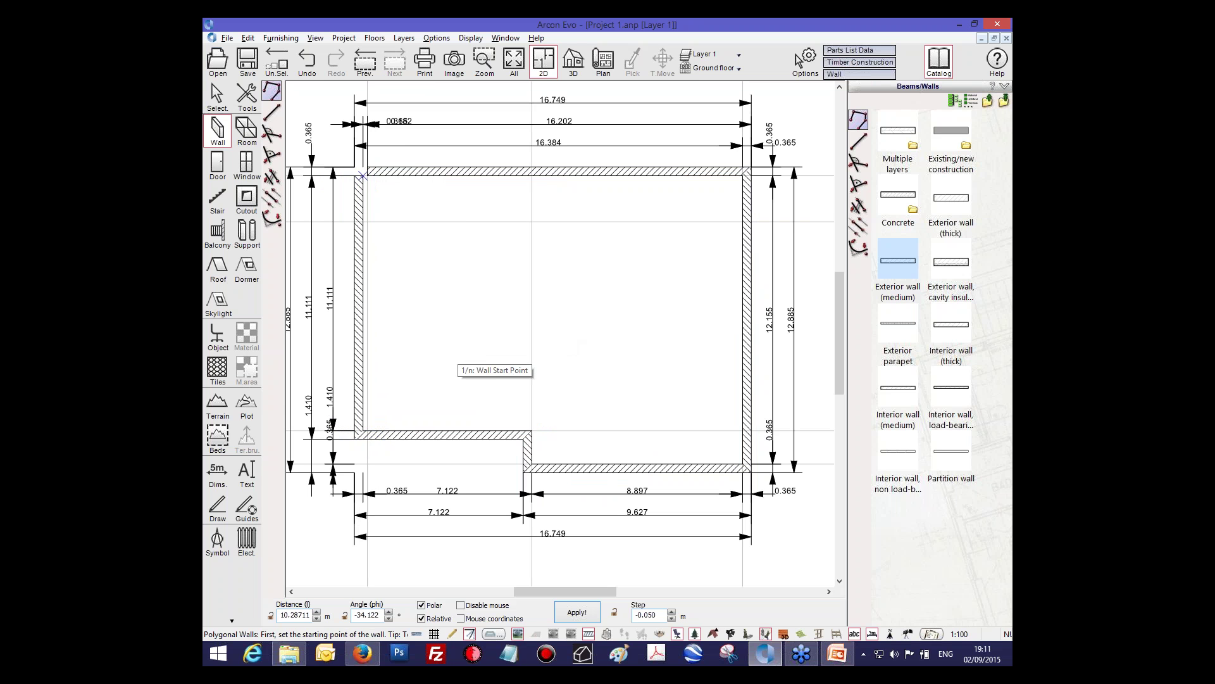
mouse_move(565, 309)
middle_down()
mouse_move(596, 308)
mouse_move(580, 309)
middle_up()
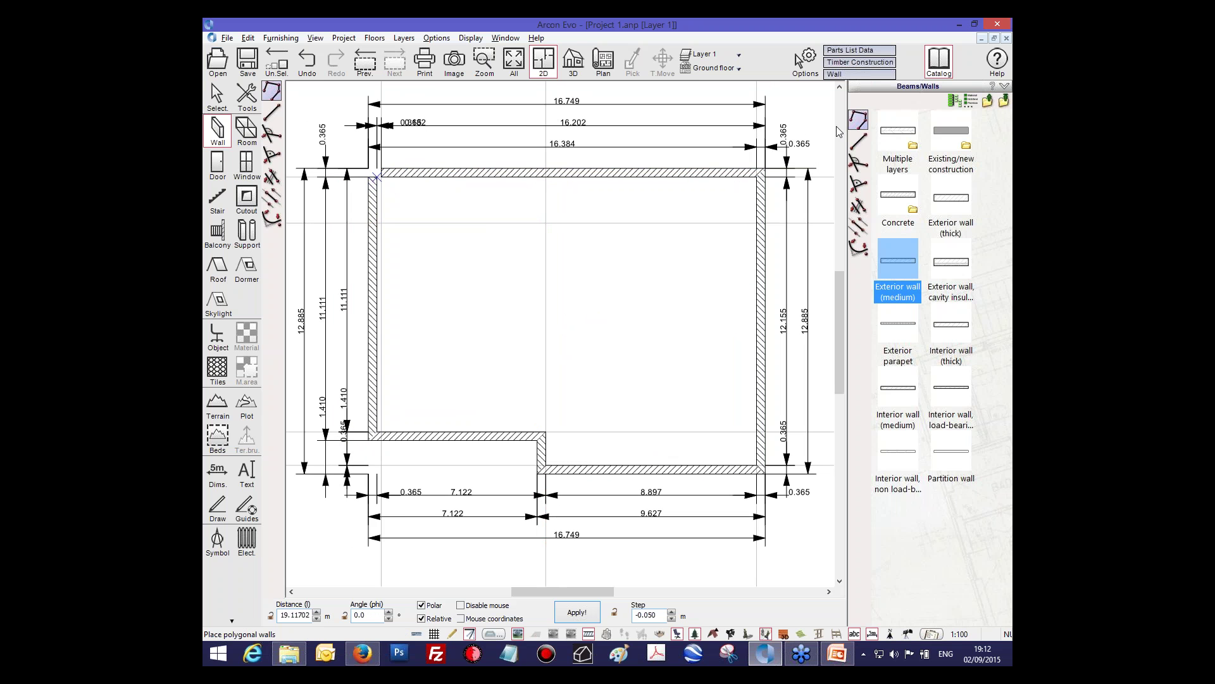
Step: Mitre the top and left exterior walls so they meet in a closed corner
click(247, 93)
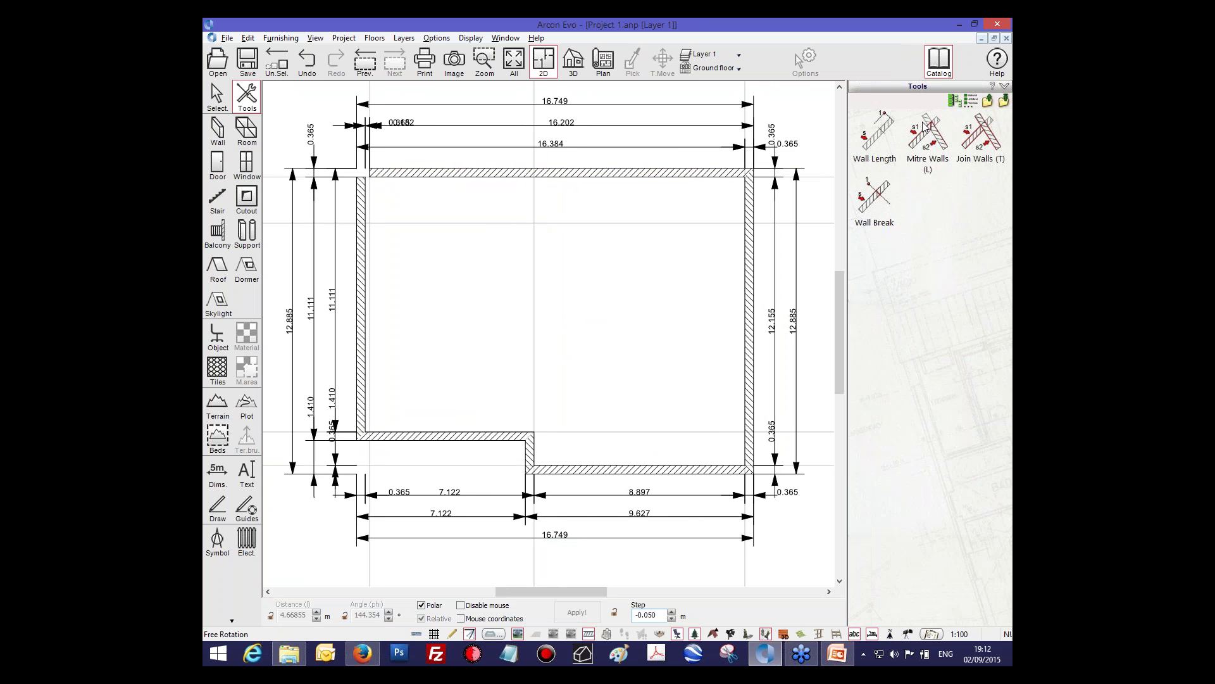
click(940, 139)
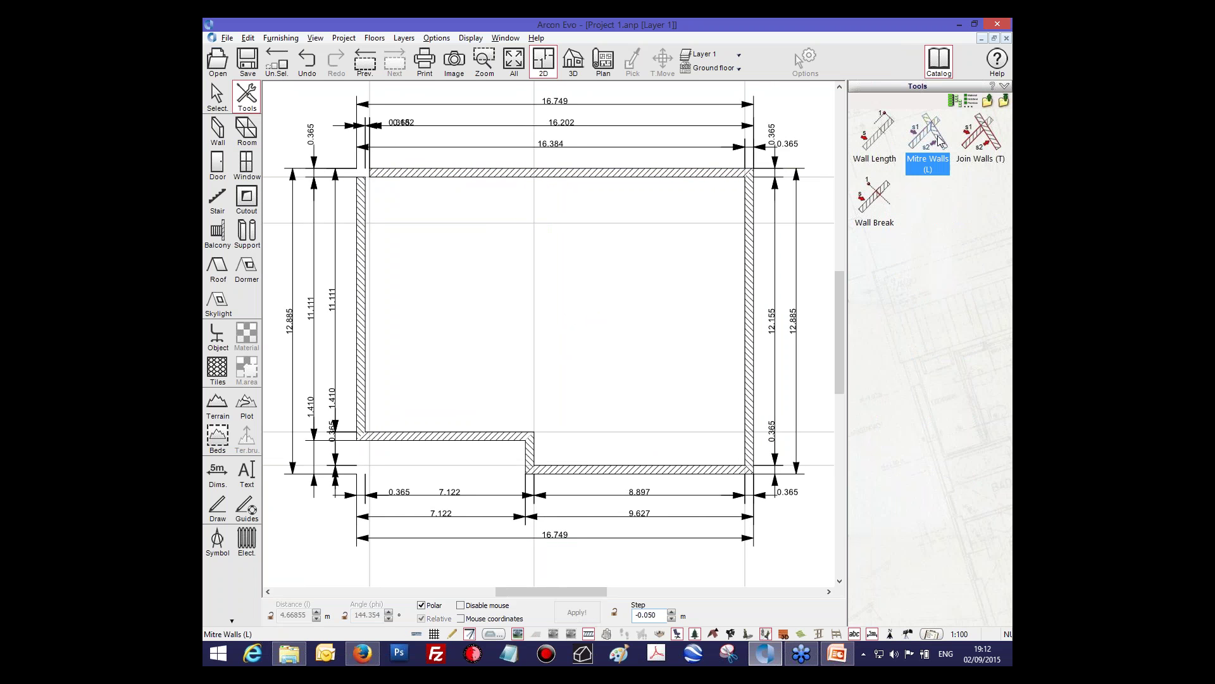
click(217, 96)
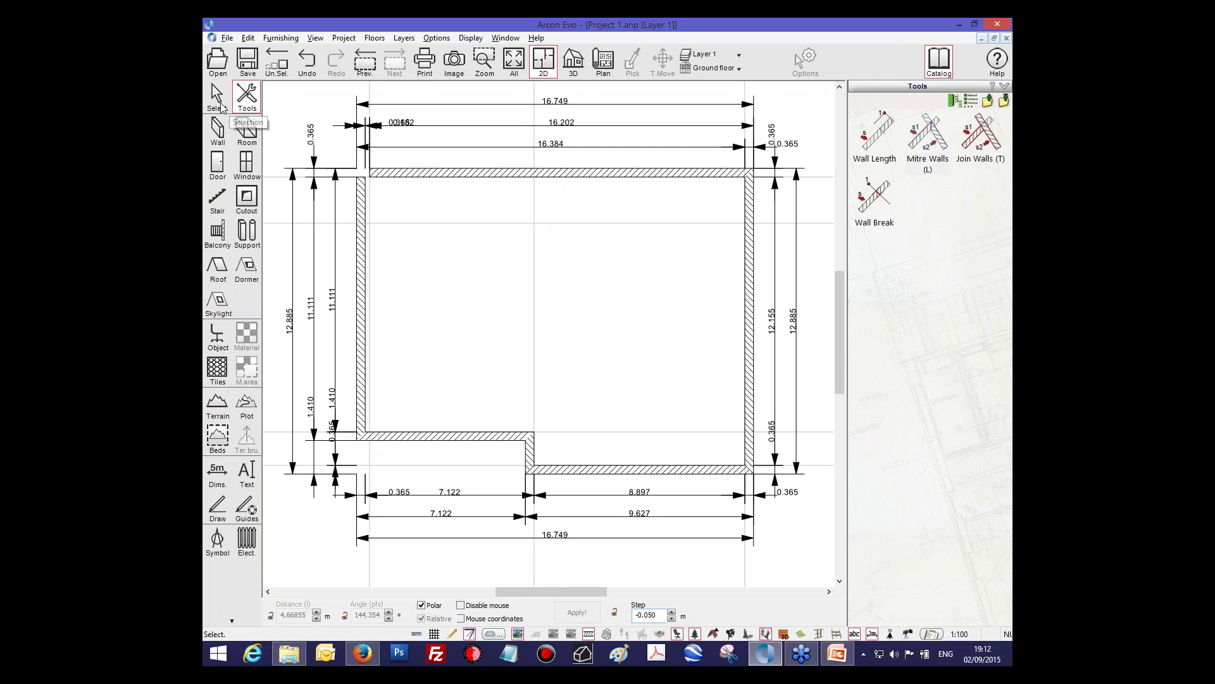
click(438, 175)
click(438, 154)
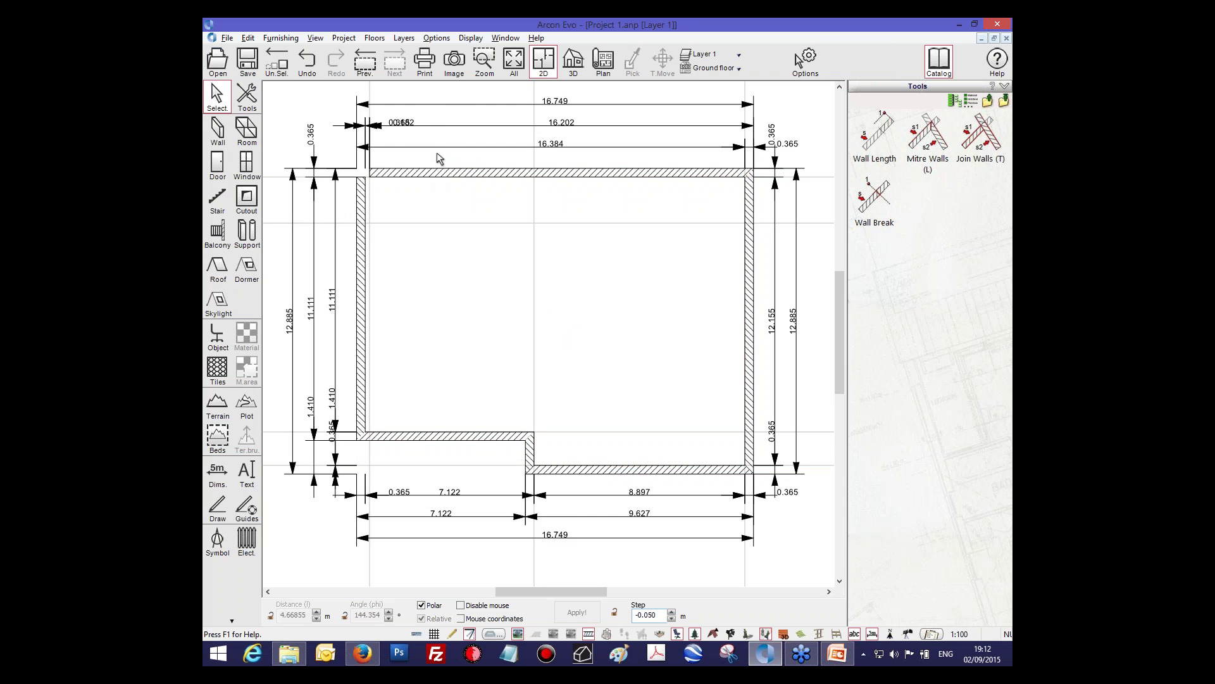
click(941, 140)
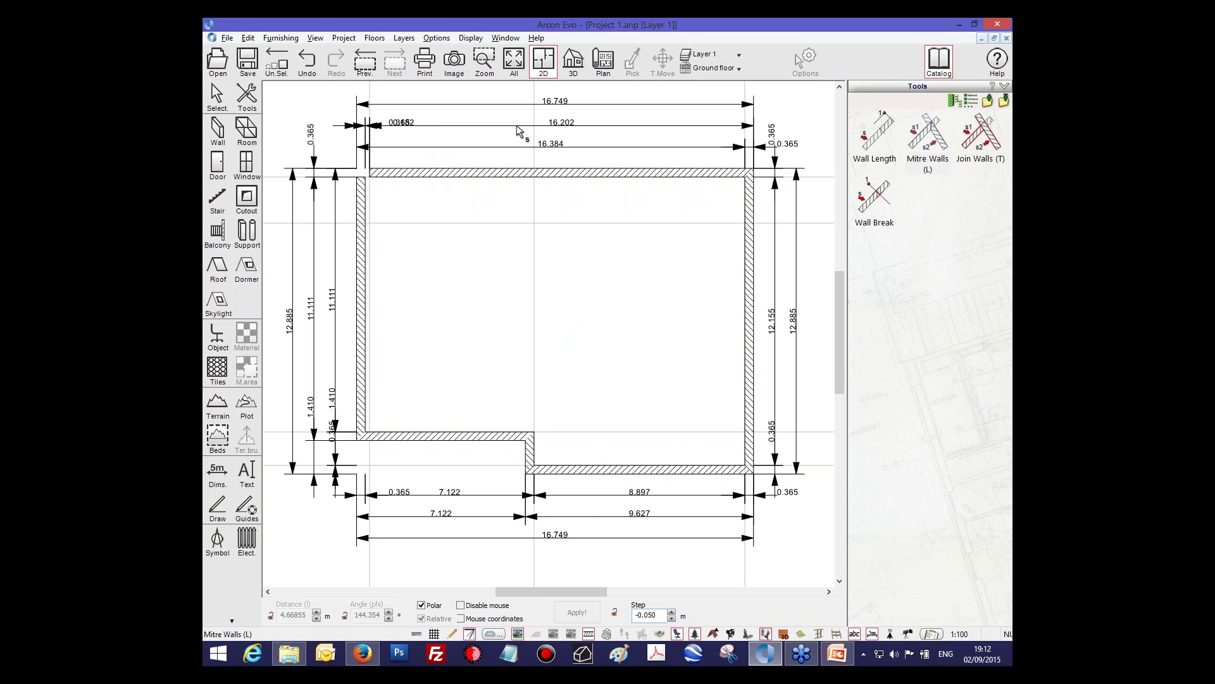
click(380, 181)
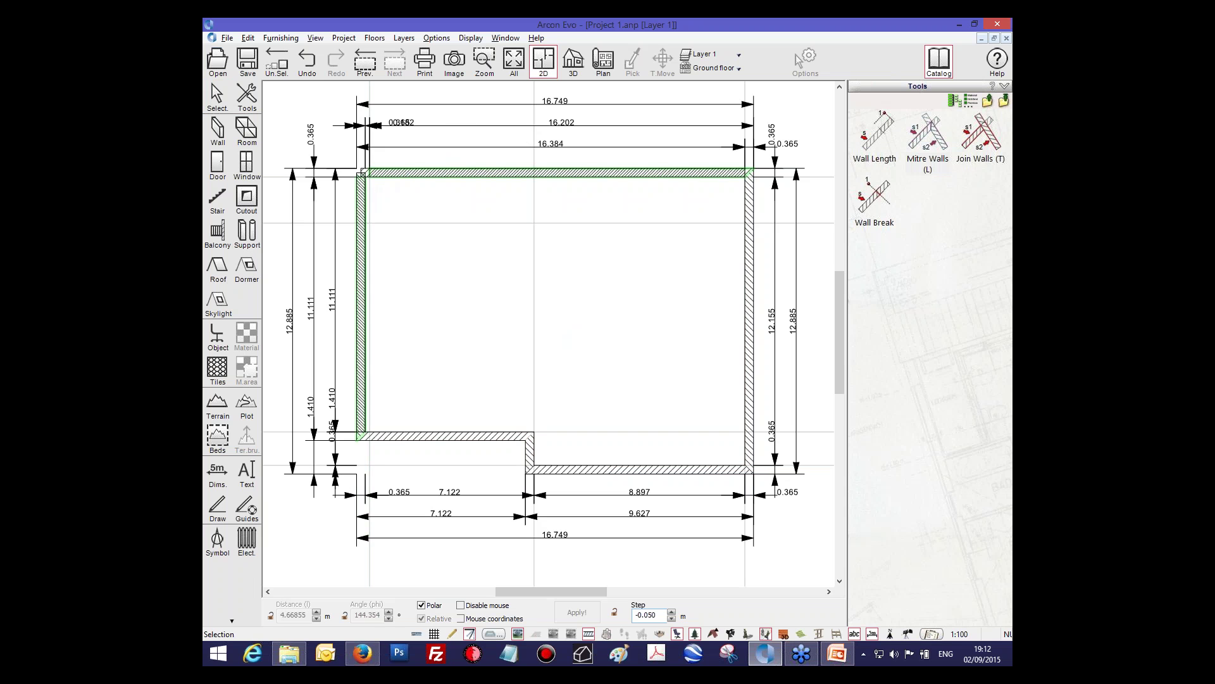
click(361, 193)
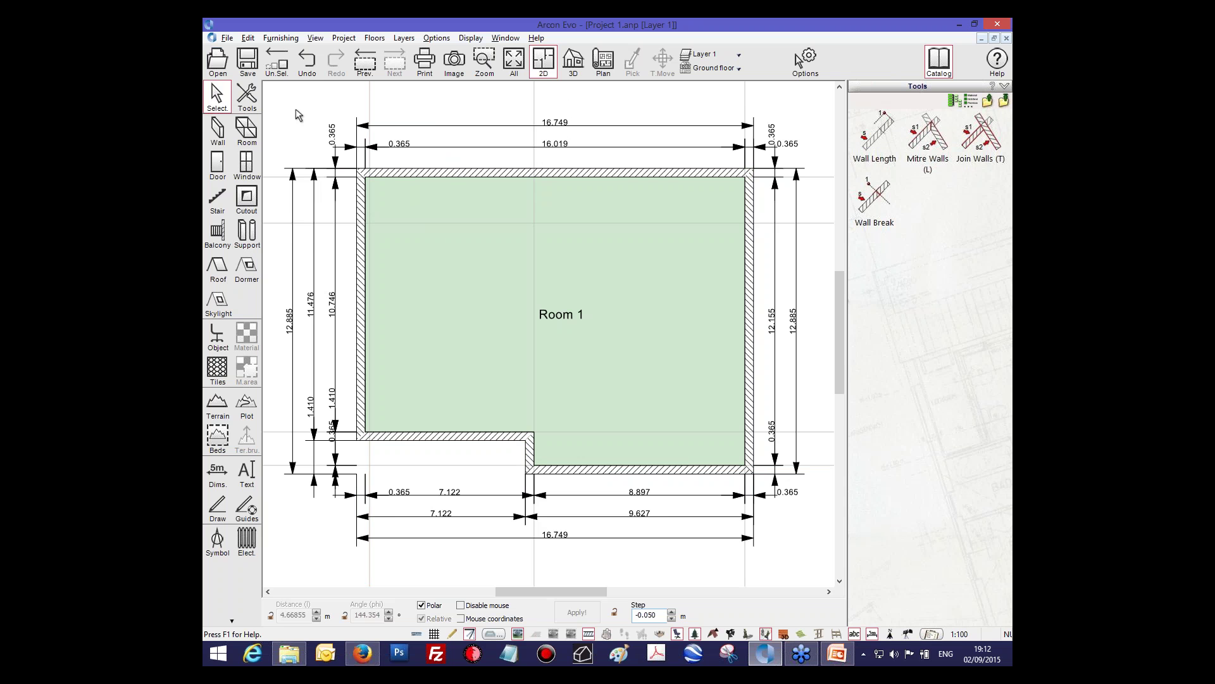
Step: Divide the room with a vertical Exterior wall (medium) from the lower bottom wall to the top wall, about 6.09 m from the right wall
click(216, 131)
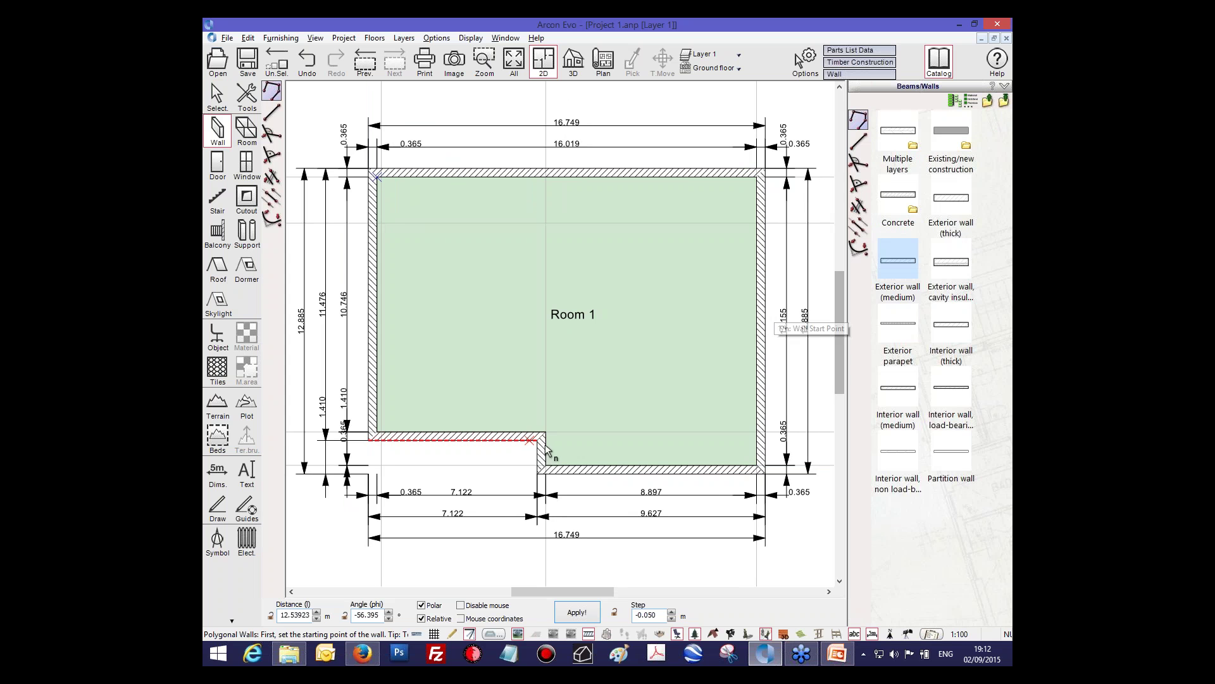
click(613, 467)
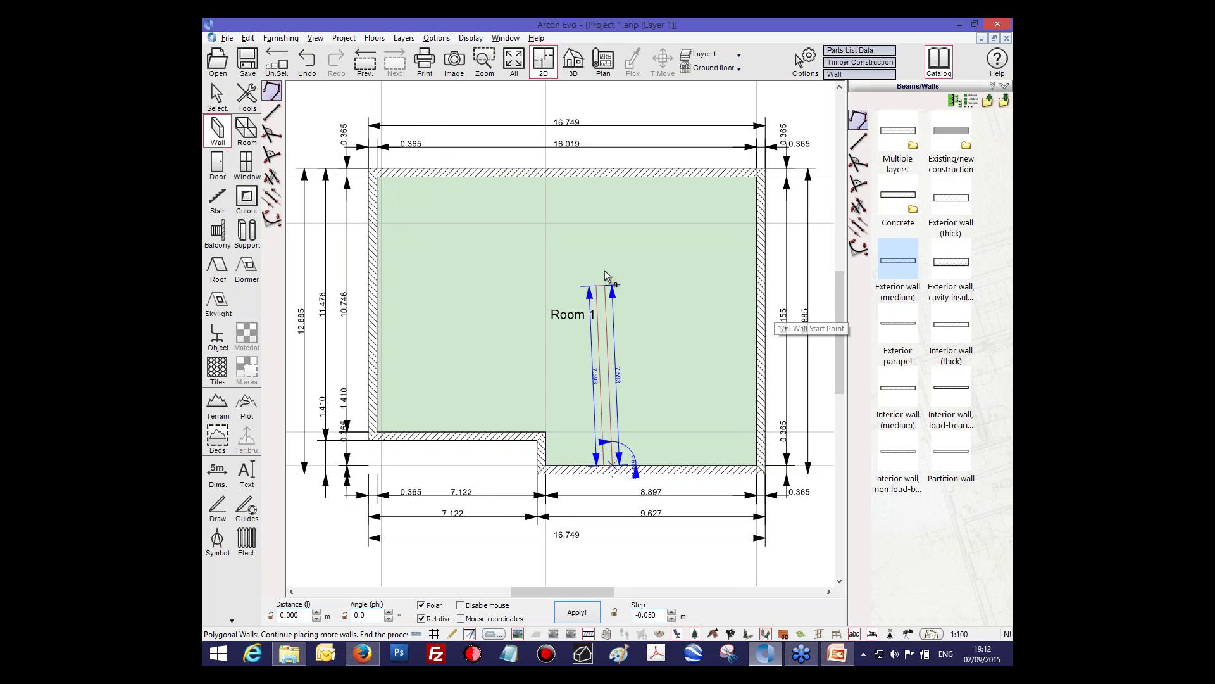
double_click(613, 177)
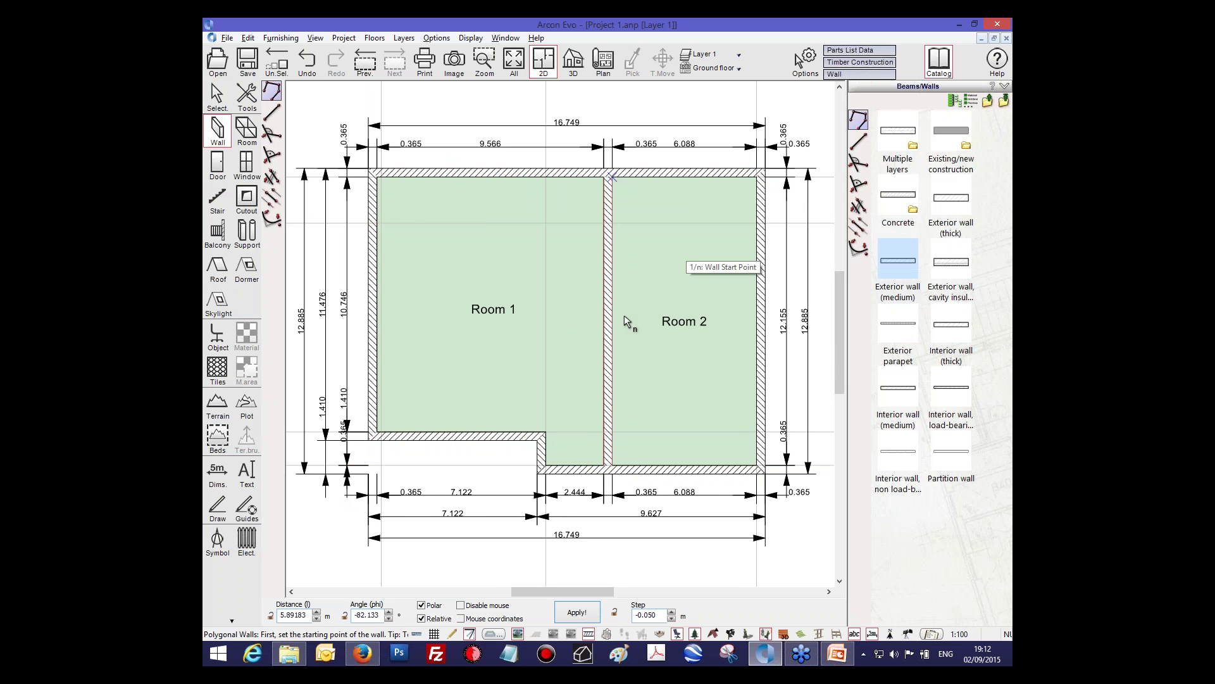
Step: Draw an Exterior wall (medium) across the full plan about 5.77 m below the top wall, plus a vertical one dividing the lower-left room
click(757, 313)
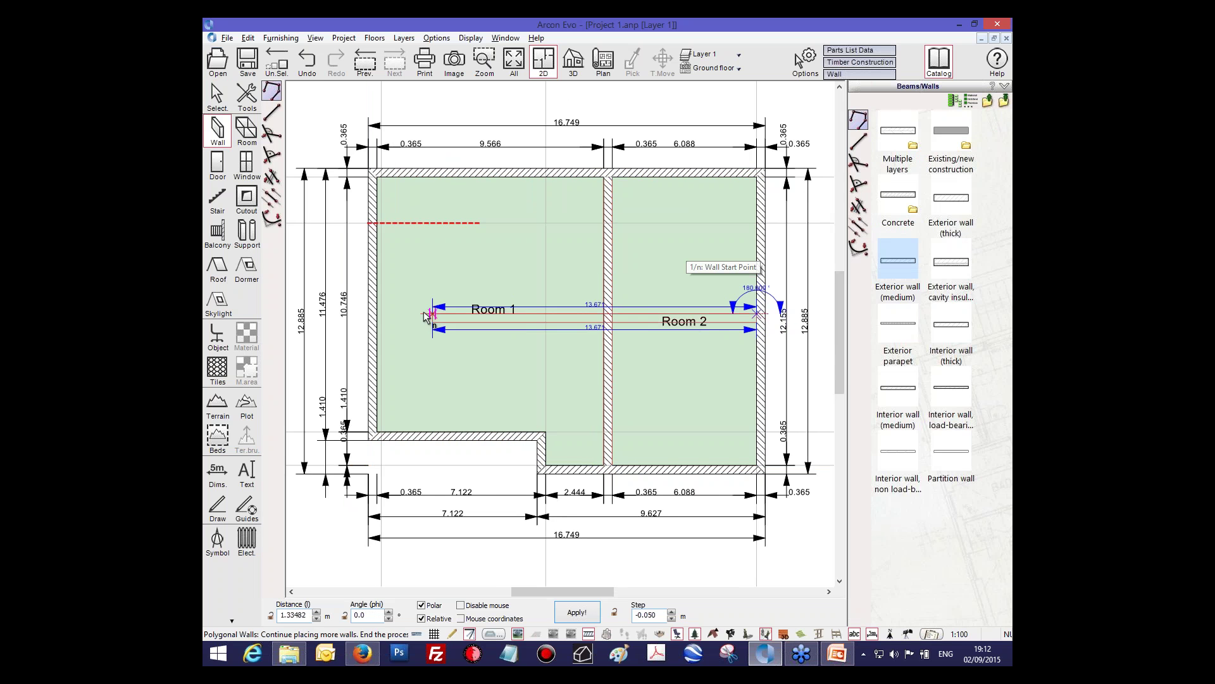
double_click(377, 315)
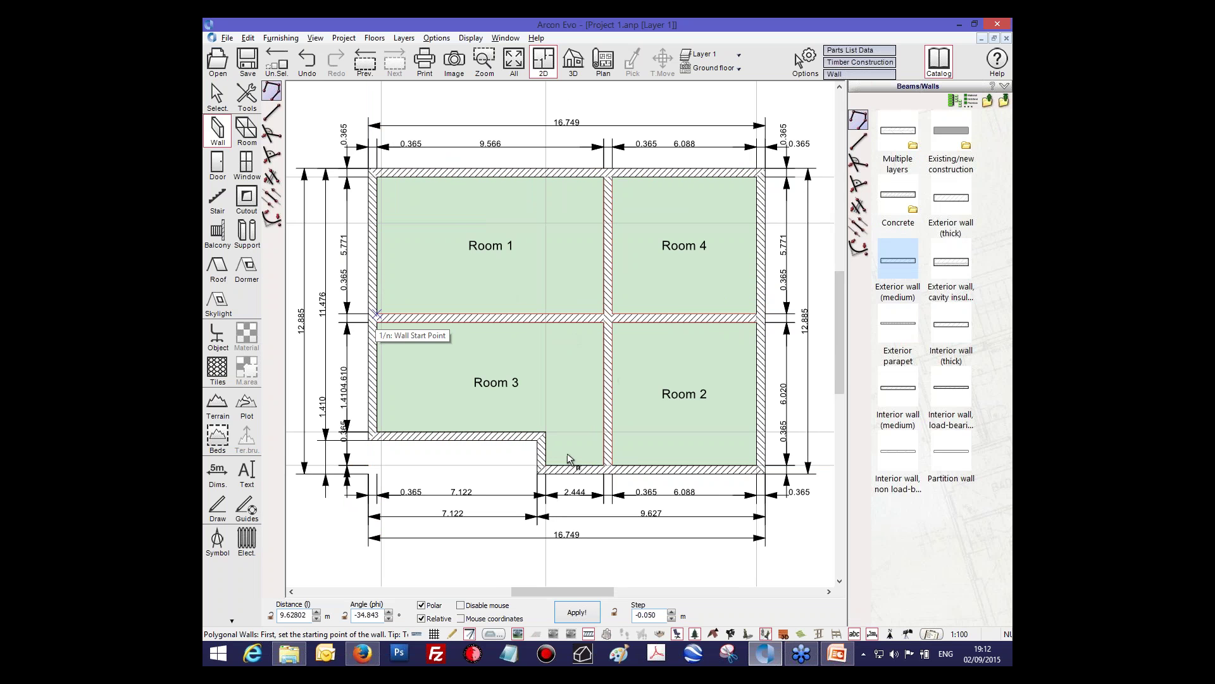
click(454, 325)
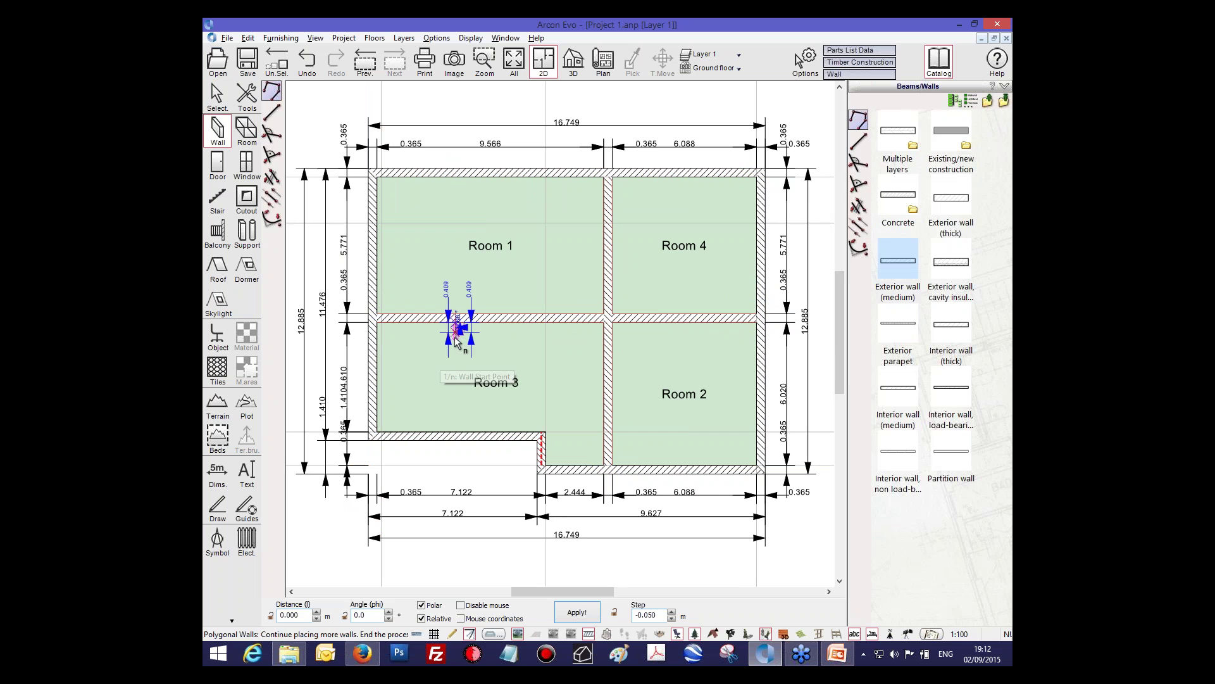
double_click(457, 437)
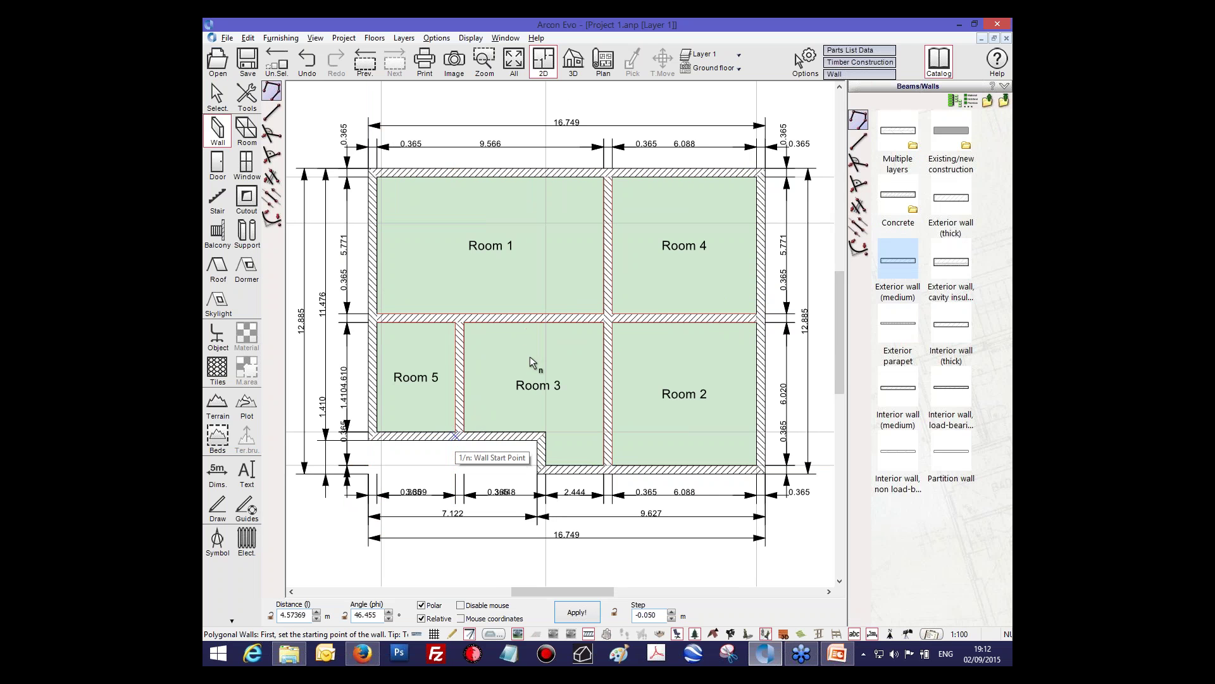
middle_drag(532, 357, 525, 360)
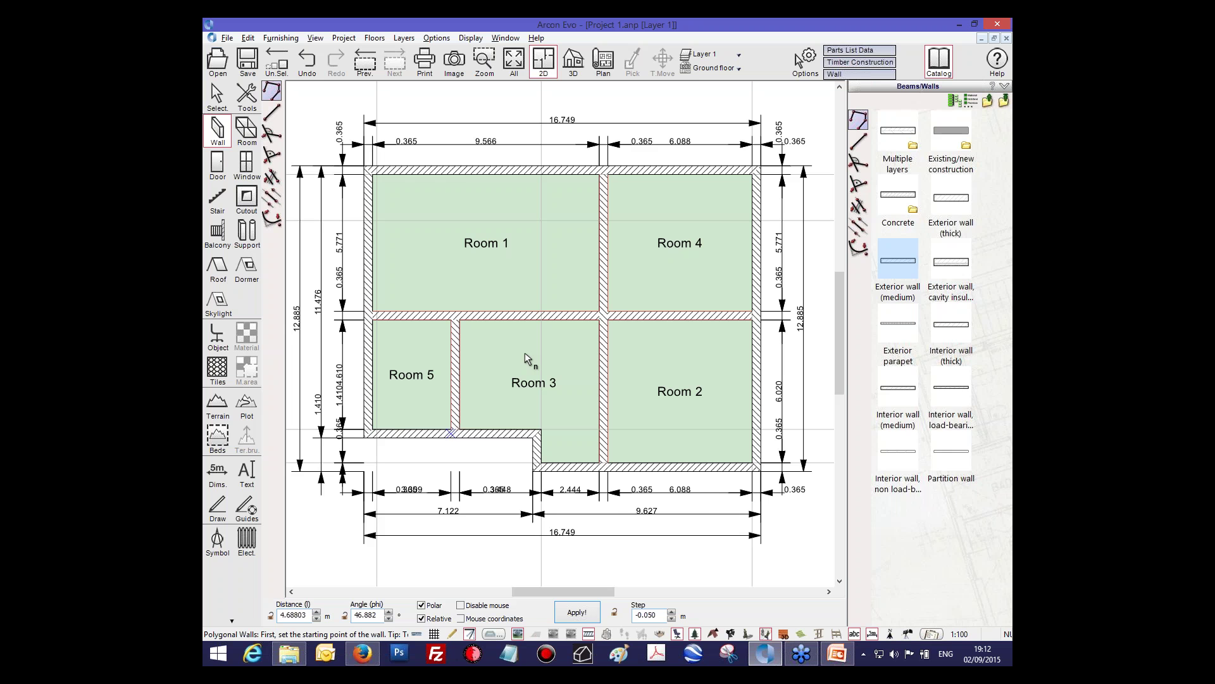
Step: Rename Room 1 as "Kitchen / Diner" in its room data
click(238, 86)
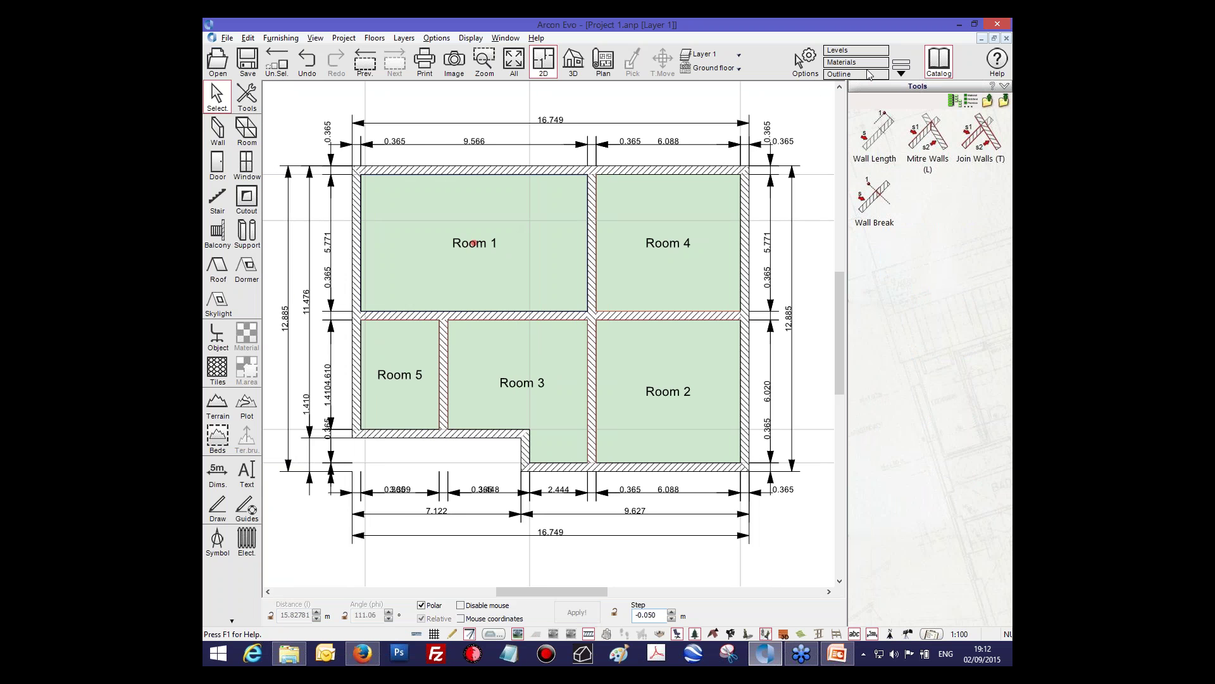
click(877, 74)
click(857, 129)
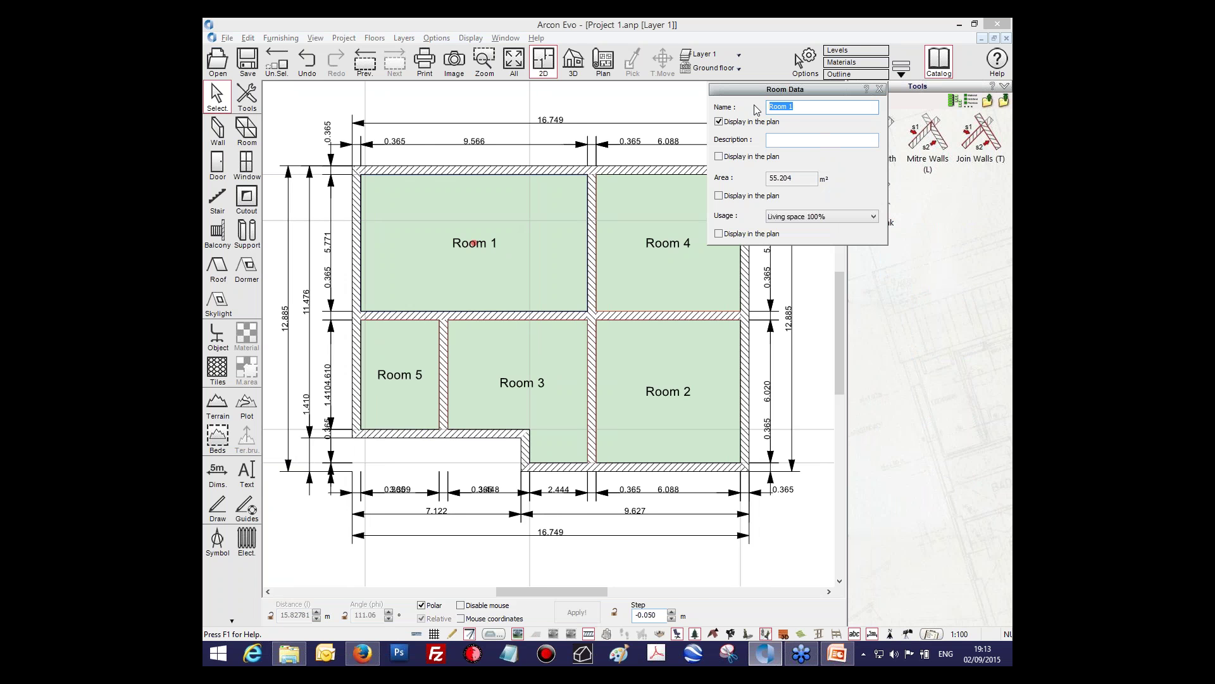
text(Kitchen / )
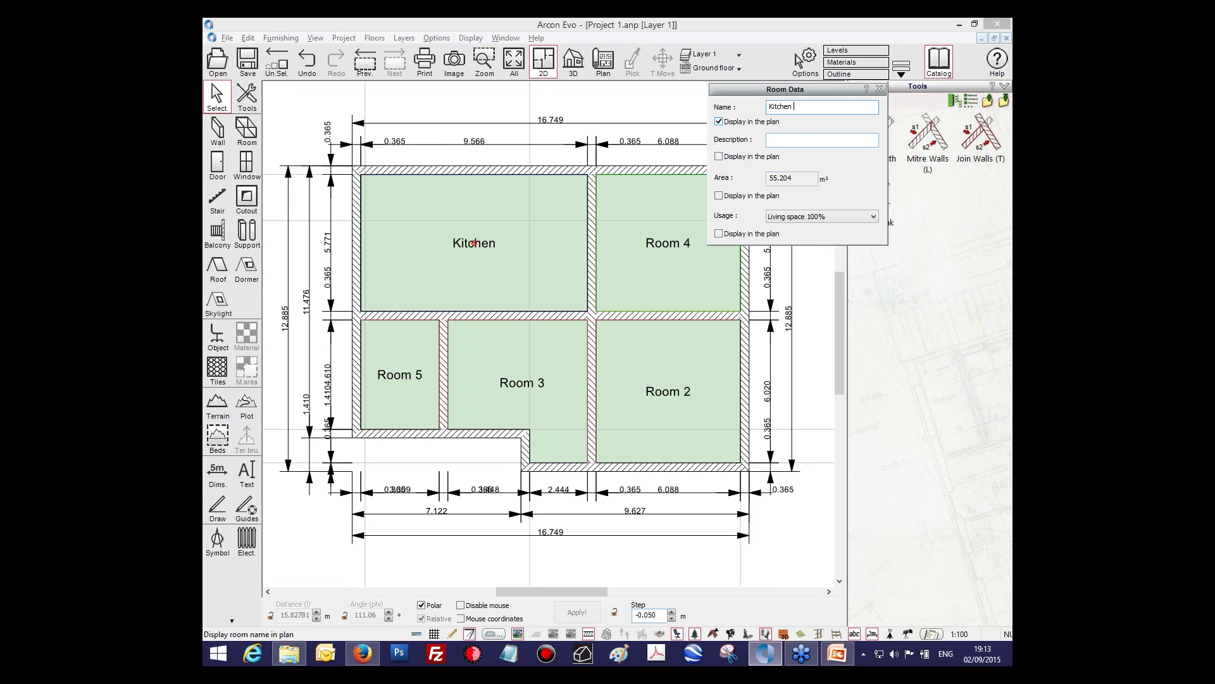
text(Diner)
Step: Rename Room 4 as "Family room"
click(665, 246)
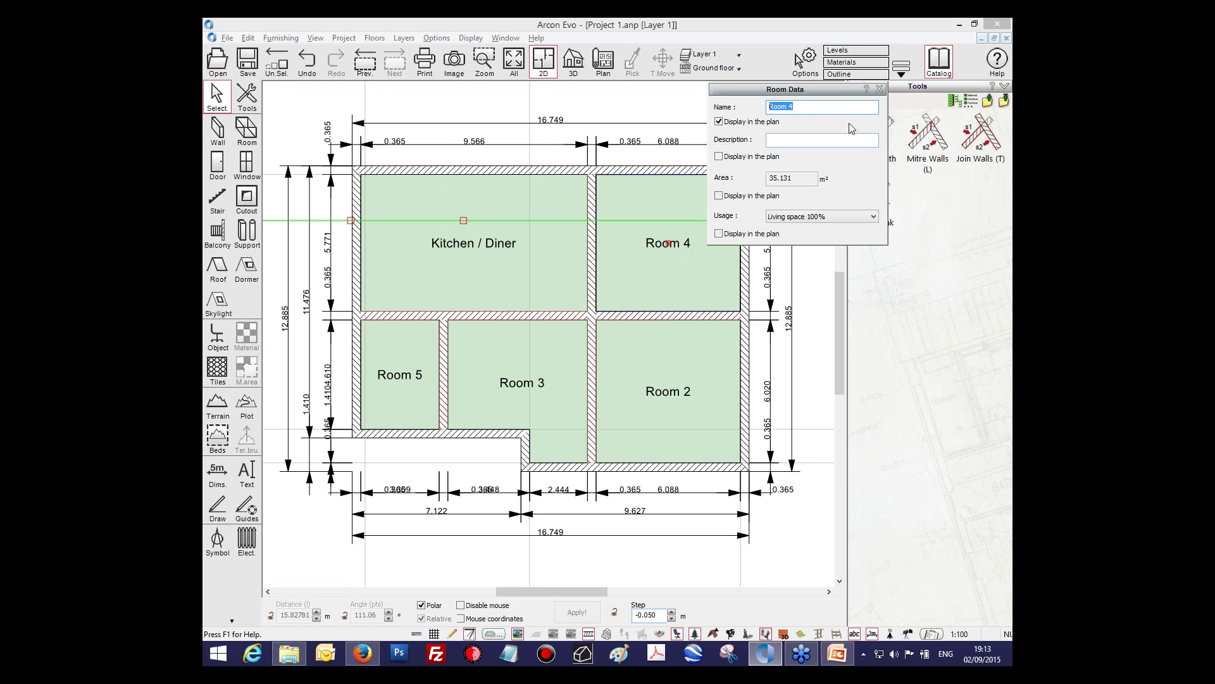
text(Family room)
key(Return)
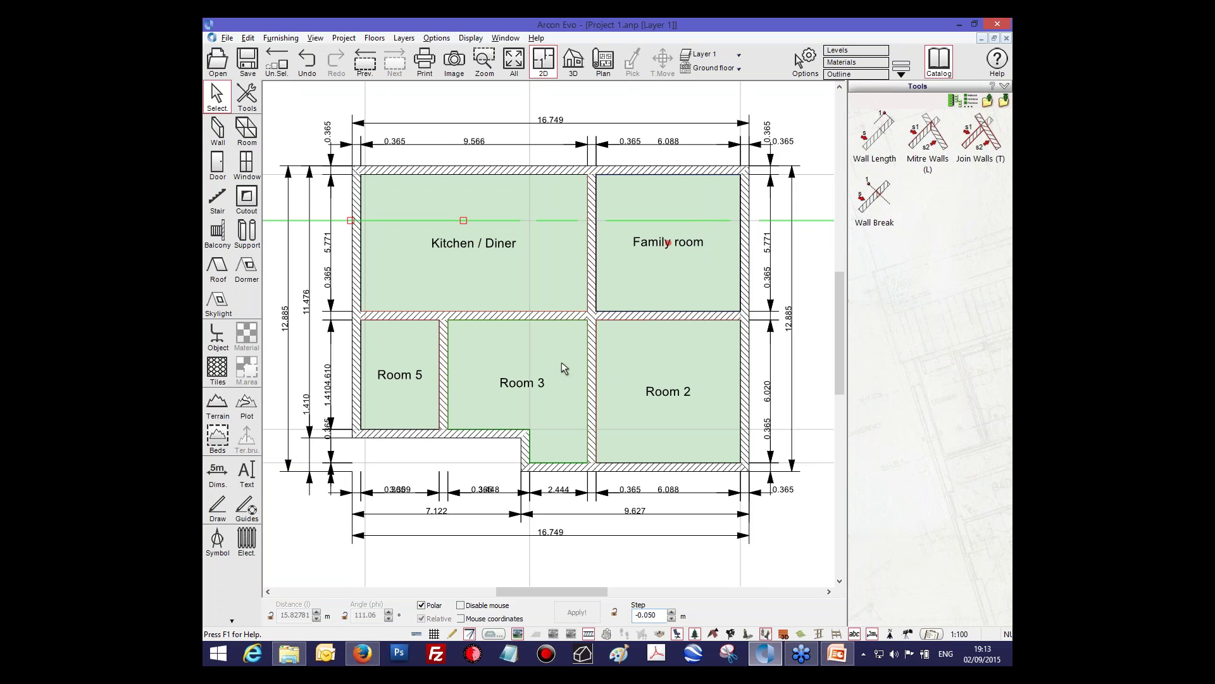
Step: Rename Room 3 as "Hall"
double_click(560, 362)
click(810, 108)
text(HGa)
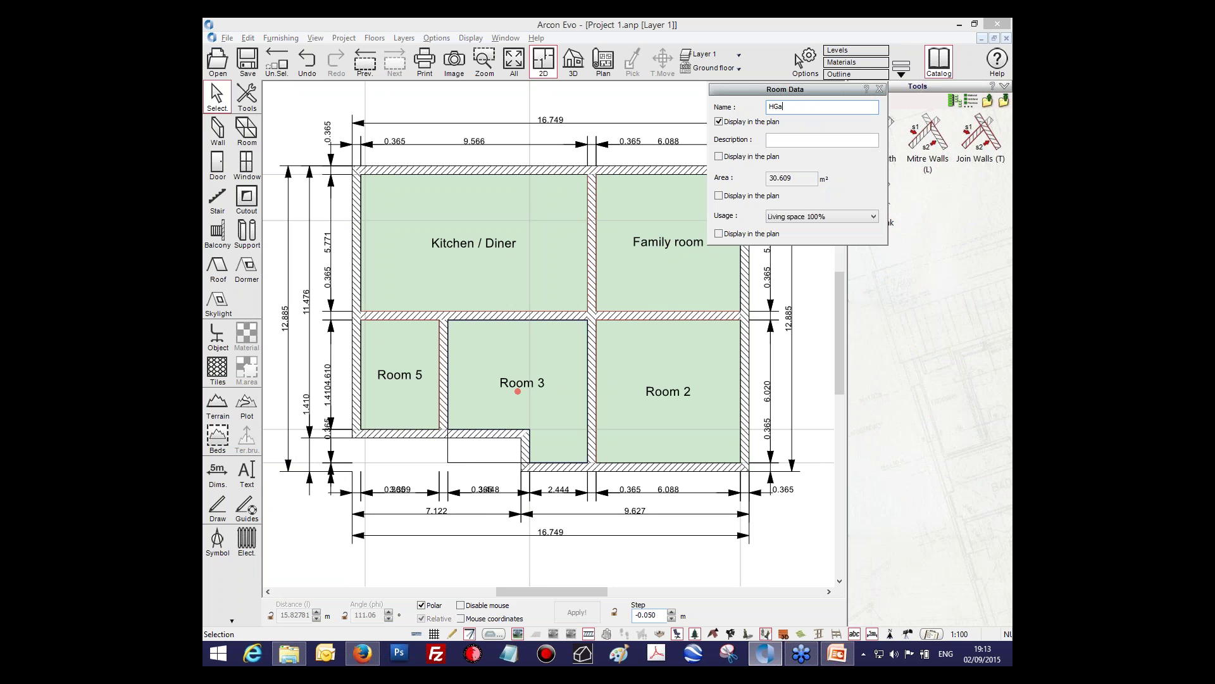
text(ll)
key(Left)
key(Left)
key(Left)
key(BackSpace)
click(619, 103)
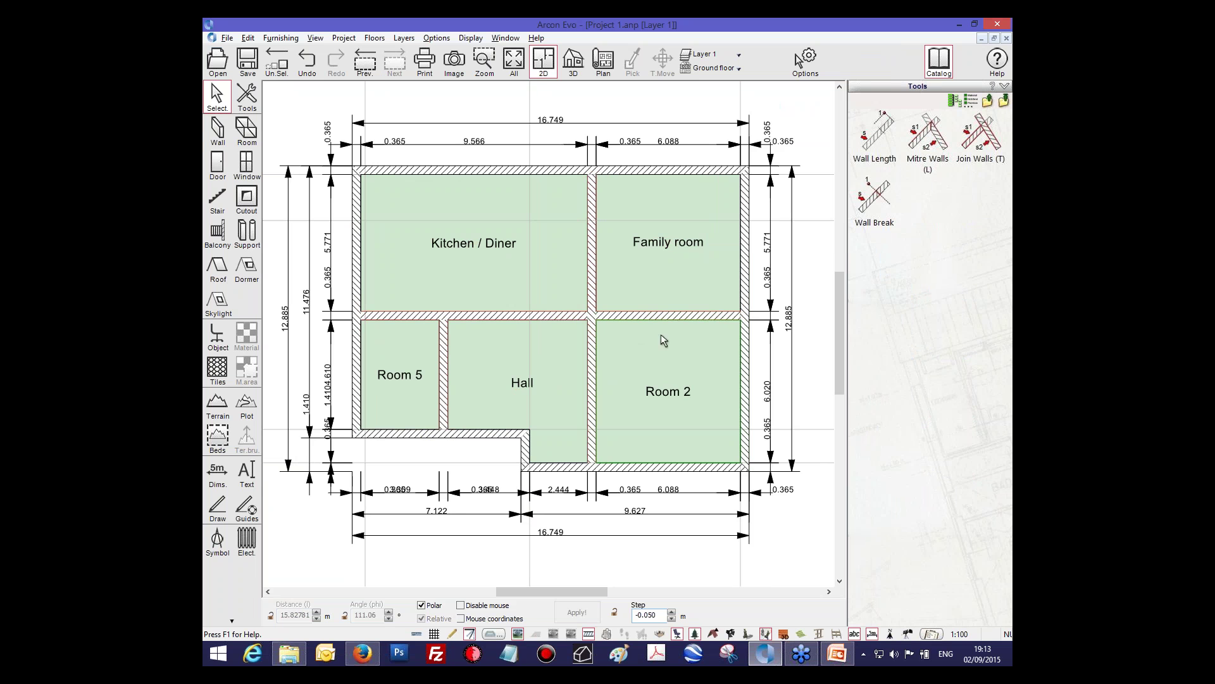
Step: Examine the walls of the ground floor in 3D from a low viewpoint, and return to the 2D plan
click(573, 61)
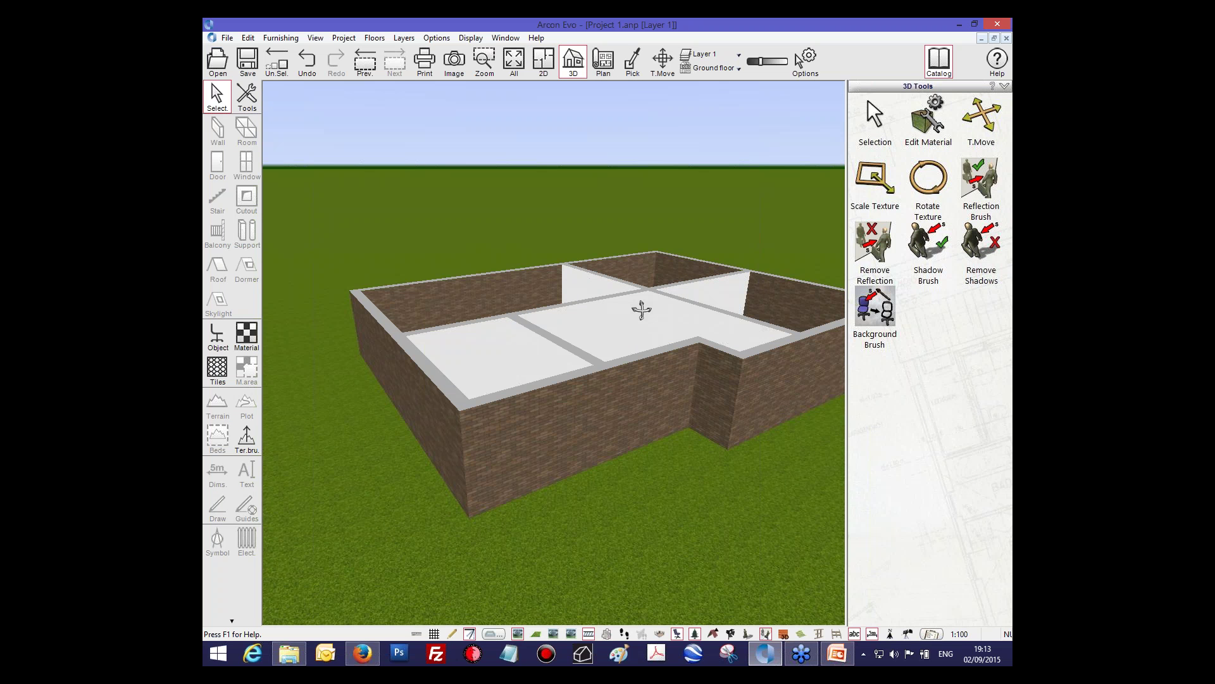
drag(641, 310, 577, 451)
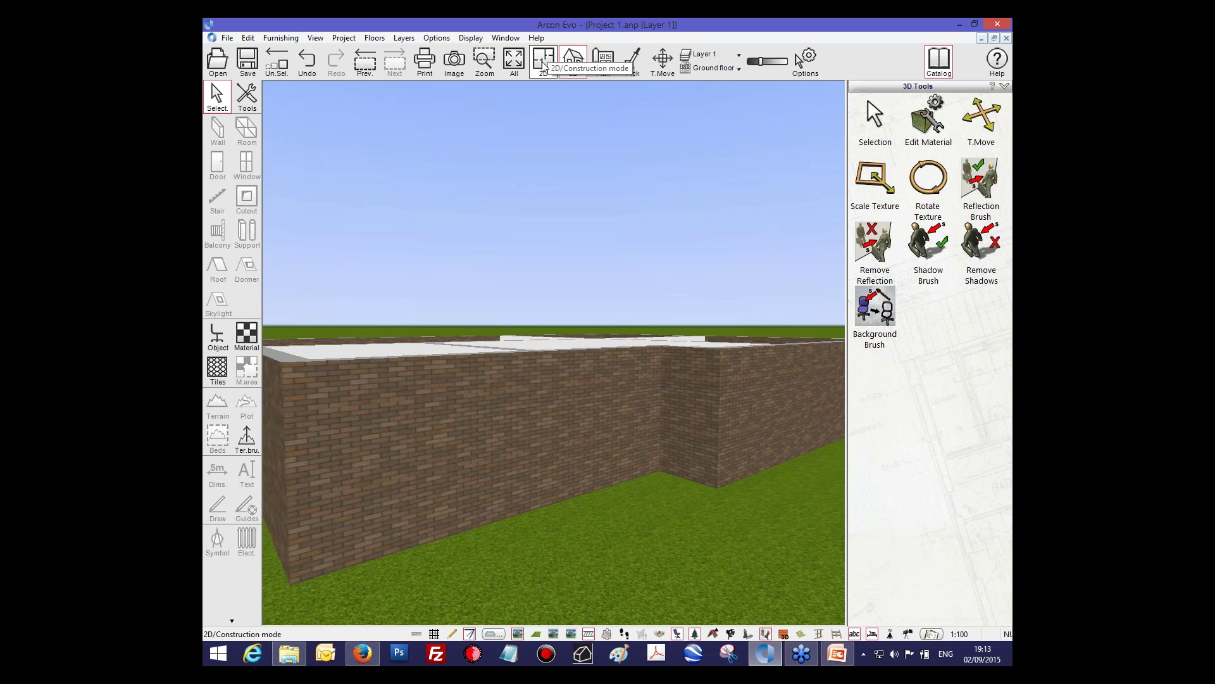
click(543, 64)
click(216, 98)
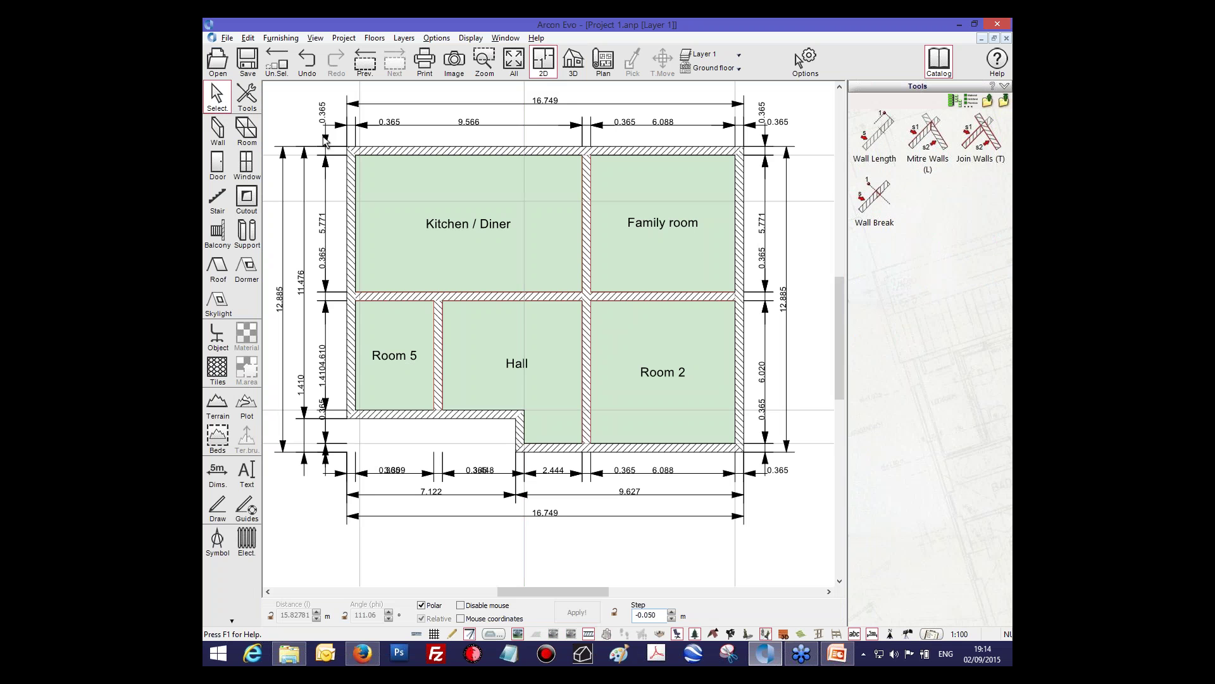
Step: Choose the thick exterior wall with cavity insulation for new walls and add a new outer layer in its wall settings
click(219, 134)
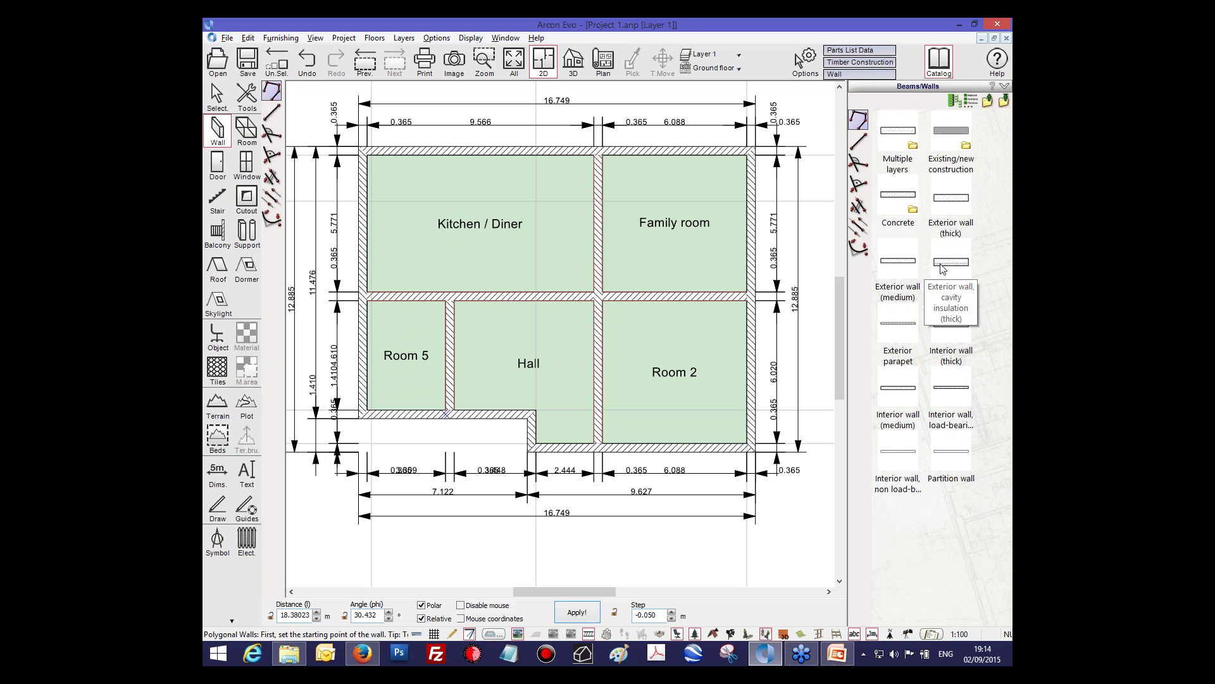
click(959, 267)
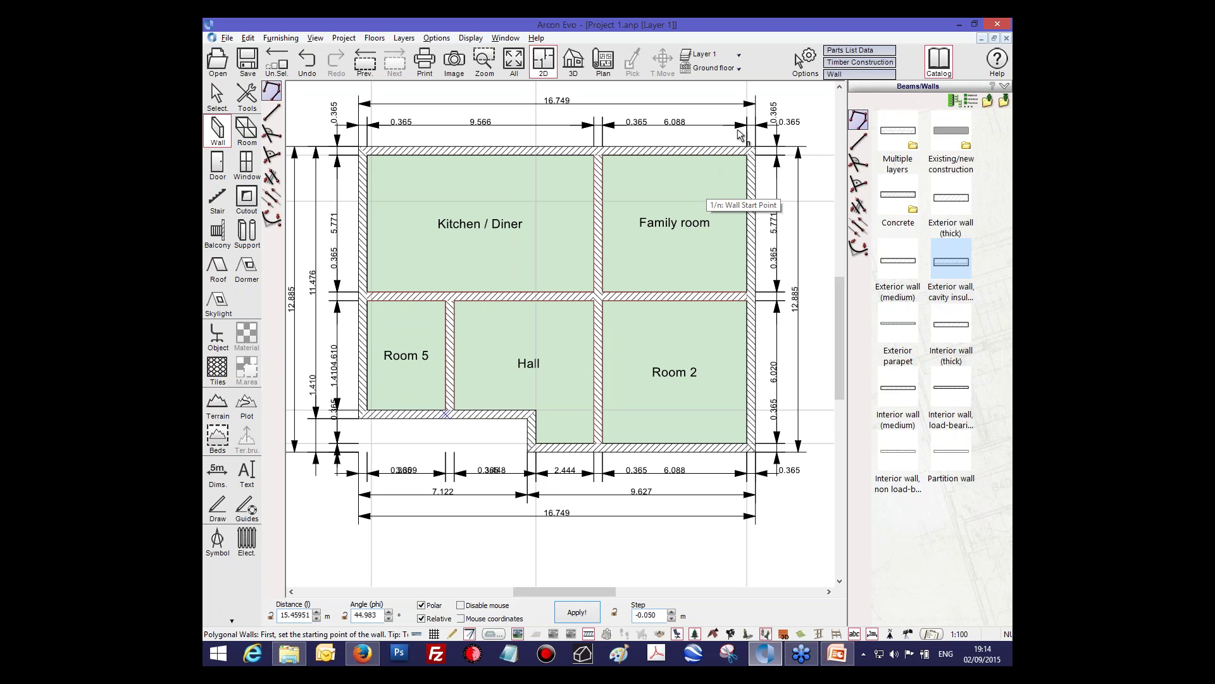
click(844, 74)
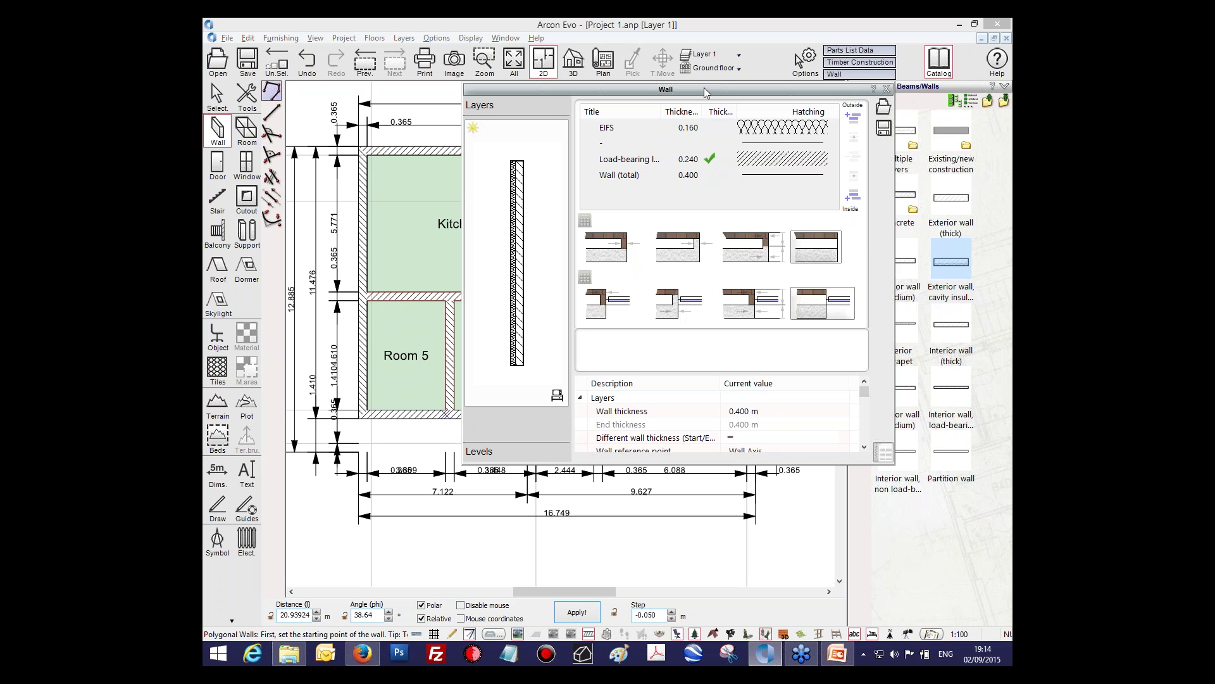
drag(704, 87, 701, 80)
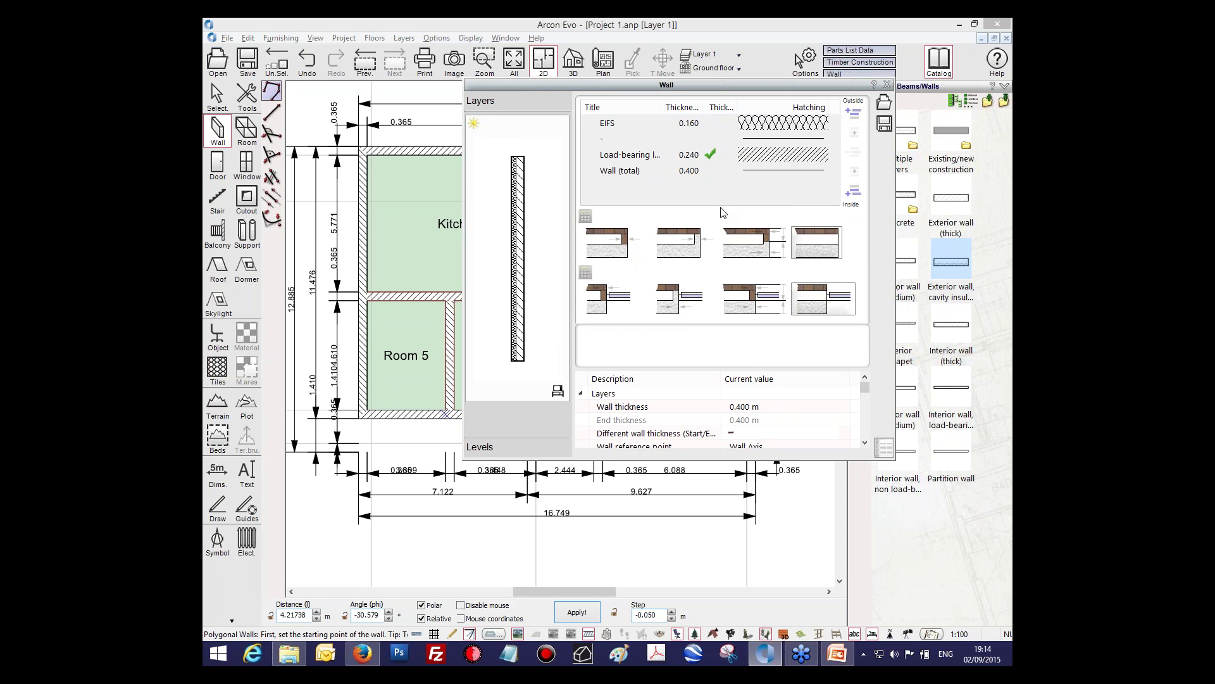
click(854, 112)
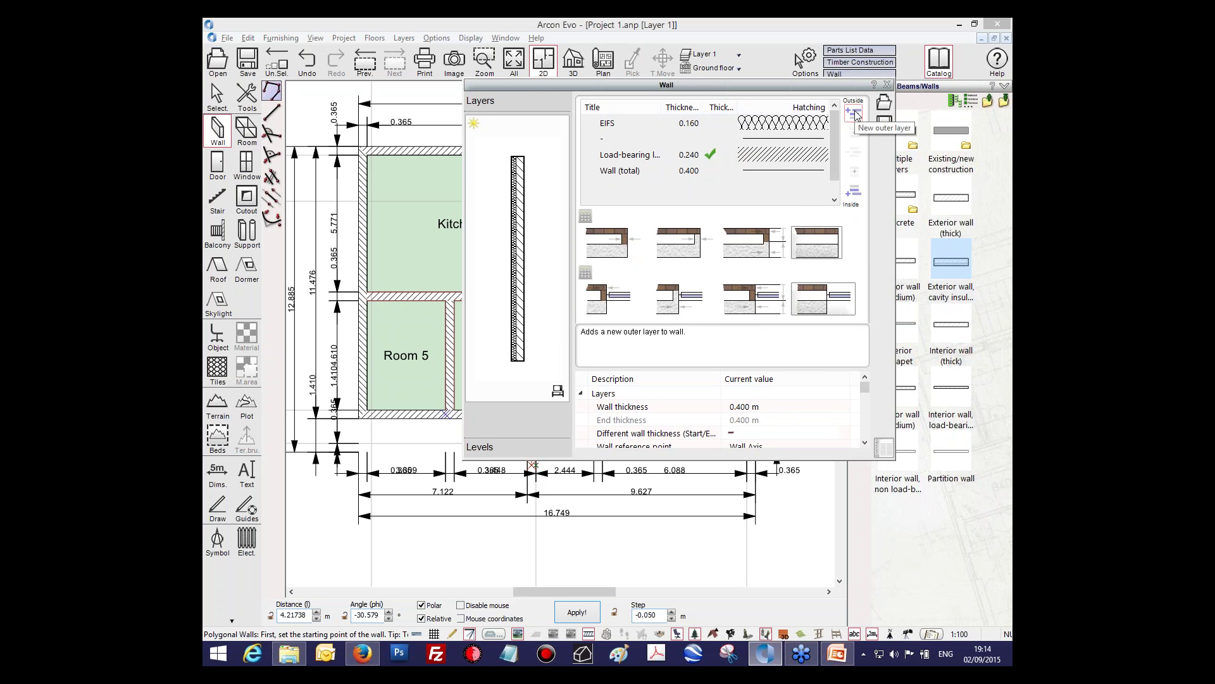
click(656, 124)
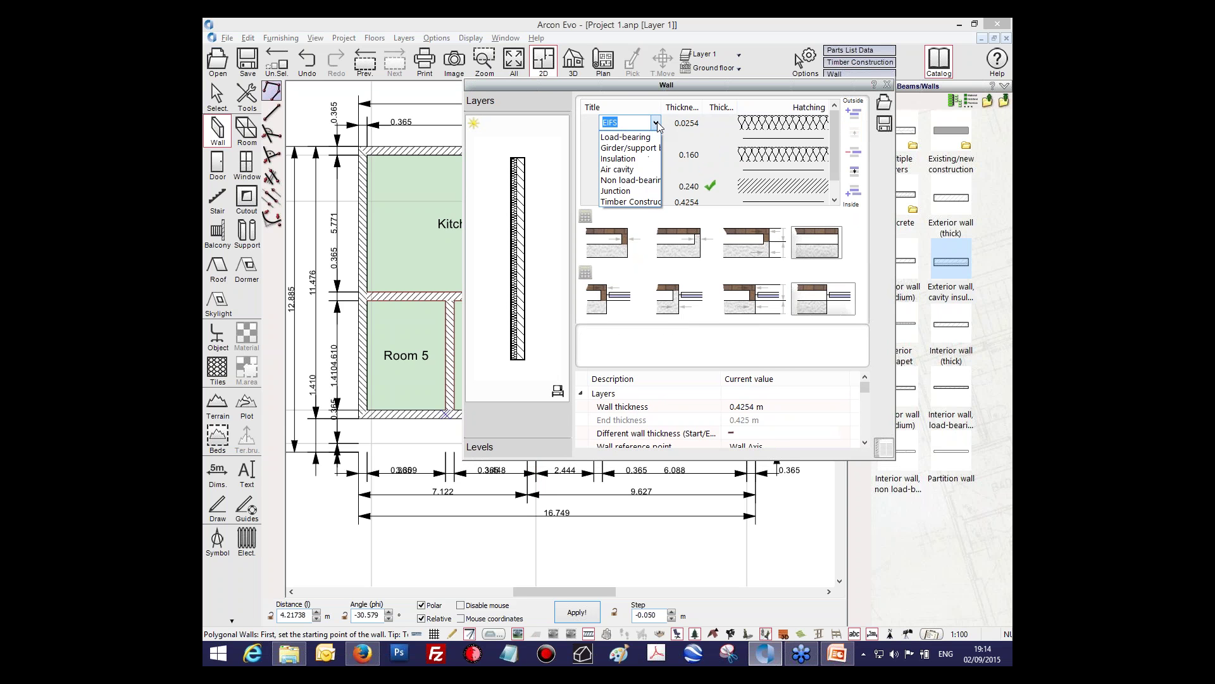
click(657, 124)
Step: Set the new outer layer's hatching to "Masonry, start" and review its hatching details
click(766, 123)
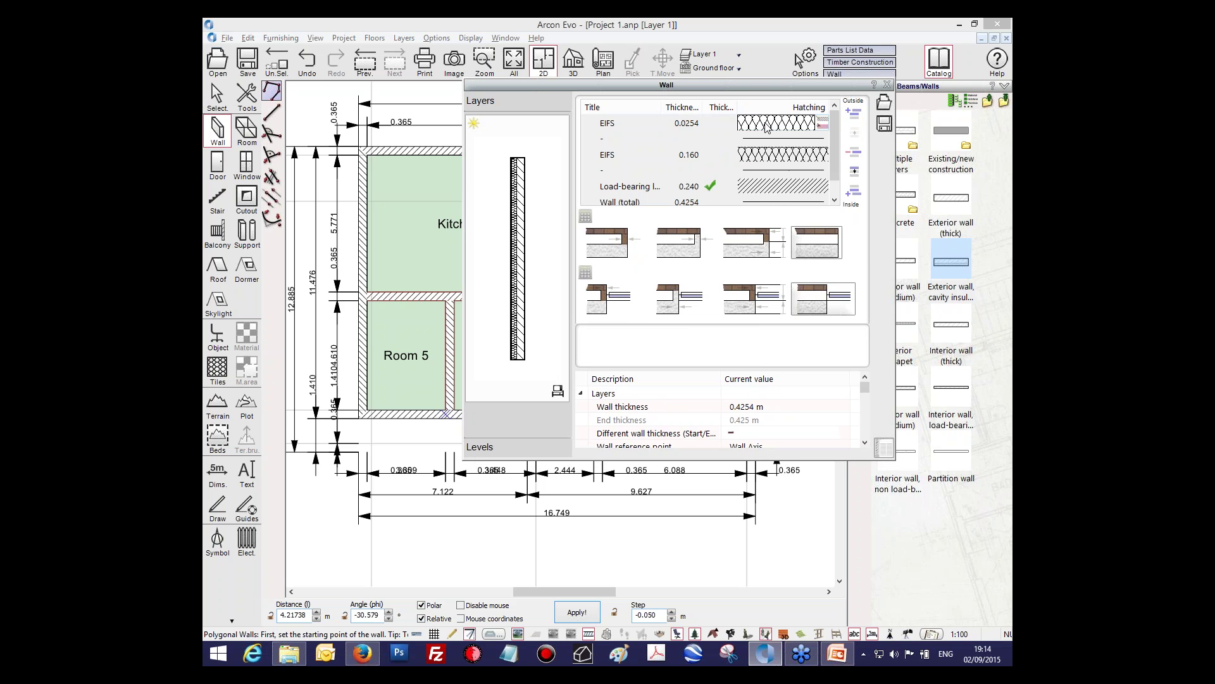
click(766, 125)
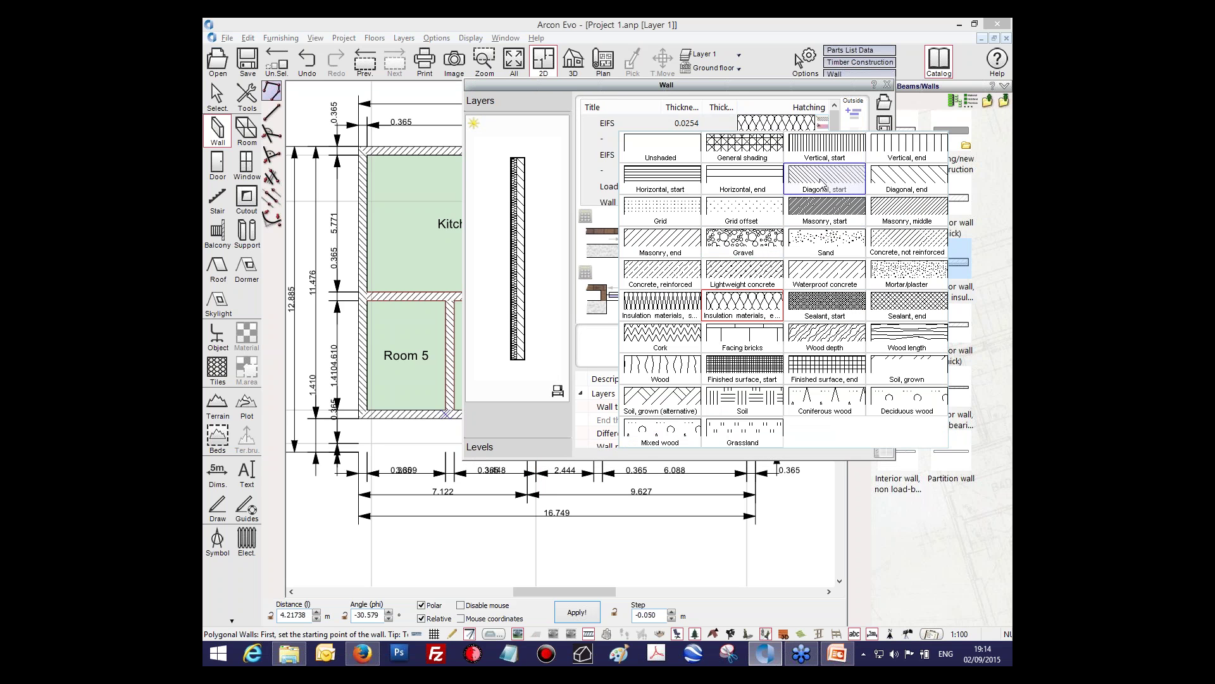
click(817, 209)
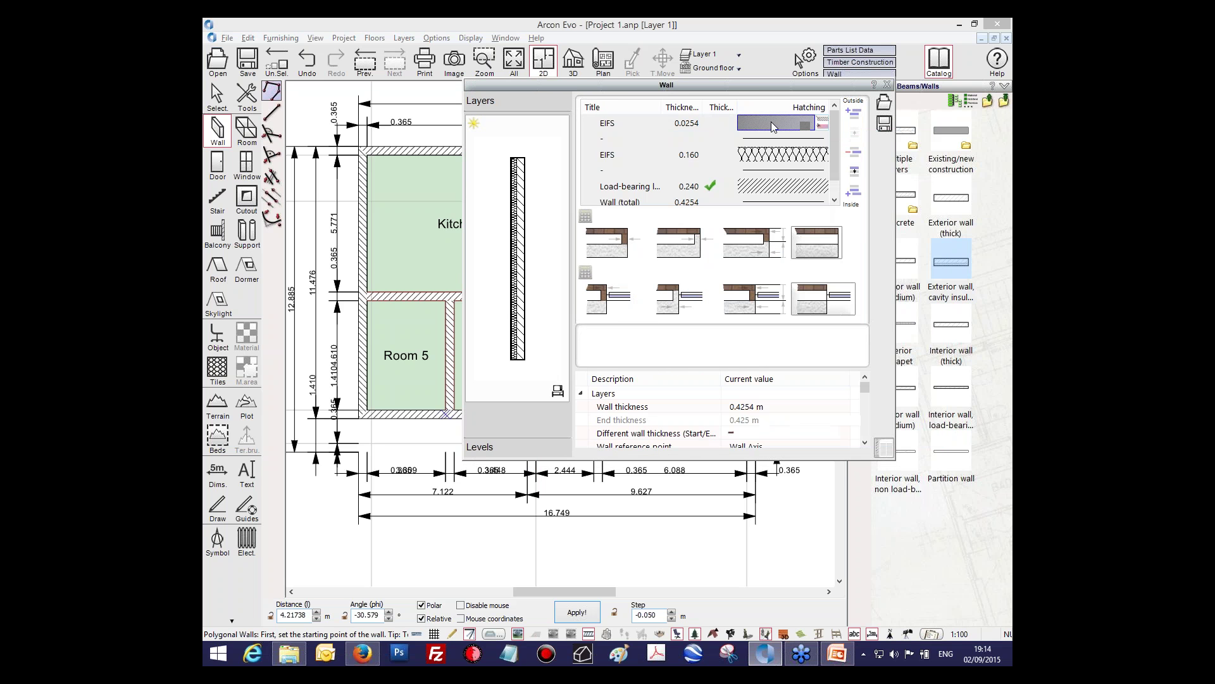
click(823, 121)
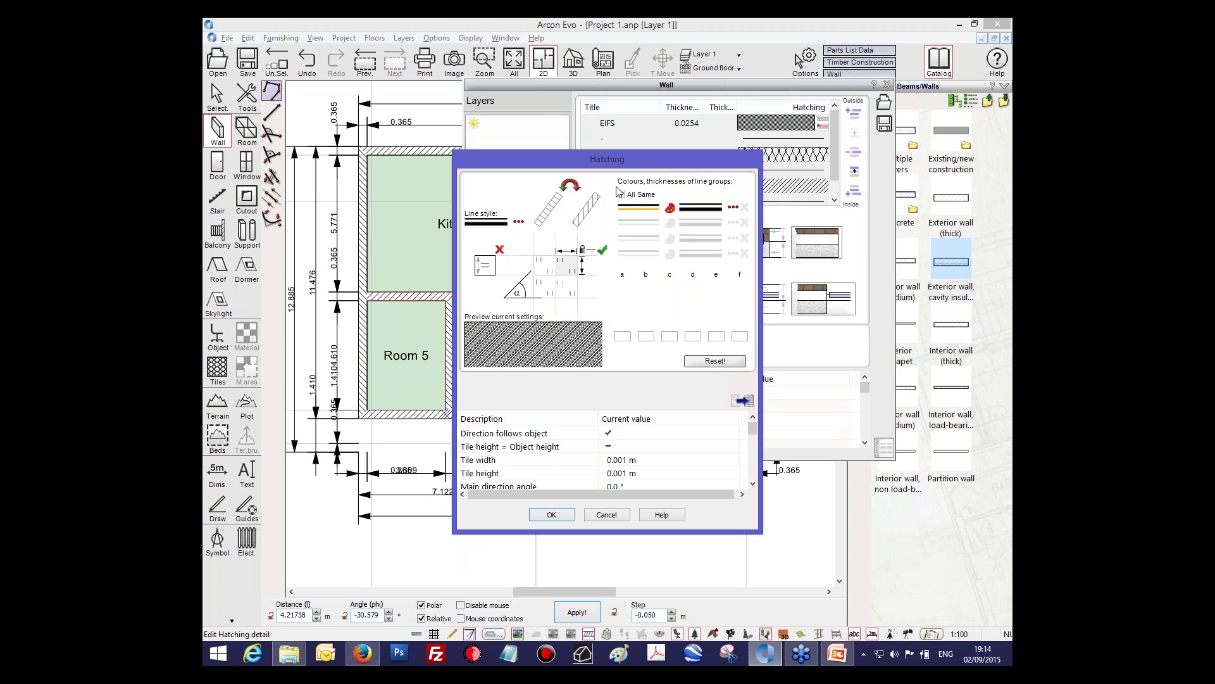
scroll(755, 436, down, 1)
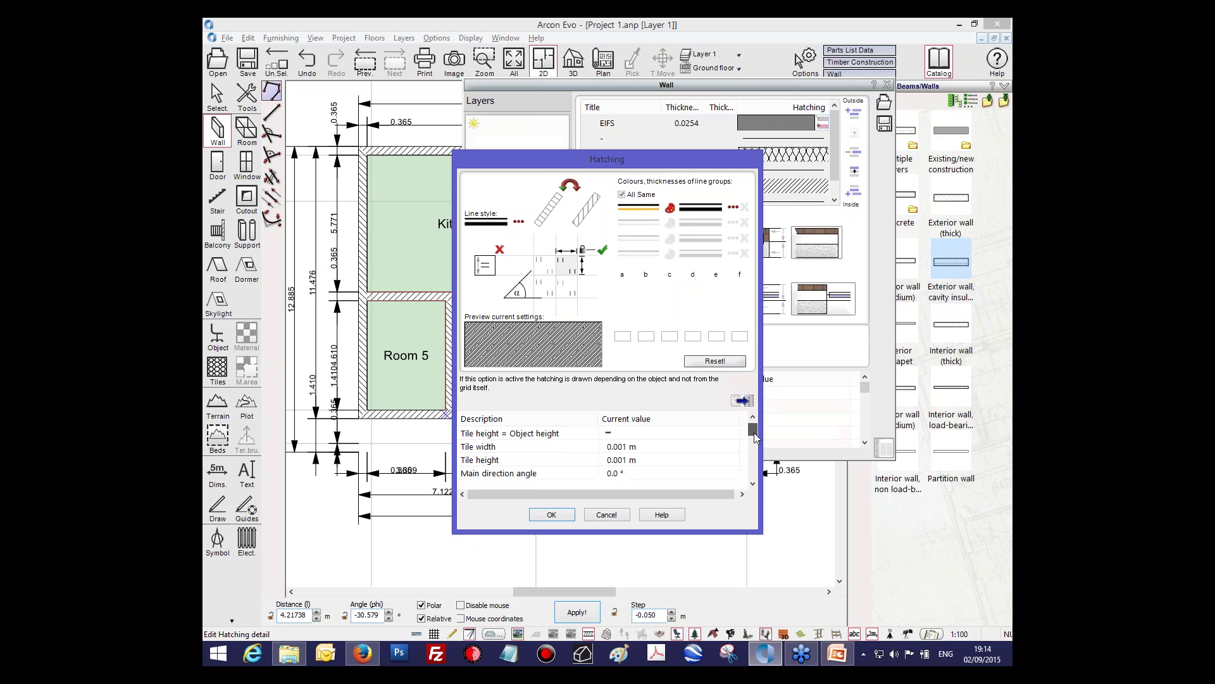
mouse_move(755, 437)
mouse_down()
mouse_move(752, 475)
mouse_move(751, 416)
mouse_up()
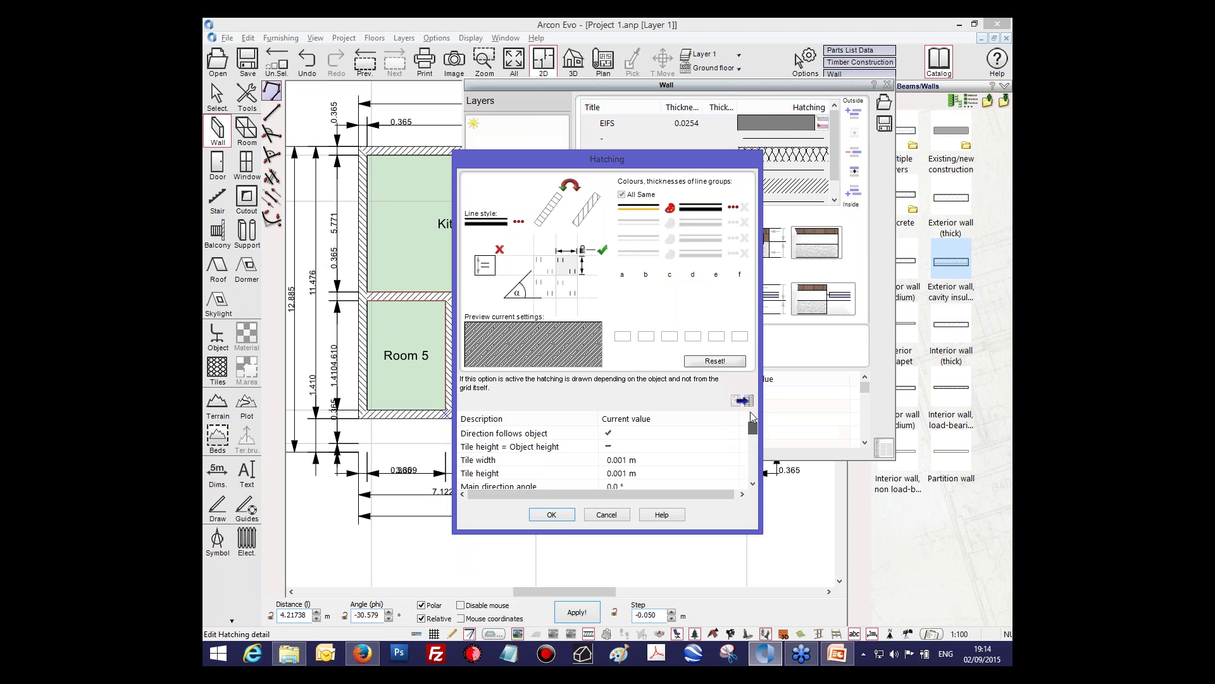
click(551, 514)
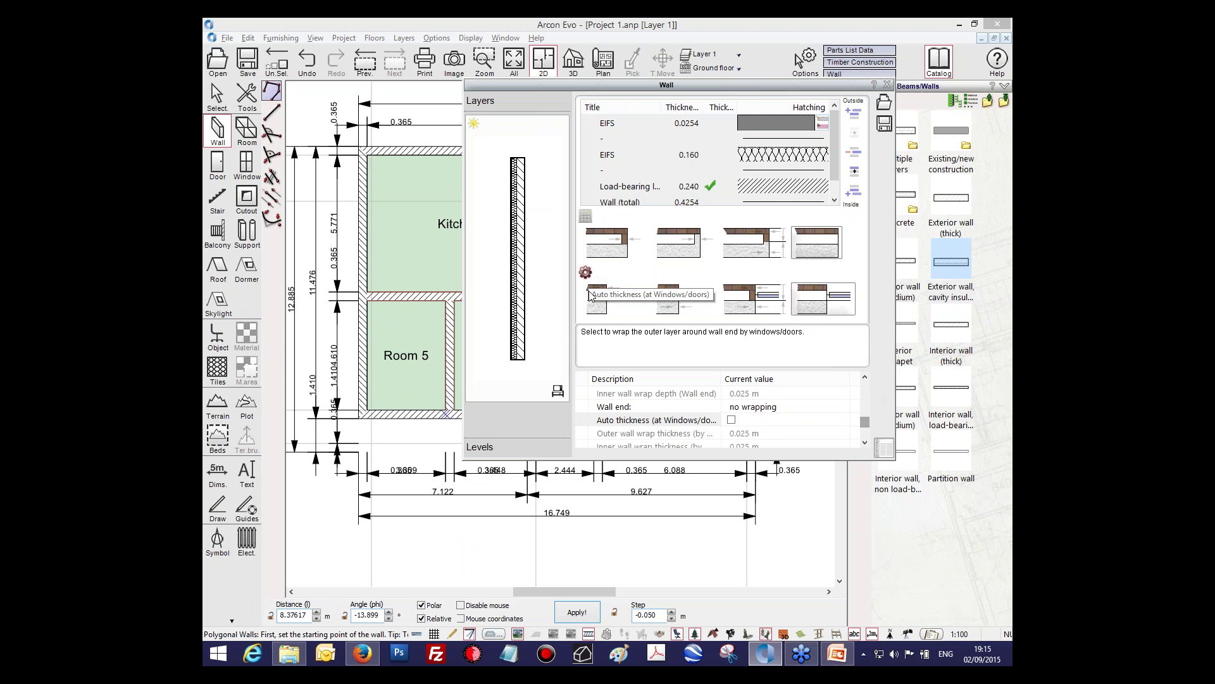
Step: Try the layer-wrapping options at windows and doors, set the wrap to inner layer, and close the wall settings
click(695, 304)
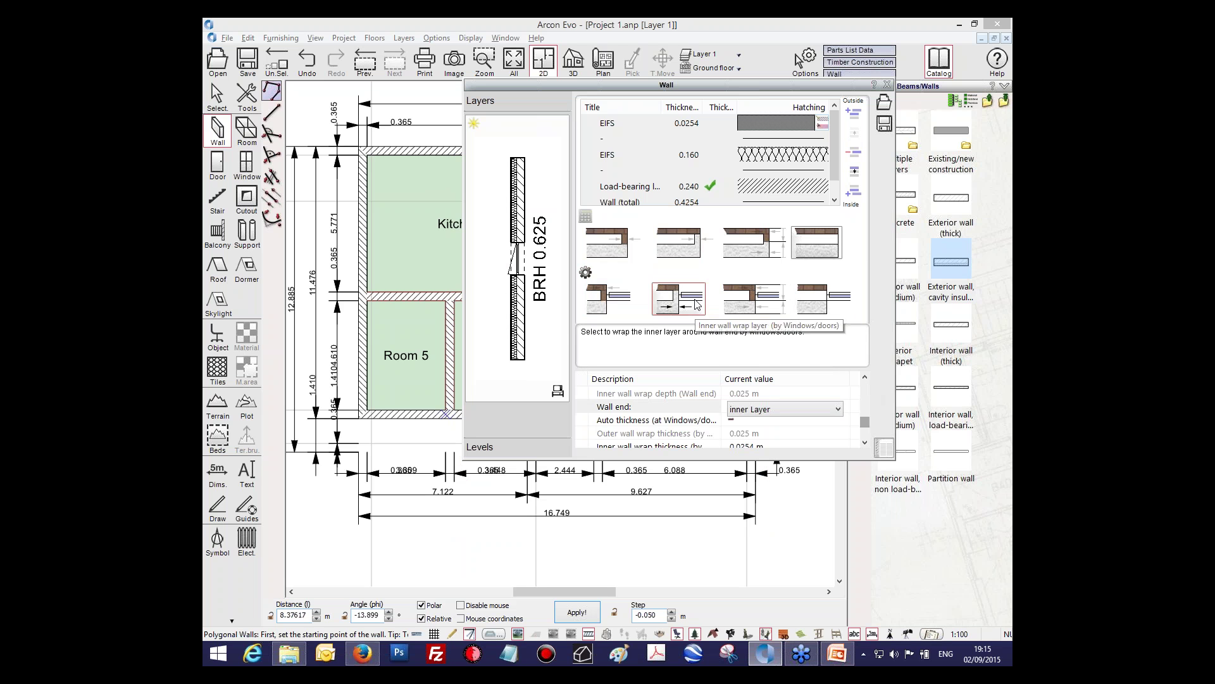
click(753, 298)
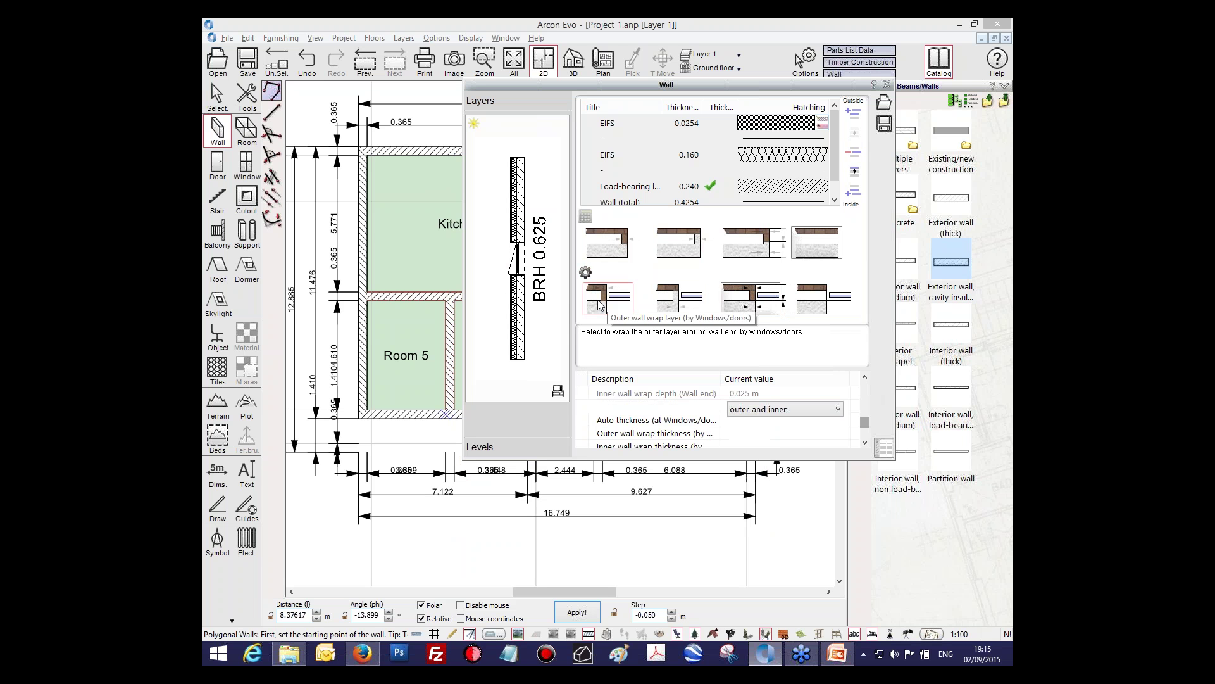
click(679, 297)
click(746, 302)
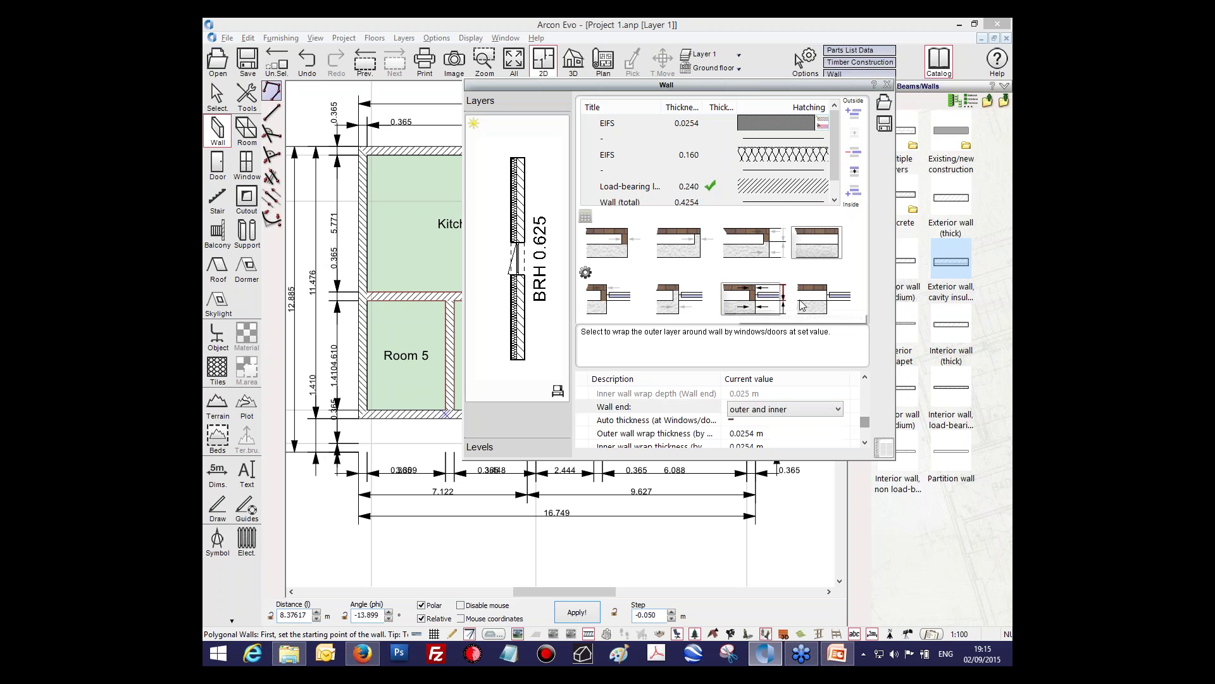
click(669, 298)
click(608, 299)
click(666, 302)
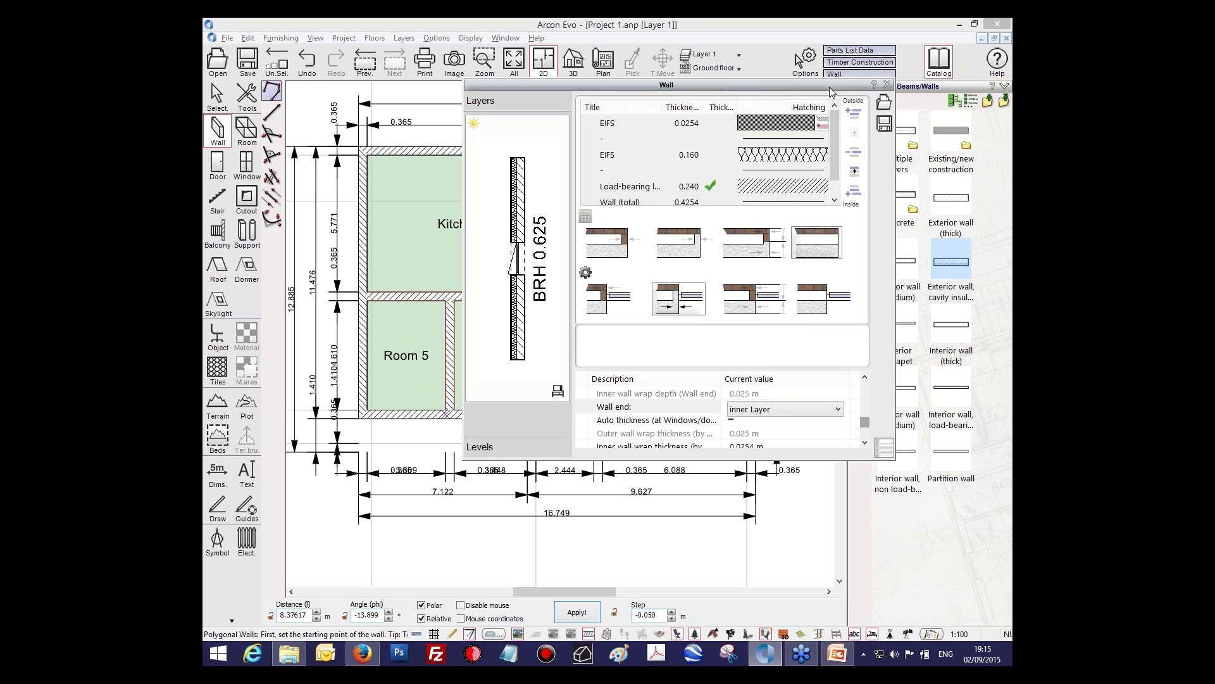
drag(830, 88, 762, 124)
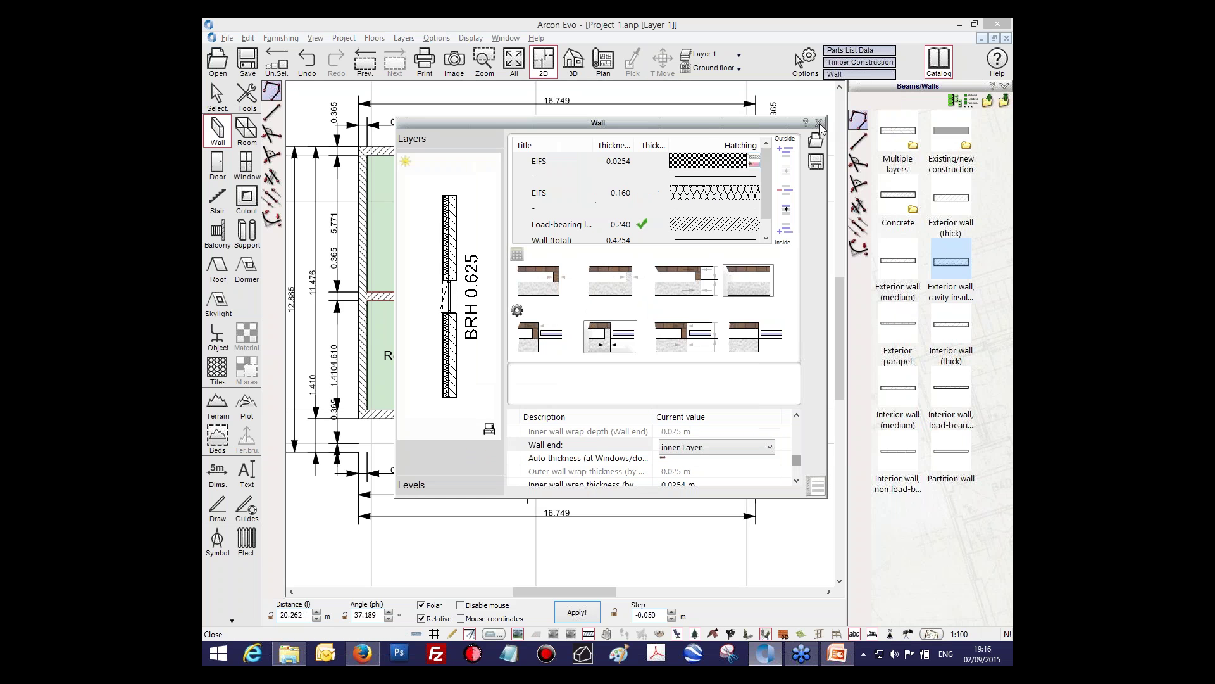
click(819, 123)
Step: Browse the window catalogue's additional double-panel windows and choose the wide, two-sash white plastic window for placement
middle_drag(638, 337, 645, 343)
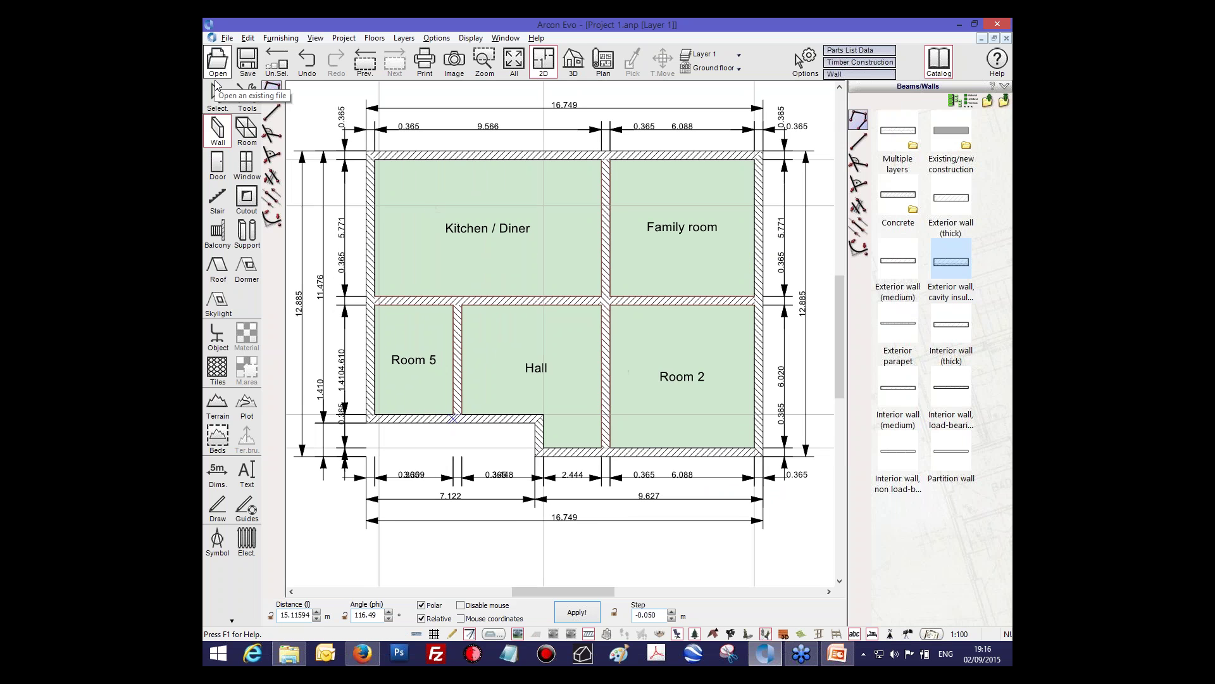
click(246, 164)
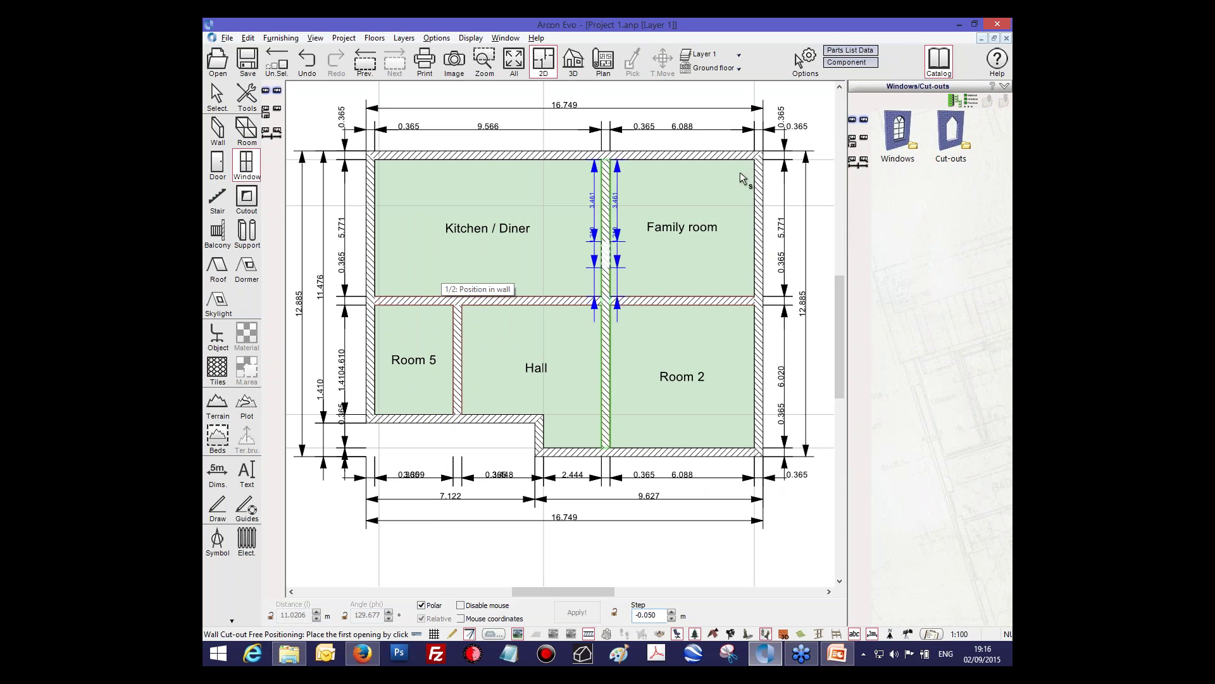
scroll(1006, 237, down, 5)
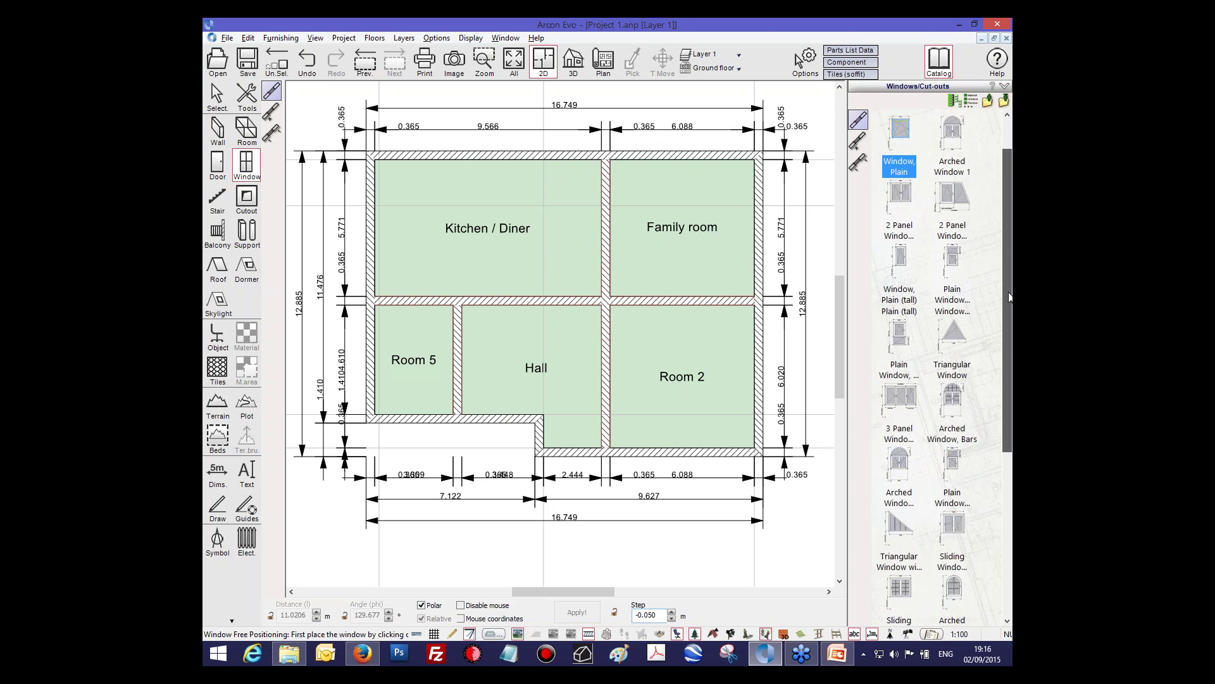
scroll(931, 217, up, 5)
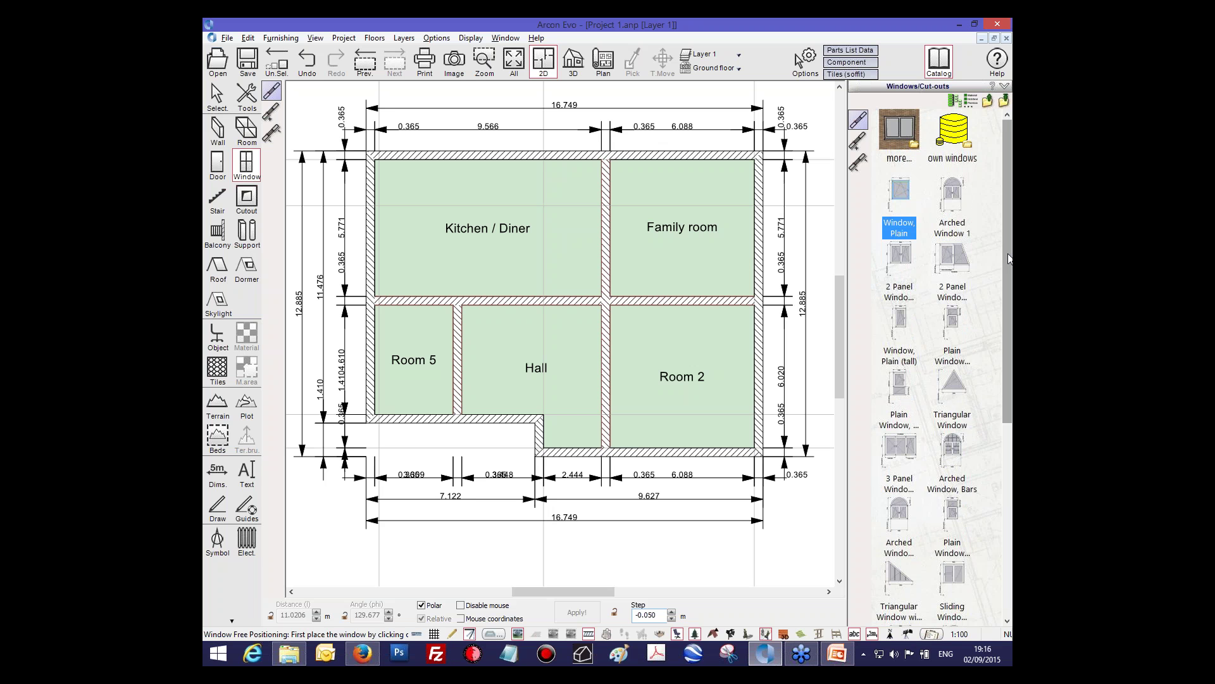
scroll(1010, 259, down, 4)
scroll(913, 140, up, 4)
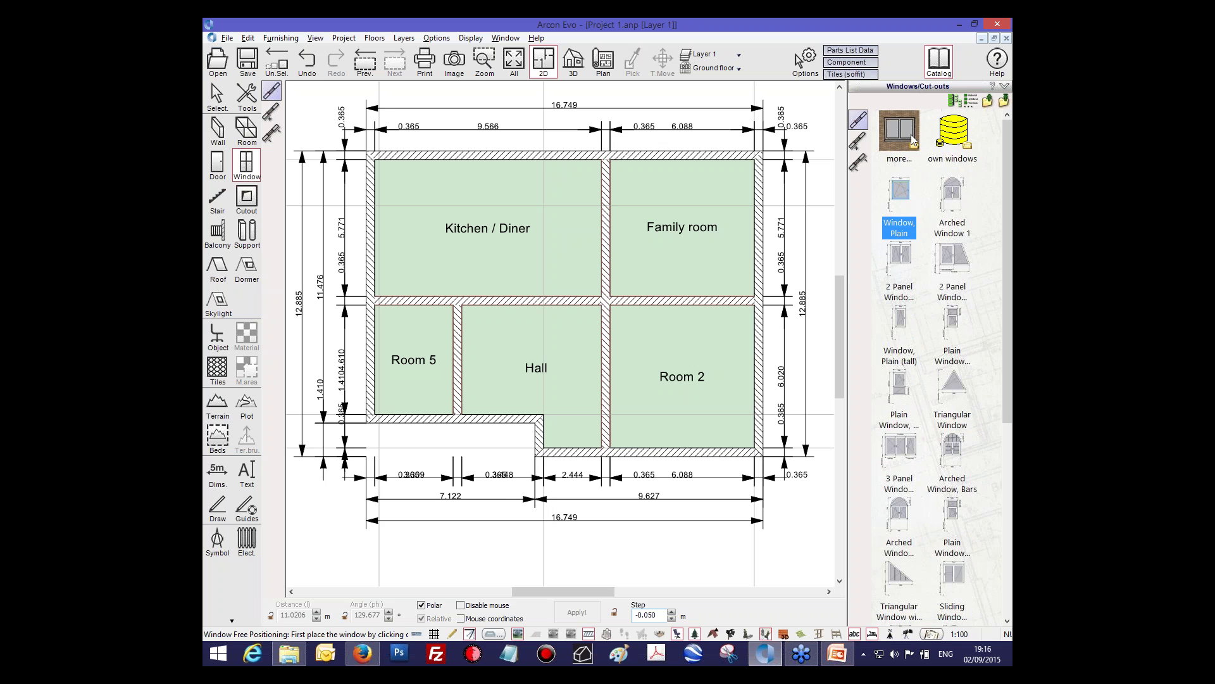
double_click(913, 140)
double_click(901, 135)
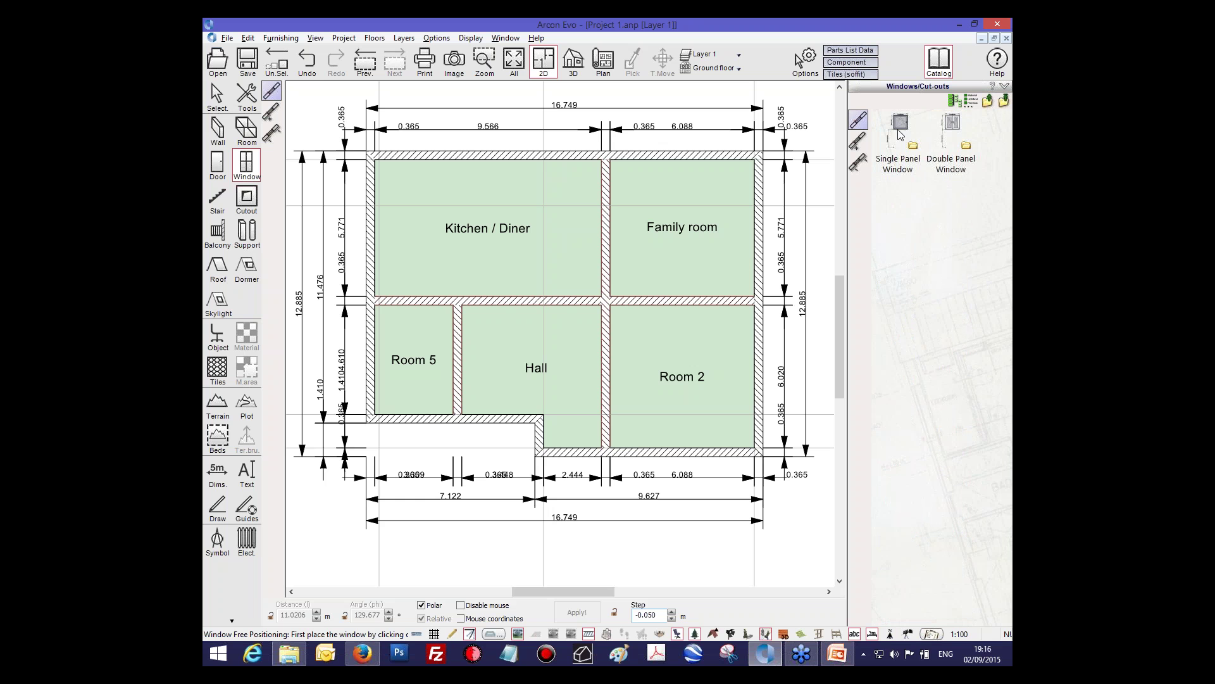
click(953, 126)
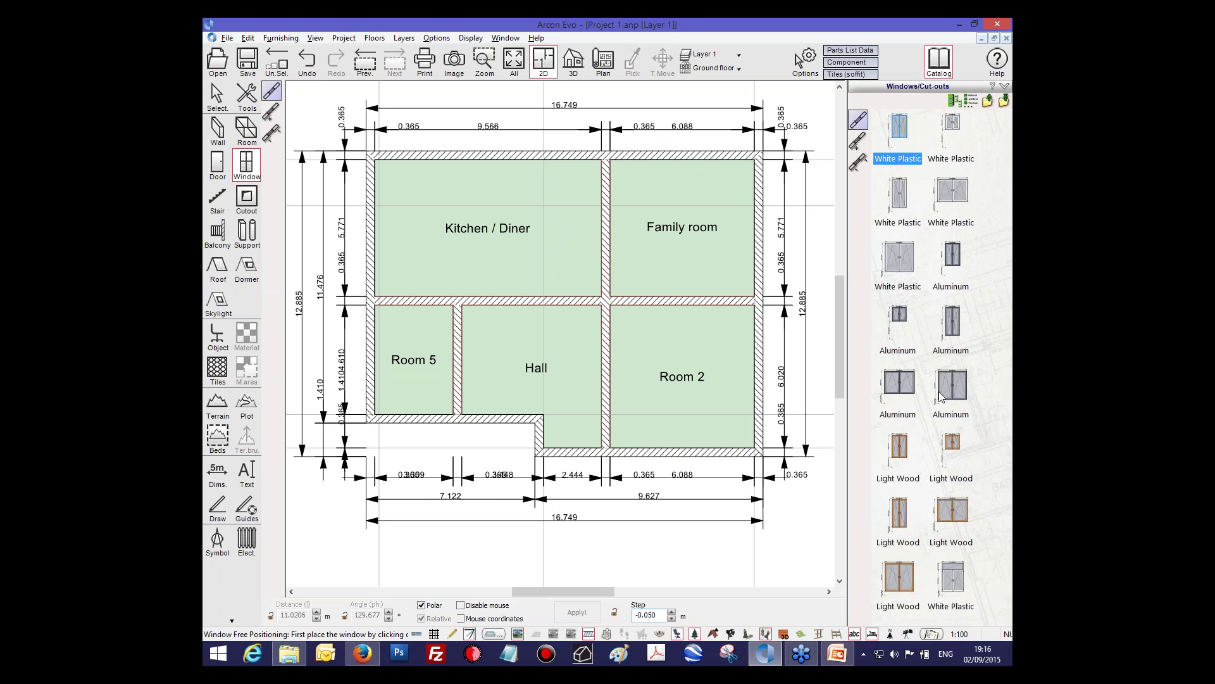
click(954, 195)
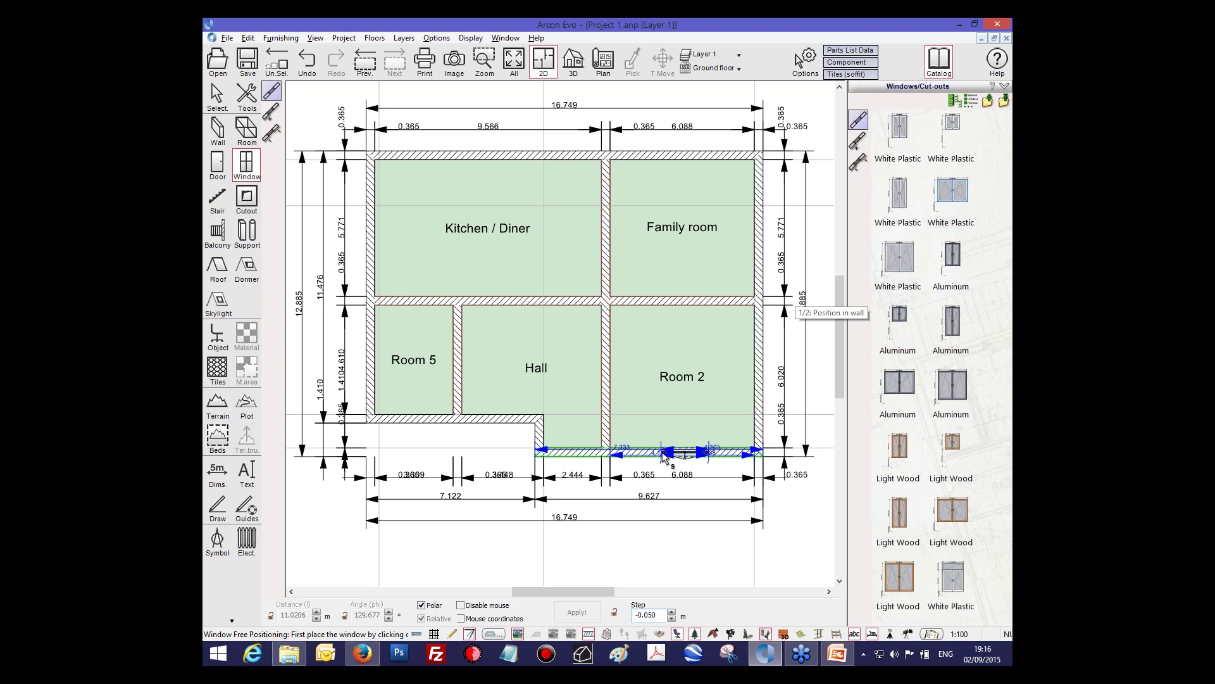
Step: Place the white plastic window in Room 2's lower exterior wall, about 2.43 m from the right outer corner, opening inwards
scroll(664, 457, up, 2)
scroll(664, 457, up, 3)
scroll(660, 456, down, 2)
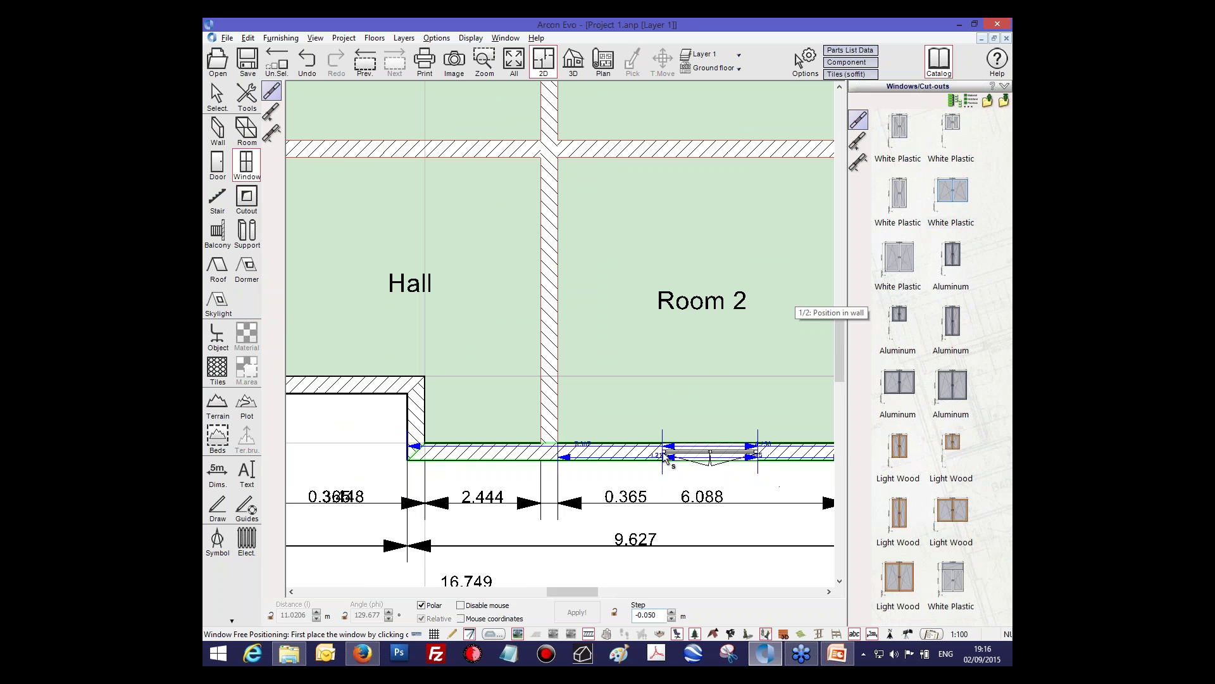
scroll(593, 414, up, 1)
click(595, 414)
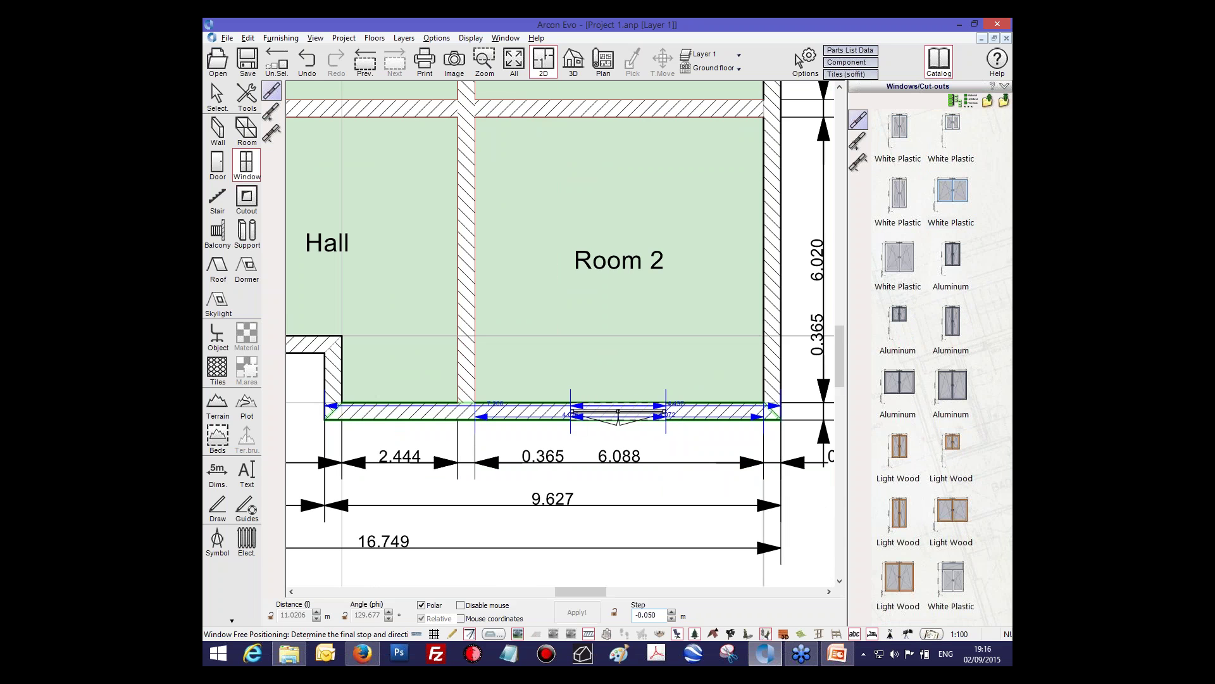
click(580, 389)
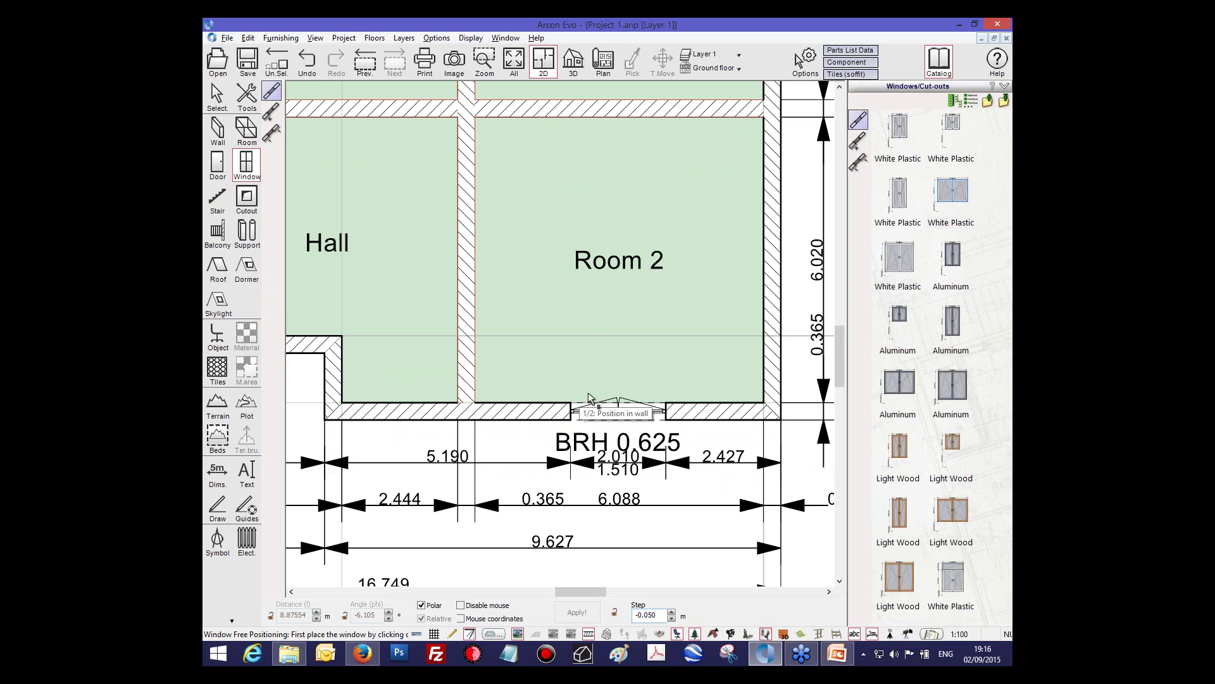
Step: Using Window Midway, centre a window between the two inner corners of the Family room's right exterior wall, opening inwards, and end midway placement
scroll(594, 415, down, 2)
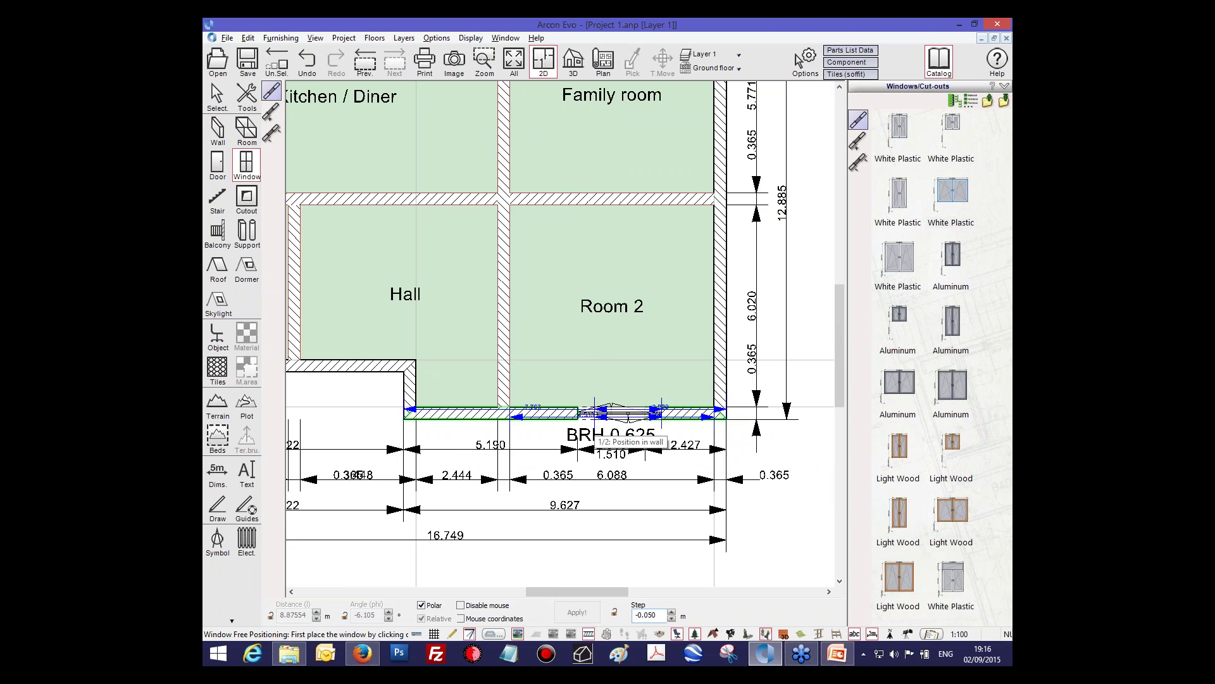
scroll(594, 412, down, 2)
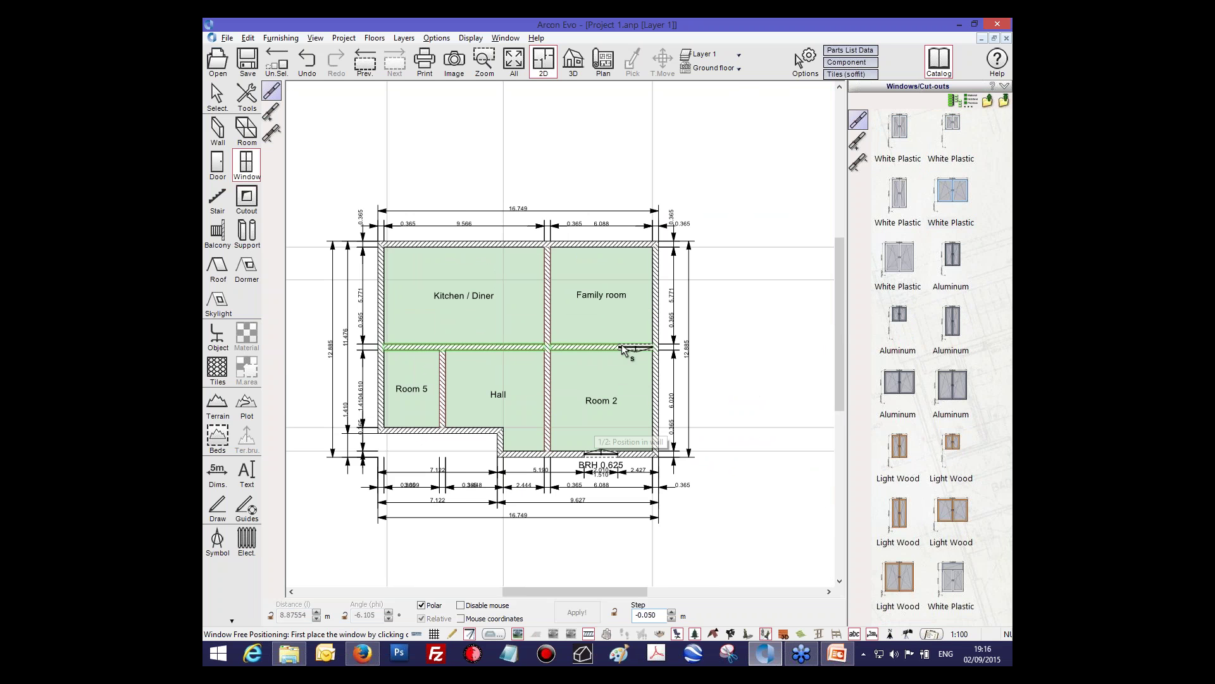
scroll(624, 348, up, 3)
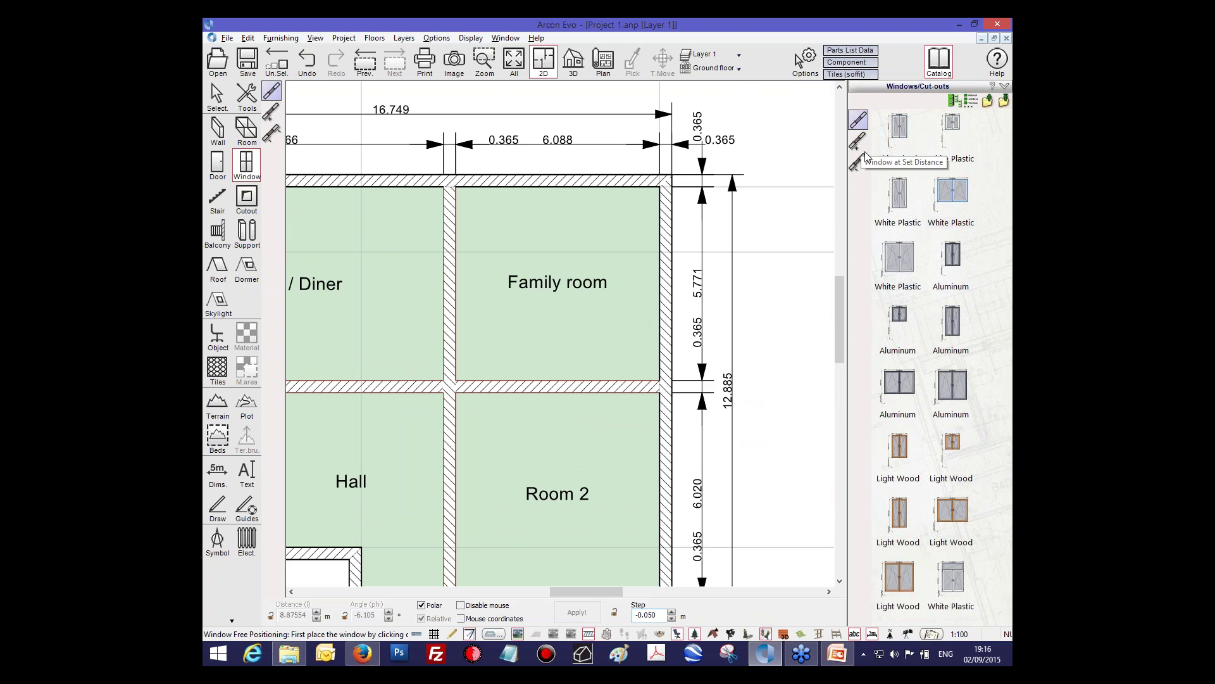
click(859, 164)
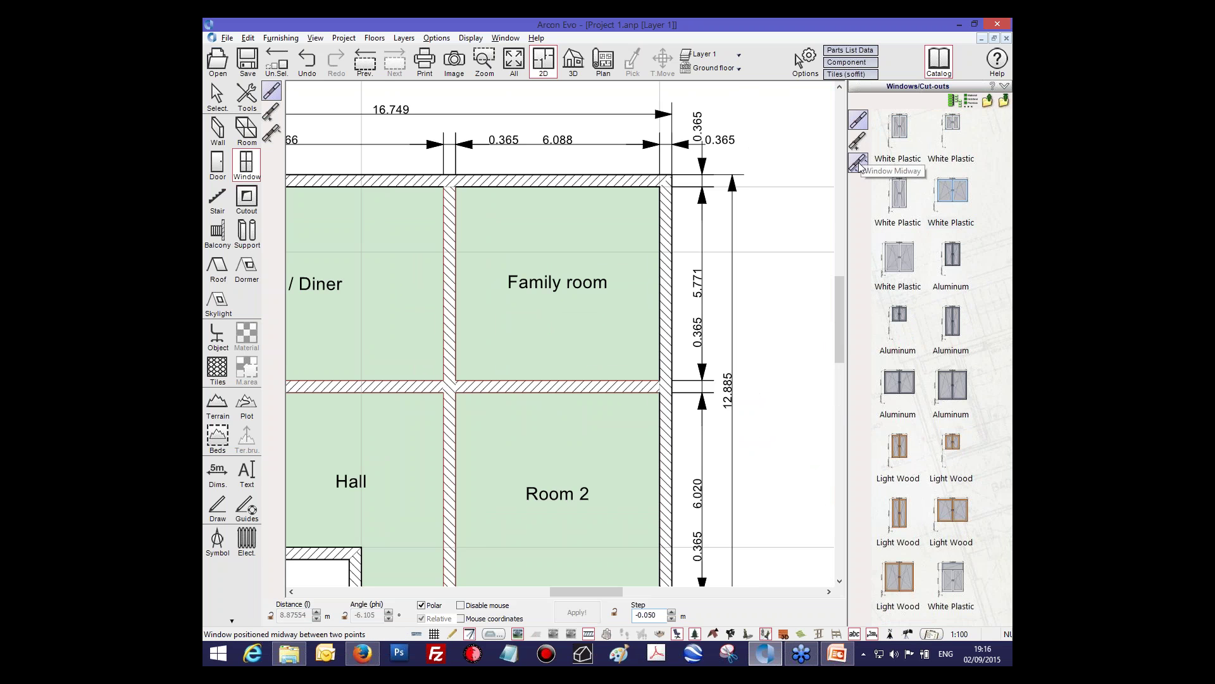
click(659, 186)
click(659, 380)
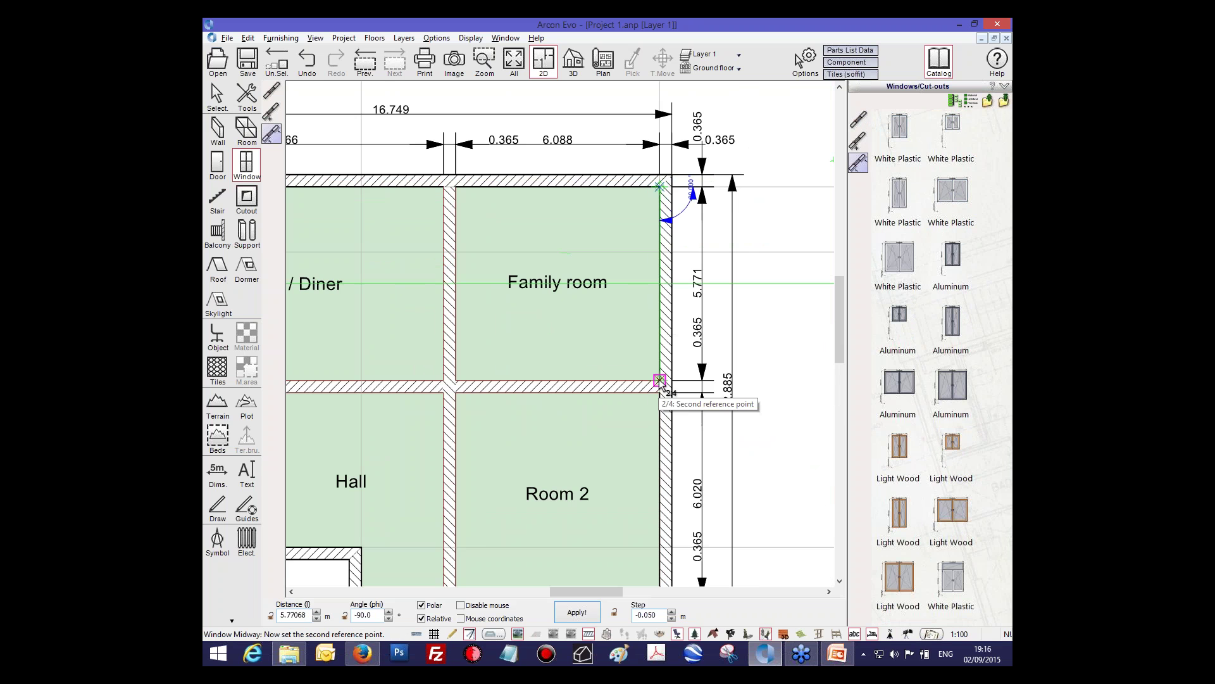
click(658, 316)
click(654, 312)
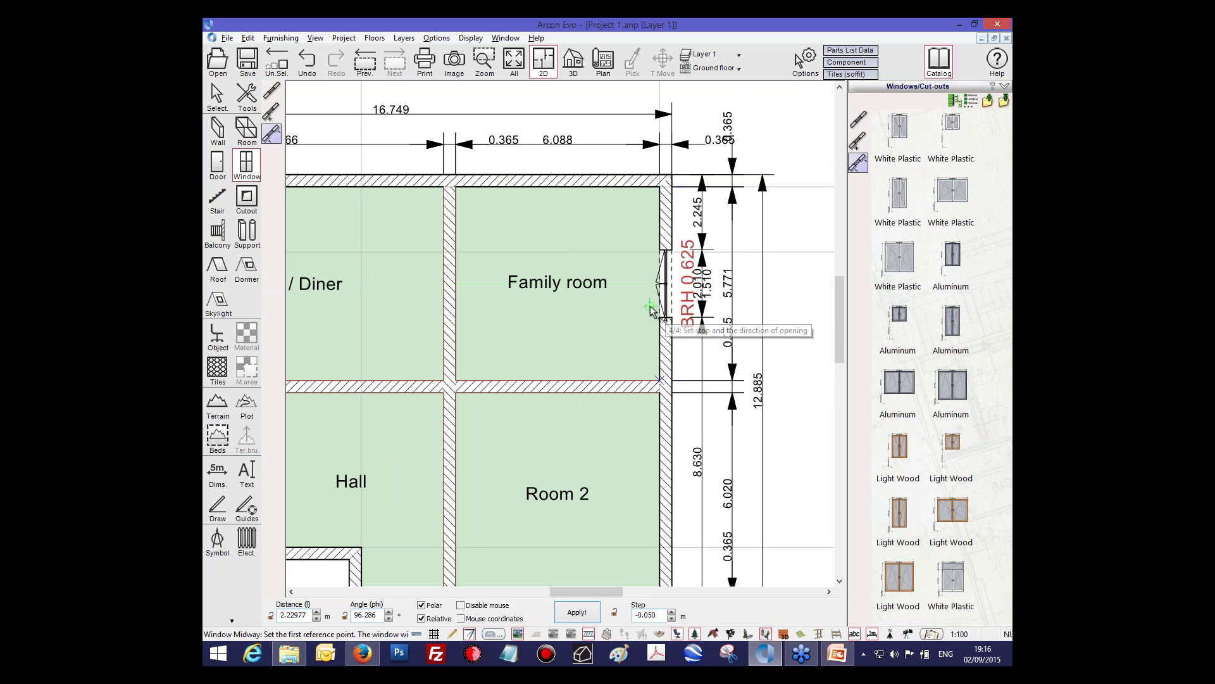
middle_drag(636, 322, 660, 301)
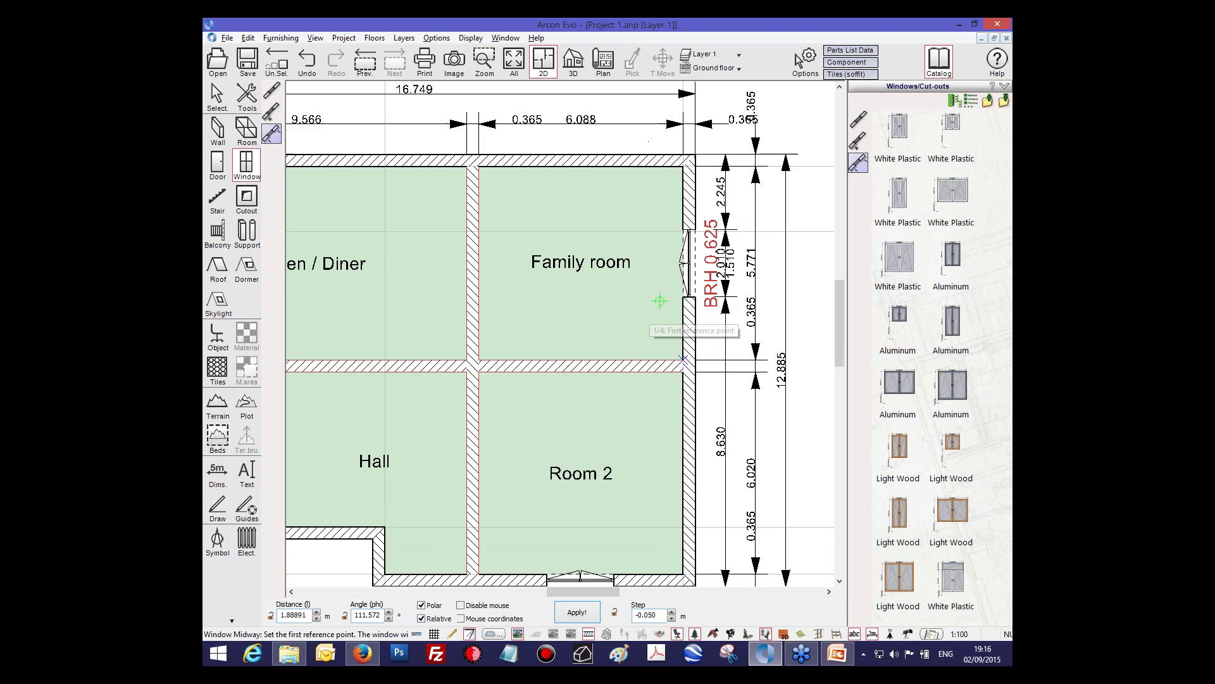
scroll(660, 301, up, 3)
scroll(615, 328, down, 1)
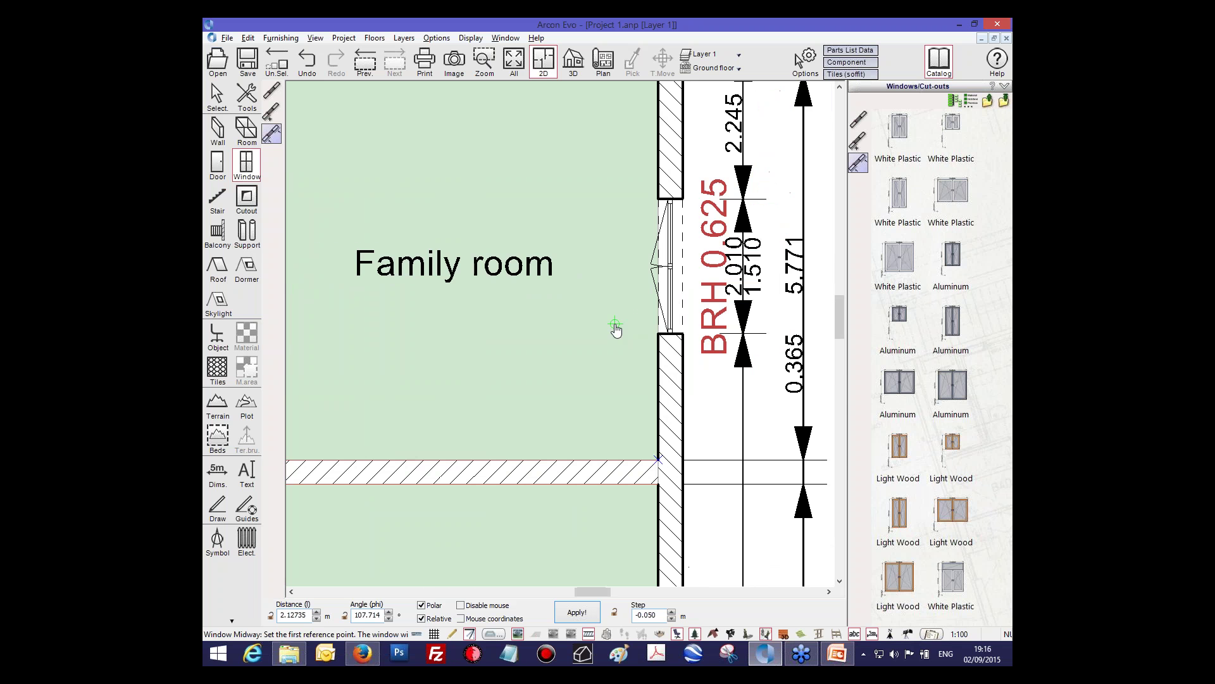
scroll(615, 328, down, 4)
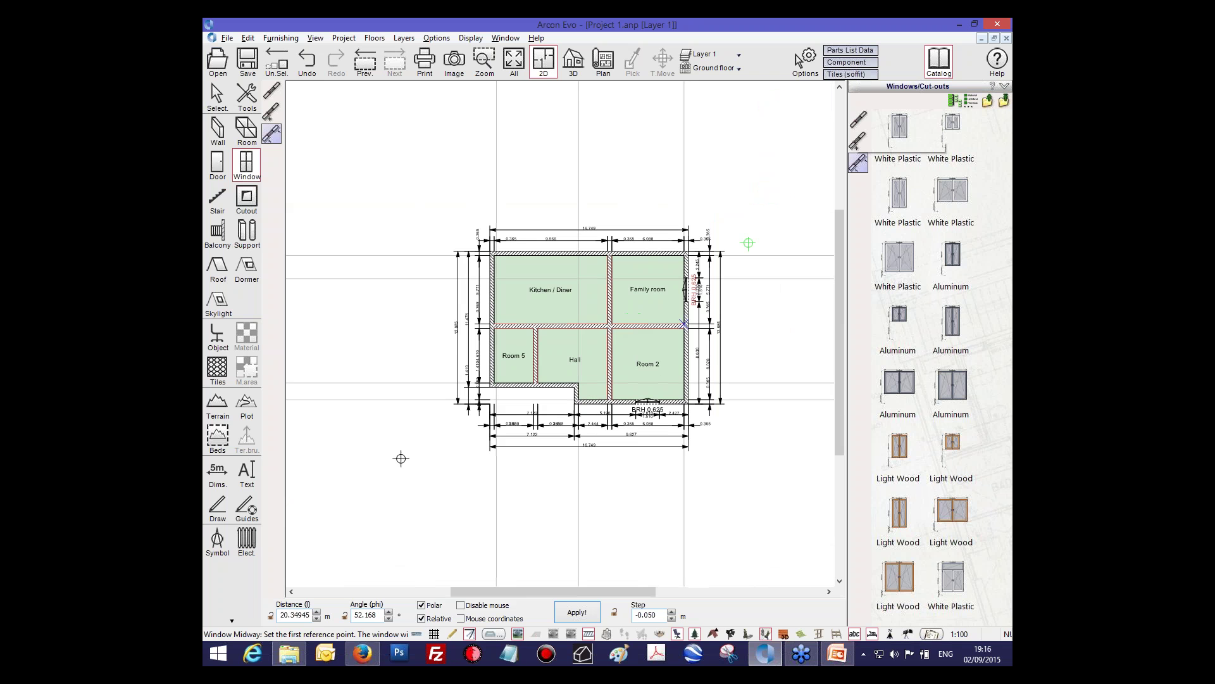
right_click(400, 458)
Step: Place windows in the upper exterior wall: Kitchen / Diner about 4.75 m from the left corner, Family room about 2.30 m from the right
scroll(584, 281, up, 2)
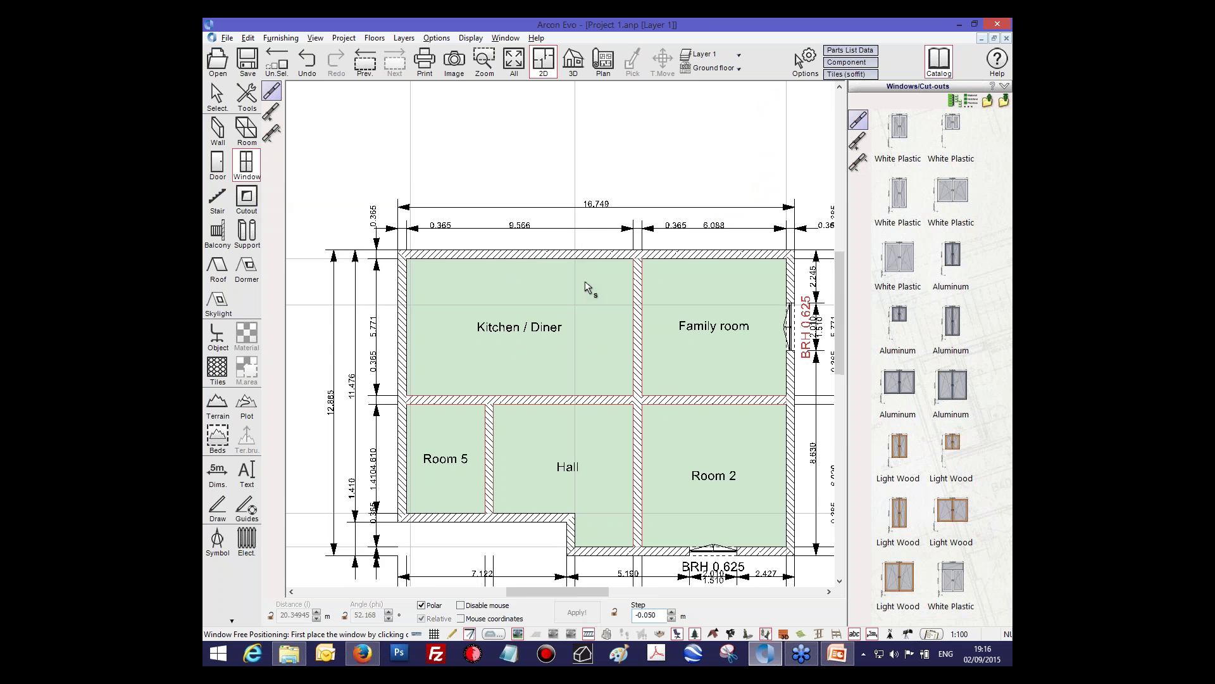
click(520, 256)
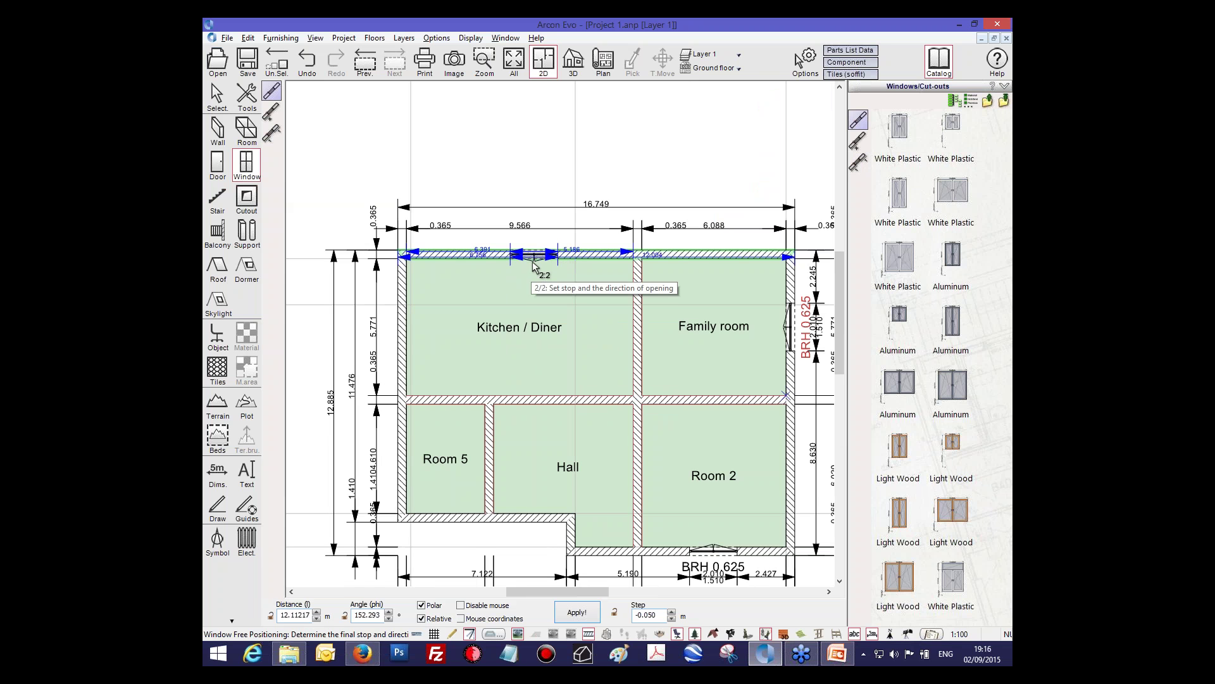
click(583, 256)
click(717, 255)
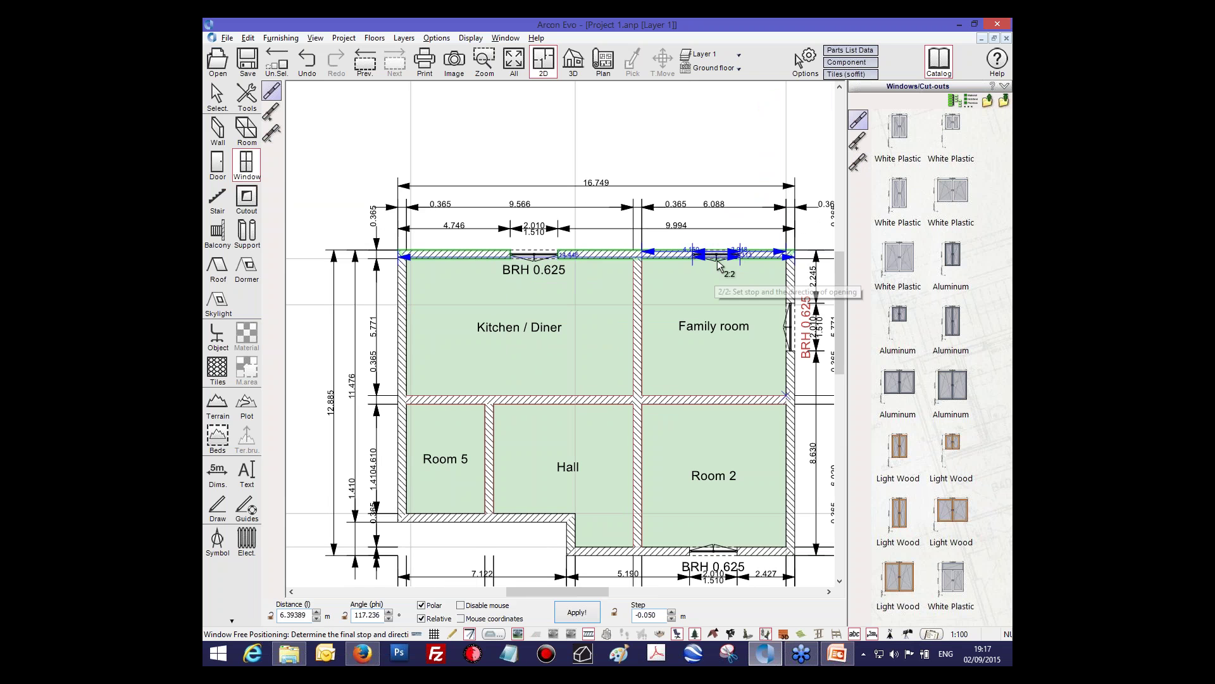
click(718, 265)
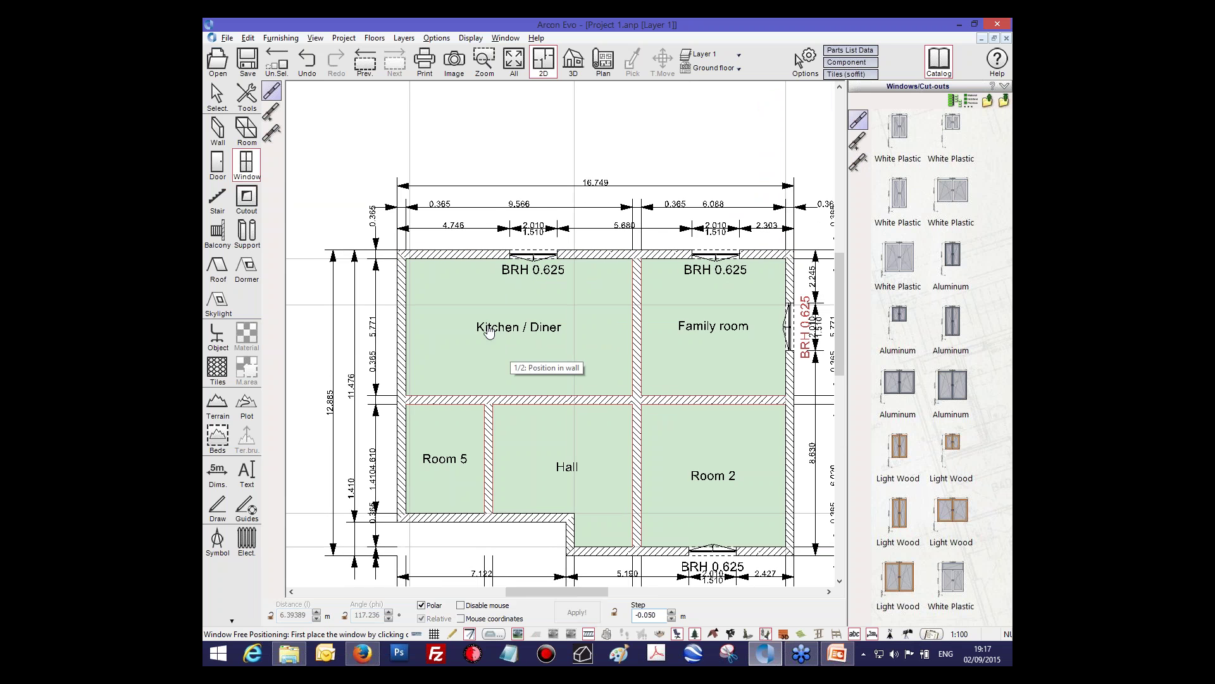
Step: Place two windows in the left exterior wall: Kitchen / Diner about 2.35 m from the upper corner, and Room 5 about 3.44 m further down
scroll(488, 323, down, 1)
middle_drag(486, 307, 484, 293)
click(406, 277)
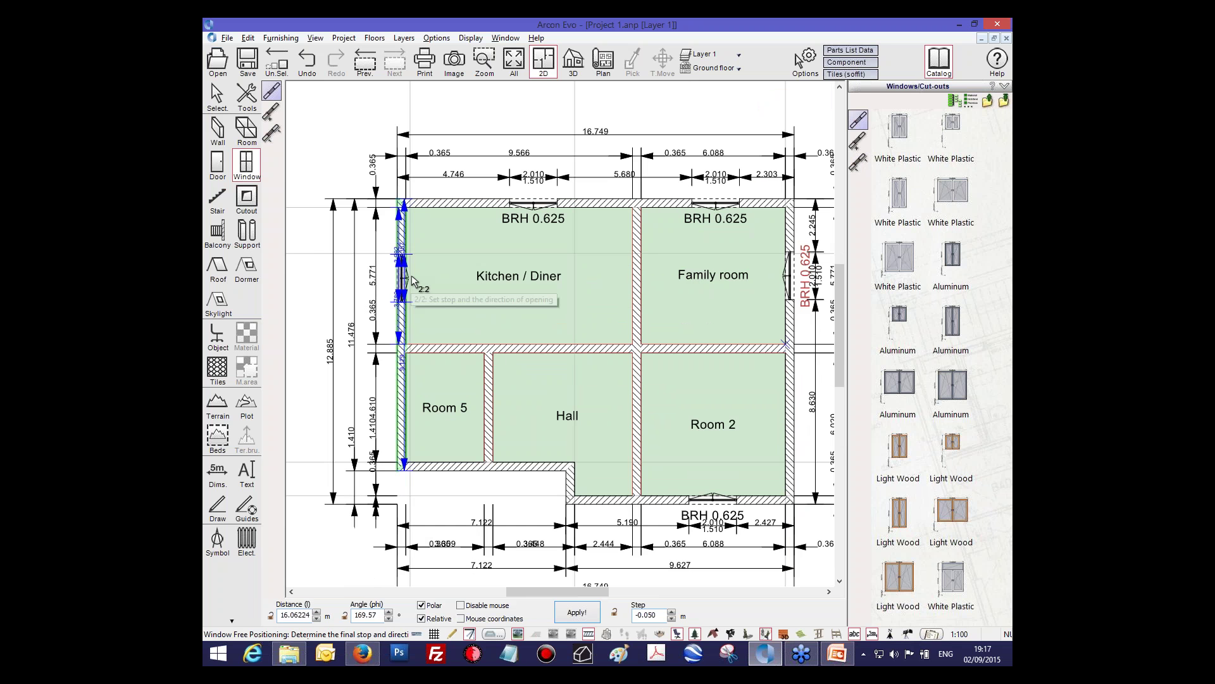
click(412, 278)
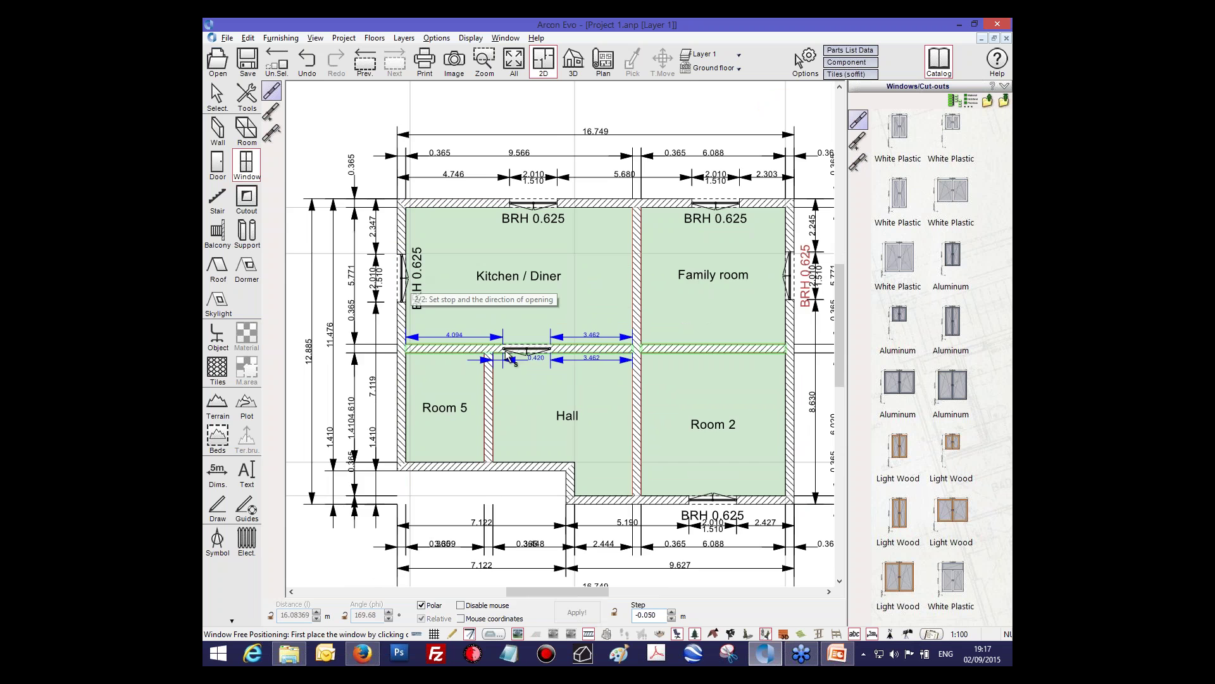
middle_drag(506, 352, 491, 288)
click(391, 356)
click(398, 353)
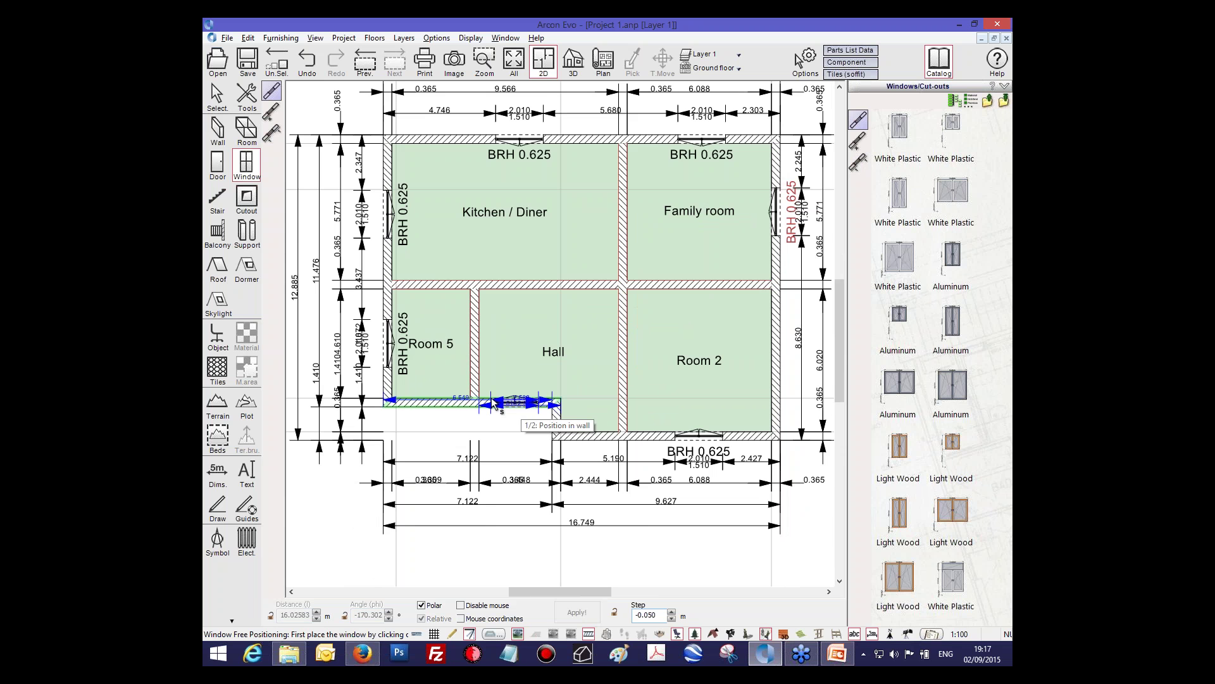
Step: Place a window in the Hall's lower exterior wall, about 0.57 m from the step in the wall, opening inwards
click(512, 402)
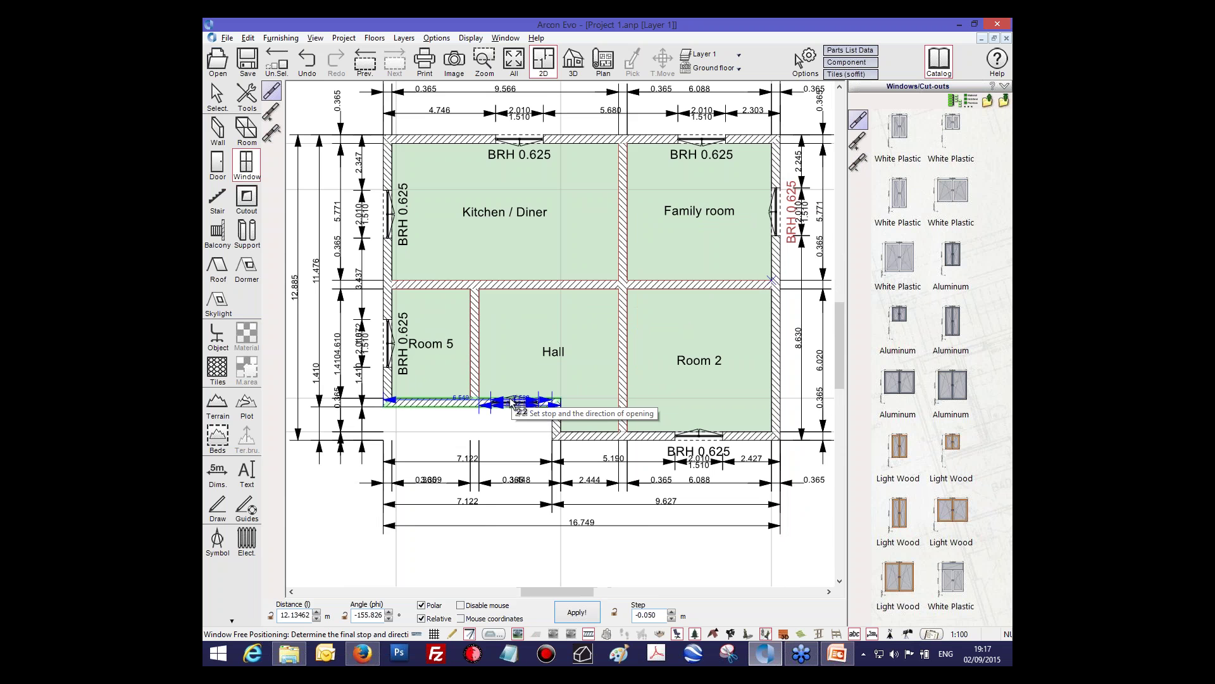
scroll(513, 402, up, 2)
scroll(534, 390, up, 2)
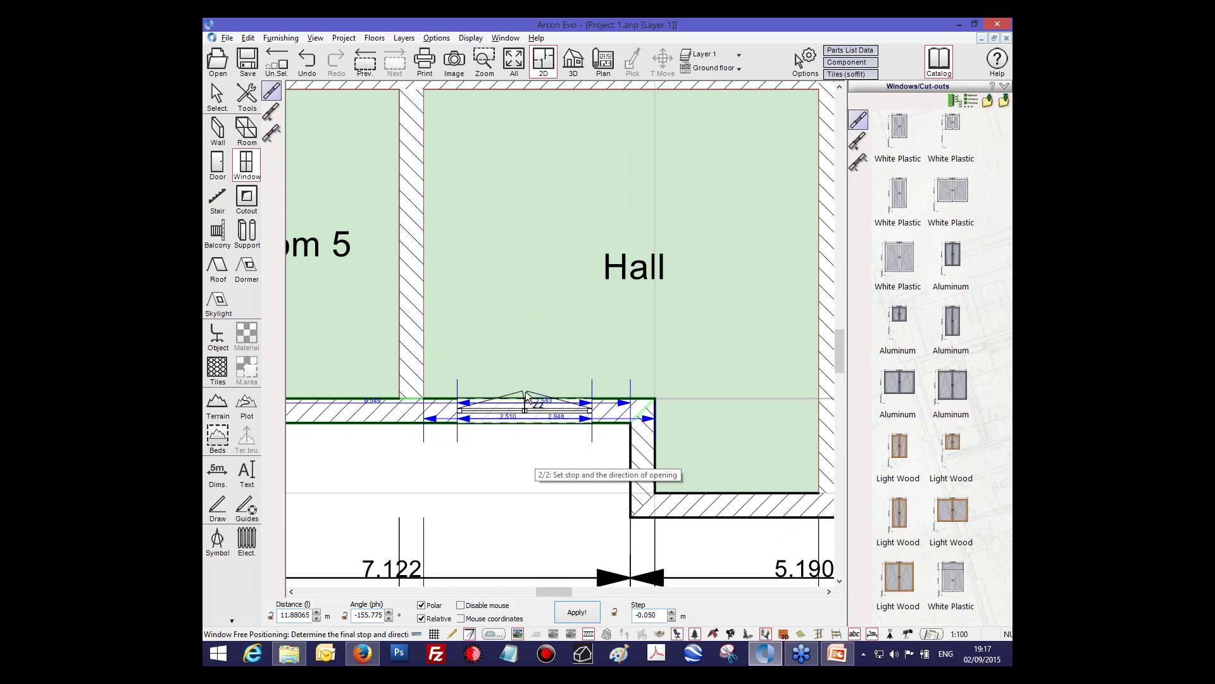
click(526, 397)
click(526, 397)
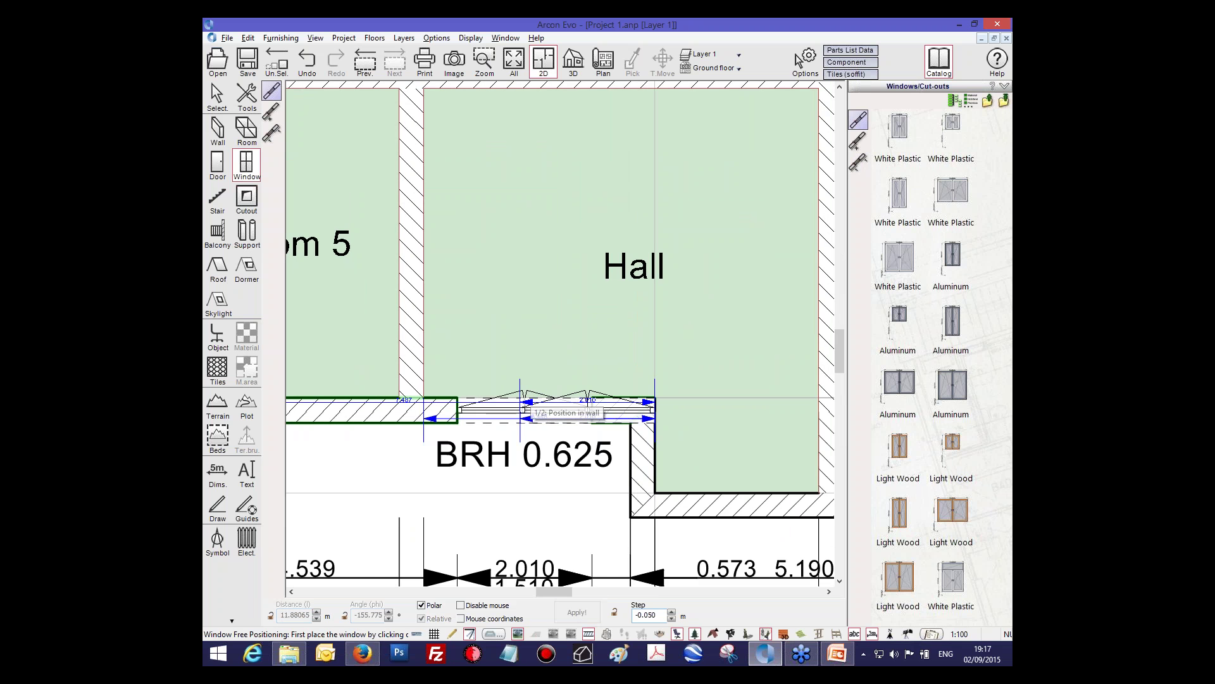
Step: Place a window in Room 2's right exterior wall, about 2.73 m from the lower outer corner, opening inwards
scroll(636, 366, down, 5)
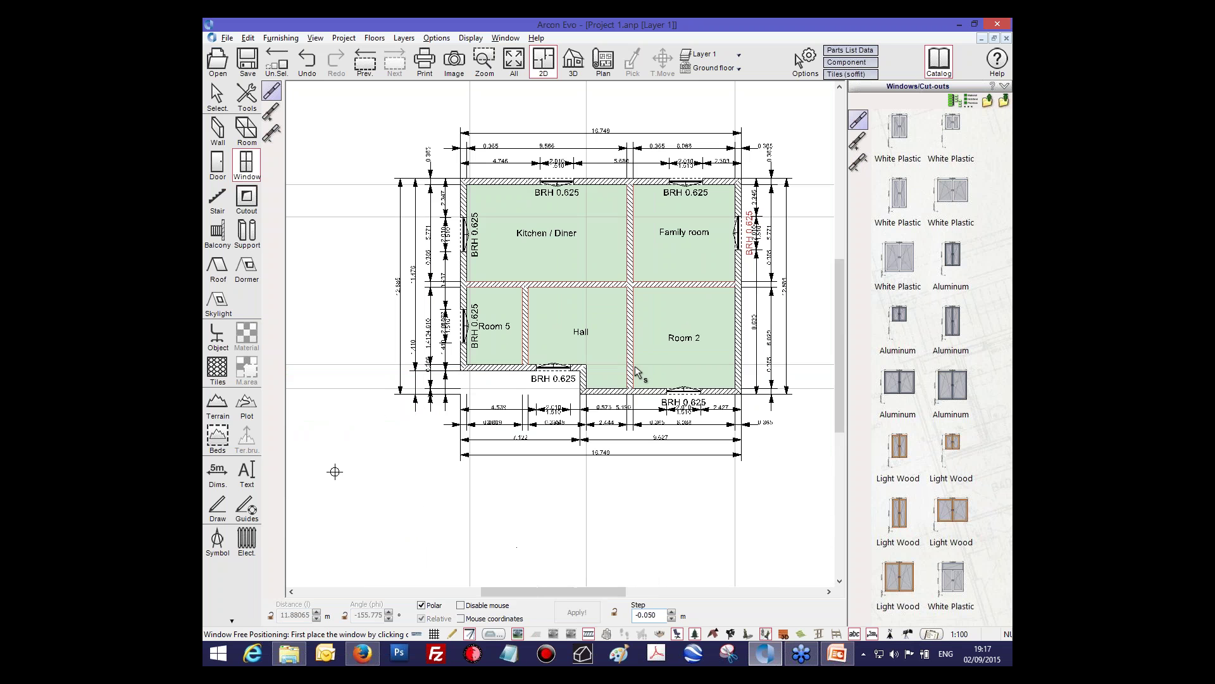
click(701, 308)
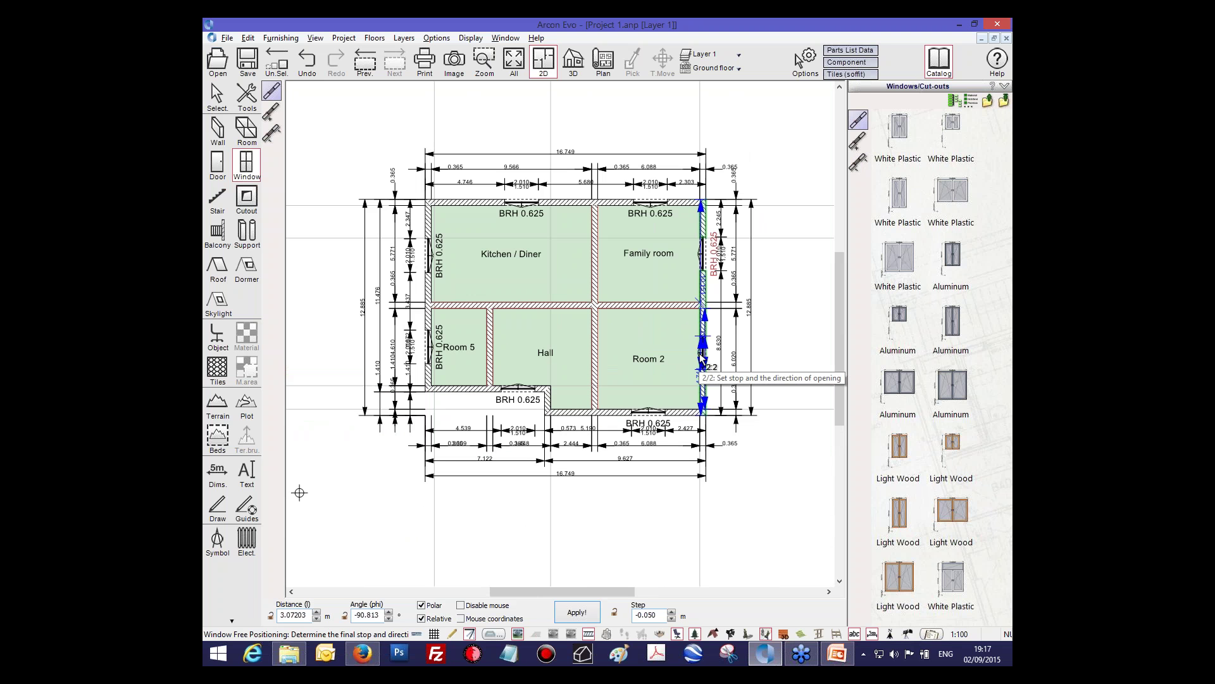
click(701, 360)
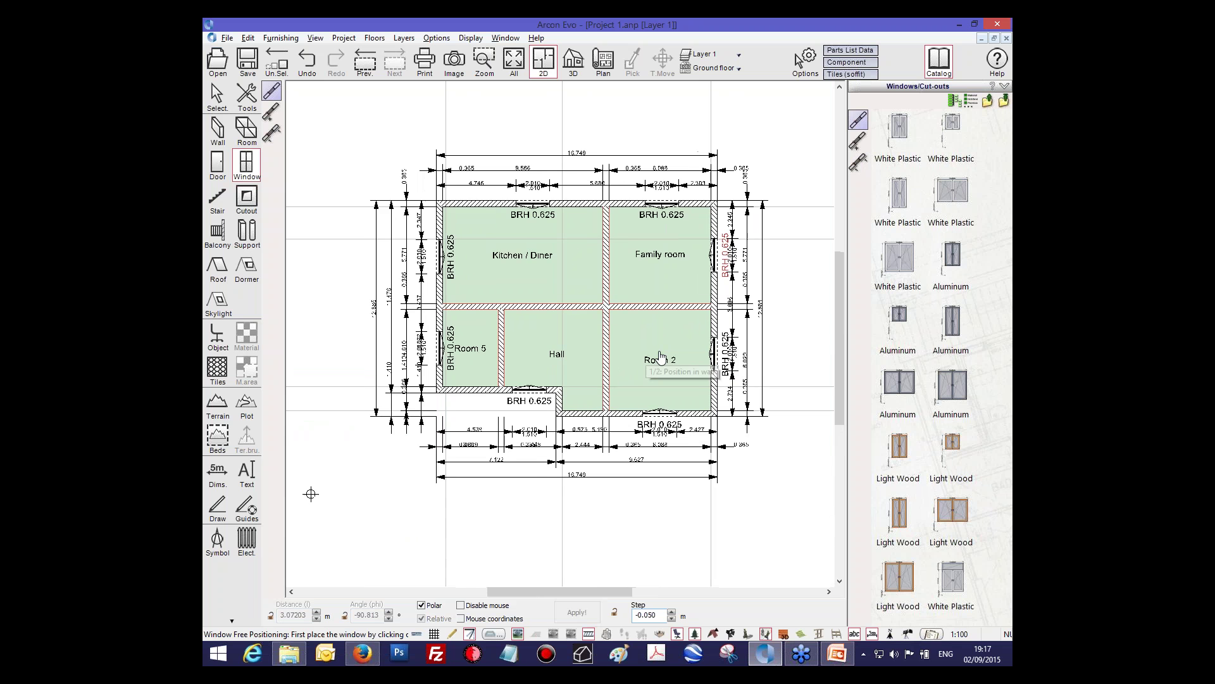
Step: Place a Light Wood entrance door in the Hall's lower exterior wall, between the wall step and the Room 2 partition, opening inwards
scroll(658, 355, up, 2)
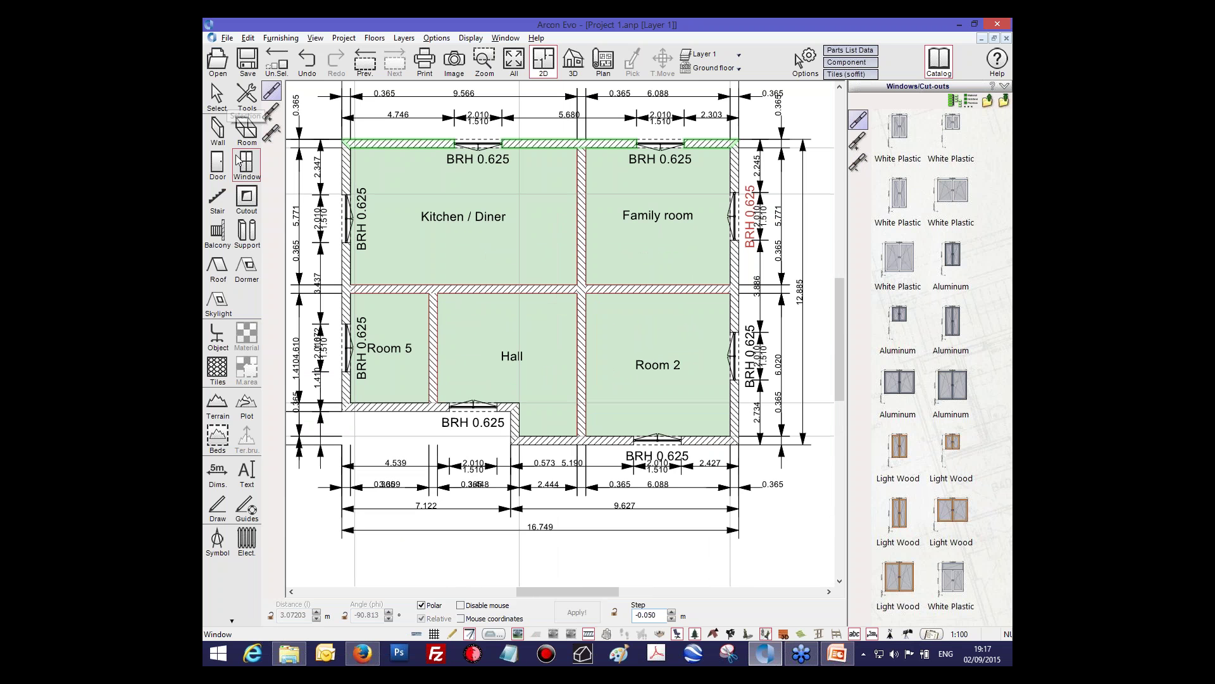
click(217, 163)
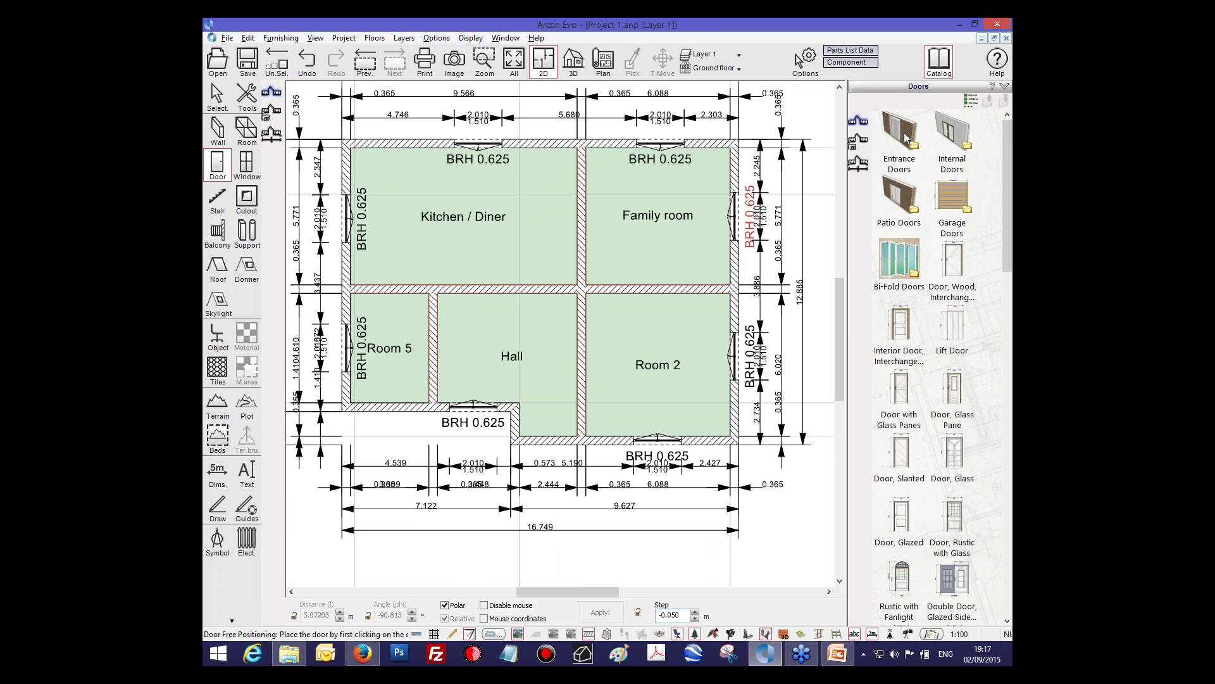
double_click(905, 137)
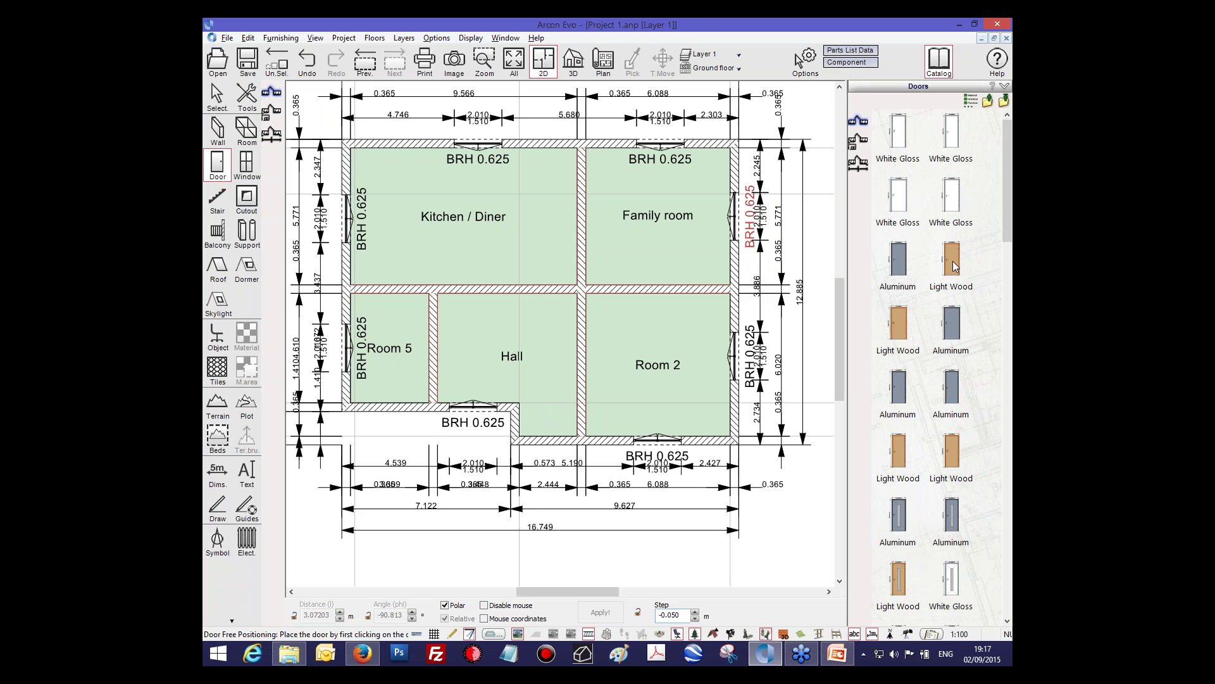
click(950, 262)
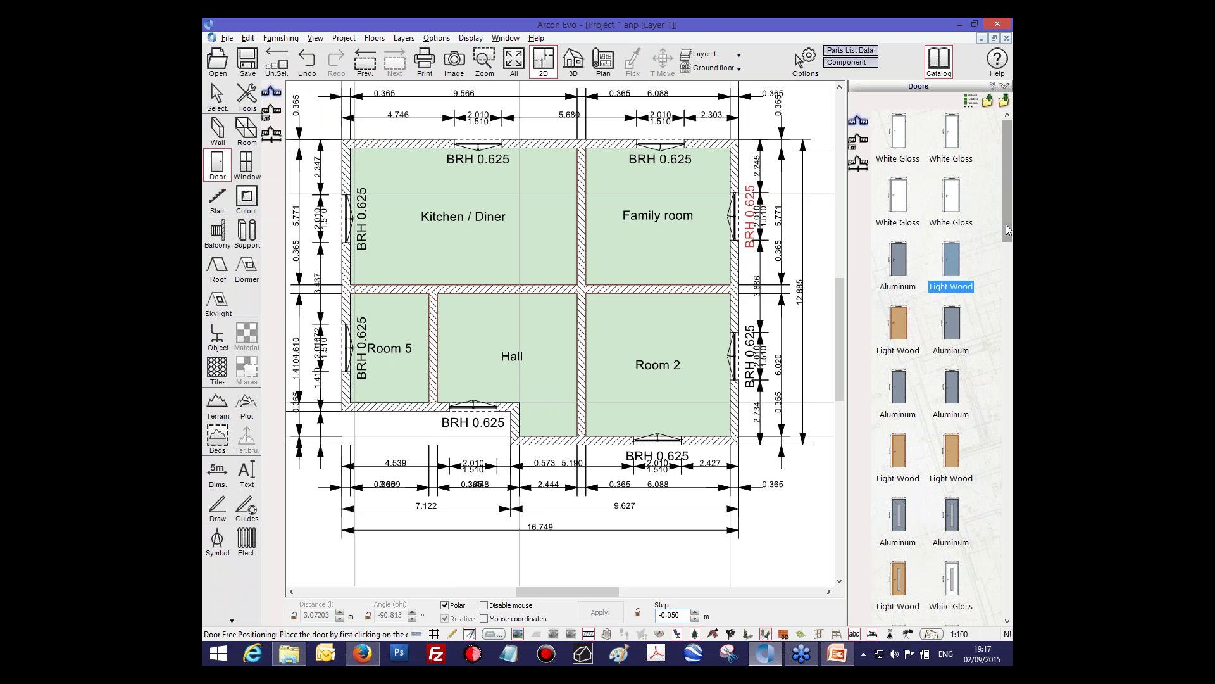
mouse_move(1005, 224)
mouse_down()
mouse_move(1007, 286)
mouse_move(1005, 228)
mouse_up()
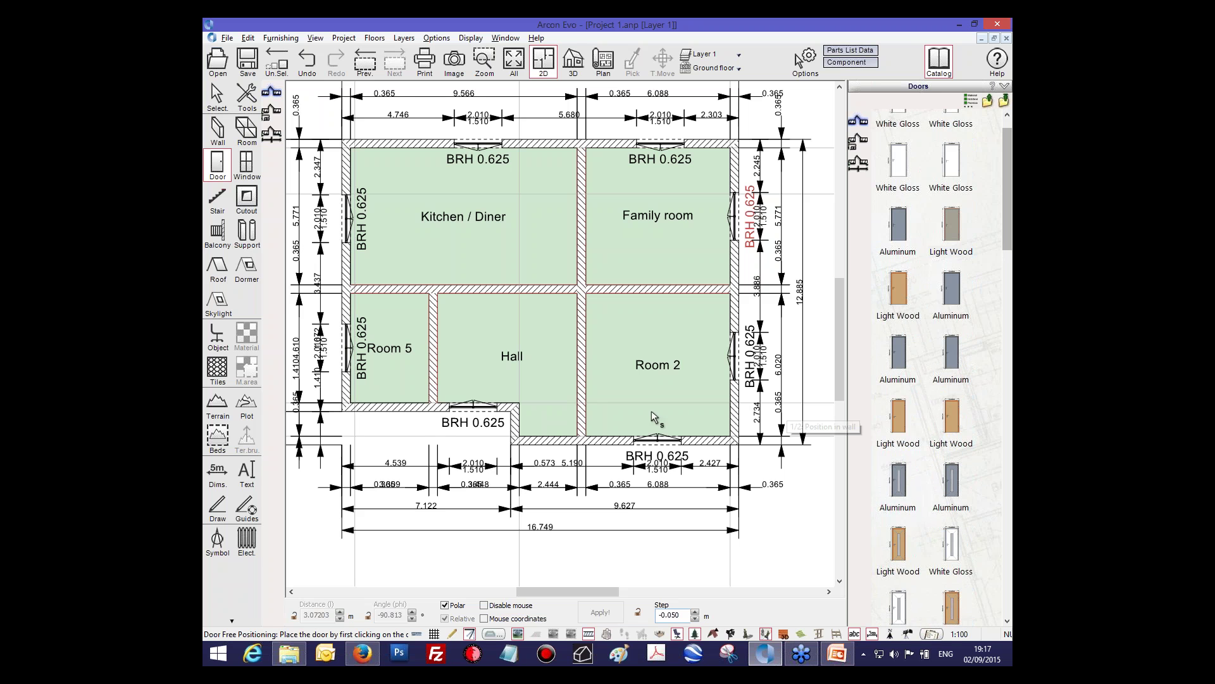
click(552, 439)
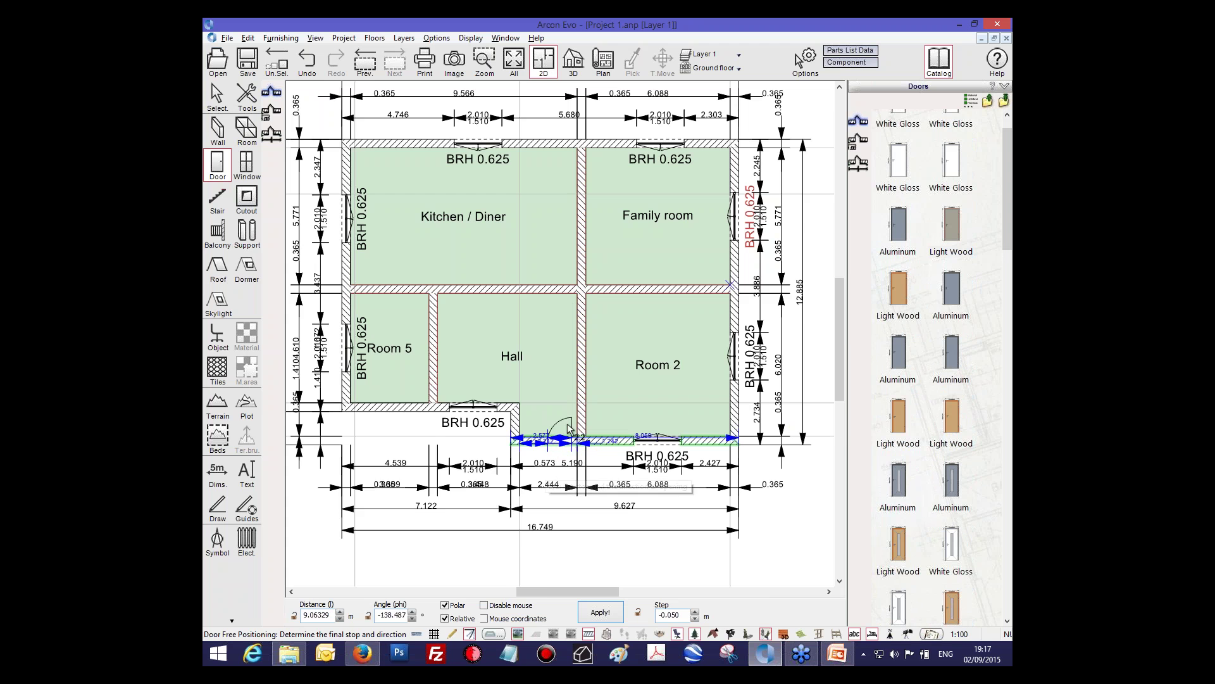
scroll(560, 439, up, 2)
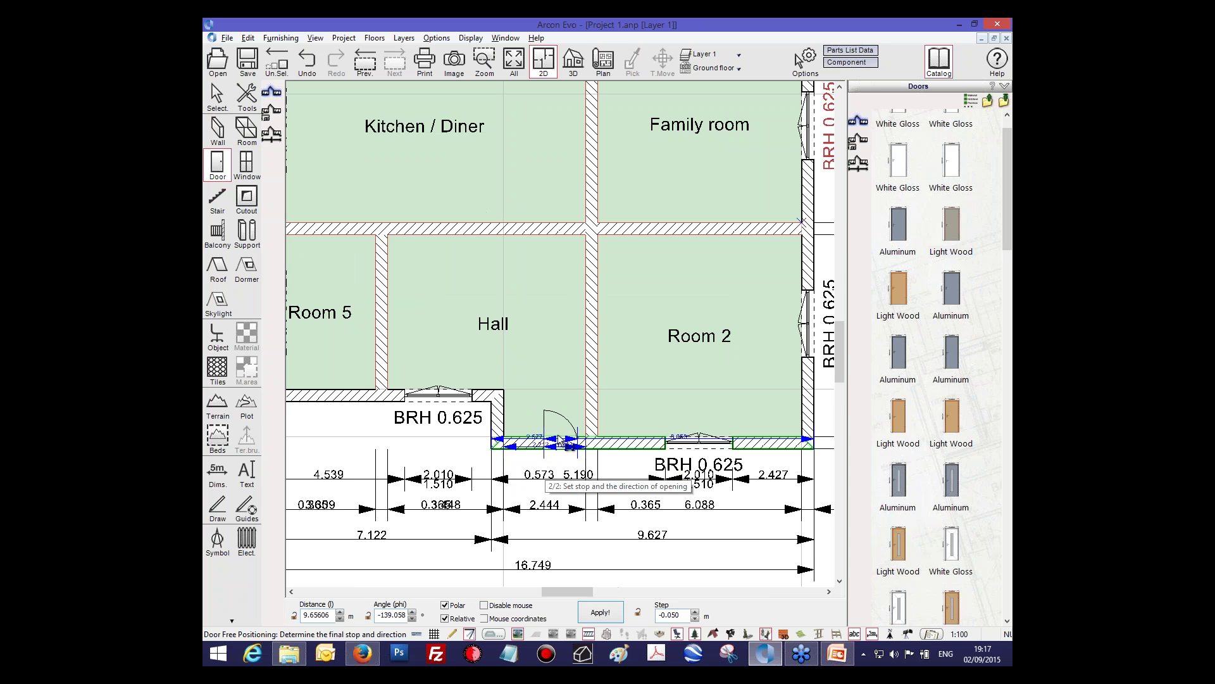
scroll(559, 438, up, 2)
click(604, 423)
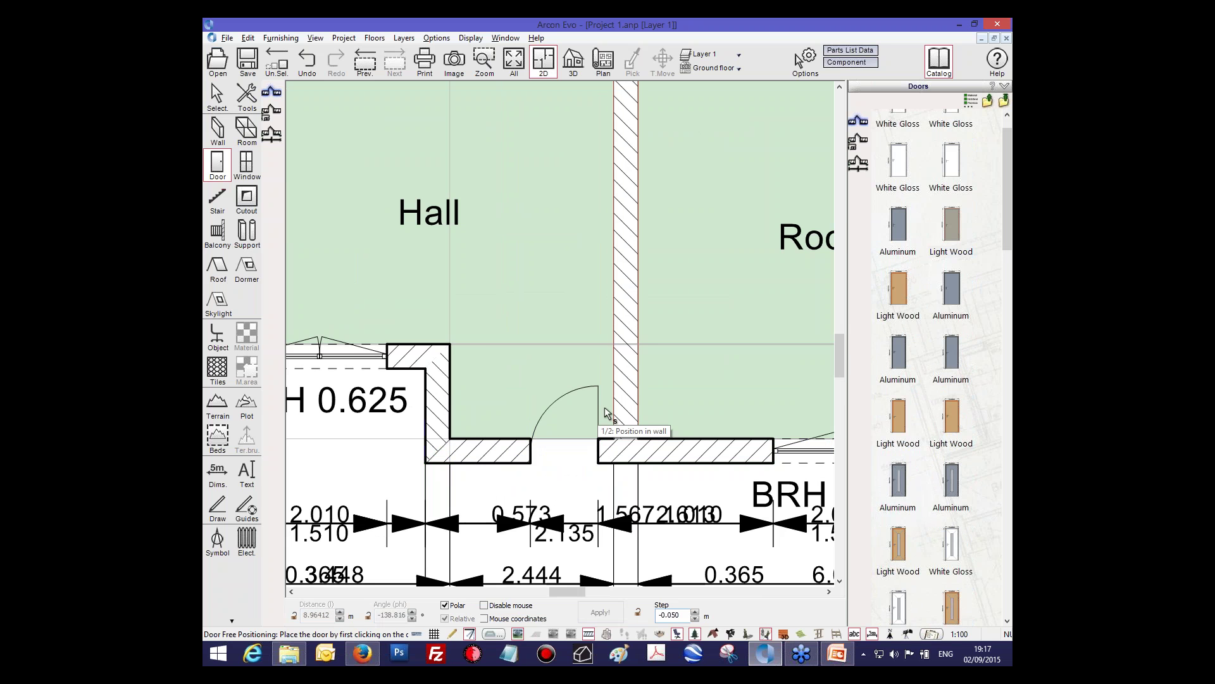
Step: Place a door in the wall between Room 5 and the Hall, close to the lower exterior wall, opening into Room 5
scroll(607, 412, down, 2)
scroll(606, 413, down, 2)
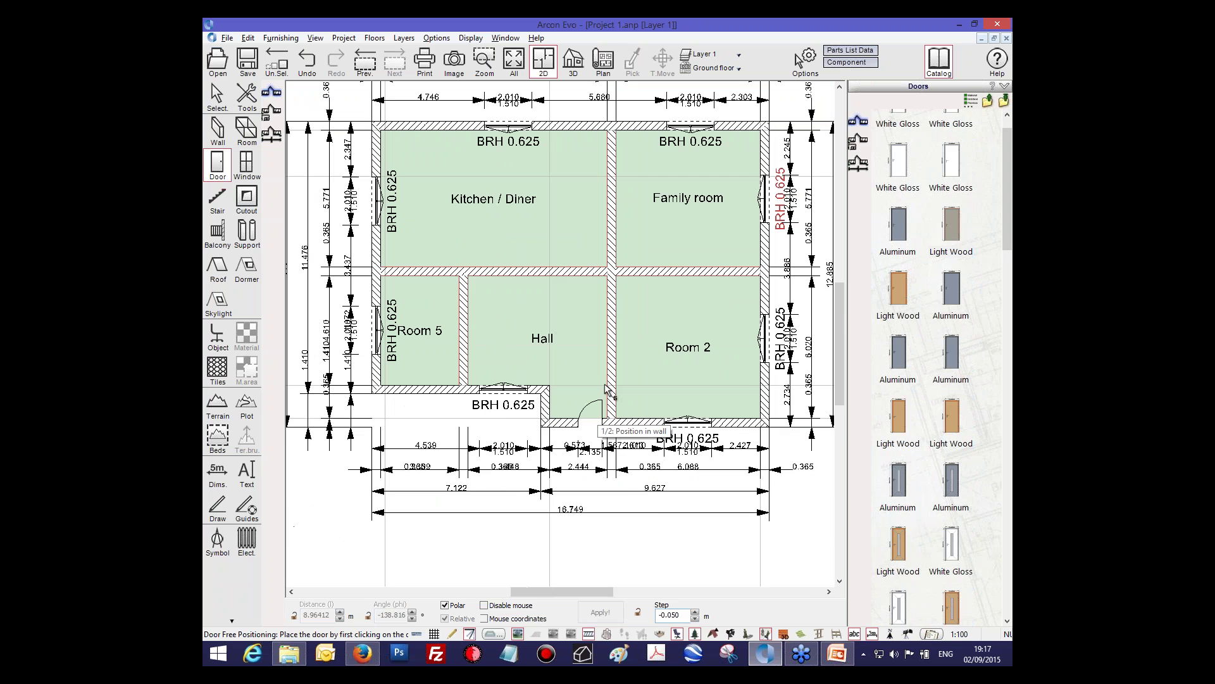
click(464, 398)
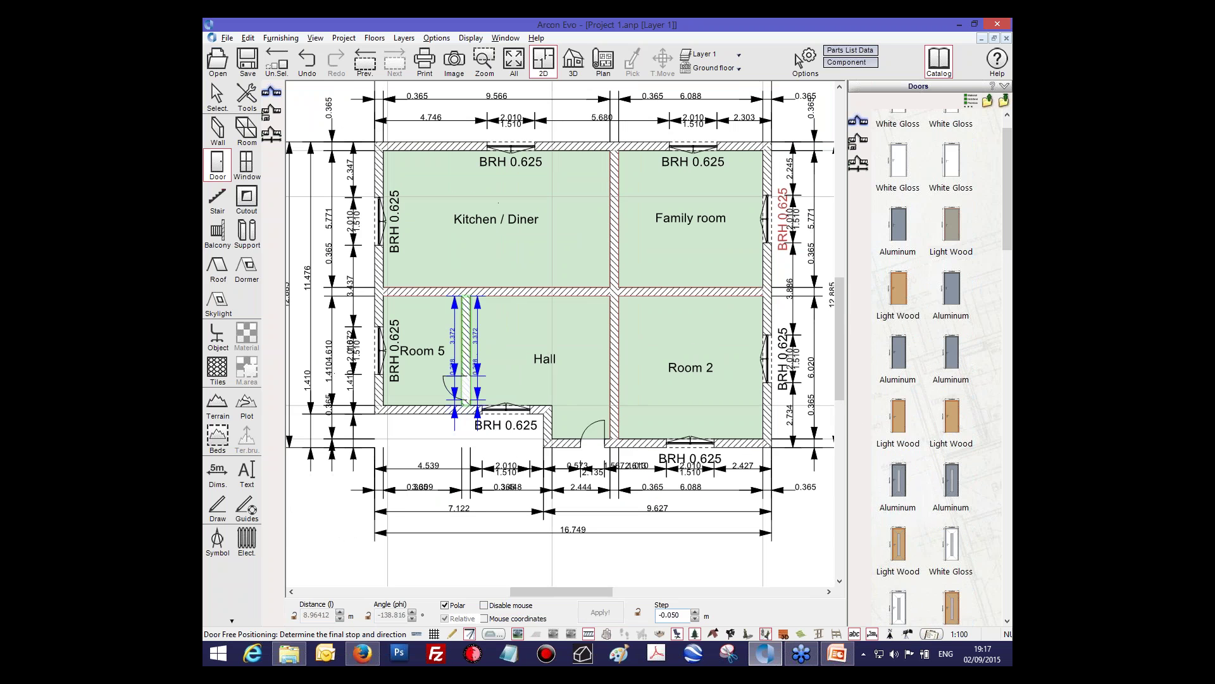
click(453, 404)
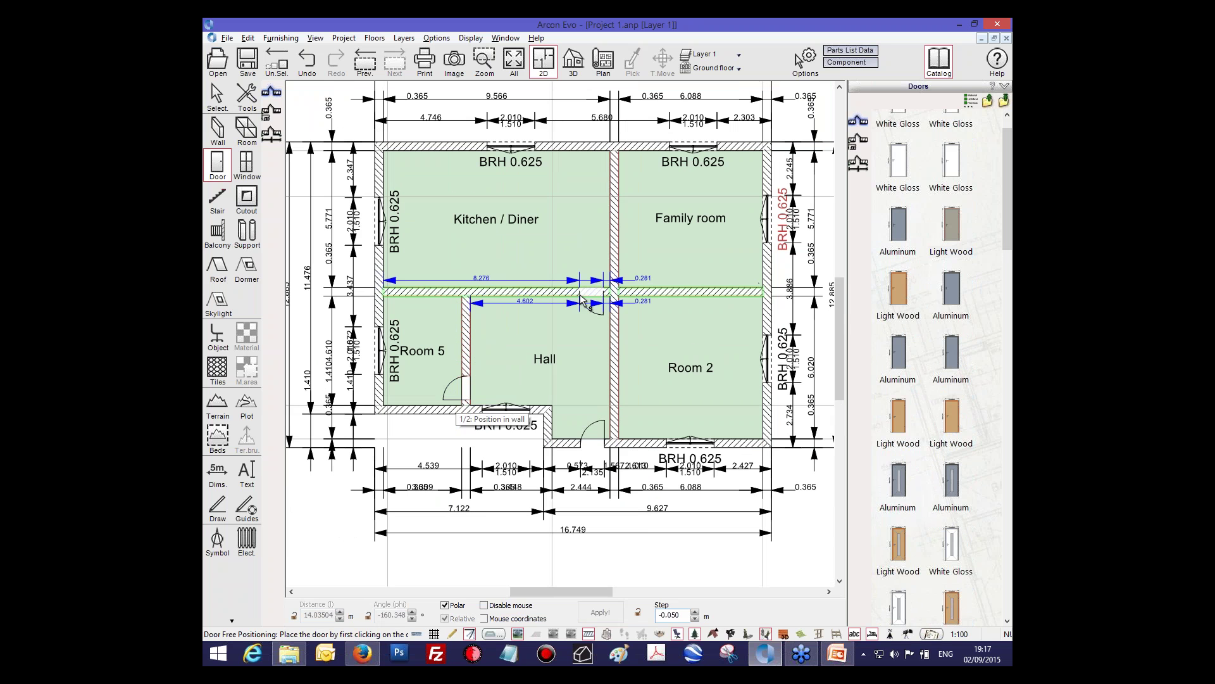
Step: Place doors from the Hall into the Kitchen / Diner and Room 2, each about 0.3 m from the central wall junction, opening away from the Hall
click(600, 284)
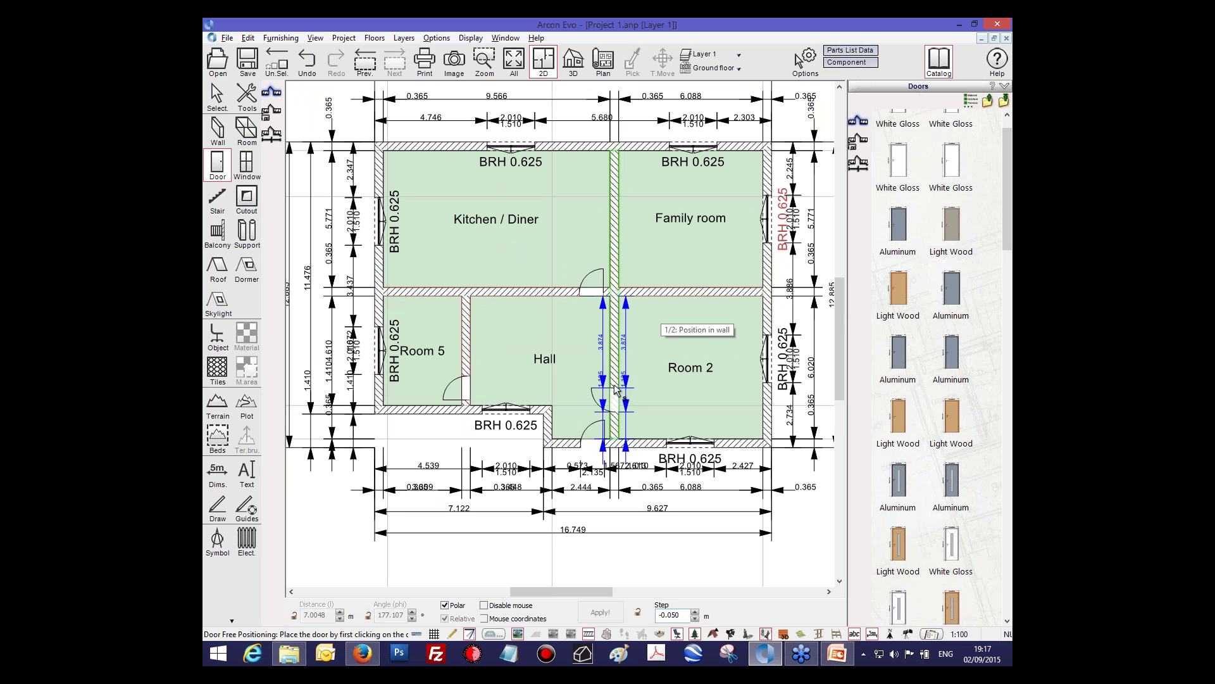
click(628, 309)
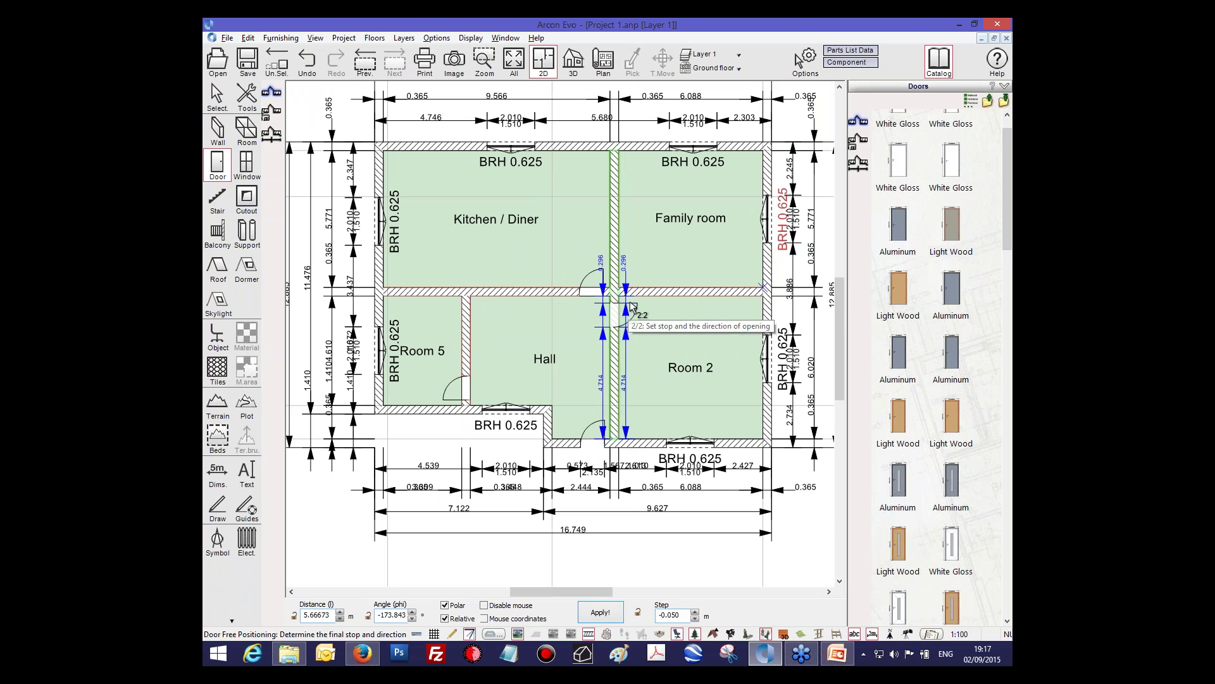
click(630, 314)
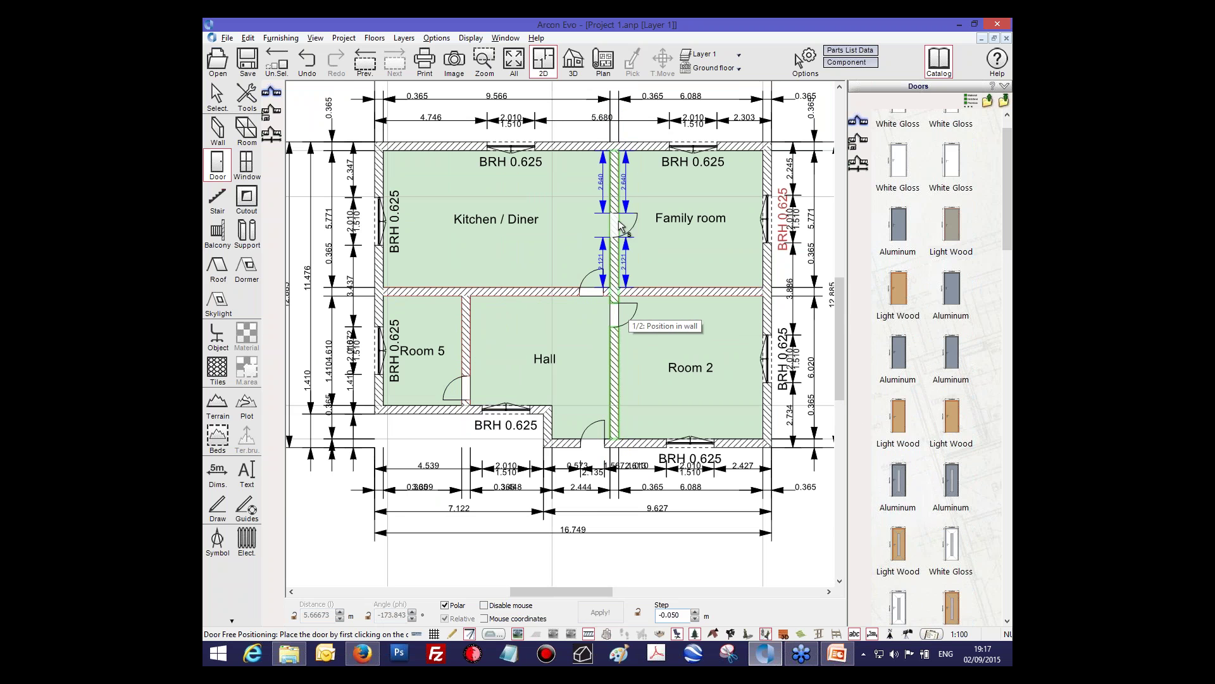
Step: Place two inward-opening Family room doors: from Kitchen / Diner about 0.18 m from the upper wall, and from Room 2 near the right exterior wall
click(633, 159)
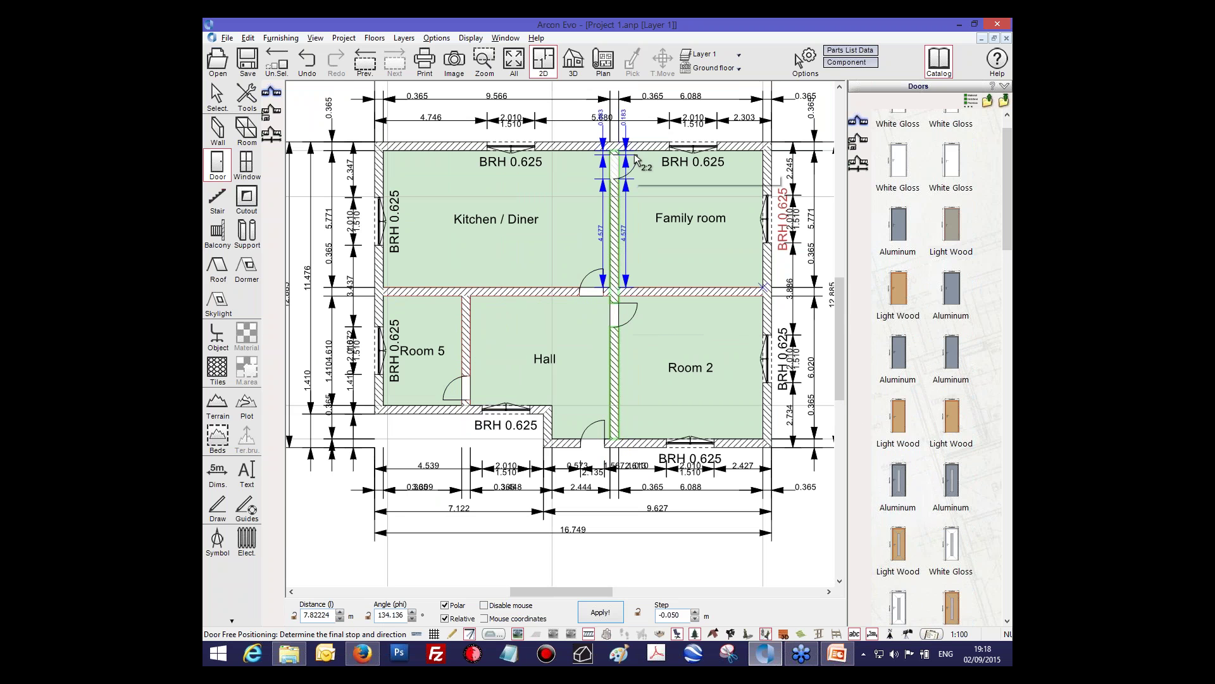
click(634, 158)
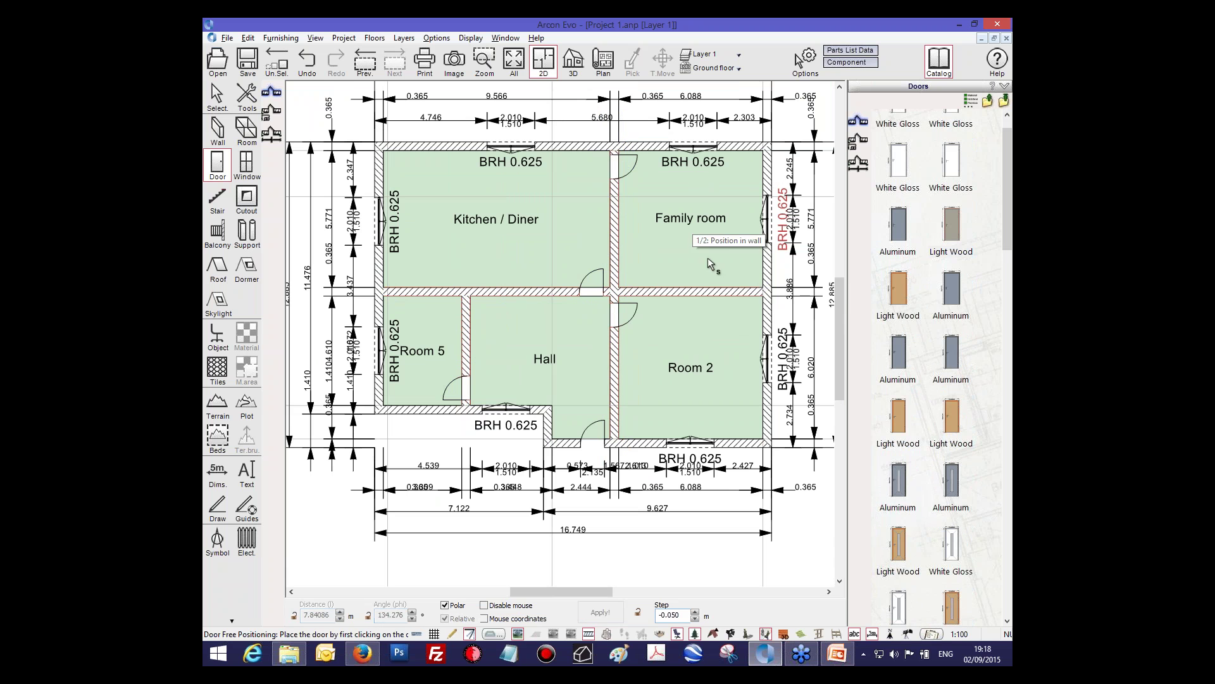
click(764, 284)
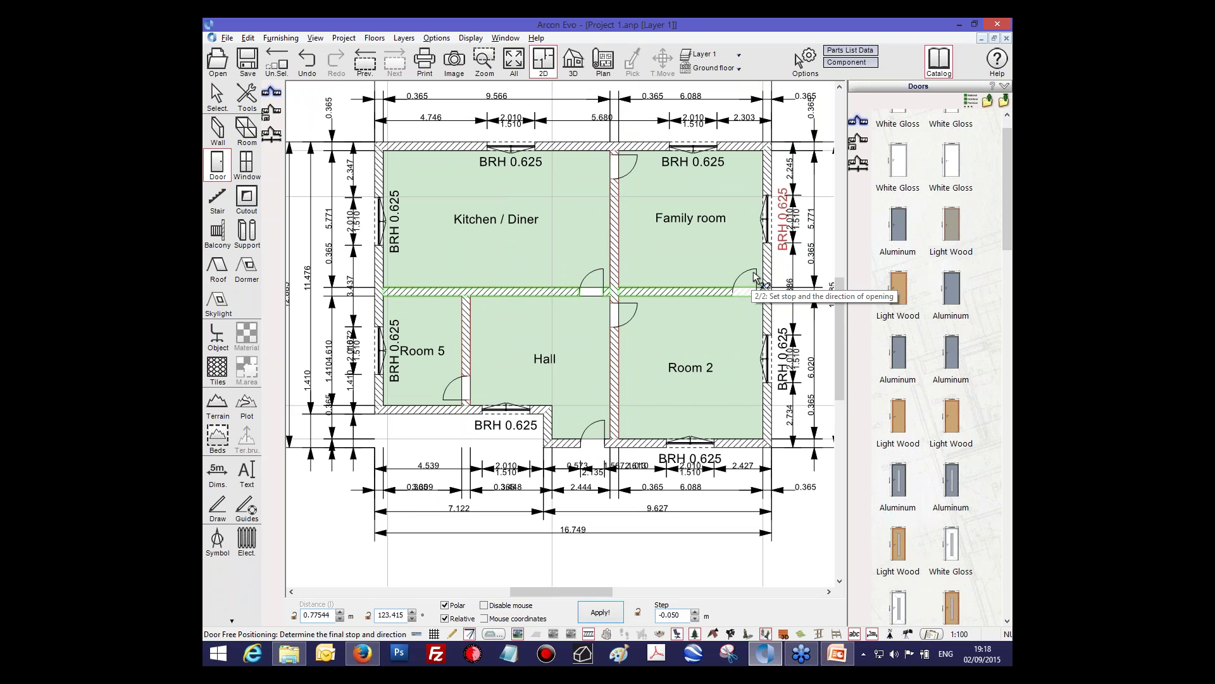
Step: Move the Kitchen / Diner's upper window to about 6.62 m from the left corner and place a White Plastic bi-fold door to its left
click(988, 101)
double_click(886, 256)
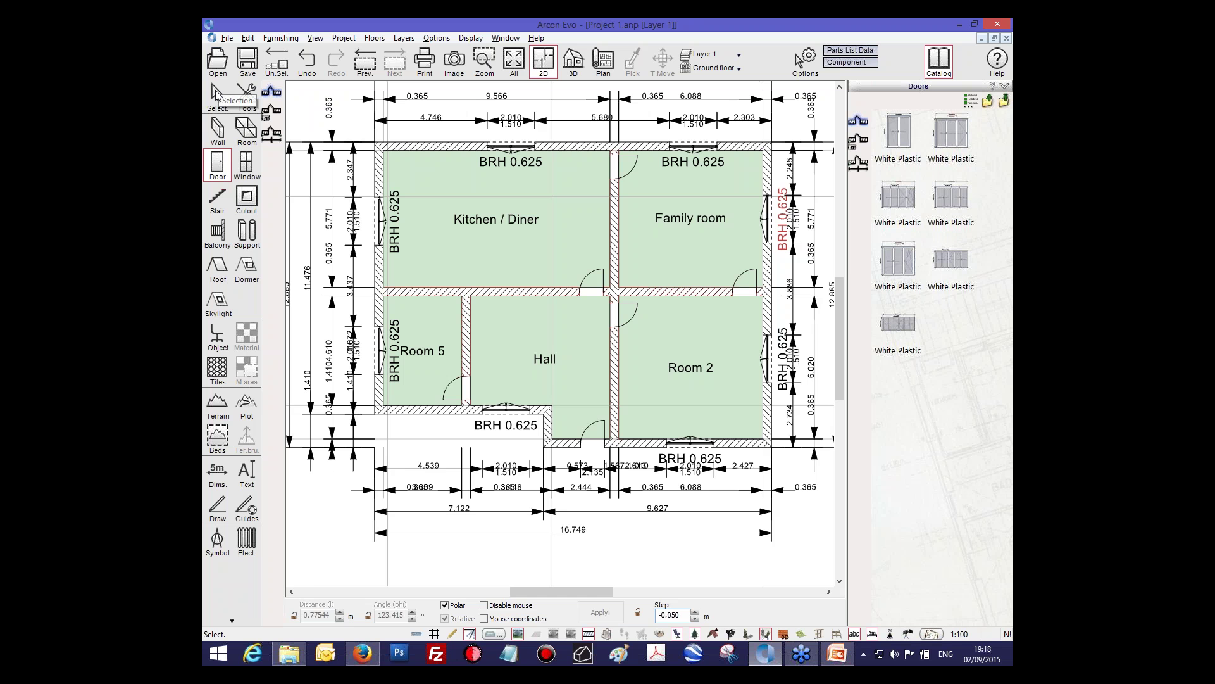
click(216, 96)
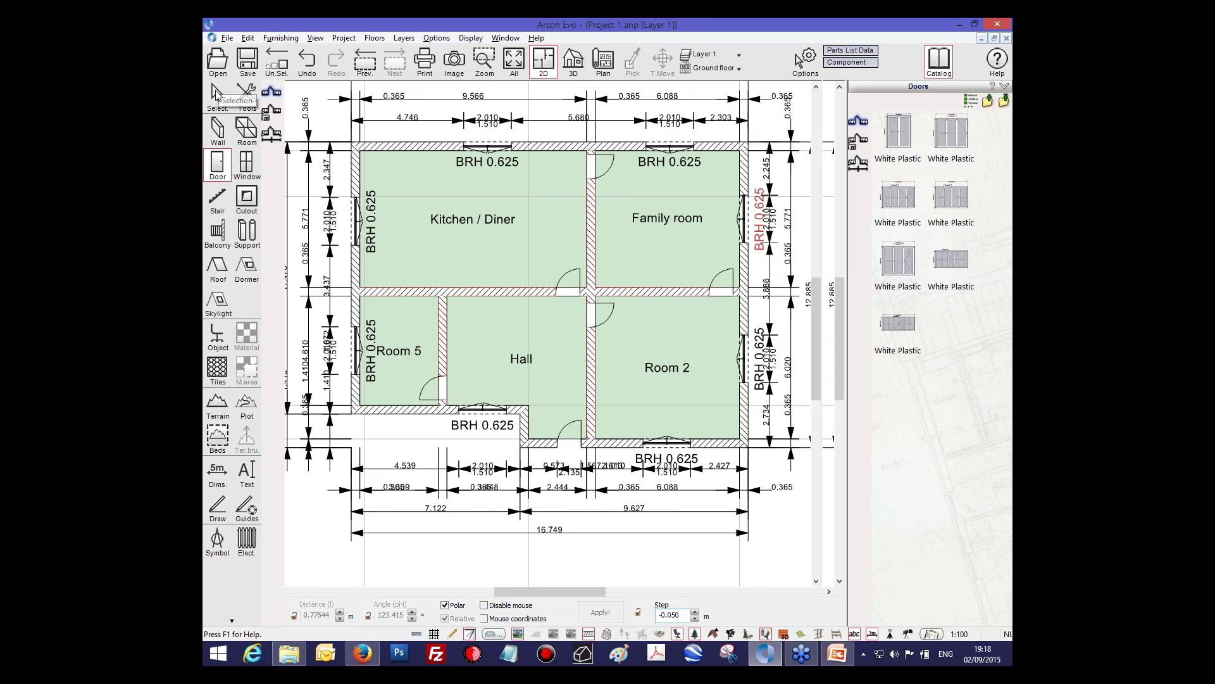
click(543, 147)
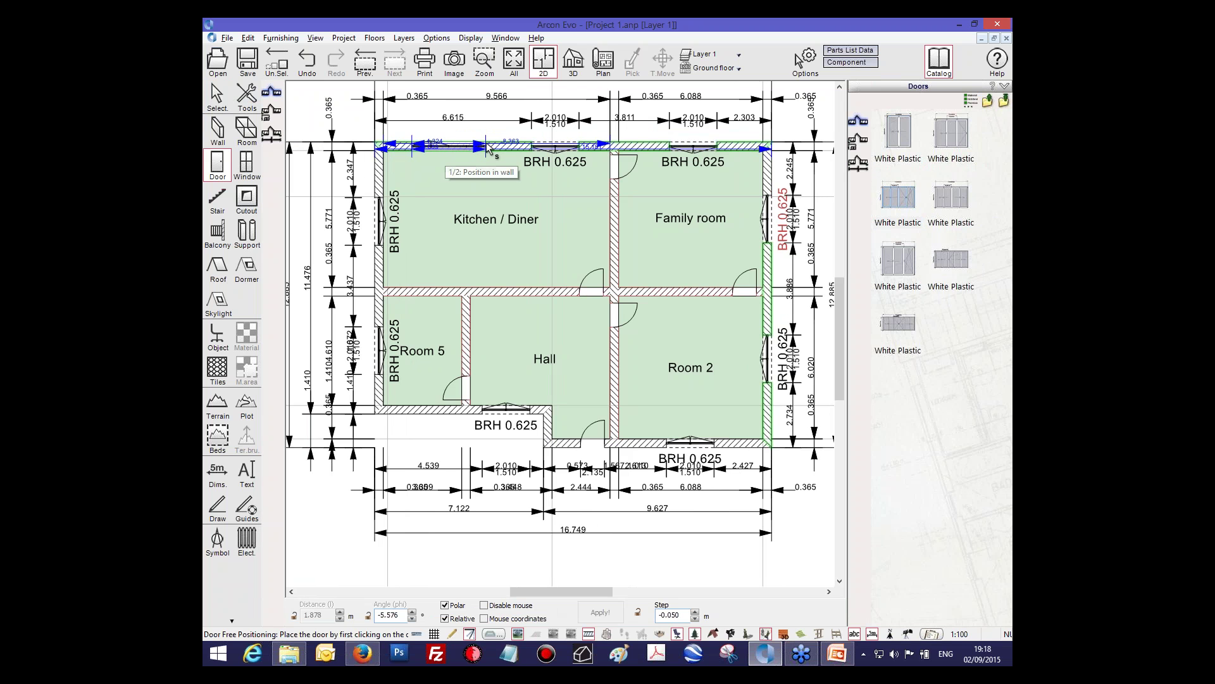
click(486, 148)
click(453, 166)
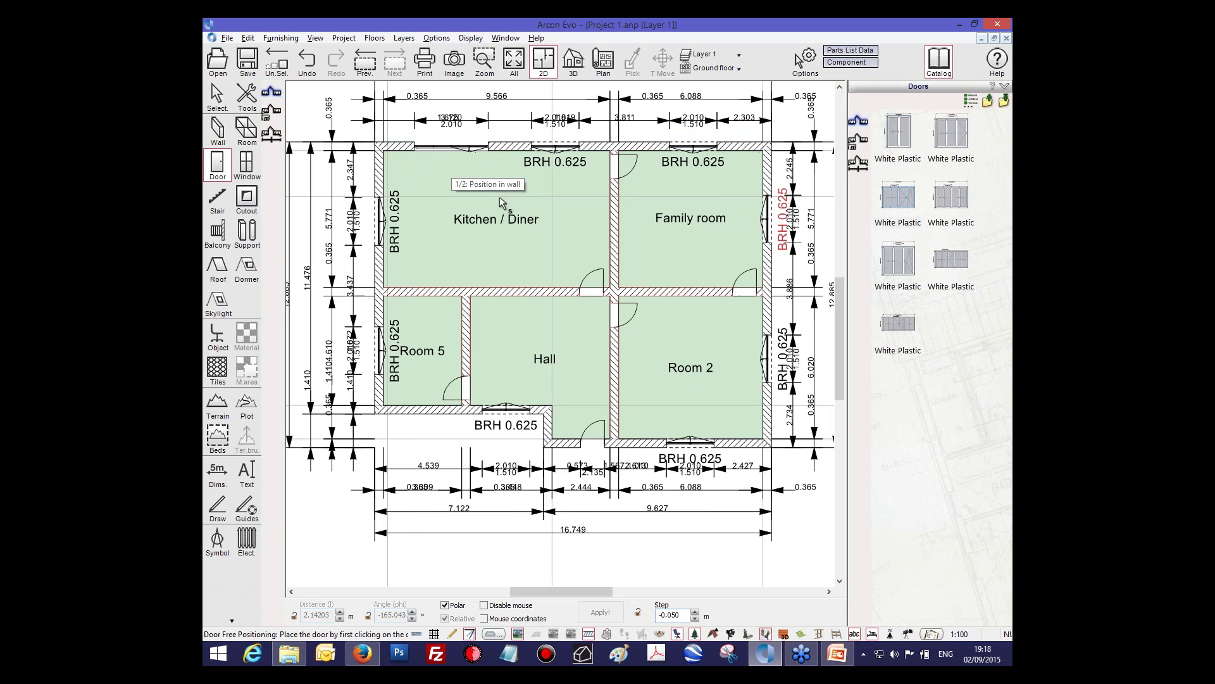
Step: Show the building in 3D and examine the in-line measurements of the Hall's front window
mouse_move(631, 242)
middle_down()
mouse_move(640, 274)
mouse_move(618, 257)
middle_up()
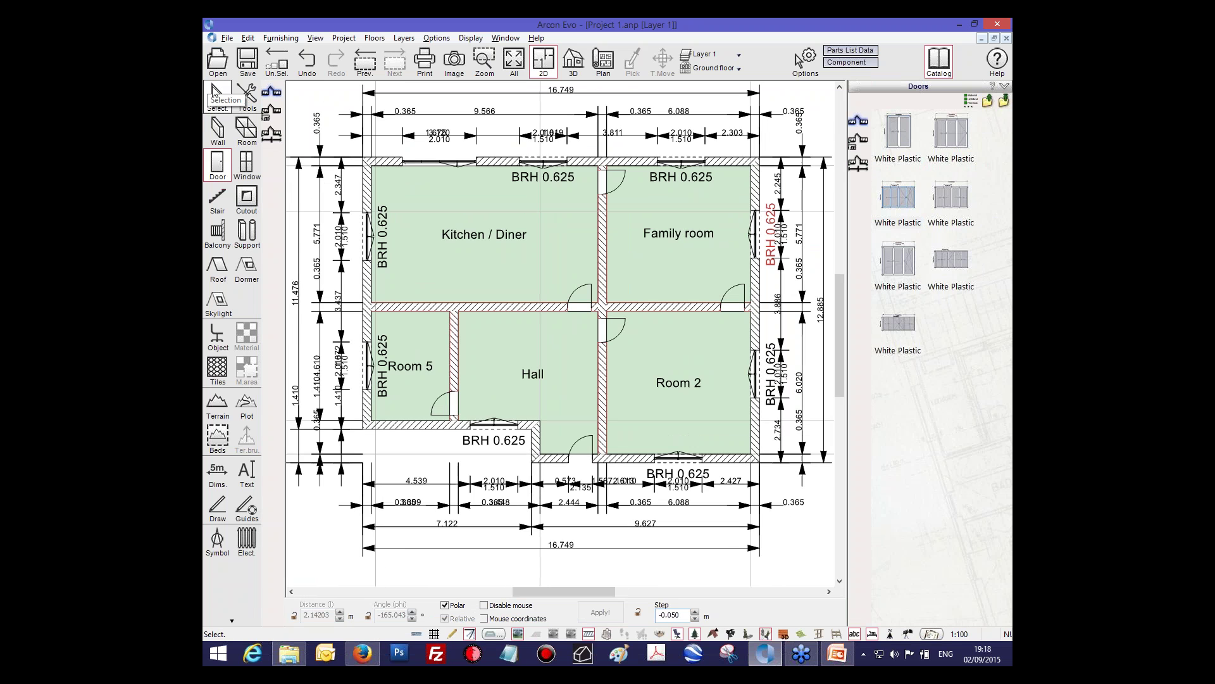
click(215, 92)
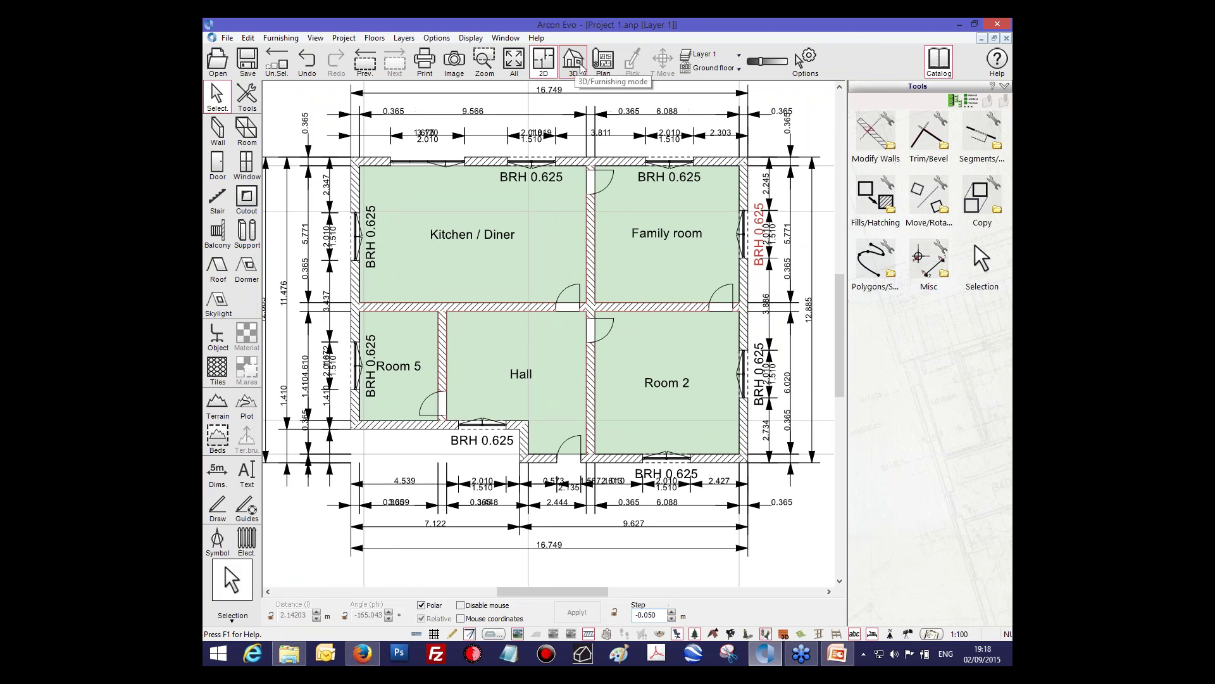
click(578, 66)
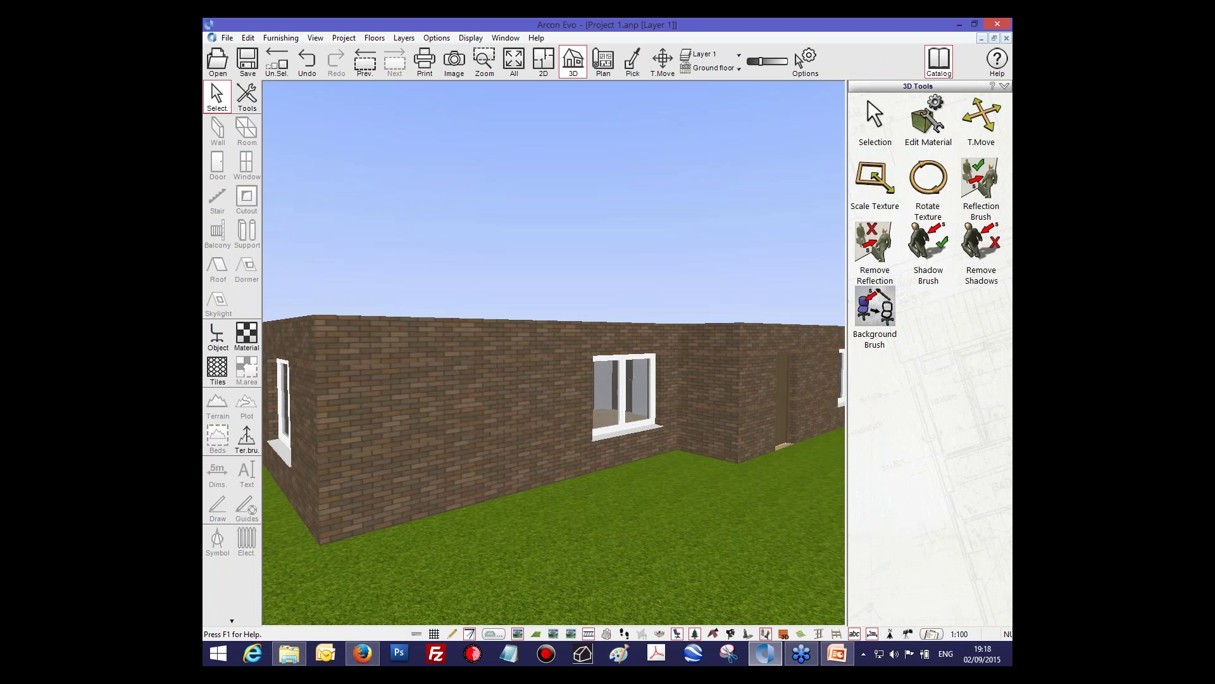
mouse_move(510, 285)
middle_down()
mouse_move(508, 345)
mouse_move(509, 305)
mouse_move(555, 311)
mouse_move(513, 278)
middle_up()
click(641, 394)
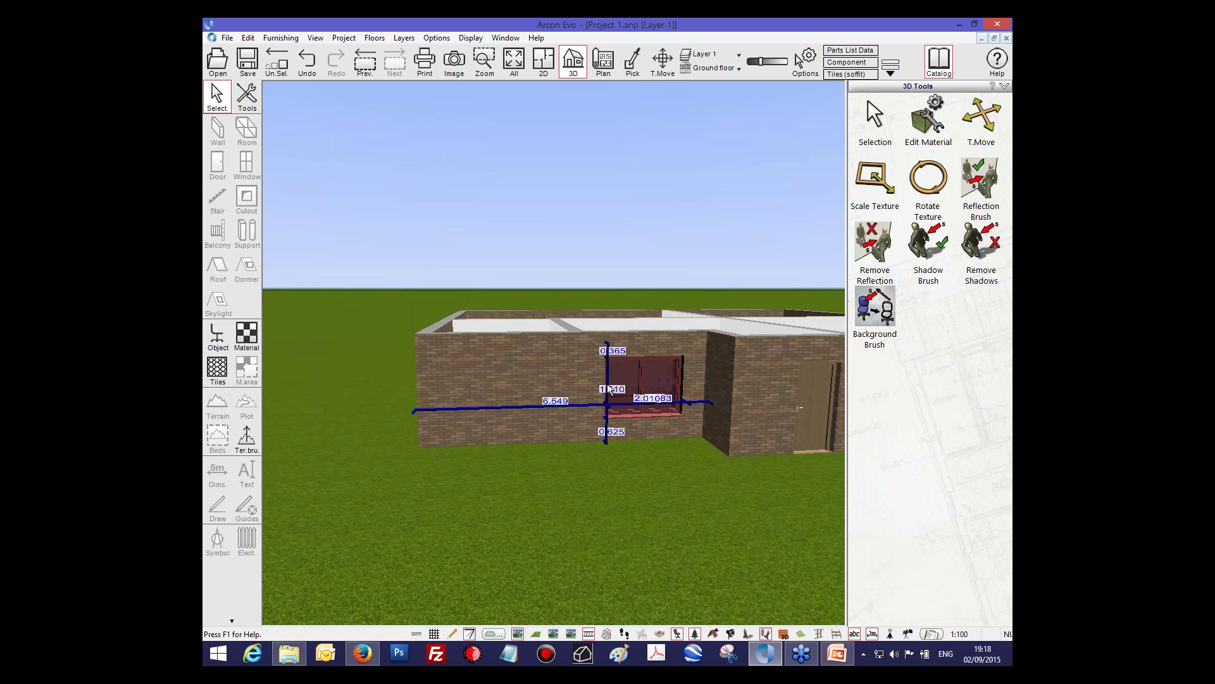
click(644, 270)
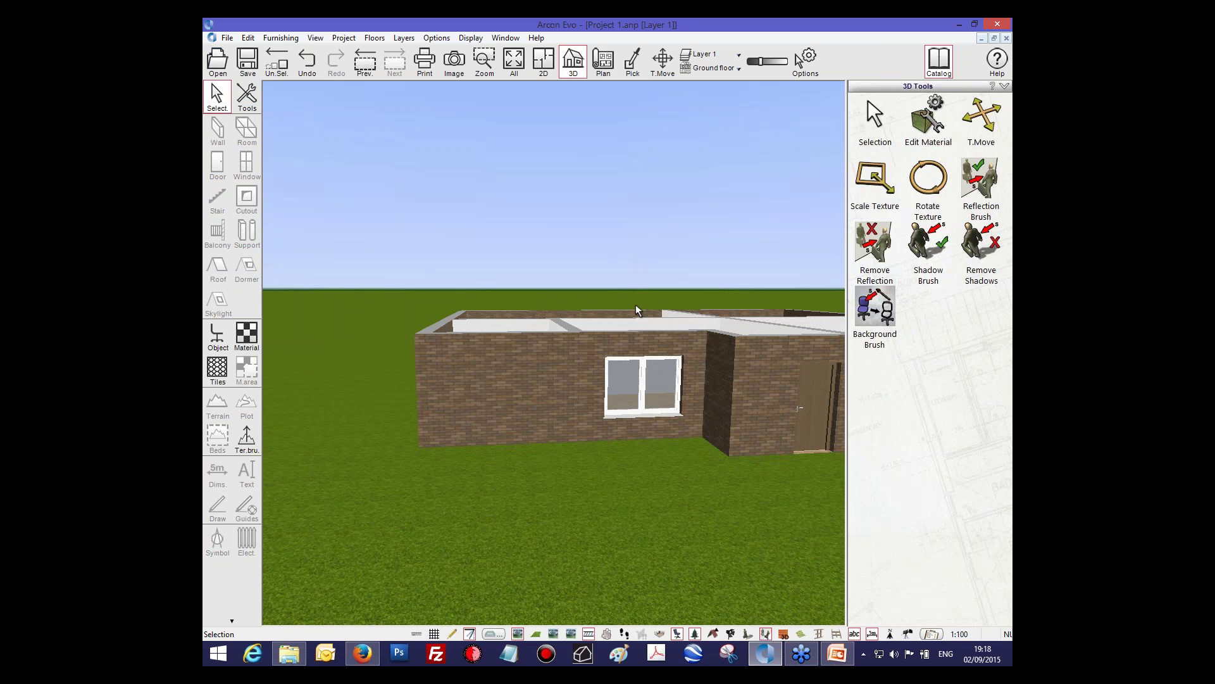
Step: Set the width of the Hall's front window to 2.5 m using its in-line measurement
middle_drag(638, 341, 588, 362)
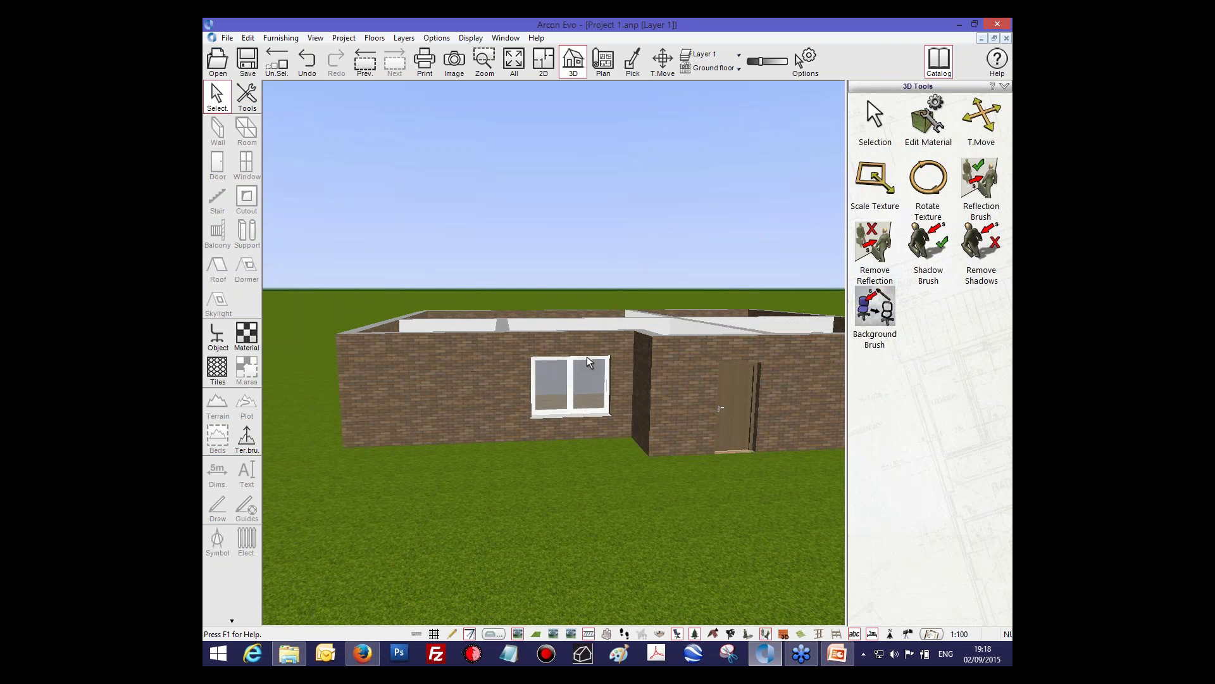
scroll(589, 362, up, 5)
click(606, 328)
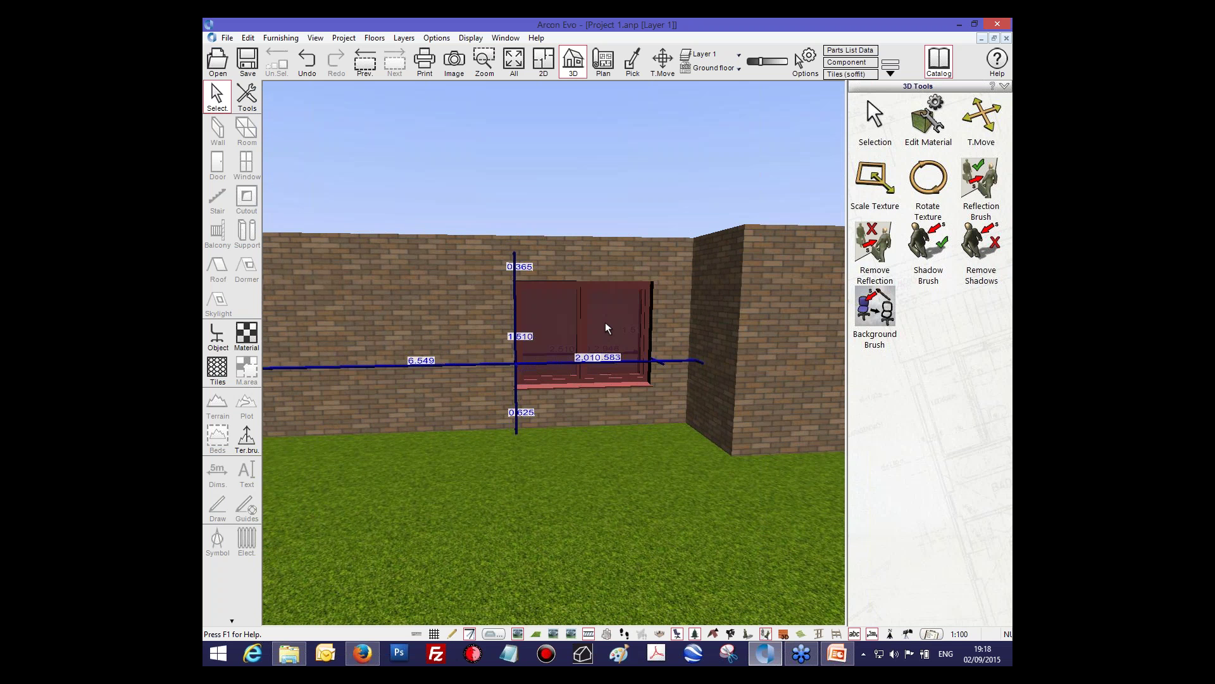
middle_drag(606, 328, 607, 338)
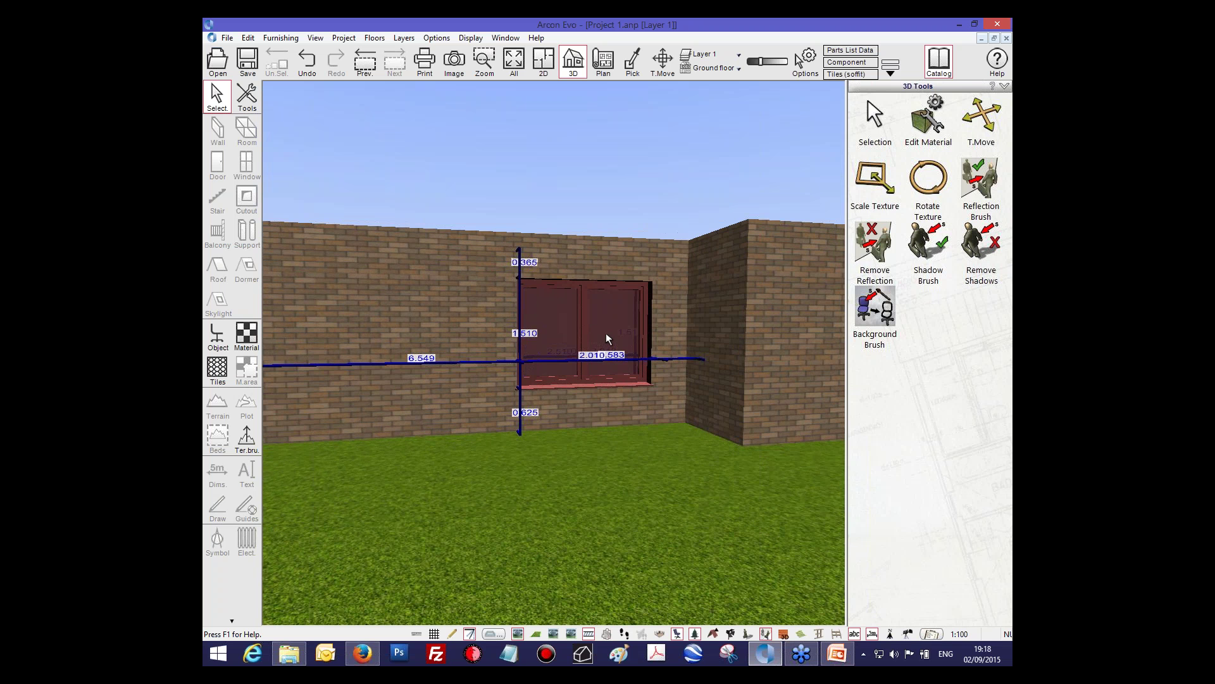
middle_drag(606, 338, 606, 326)
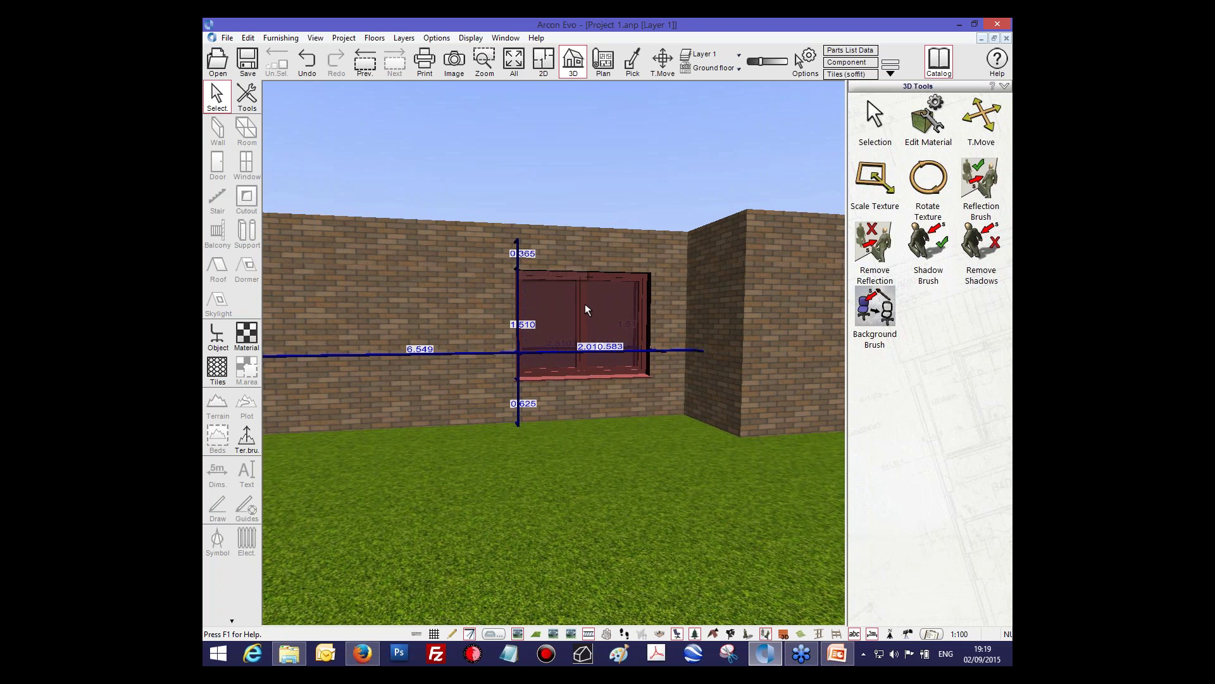
middle_drag(585, 305, 581, 305)
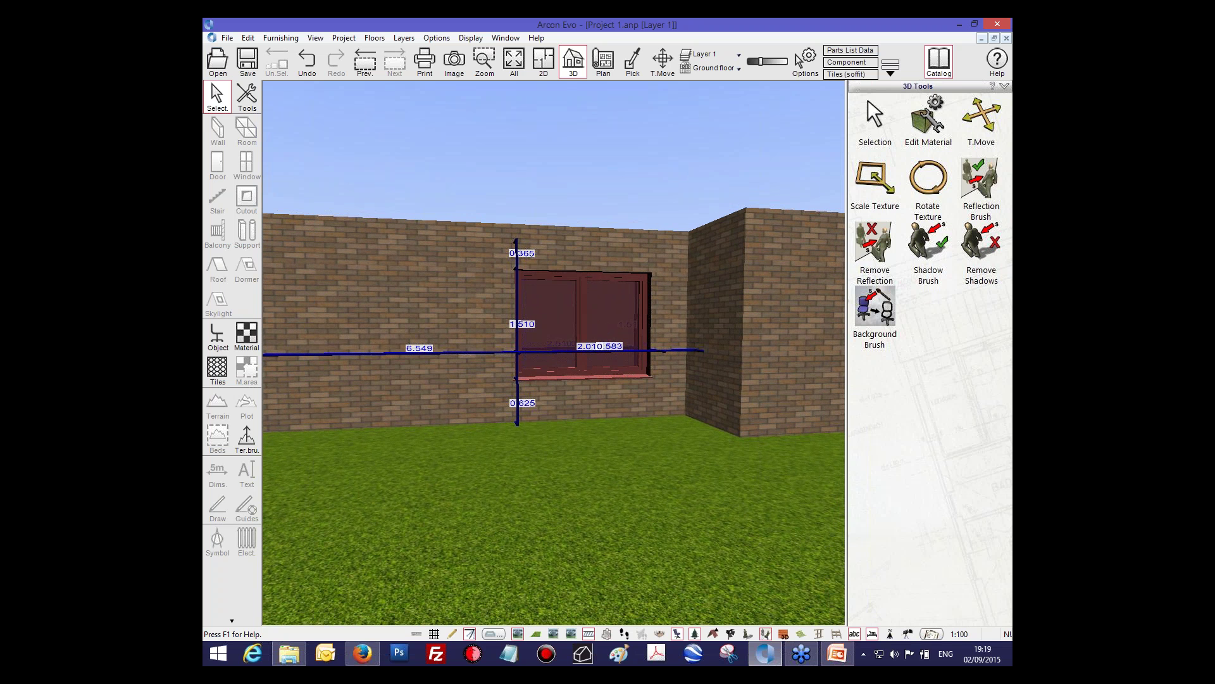
text(2)
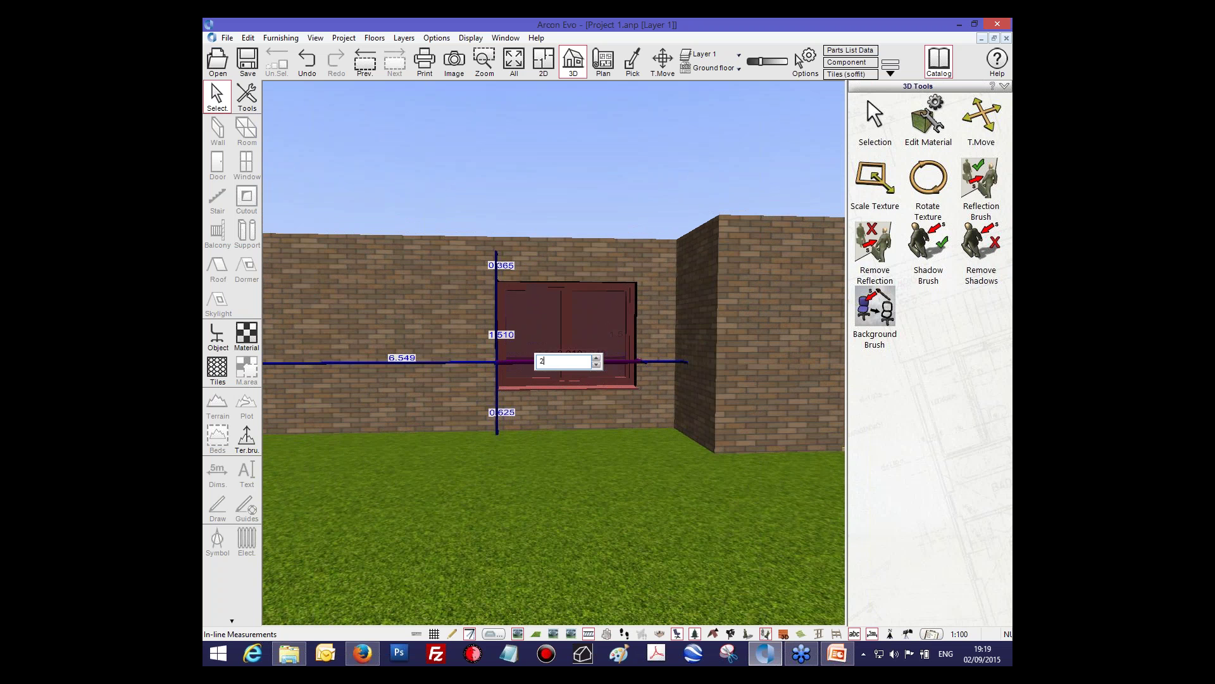
text(.5)
key(Return)
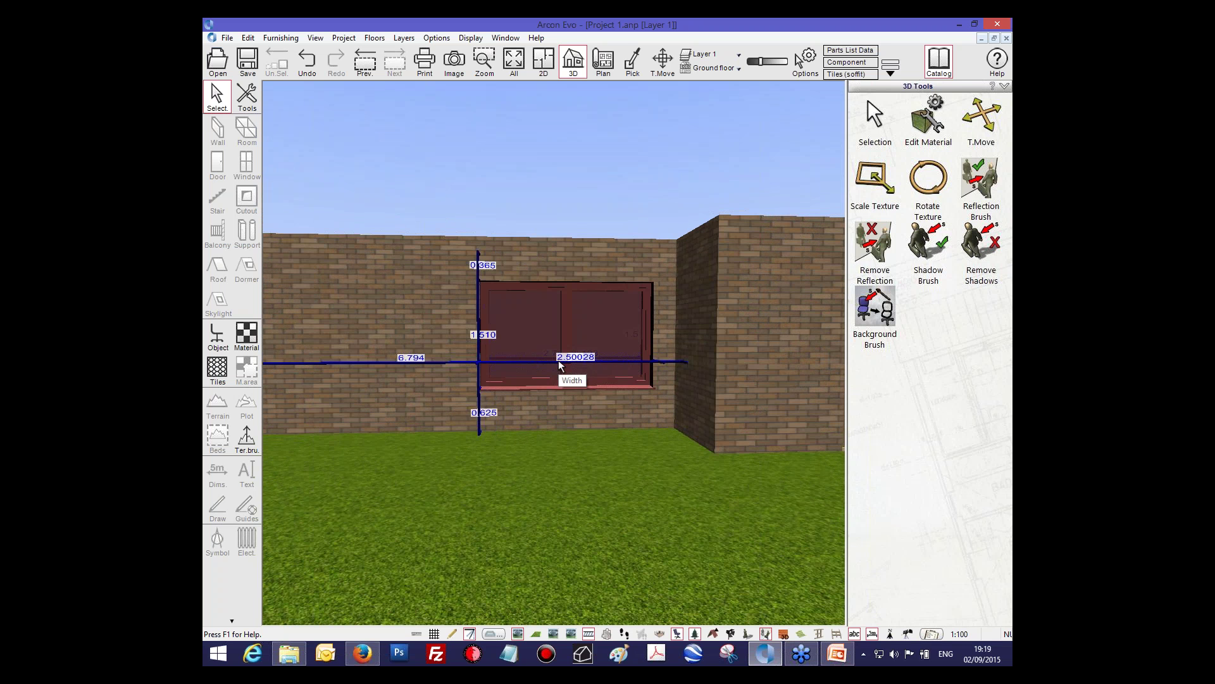
Step: Set the height of the Hall's front window to 1.3 m
click(484, 336)
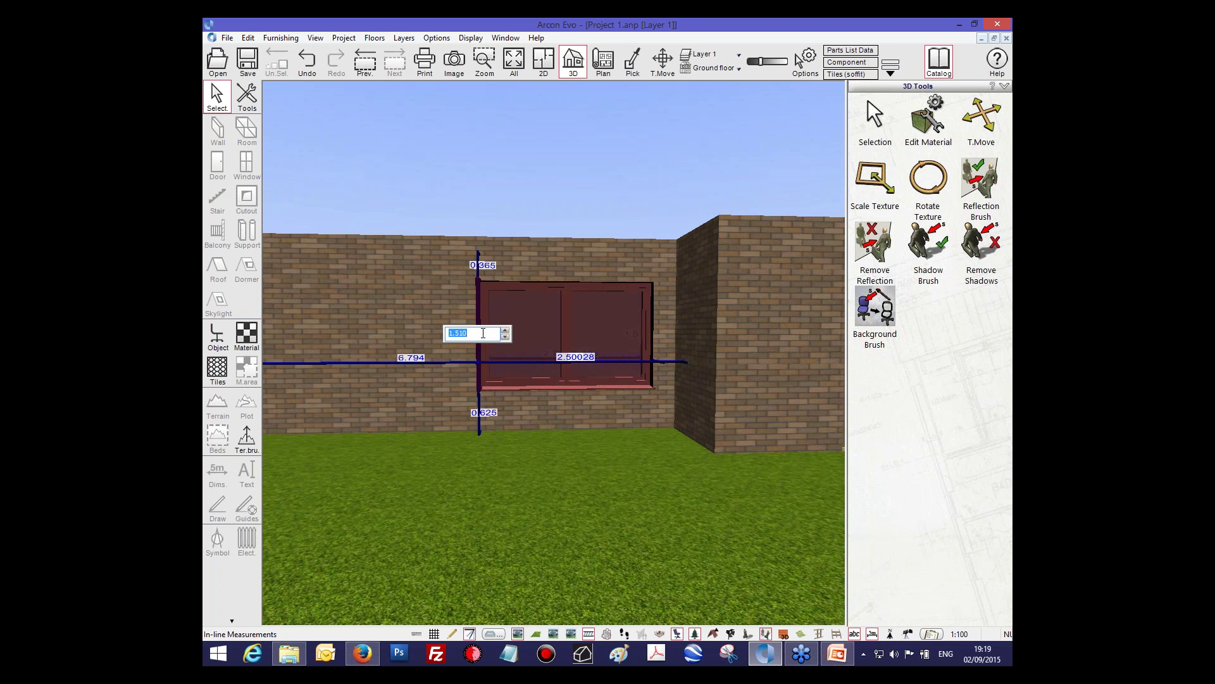
text(1.3)
key(Return)
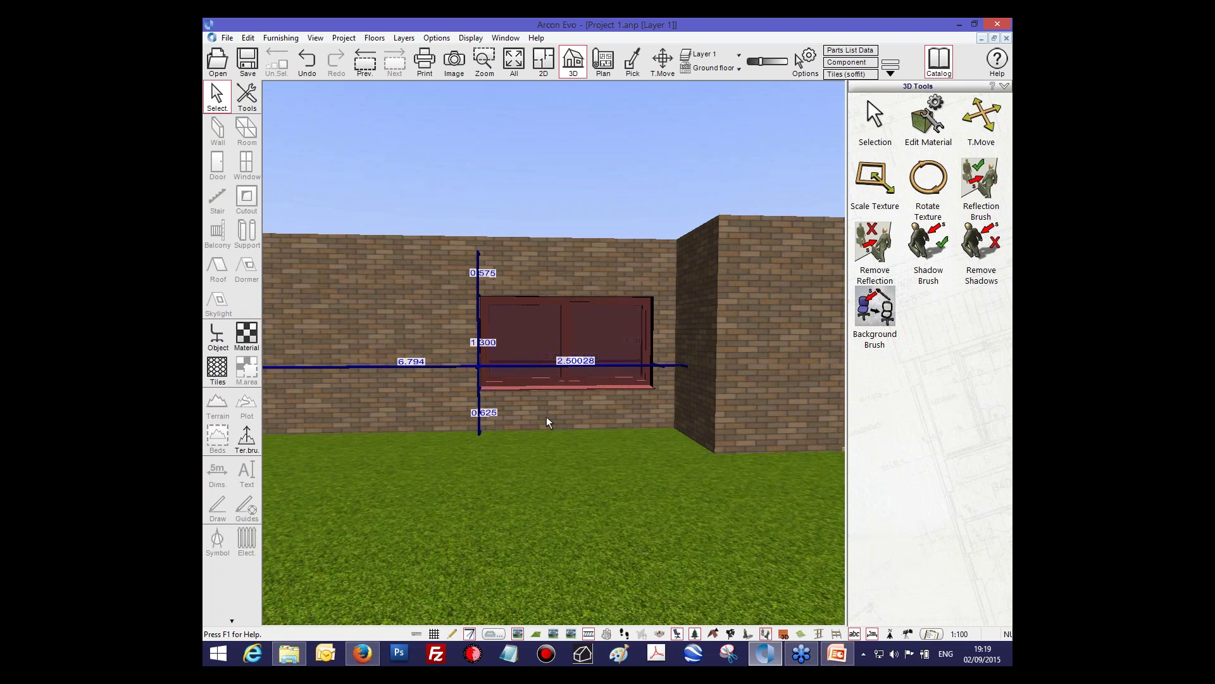
Step: Set the distance from the Hall's front window to the ceiling to 0.8 m
click(570, 320)
click(483, 272)
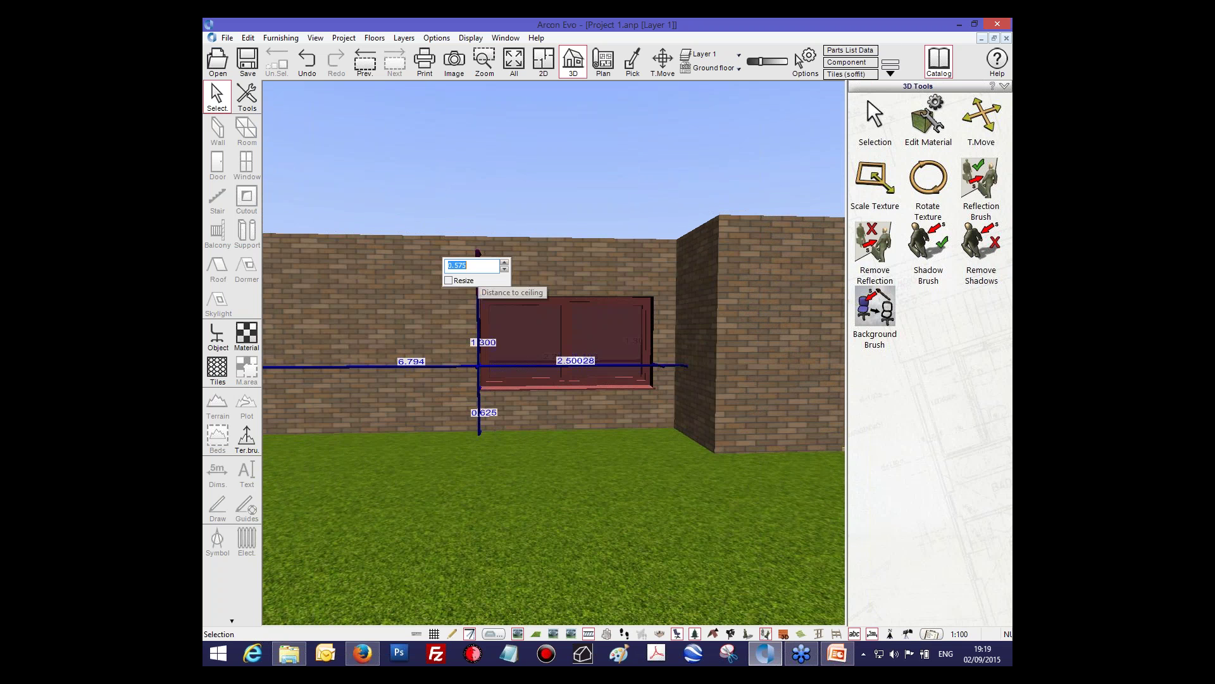
text(.8)
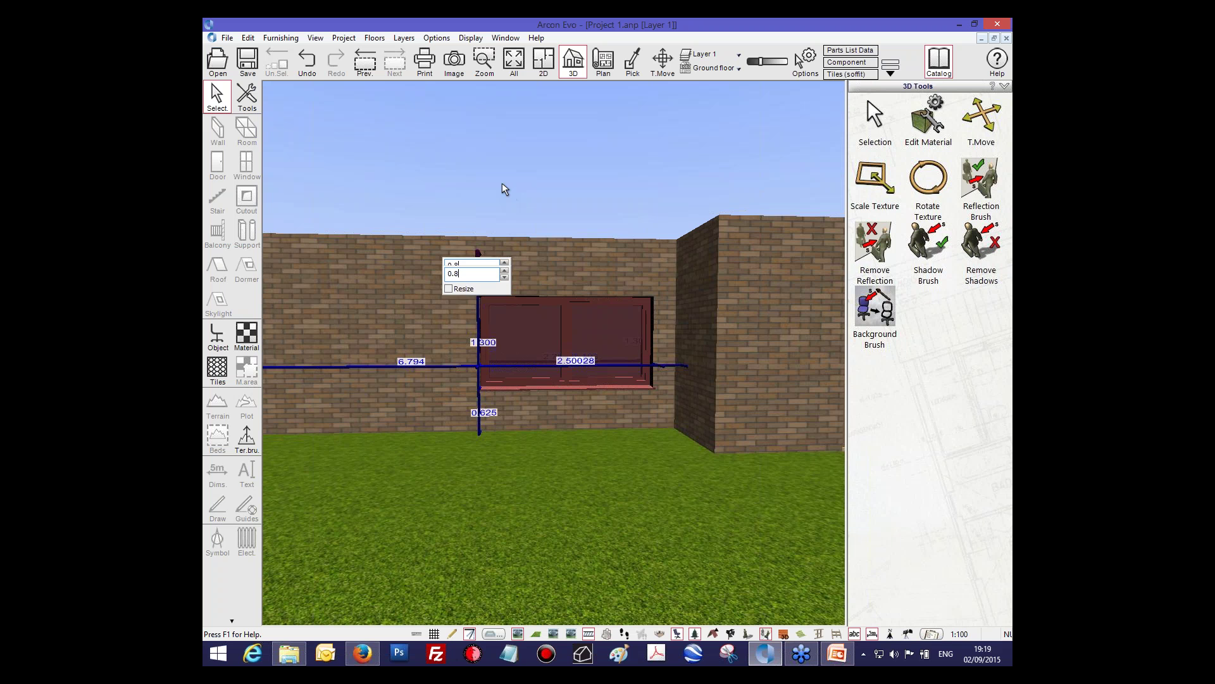
key(Return)
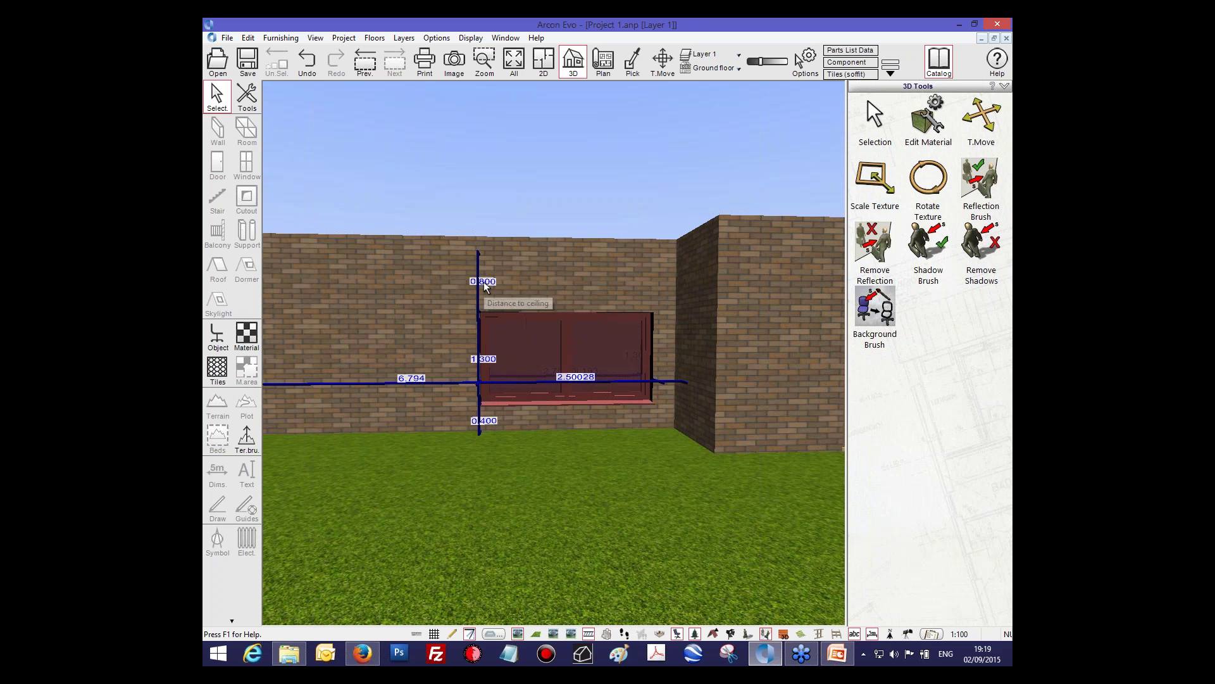
Step: Set the distance from the floor to the bottom of the Hall's front window to 1 m
click(500, 341)
click(500, 341)
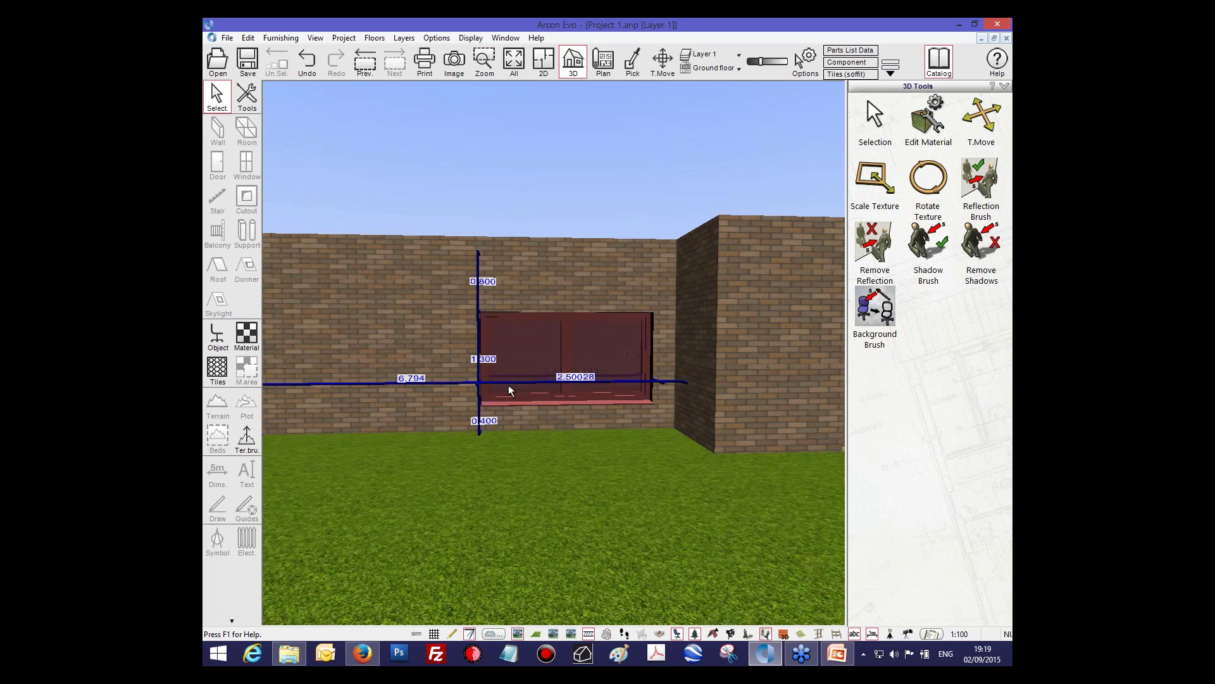
click(489, 416)
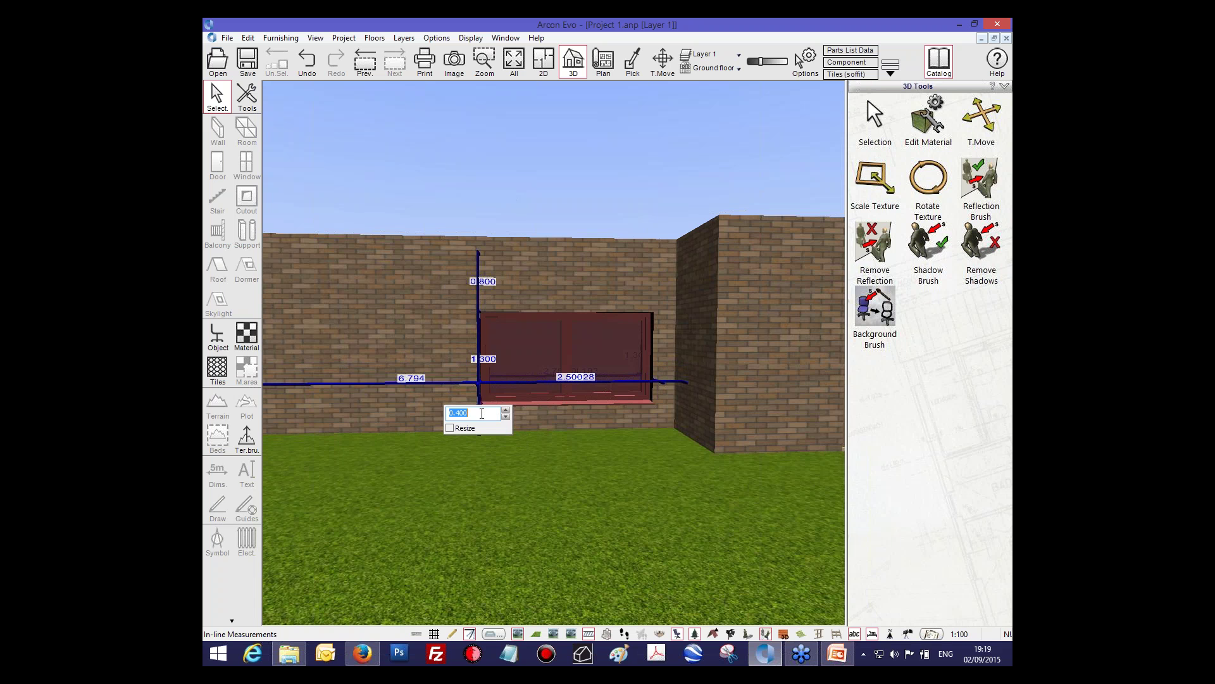
text(1)
key(Return)
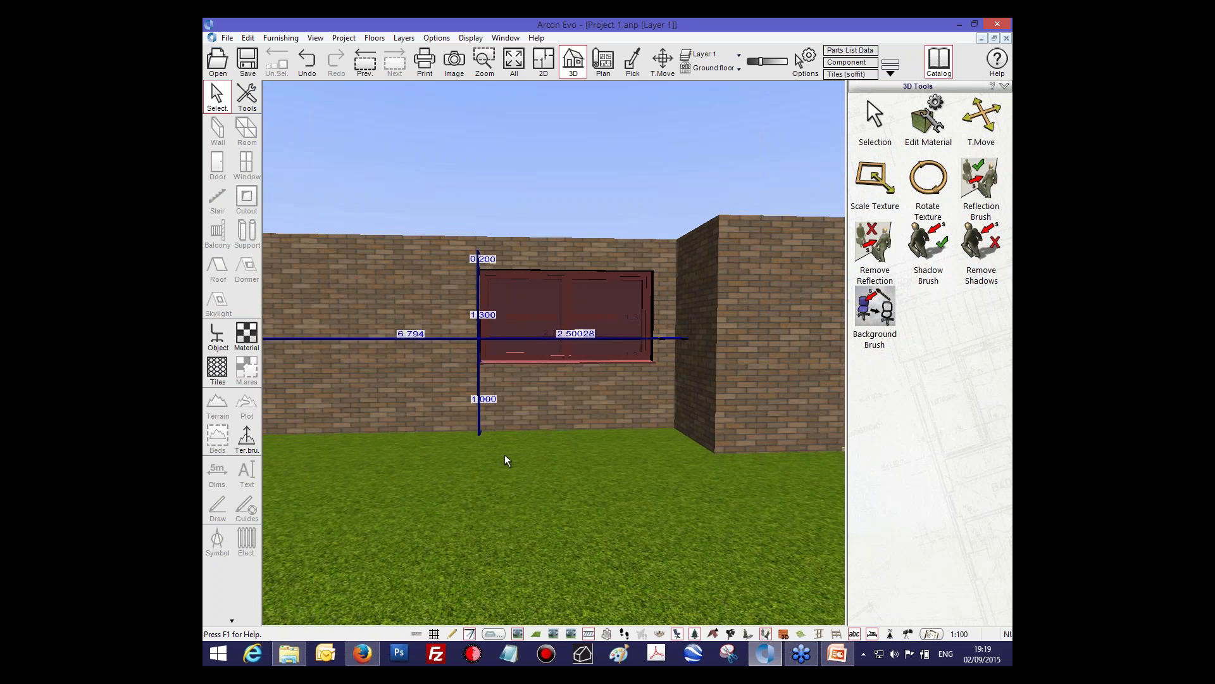
Step: Examine the Hall's front window, the front door and the whole building from several sides in 3D
drag(583, 236, 583, 264)
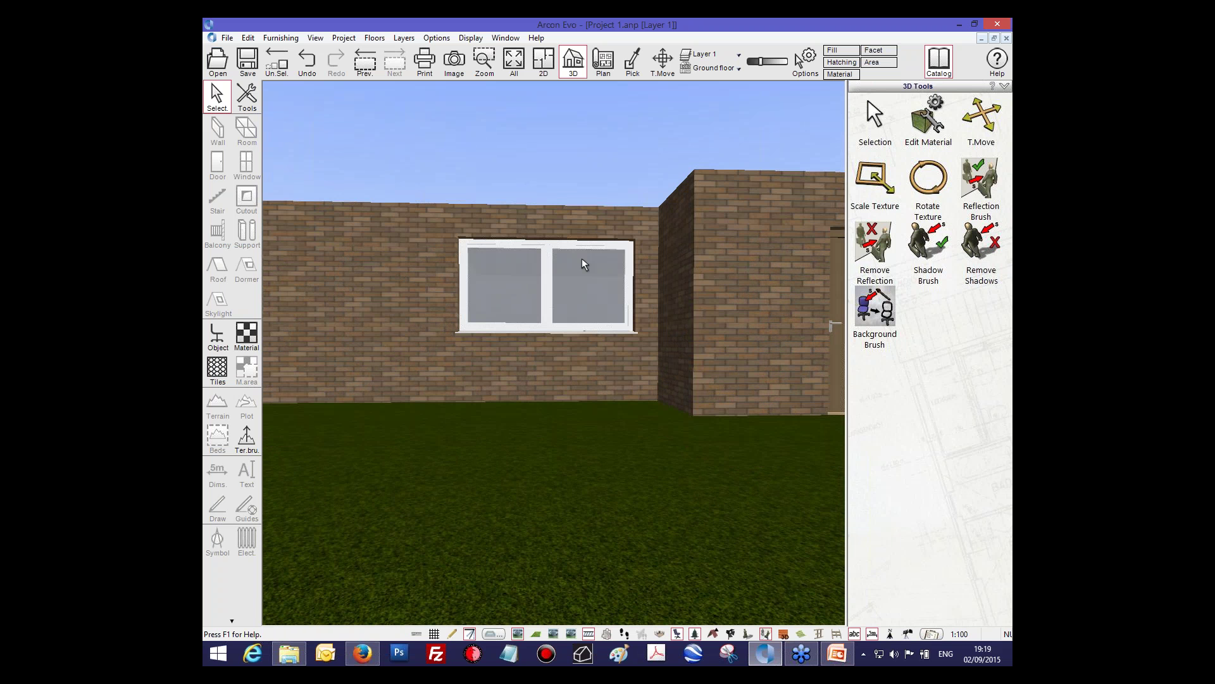
click(583, 264)
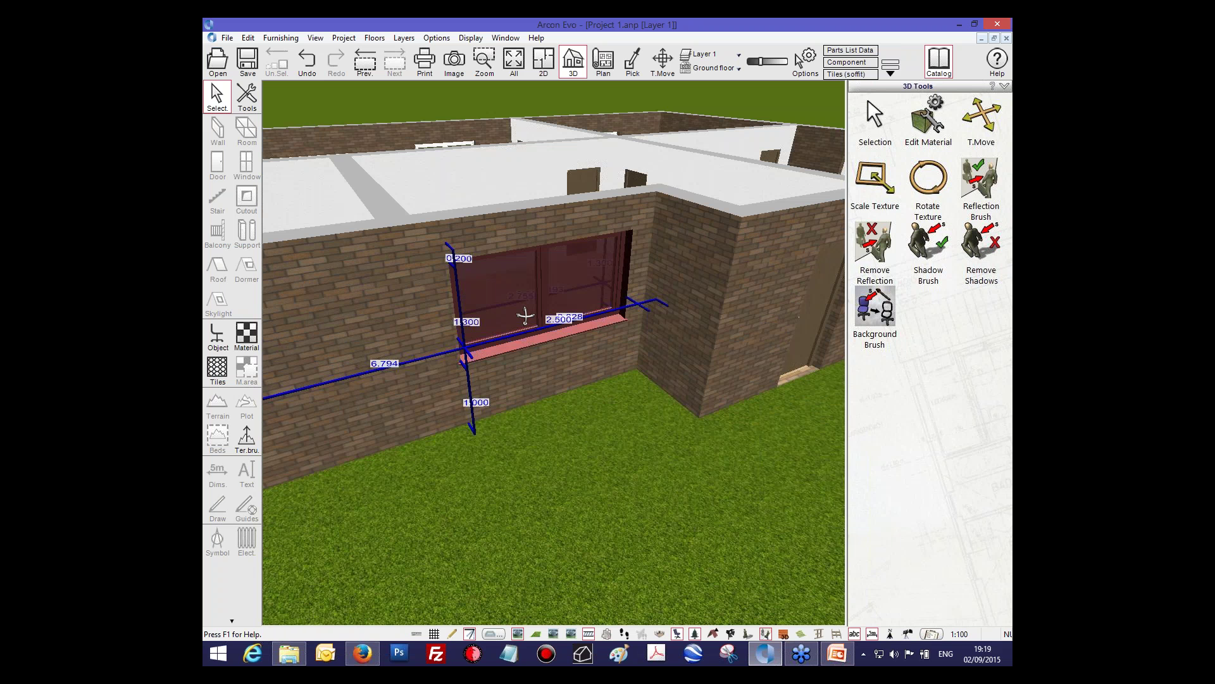
scroll(525, 314, down, 5)
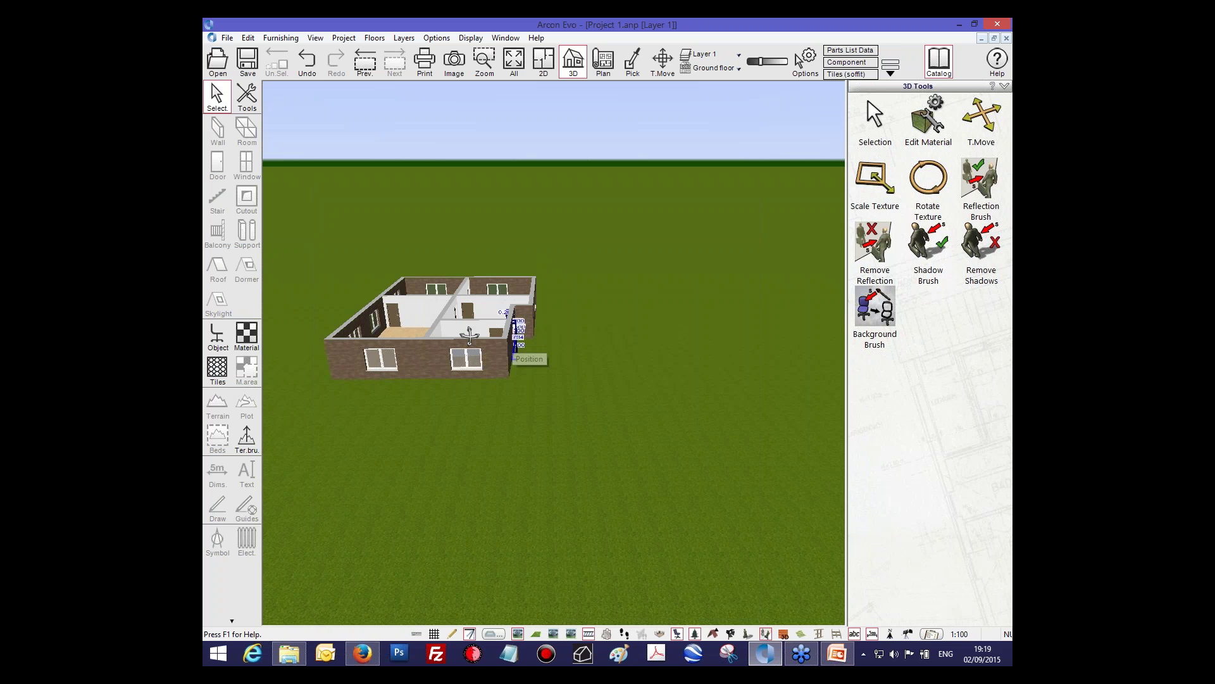
drag(469, 335, 518, 364)
scroll(518, 364, up, 3)
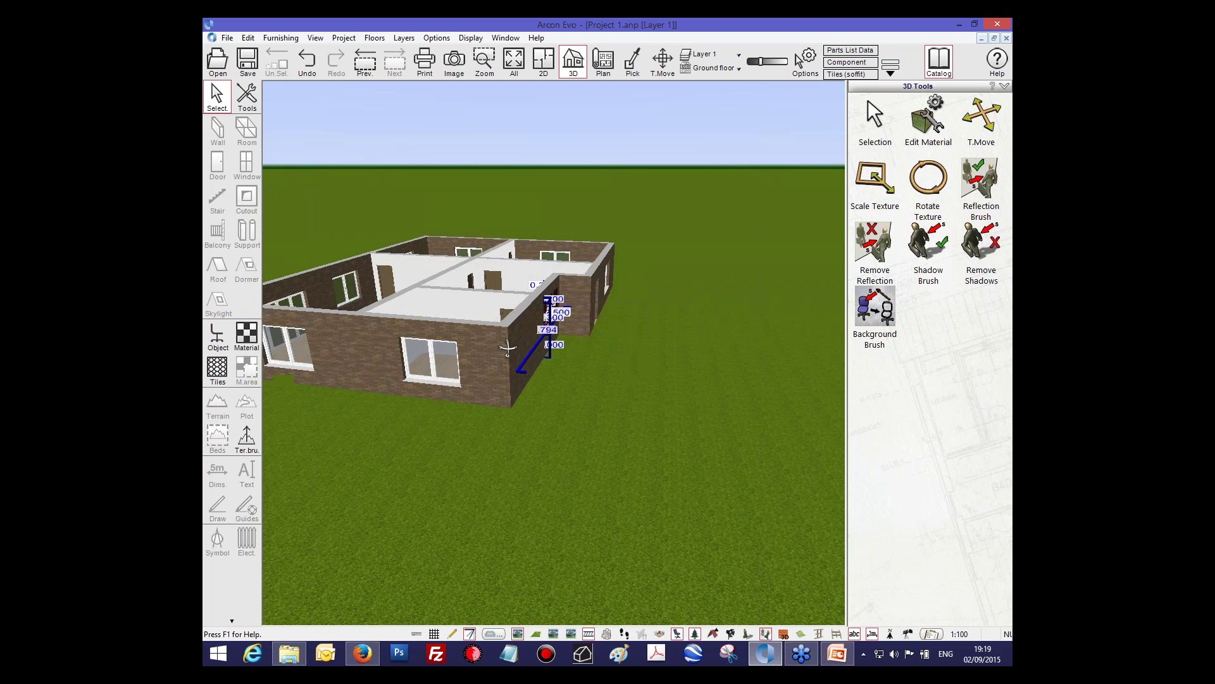
drag(507, 347, 644, 384)
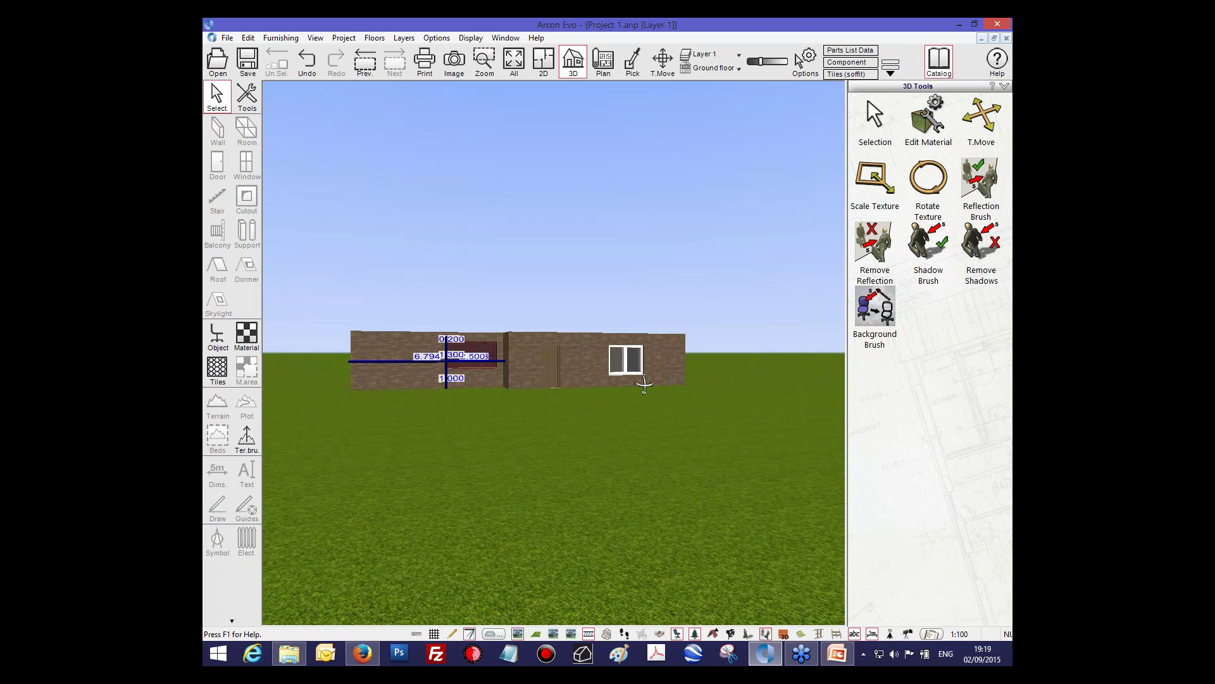
scroll(481, 352, up, 5)
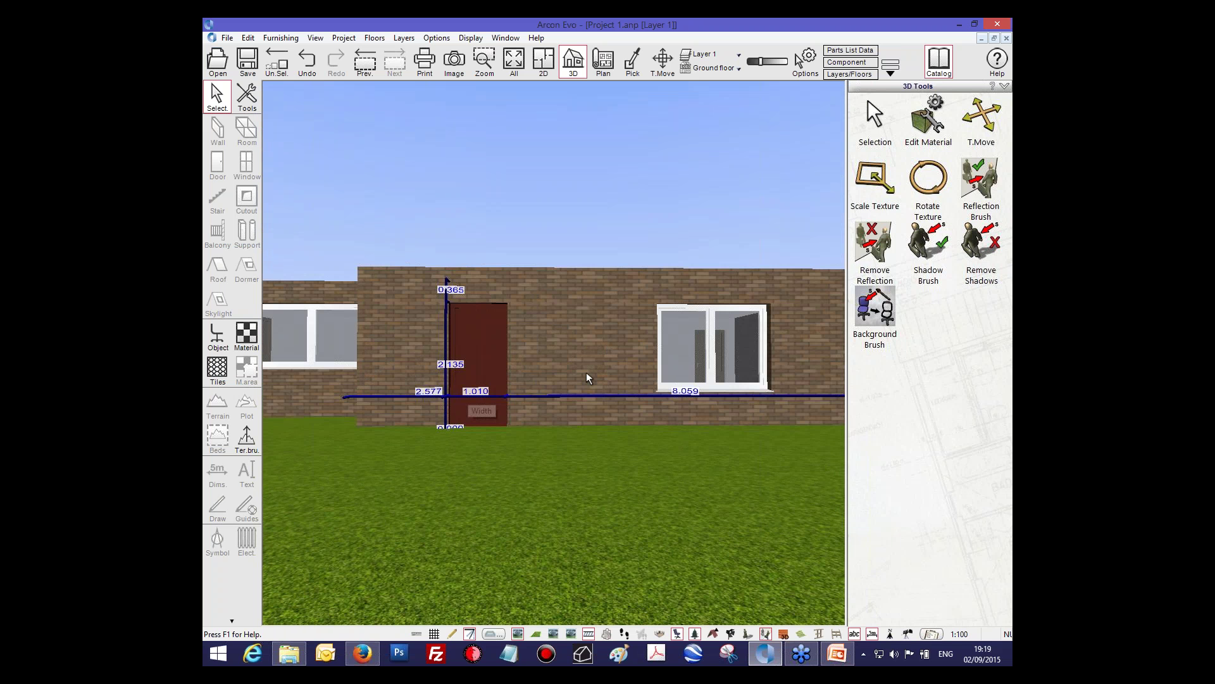
mouse_move(589, 377)
mouse_down()
mouse_move(556, 317)
mouse_move(585, 331)
mouse_move(554, 336)
mouse_move(650, 334)
mouse_move(477, 330)
mouse_move(687, 419)
mouse_move(695, 362)
mouse_move(581, 401)
mouse_move(845, 300)
mouse_move(596, 539)
mouse_move(528, 309)
mouse_move(593, 378)
mouse_up()
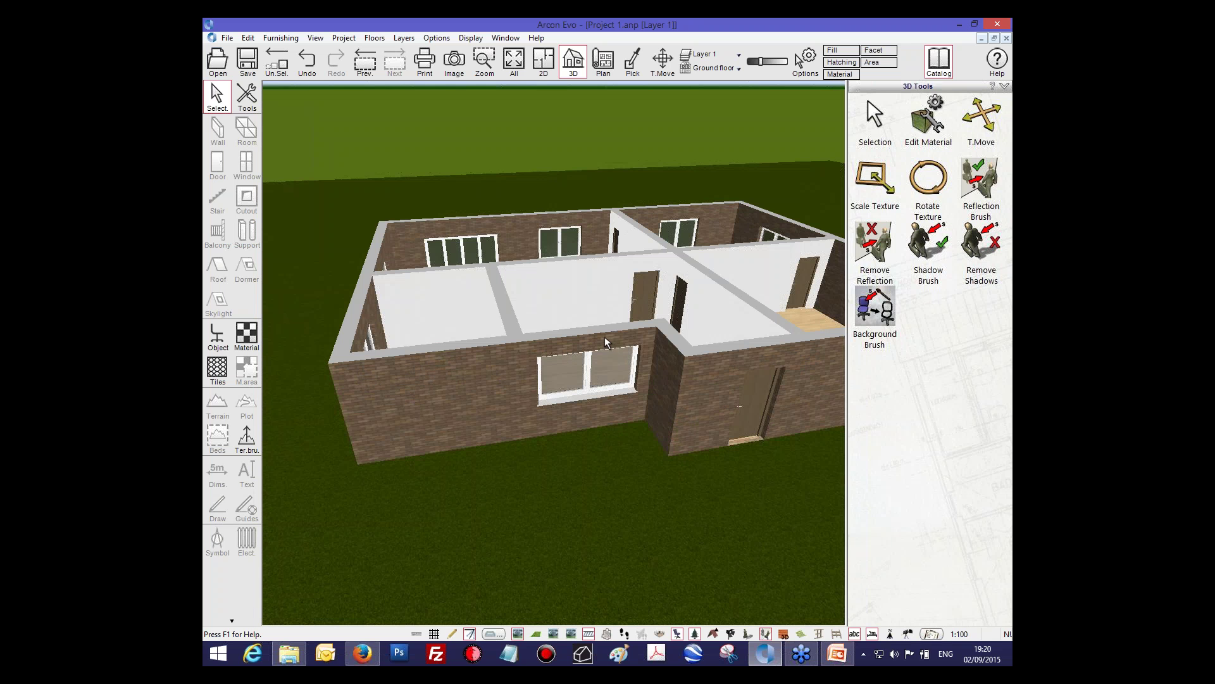
drag(604, 341, 611, 423)
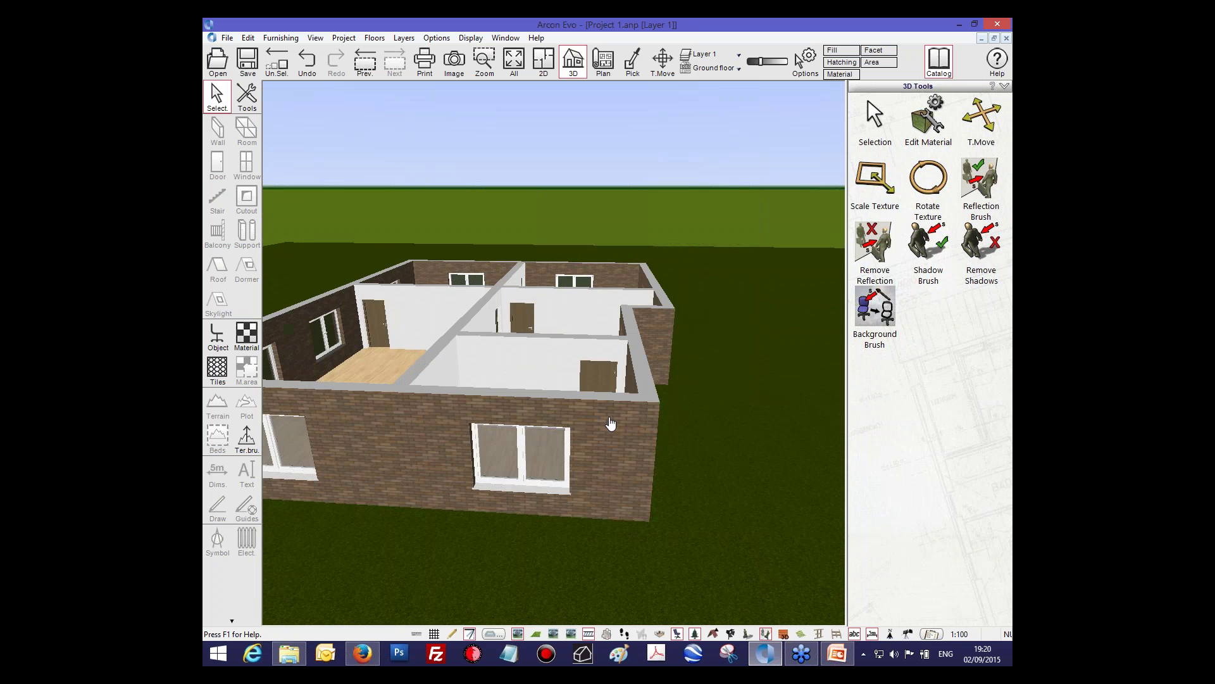
Step: Return to the 2D plan and examine the in-line measurements of the door between the Kitchen / Diner and the Hall
key(F12)
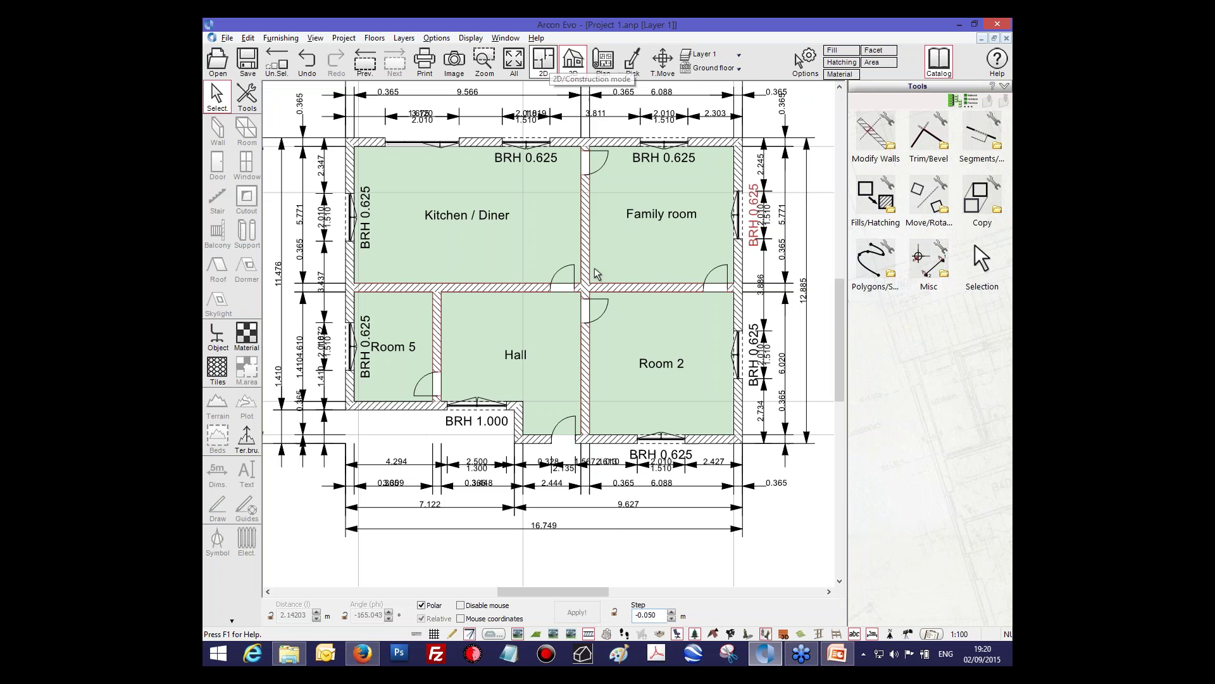
scroll(593, 294, up, 3)
click(556, 295)
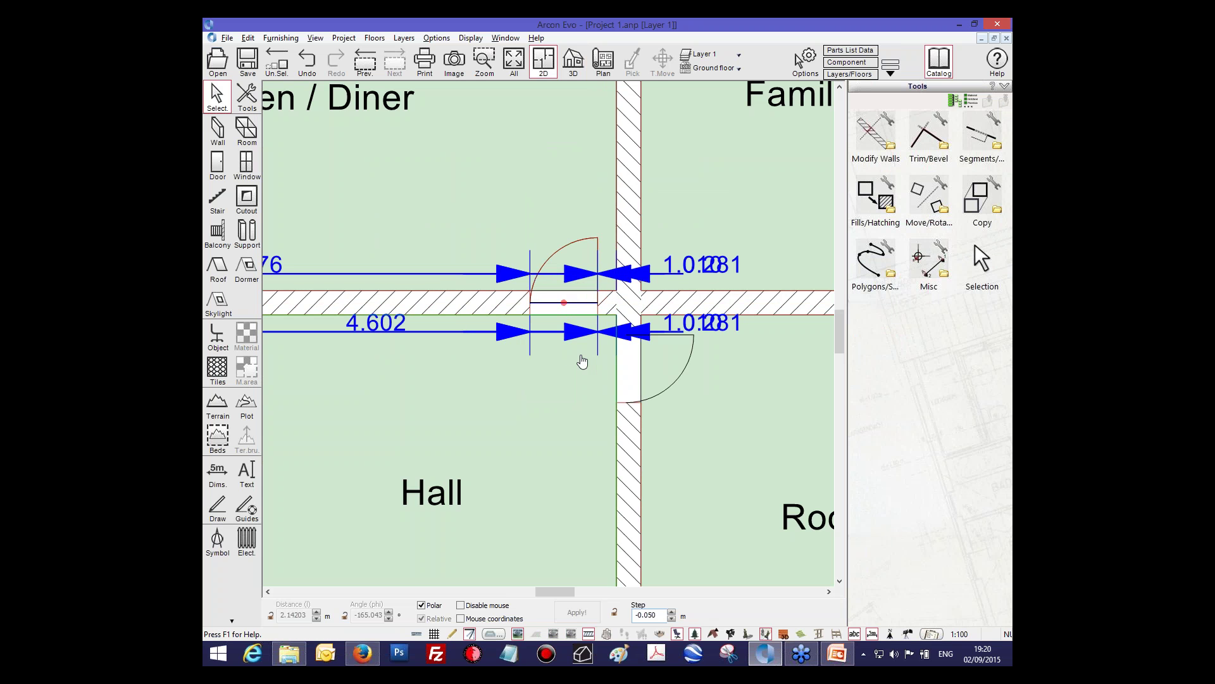
middle_drag(587, 367, 552, 326)
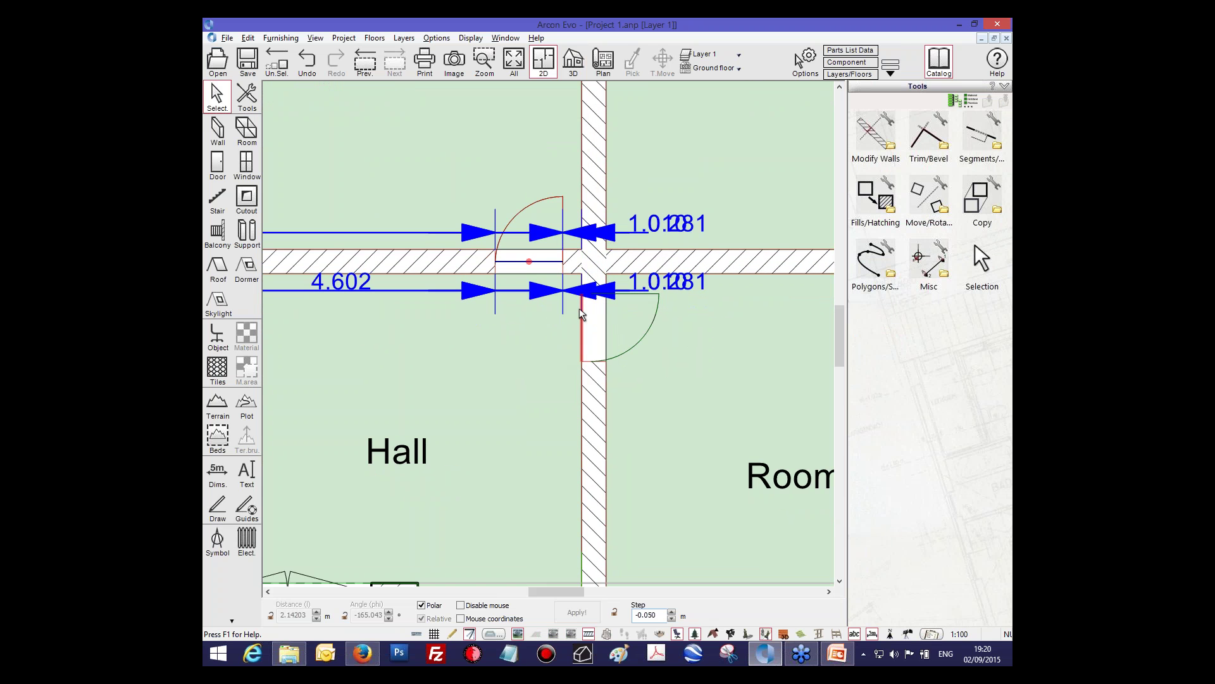
scroll(580, 315, down, 2)
scroll(580, 315, down, 2)
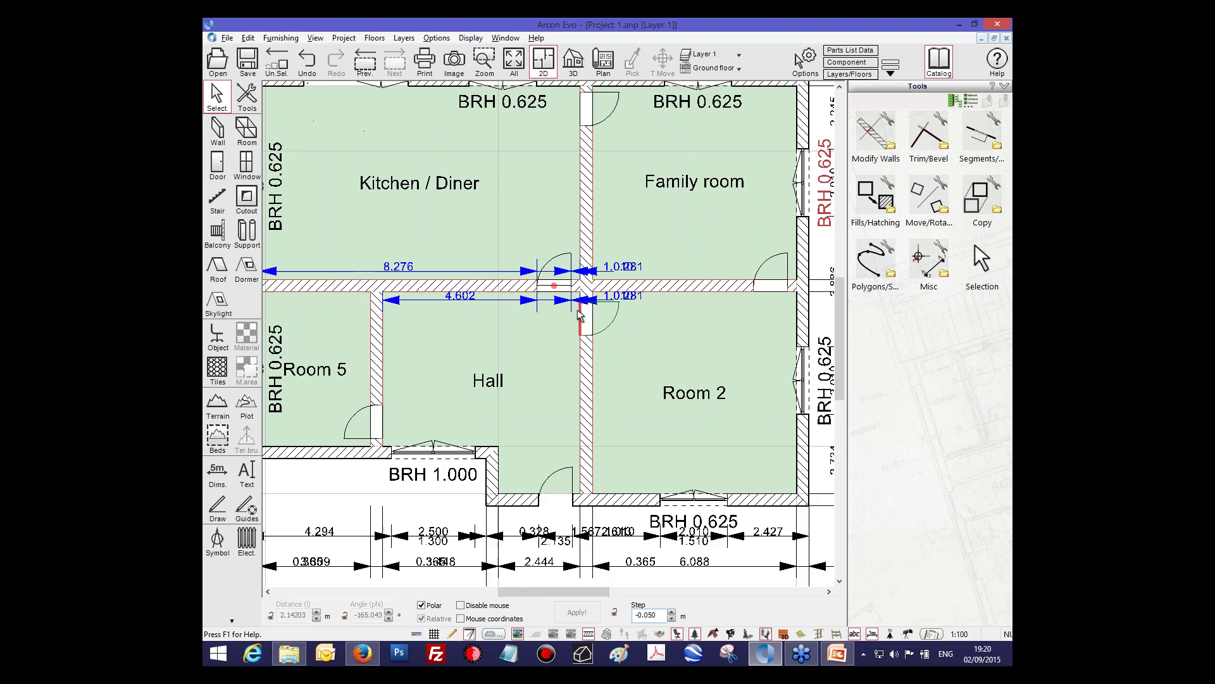
scroll(645, 107, down, 1)
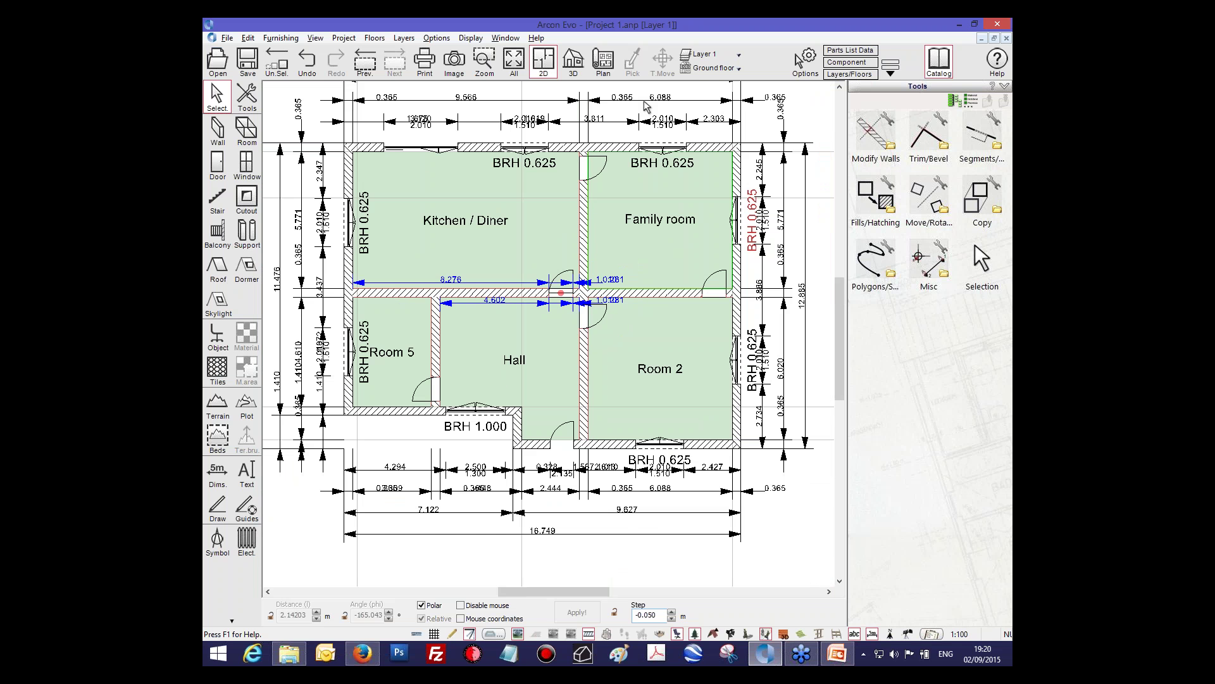
Step: Delete all dimension lines around the floor plan, keeping the automatic text displayed
middle_drag(644, 294, 634, 356)
click(629, 163)
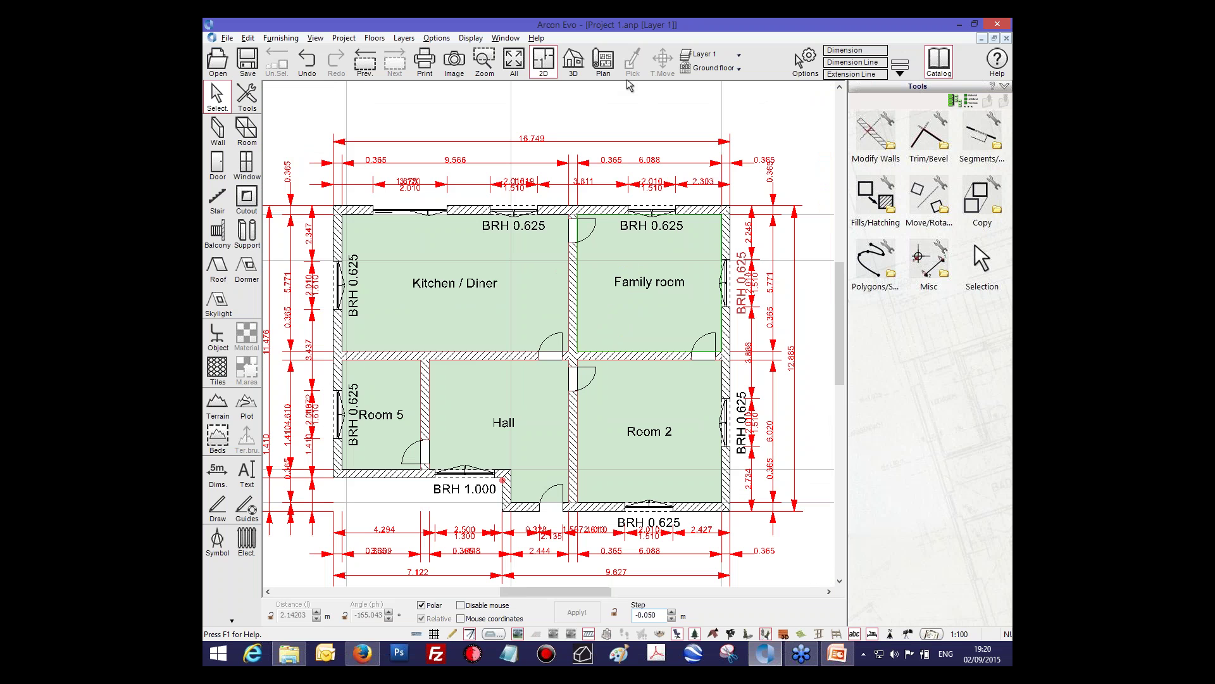
key(Delete)
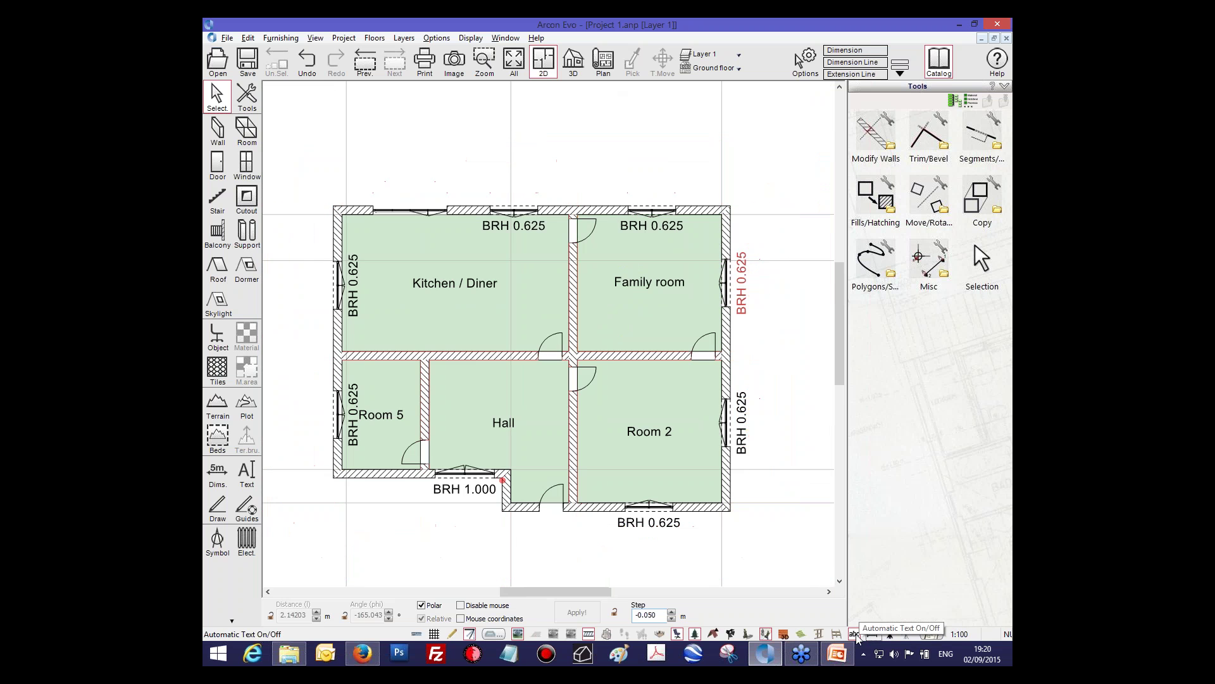
click(854, 634)
click(854, 633)
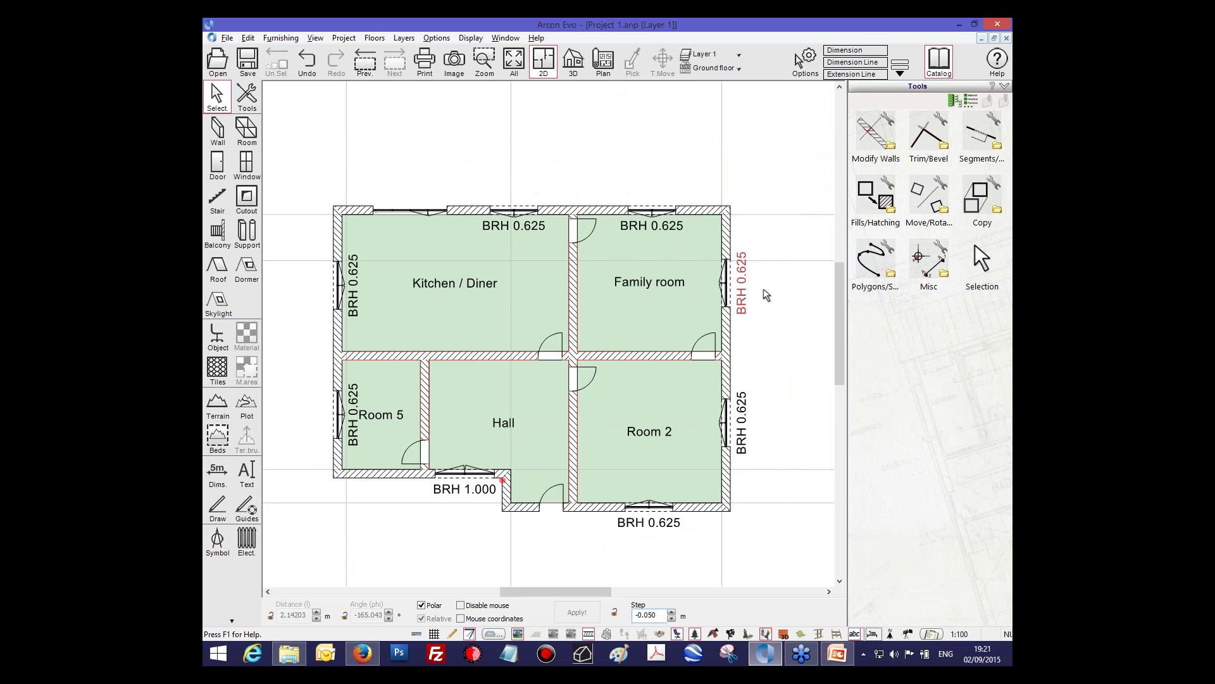
Step: Open the component settings of the window in the Family room's right-hand outer wall
scroll(771, 343, down, 1)
scroll(771, 342, up, 1)
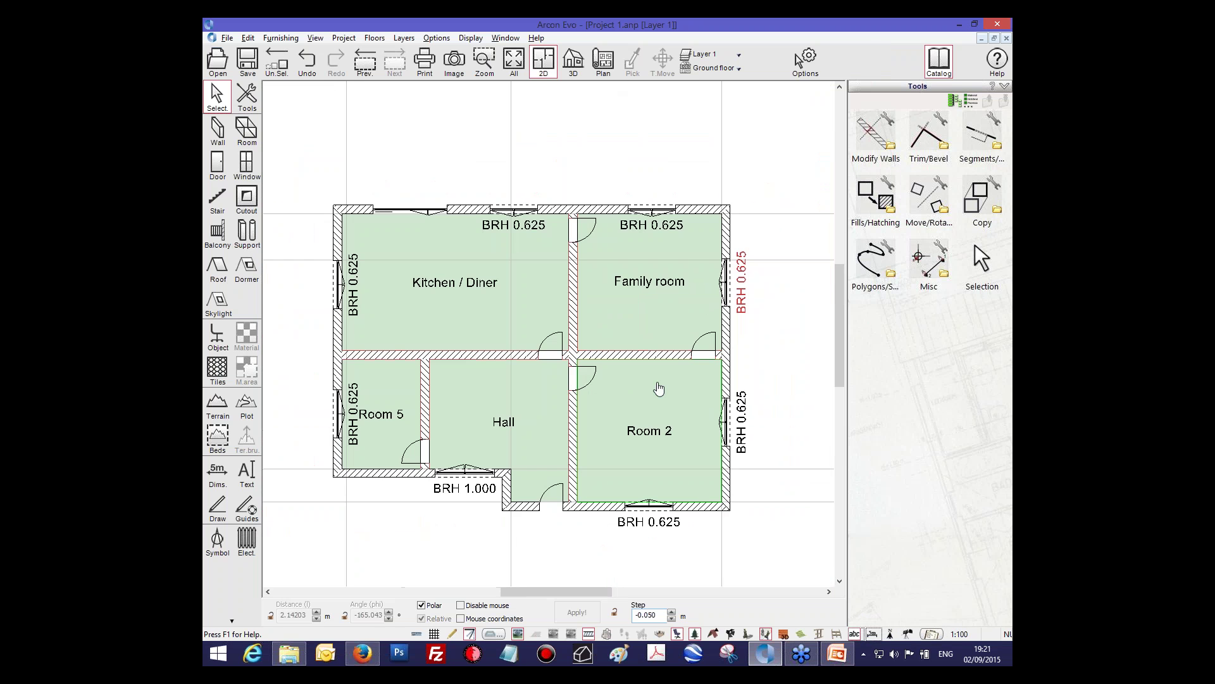
middle_drag(661, 396, 651, 376)
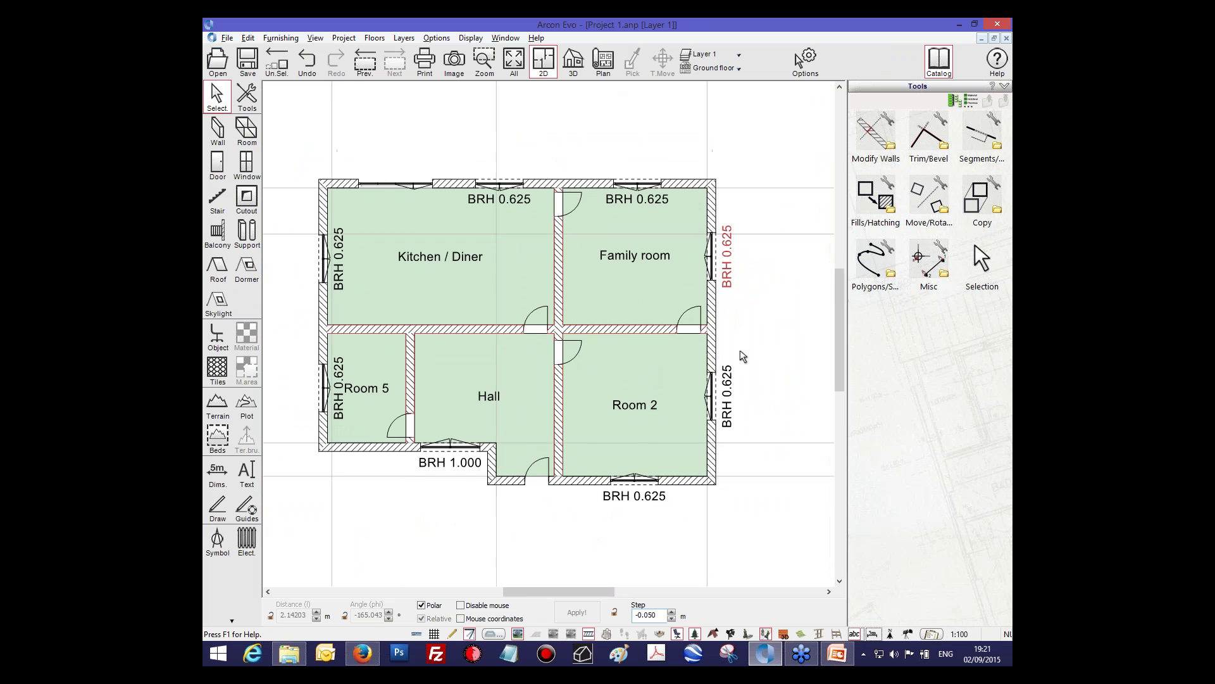
scroll(736, 364, up, 2)
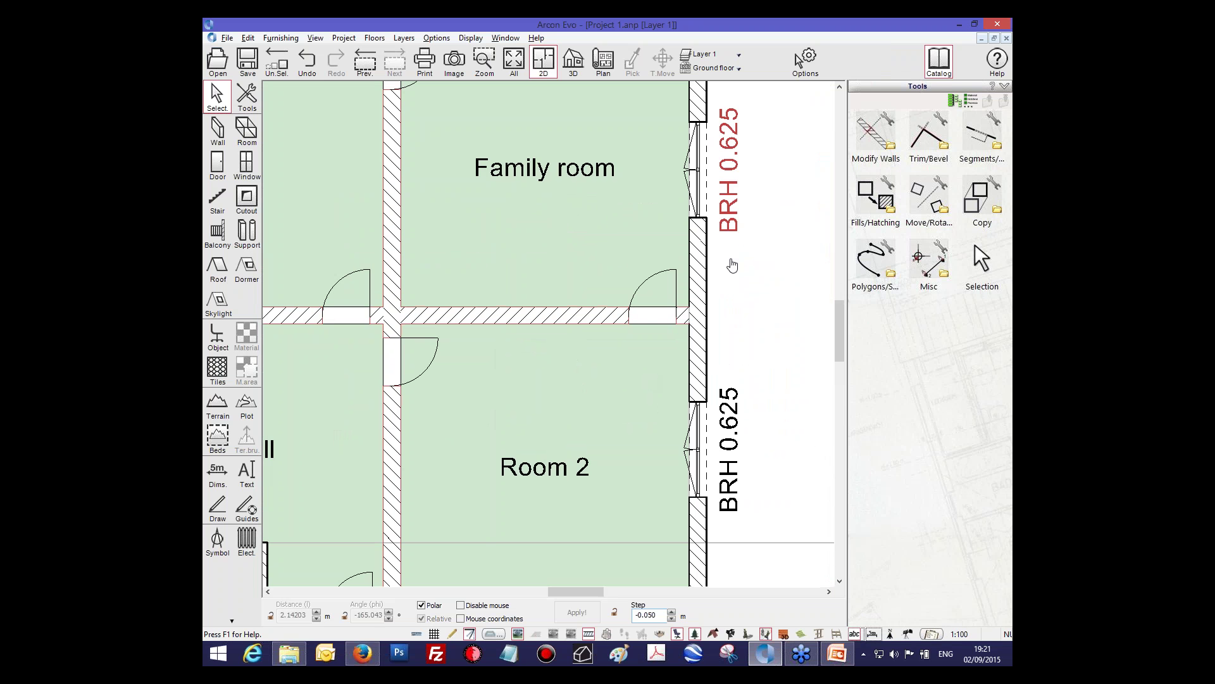
click(589, 246)
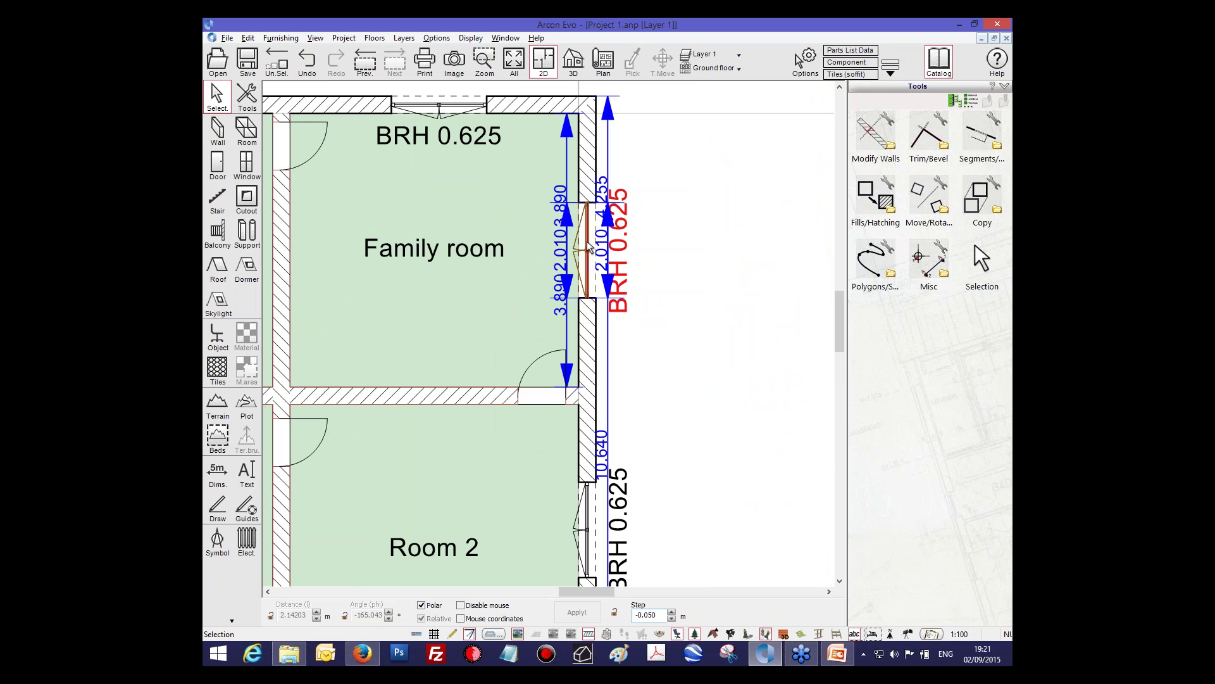
click(850, 65)
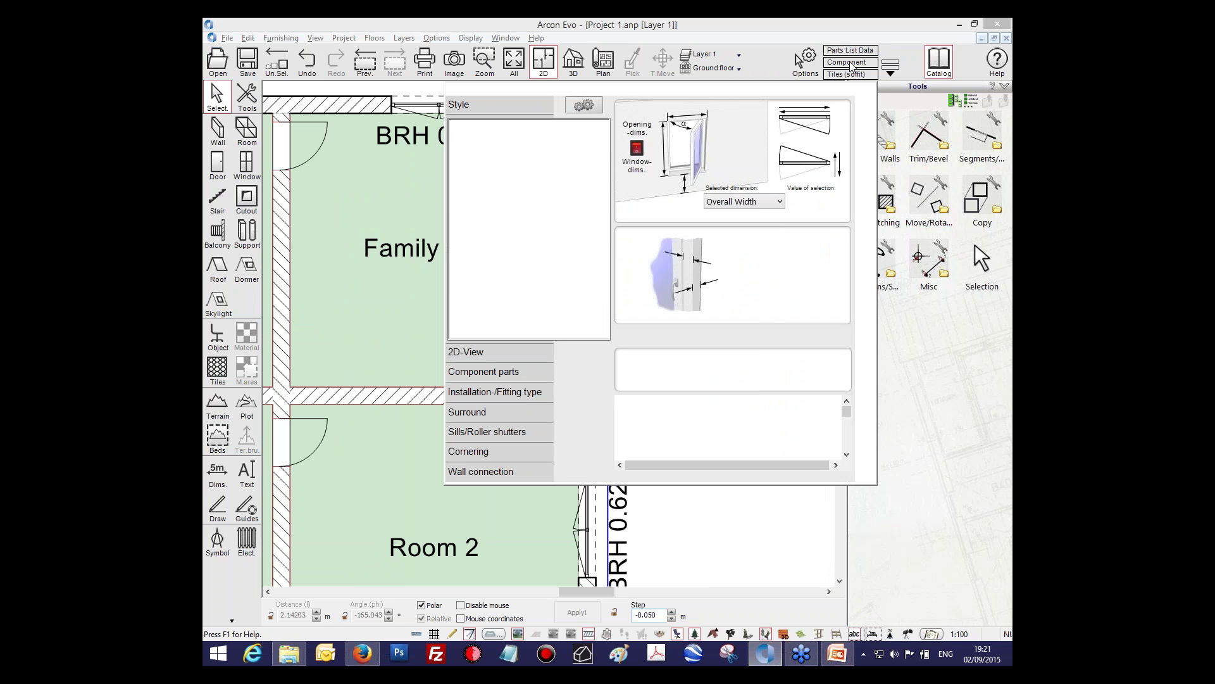
key(Escape)
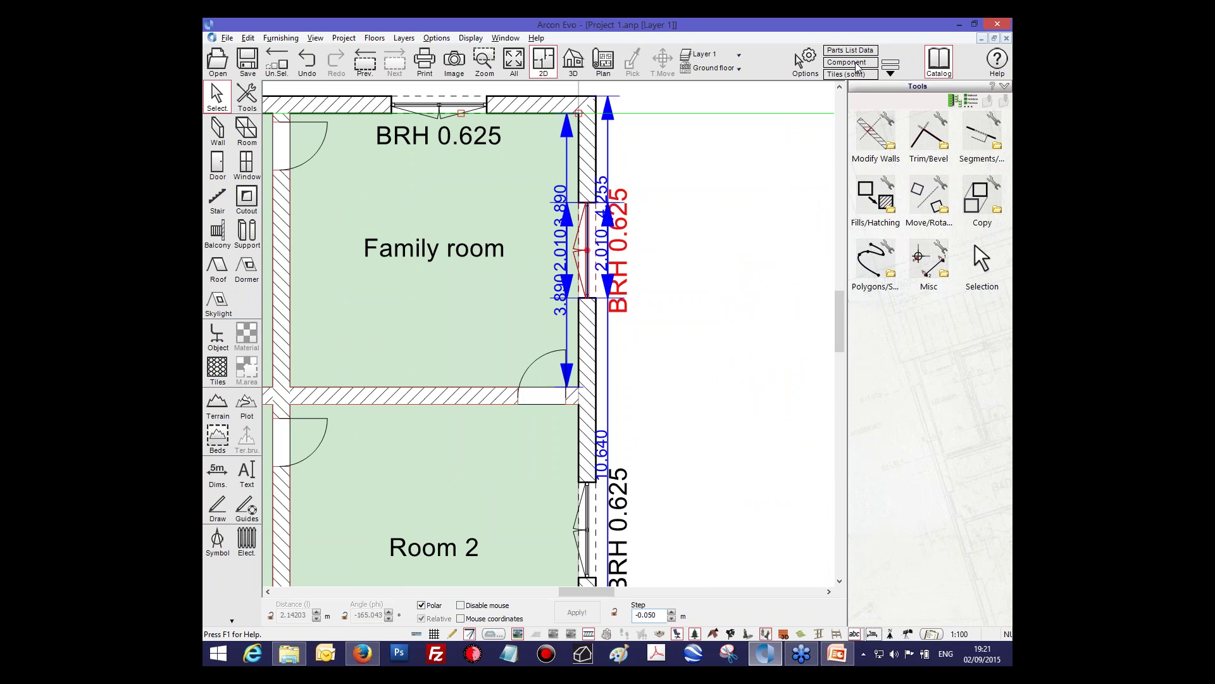
click(850, 64)
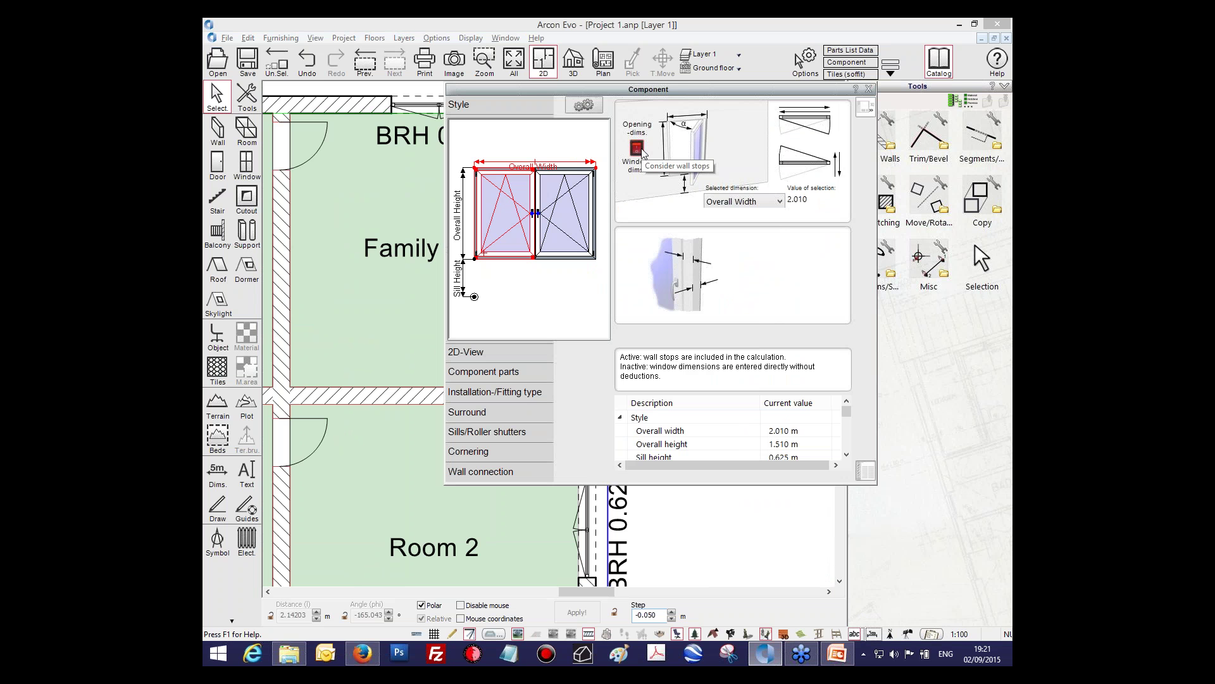
Step: Examine the window's expanded property list, return to the graphical style settings and shift the dialog slightly aside
click(865, 477)
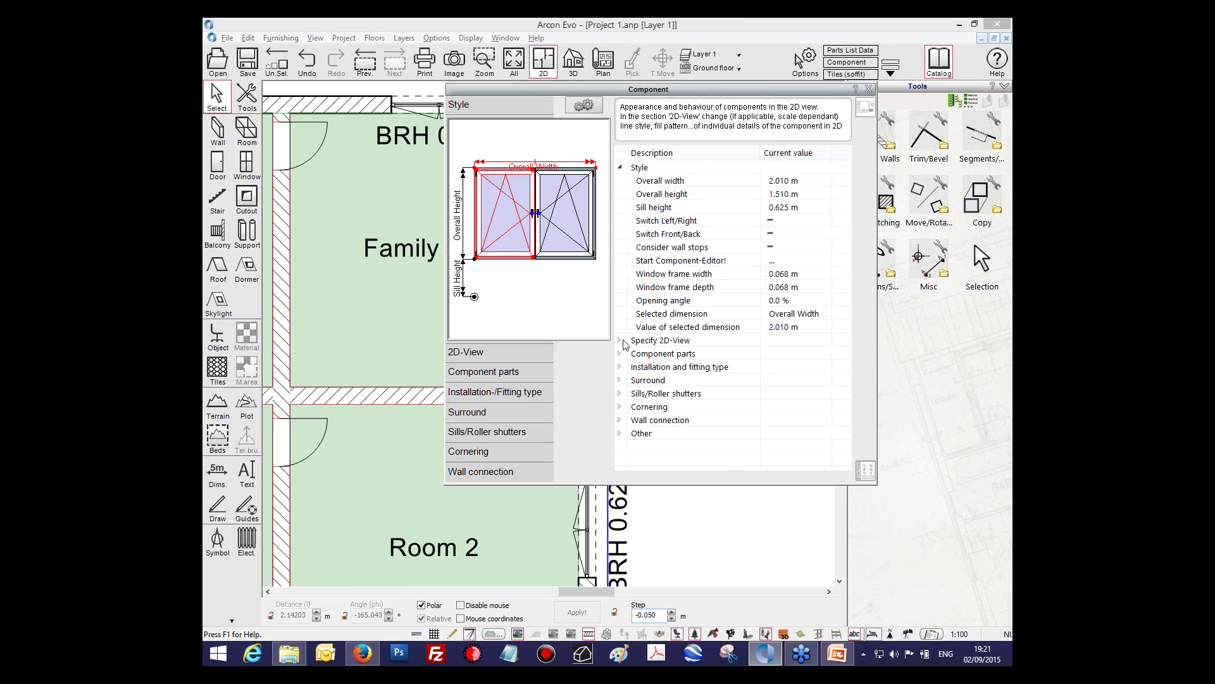
click(866, 470)
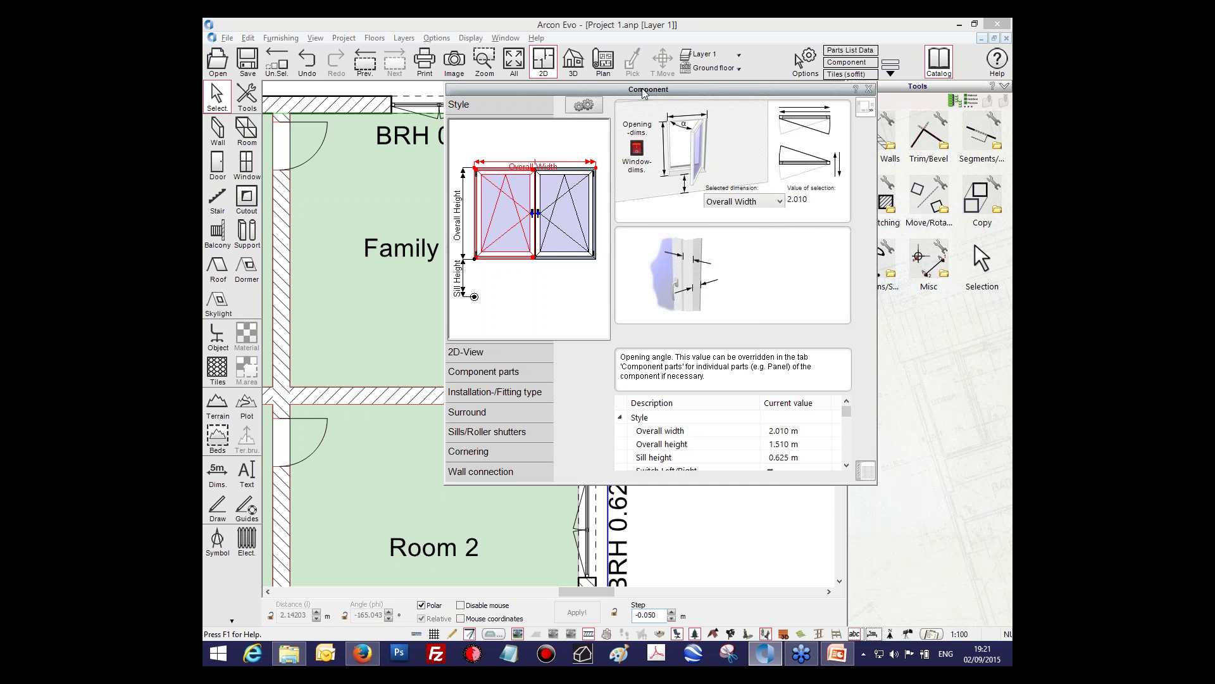
drag(644, 93, 612, 102)
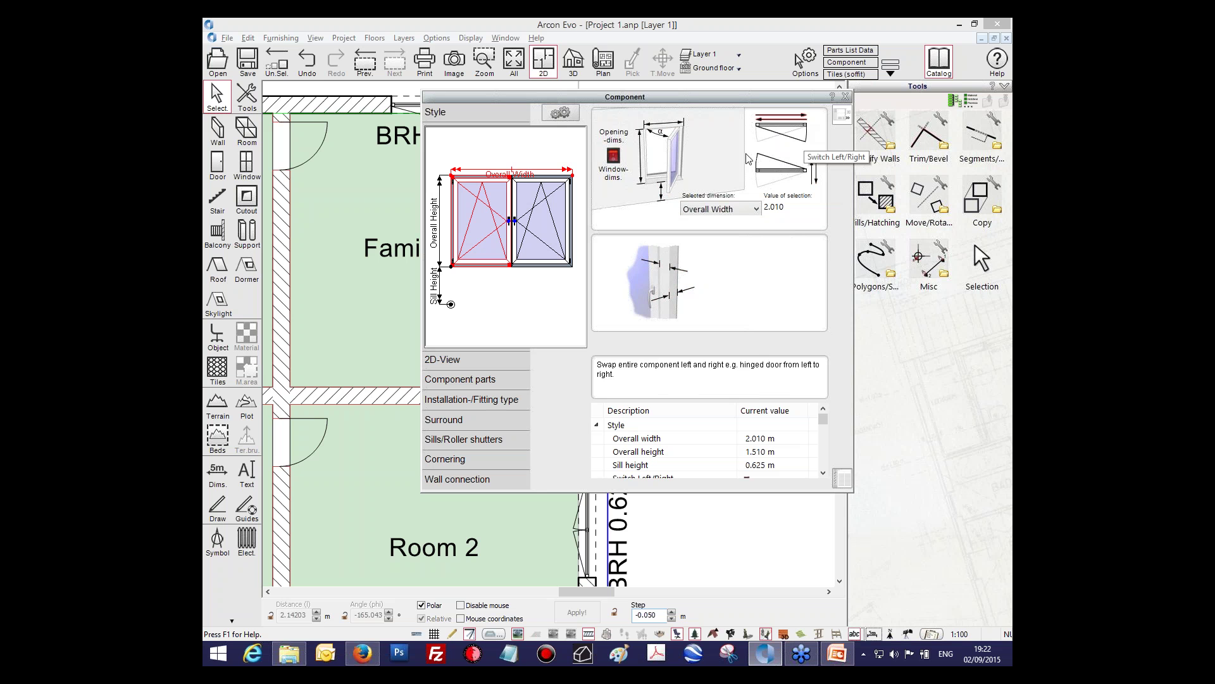
Step: Review the window's 2D-View settings and turn on bar display for its left rectangular sash in the component parts settings
click(483, 369)
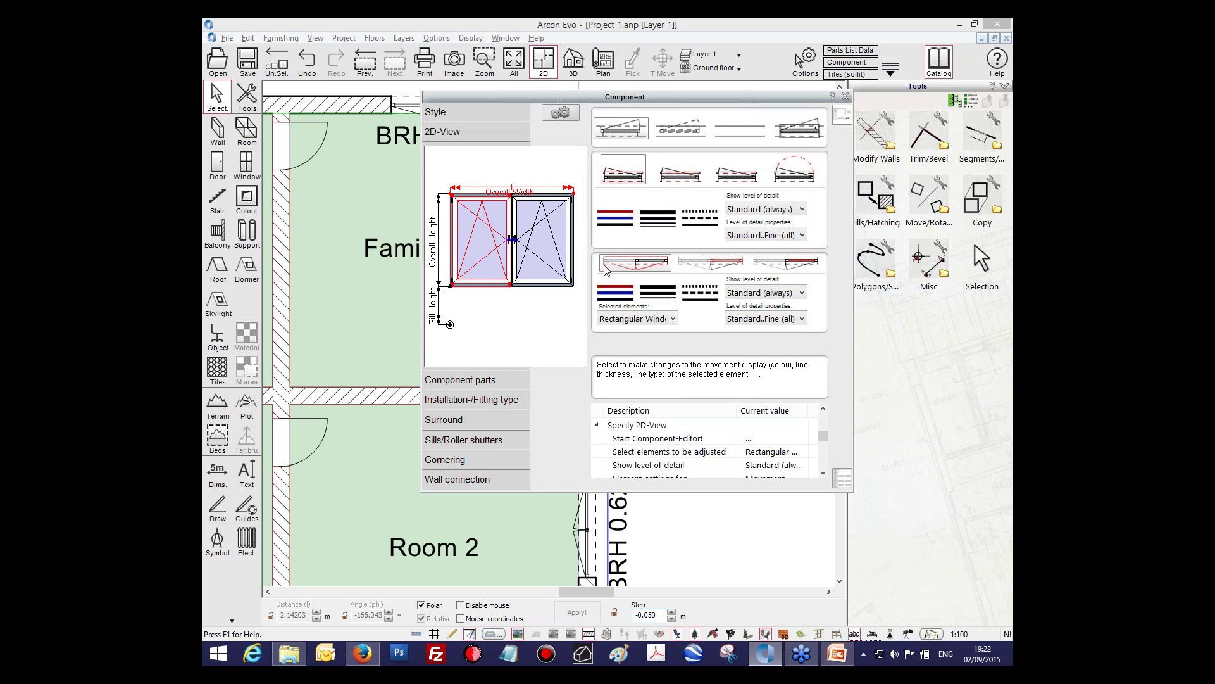
click(484, 383)
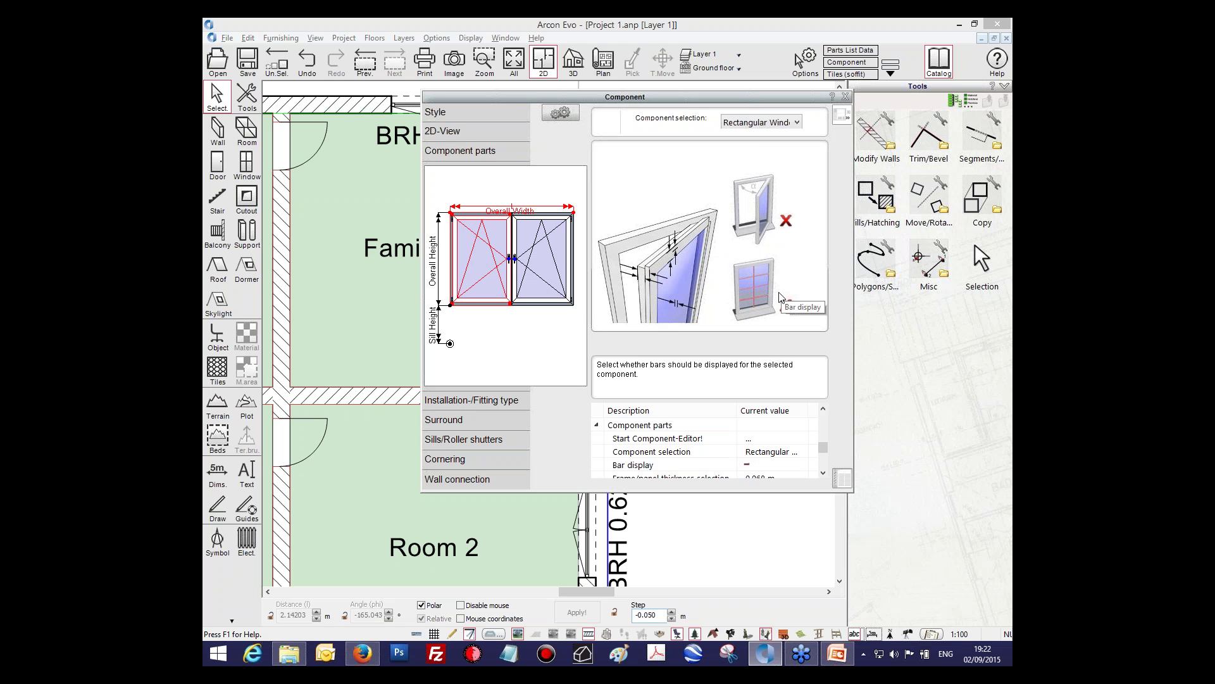
click(786, 306)
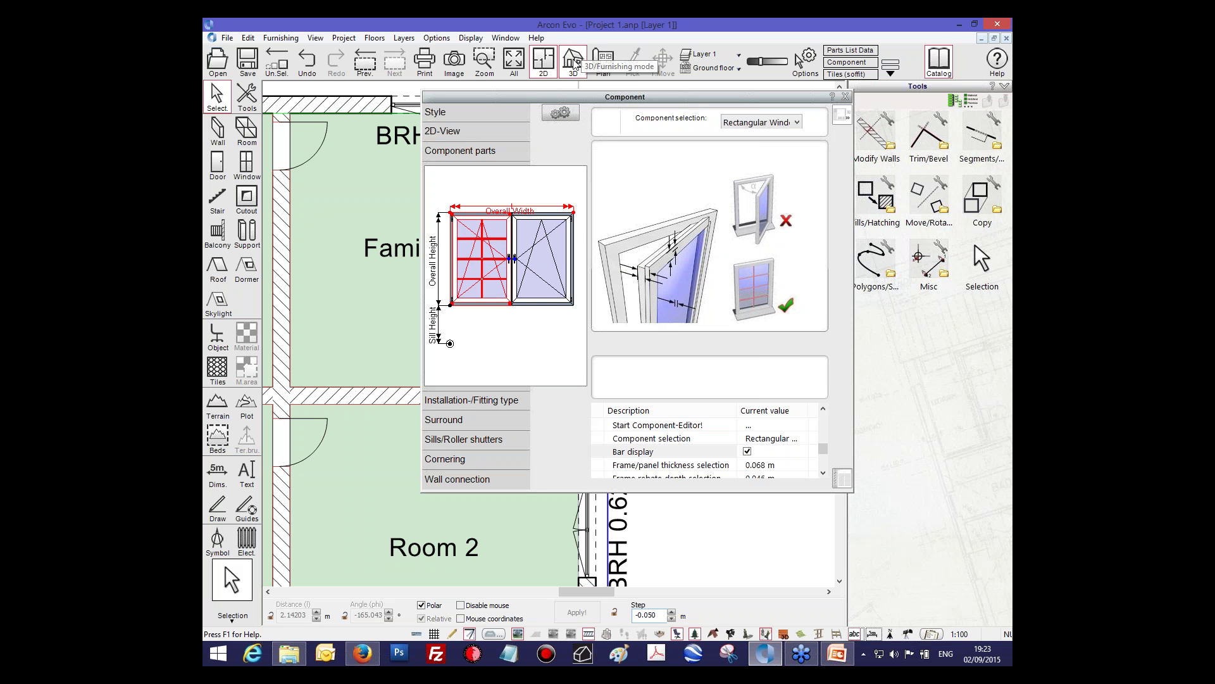
Step: Switch to the 3D view and inspect the Family room window's glazing bars from inside the room
click(574, 61)
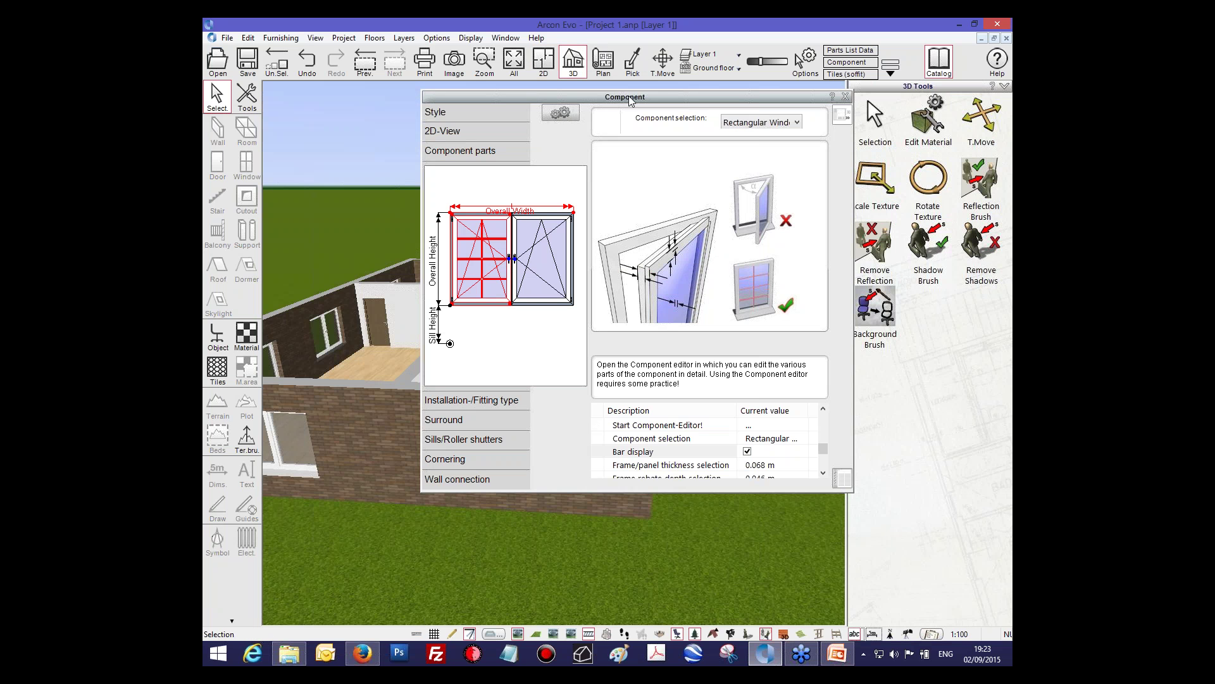
drag(631, 100, 820, 223)
scroll(487, 281, up, 3)
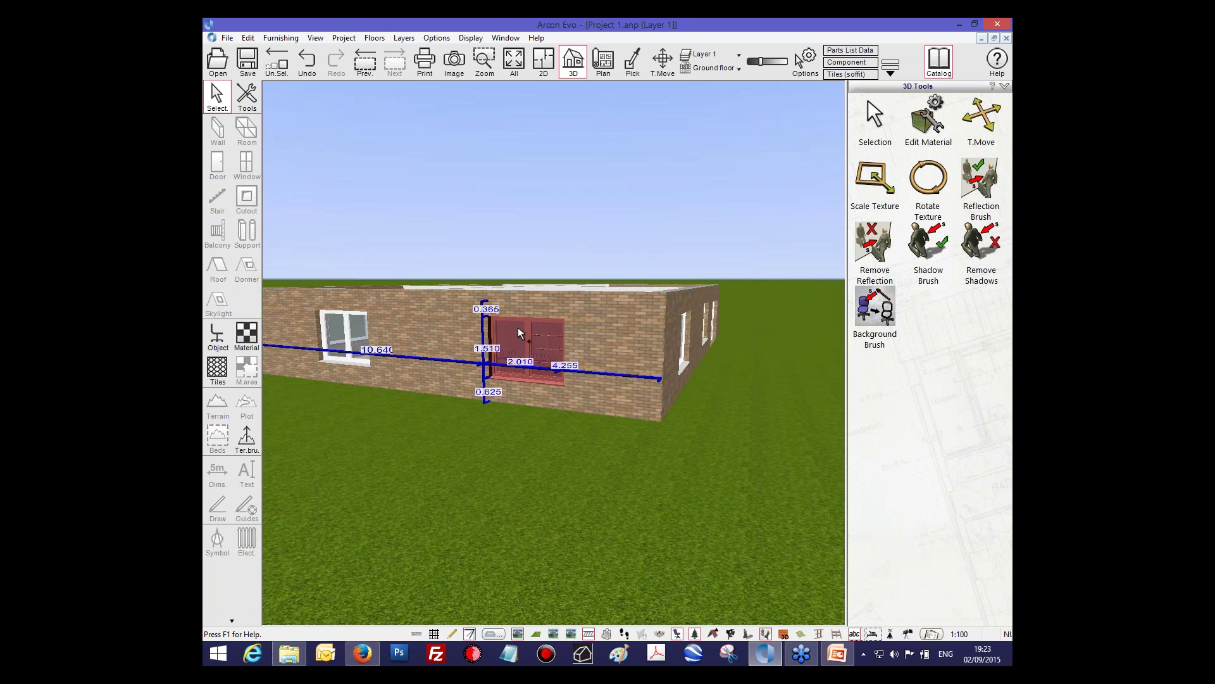
drag(516, 325, 695, 286)
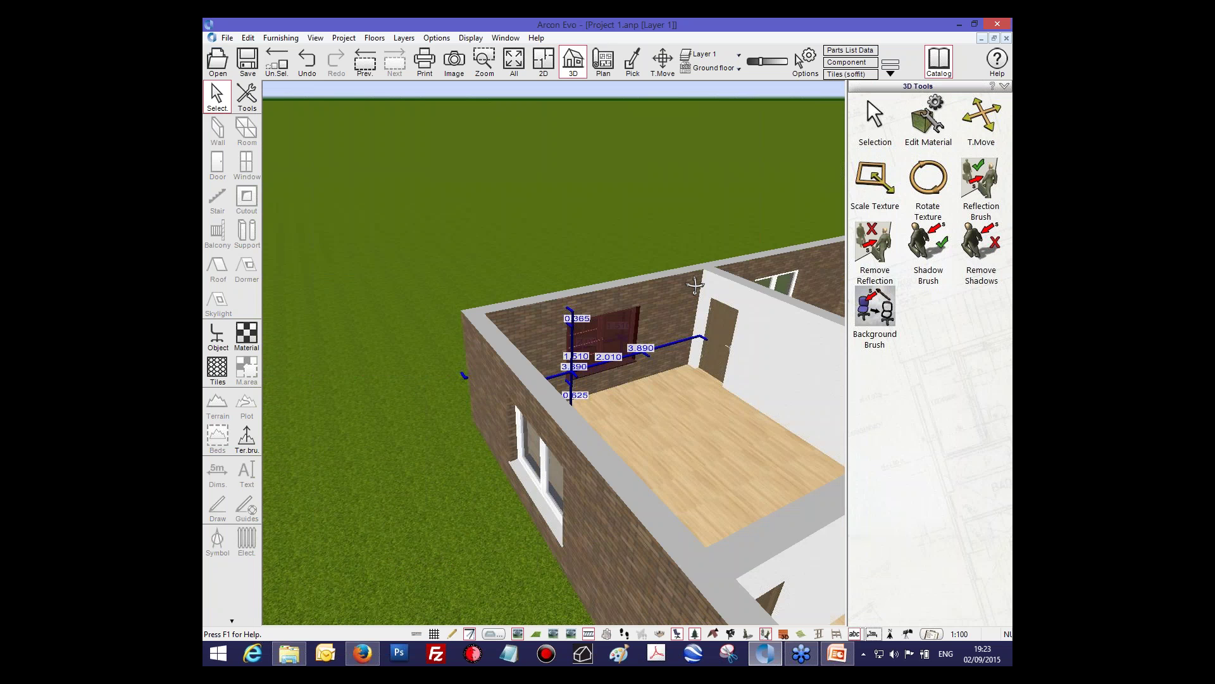
scroll(615, 310, up, 5)
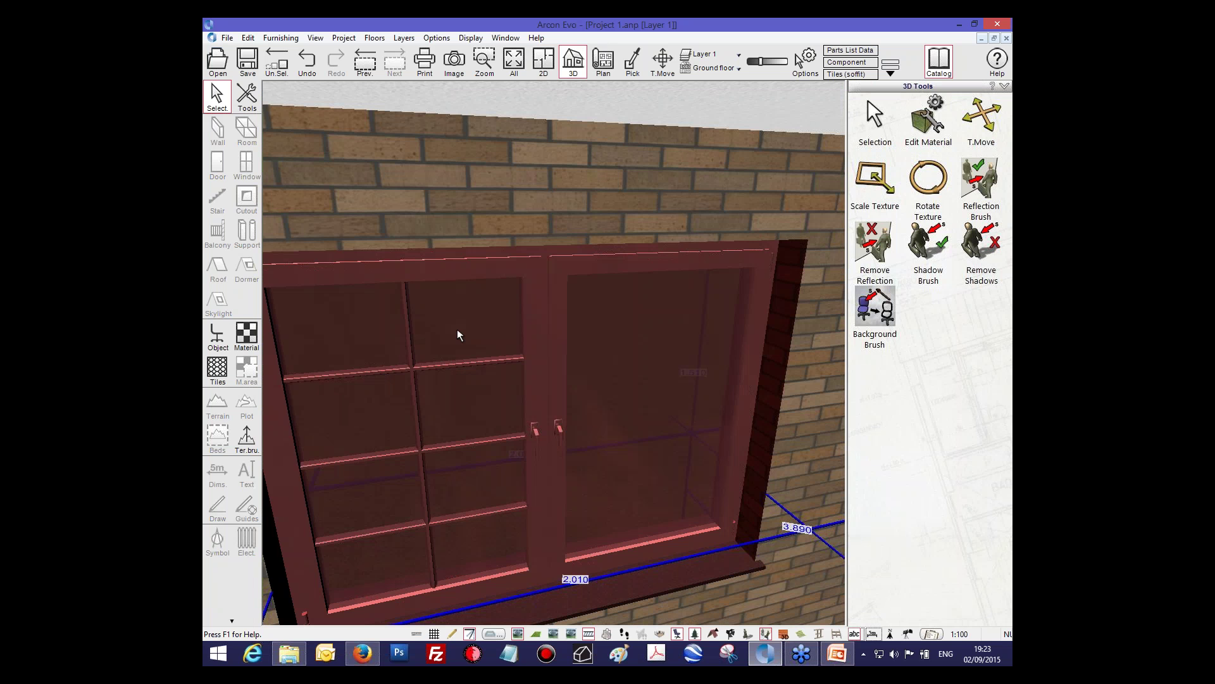
Step: Reopen the window's component settings and turn off bar display for its left sash
scroll(459, 335, down, 5)
click(846, 62)
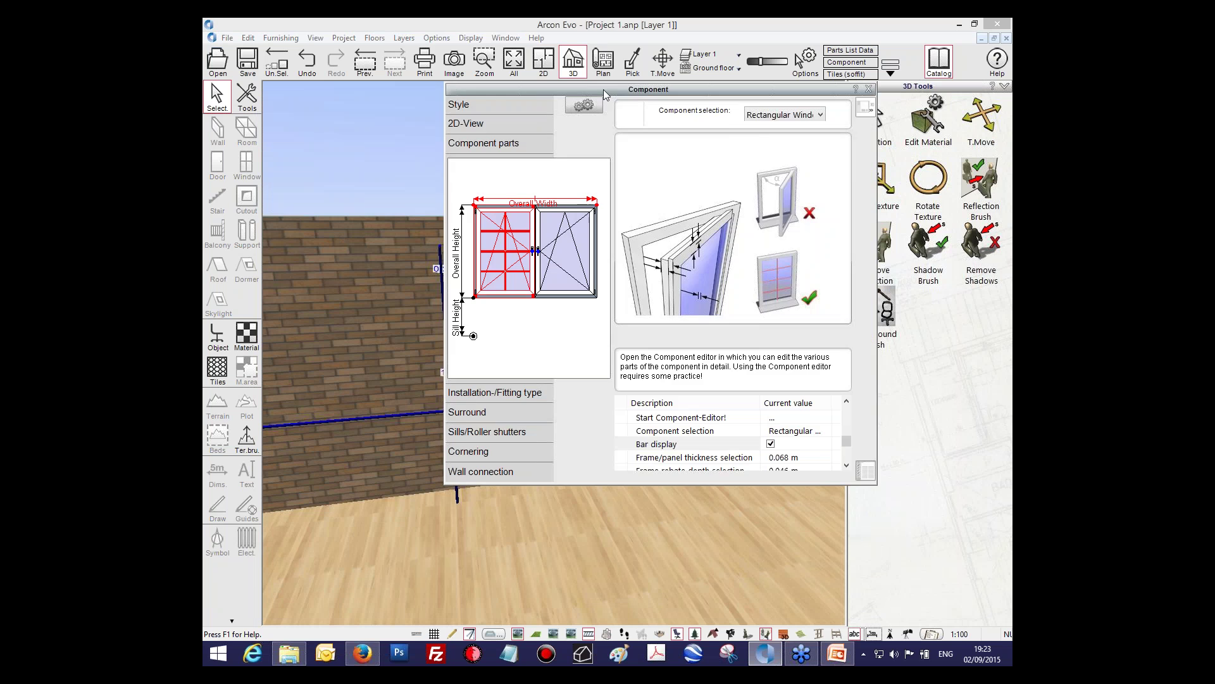
drag(602, 89, 764, 115)
click(931, 470)
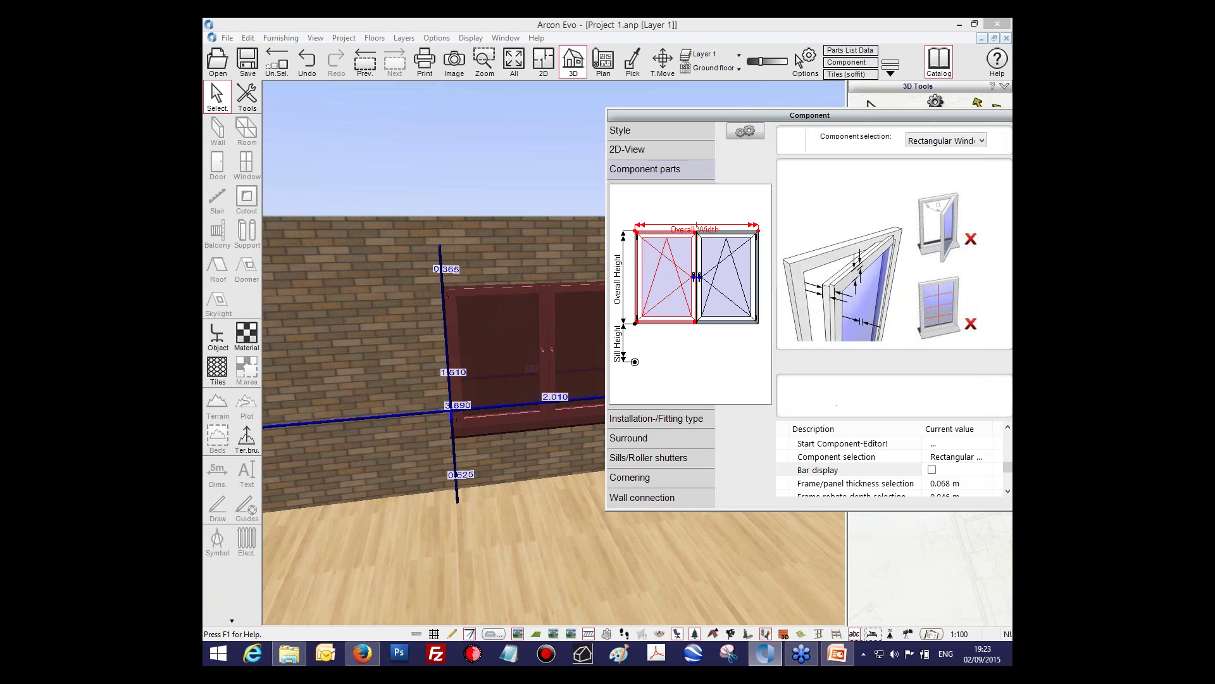
click(541, 153)
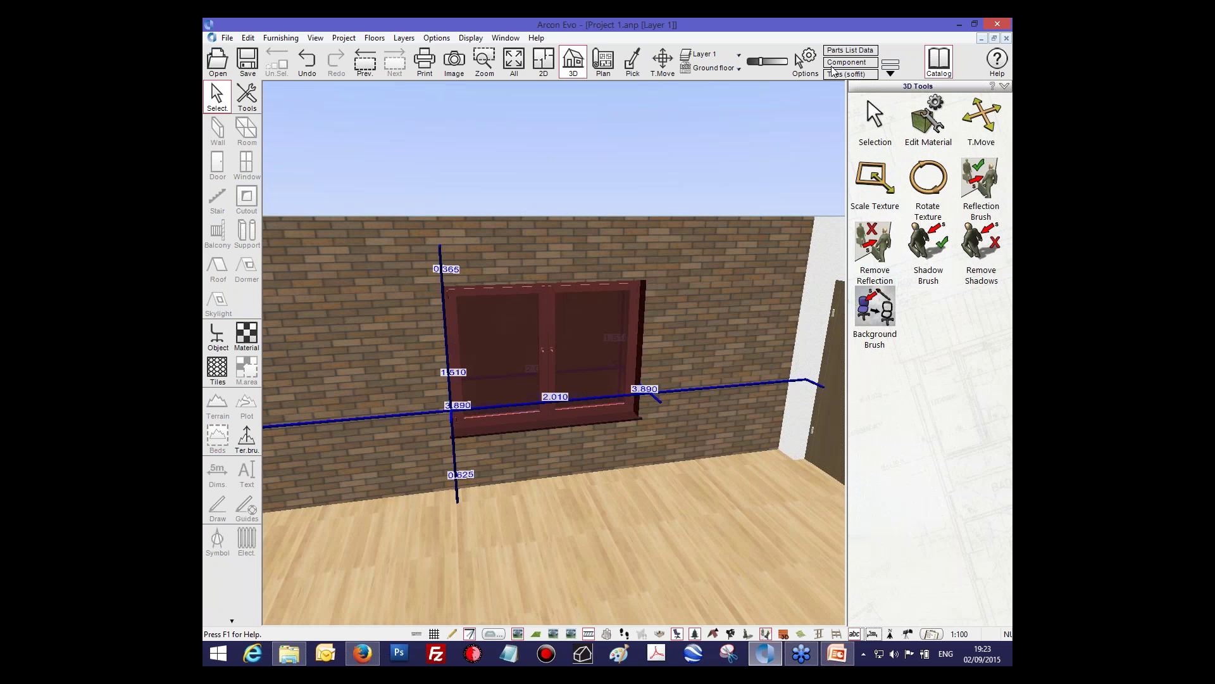
Step: Reopen the window's component settings, keep the dialog clear of the window and review its installation and fitting type options
click(856, 65)
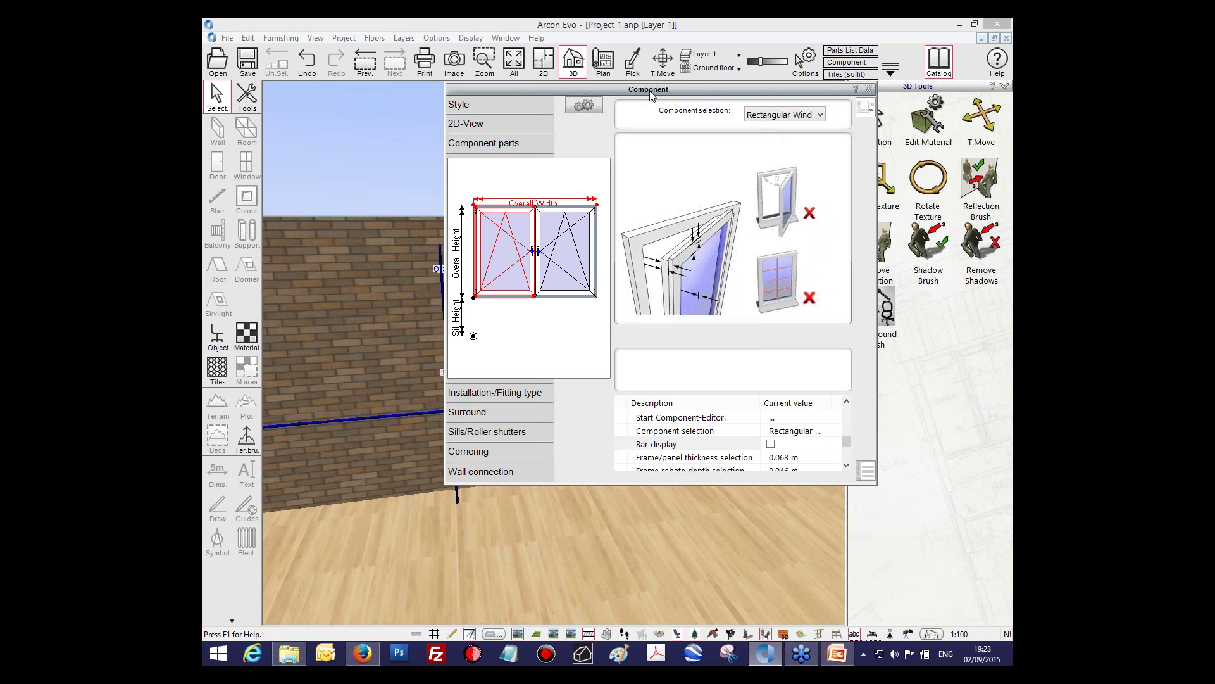
drag(651, 95, 862, 94)
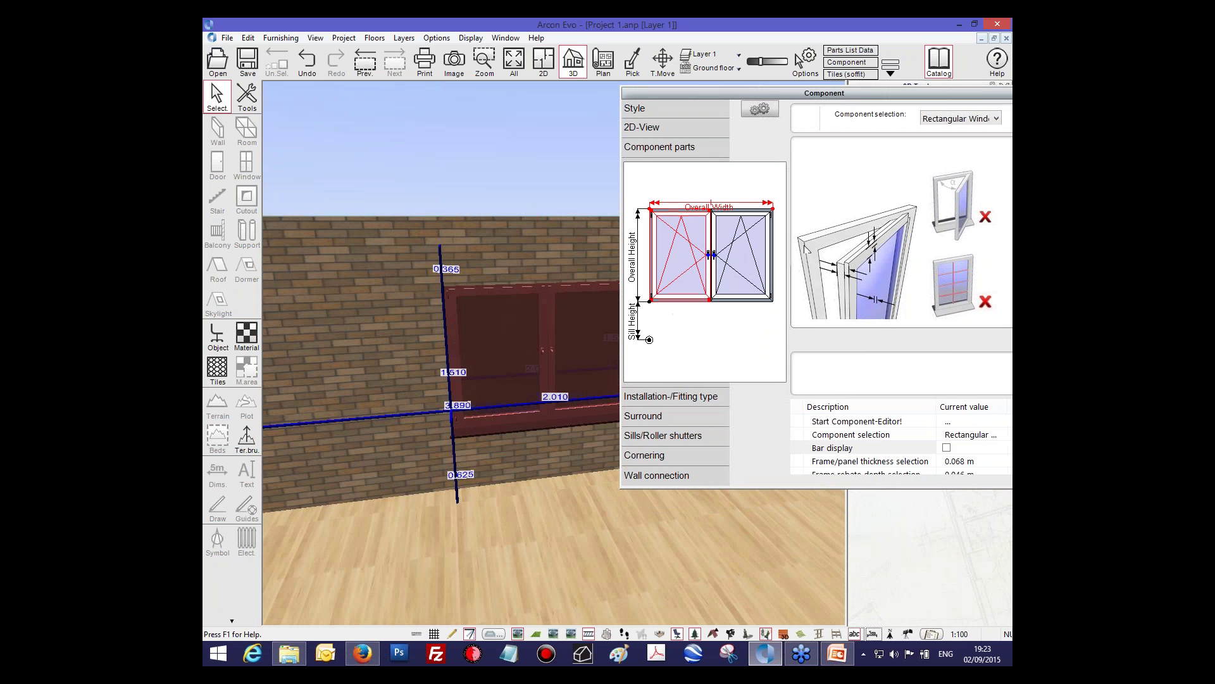
click(671, 396)
drag(801, 98, 762, 64)
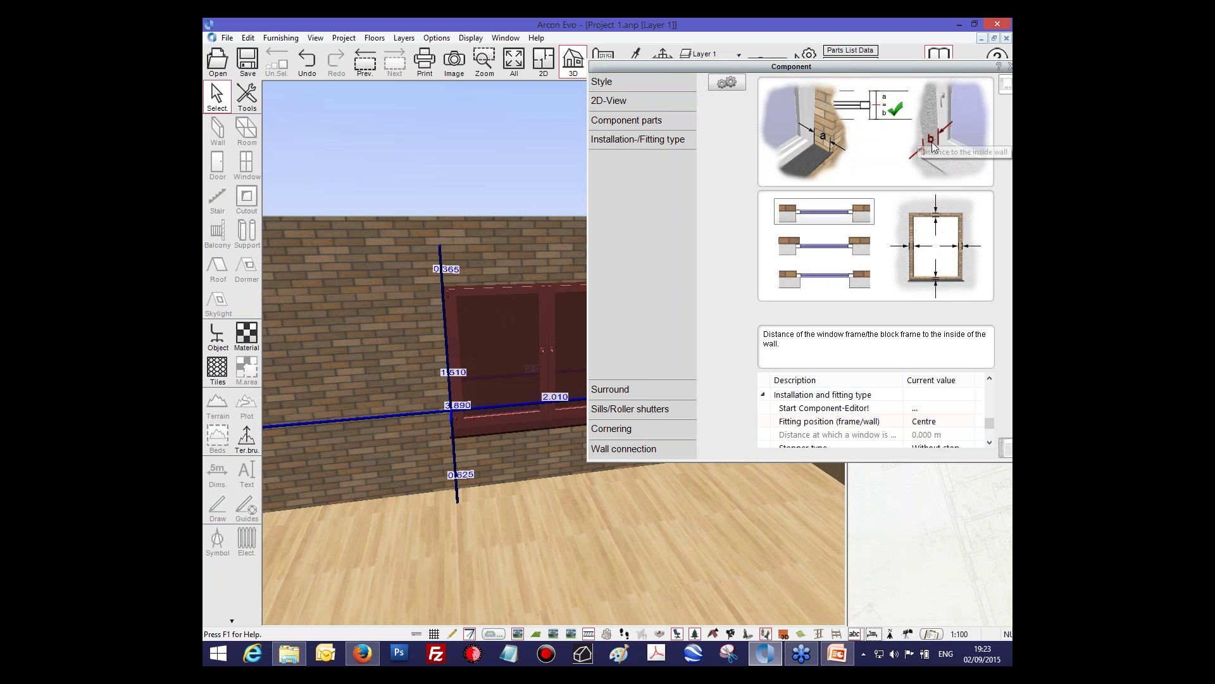
Step: Create surrounds for both the inside and the outside of the window
click(626, 391)
click(673, 315)
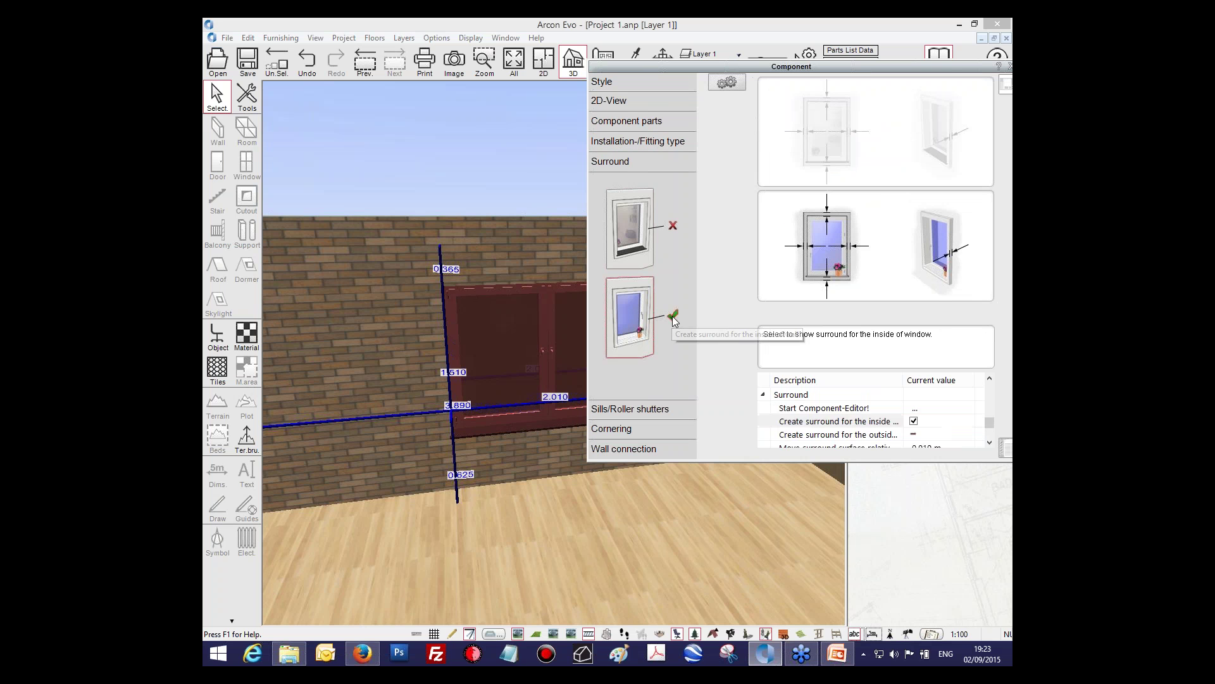
click(673, 226)
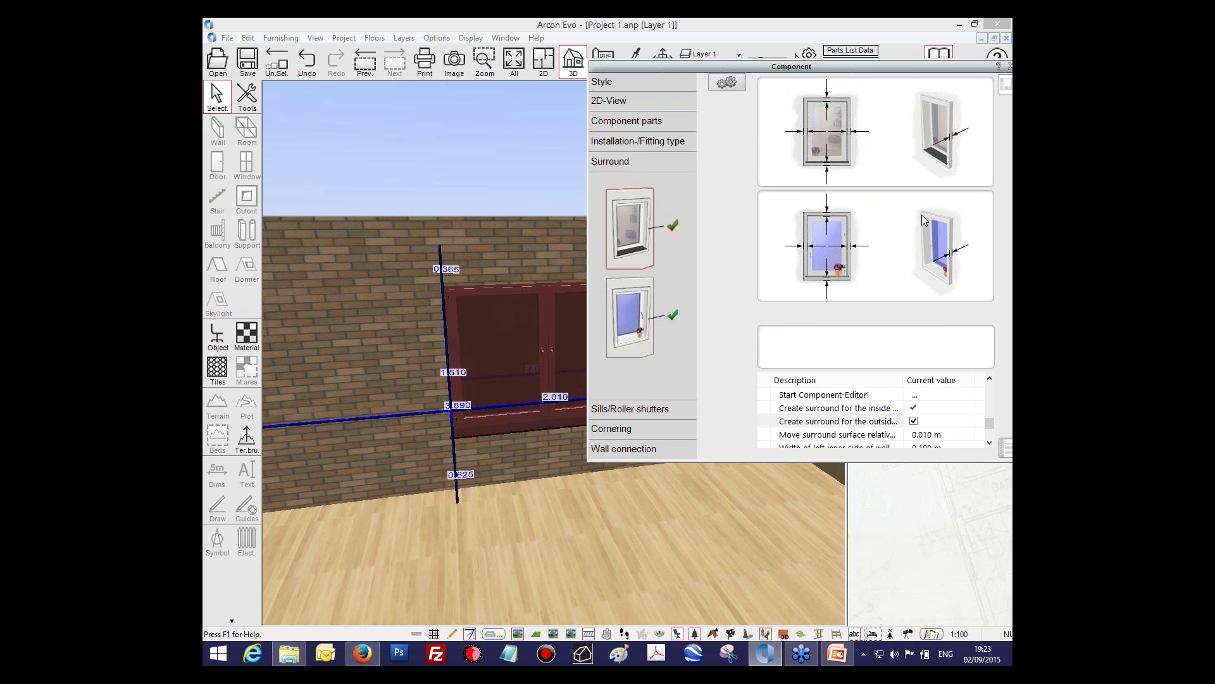
Step: Turn on the roller shutter box for the window and review its position and spacing options
click(619, 410)
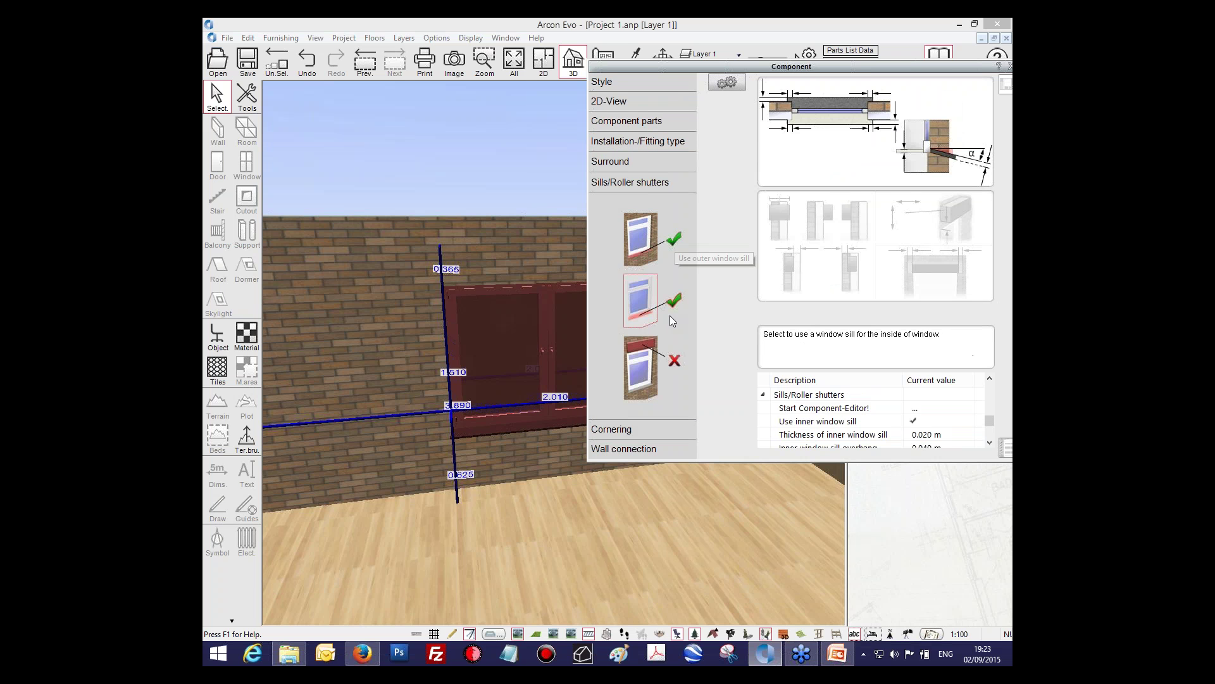
click(675, 361)
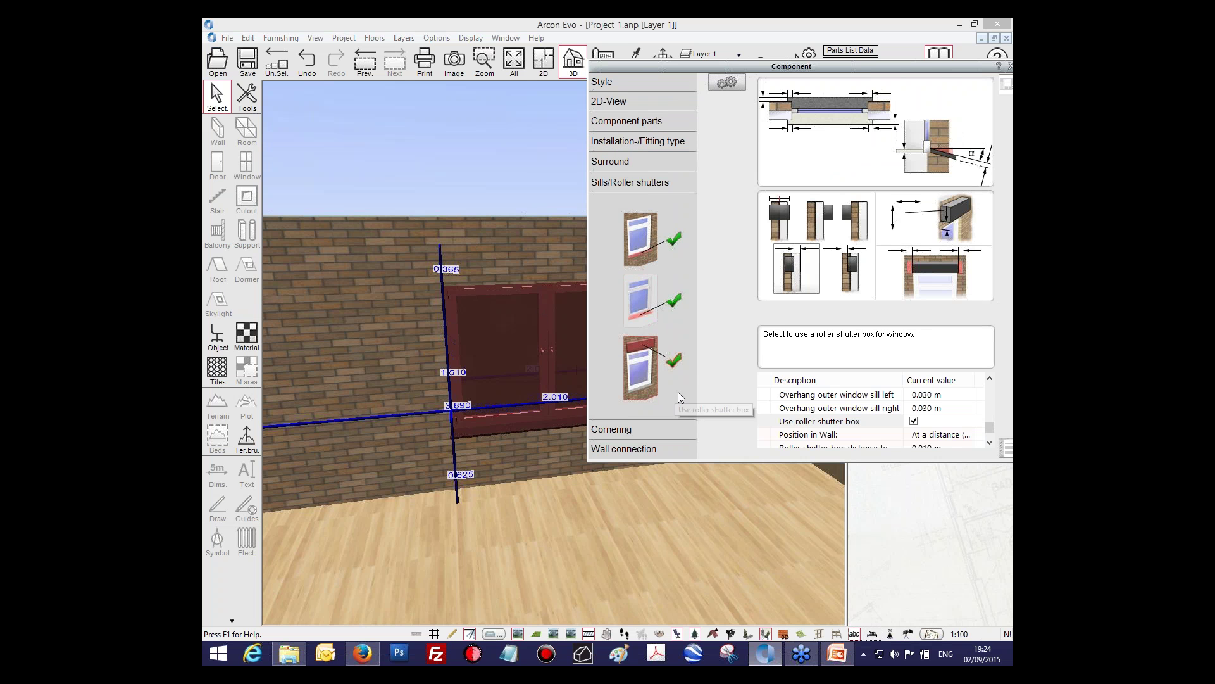
click(652, 367)
click(674, 361)
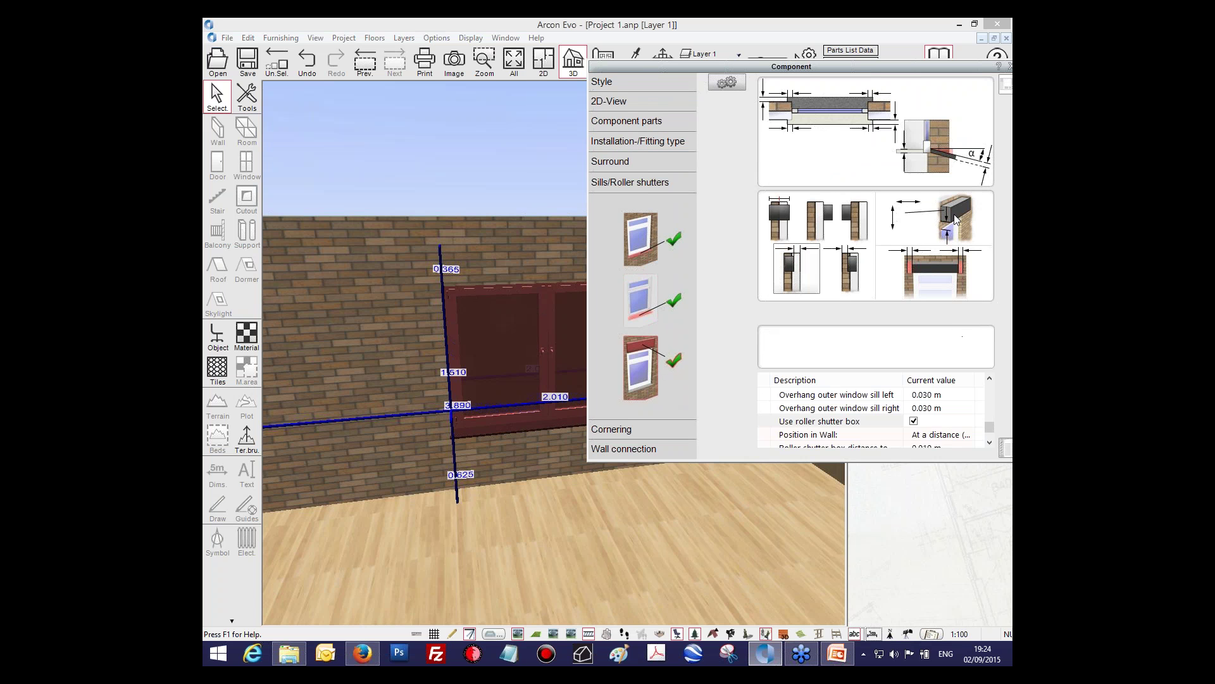
mouse_move(947, 219)
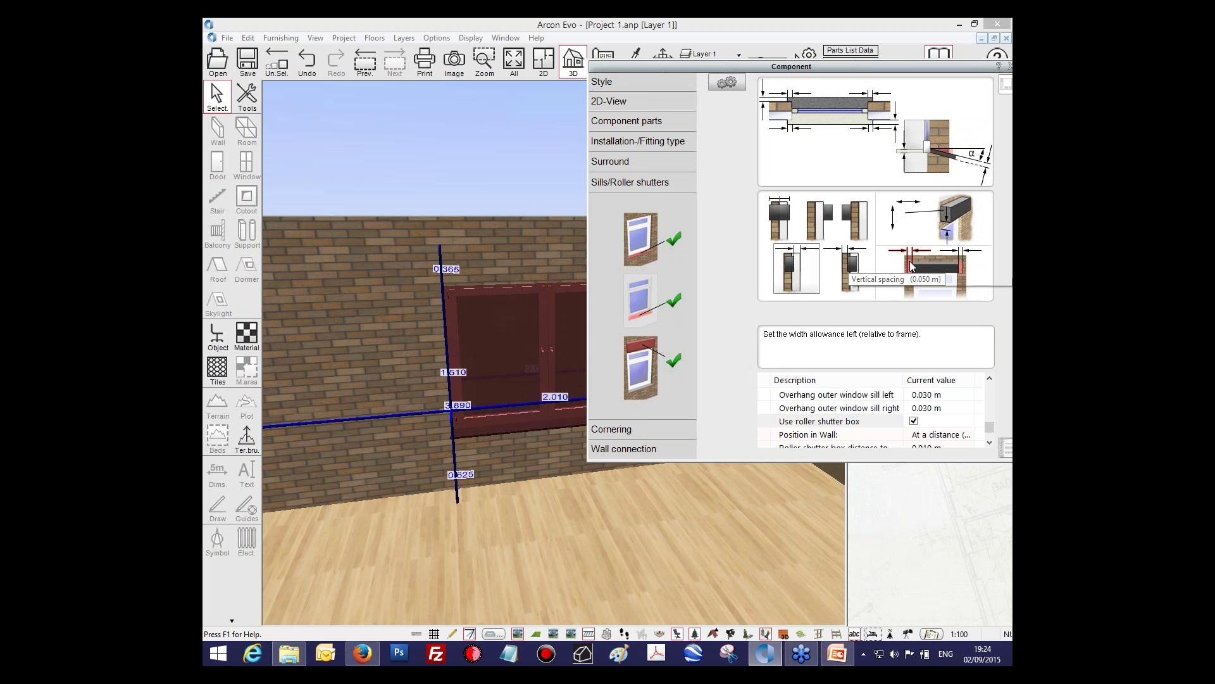
mouse_move(788, 269)
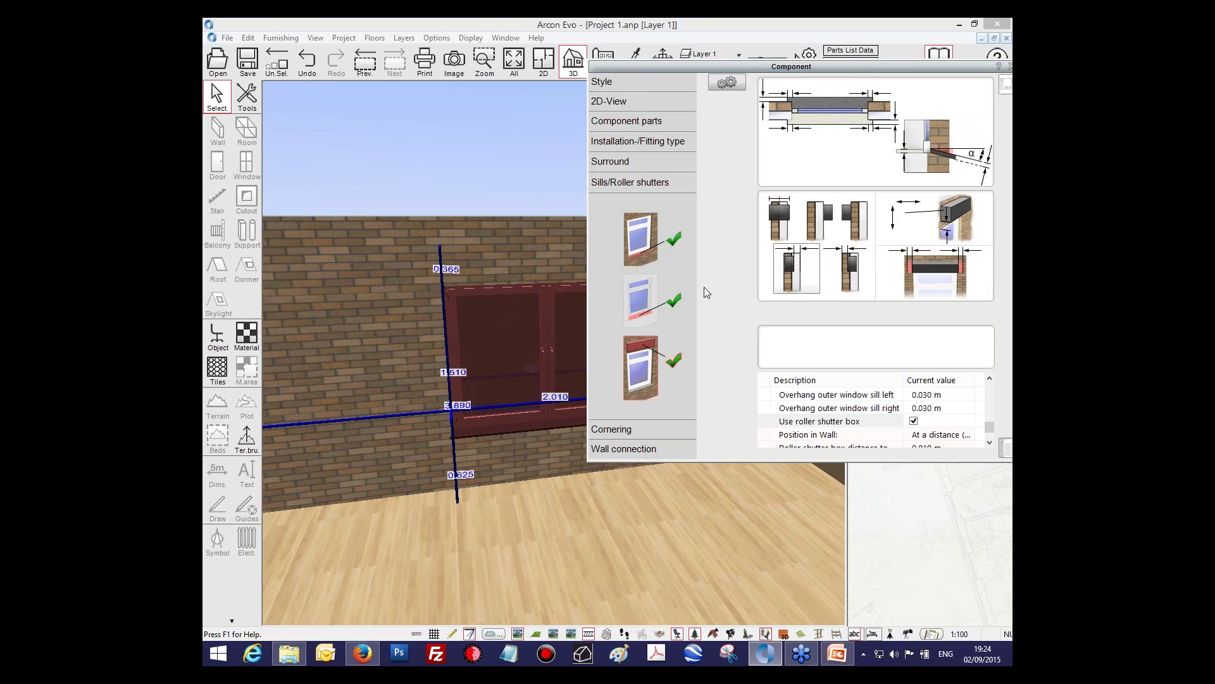
Step: Turn off the window's inner and outer sills, checking the window from both sides of the wall
click(669, 240)
click(669, 239)
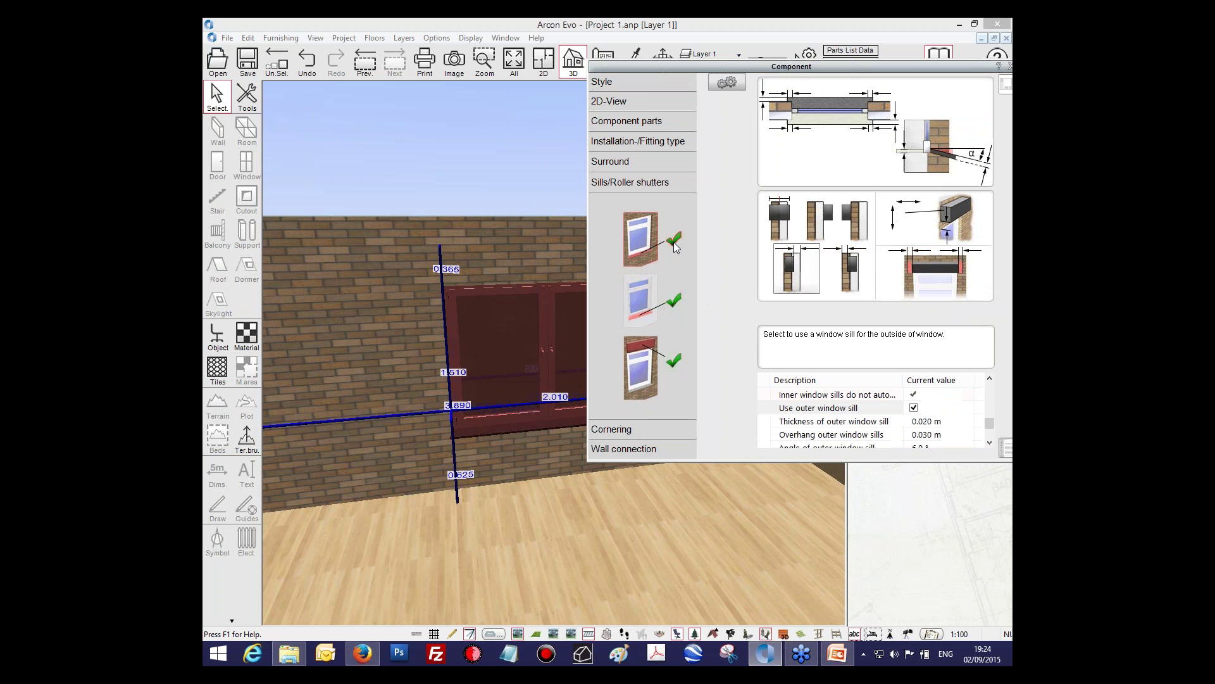
click(543, 315)
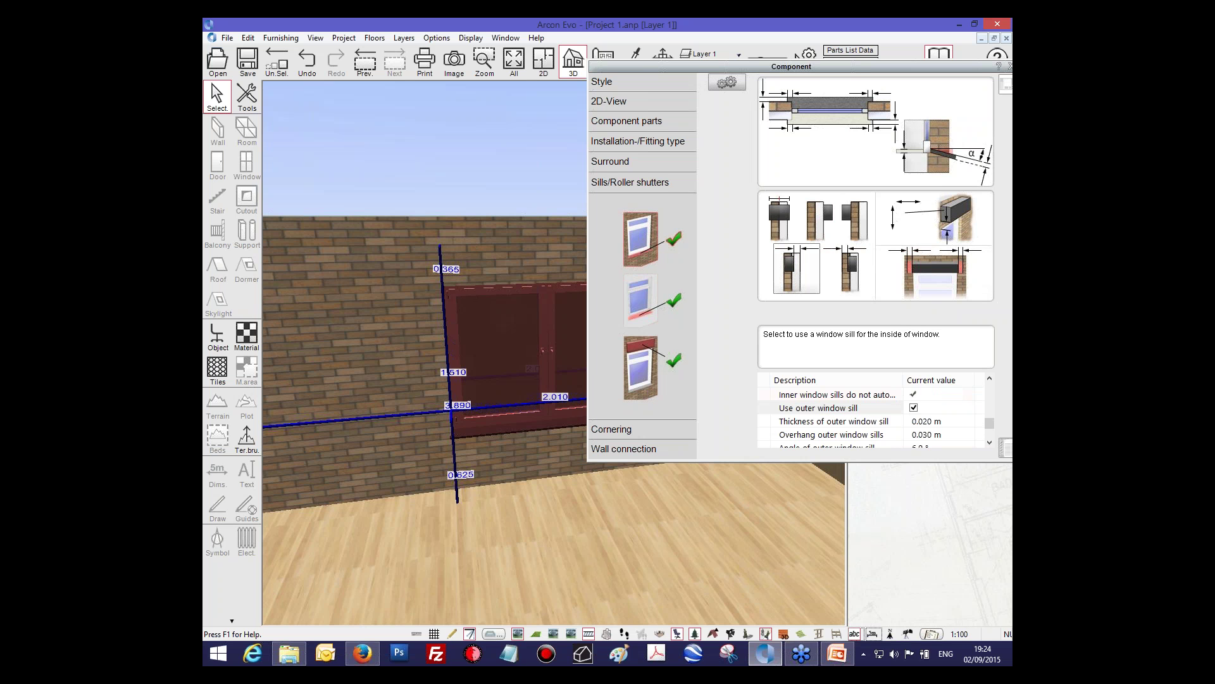
drag(543, 316, 410, 304)
click(674, 301)
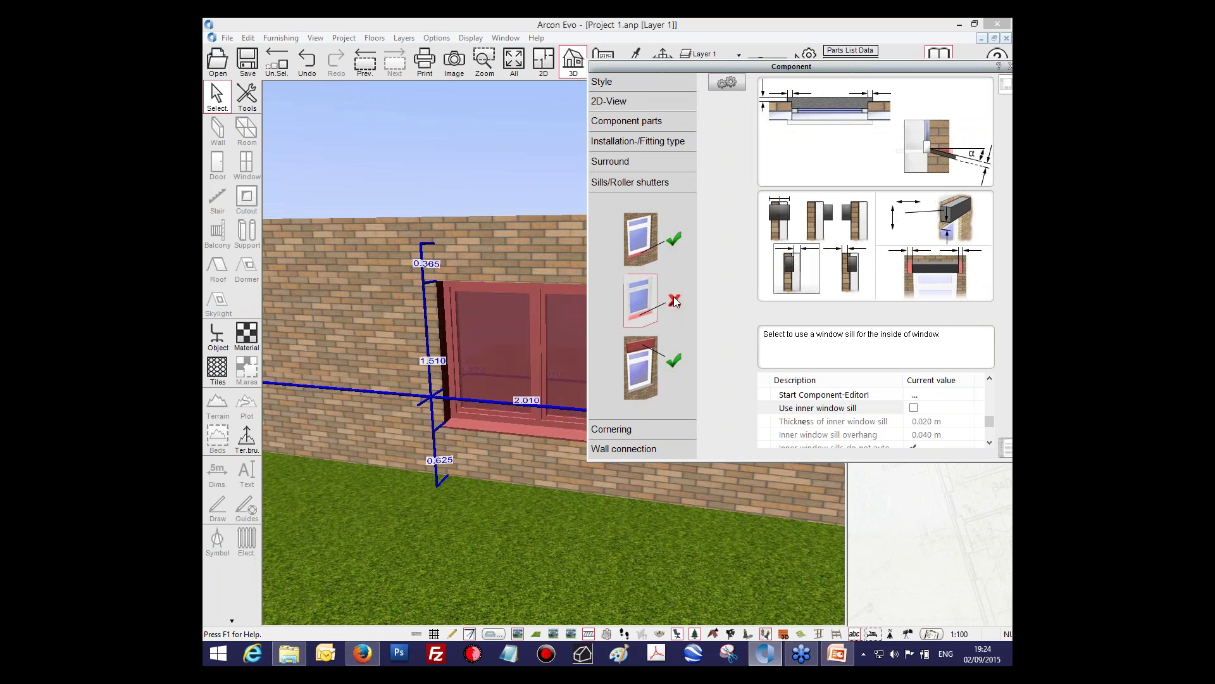
click(674, 239)
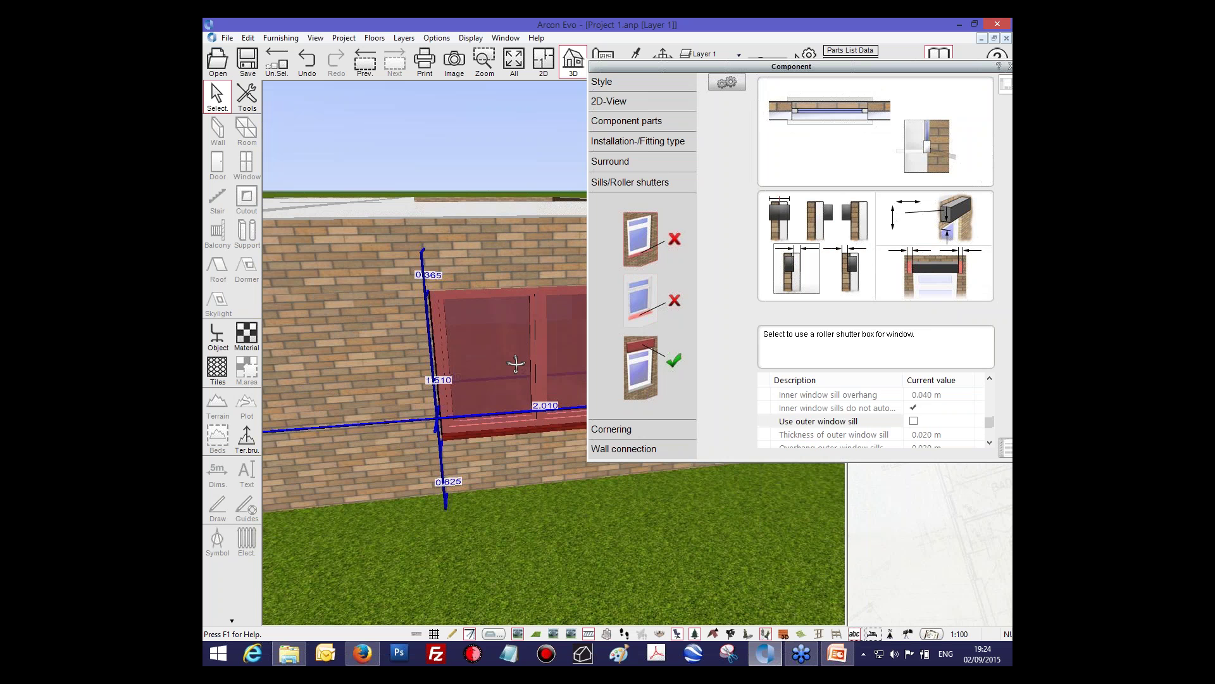
drag(516, 364, 515, 334)
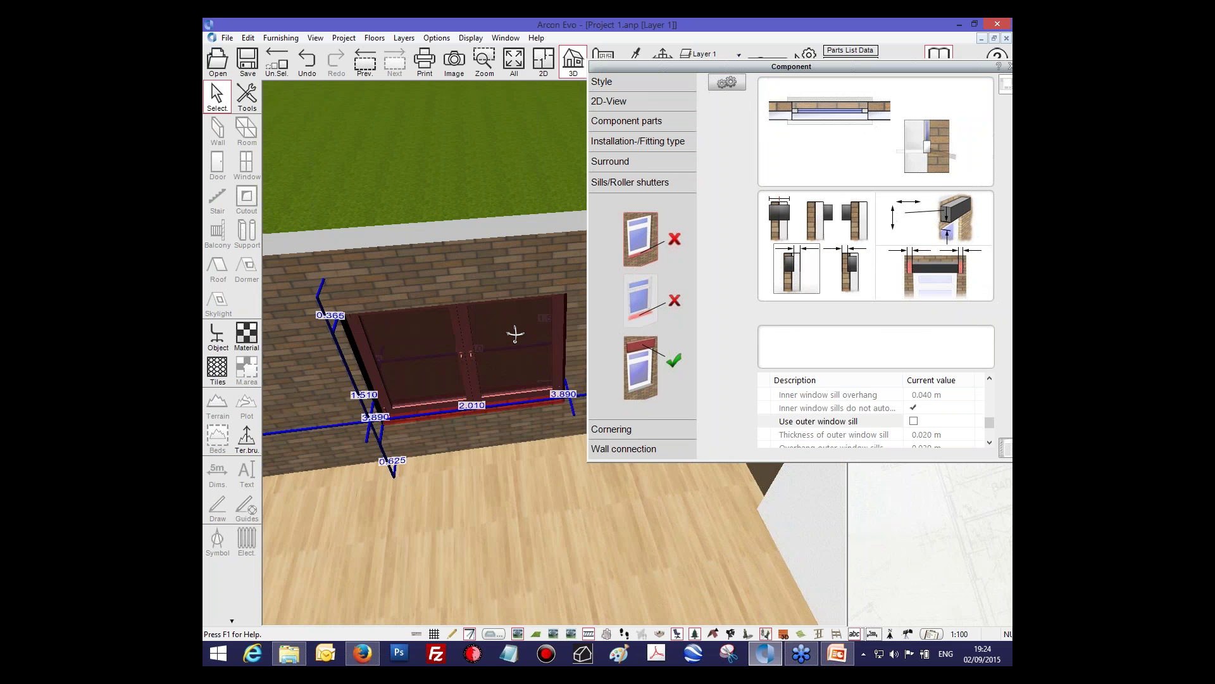
Step: Review the window's cornering and wall connection settings and close its component settings
click(629, 430)
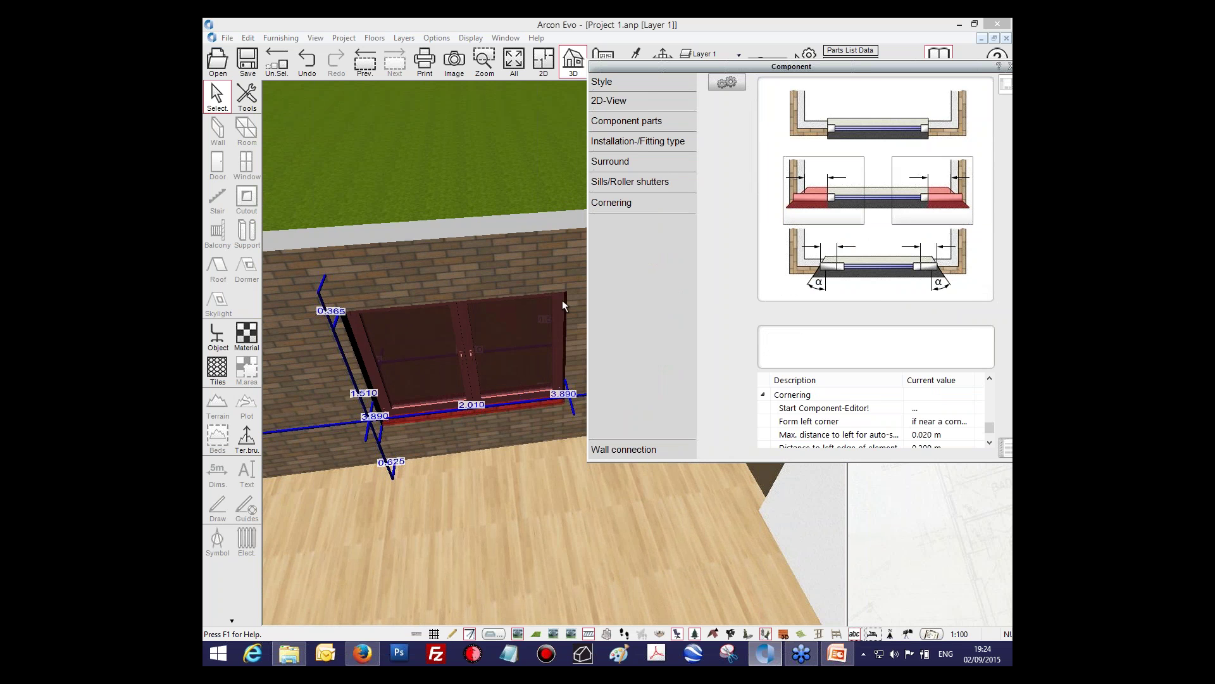
mouse_move(834, 183)
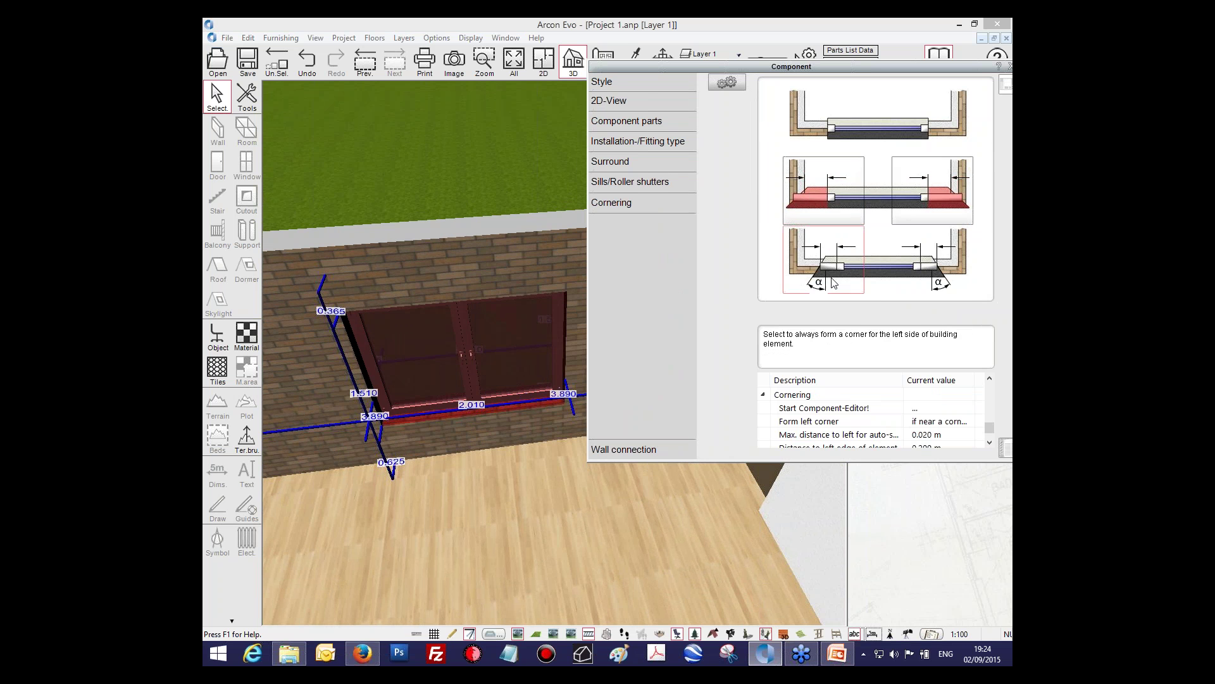
click(659, 455)
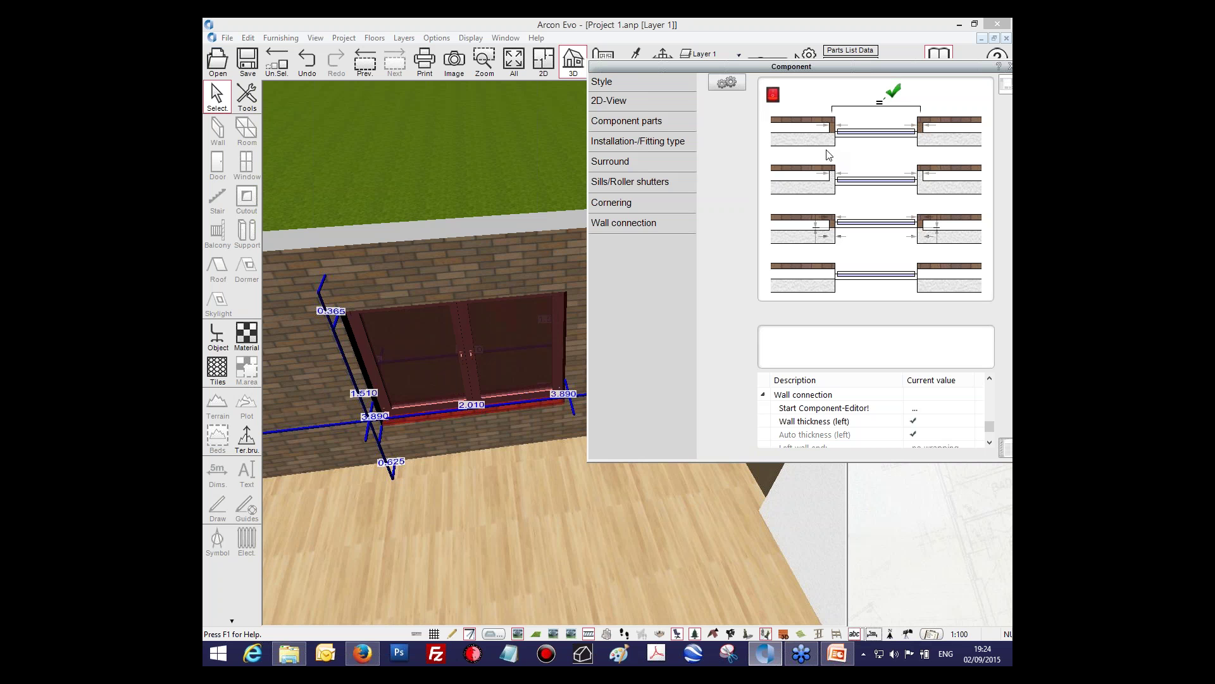
click(773, 95)
click(774, 96)
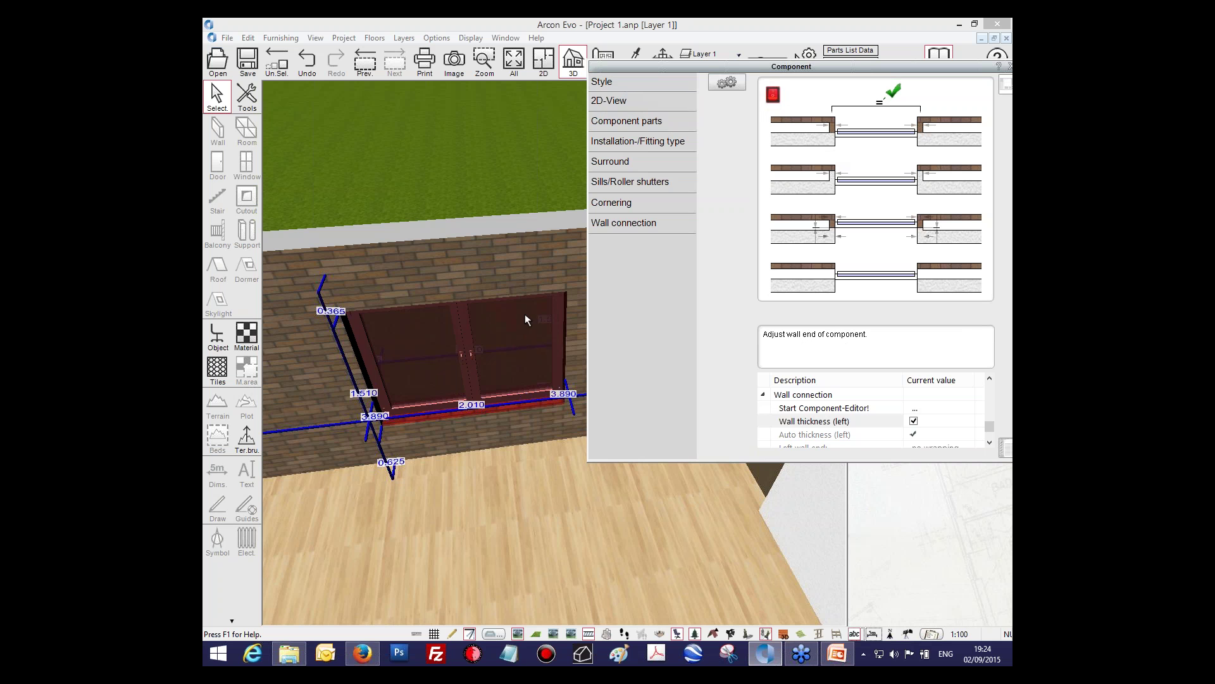
middle_drag(518, 275, 516, 243)
drag(753, 66, 632, 98)
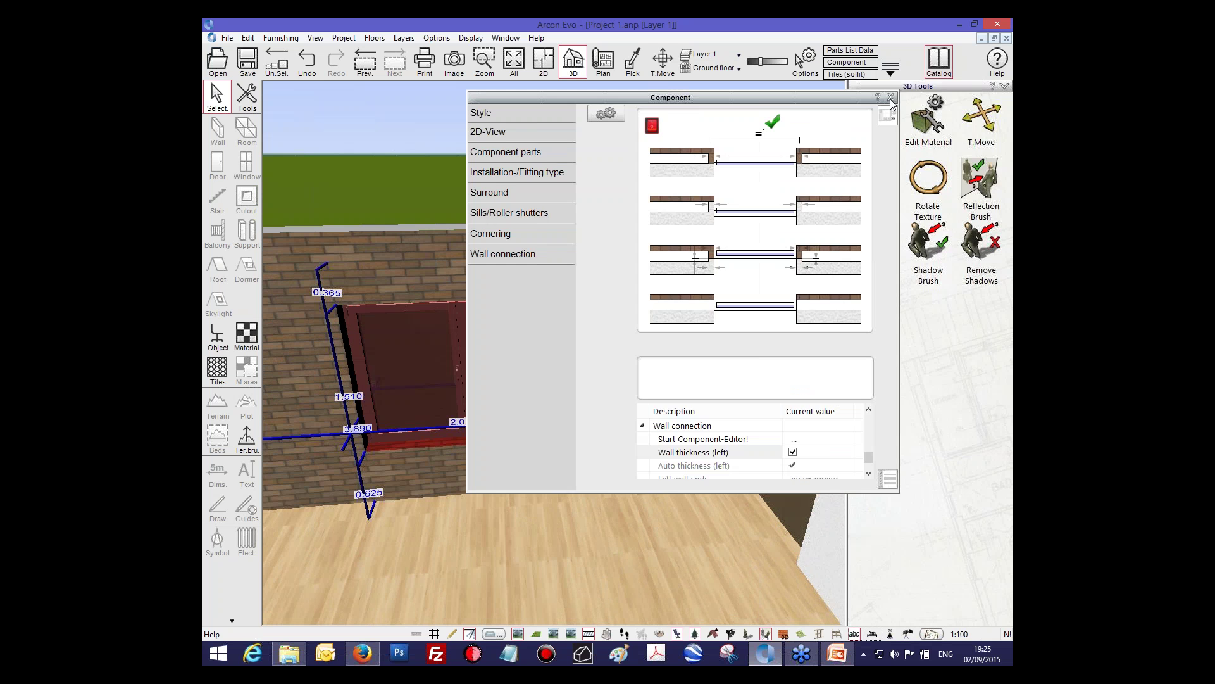
click(891, 98)
Step: Select the door in the white wall beside the window and open its component settings
click(822, 367)
click(889, 75)
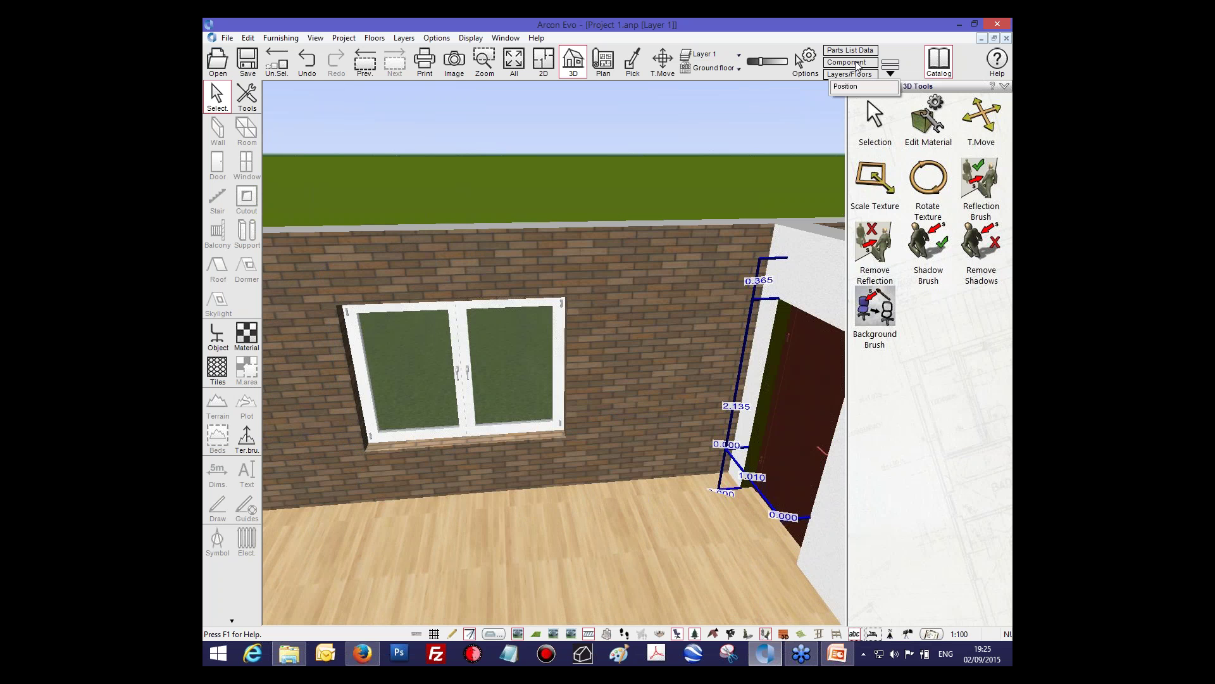
click(854, 62)
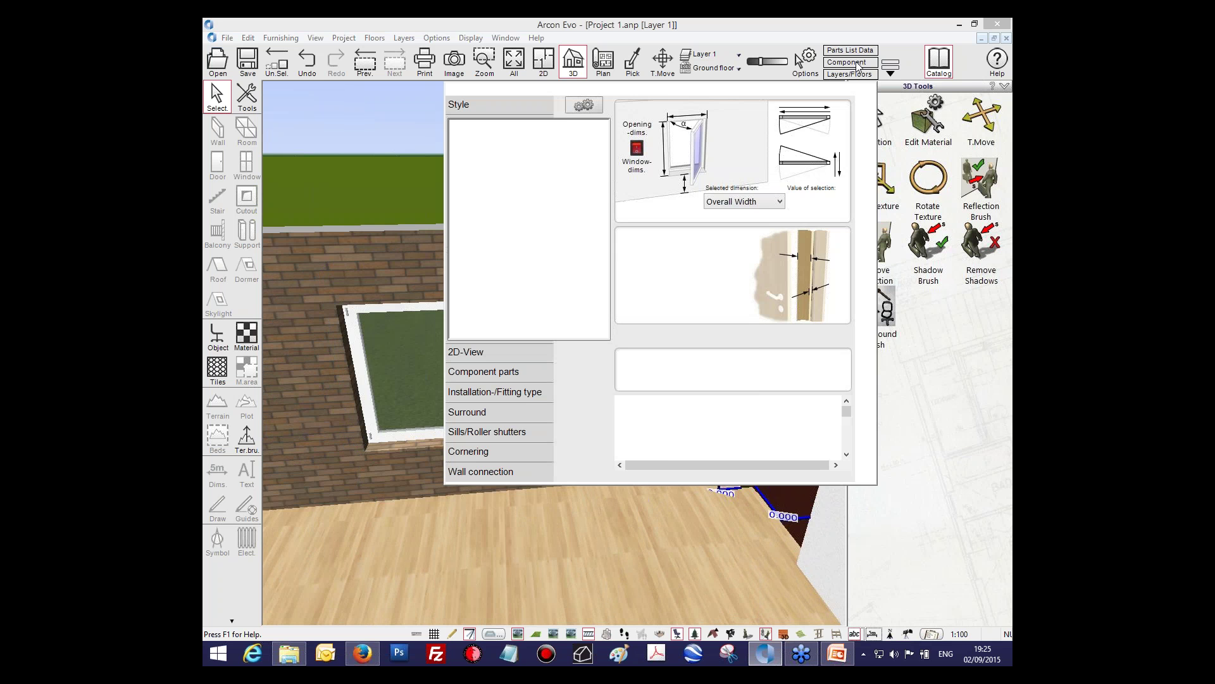
drag(680, 90, 759, 82)
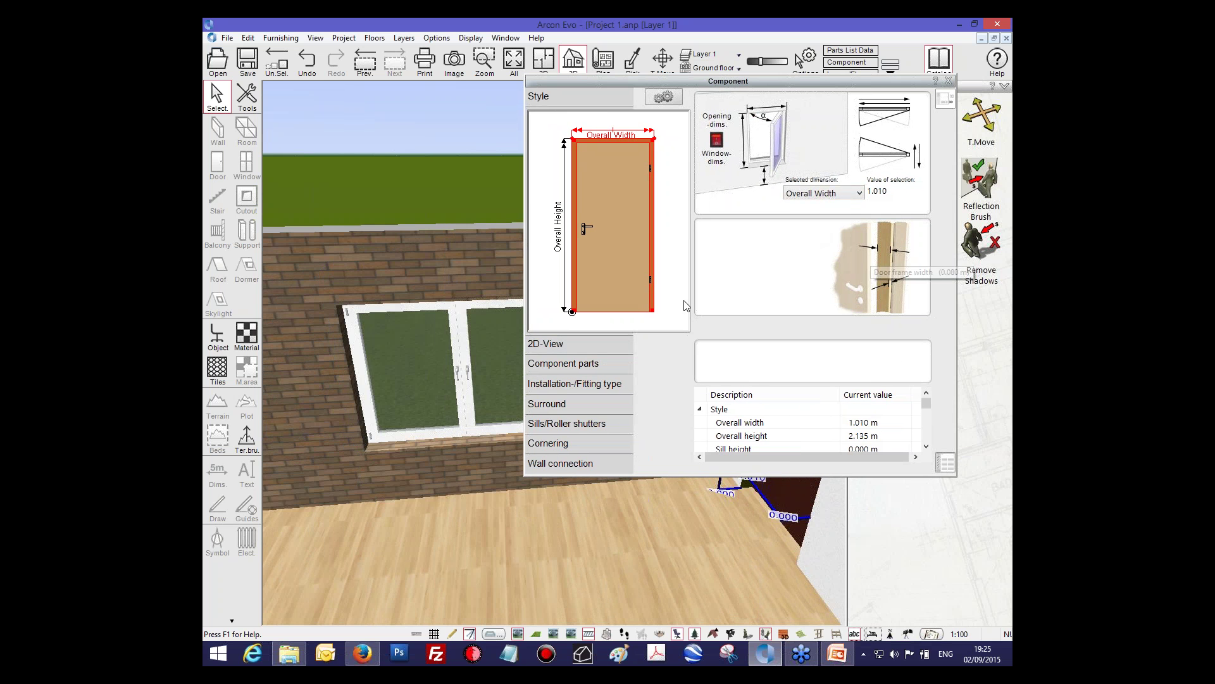
Step: Examine the door's component settings from 2D-View and component parts through fitting type, surround, sills and cornering
click(556, 346)
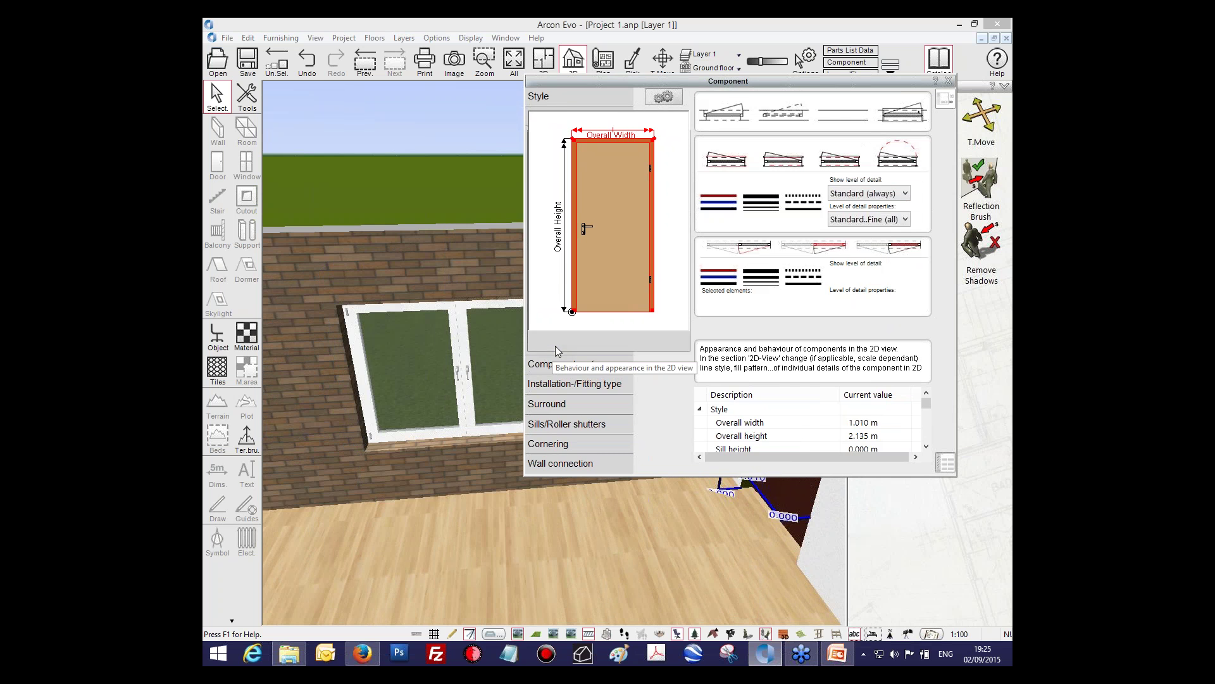
click(573, 364)
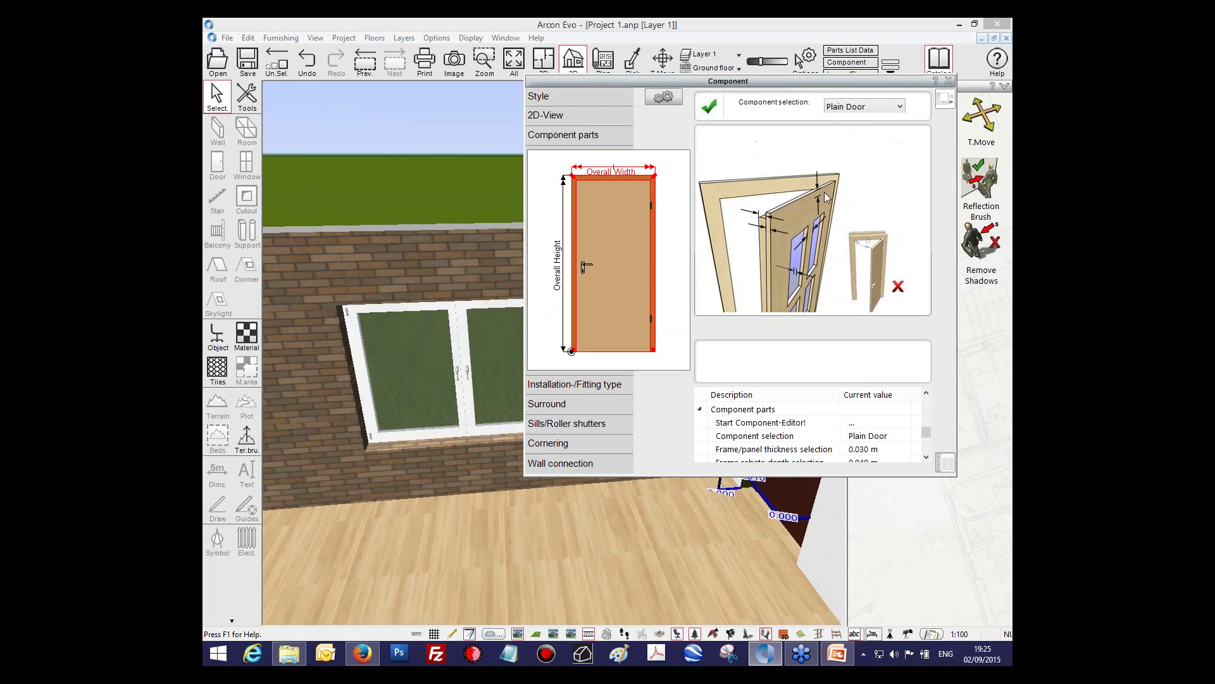
click(576, 383)
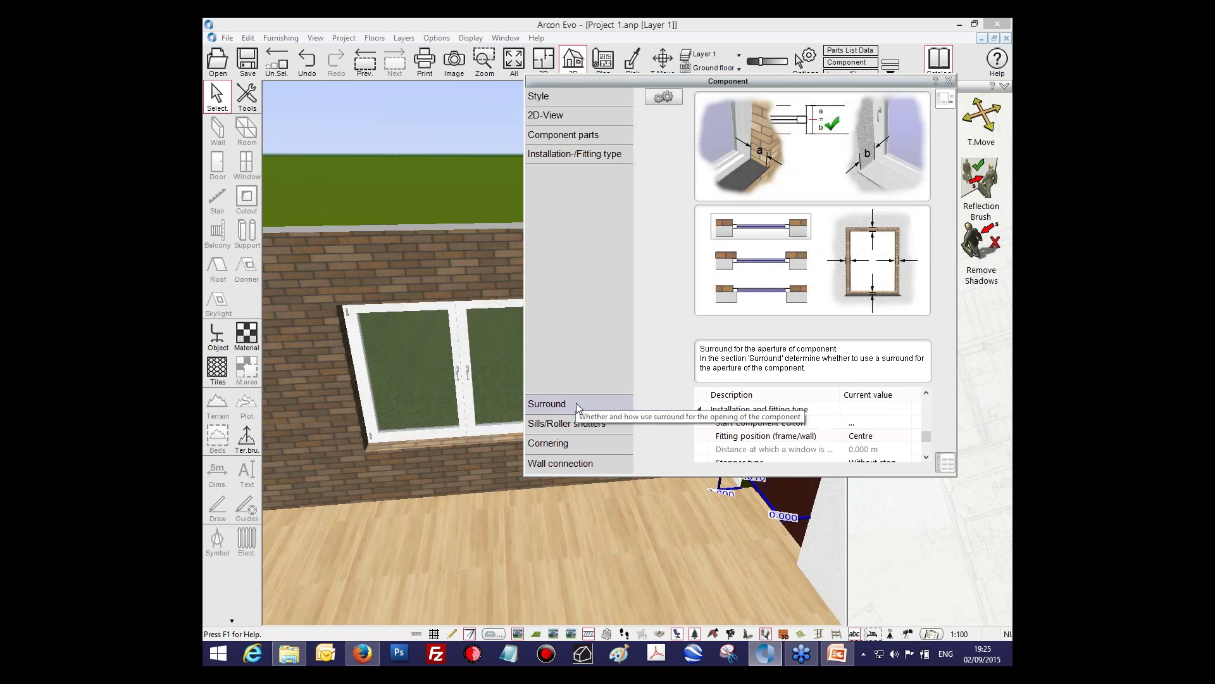
click(576, 402)
click(579, 423)
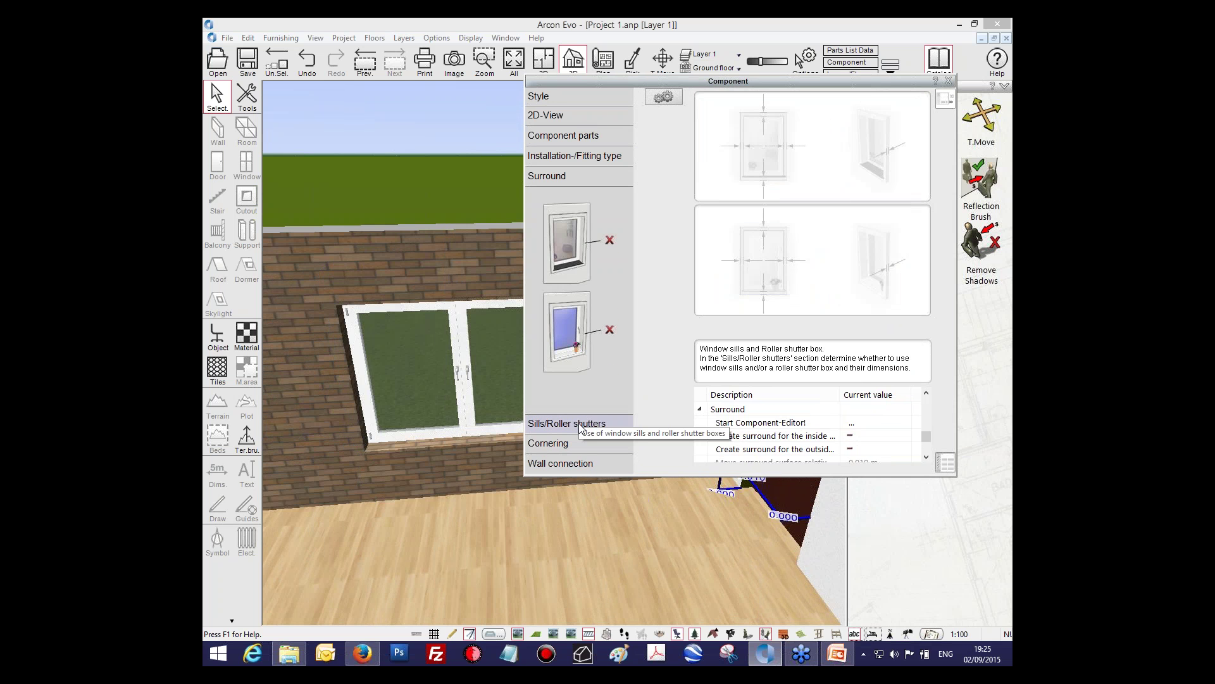
click(580, 440)
click(579, 463)
click(582, 216)
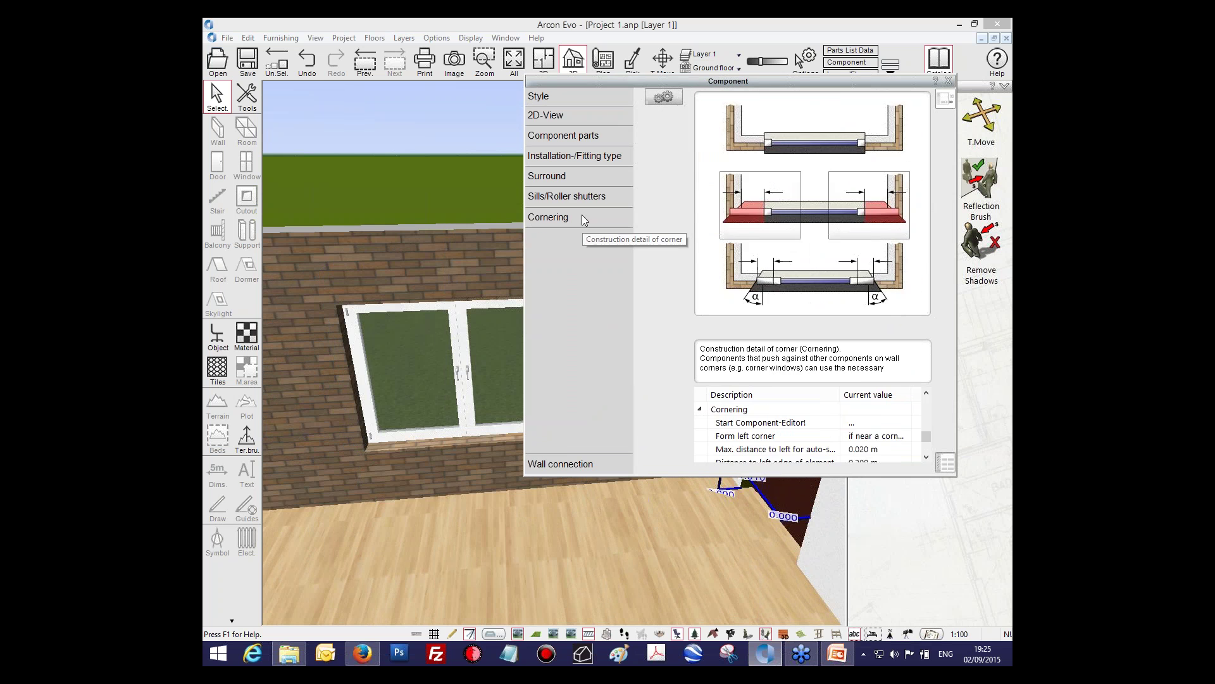
Step: Review the door's sills and roller shutters, surround, fitting type and style settings
click(583, 196)
click(581, 170)
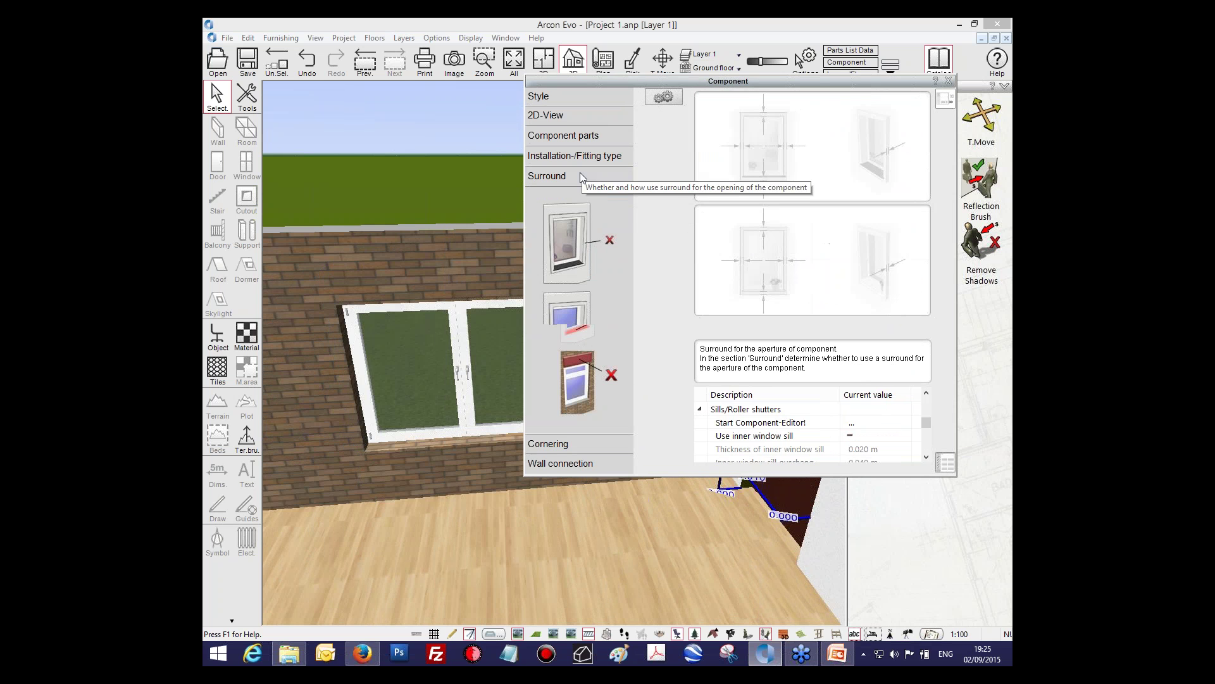
click(578, 157)
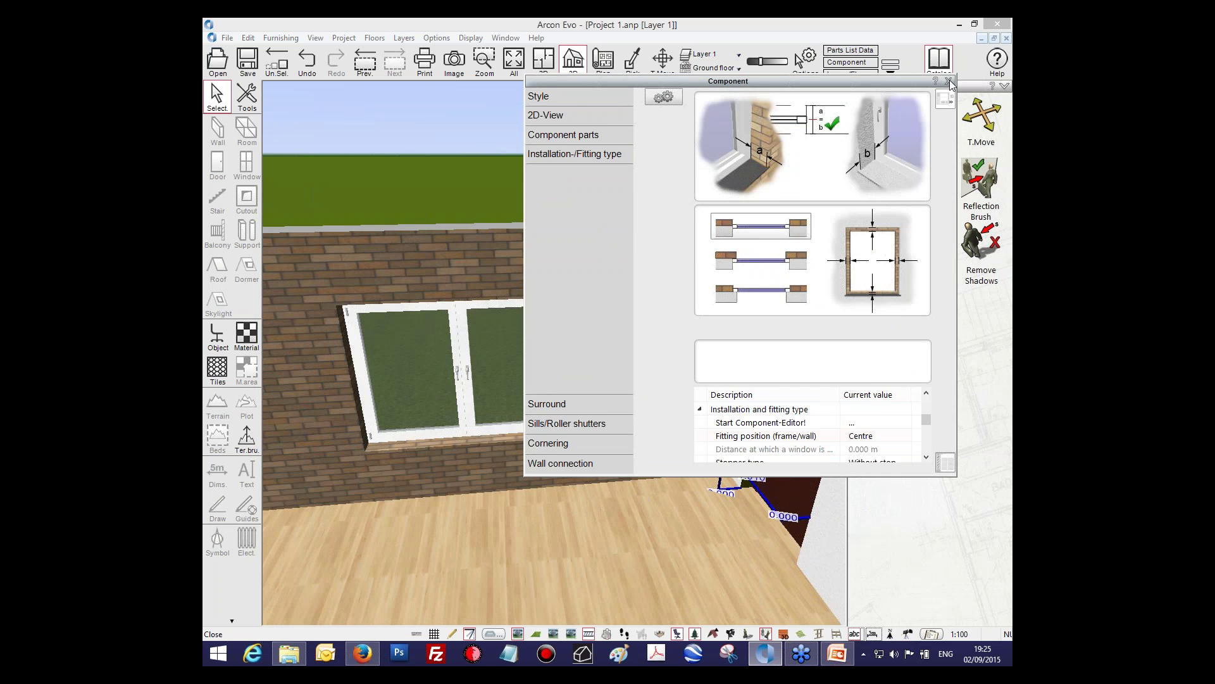
click(572, 97)
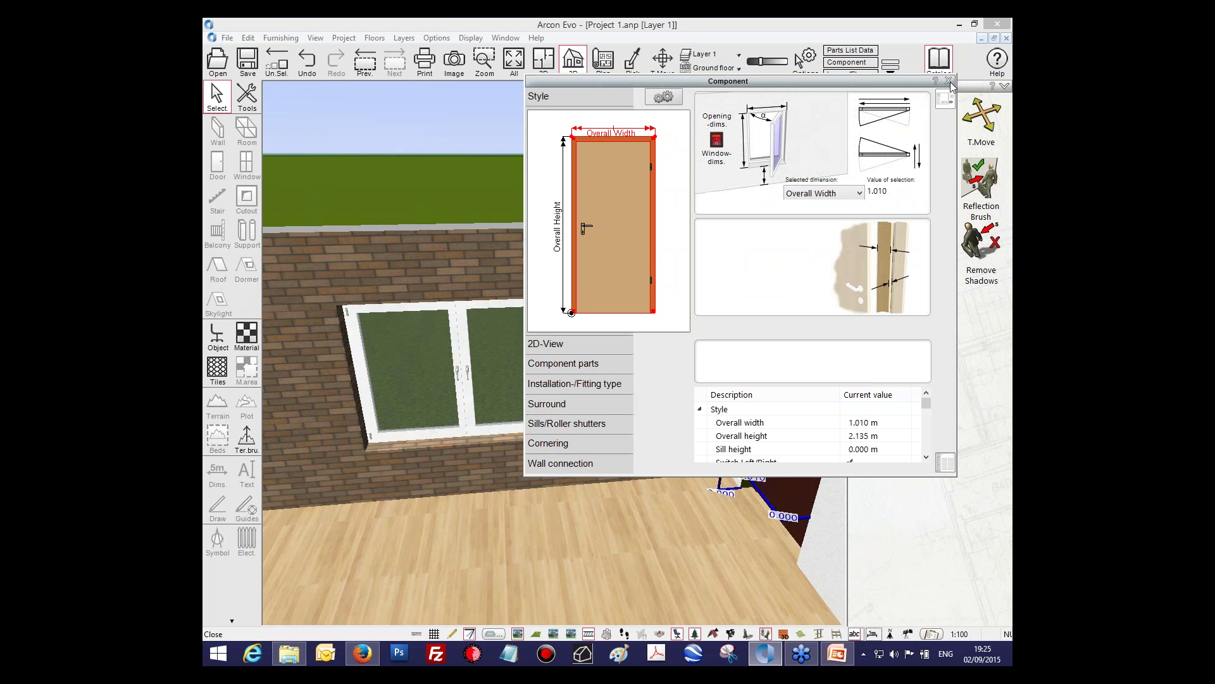
Step: Open the door in the Component Editor and select its panel to examine the door panel properties
click(664, 98)
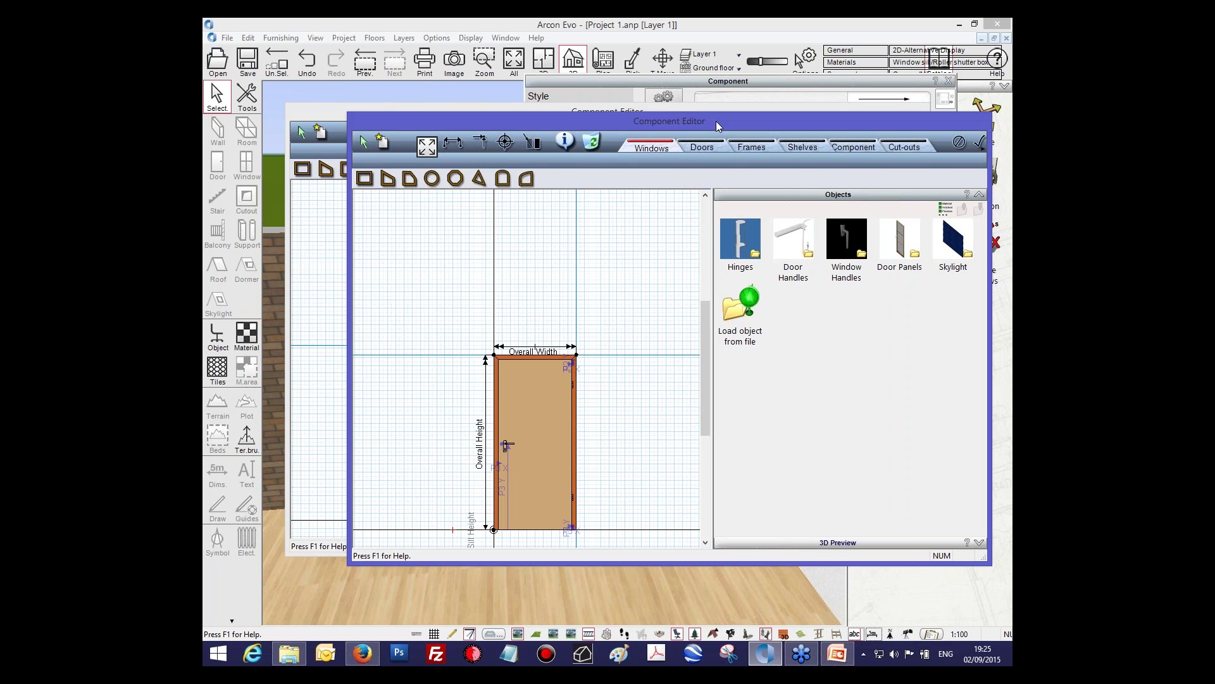
drag(715, 121, 759, 72)
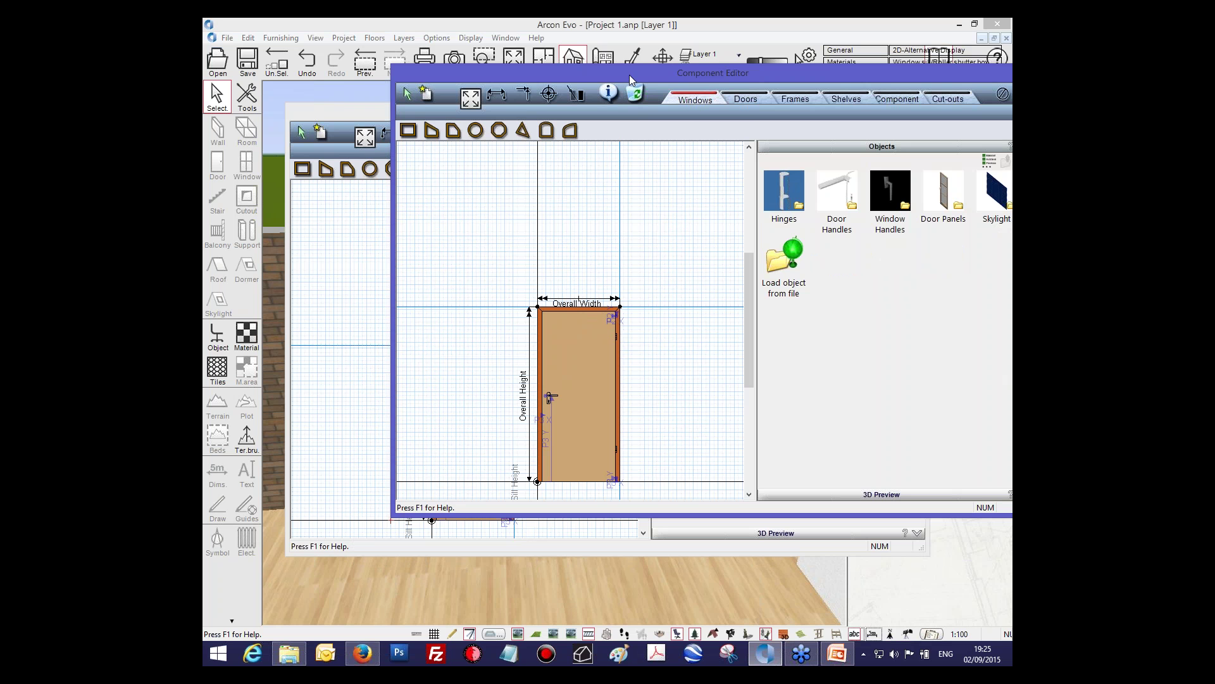
drag(629, 75, 615, 57)
click(545, 371)
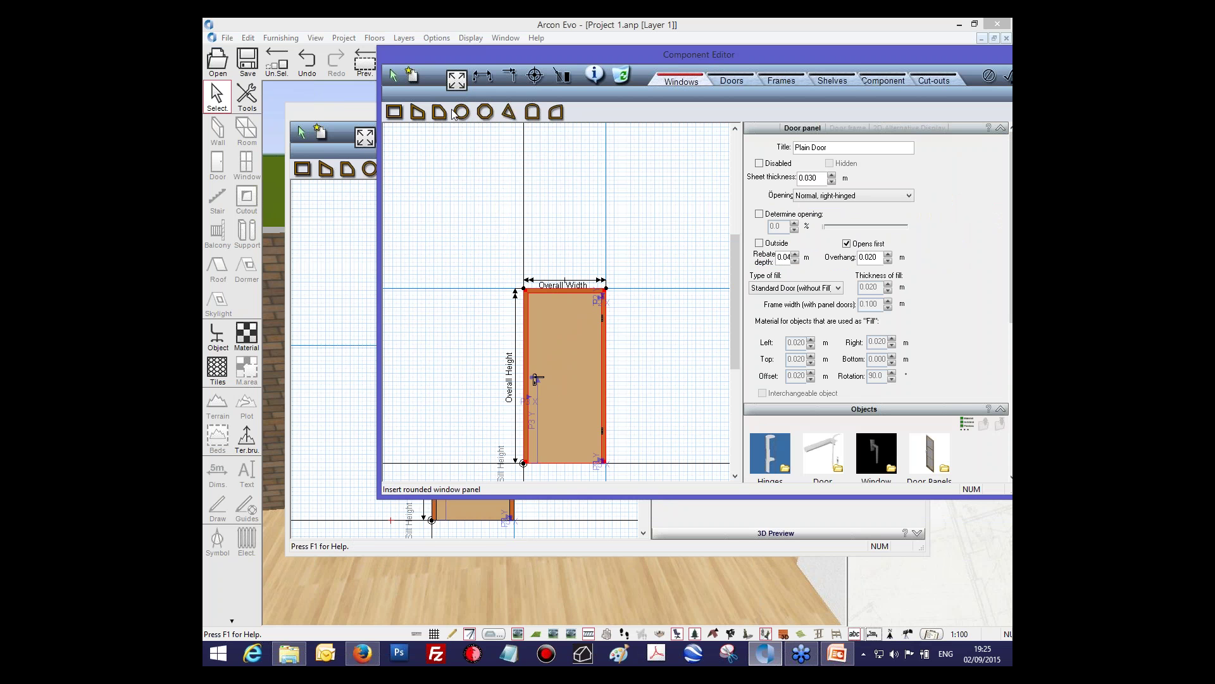
Step: Add a straight horizontal frame element across the upper part of the door and inspect it in the 3D preview
click(796, 82)
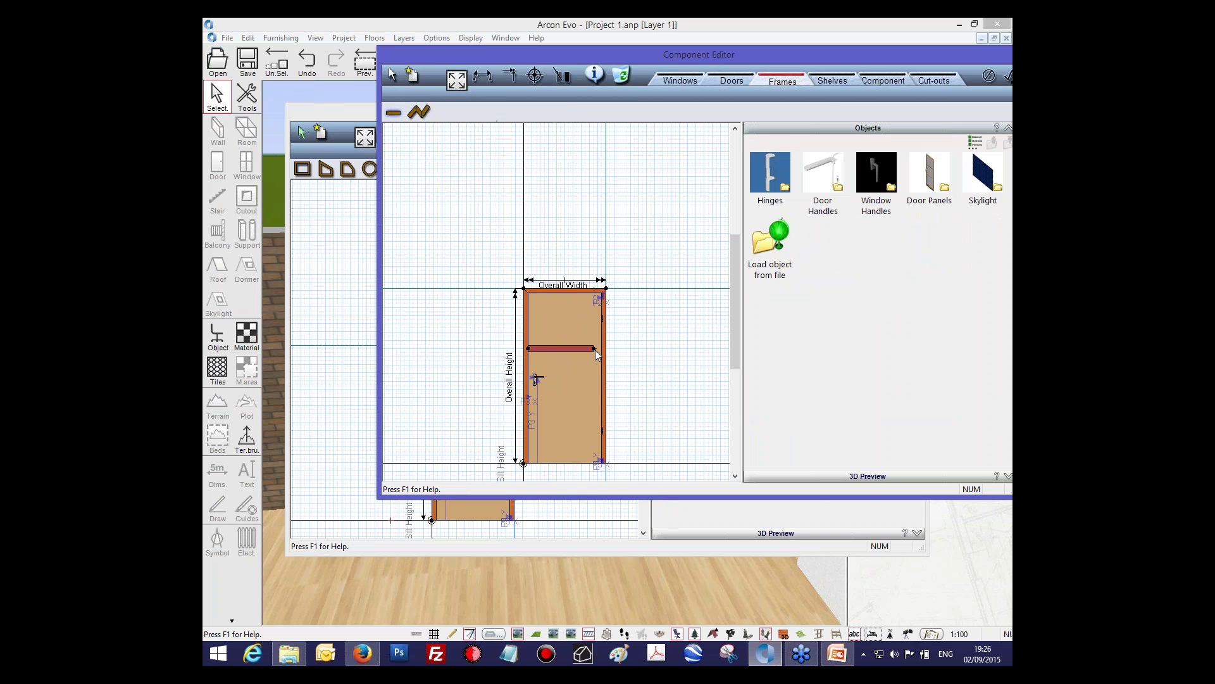
click(598, 349)
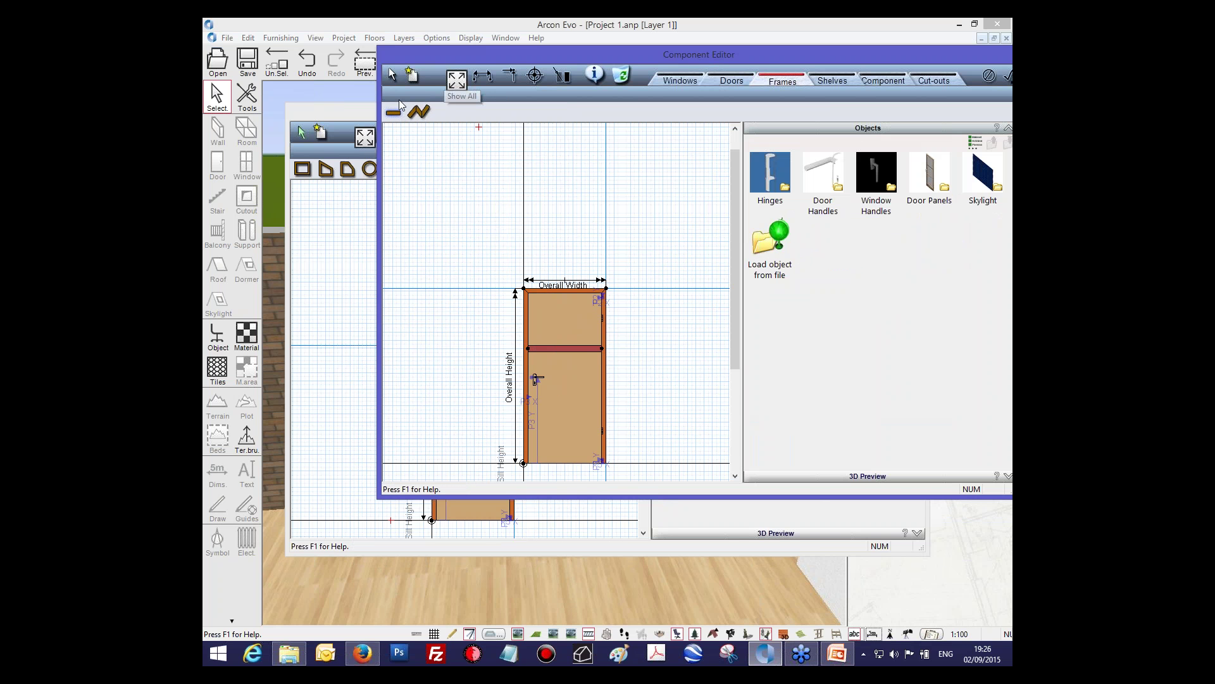
click(680, 80)
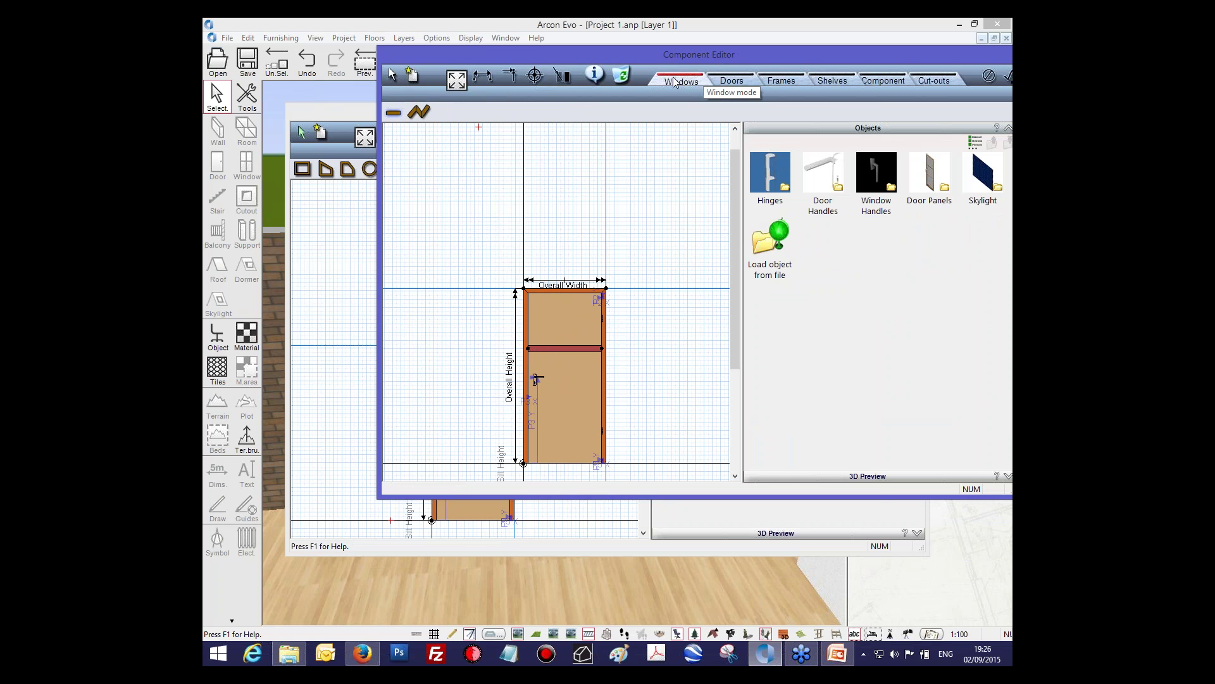
click(719, 82)
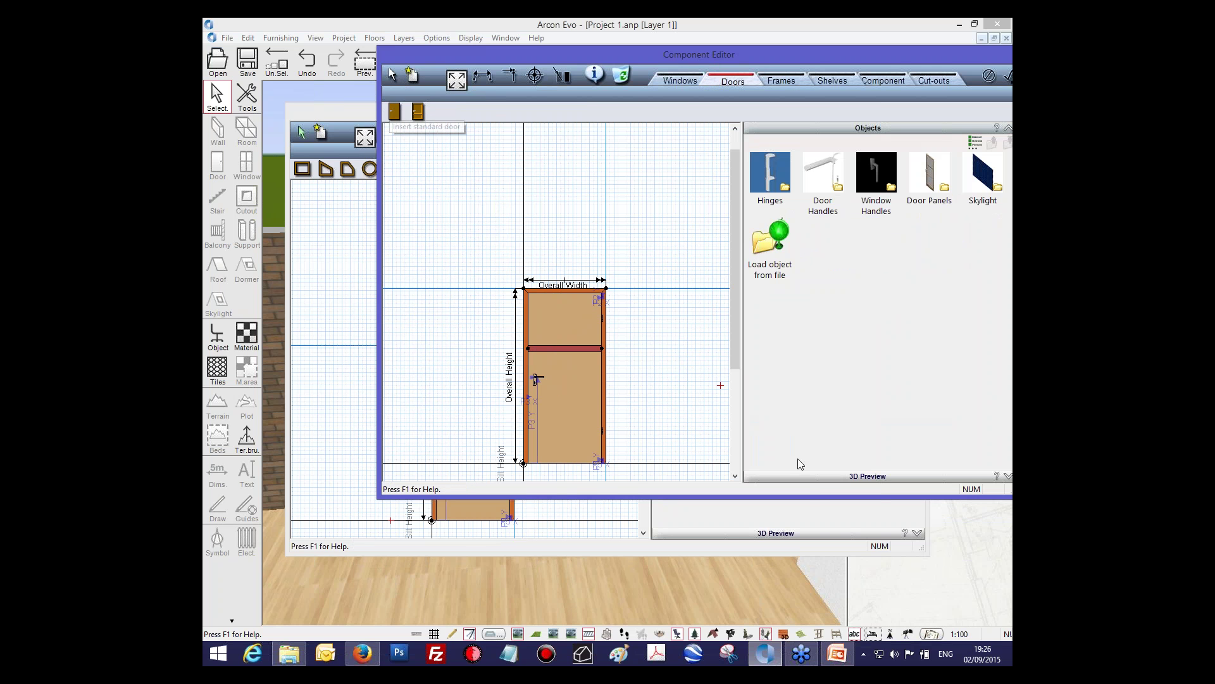
click(830, 476)
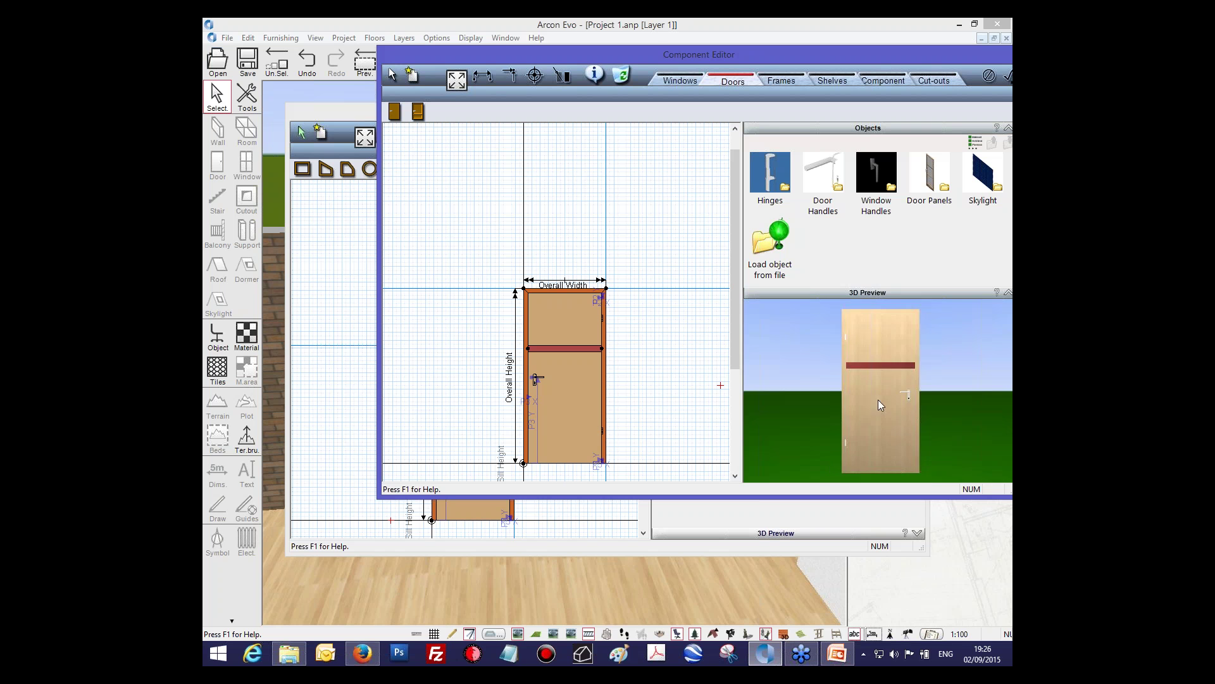
mouse_move(879, 400)
mouse_down()
mouse_move(911, 378)
mouse_move(887, 397)
mouse_move(864, 375)
mouse_move(623, 371)
mouse_move(845, 395)
mouse_move(553, 352)
mouse_up()
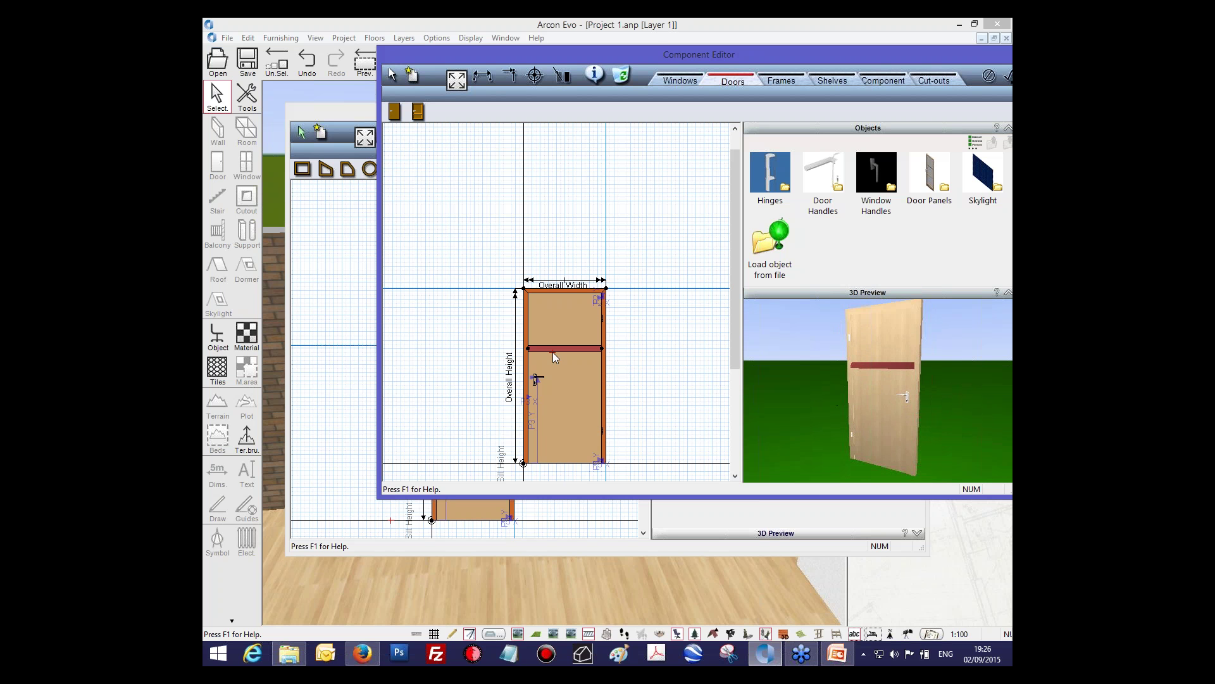
Step: Delete the horizontal frame element from the door and leave the Component Editor, discarding the changes
click(550, 348)
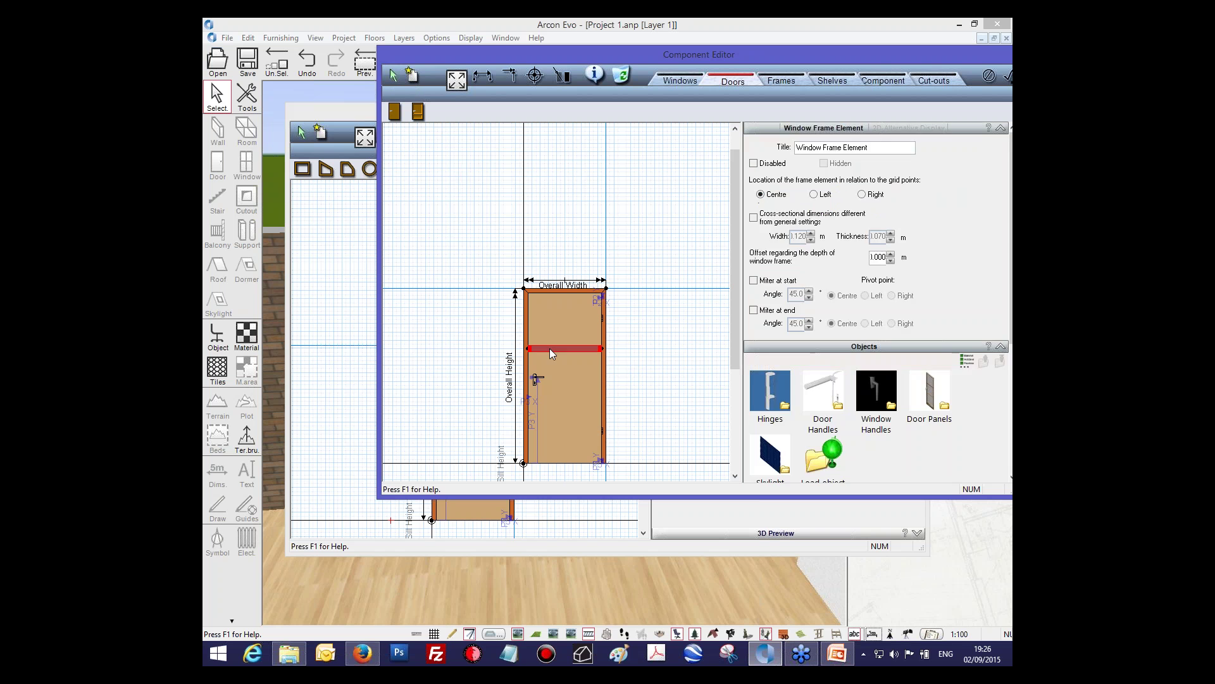
key(Delete)
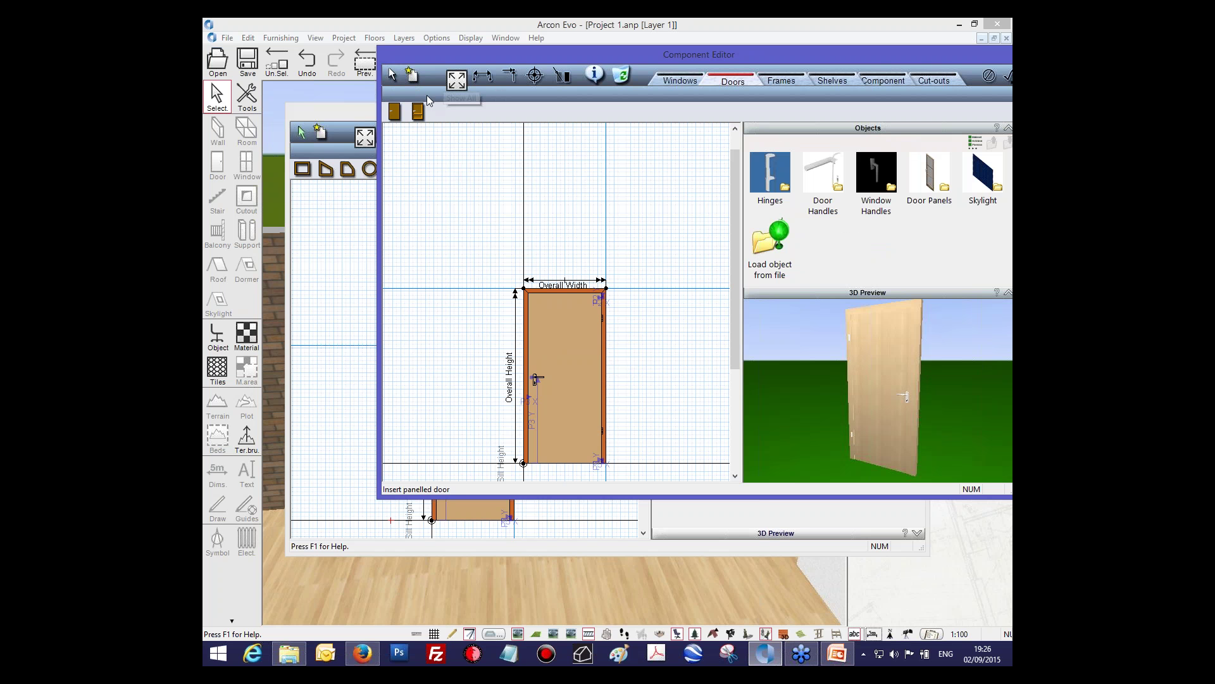
click(989, 77)
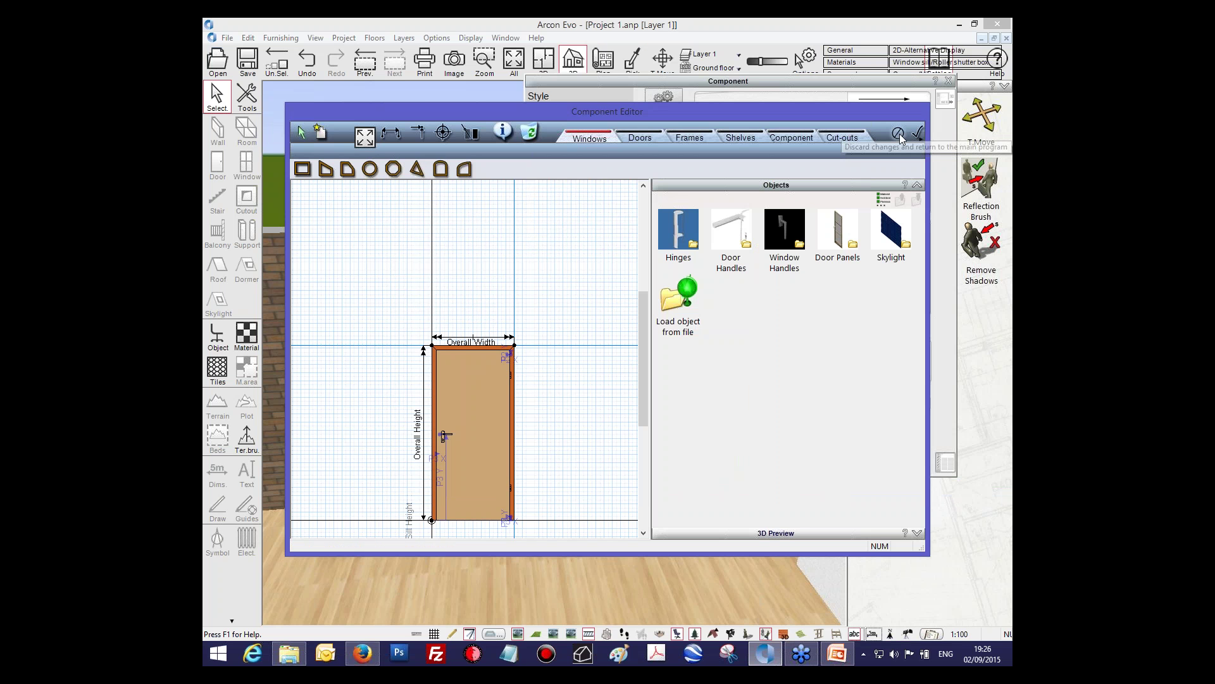
click(900, 135)
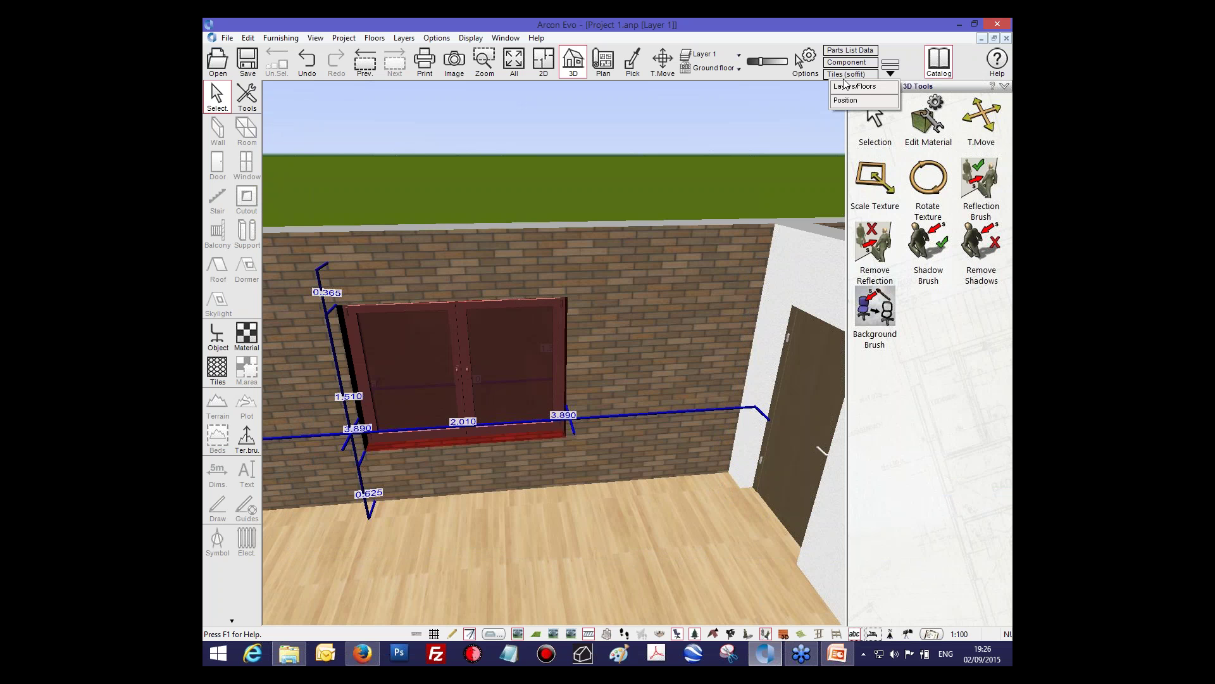
Step: Add an arched window panel across the top of the double window in the Component Editor and inspect it in the 3D preview
click(845, 63)
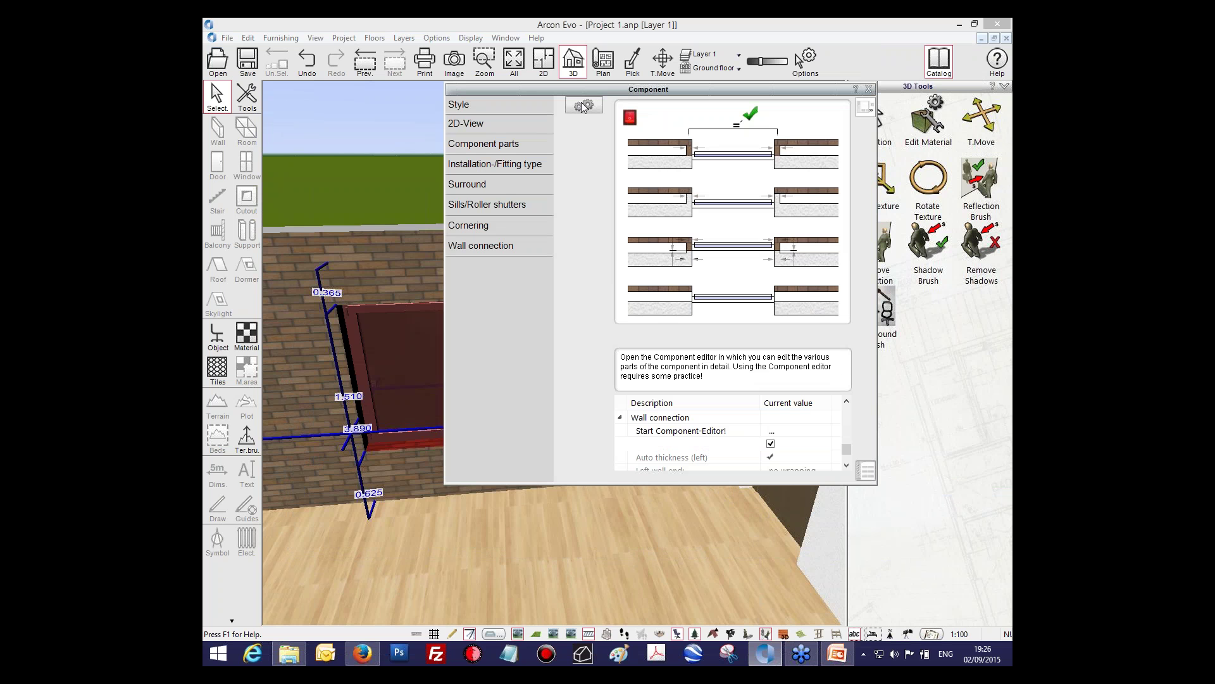
click(584, 105)
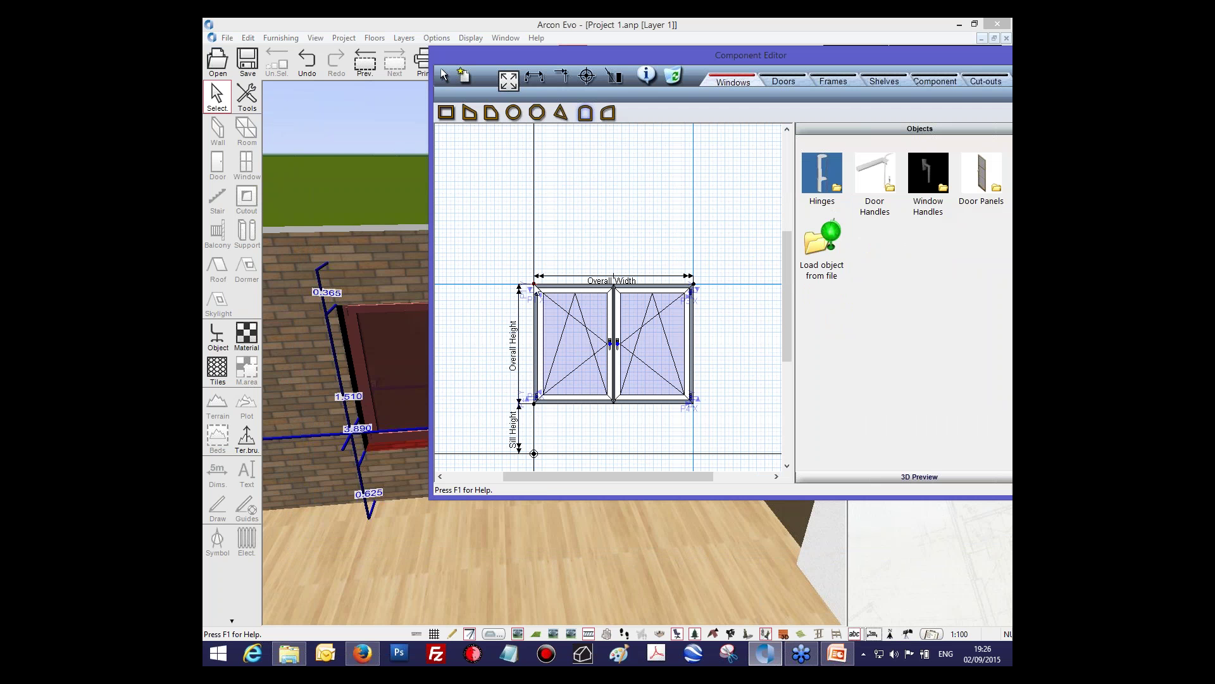
drag(534, 284, 695, 253)
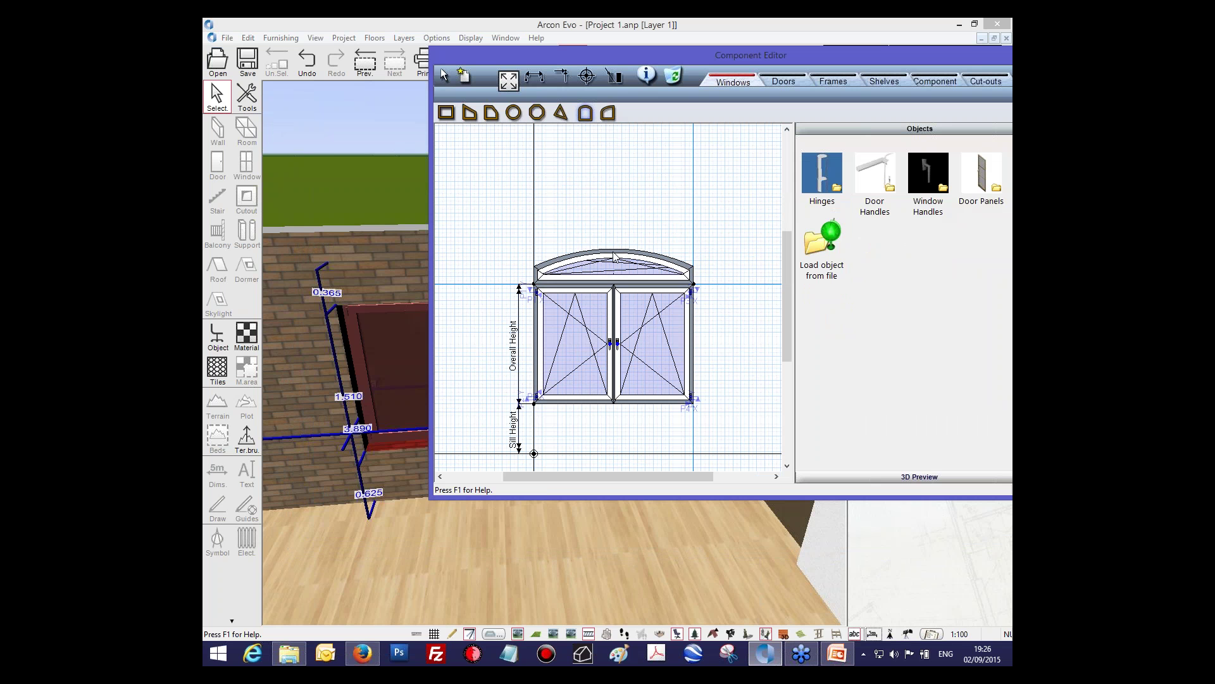
click(914, 478)
drag(936, 359, 806, 335)
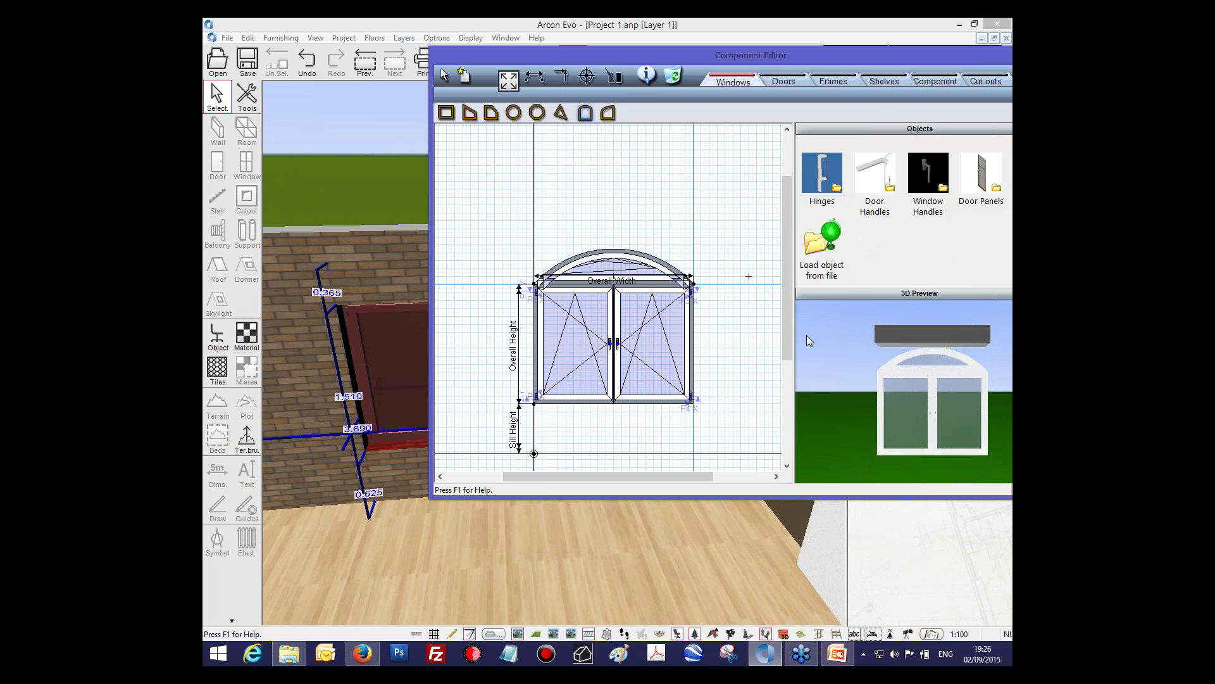
scroll(830, 405, up, 3)
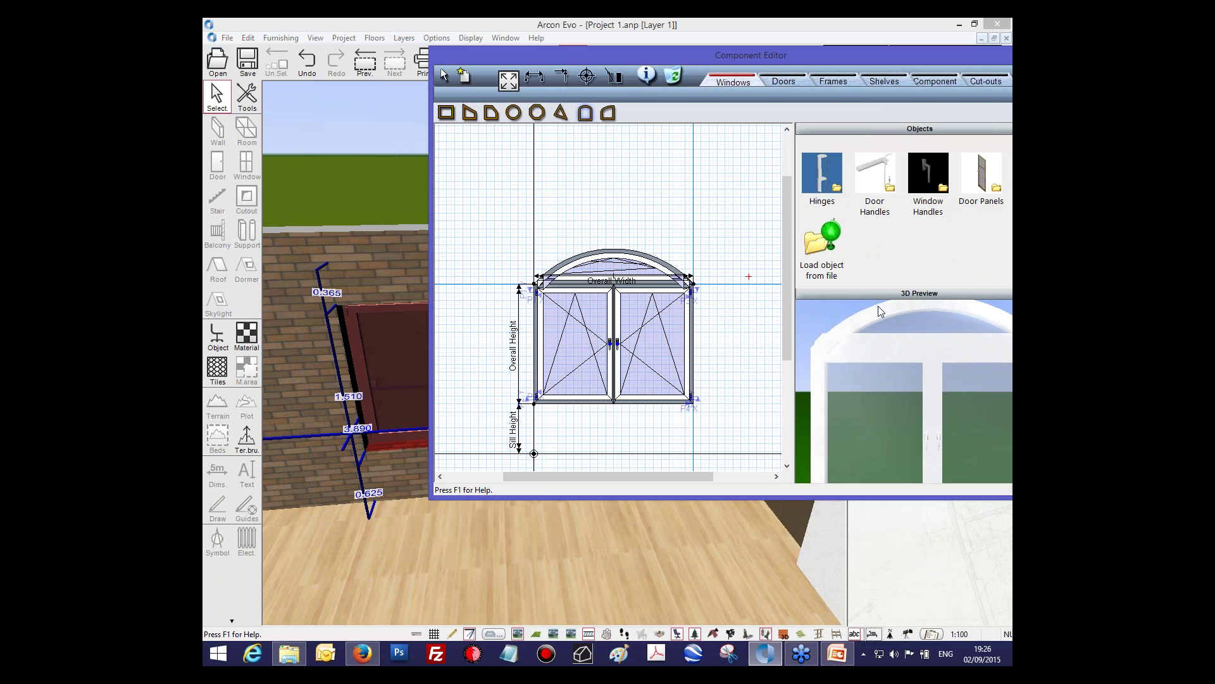
scroll(878, 306, down, 3)
scroll(917, 423, up, 5)
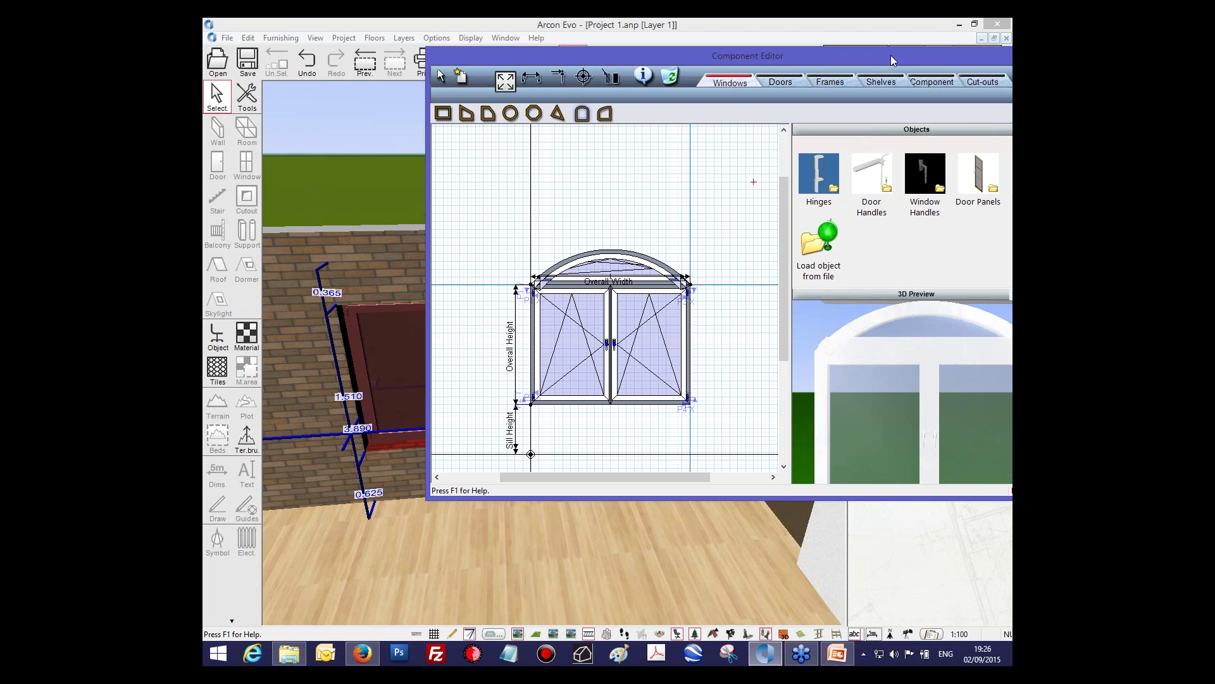
Step: Discard the arched panel edit and close the window's component settings
drag(890, 55, 805, 96)
click(963, 91)
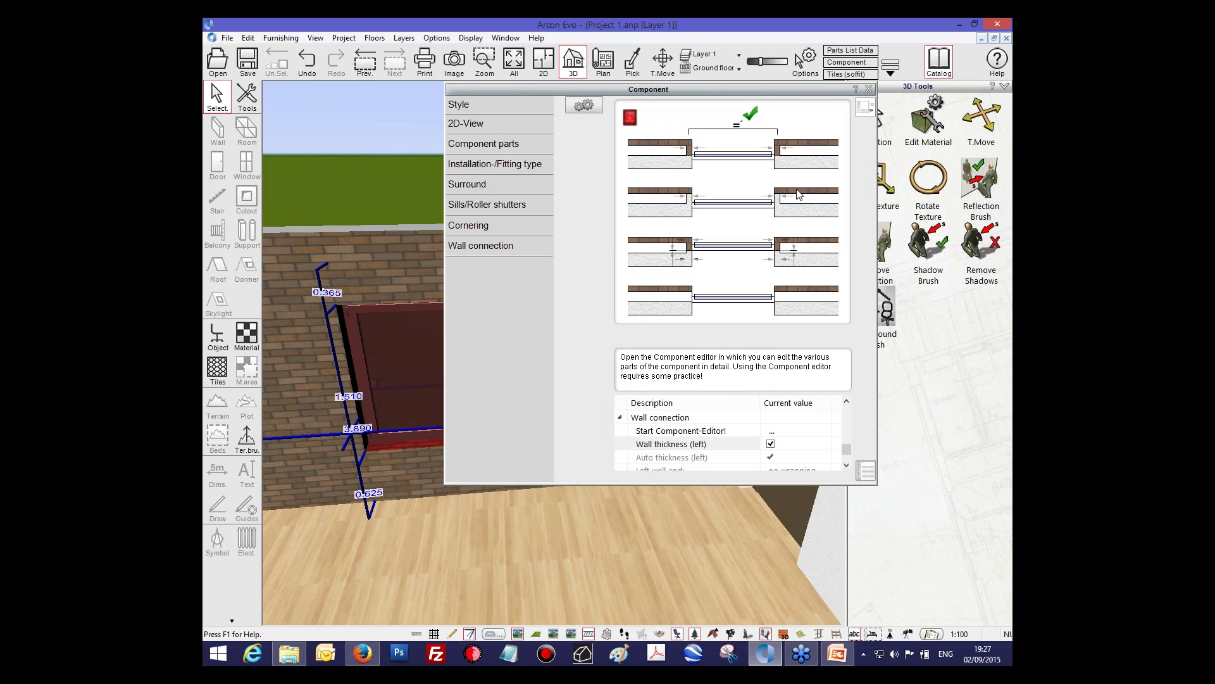
click(867, 91)
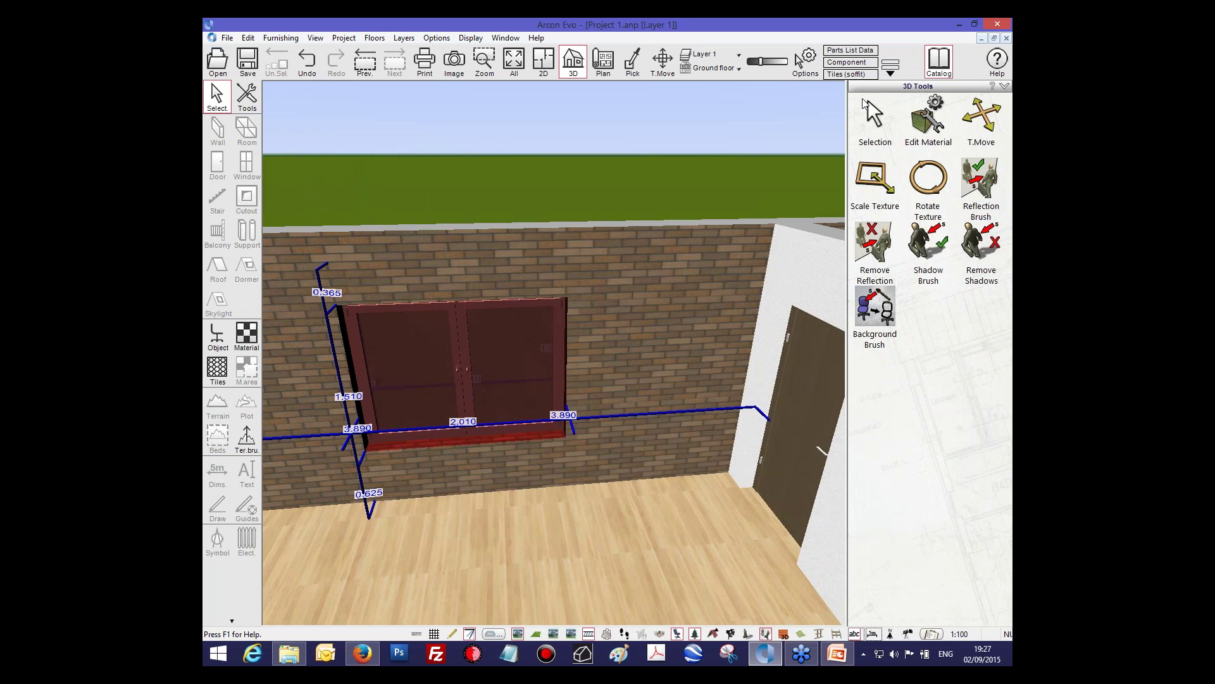
Step: Switch to the 2D construction view and show the whole ground floor plan
click(548, 70)
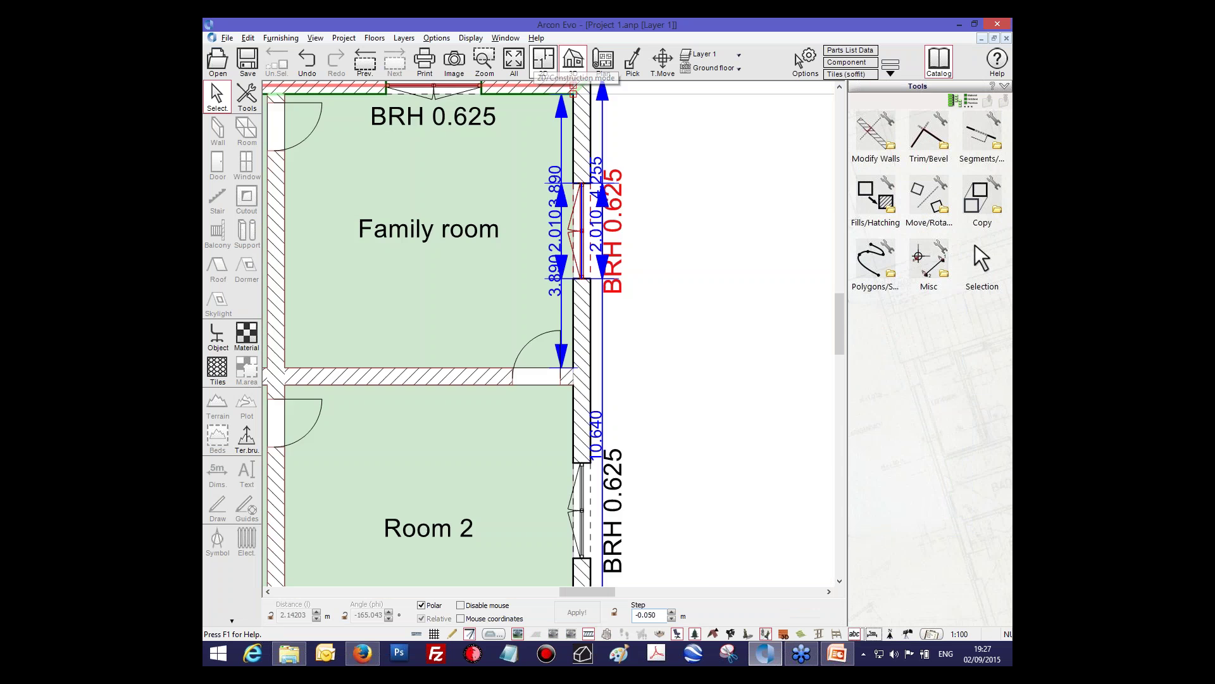
scroll(563, 308, up, 3)
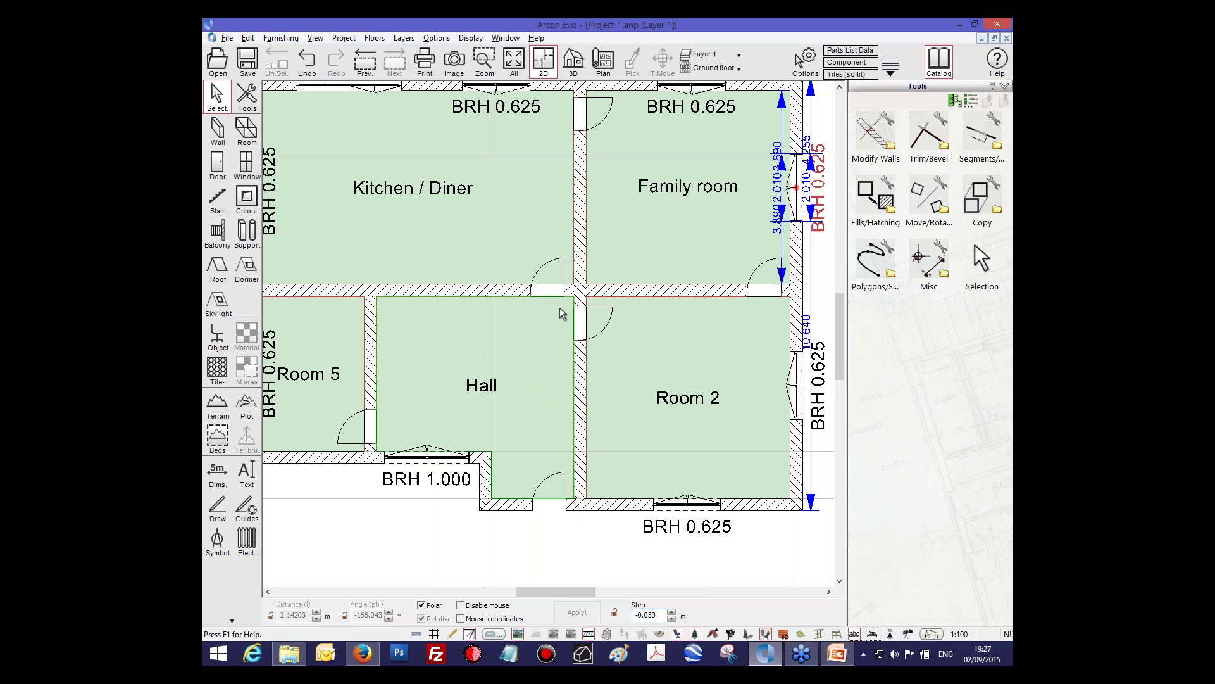
scroll(562, 308, down, 2)
click(565, 285)
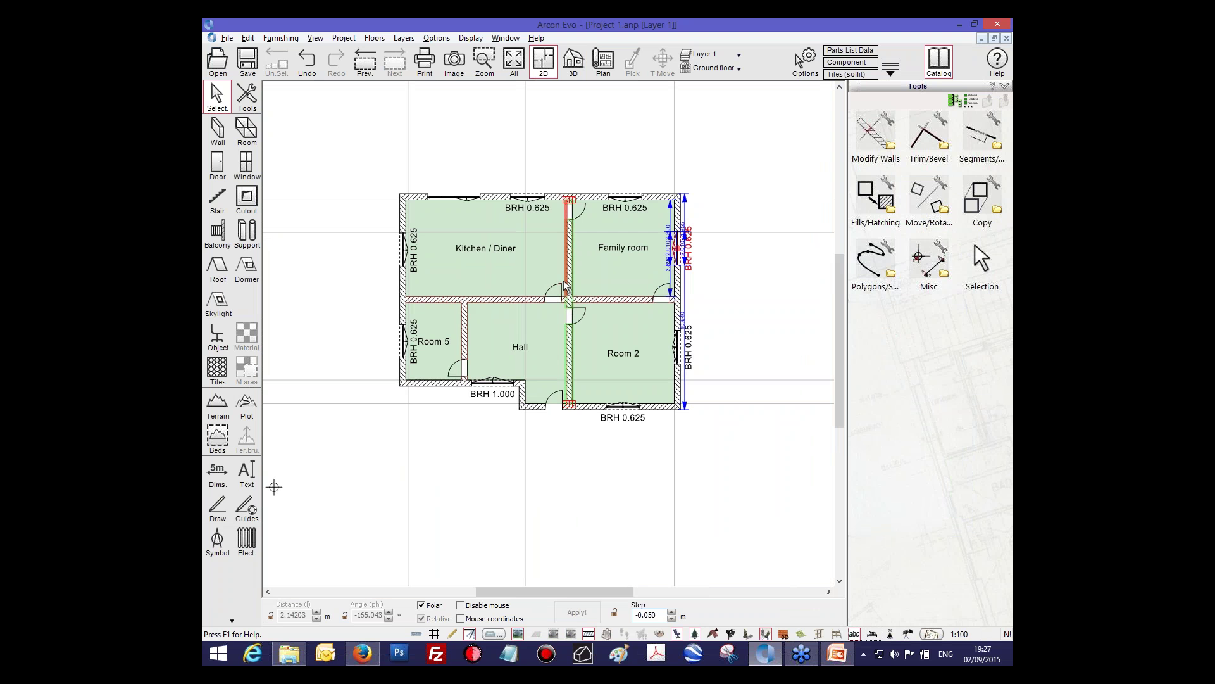
middle_drag(720, 327, 734, 317)
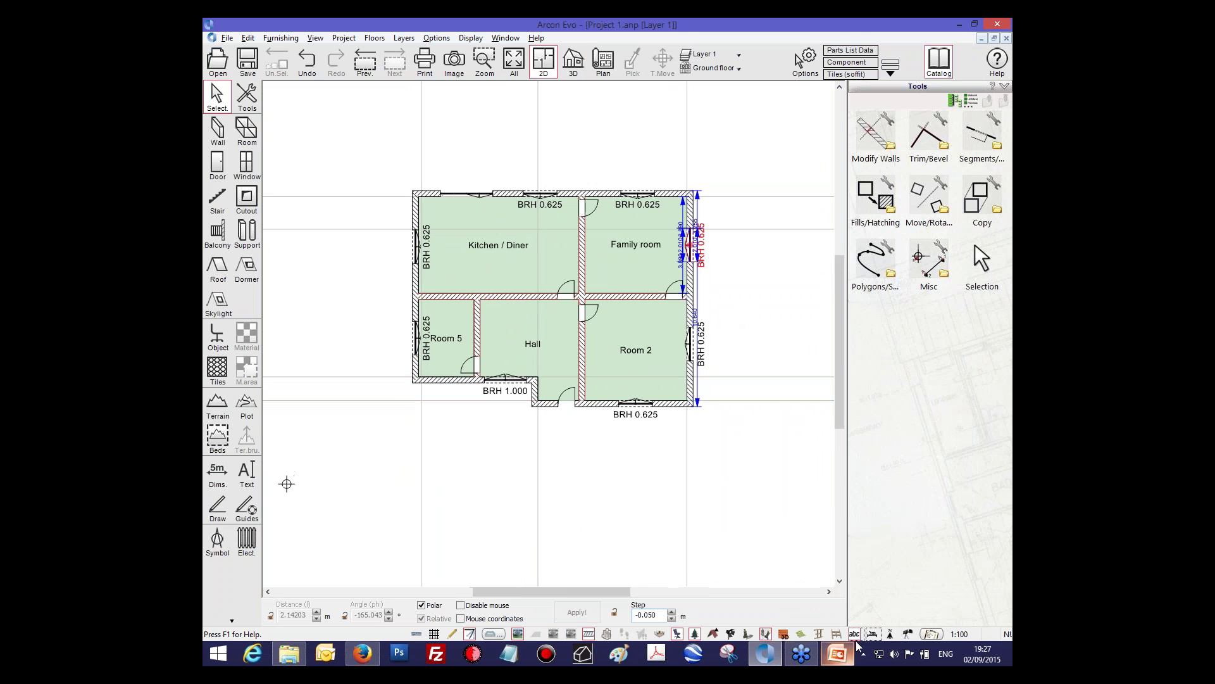
middle_drag(604, 262, 595, 267)
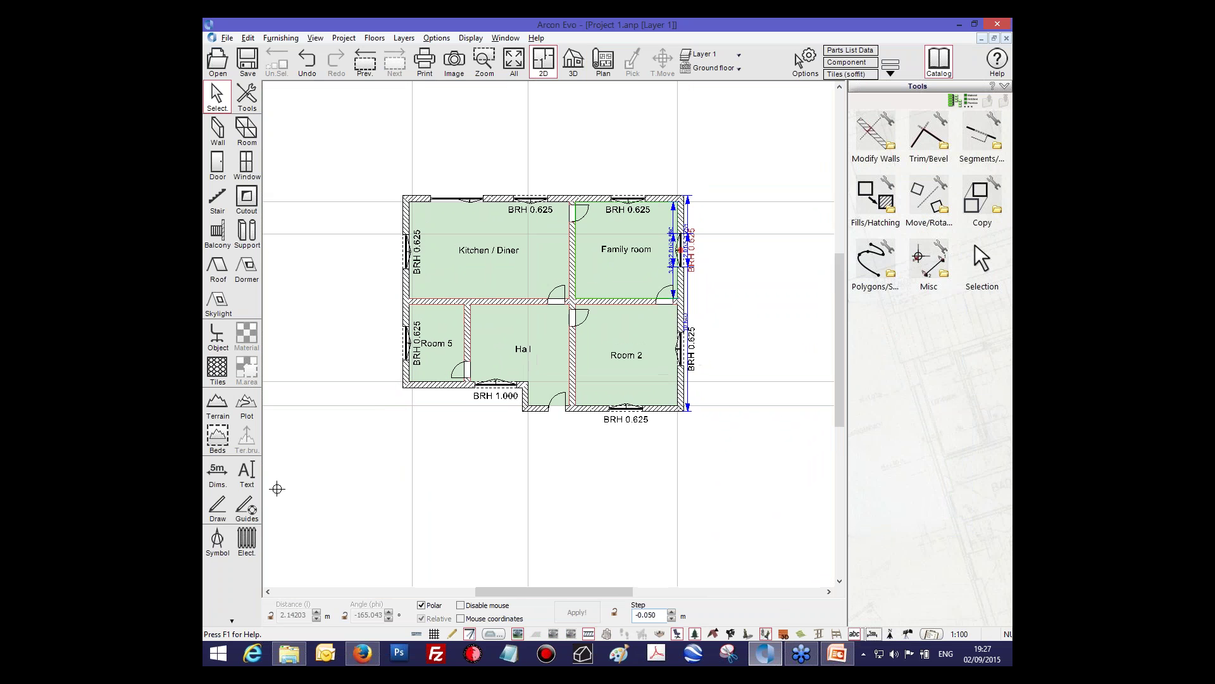
scroll(616, 265, up, 2)
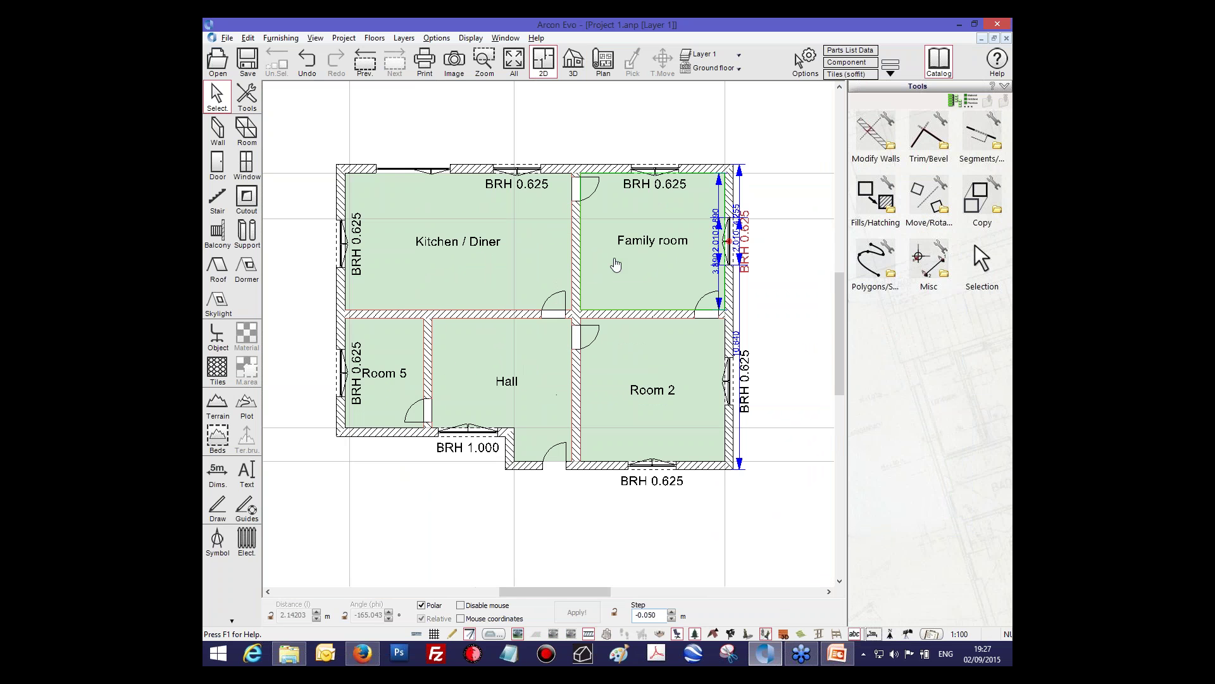
Step: Start a new upper floor that copies all walls from the ground floor together with their windows, doors and openings
click(374, 38)
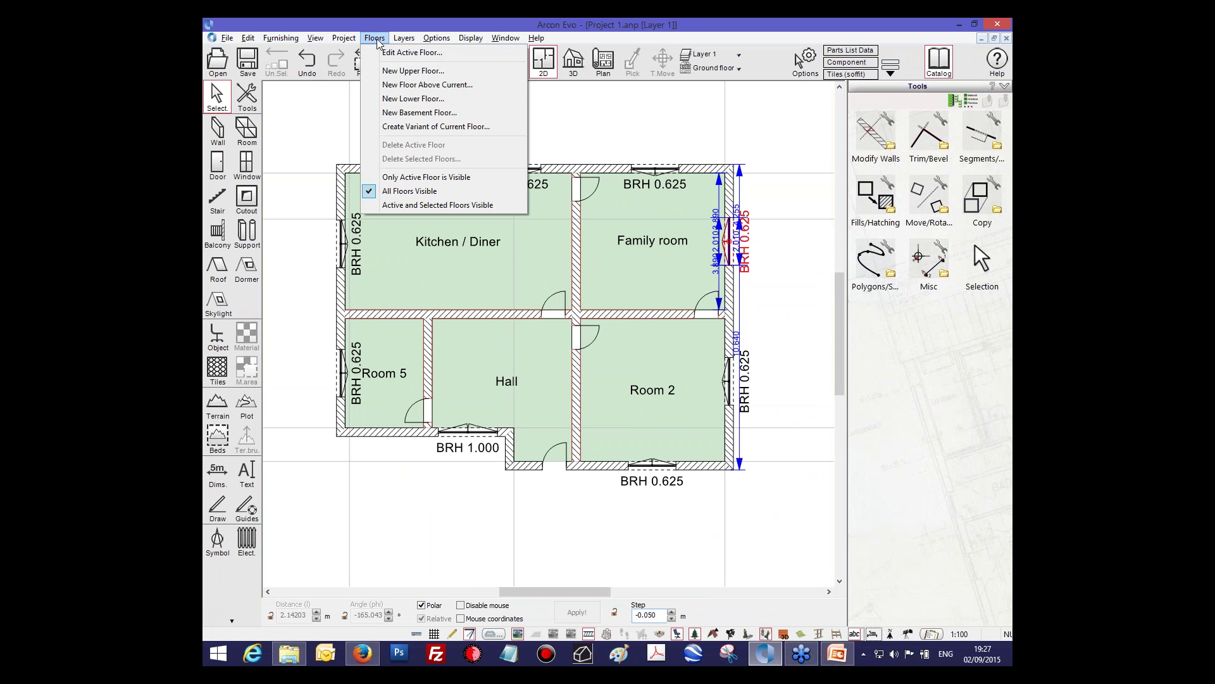
click(388, 71)
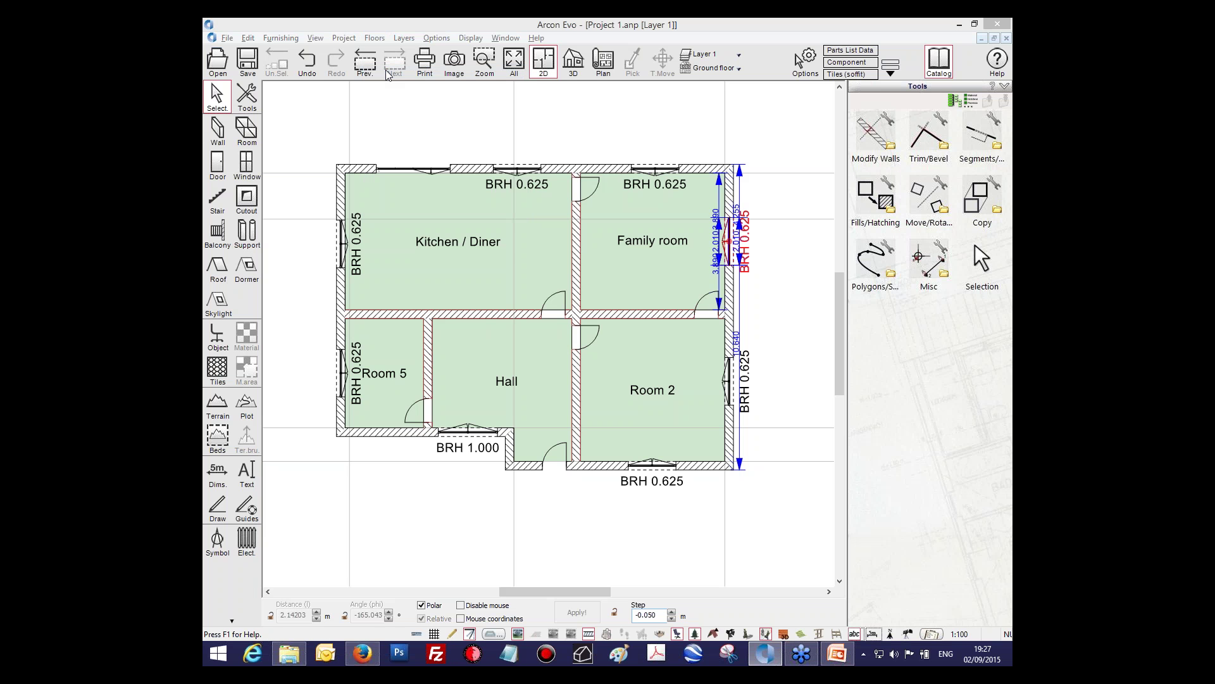
drag(578, 280, 575, 238)
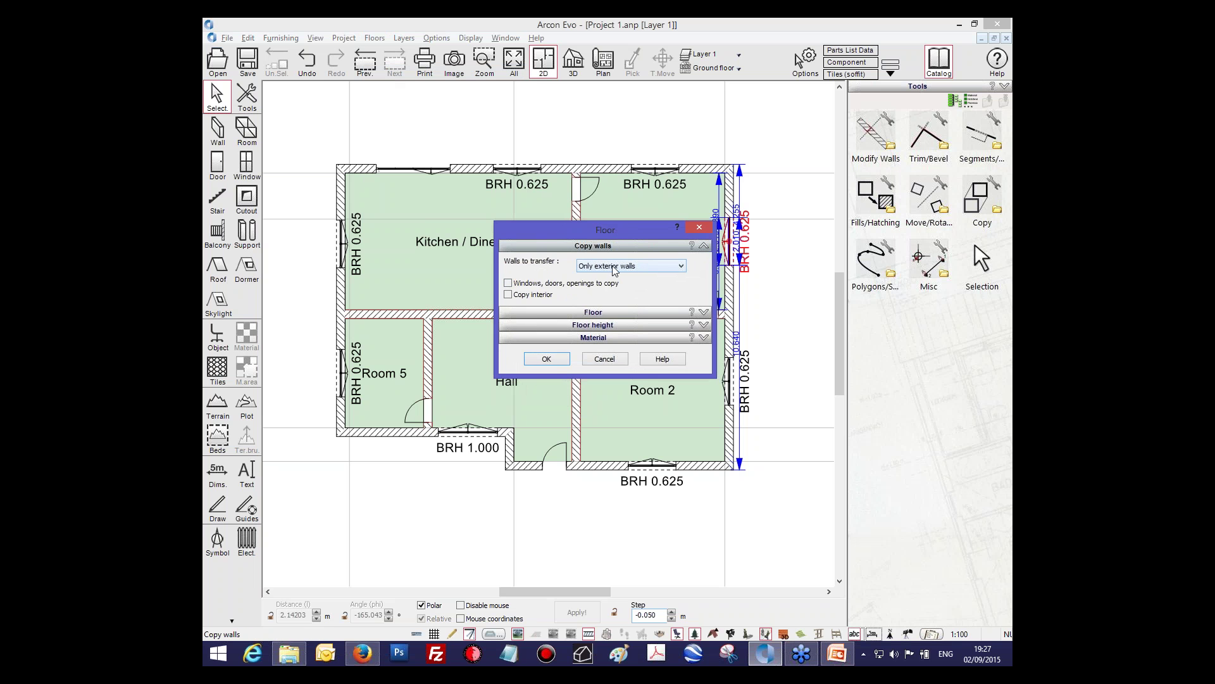
click(611, 272)
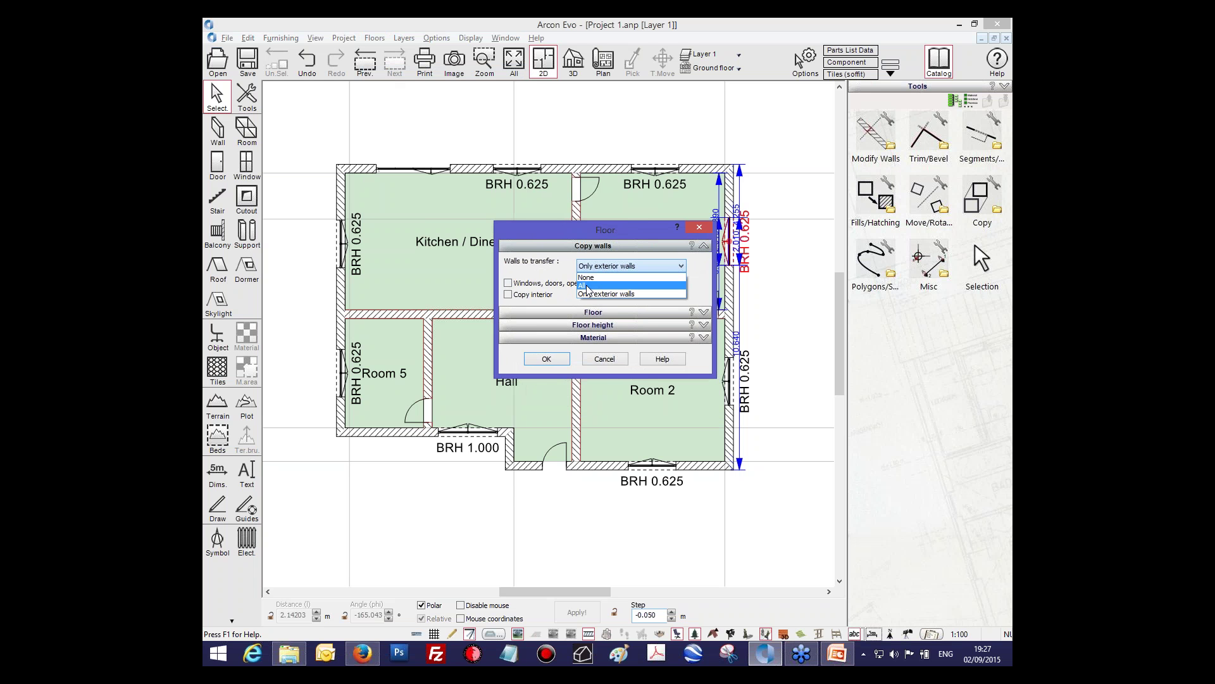
click(587, 287)
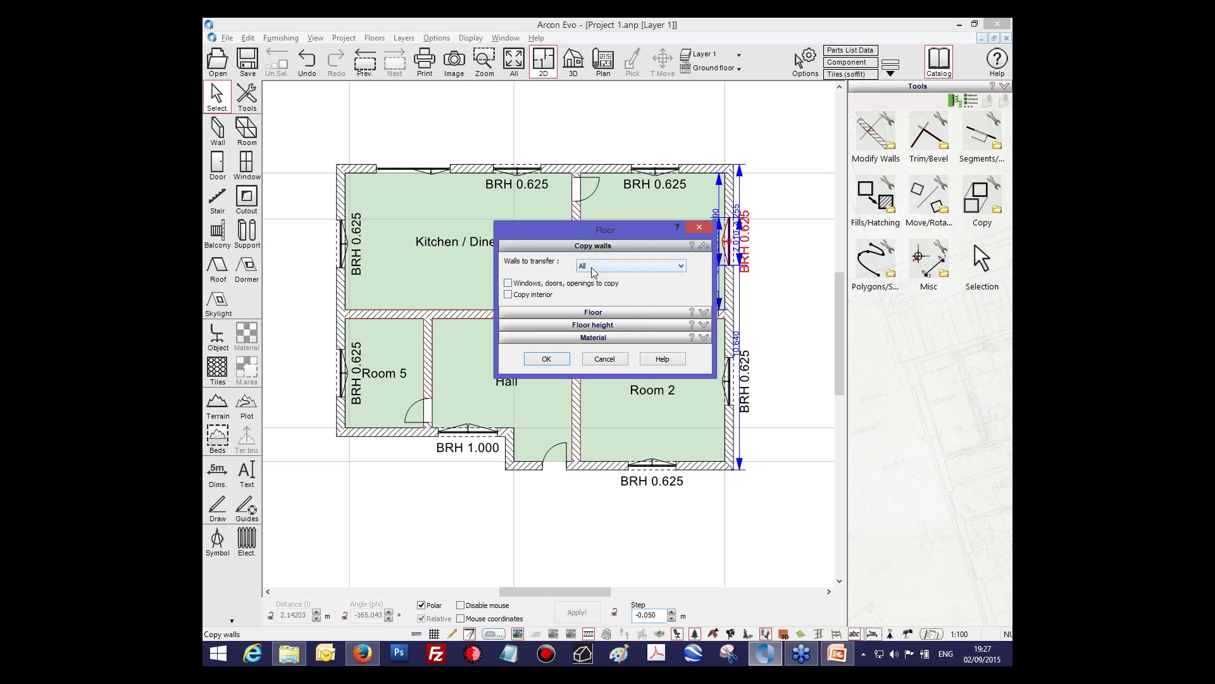
click(508, 283)
Step: Review the new floor's type and height settings, keeping Floor 2 and a 2.750 m floor height, and create it
click(583, 312)
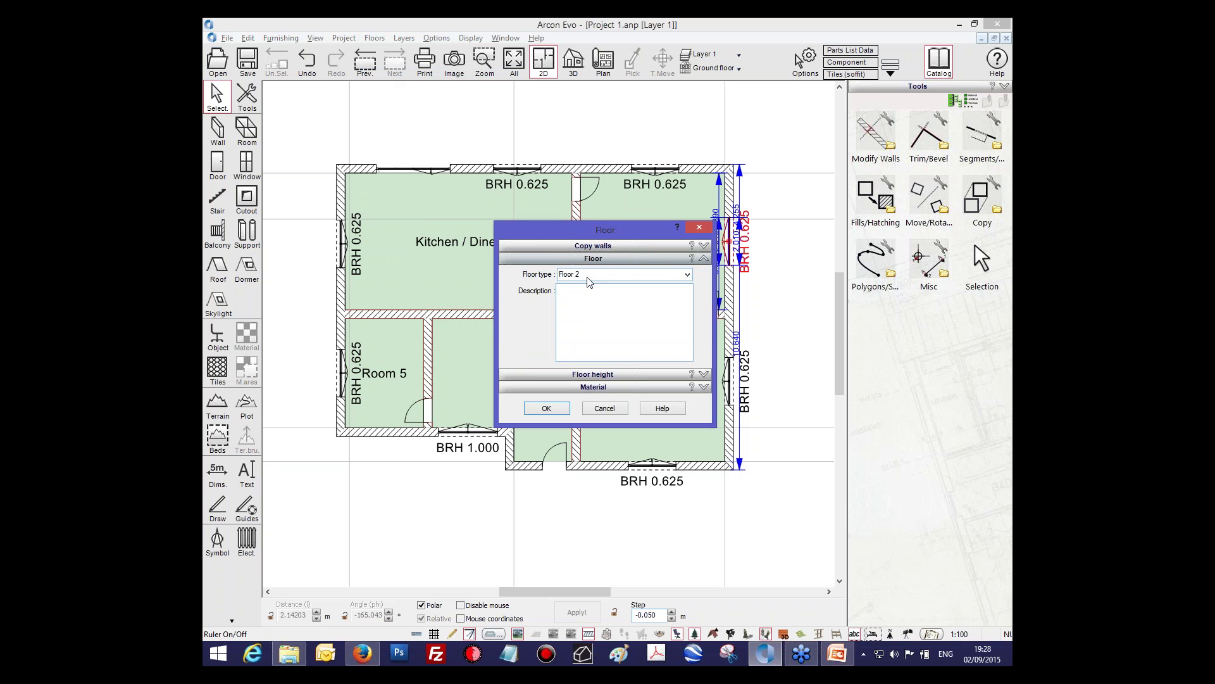
click(687, 275)
click(688, 276)
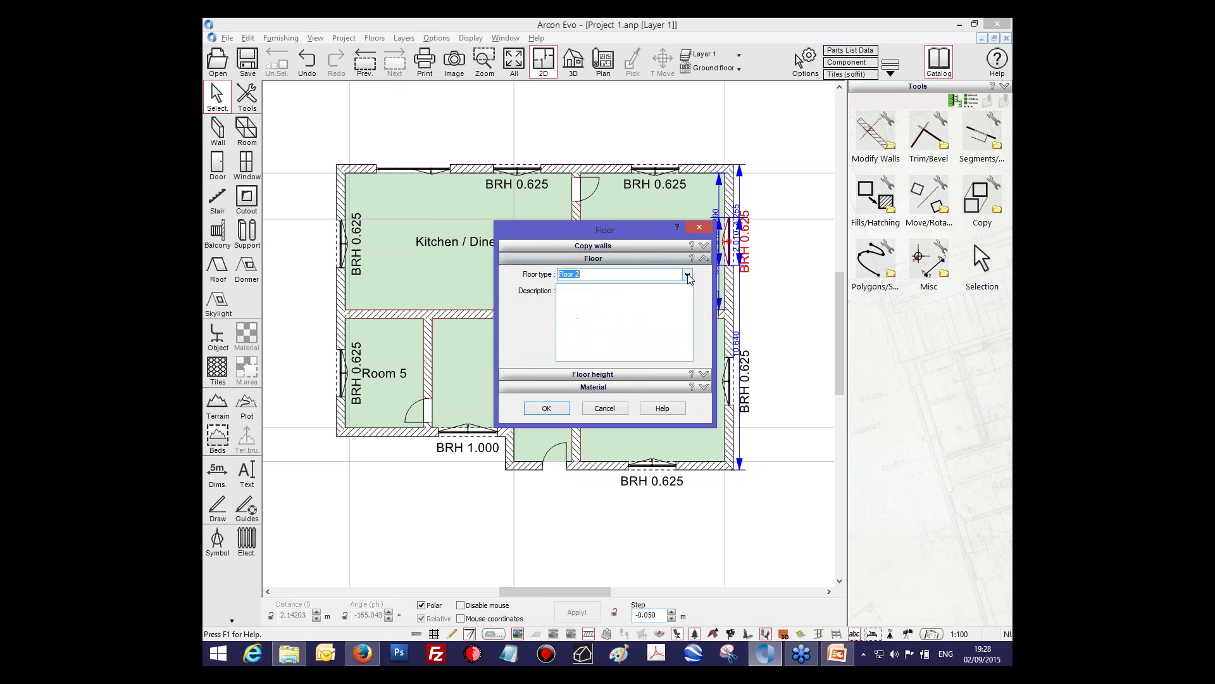
click(597, 376)
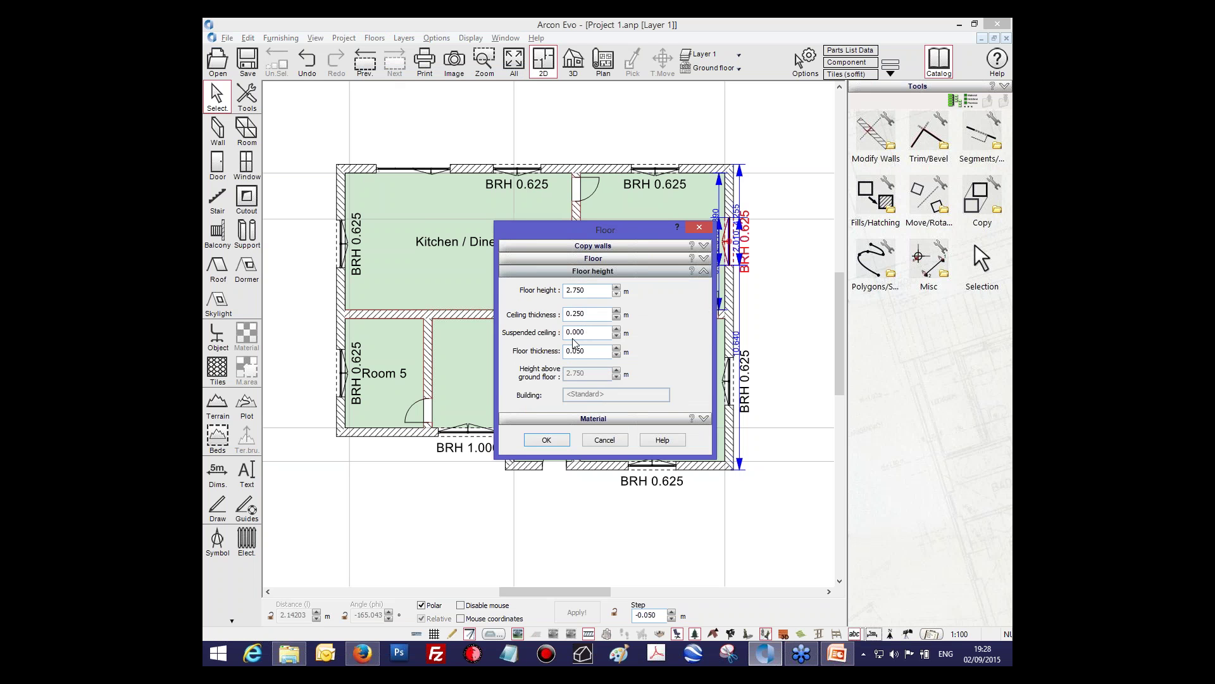
click(560, 443)
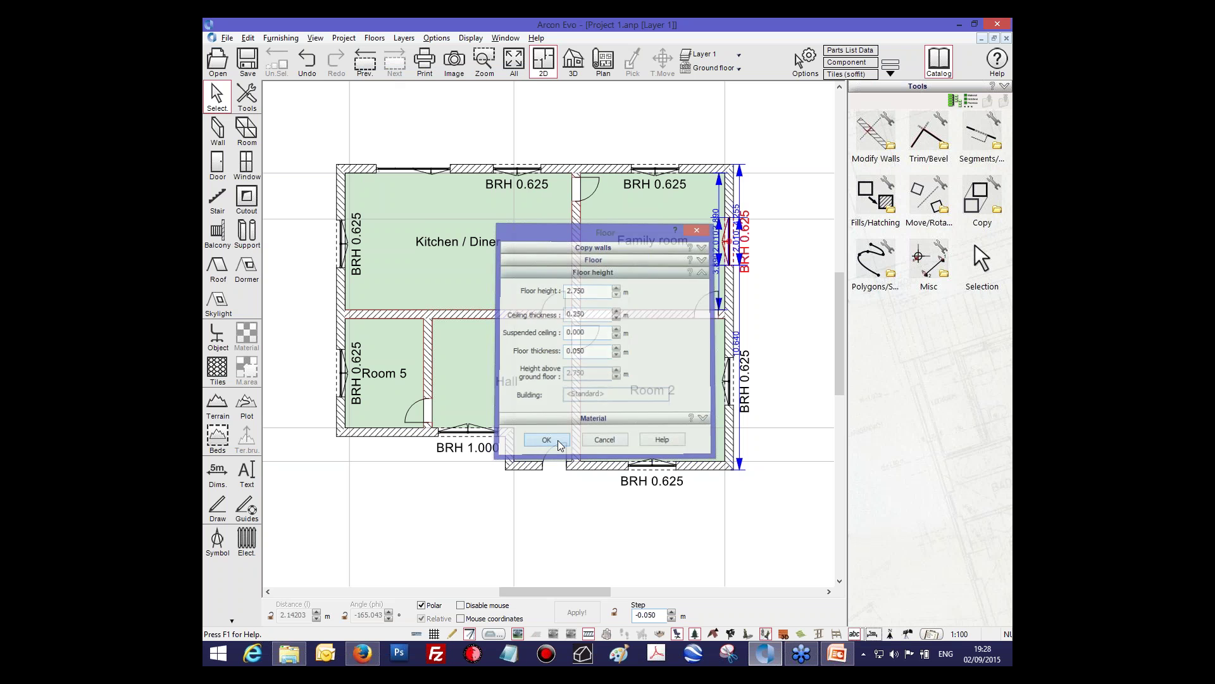
Step: Show the building in 3D and delete the upper-floor partition wall between Room 5 and the Hall
click(577, 66)
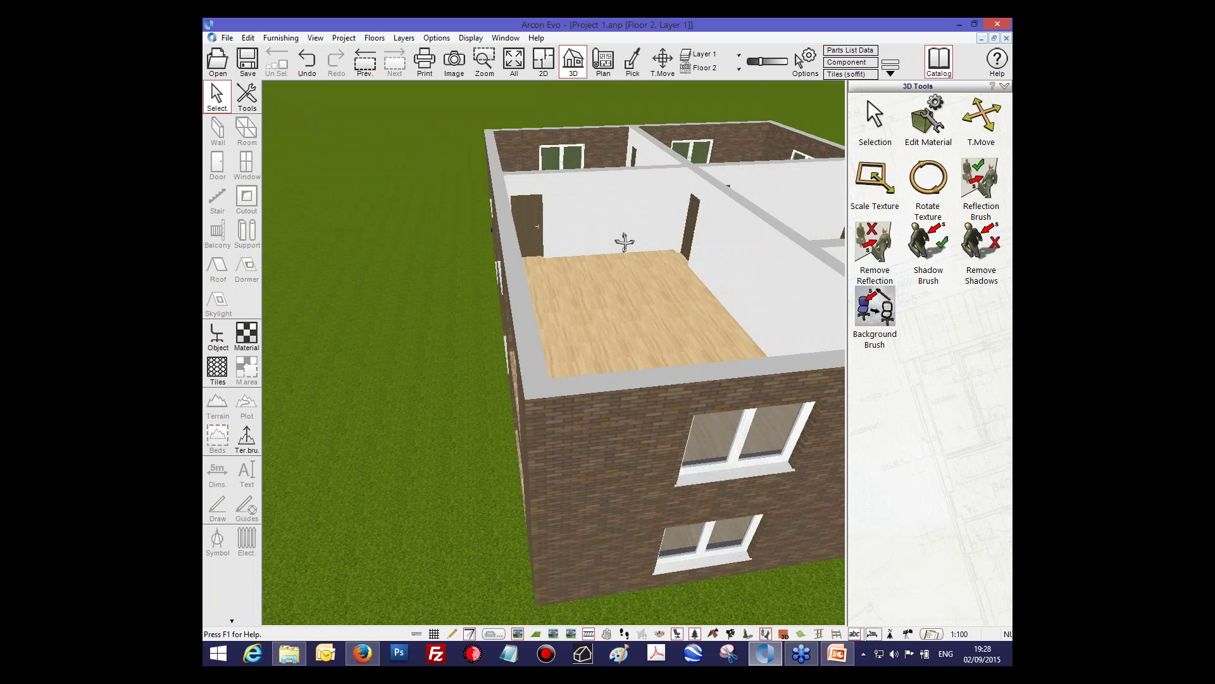
drag(624, 243, 550, 349)
click(702, 338)
key(Delete)
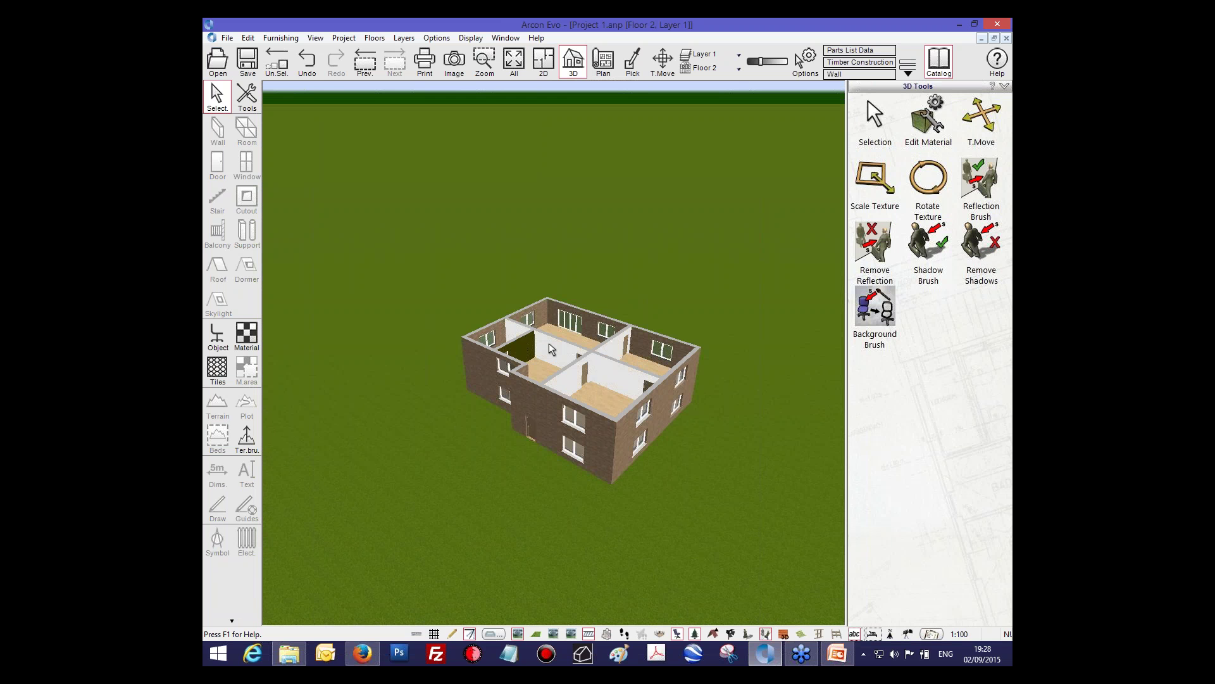
scroll(541, 348, up, 2)
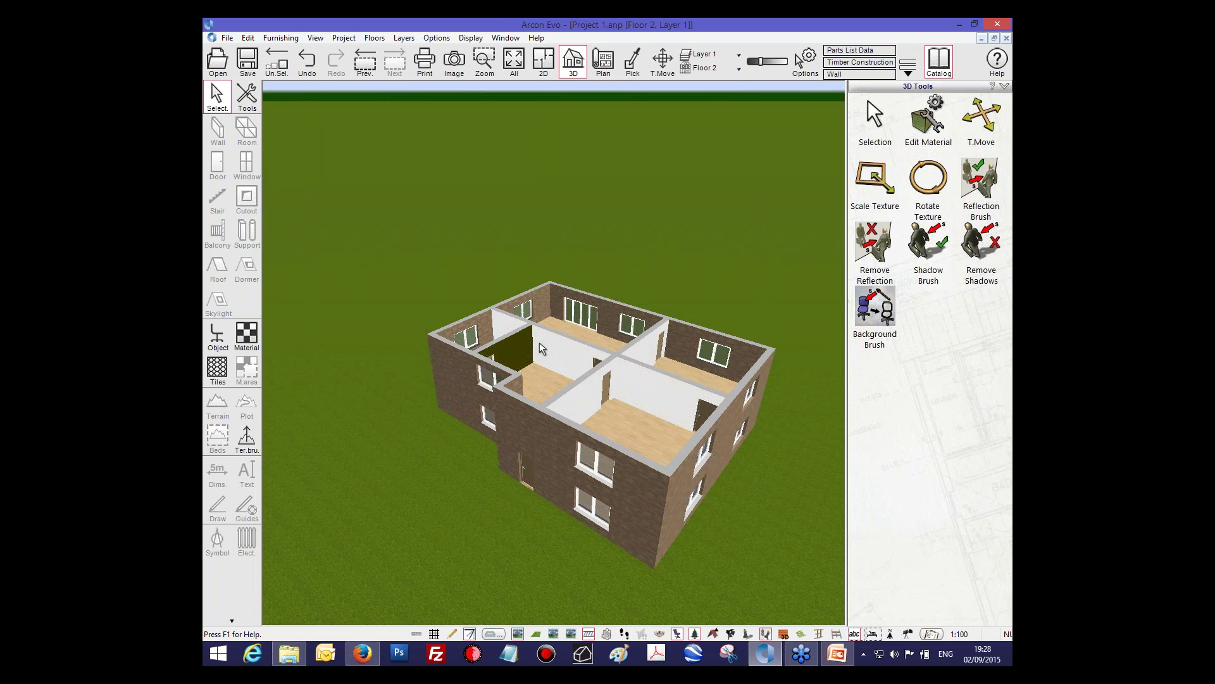
scroll(620, 383, up, 2)
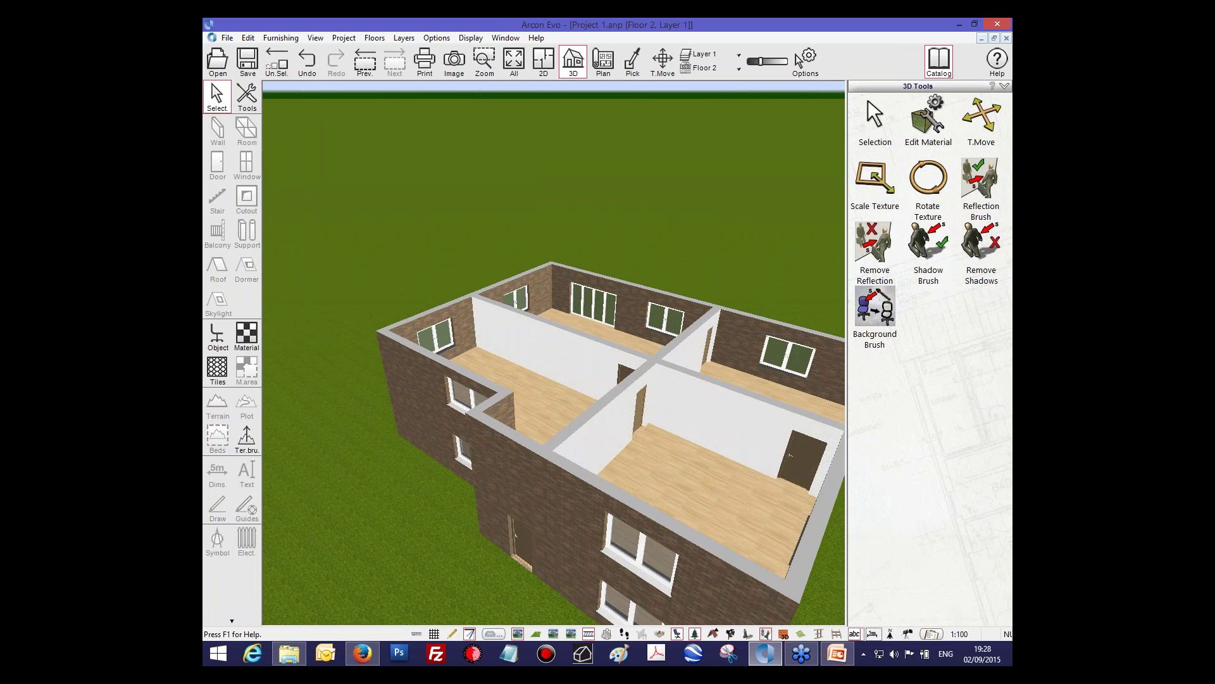
middle_drag(619, 382, 715, 395)
Step: Draw an L-shaped wall run on Floor 2 in 2D, enclosing the Kitchen / Diner corner beside the Family room and Hall walls
click(548, 67)
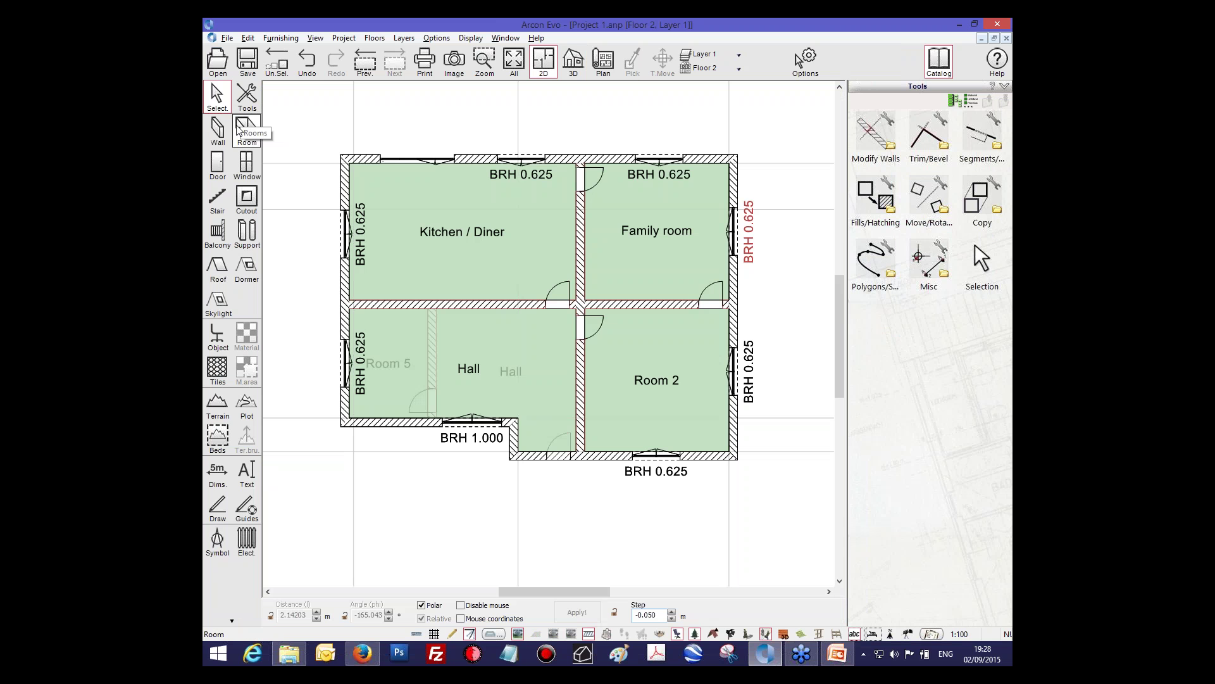
click(217, 130)
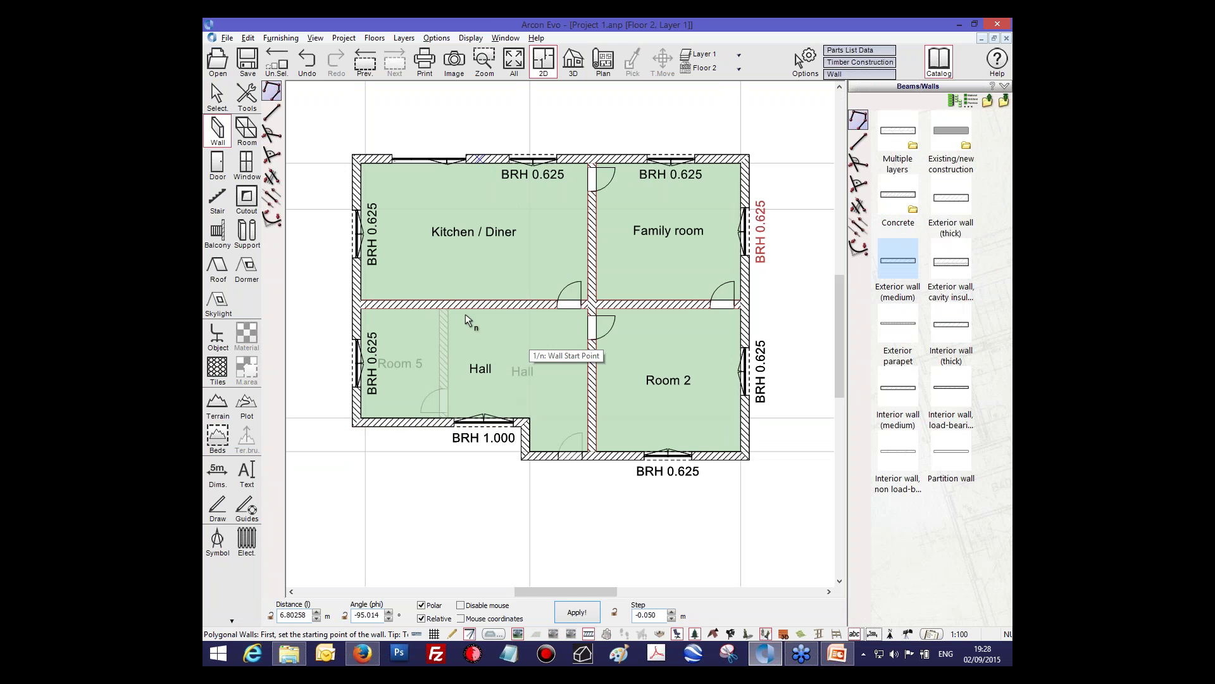
click(493, 301)
click(493, 218)
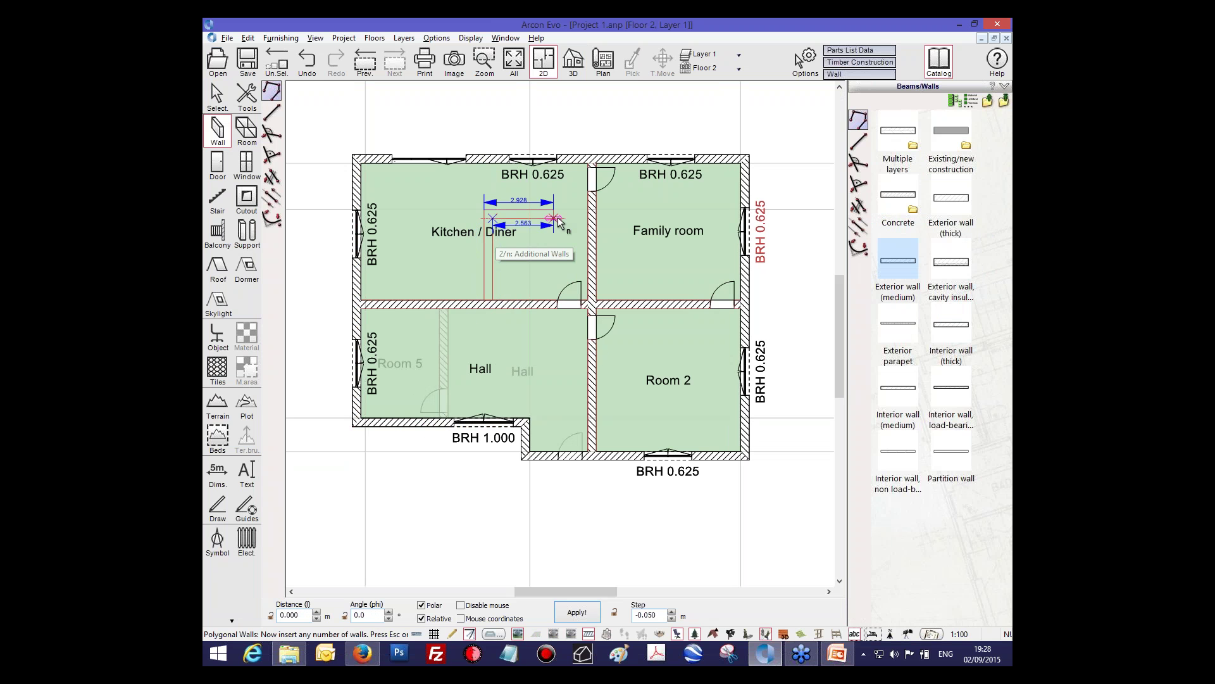
click(588, 218)
key(Escape)
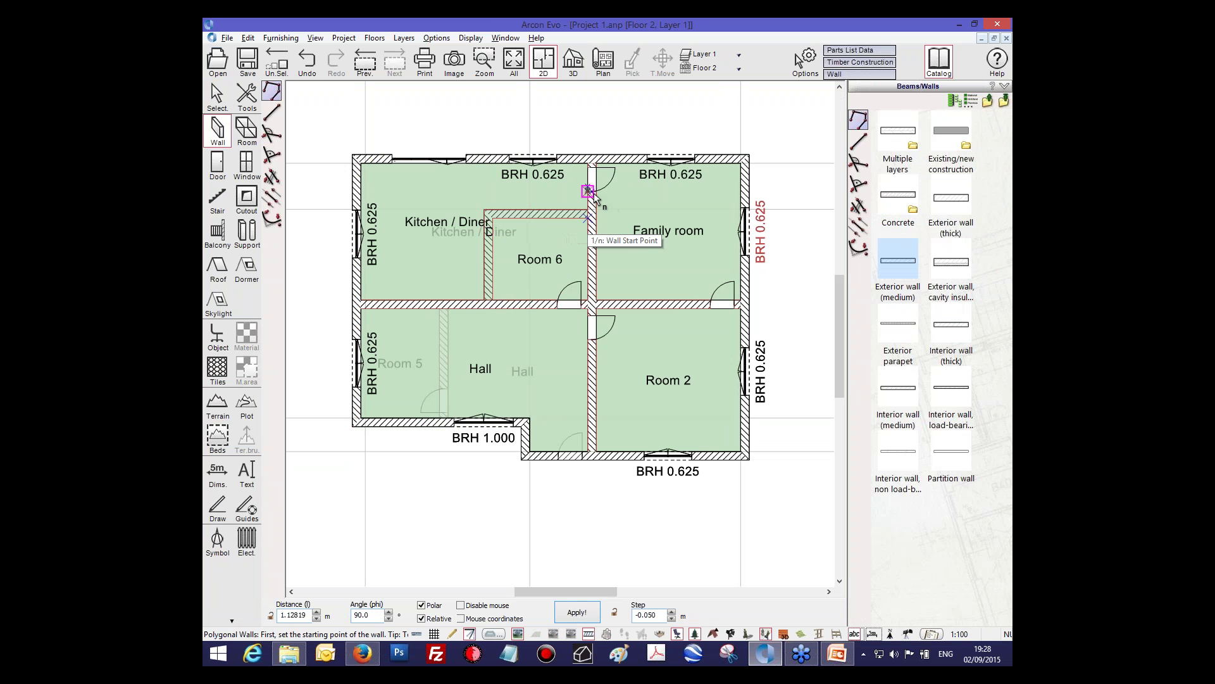
middle_drag(668, 289, 651, 295)
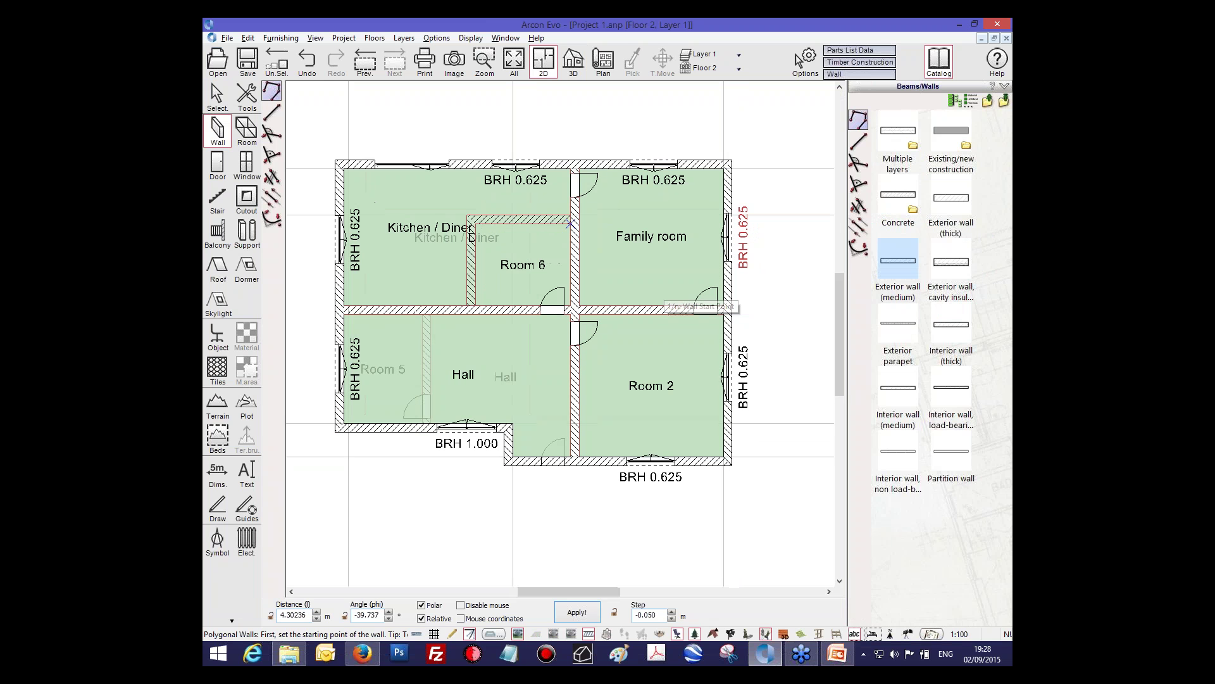
Step: Switch to the ground floor and place an L-shaped staircase, about 2.43 m by 2.92 m, in the Hall corner against Room 5
click(738, 69)
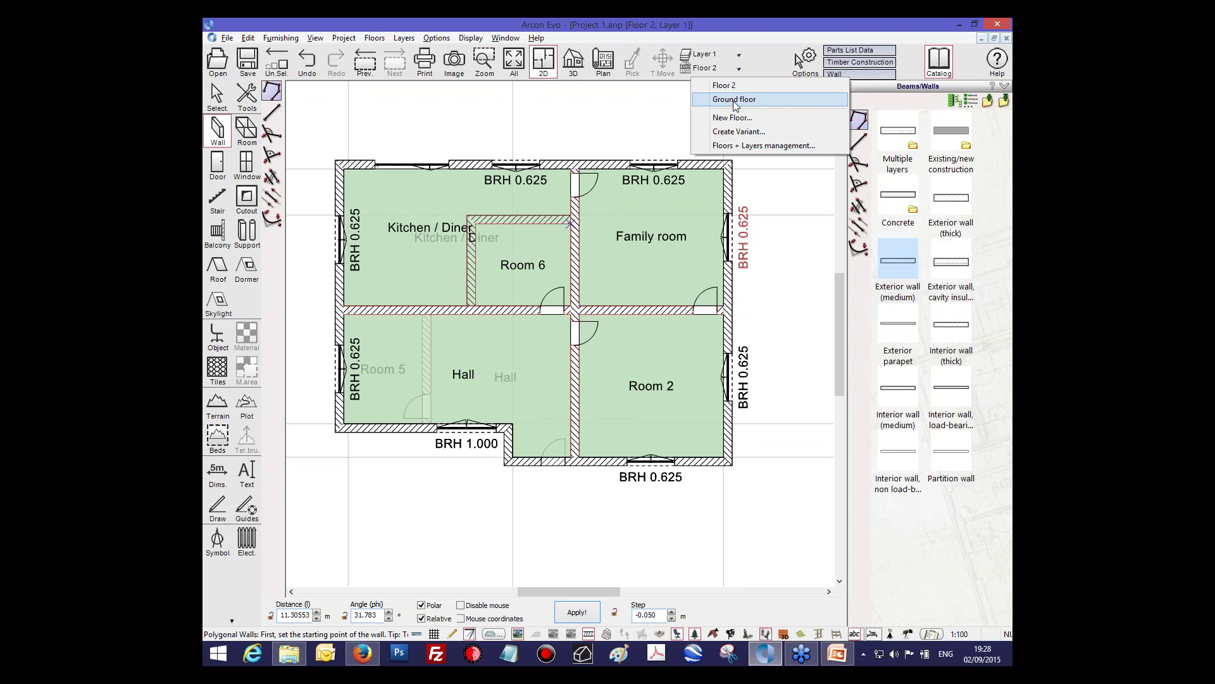
click(734, 100)
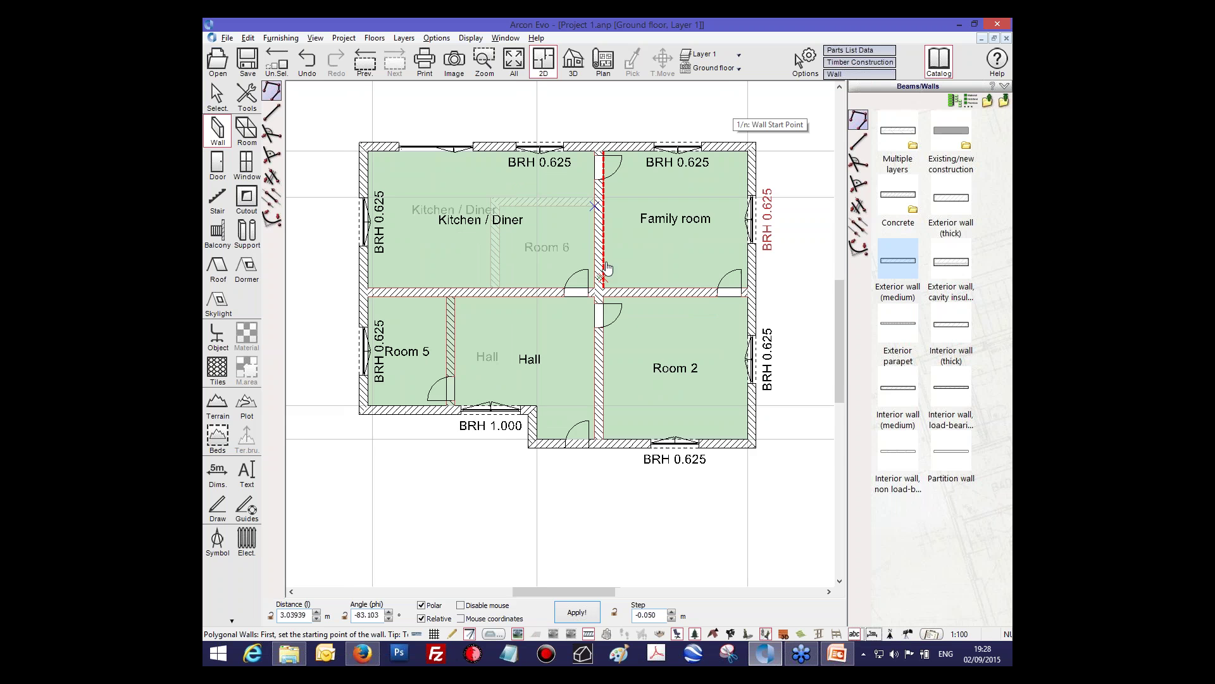
click(218, 197)
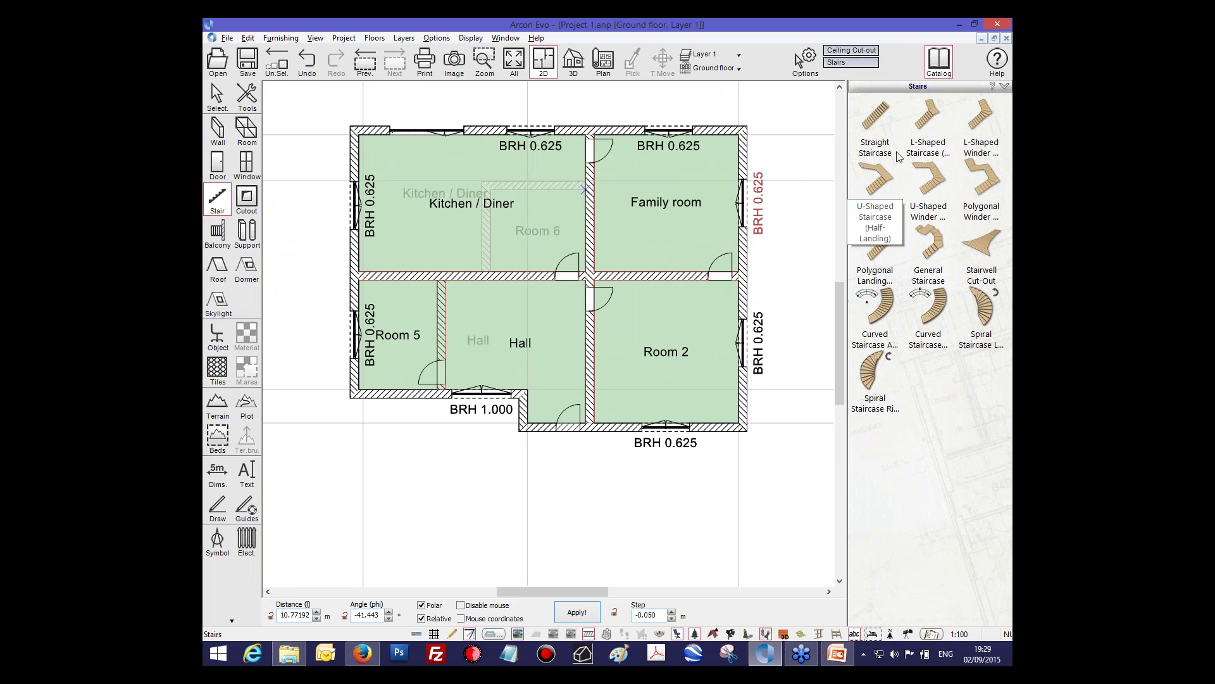
click(931, 116)
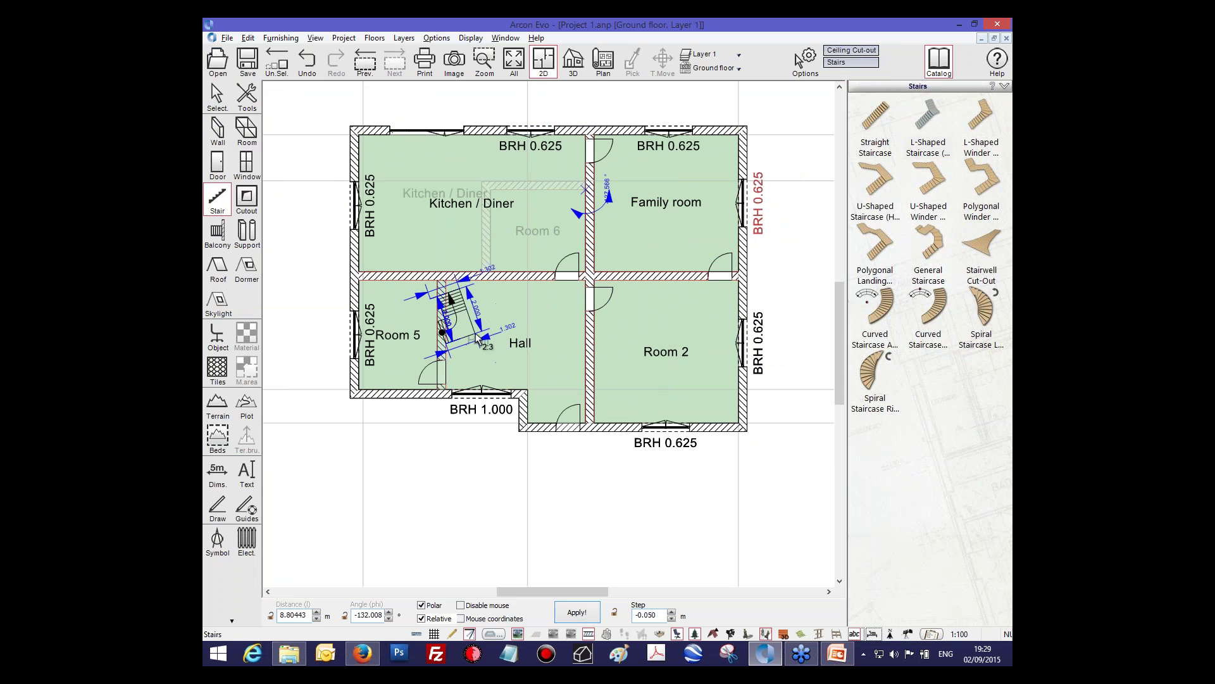
key(Escape)
click(217, 204)
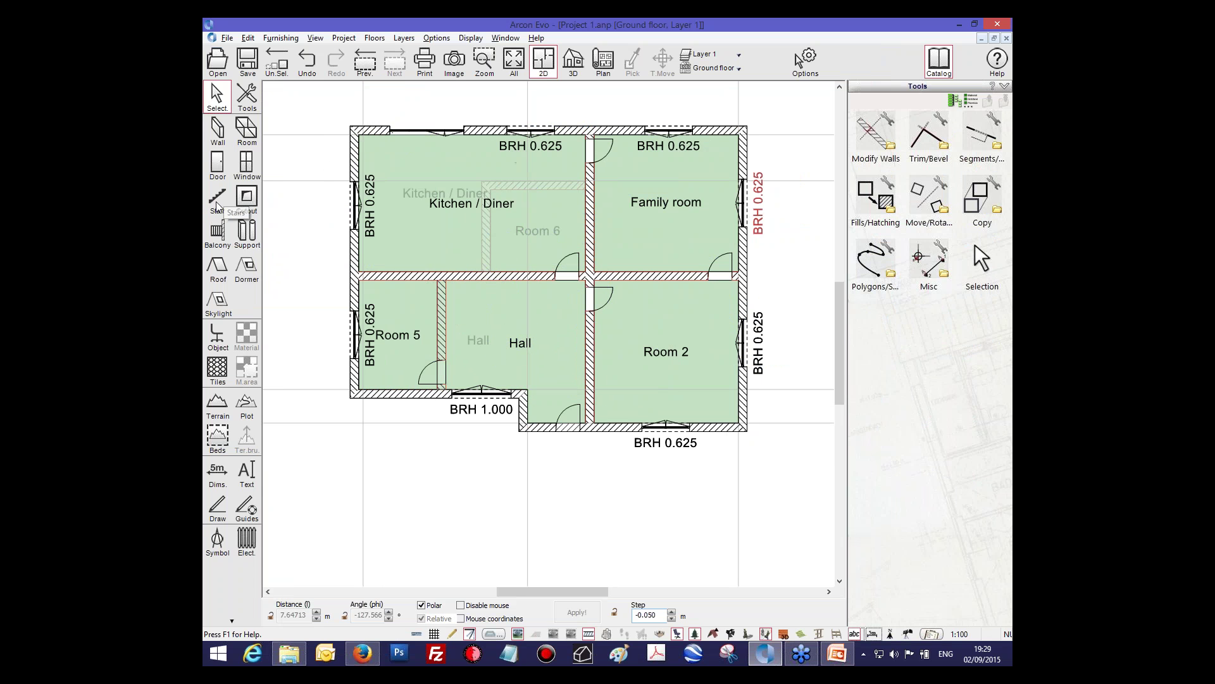
click(434, 350)
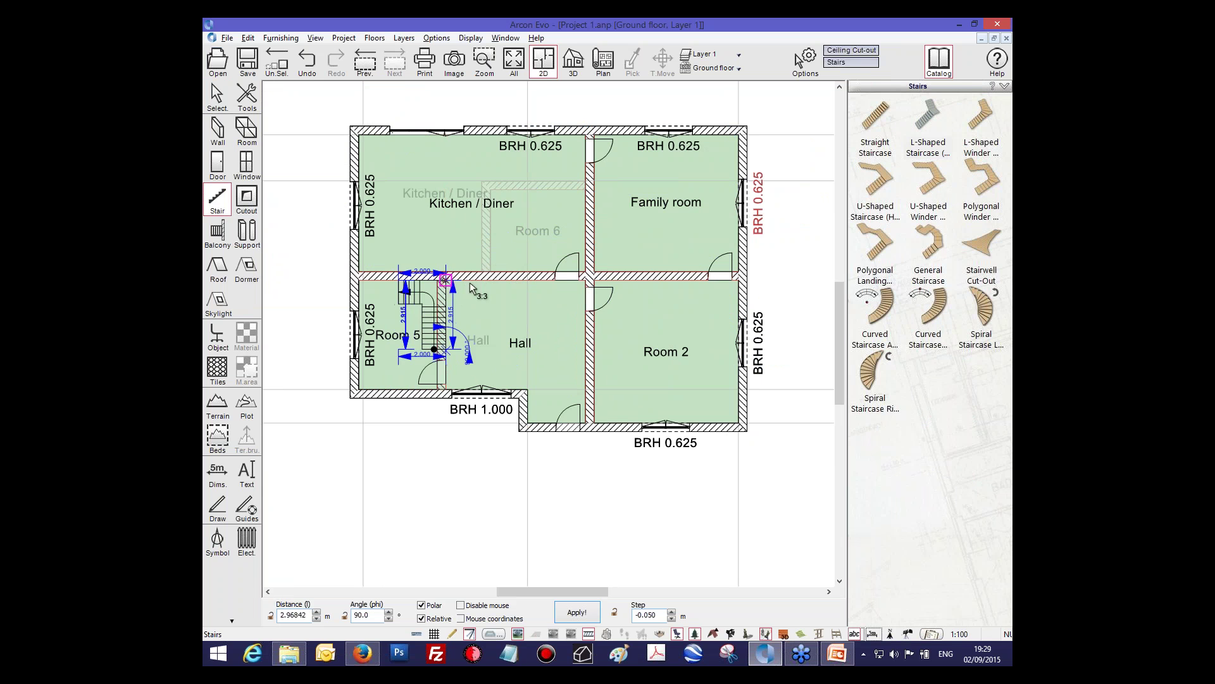
click(470, 282)
click(504, 282)
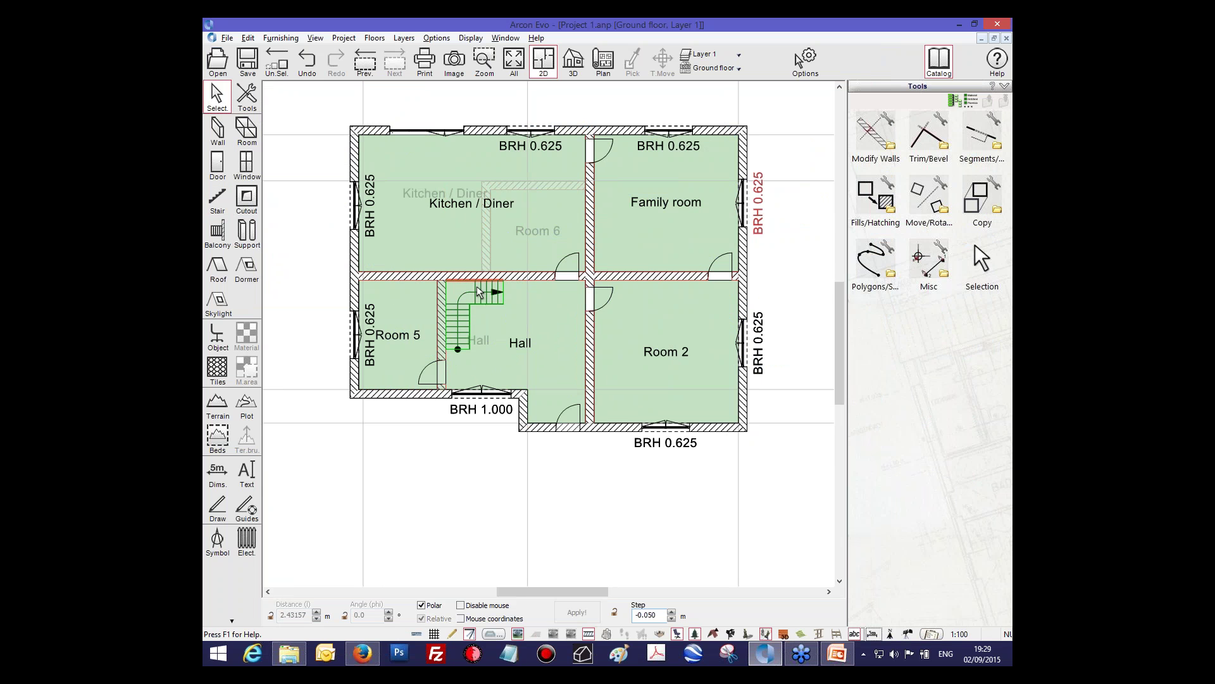
Step: Open the staircase's Stairs settings and expand the parameter list to fill the dialog
scroll(482, 297, up, 2)
scroll(478, 293, down, 1)
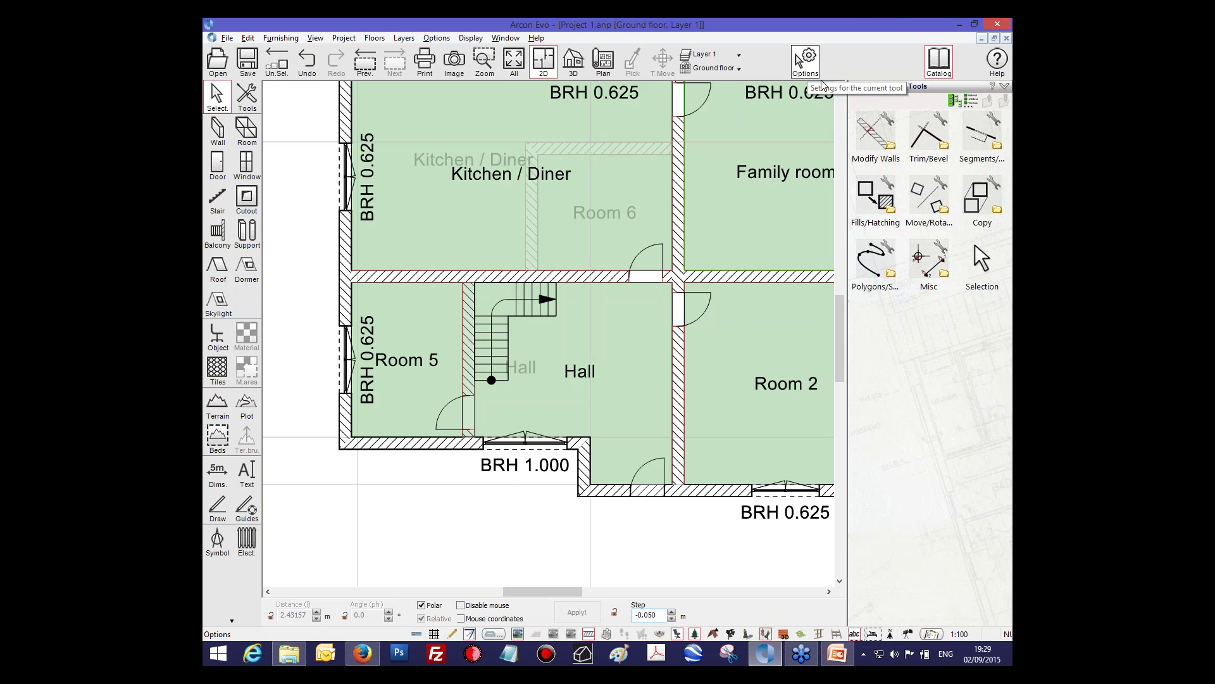
click(518, 377)
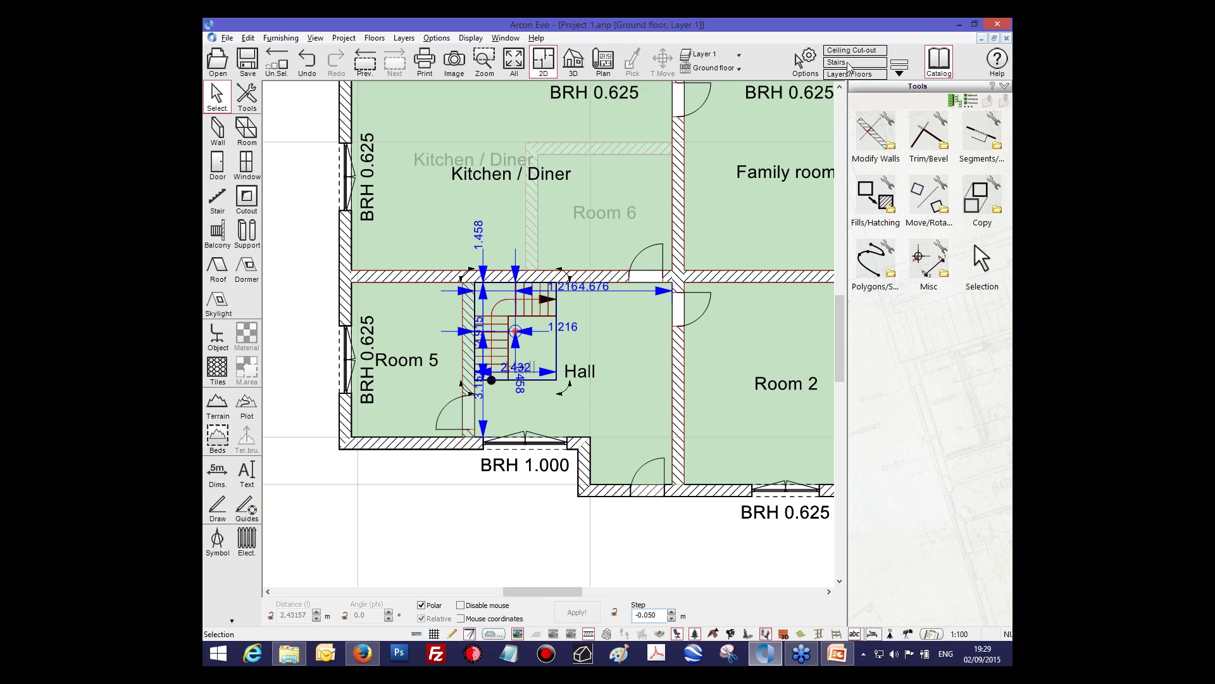
click(848, 64)
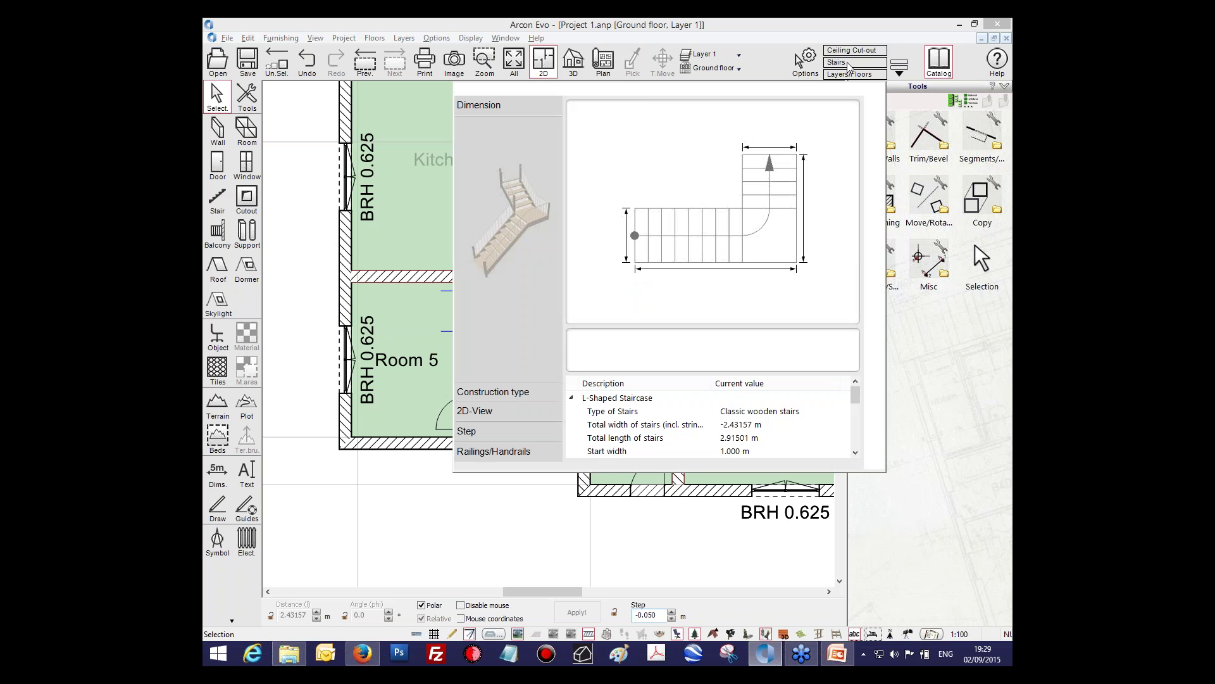
drag(742, 92, 764, 76)
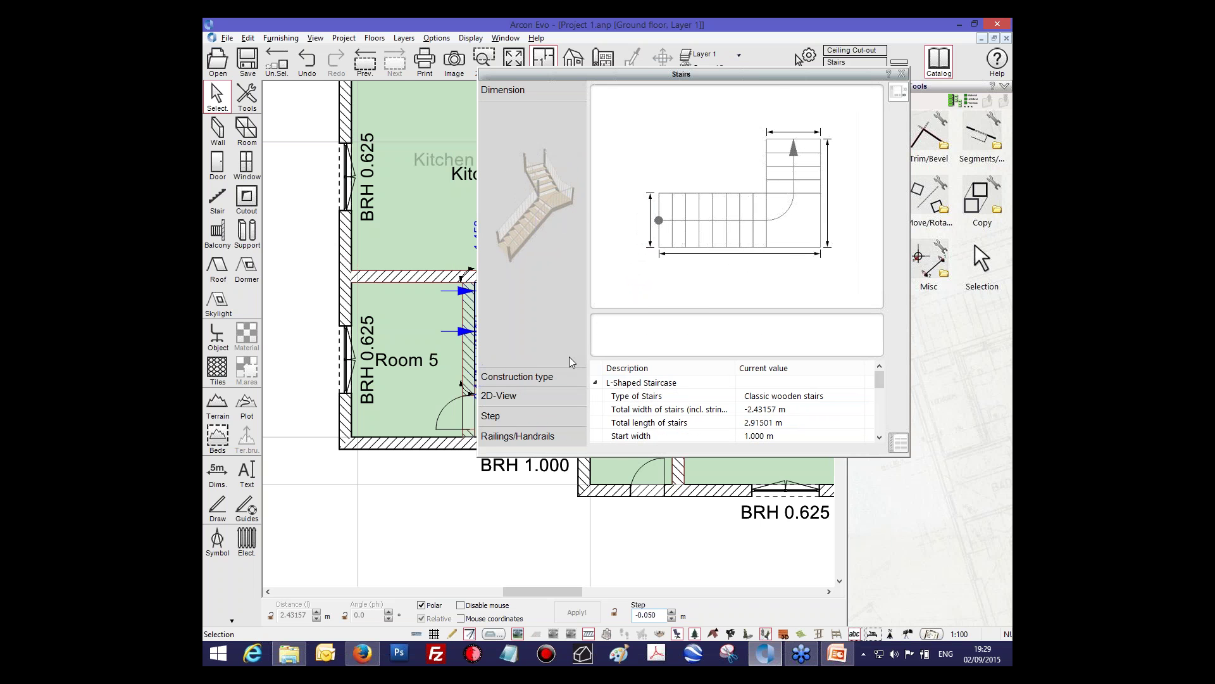
click(899, 445)
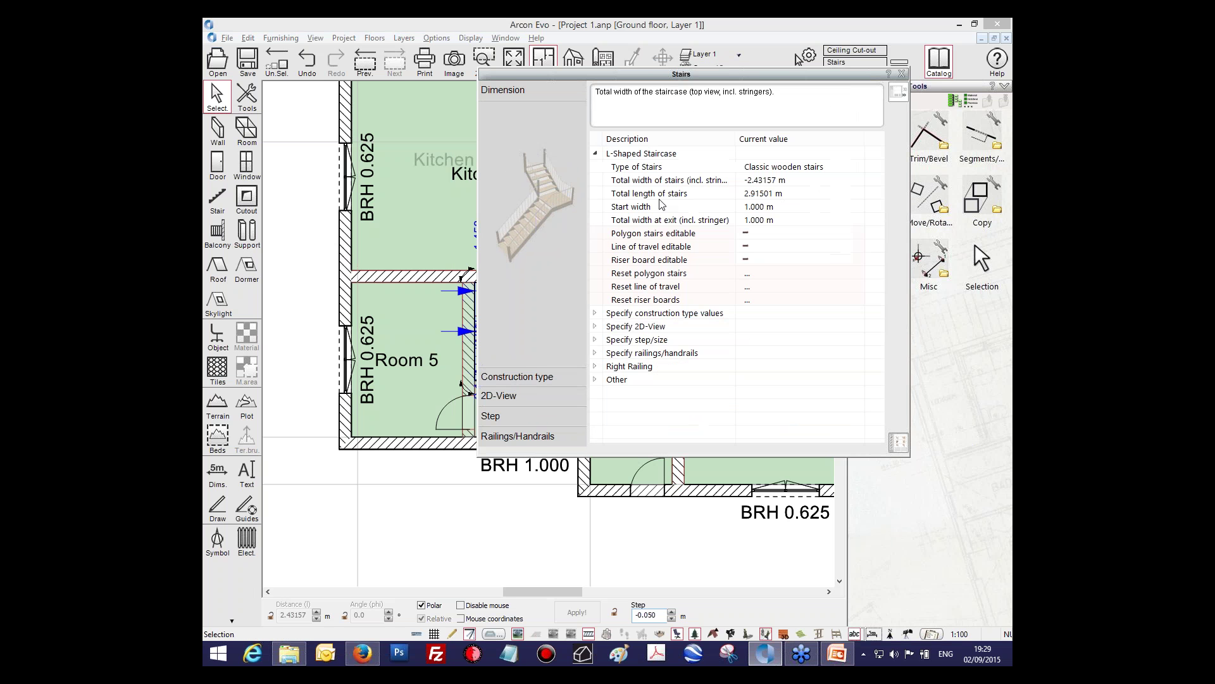
Step: Examine the staircase's construction type values, 2D-View settings and step size parameters
double_click(602, 313)
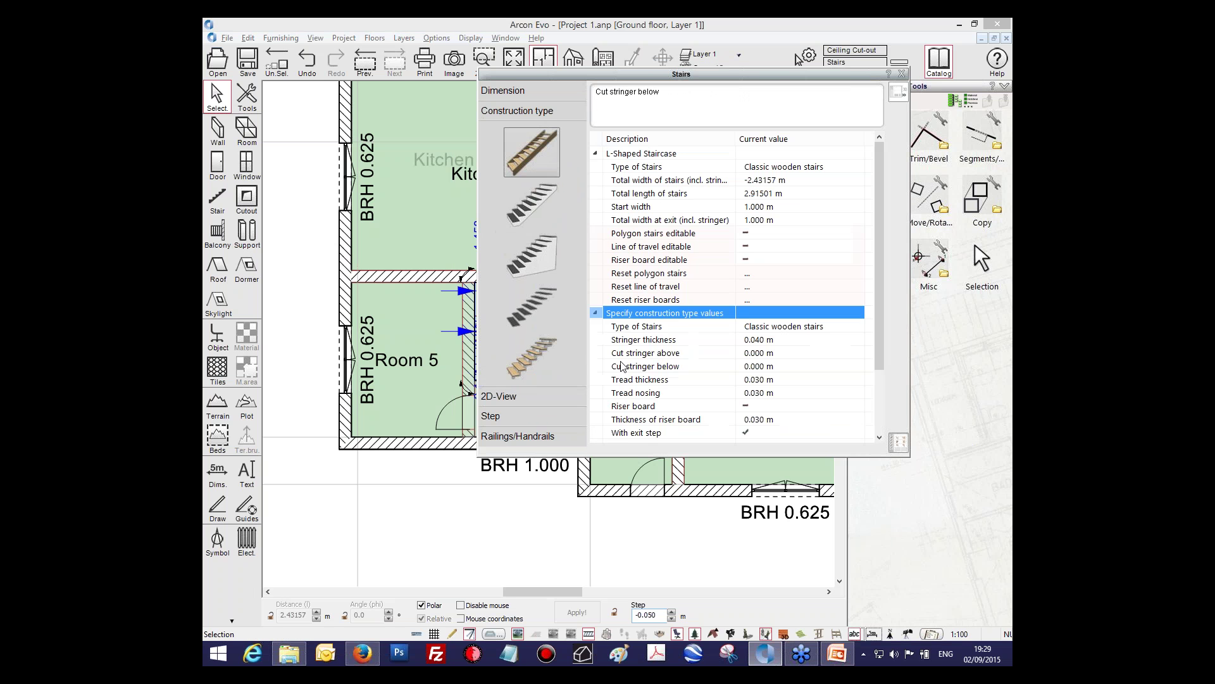
scroll(598, 354, down, 2)
click(596, 379)
click(597, 379)
scroll(604, 389, down, 7)
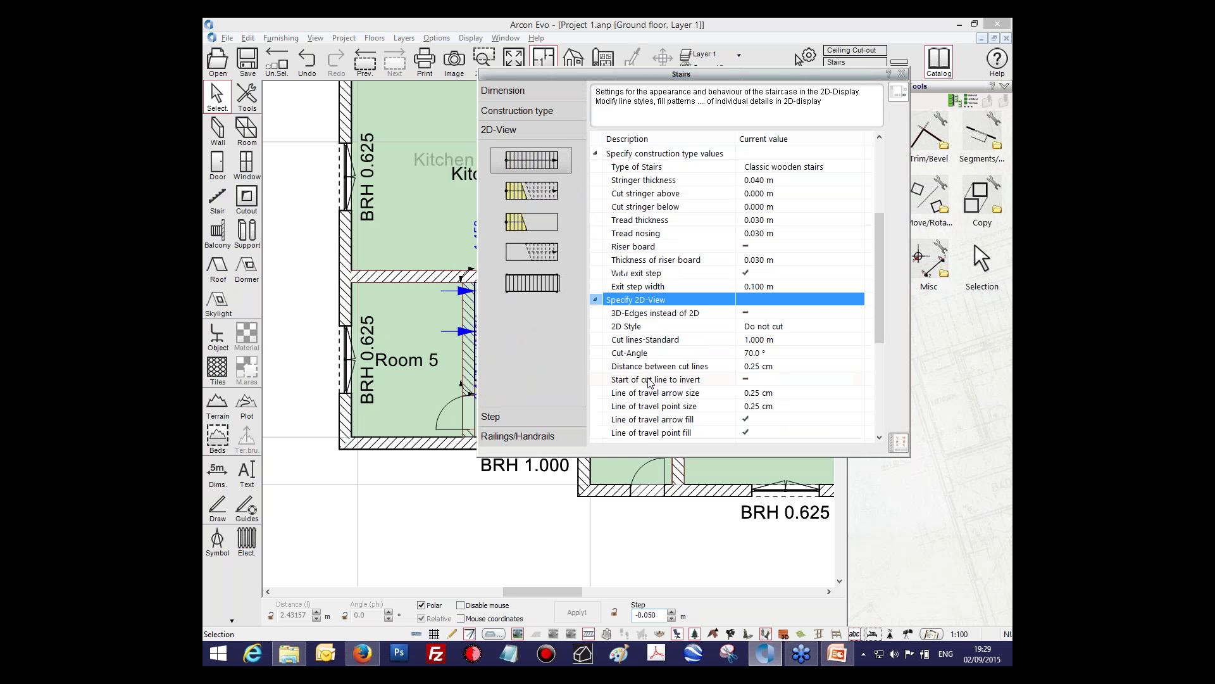
double_click(608, 393)
scroll(608, 393, down, 2)
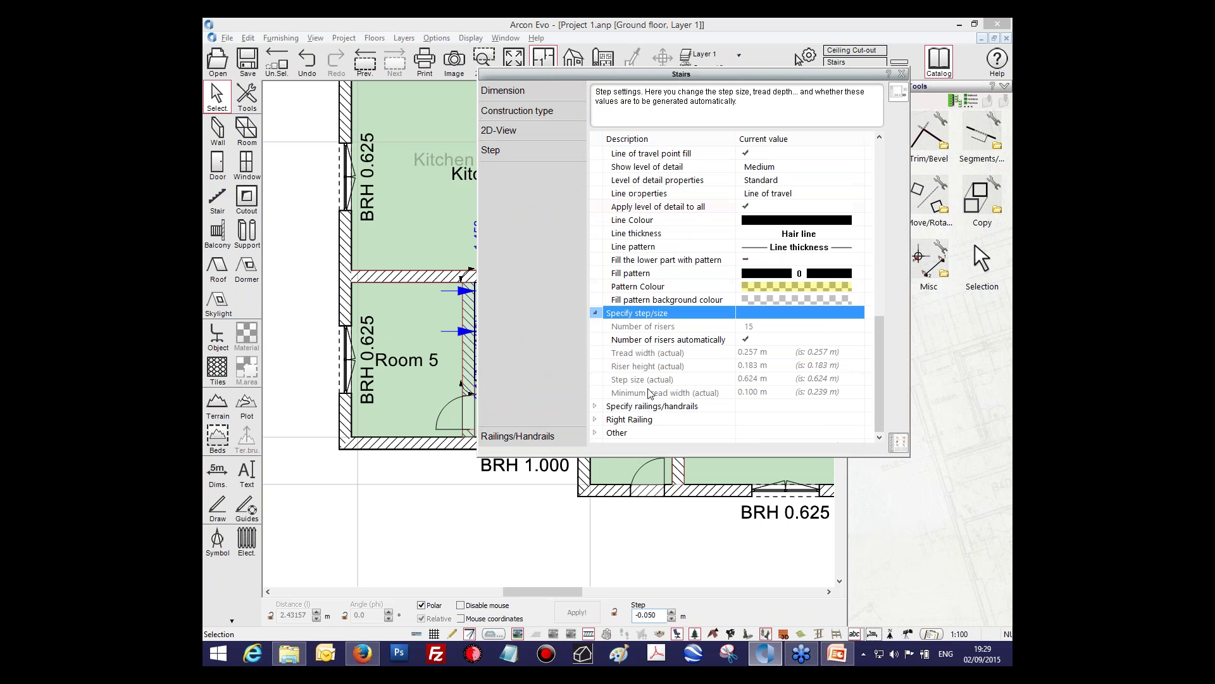
Step: Review the L-shaped staircase's dimension, construction type, 2D view, step and railing settings, and leave them without changes
click(899, 445)
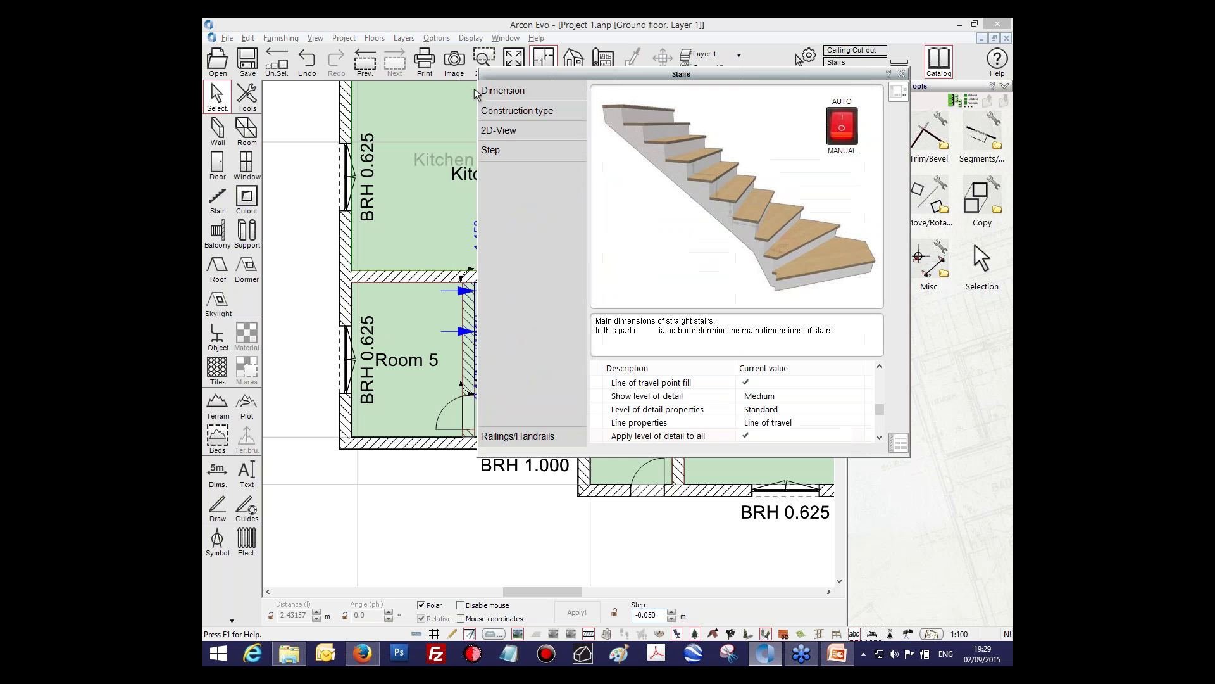
click(507, 93)
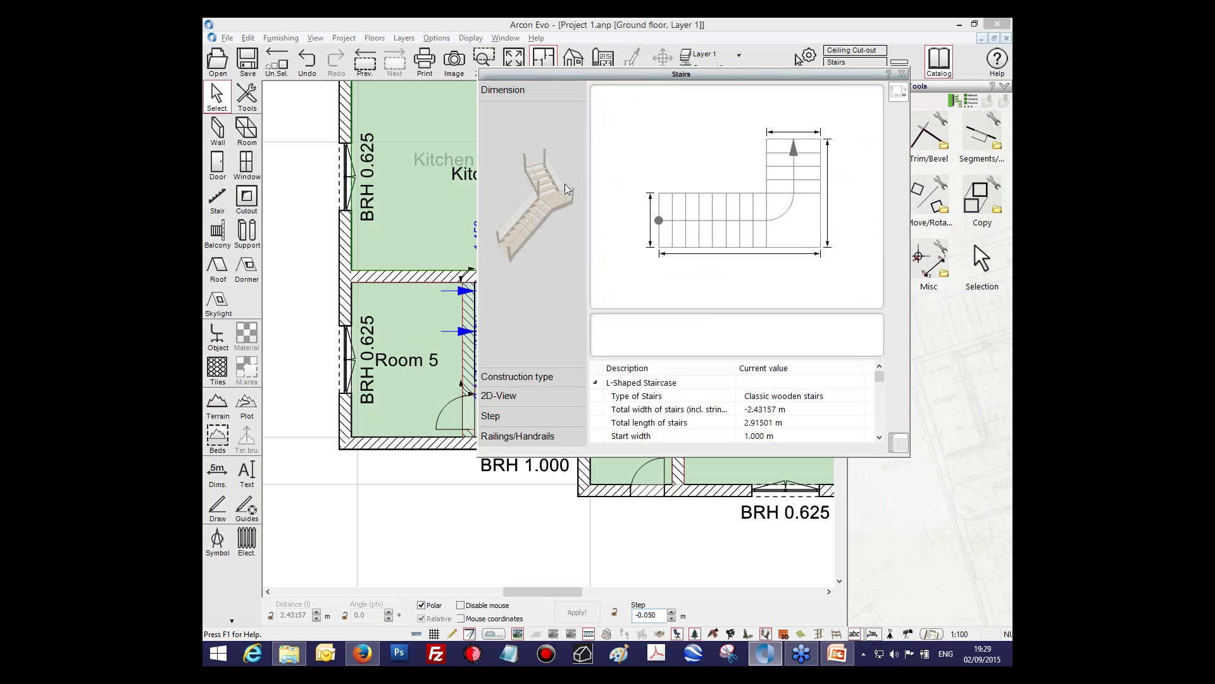
click(555, 376)
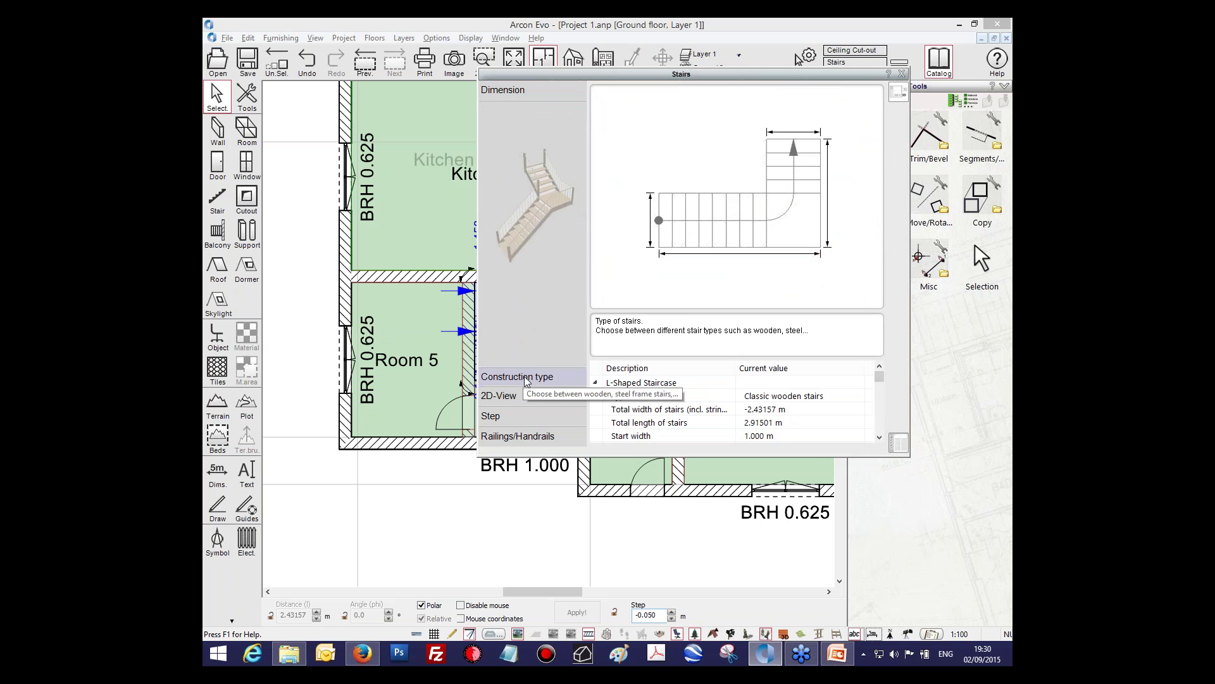
click(525, 377)
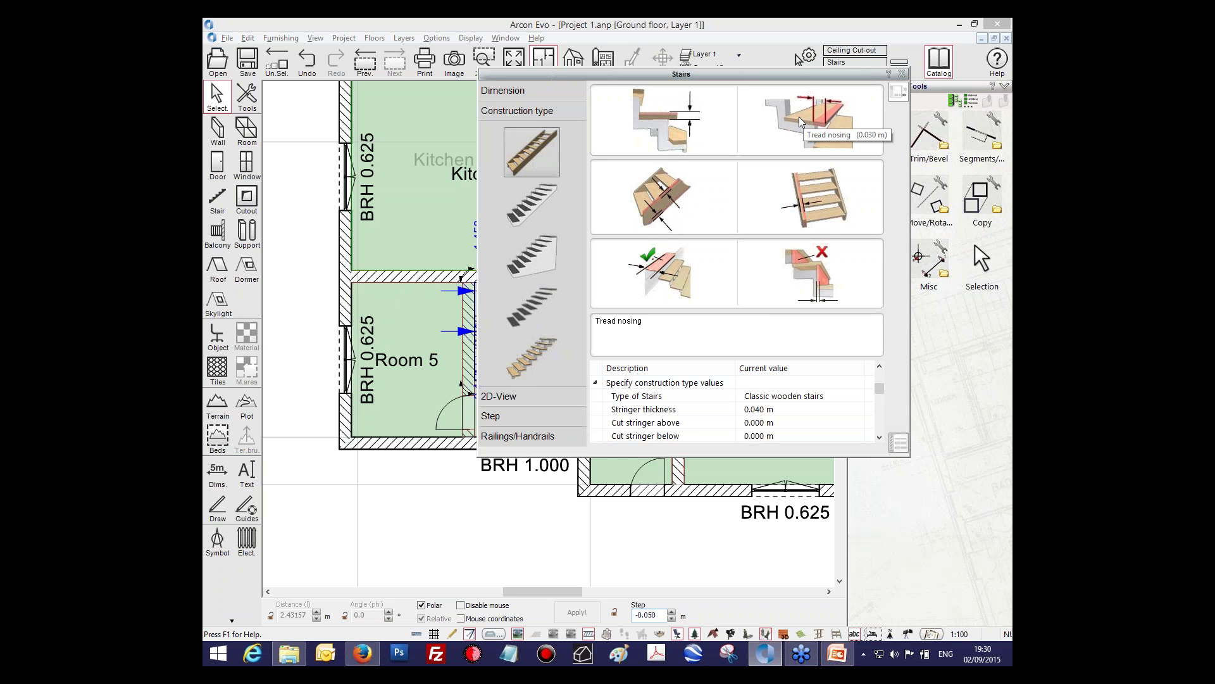
click(533, 397)
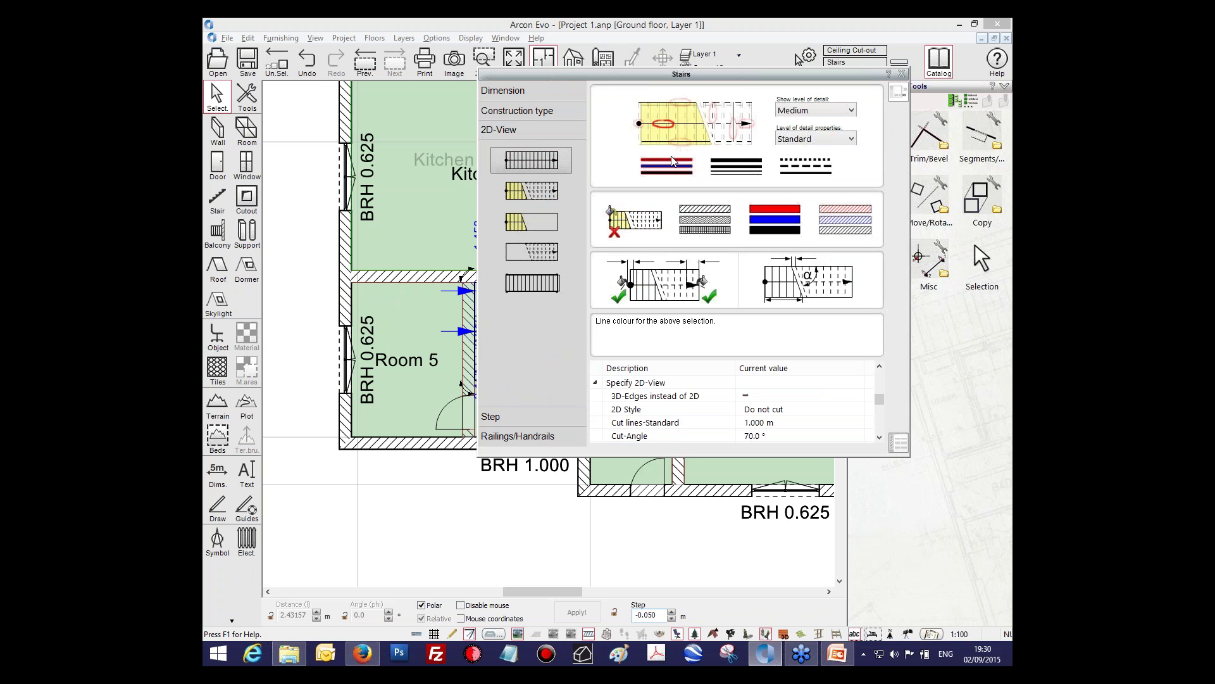
click(523, 422)
click(544, 435)
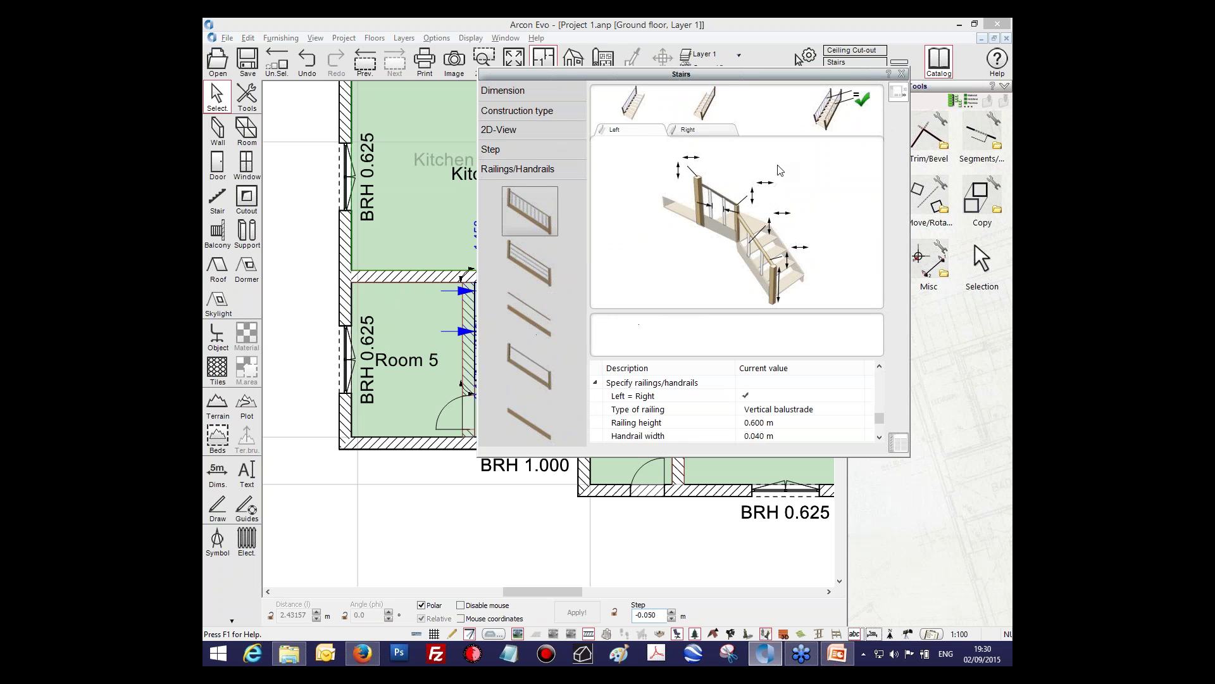
click(902, 74)
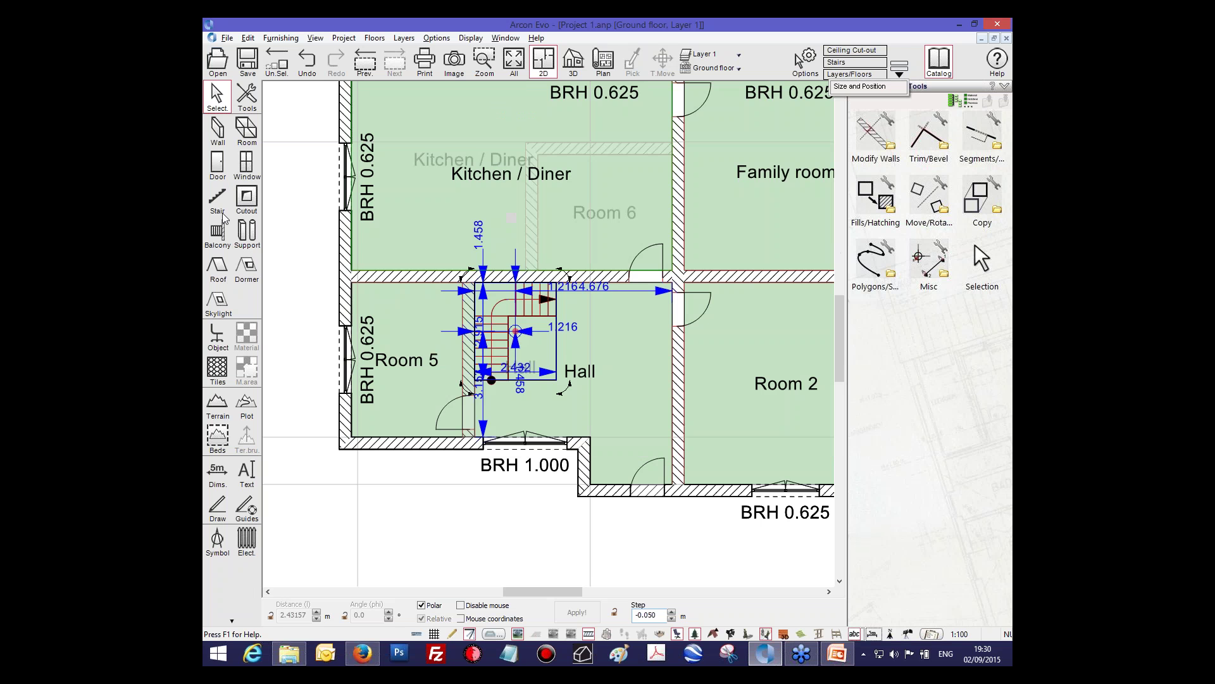
Step: Examine the dimension settings offered for a U-shaped half-landing staircase, and leave the stair command without placing one
click(220, 193)
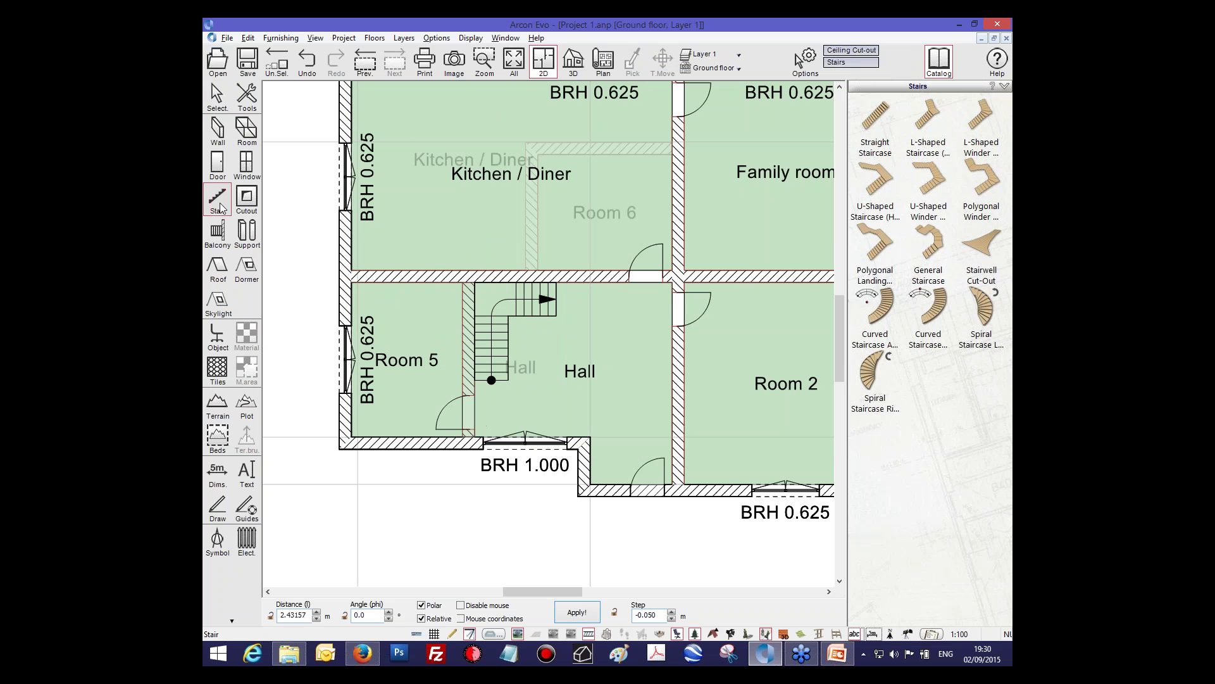
click(878, 180)
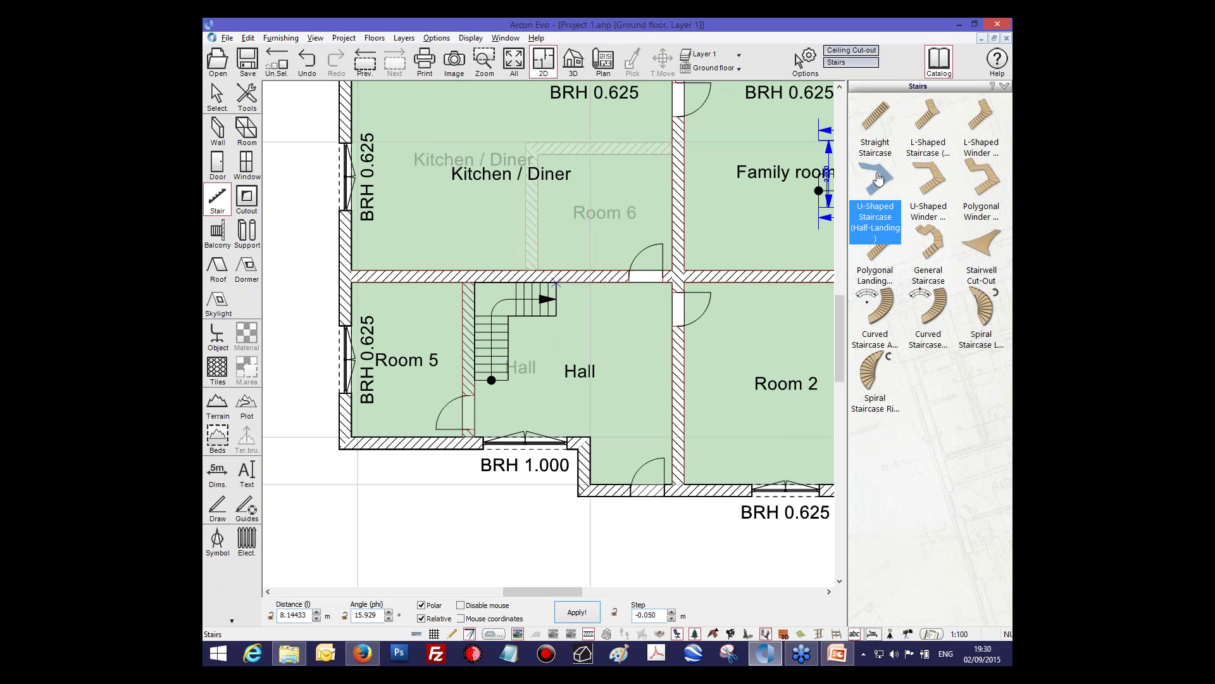
click(837, 64)
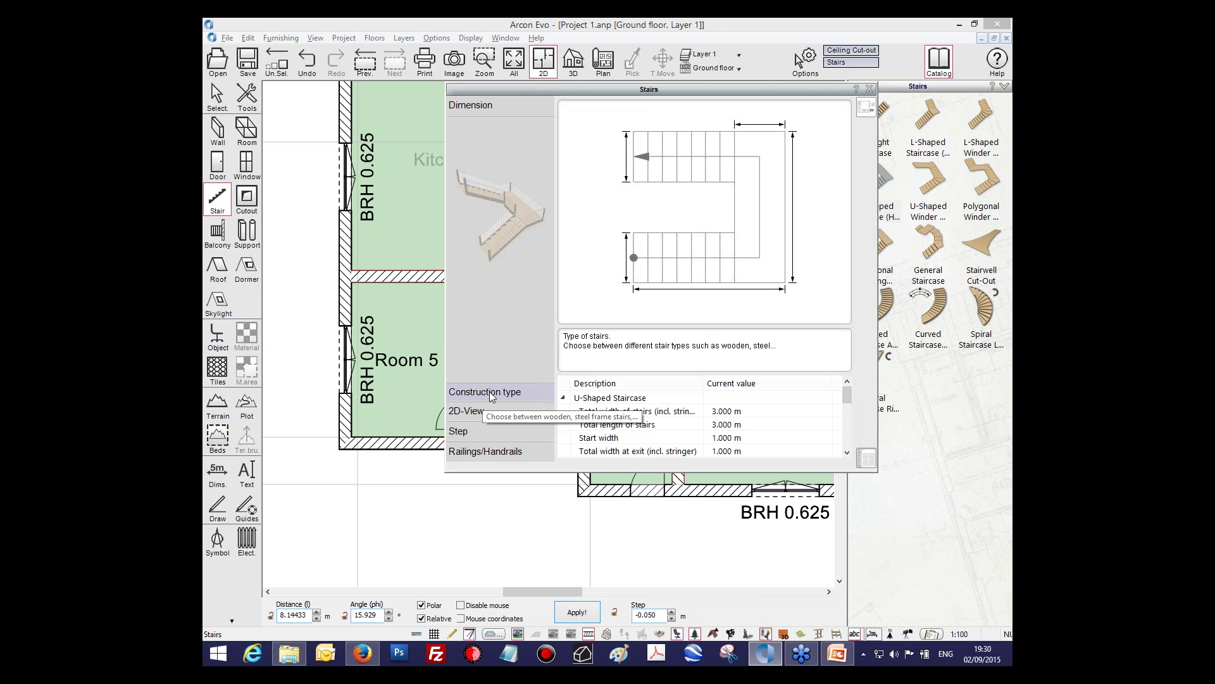
click(869, 88)
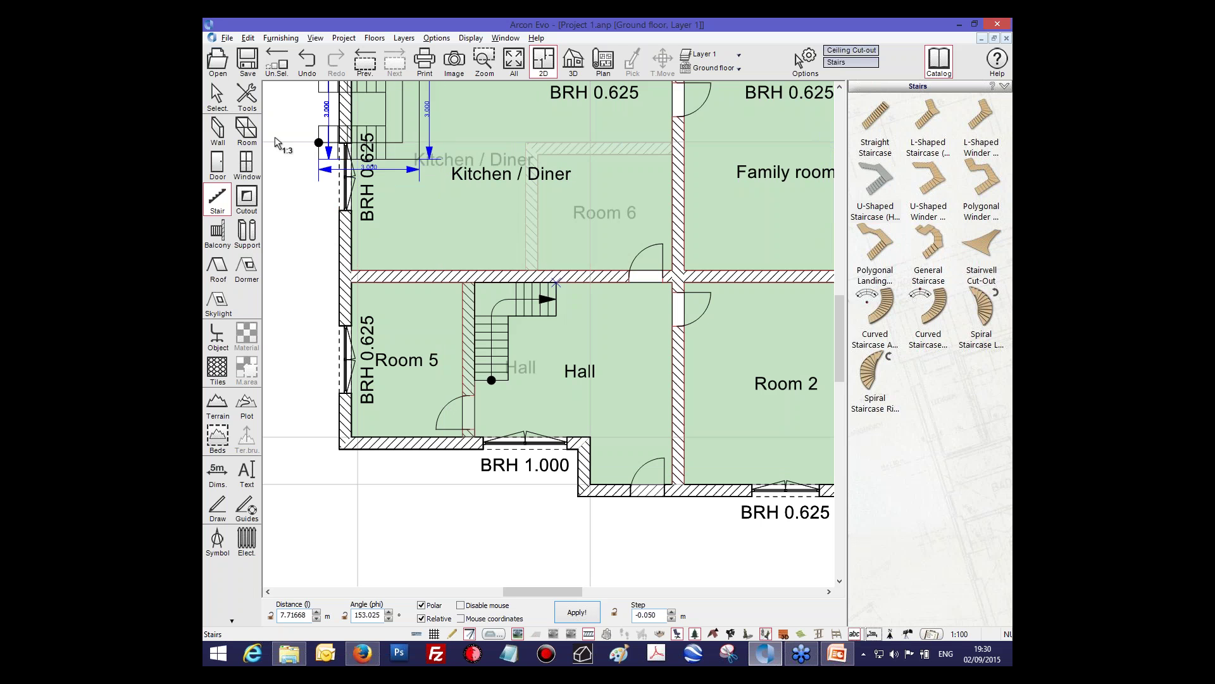
click(217, 98)
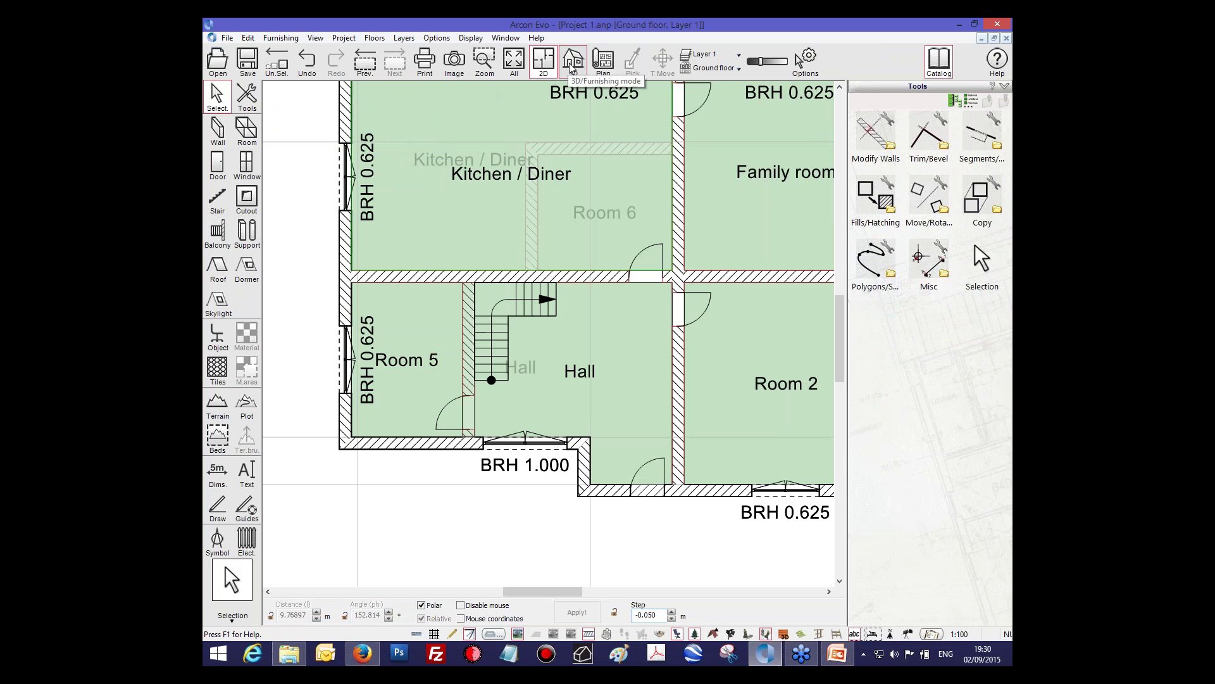
Step: Inspect the hall staircase and the whole building from several angles in 3D, and return to the 2D plan
click(571, 64)
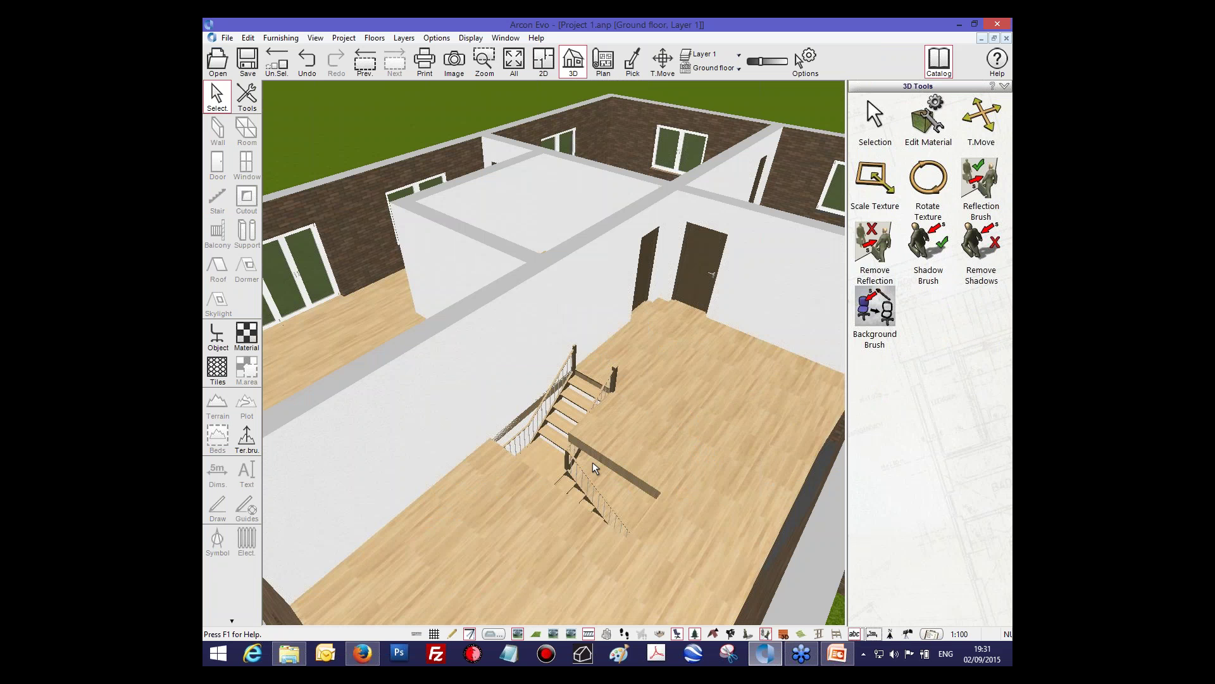
drag(595, 469, 571, 440)
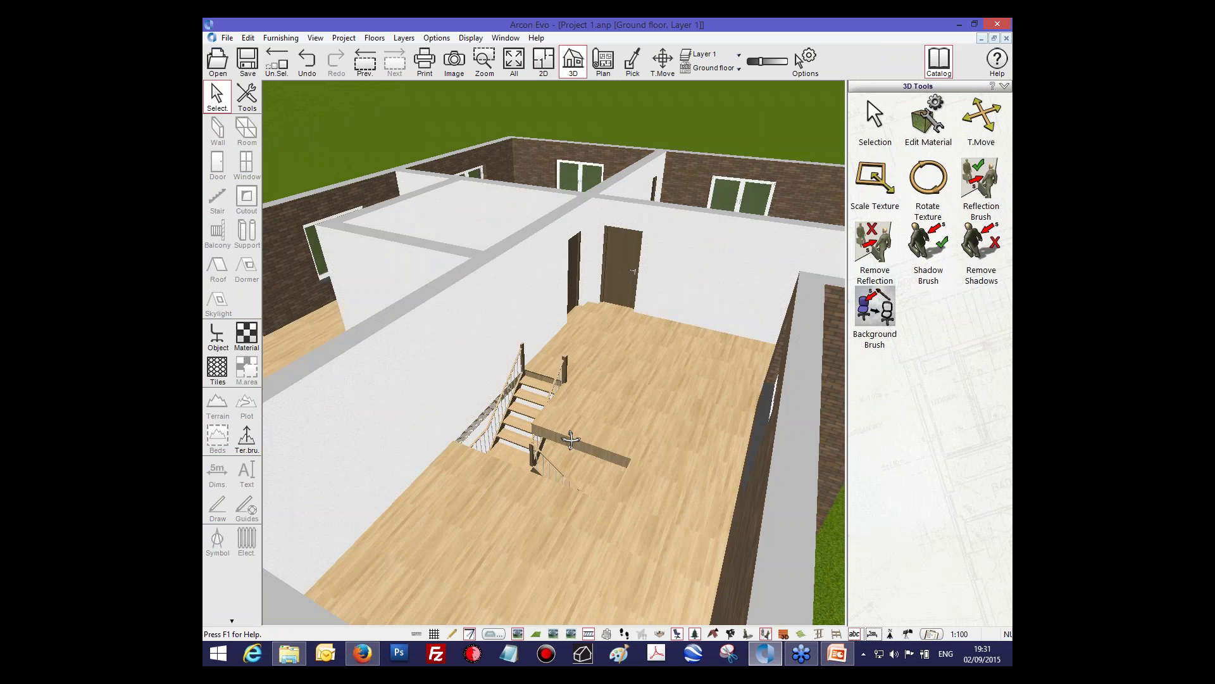
scroll(570, 439, down, 5)
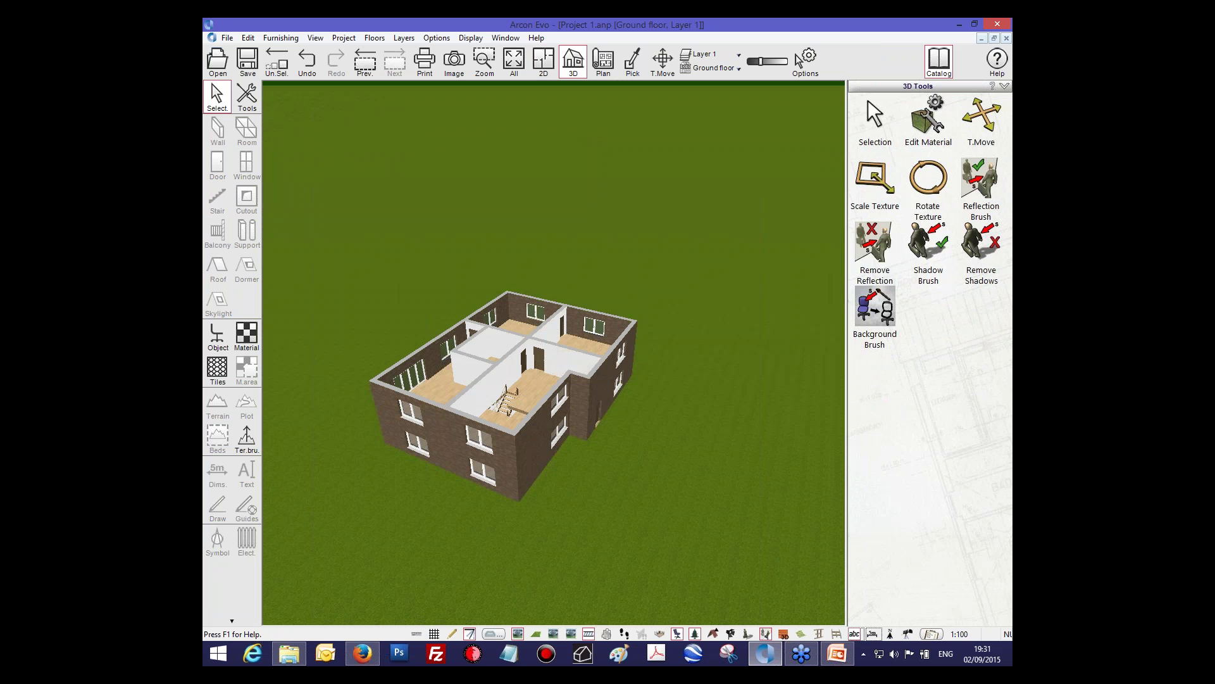
drag(570, 439, 519, 468)
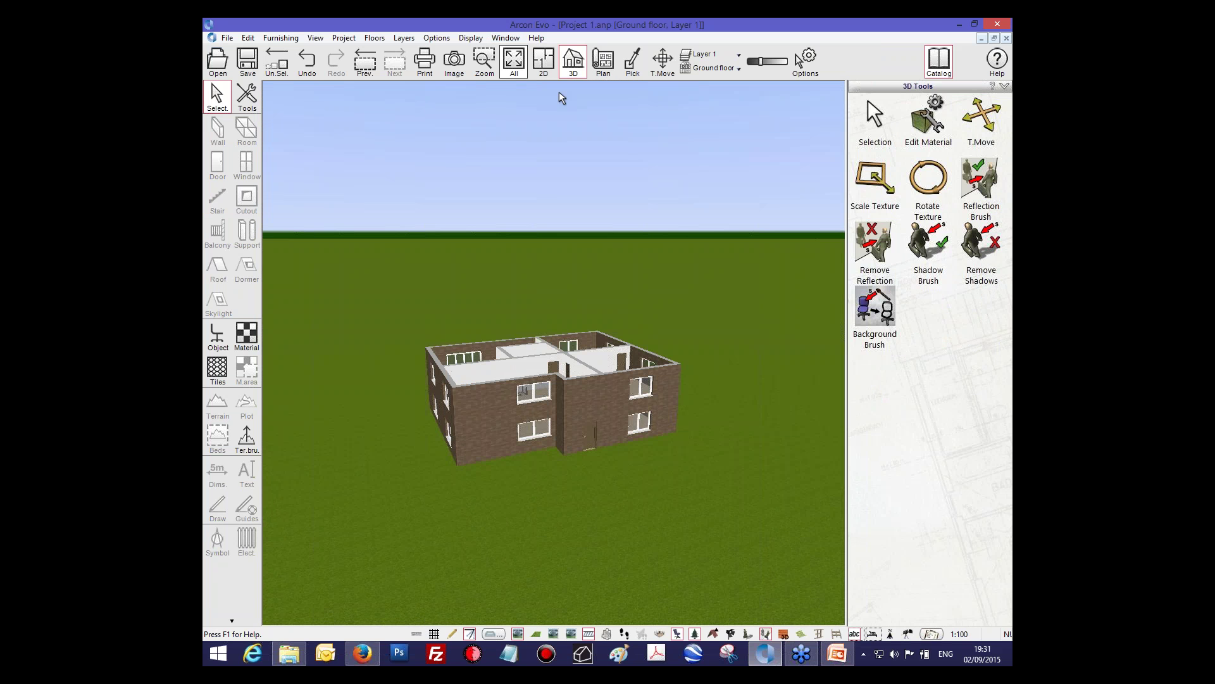
click(545, 66)
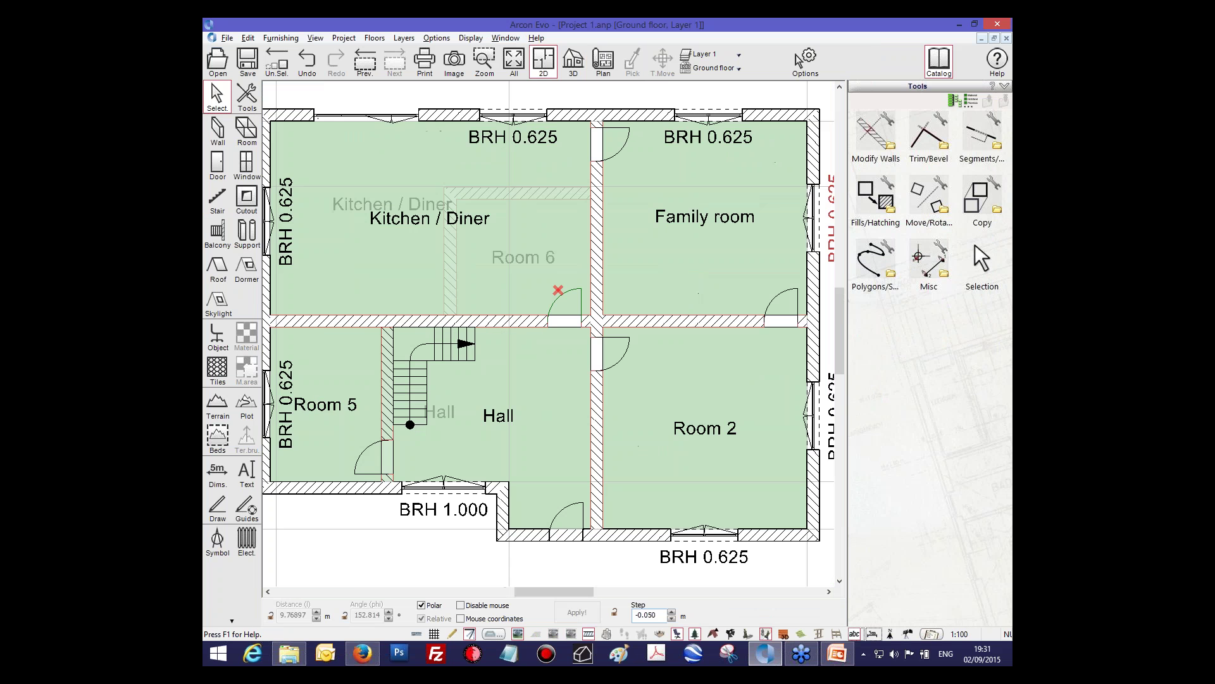
scroll(586, 285, down, 2)
scroll(573, 299, up, 1)
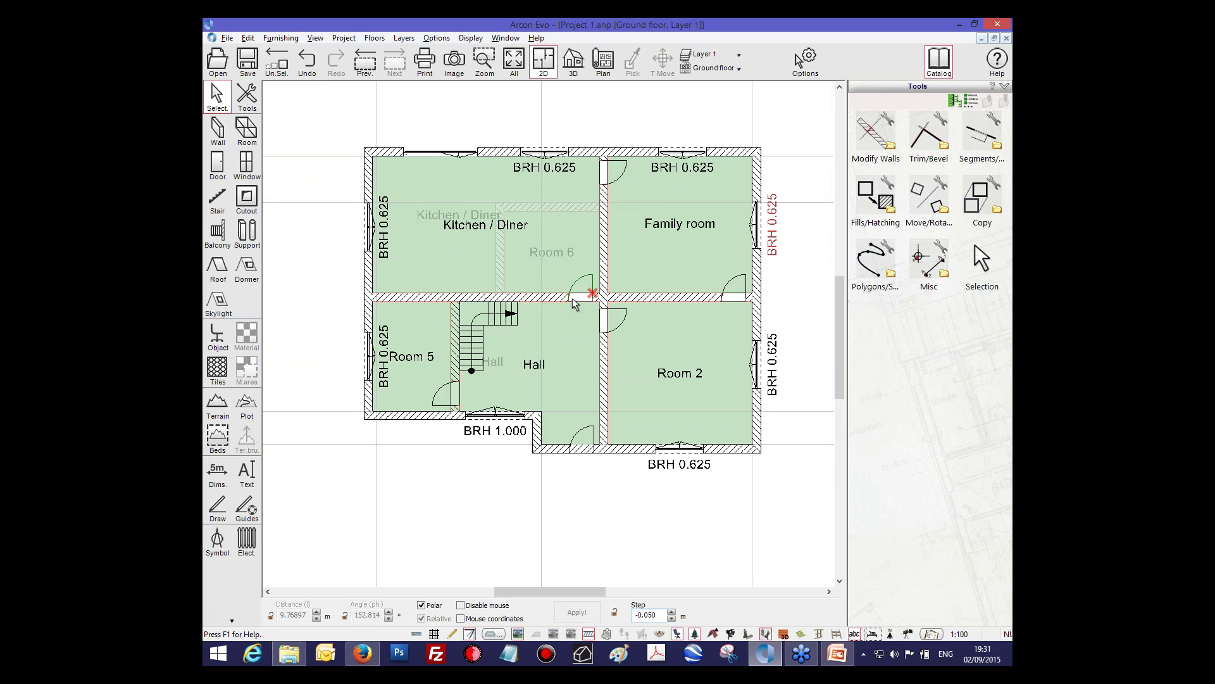
click(572, 299)
middle_drag(564, 296, 547, 289)
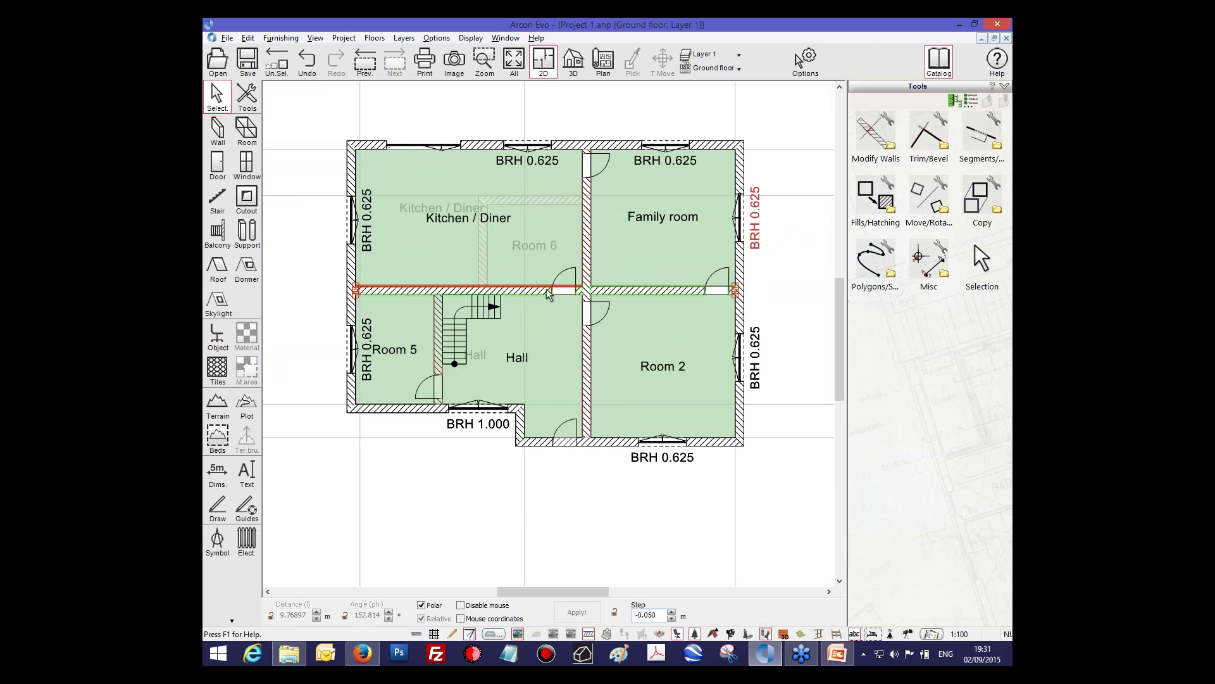
click(550, 298)
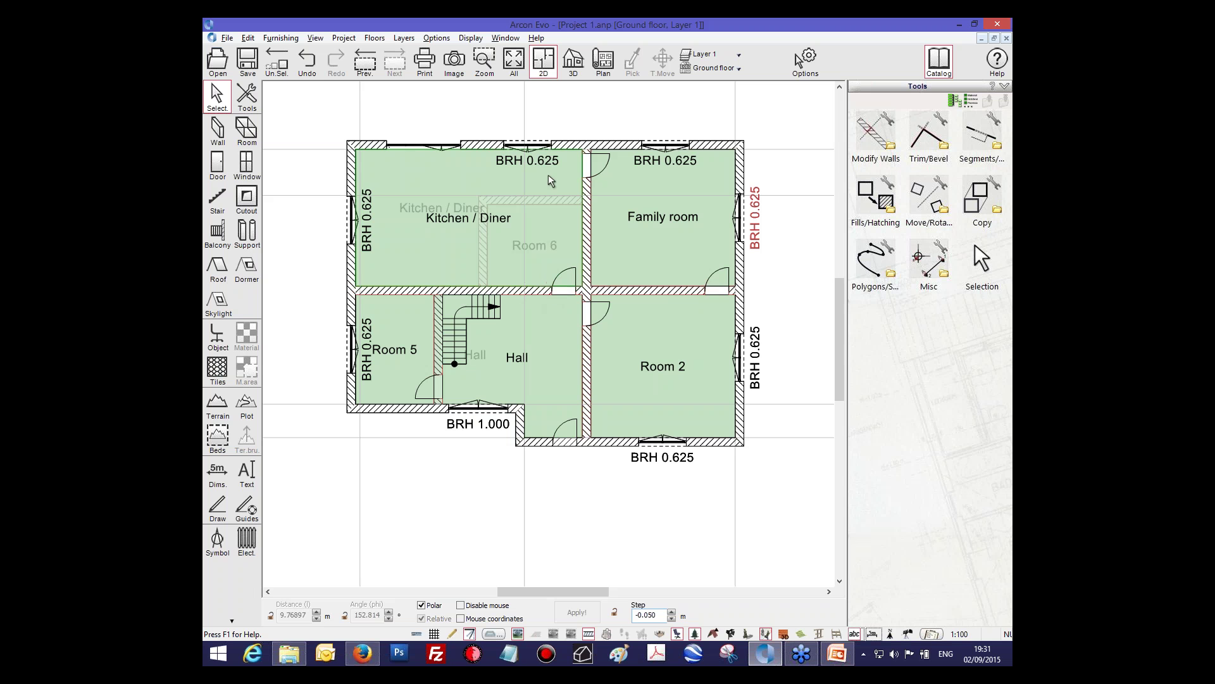
Step: Begin a new upper floor that copies only the exterior walls, without windows, doors and openings
click(374, 38)
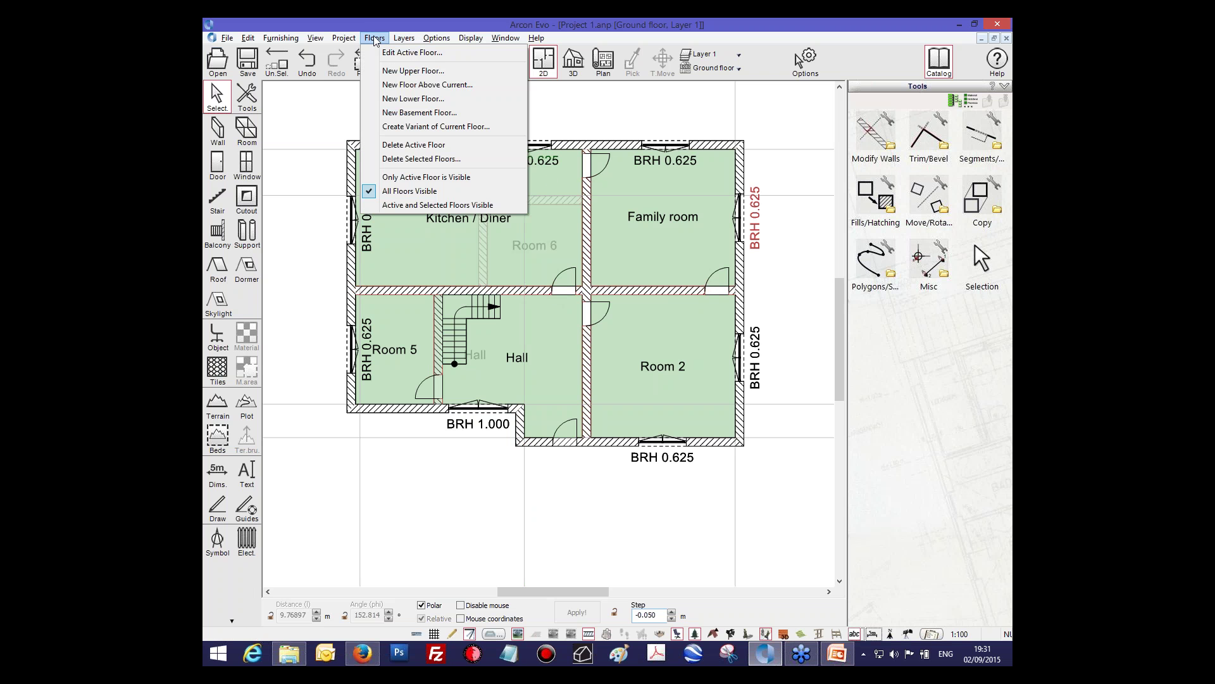
click(393, 71)
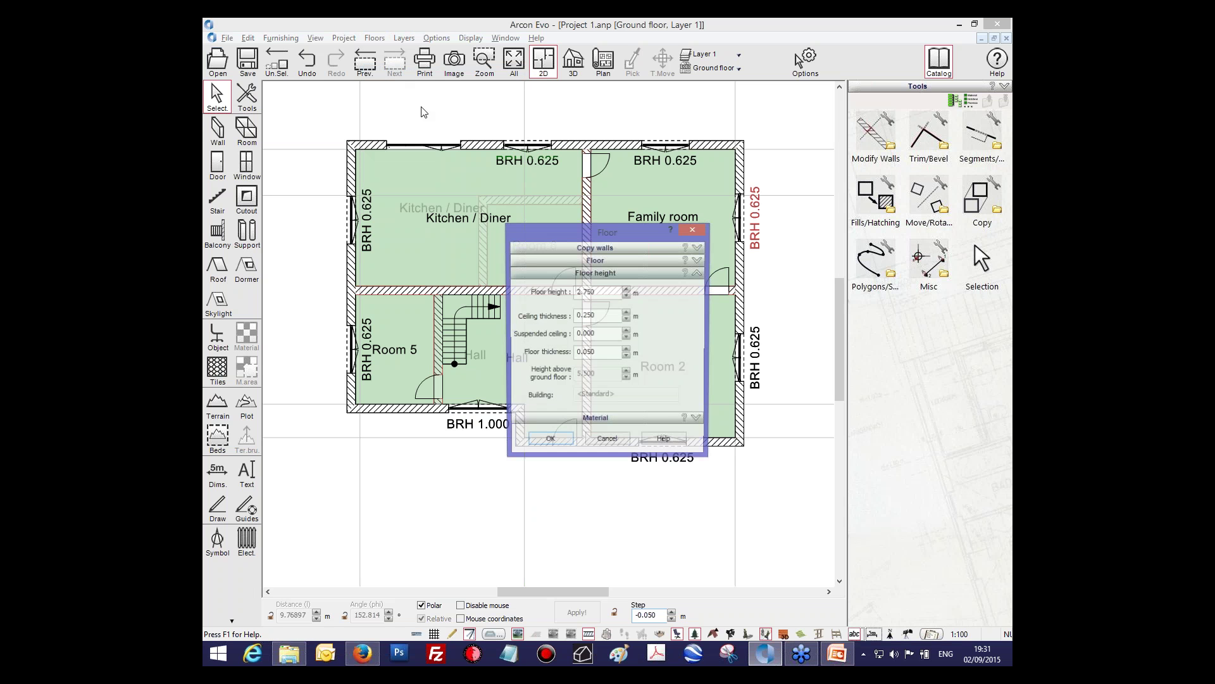
click(600, 248)
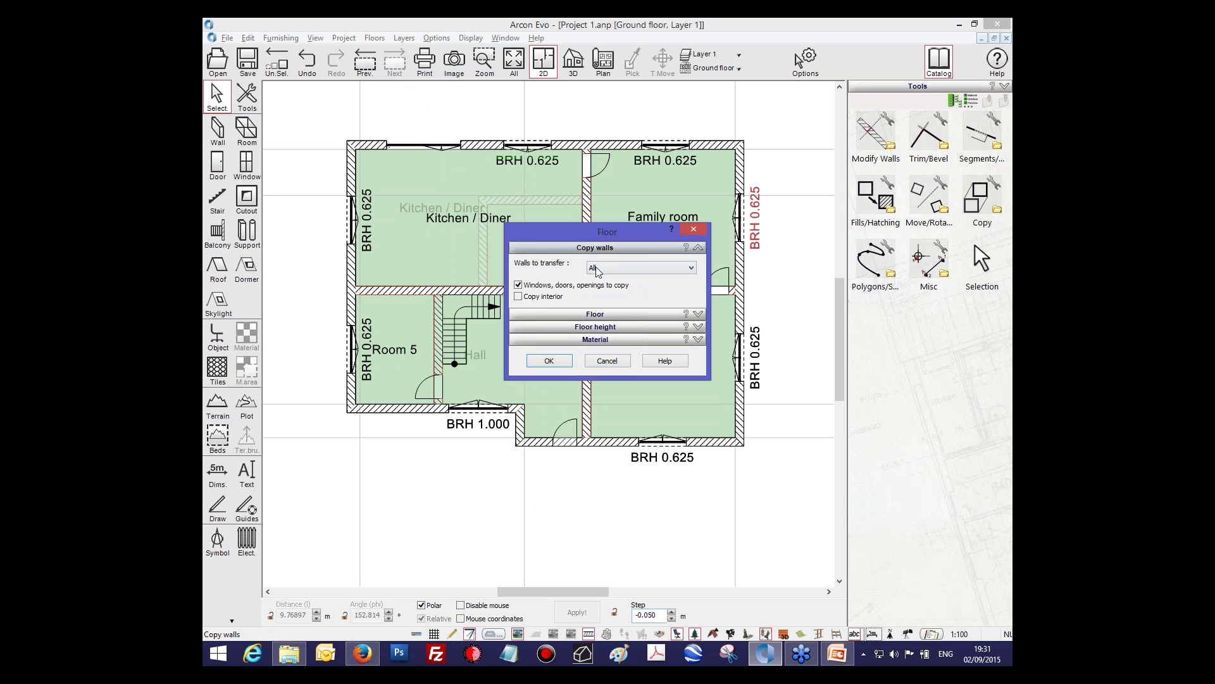
click(601, 268)
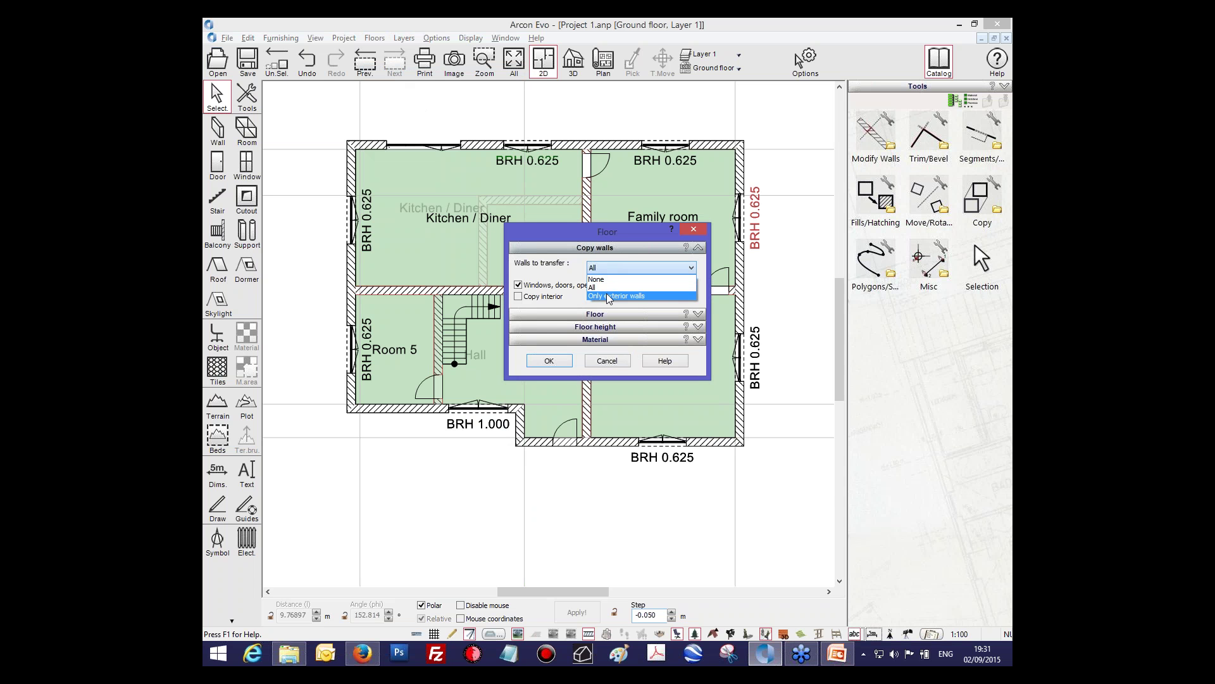
click(609, 297)
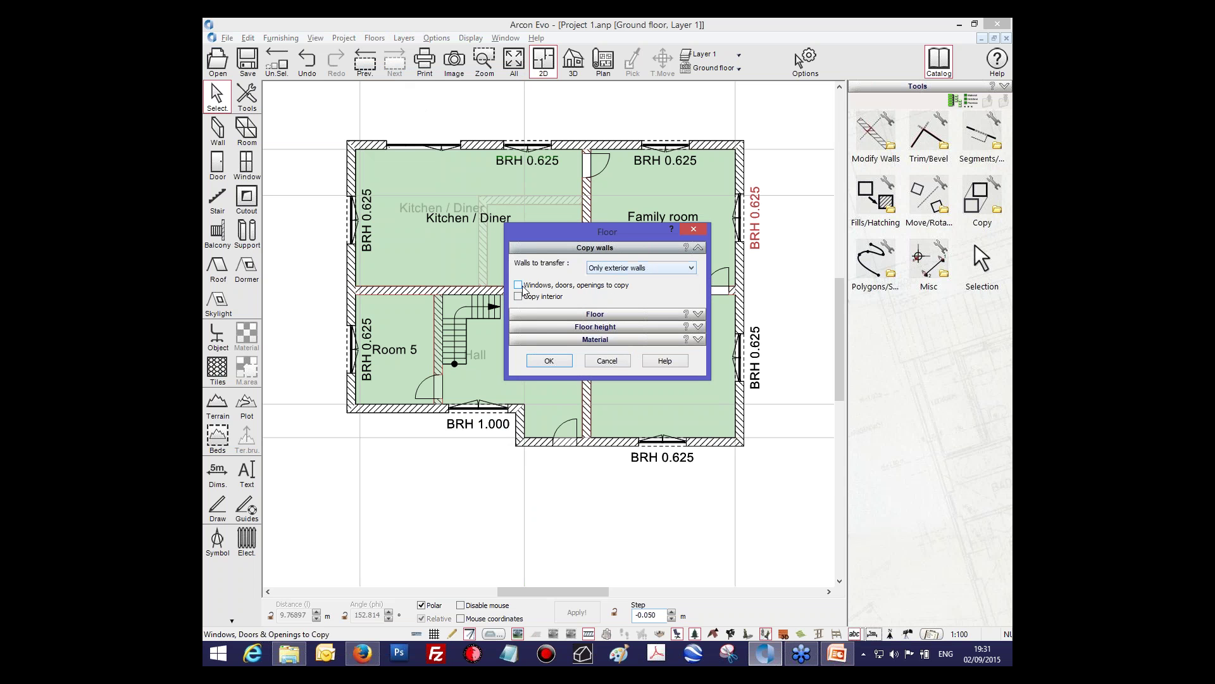
Step: Set the new floor's type to Roof and its floor height to 4 m, and create the floor
click(603, 315)
click(697, 277)
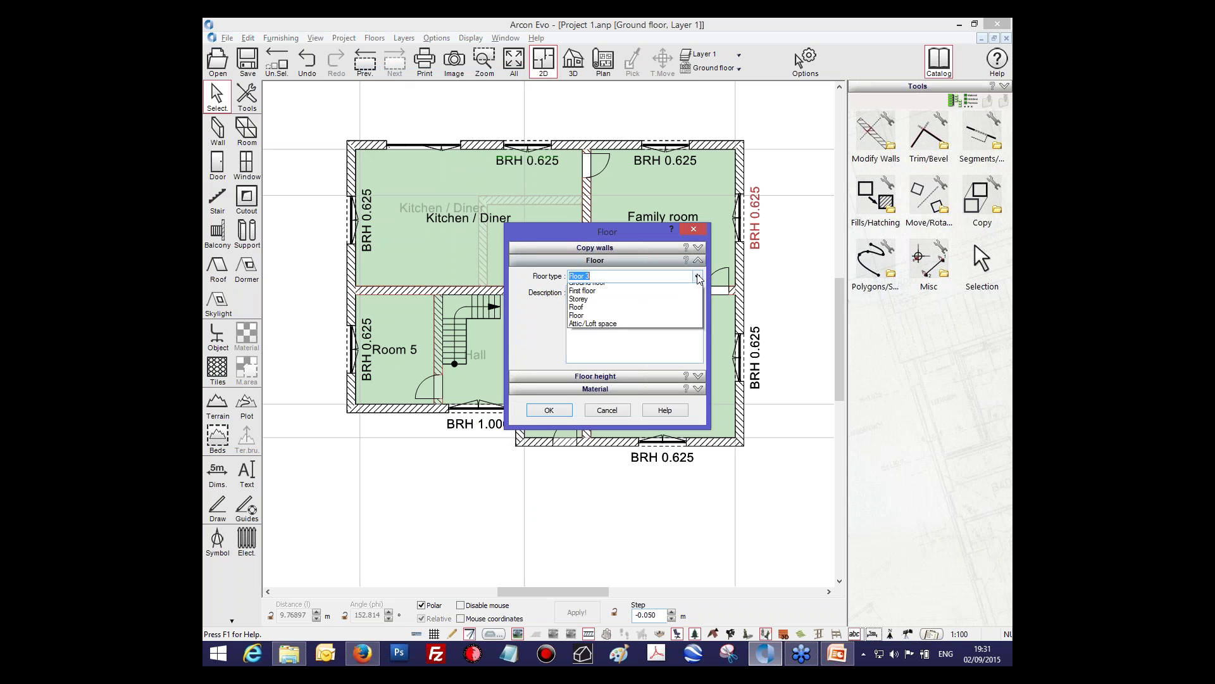
click(586, 329)
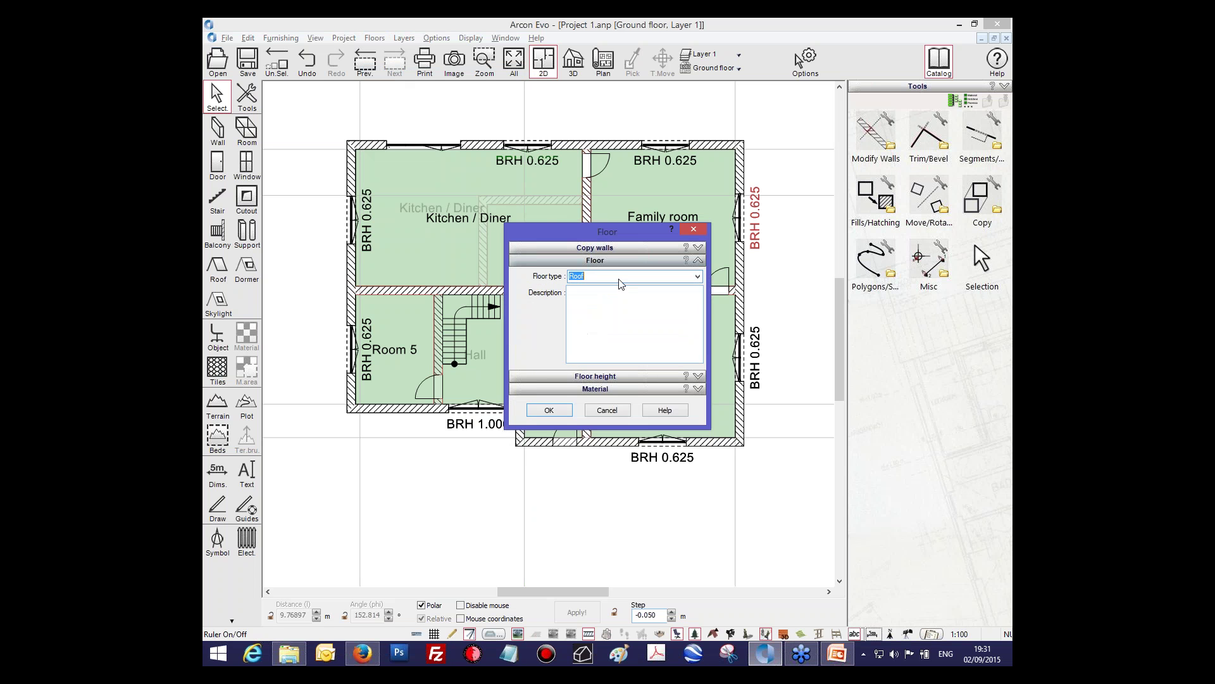
click(621, 379)
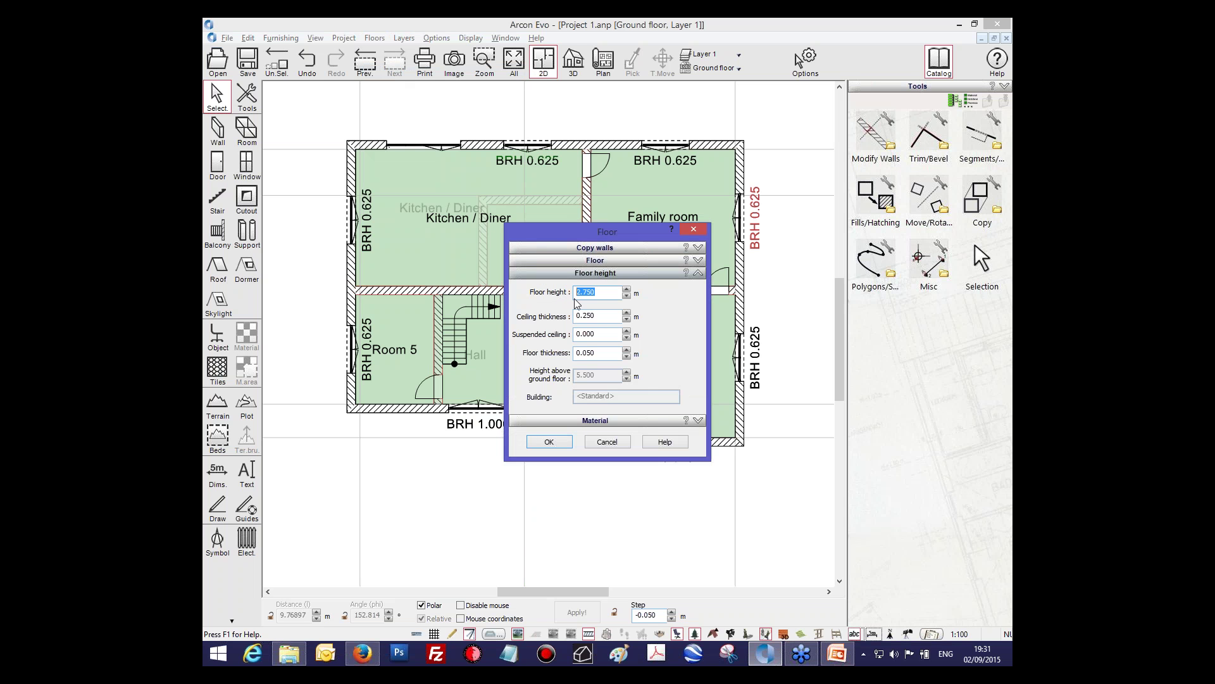
text(4)
click(557, 445)
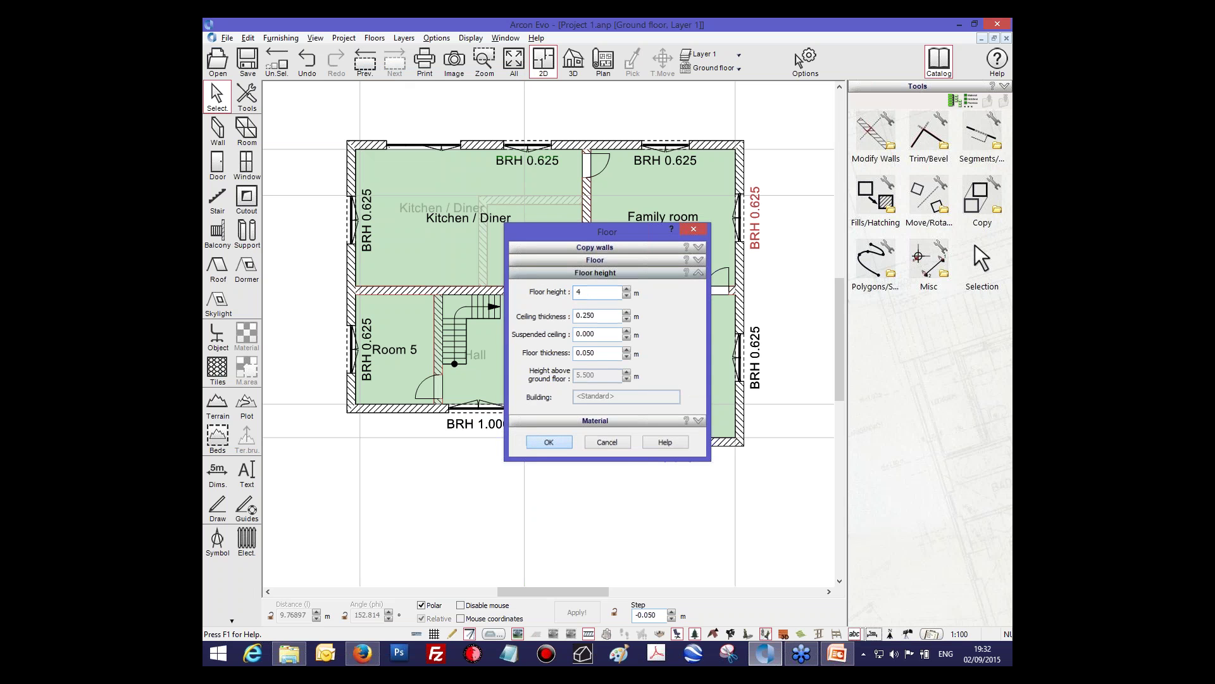
Step: Inspect the added storey's exterior walls from above in 3D, and return to the 2D plan
click(574, 64)
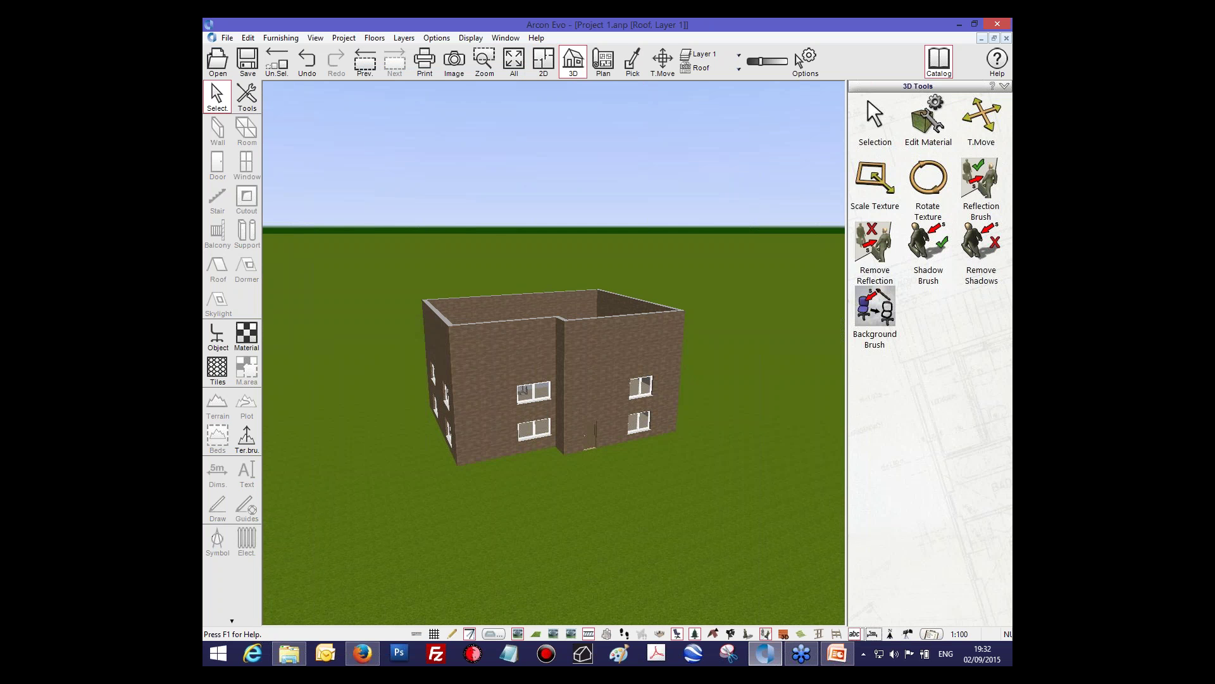
middle_drag(679, 380, 598, 367)
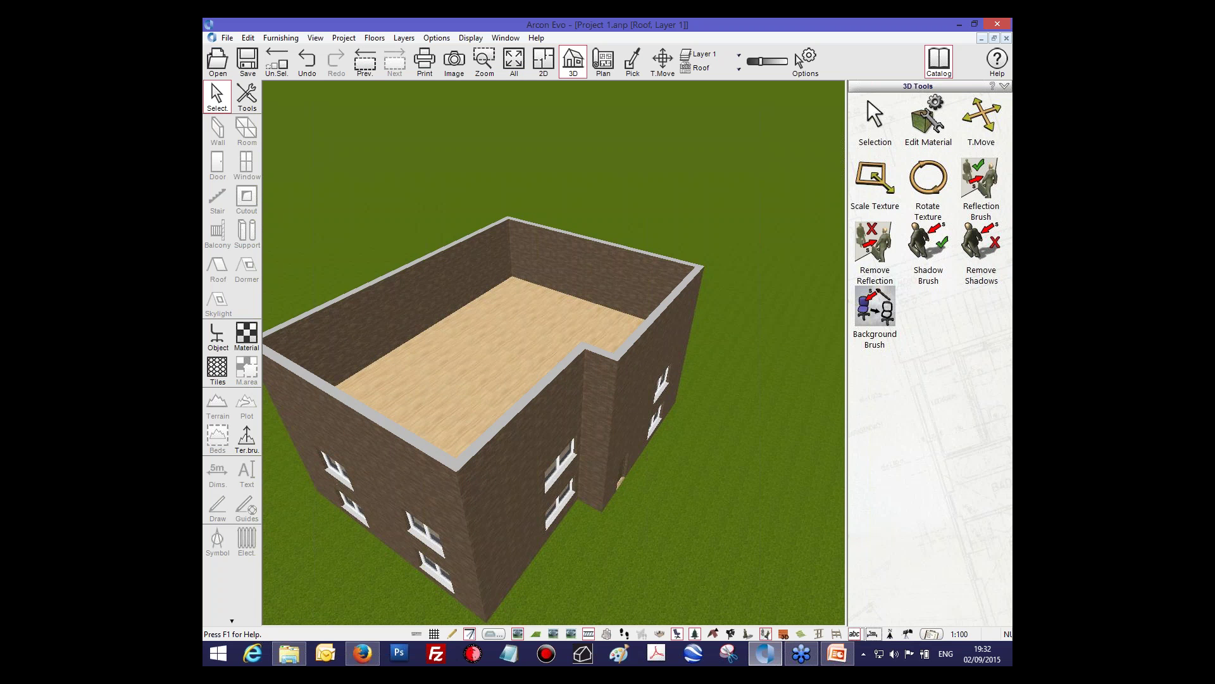
middle_drag(597, 367, 604, 365)
click(543, 60)
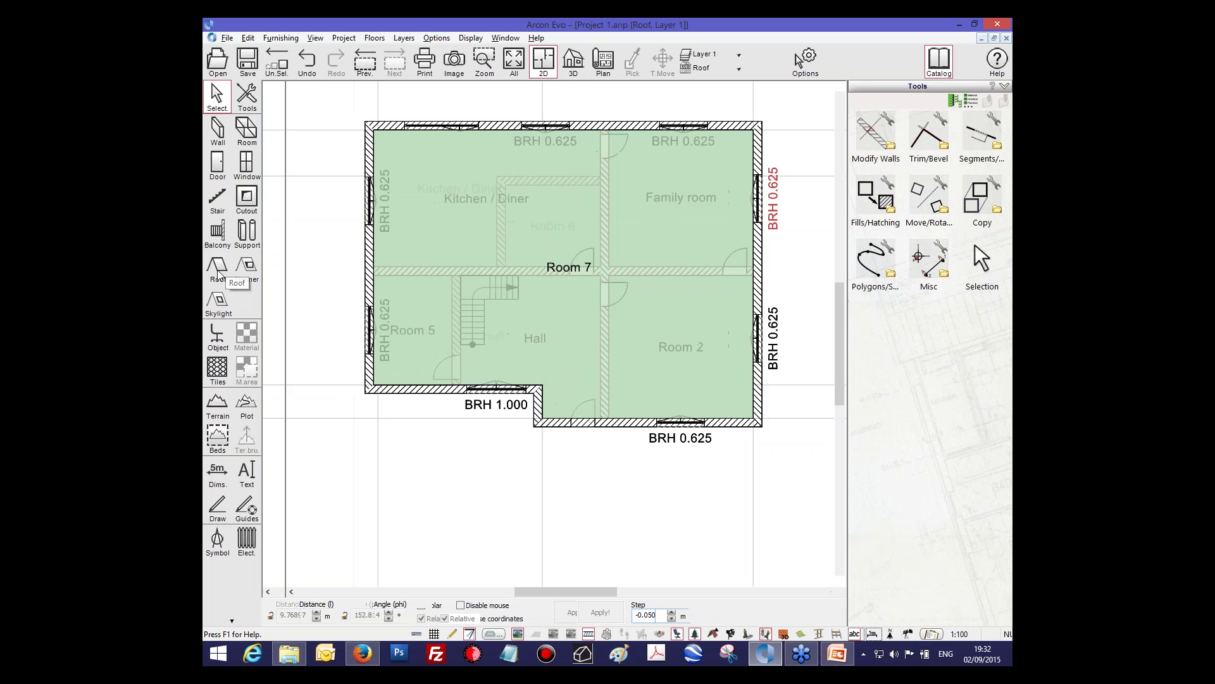
Step: Create a freeform roof over the whole house by automatically detecting the roof level's exterior wall outline
click(218, 271)
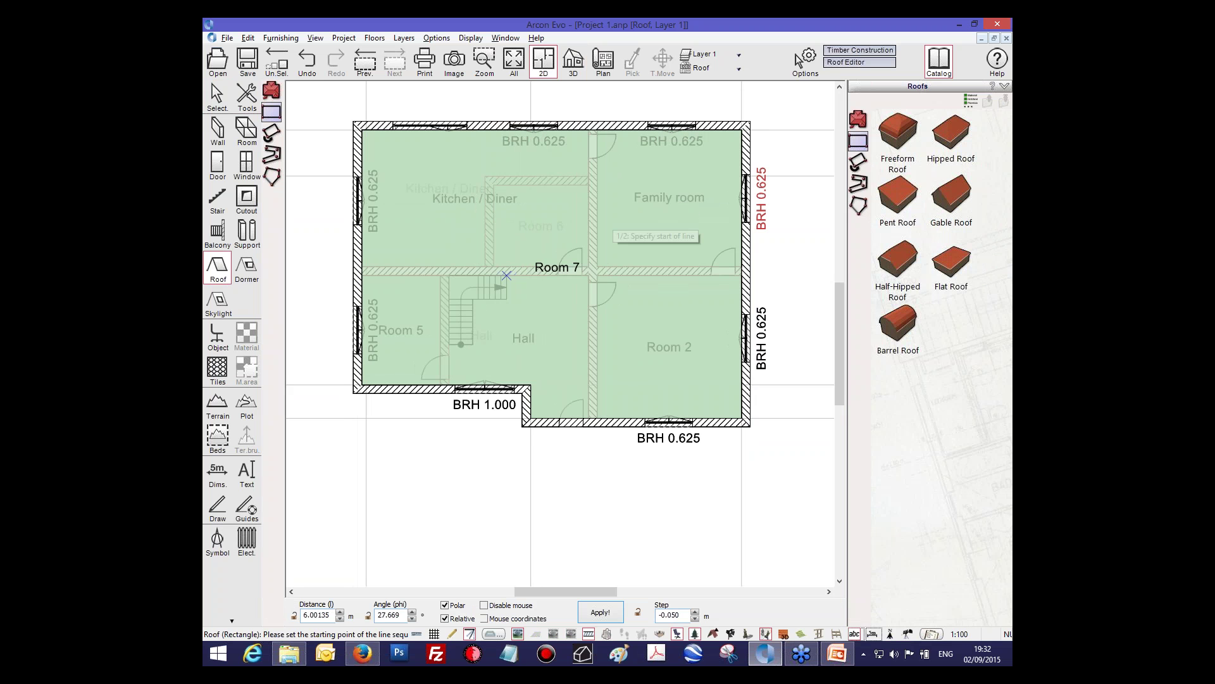
scroll(634, 229, up, 1)
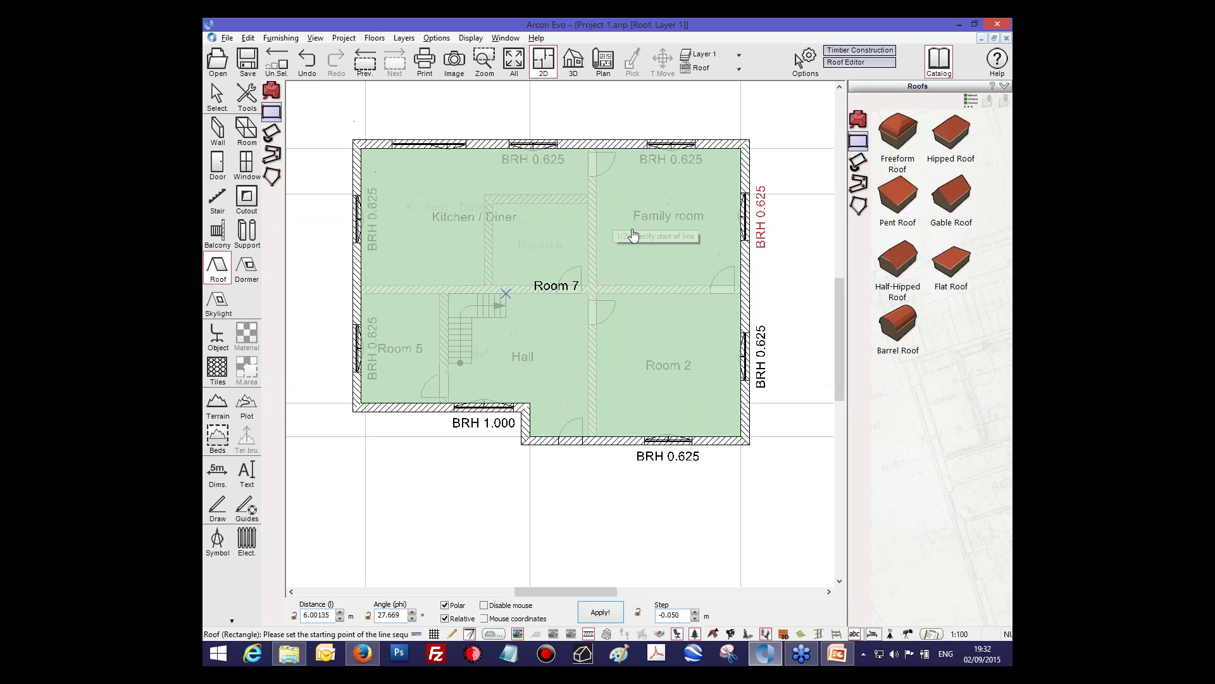
click(899, 137)
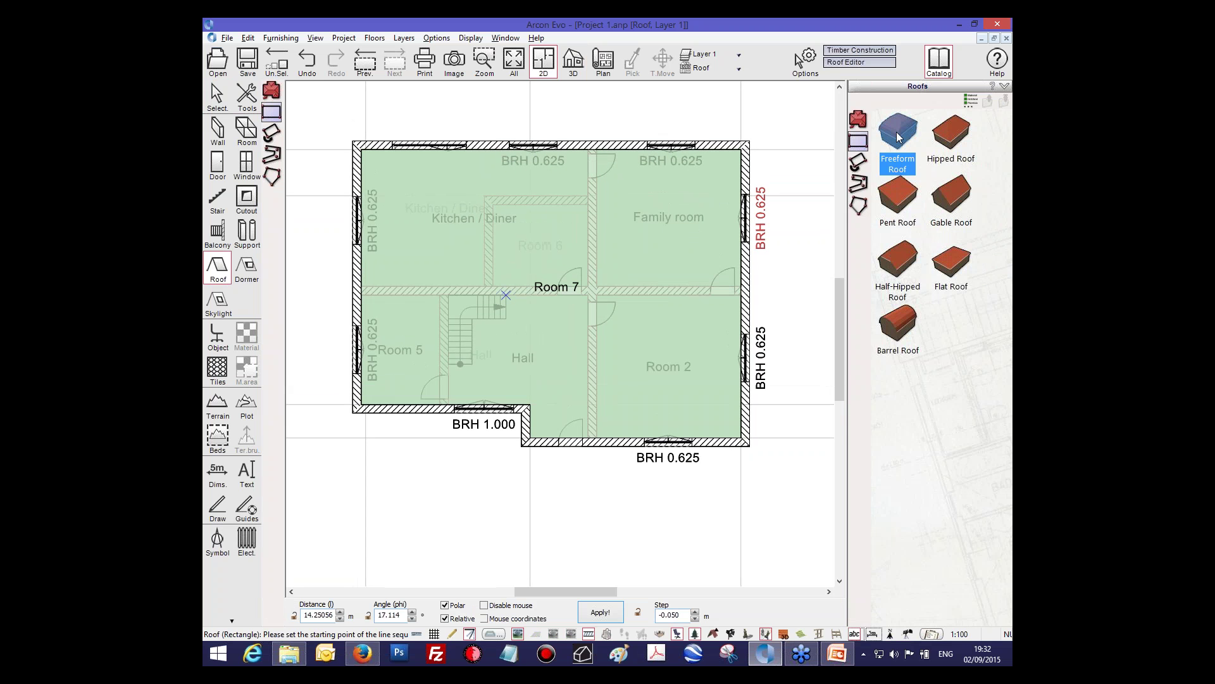
click(860, 122)
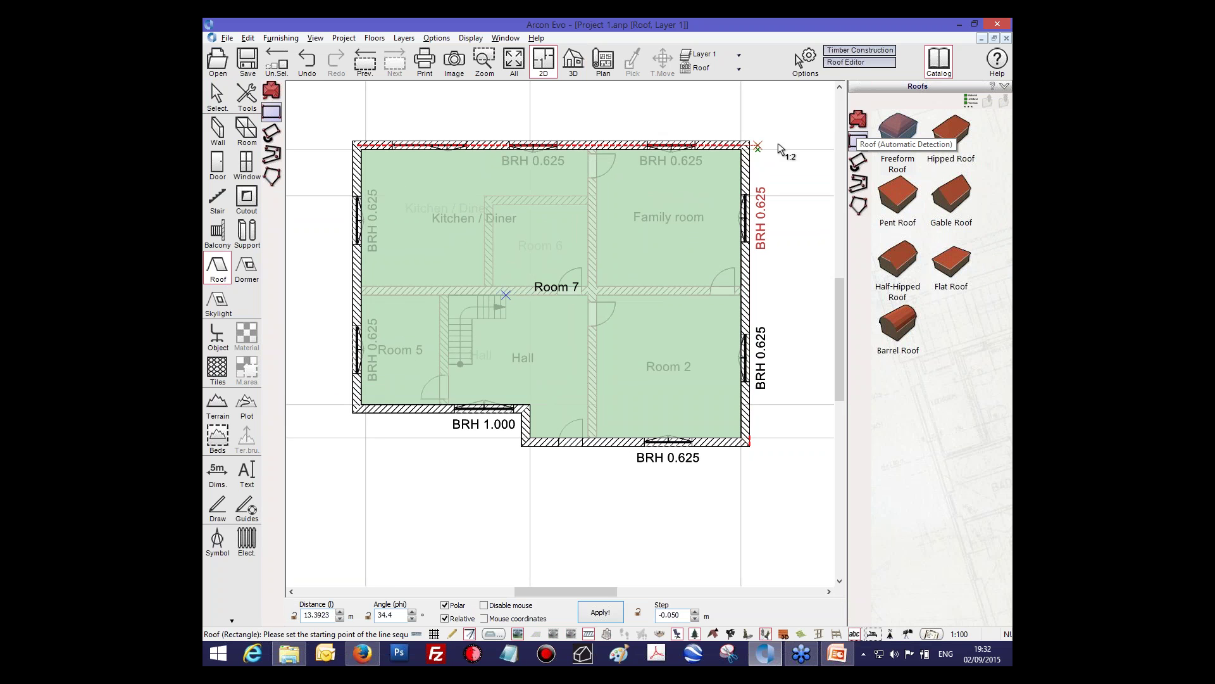
click(859, 121)
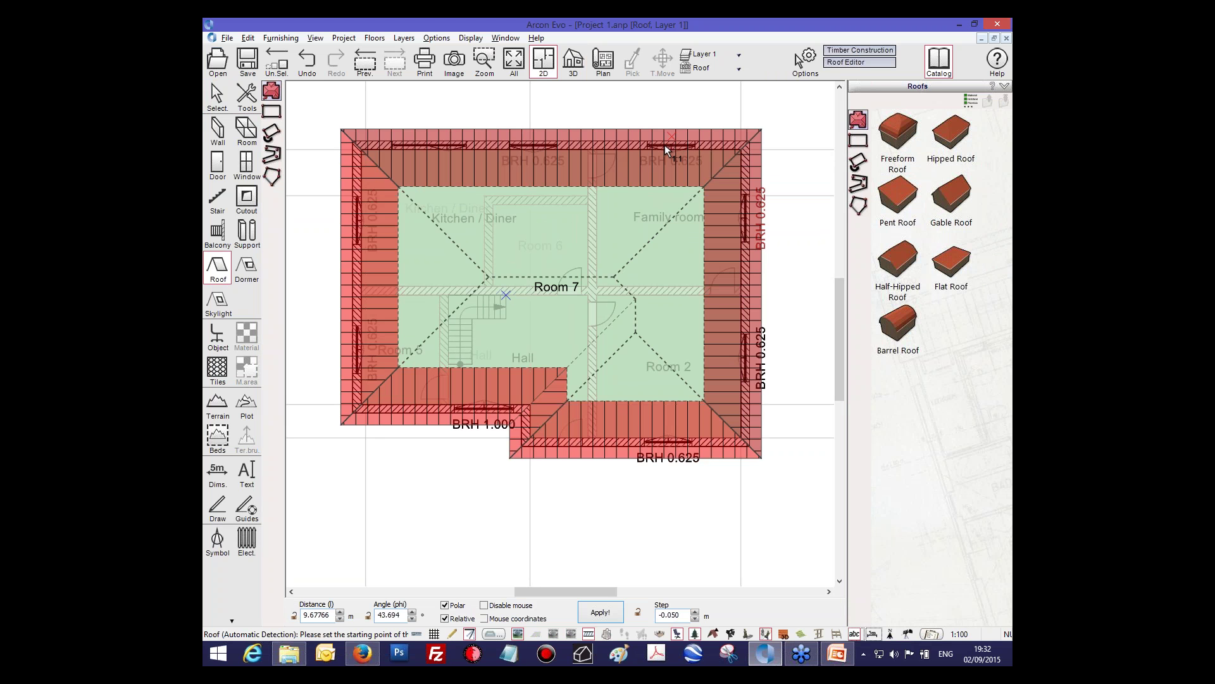
click(665, 145)
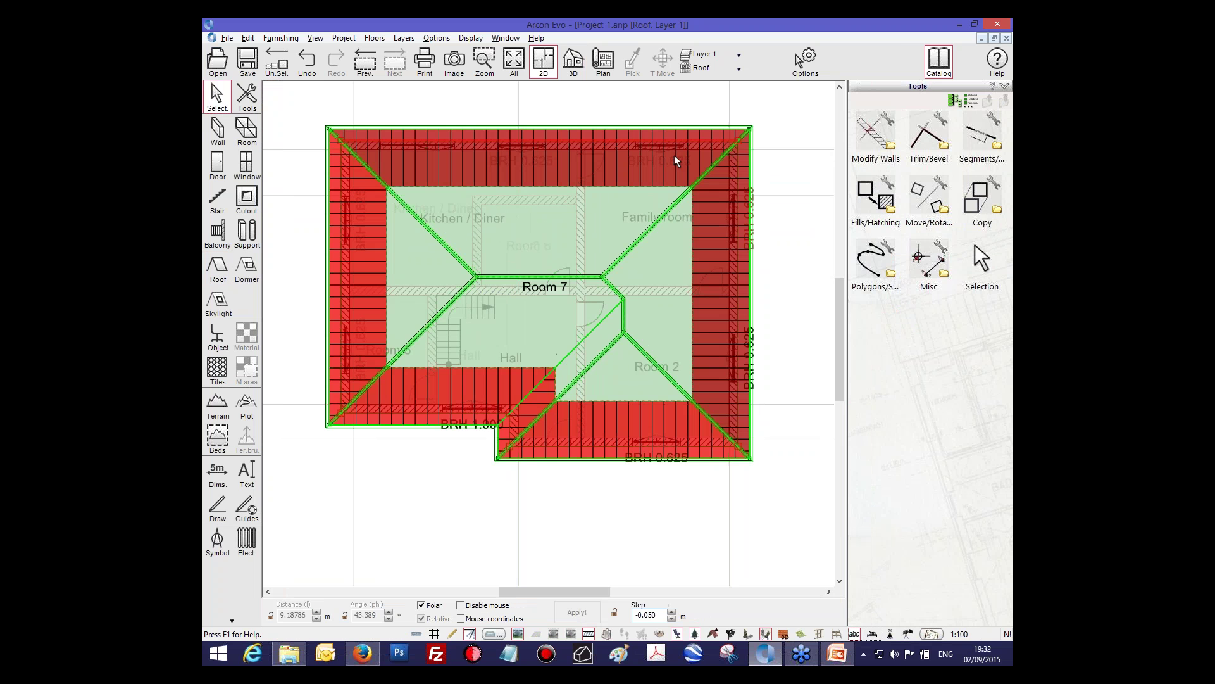
Step: Inspect the new roof in 3D from above, from the side and close up, and return to the 2D plan
click(578, 71)
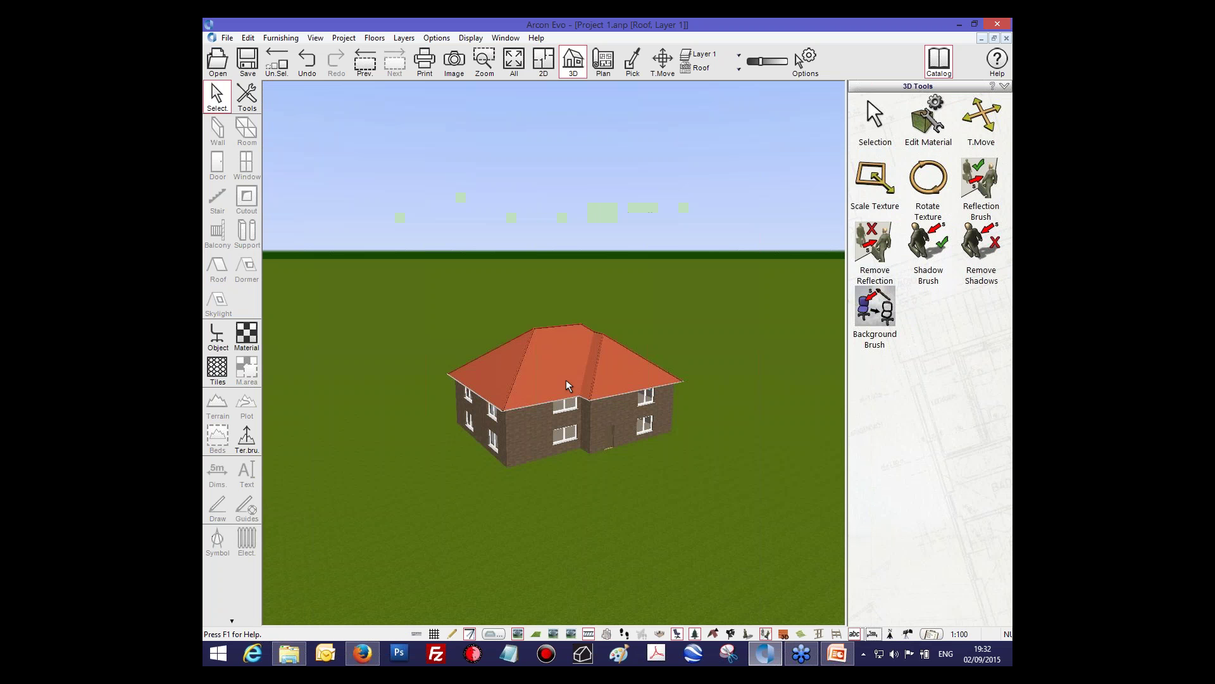
drag(566, 384, 513, 388)
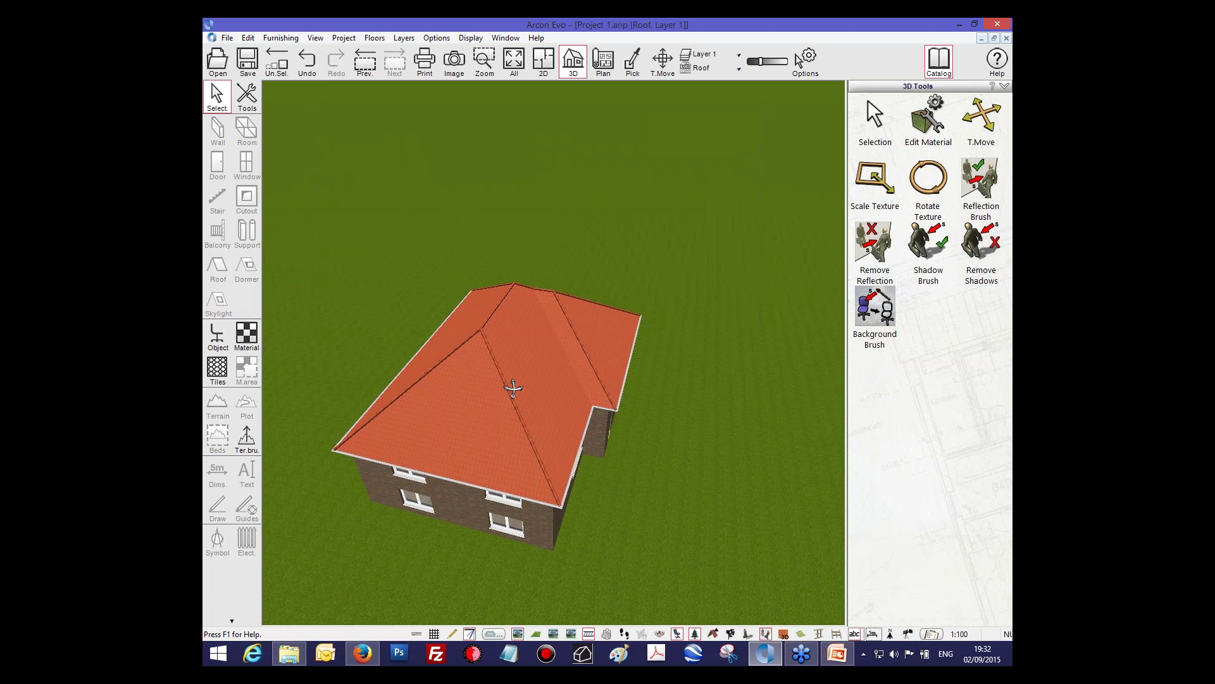
key(Home)
key(Left)
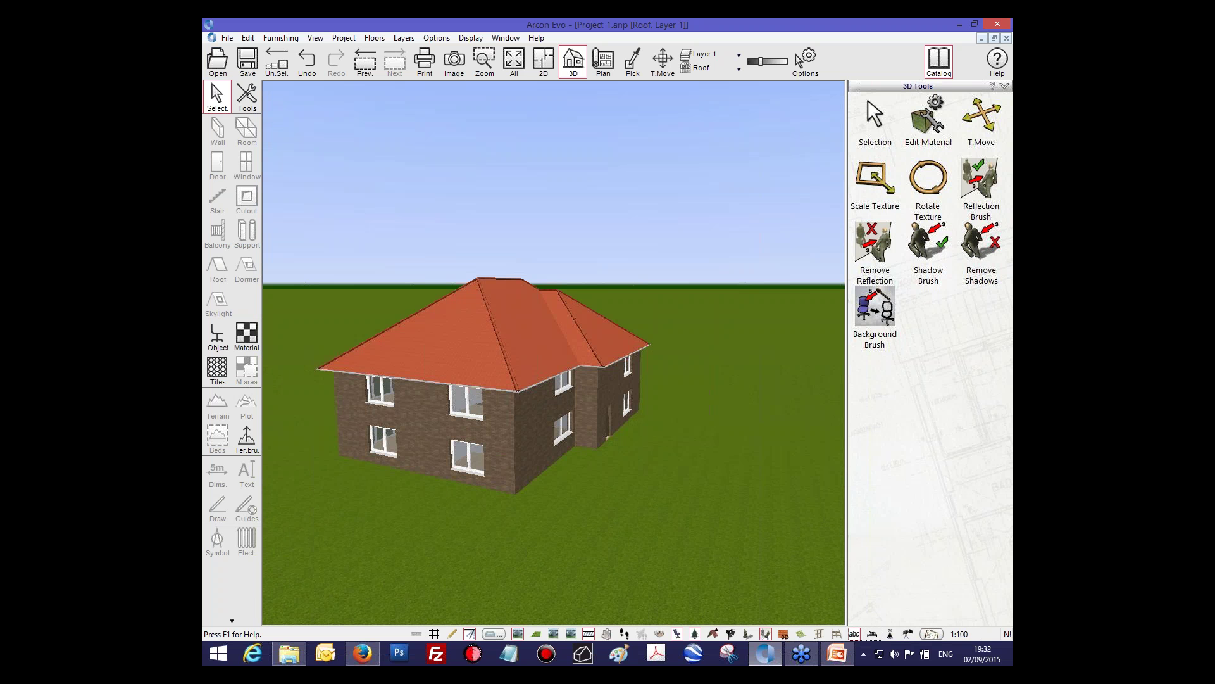
scroll(570, 347, up, 3)
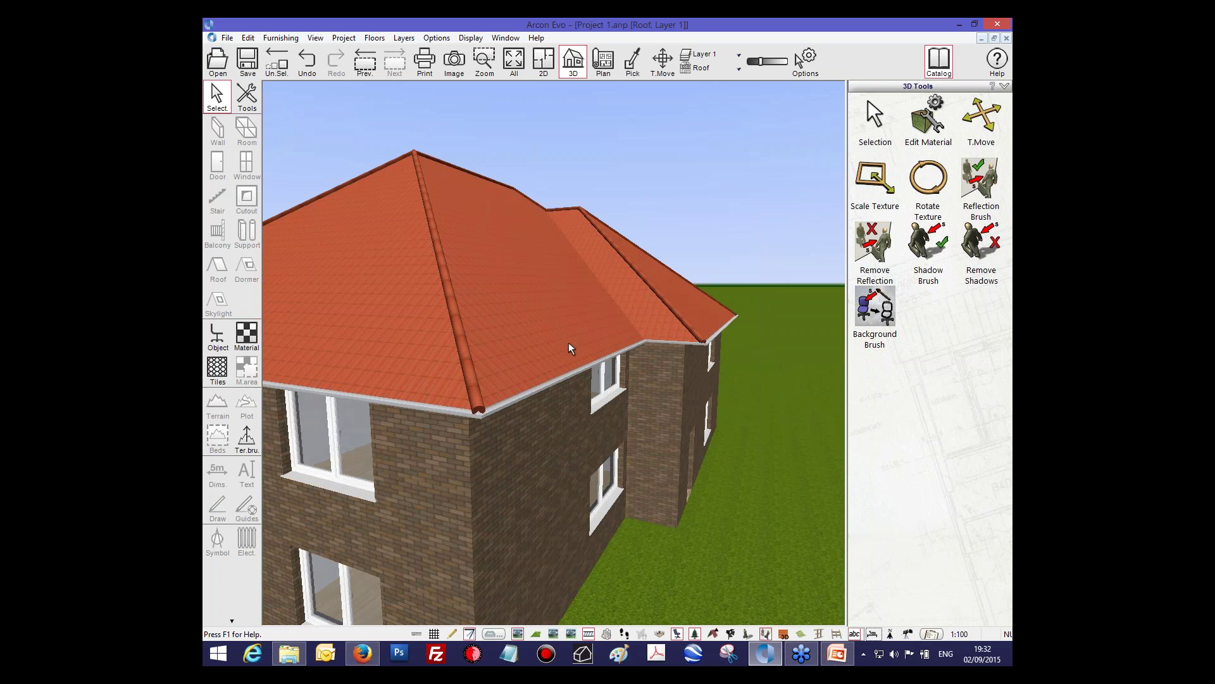
scroll(569, 347, down, 5)
click(553, 67)
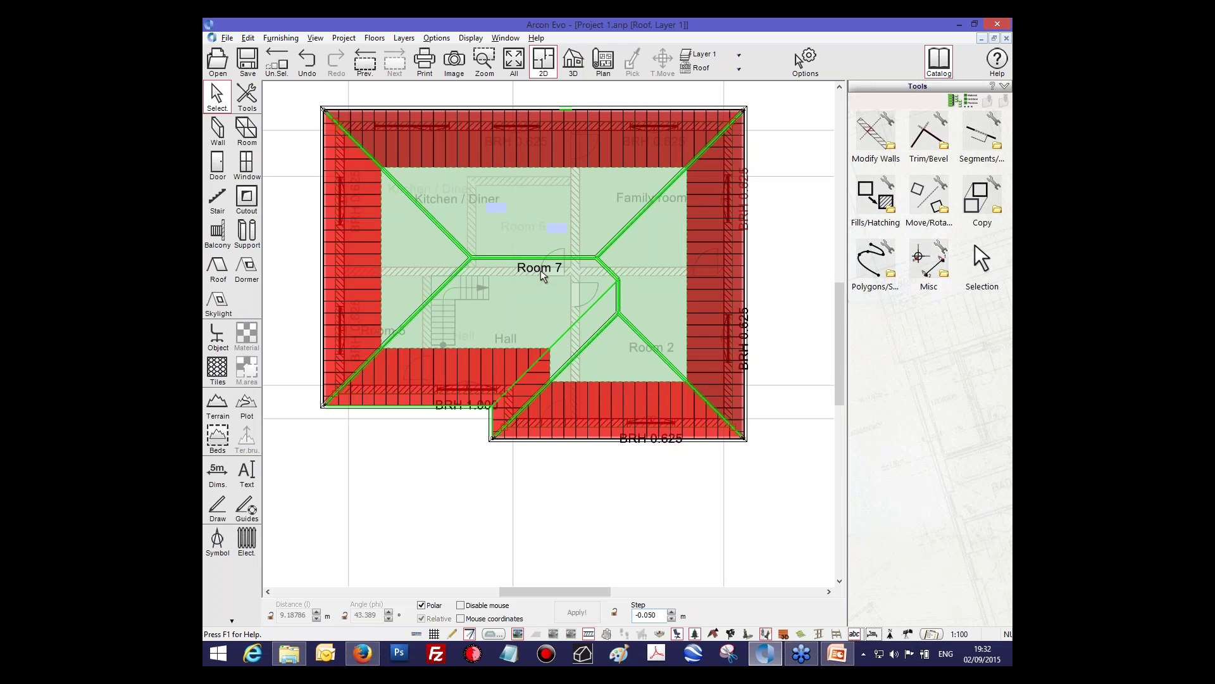
Step: Delete the roof and create the freeform roof again over the exterior walls with automatic detection
click(533, 273)
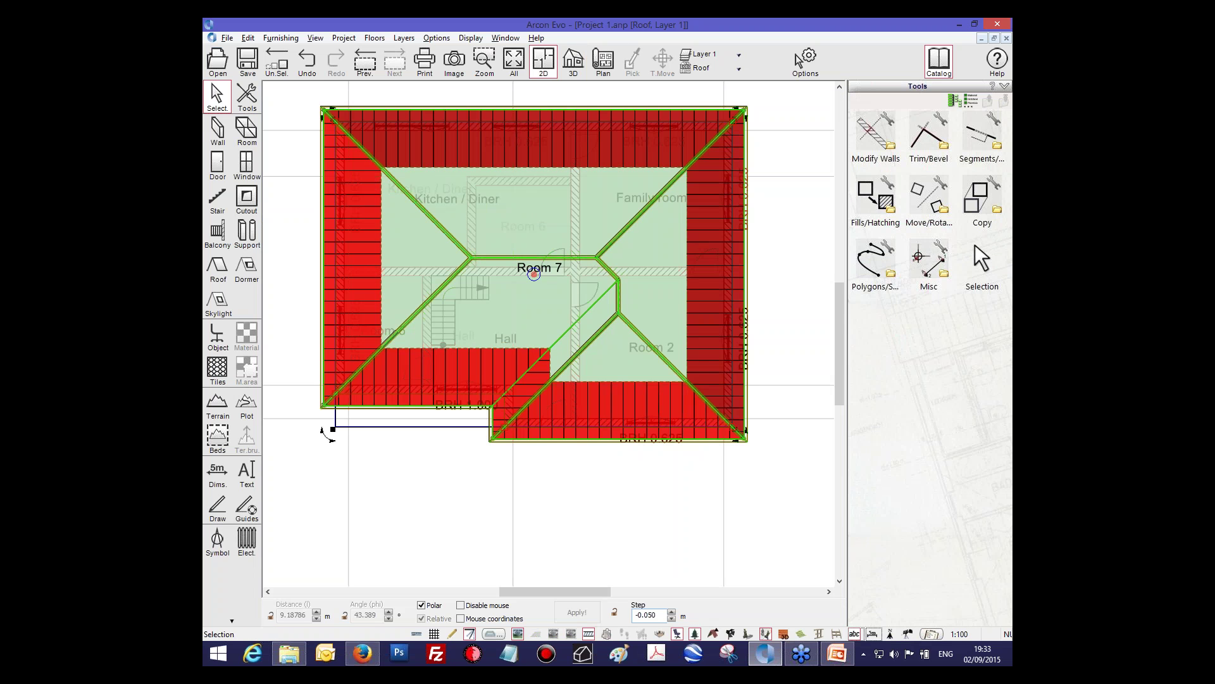
key(Delete)
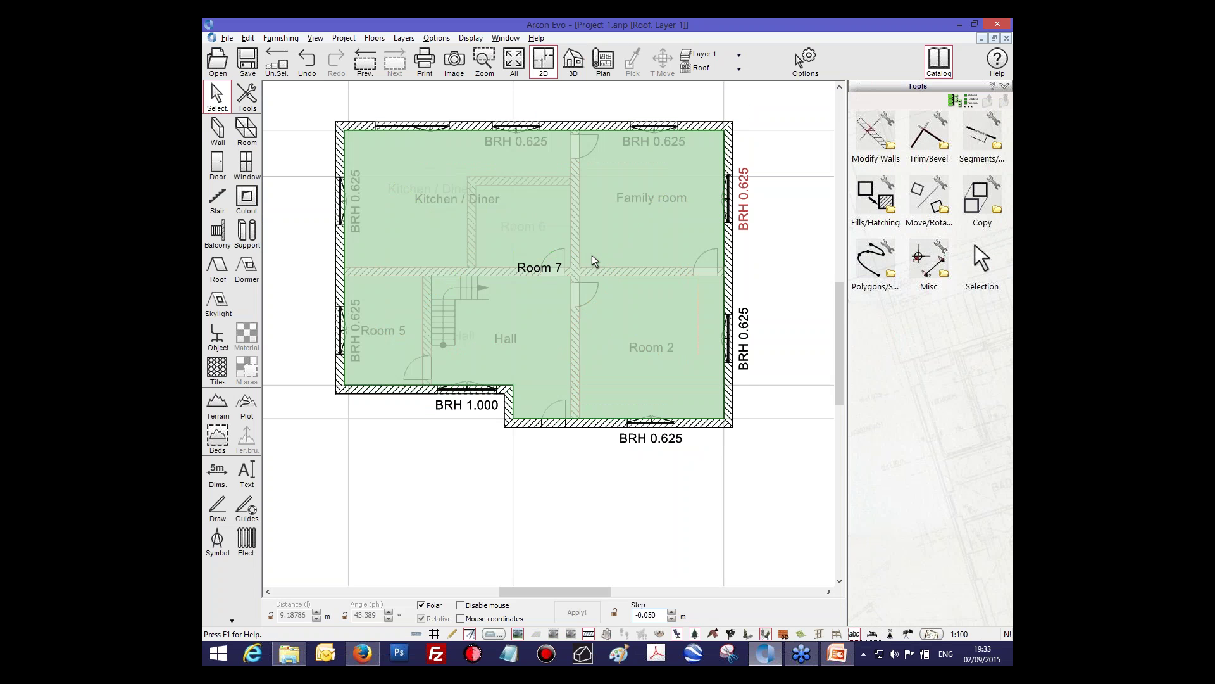
click(218, 265)
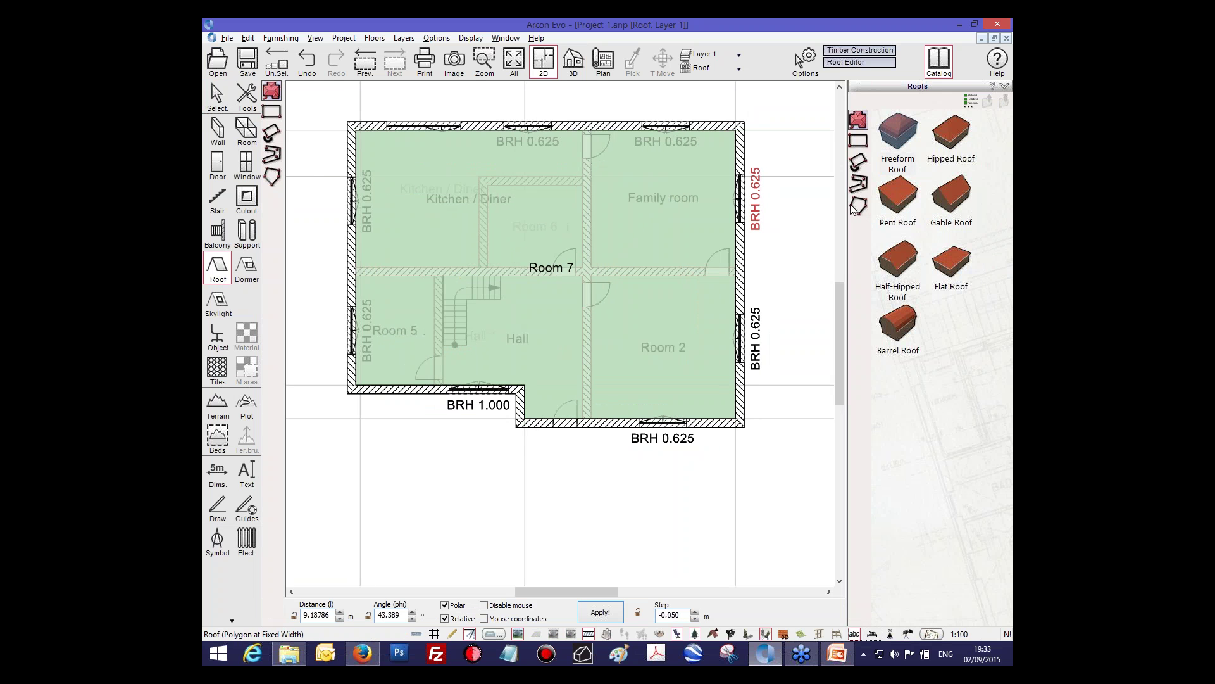
click(764, 201)
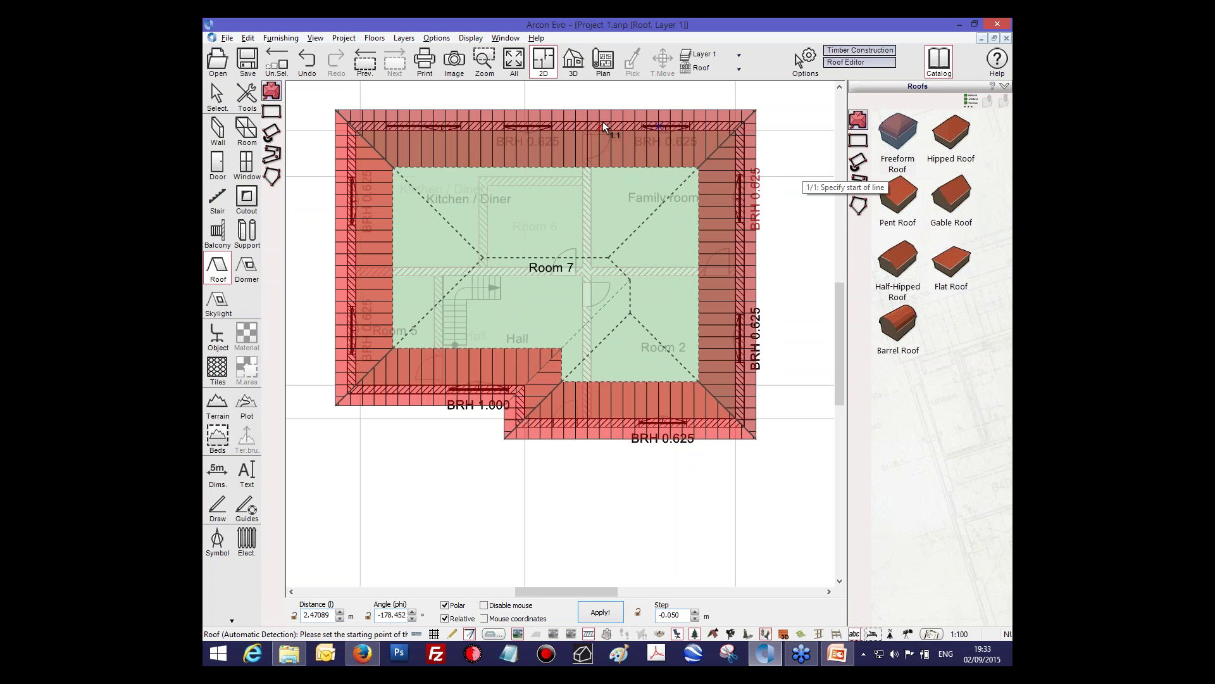
key(Escape)
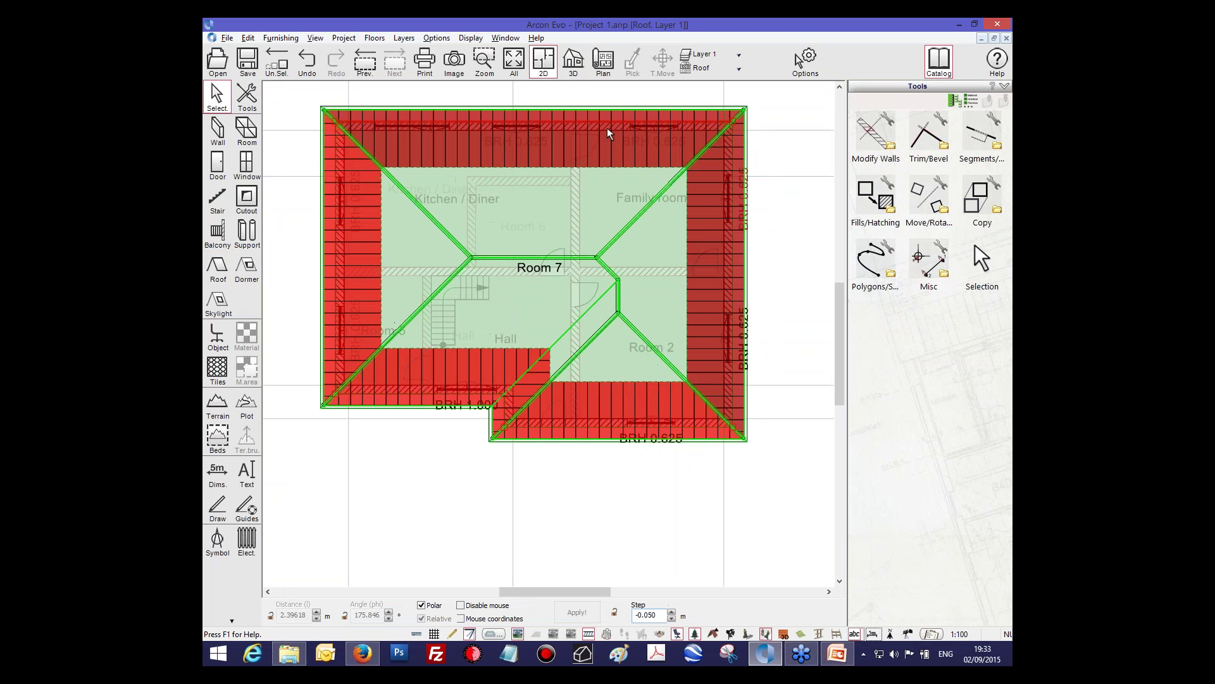
Step: Select the roof in the 3D view and open it in the Roof Editor, keeping the house visible beside the dialog
click(573, 61)
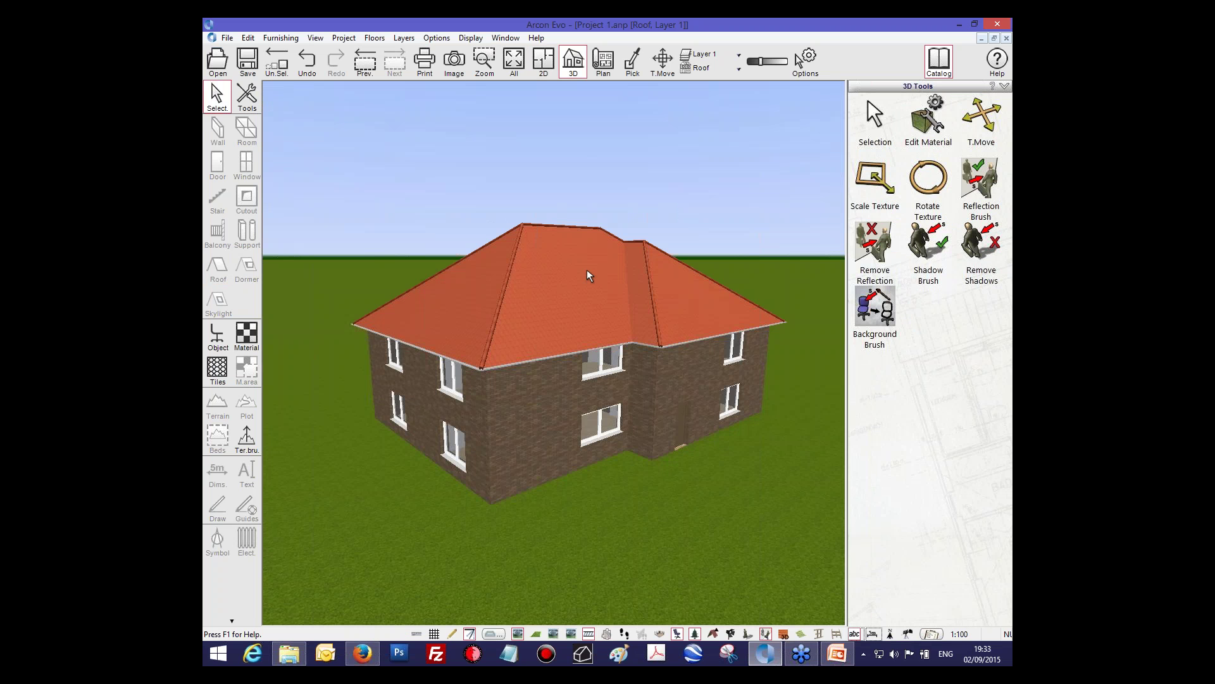
drag(607, 304, 571, 302)
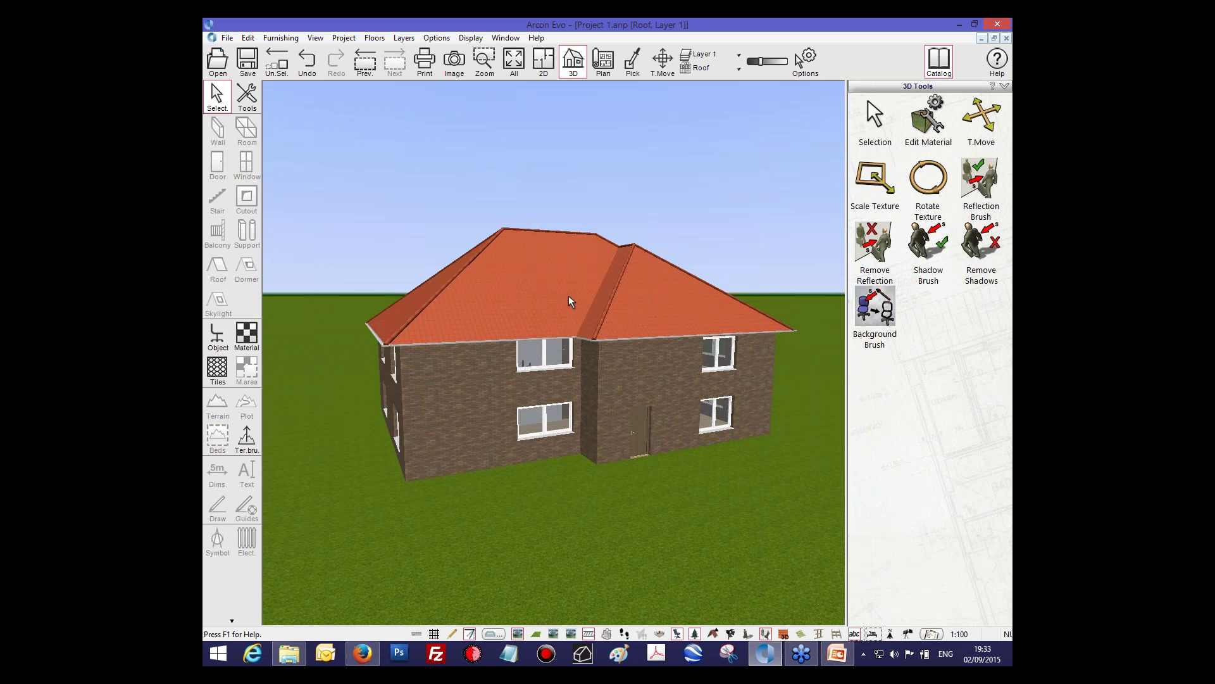
click(561, 293)
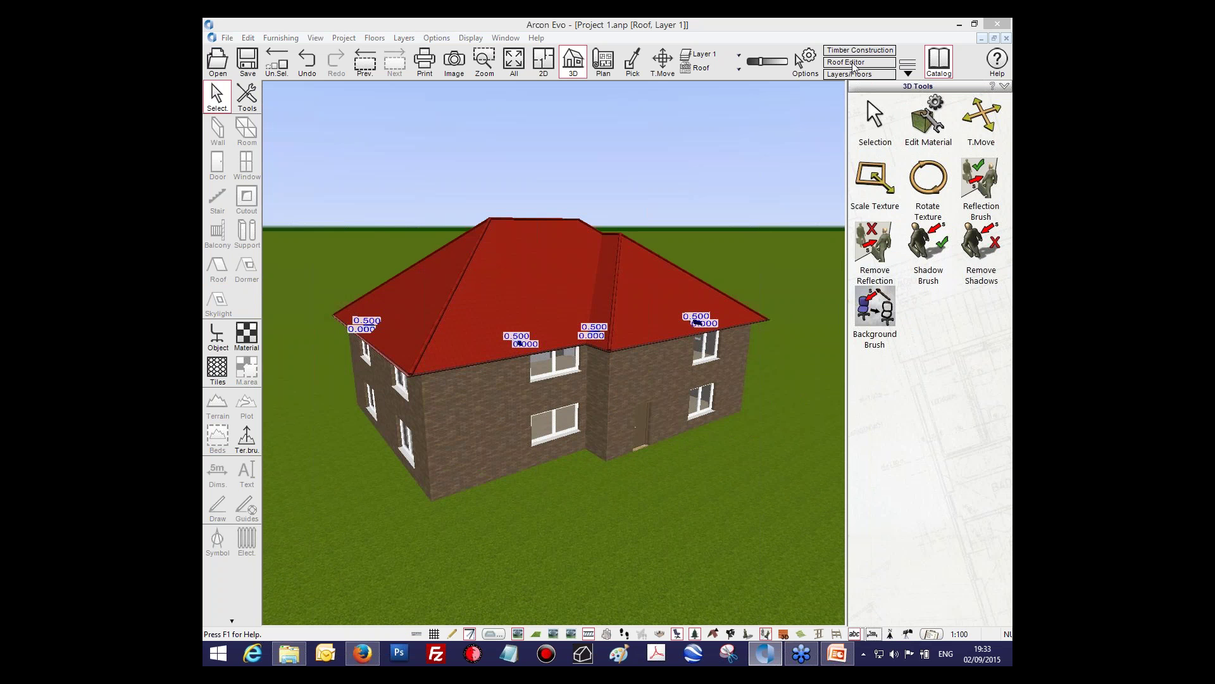
click(852, 64)
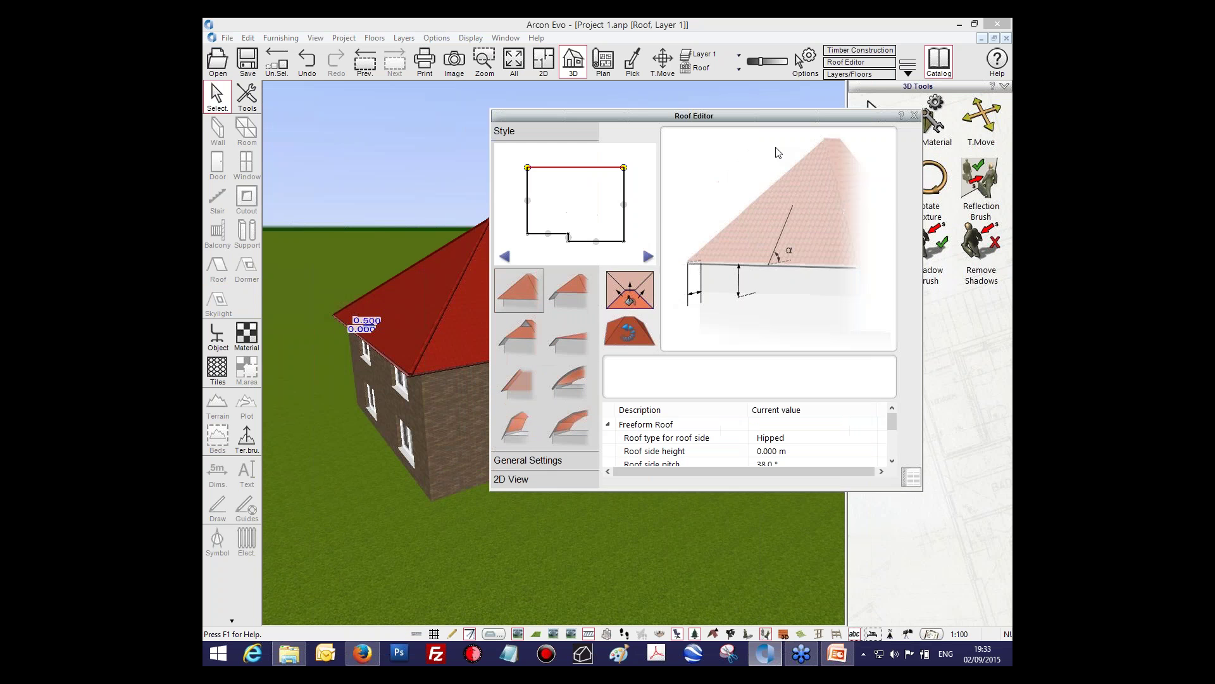
drag(731, 114, 830, 121)
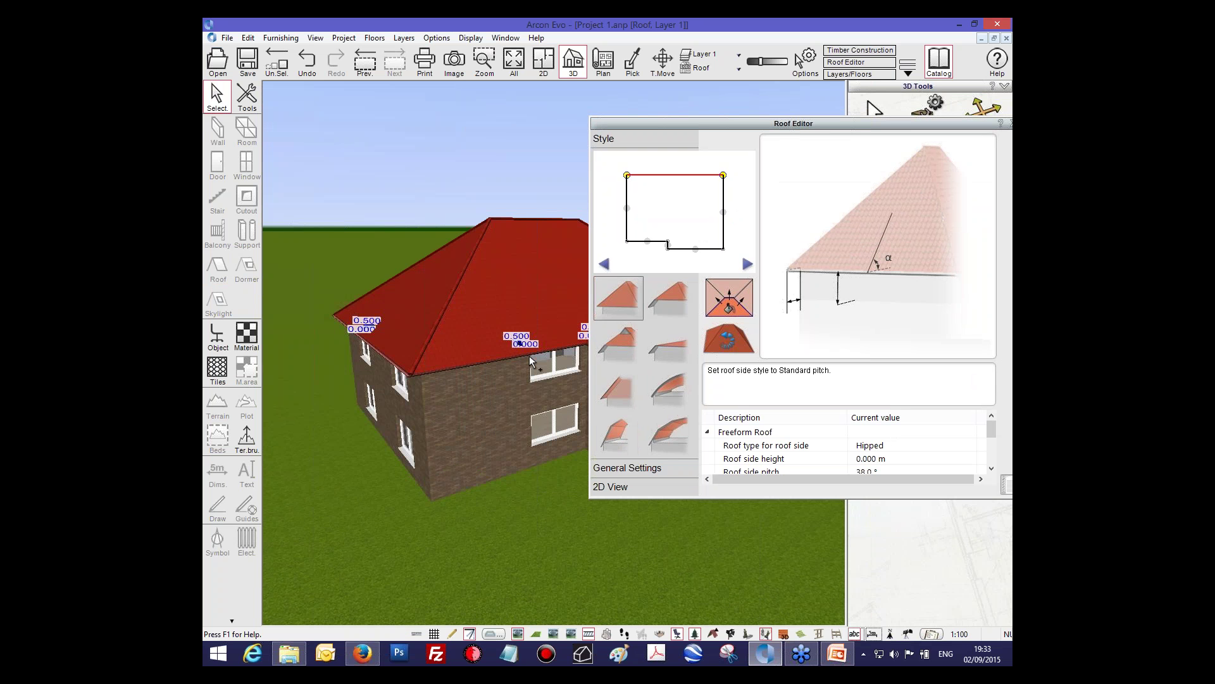
drag(531, 361, 433, 340)
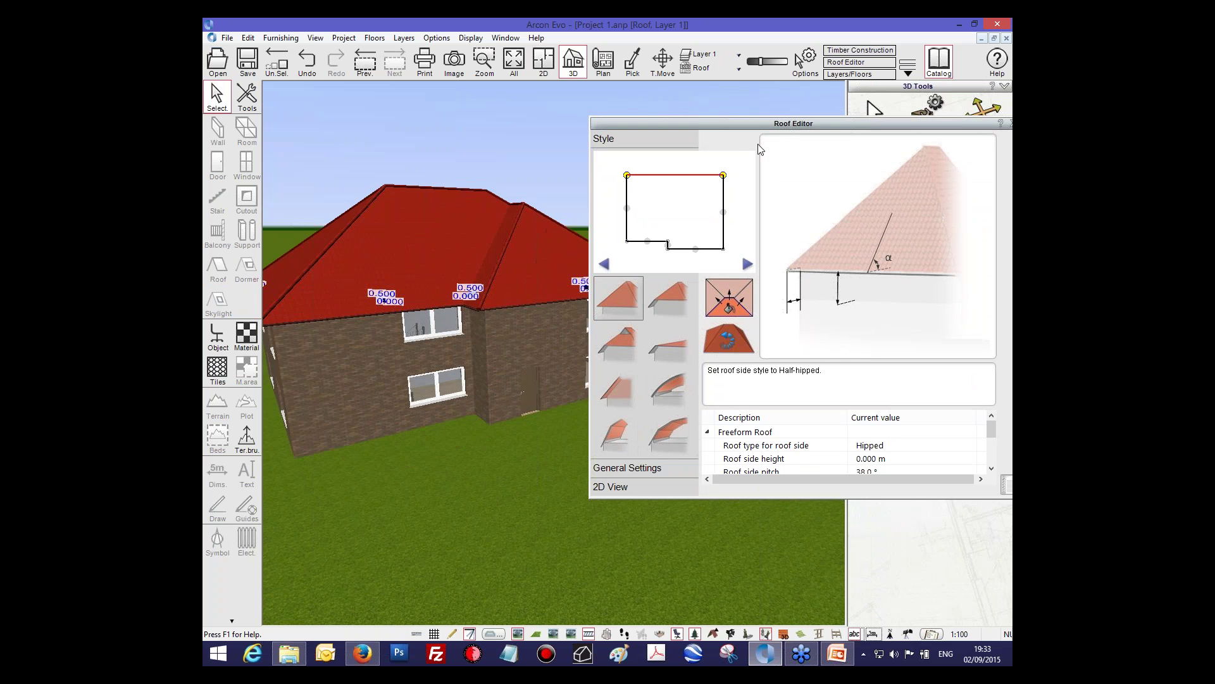
drag(763, 123, 692, 90)
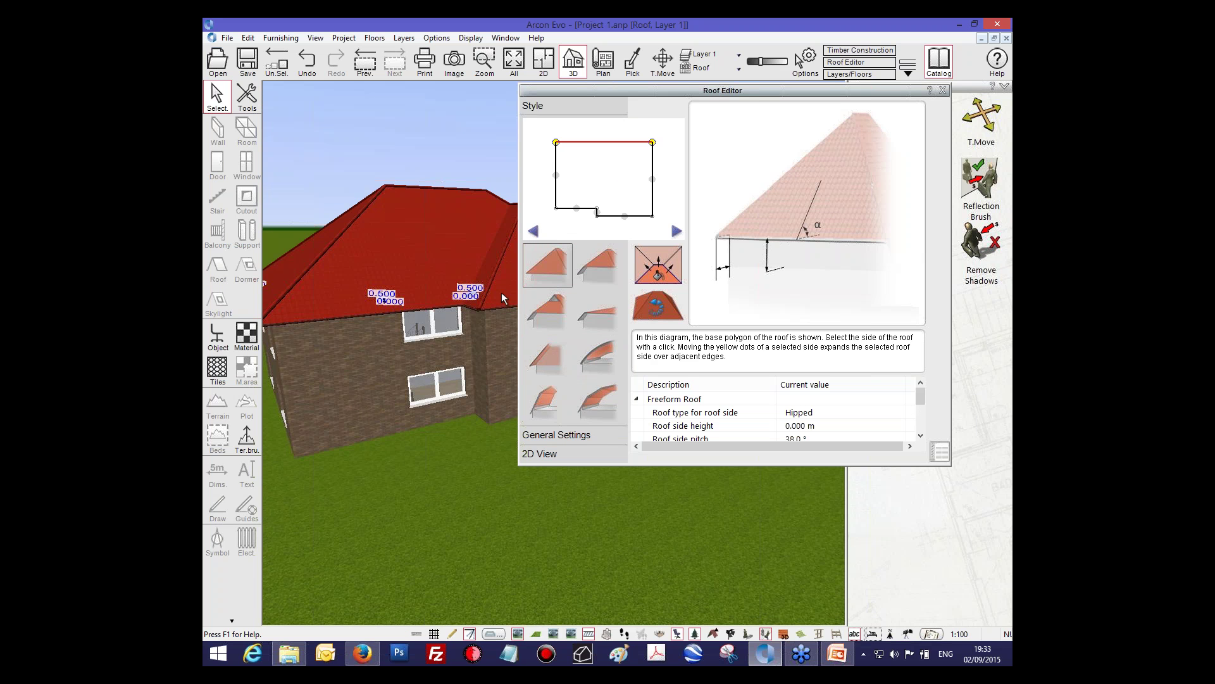
Step: Change the roof side over the projecting front section to a gable end
click(611, 216)
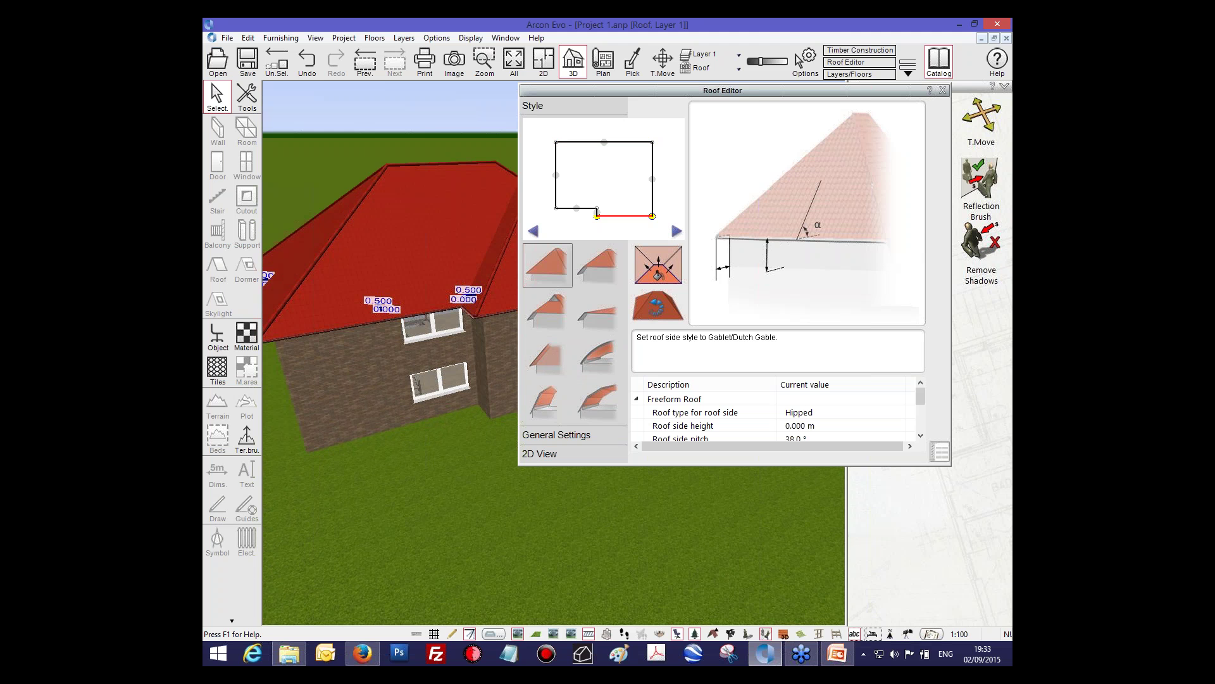
click(548, 355)
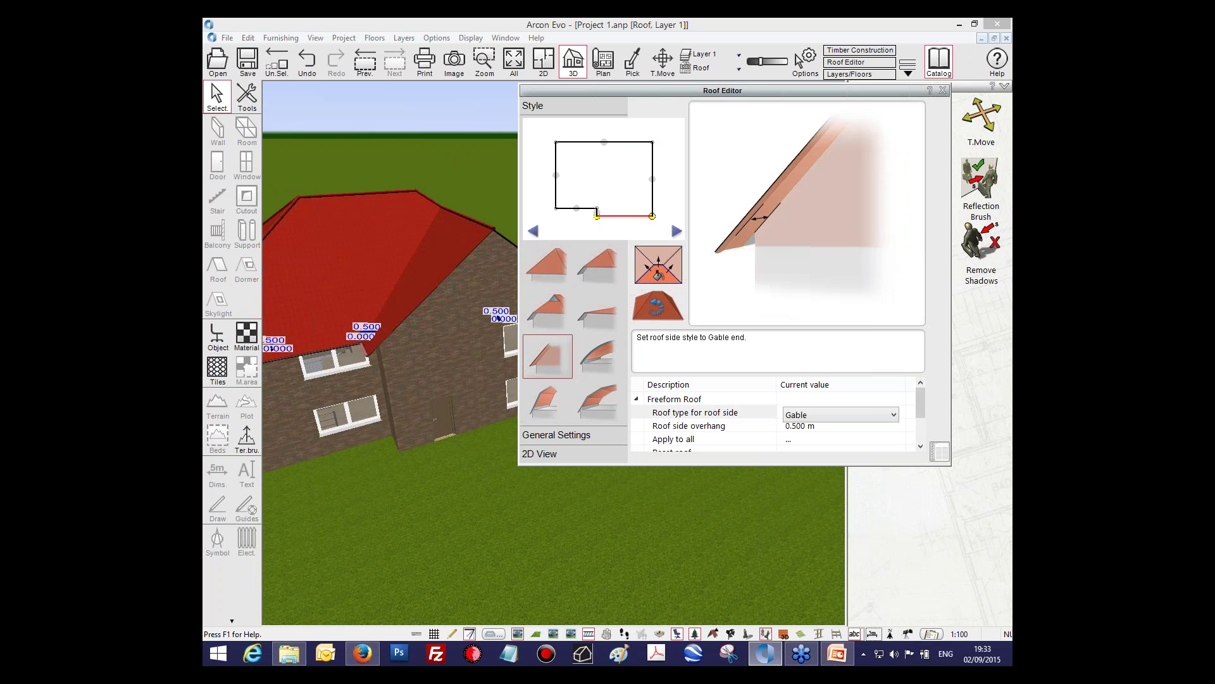
mouse_move(437, 341)
mouse_down()
mouse_move(437, 323)
mouse_move(428, 327)
mouse_up()
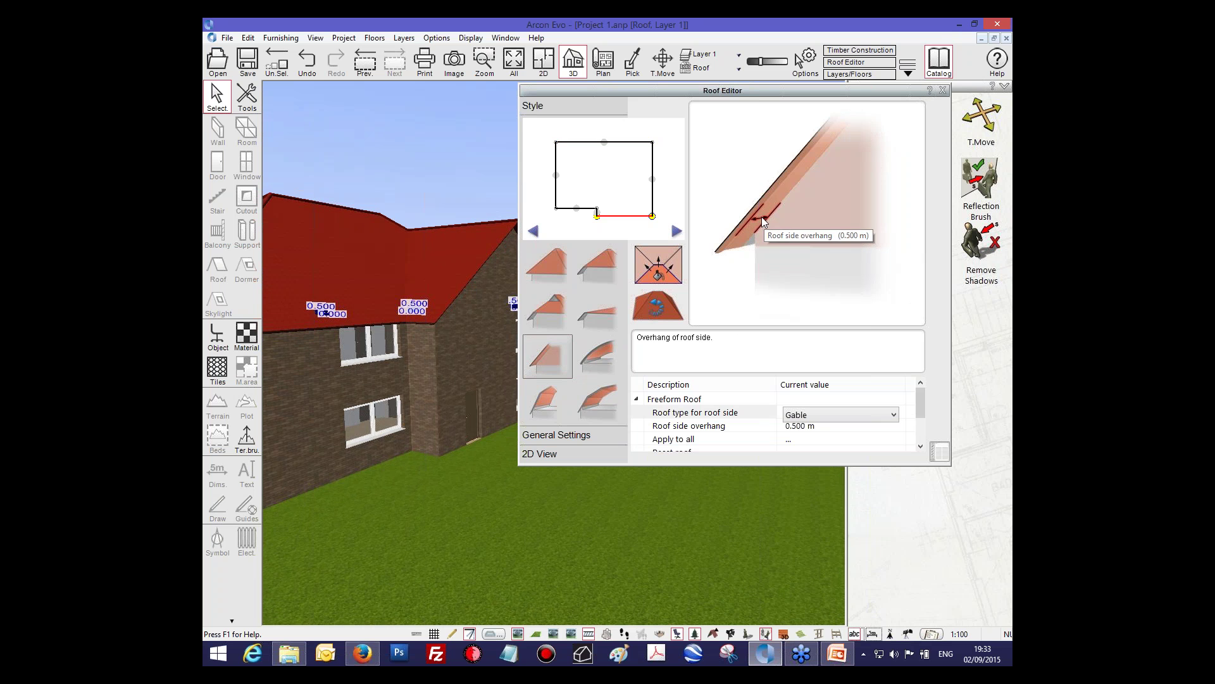
Step: Try a reduced overhang of 0.400 m on the front gable side, and restore it to 0.500 m
click(761, 217)
click(802, 184)
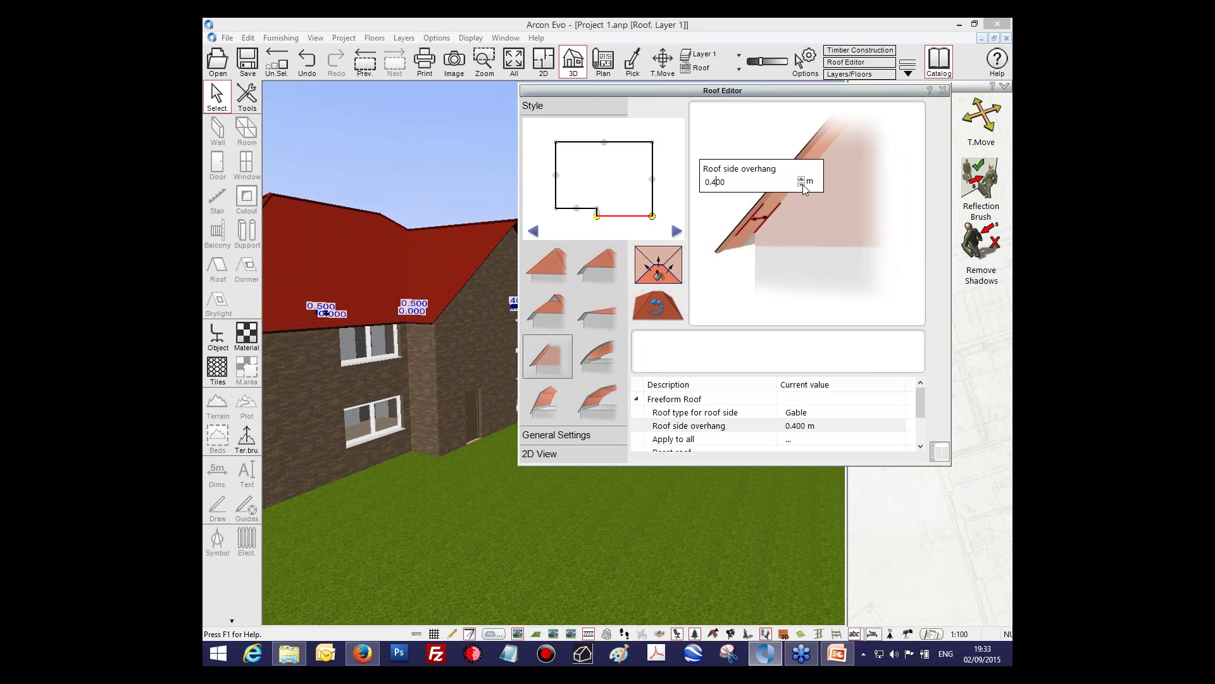
click(801, 184)
click(802, 179)
click(802, 179)
key(Return)
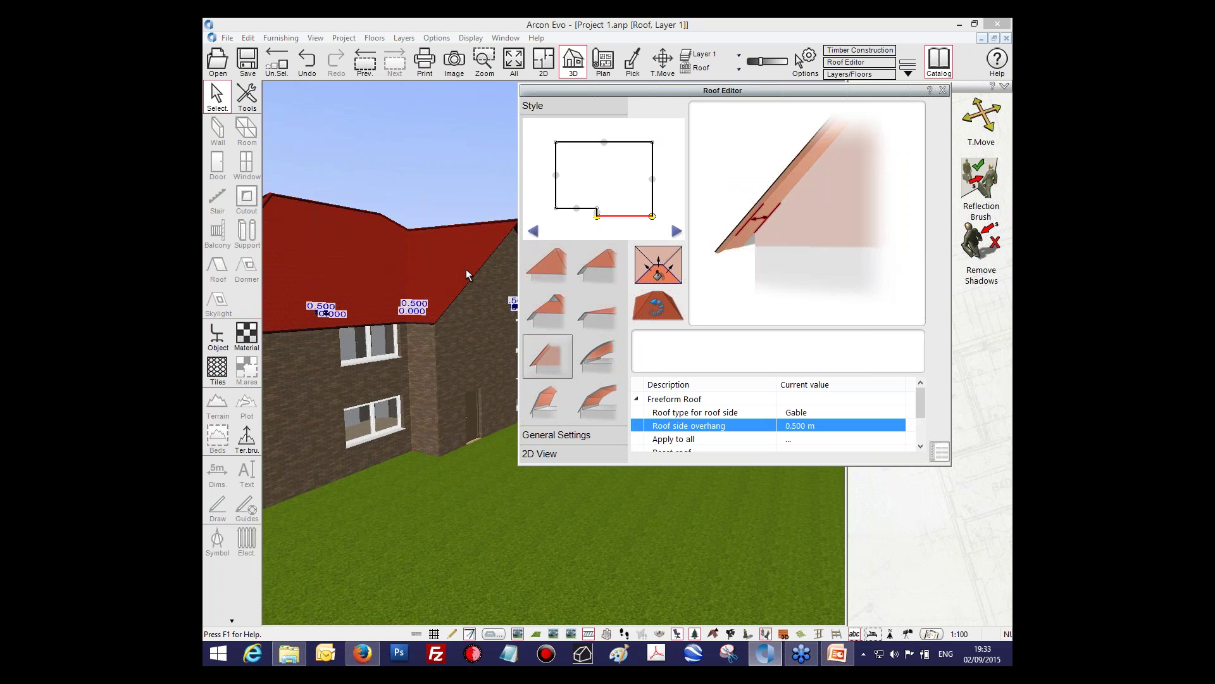
Step: Change the roof side at the house's left end to a gable end and check it in the 3D view
drag(466, 270, 485, 267)
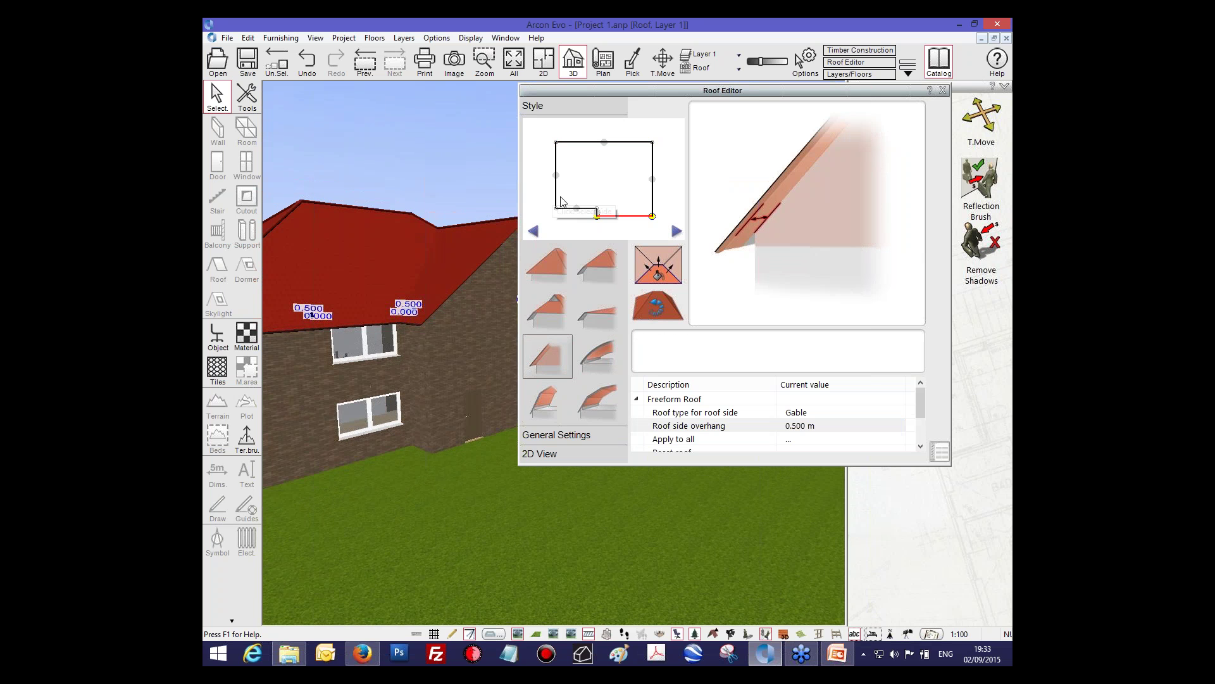
mouse_move(560, 201)
mouse_down()
mouse_move(471, 280)
mouse_move(557, 199)
mouse_up()
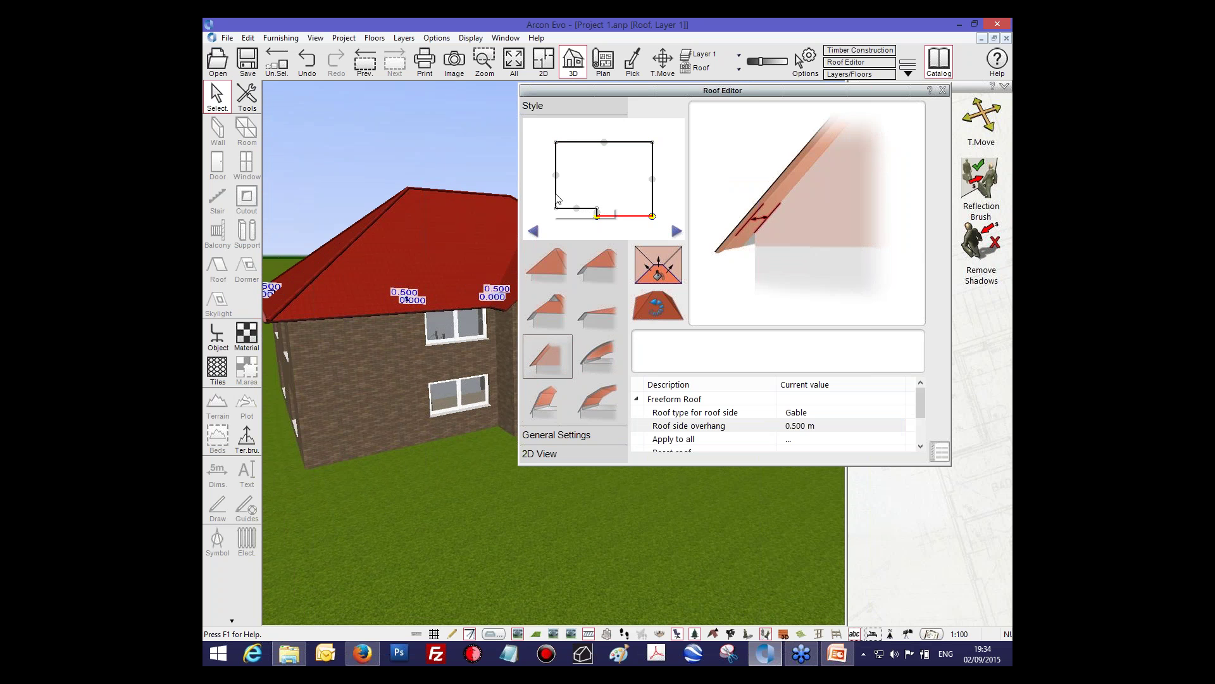
click(556, 199)
click(548, 357)
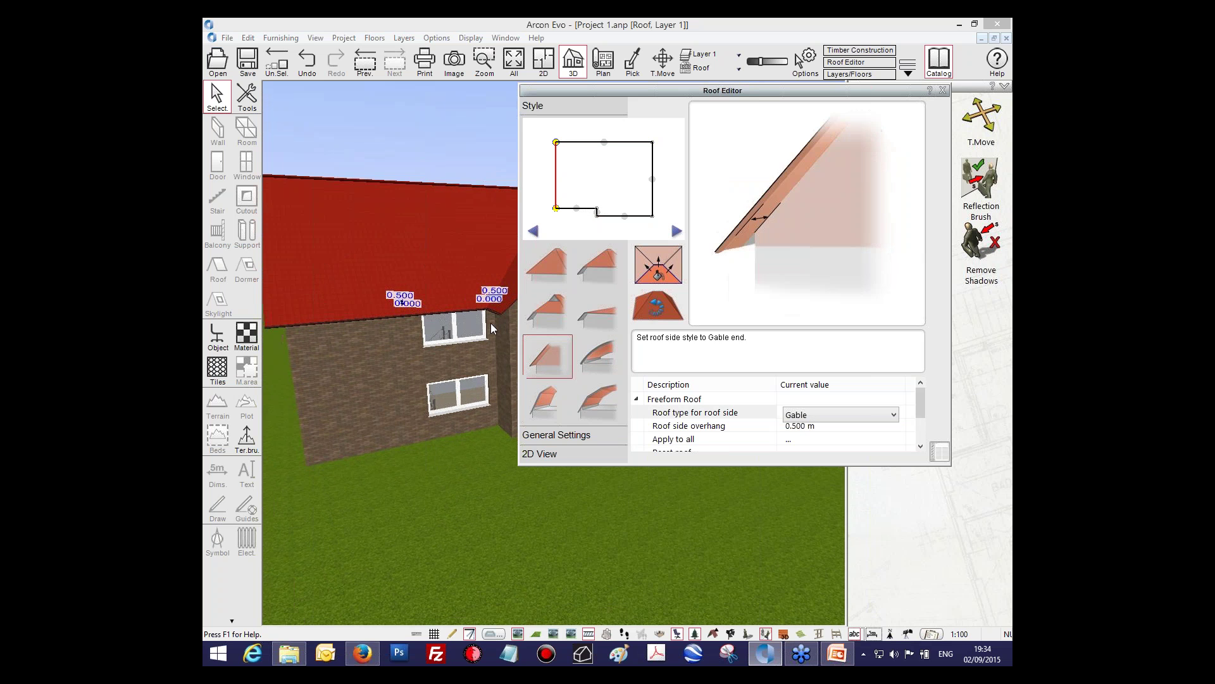
drag(491, 327, 425, 294)
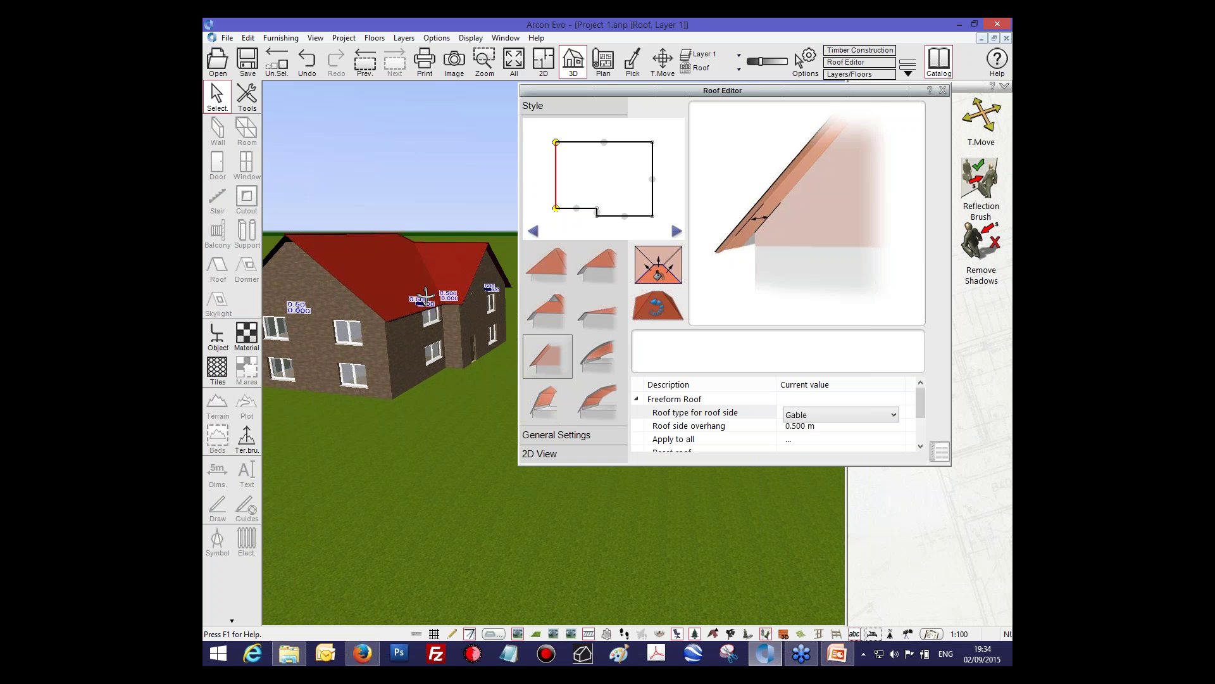
Step: Review the roof's general settings and 2D view settings, and return to the style settings
click(557, 436)
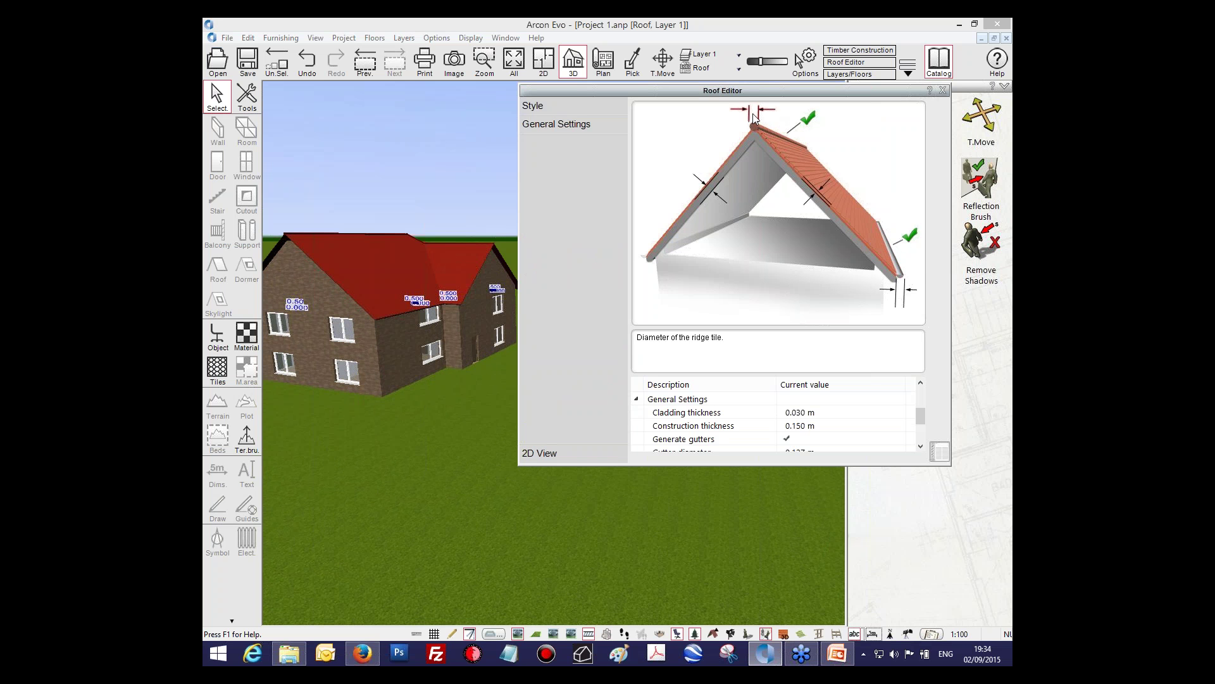
click(548, 453)
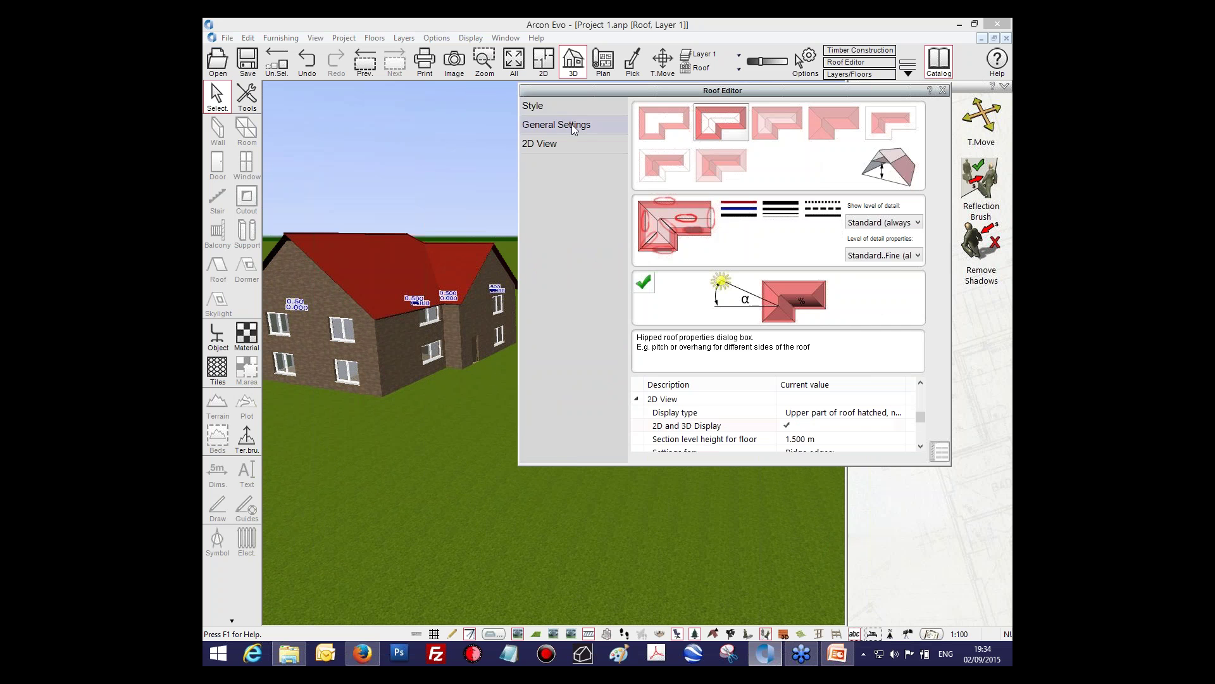
click(541, 105)
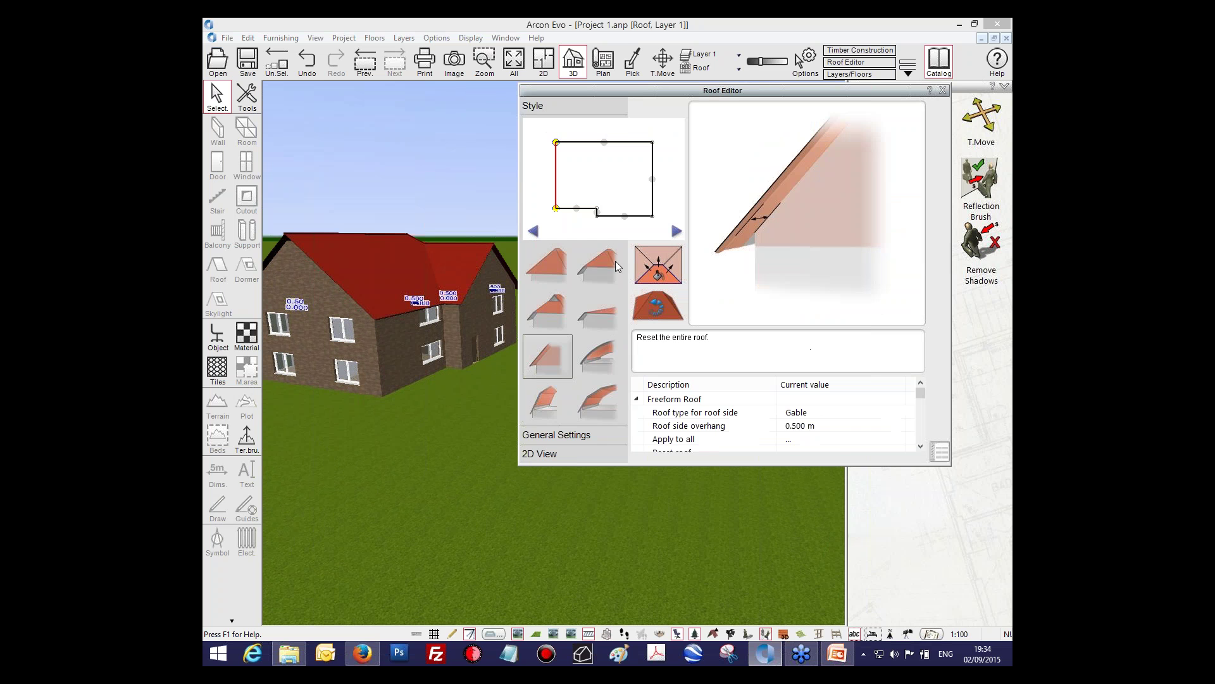
Step: Examine the overhang and height settings of the rear roof side, including the Jamb Wall Assistant, without changing anything
click(623, 143)
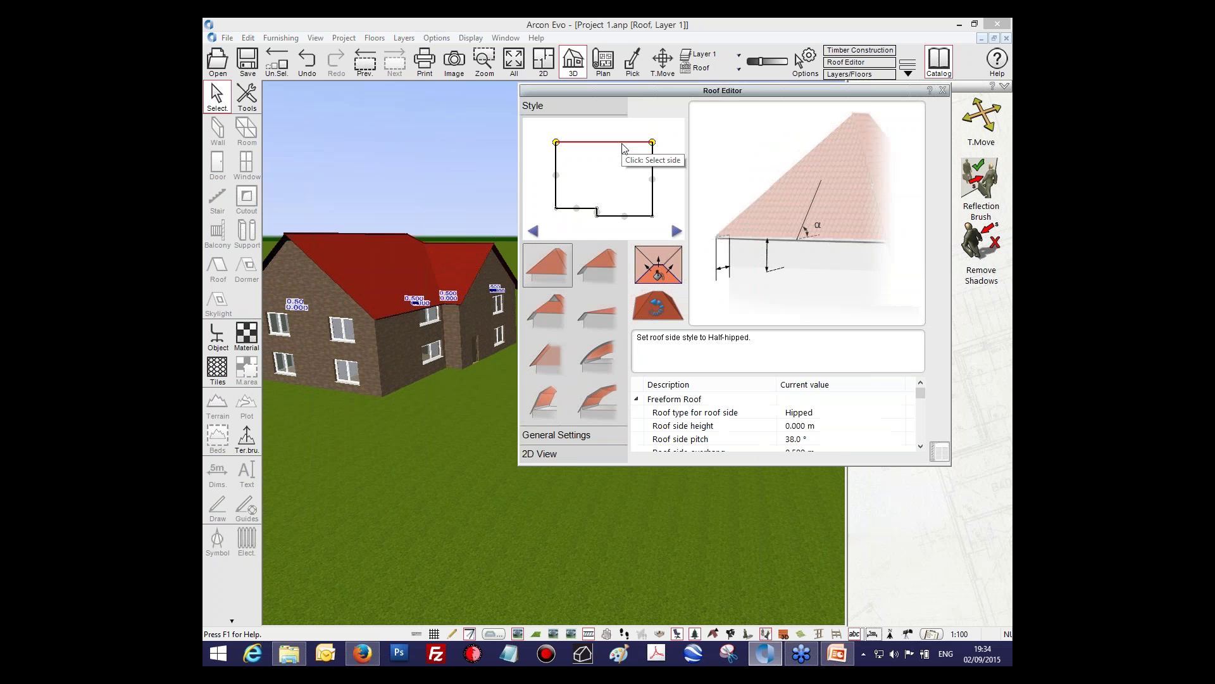
click(804, 227)
click(727, 277)
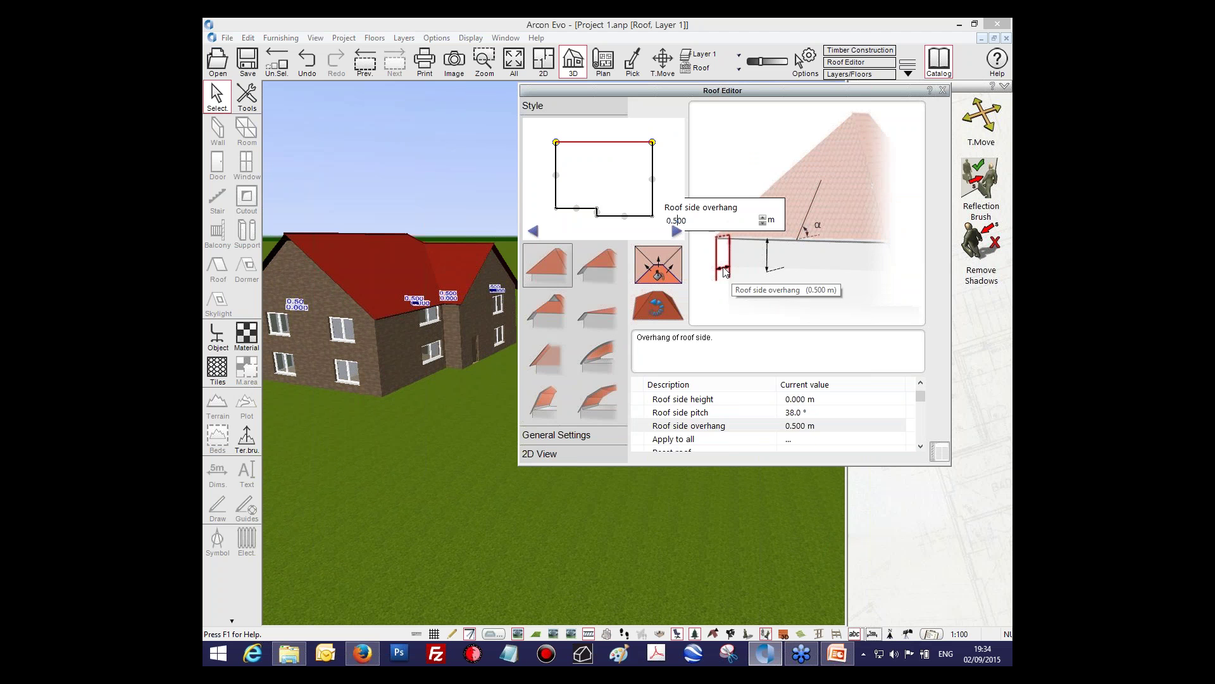
click(767, 260)
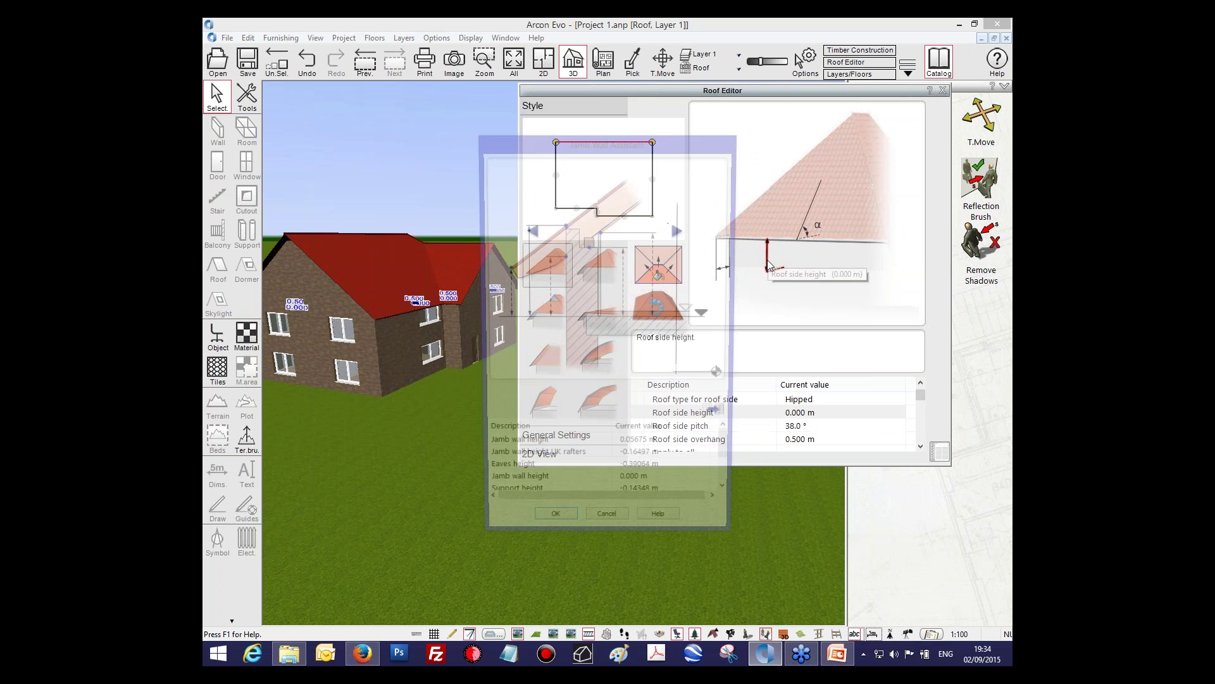
drag(660, 147, 788, 142)
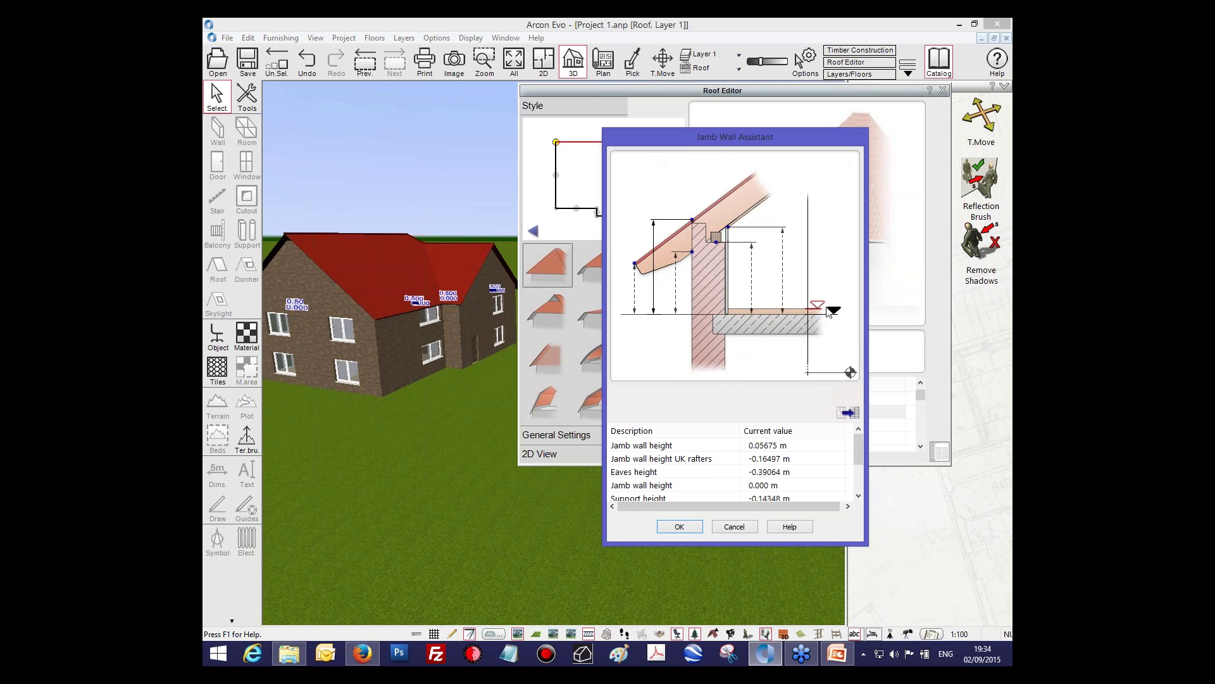
scroll(747, 500, down, 1)
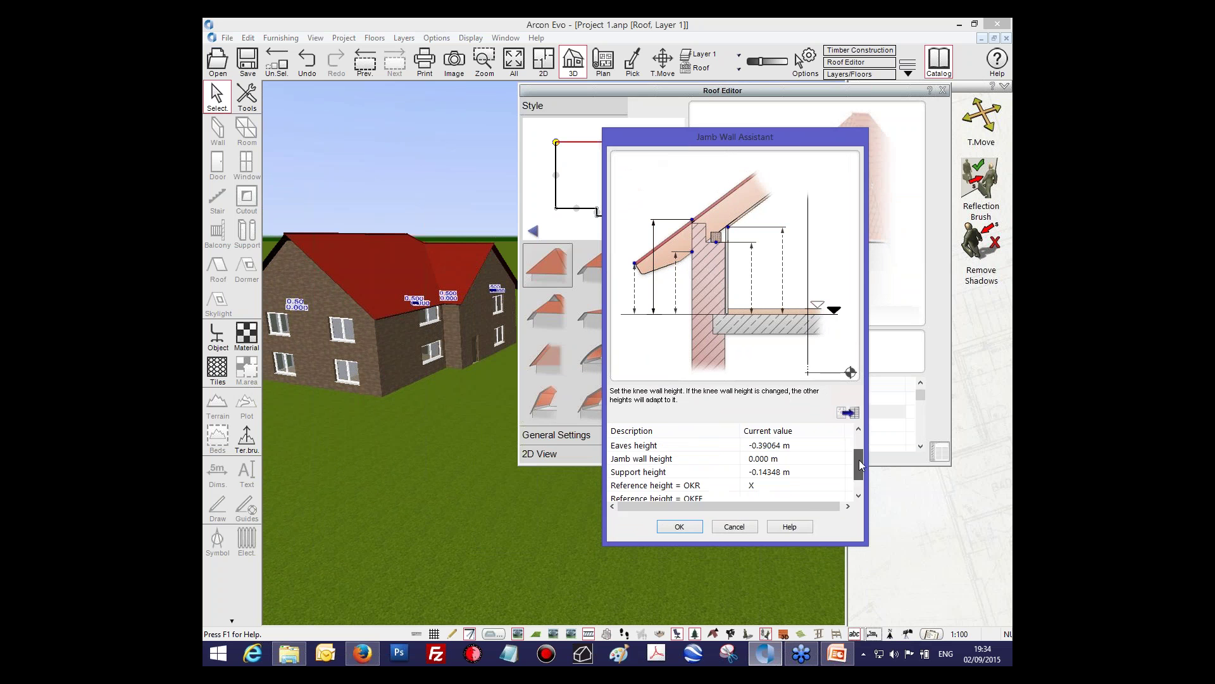
click(849, 413)
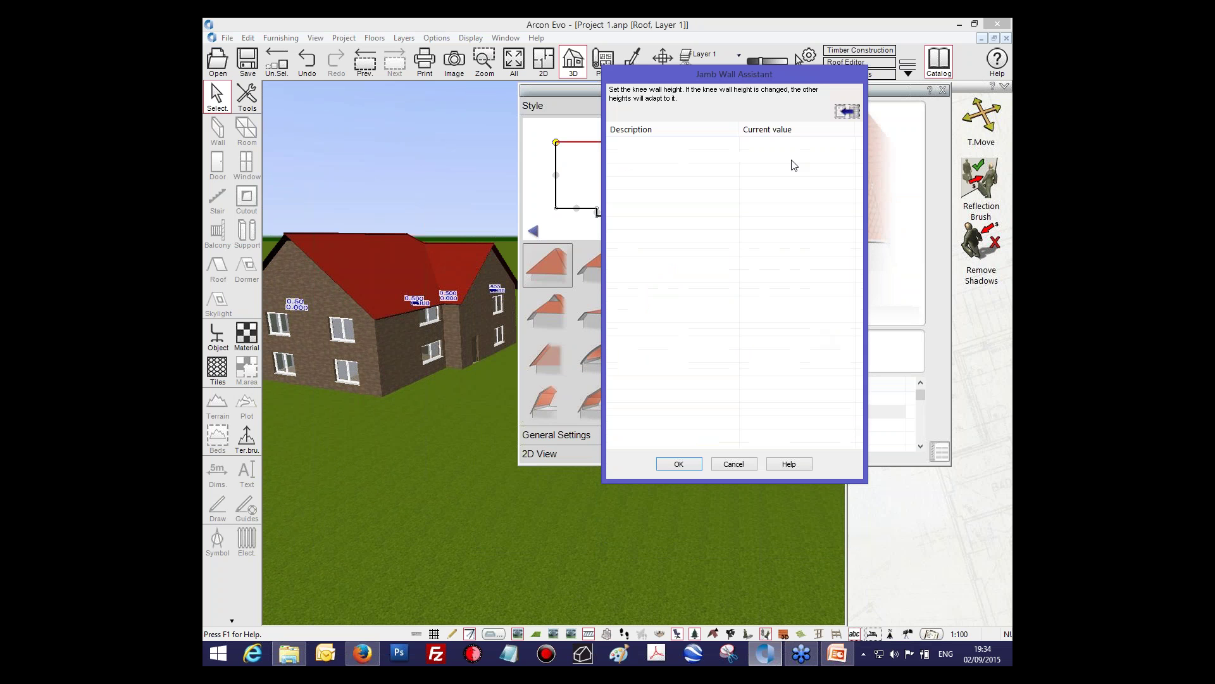
click(848, 112)
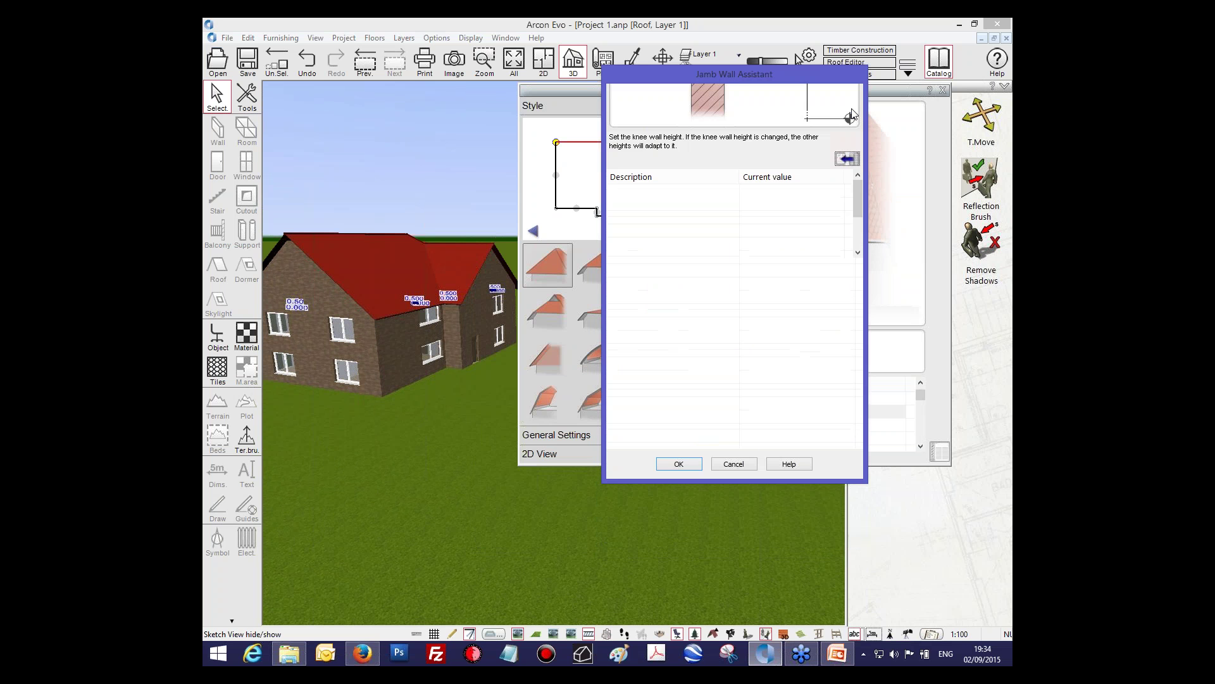
click(733, 464)
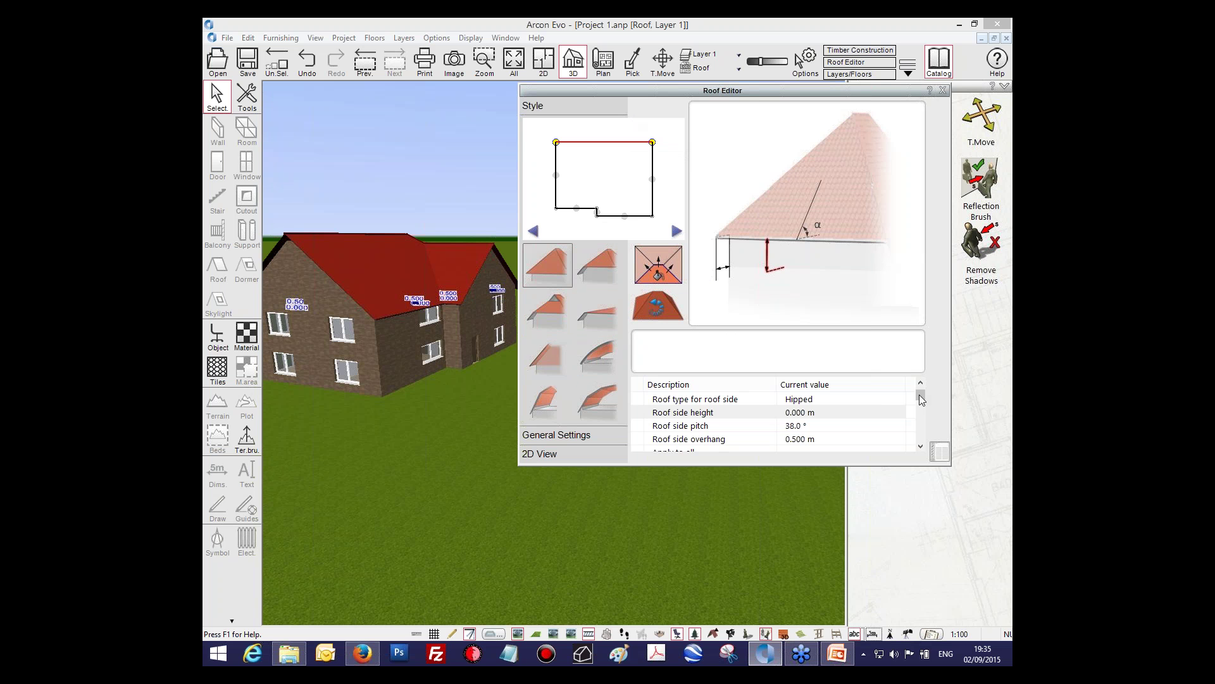
Step: Review the roof's cladding, construction and gutter settings, and leave the Roof Editor to look at the house in 3D
drag(920, 394, 922, 412)
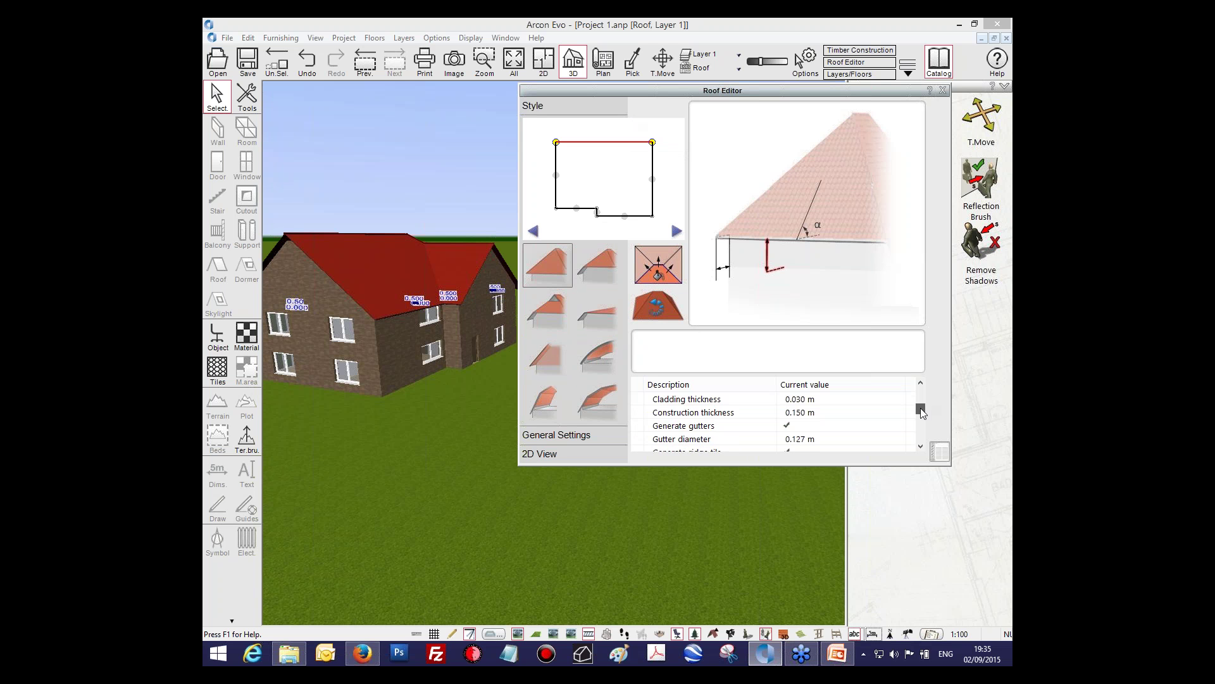
click(942, 93)
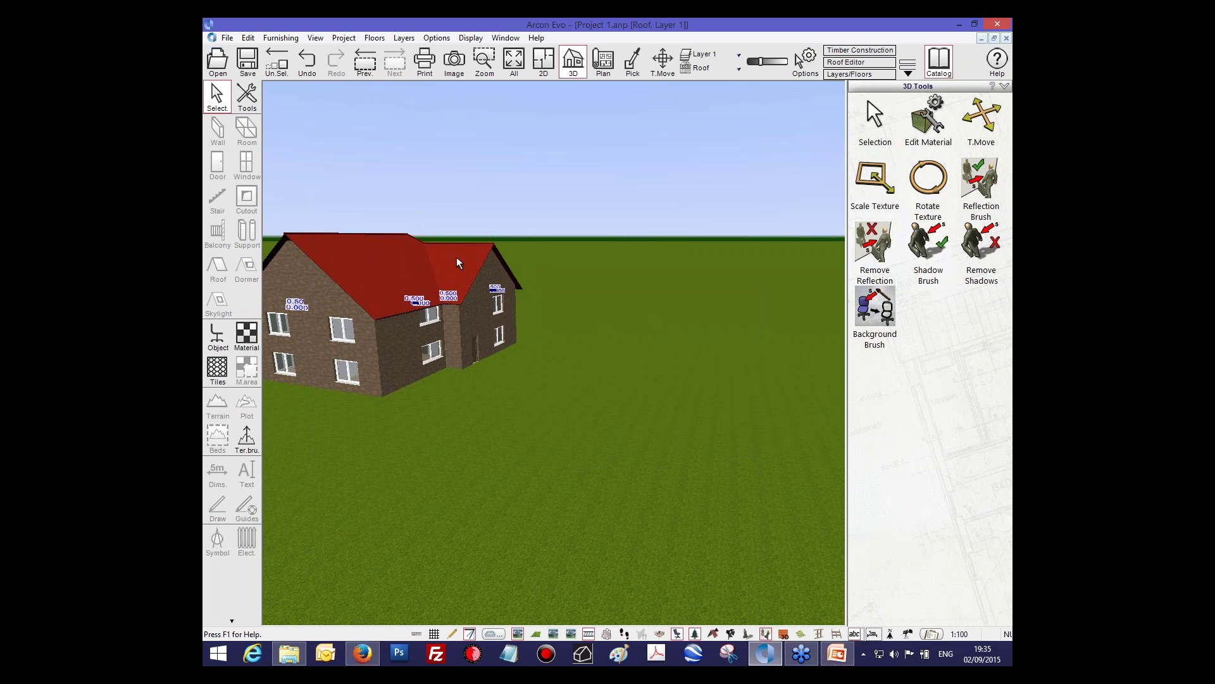
drag(506, 278, 592, 302)
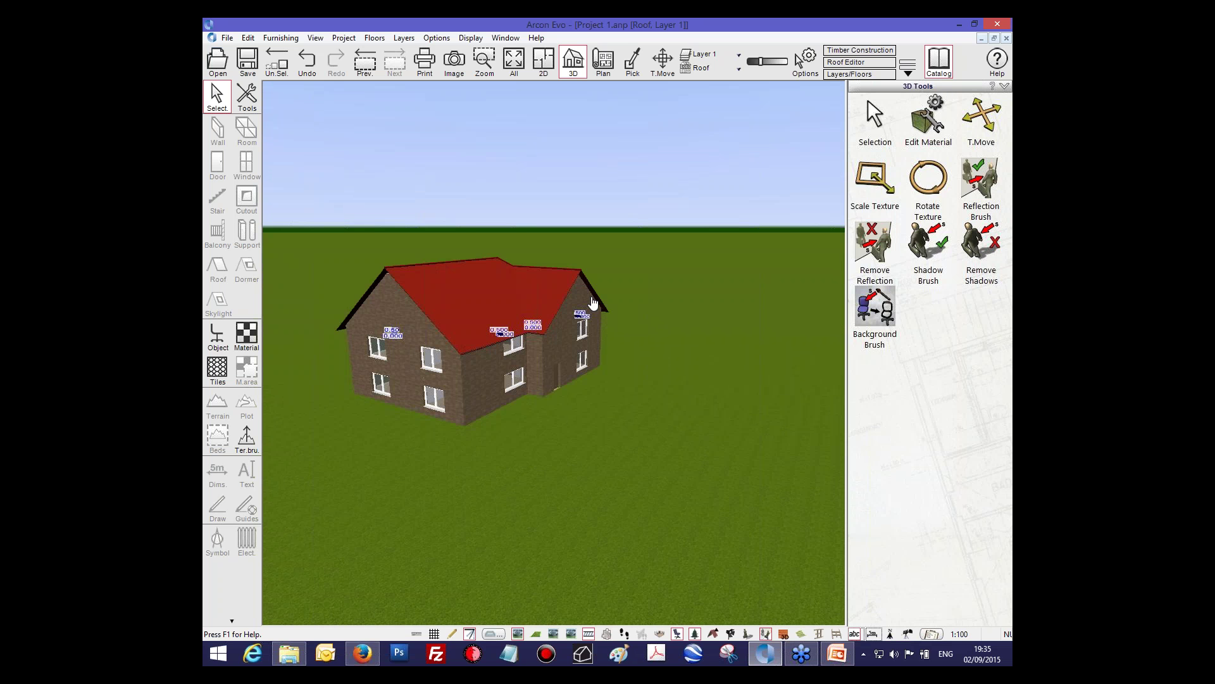
Step: Review the general settings and cross-section dimensions of the roof's timber construction, and close them without changes
click(860, 50)
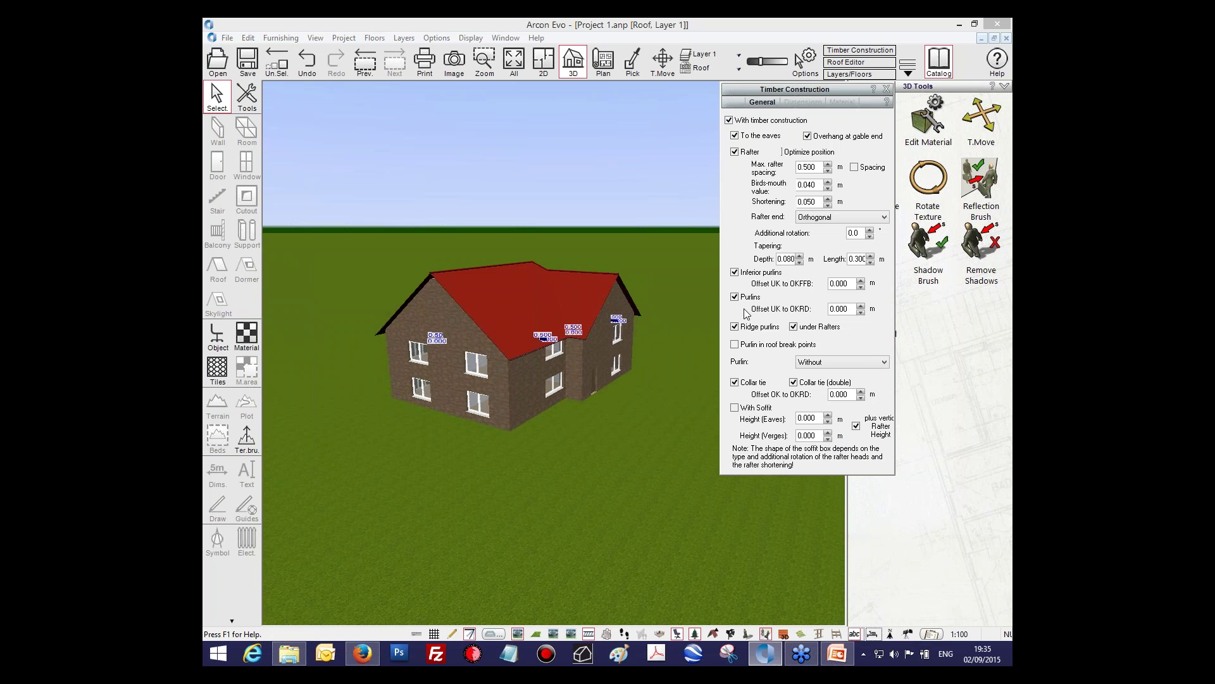
click(802, 103)
click(761, 102)
click(795, 102)
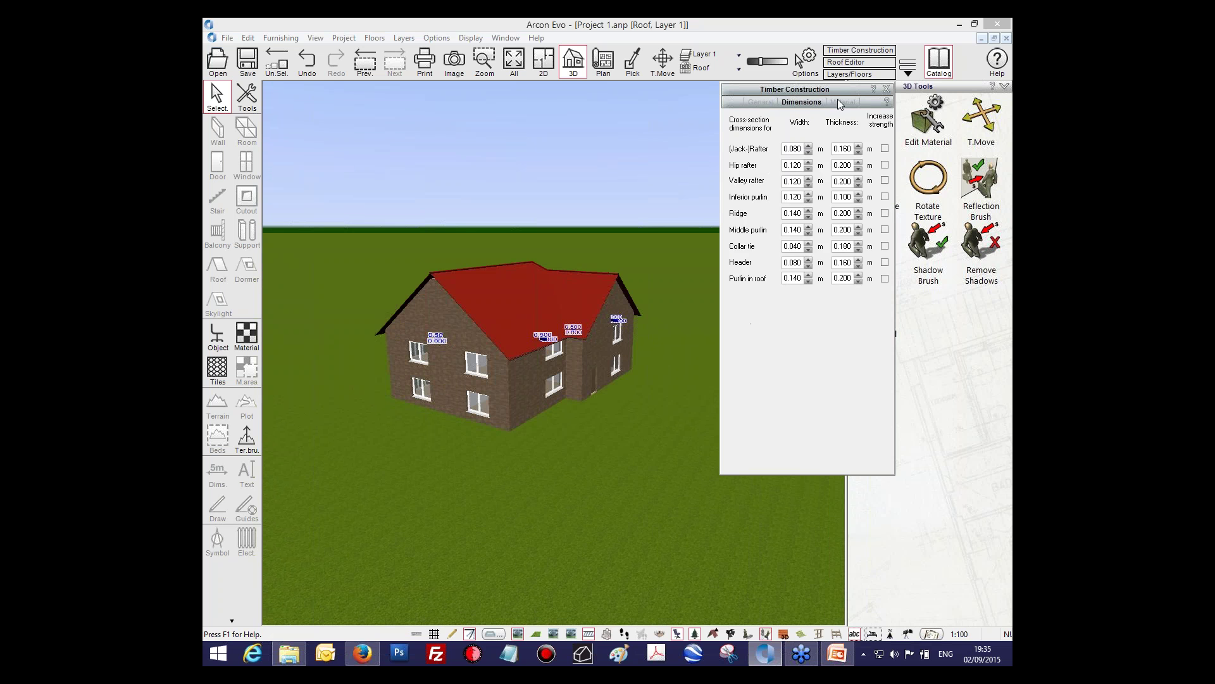
click(842, 103)
click(802, 102)
click(766, 101)
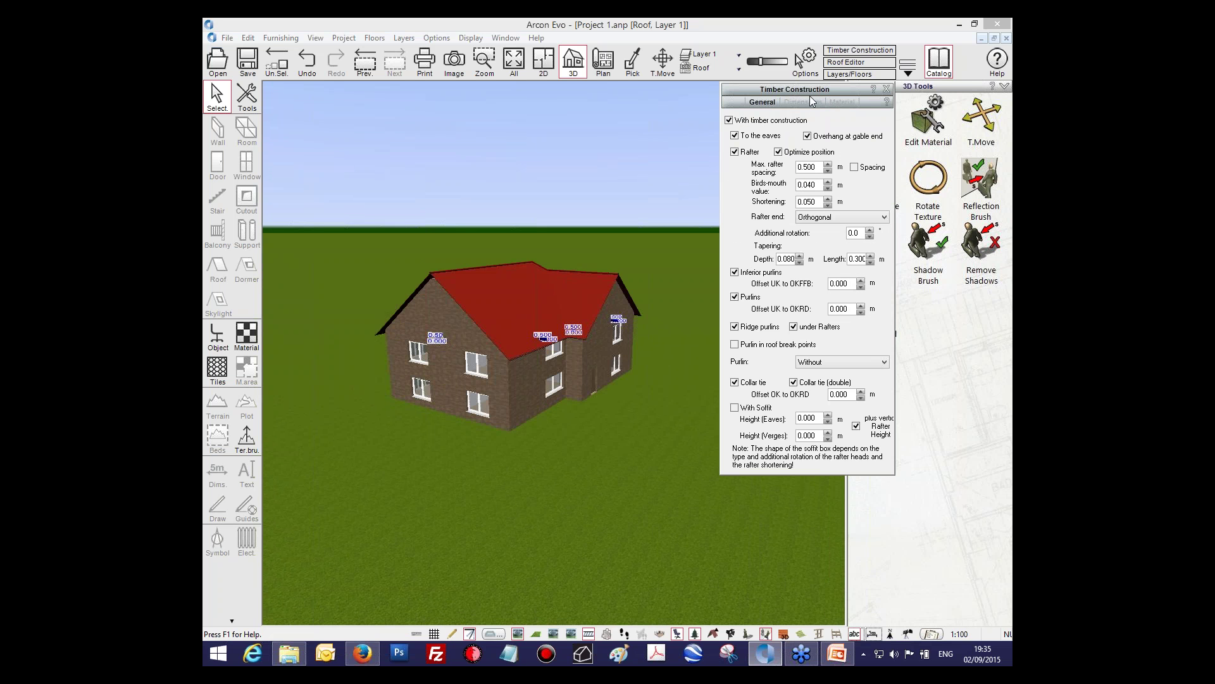
click(887, 90)
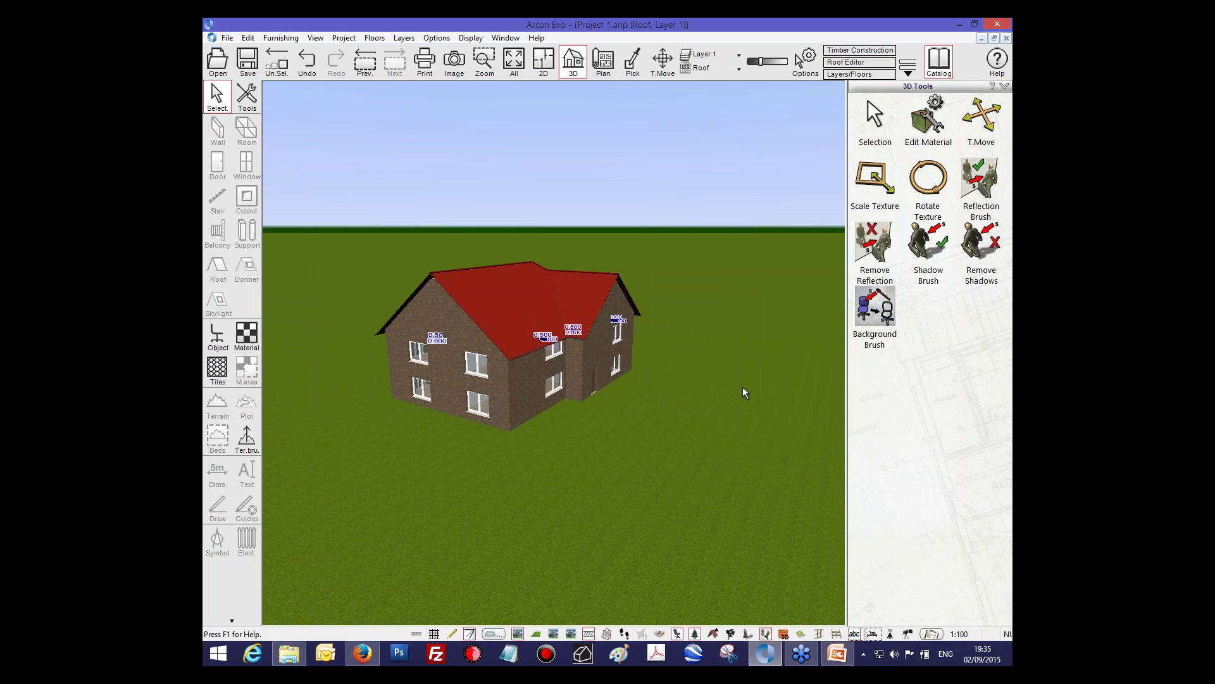
Step: Hide the roof covering to inspect the timber structure in 3D, and show the covering again
drag(743, 388, 743, 381)
click(713, 633)
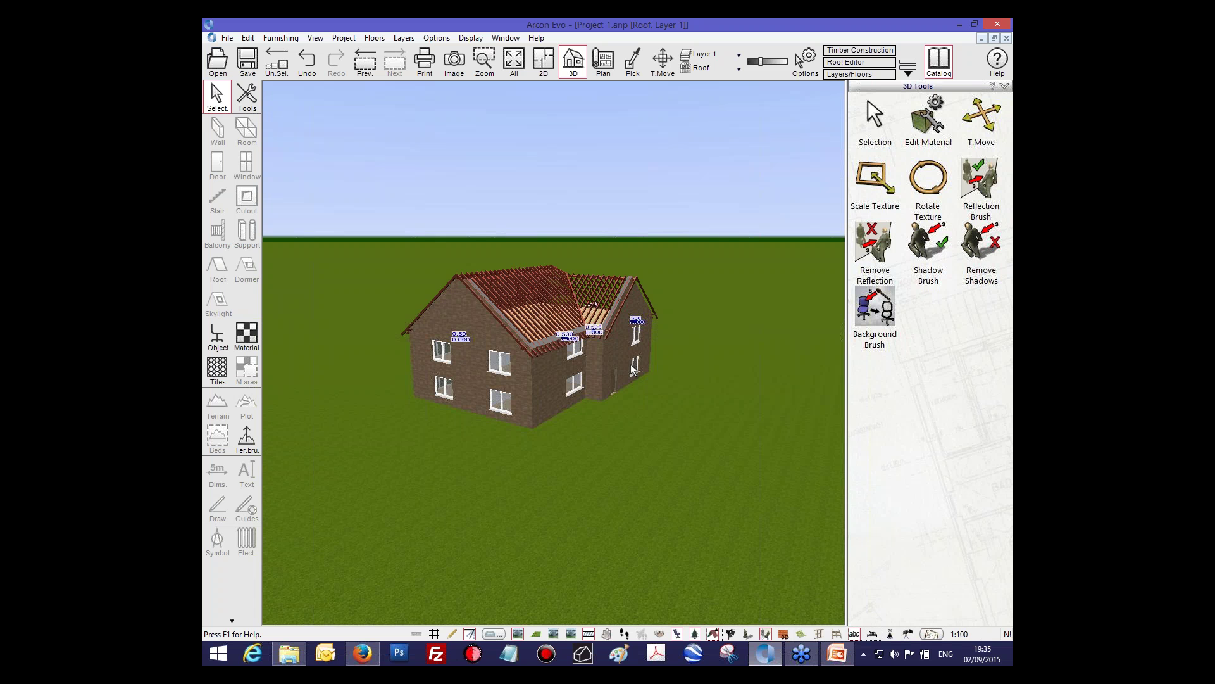
drag(631, 365, 671, 404)
click(669, 399)
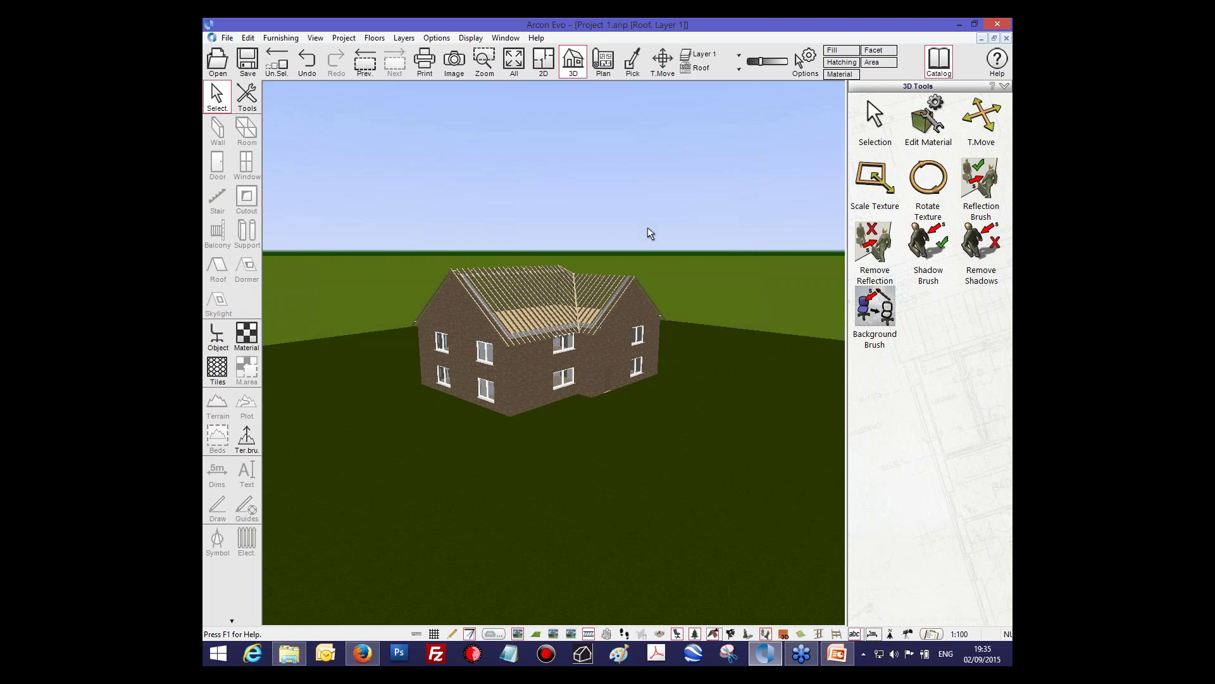
drag(650, 233, 636, 238)
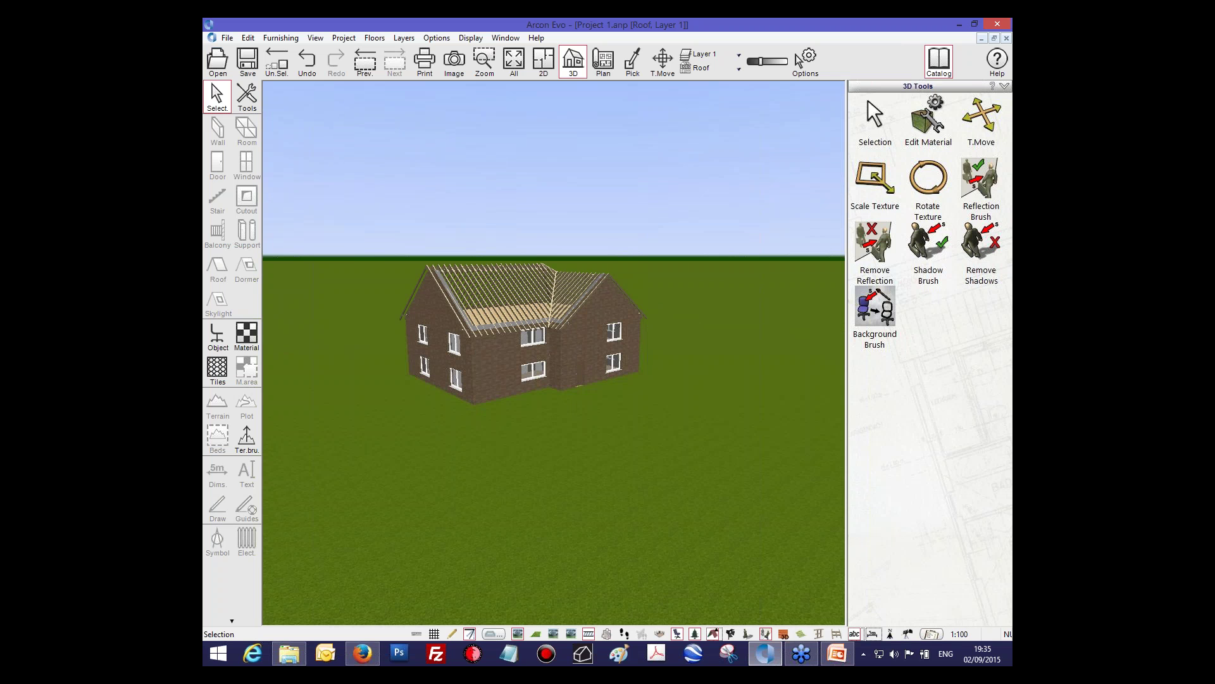
scroll(561, 337, up, 3)
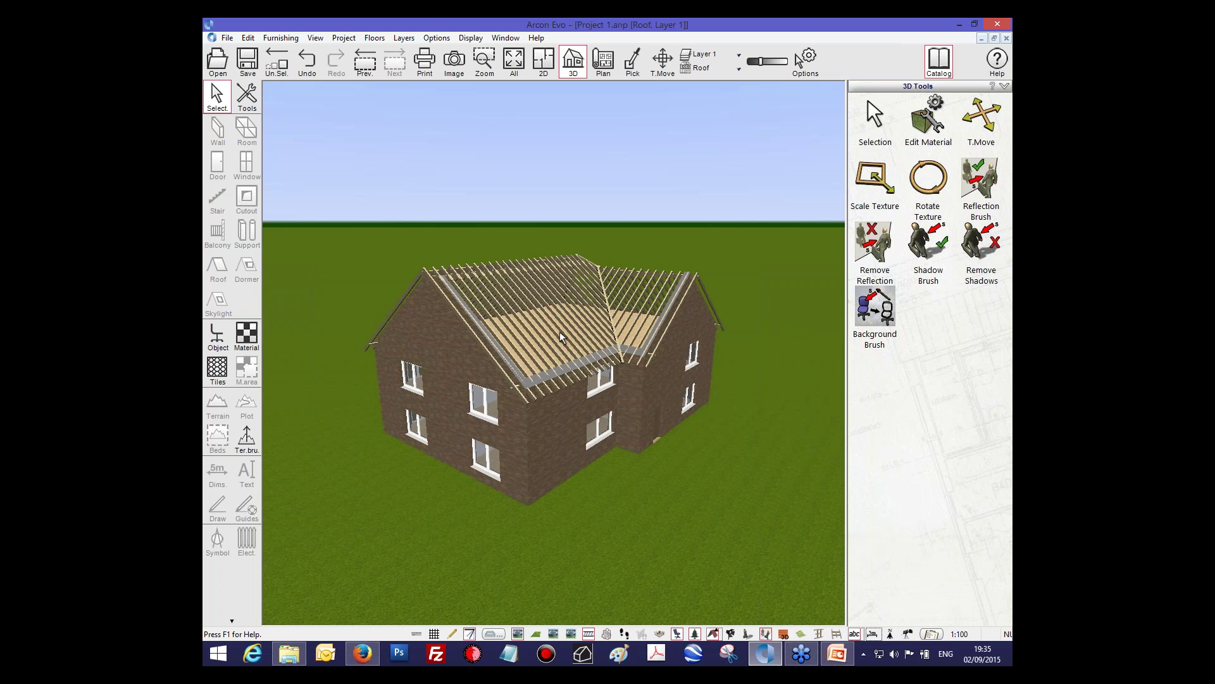
drag(561, 337, 520, 319)
click(713, 633)
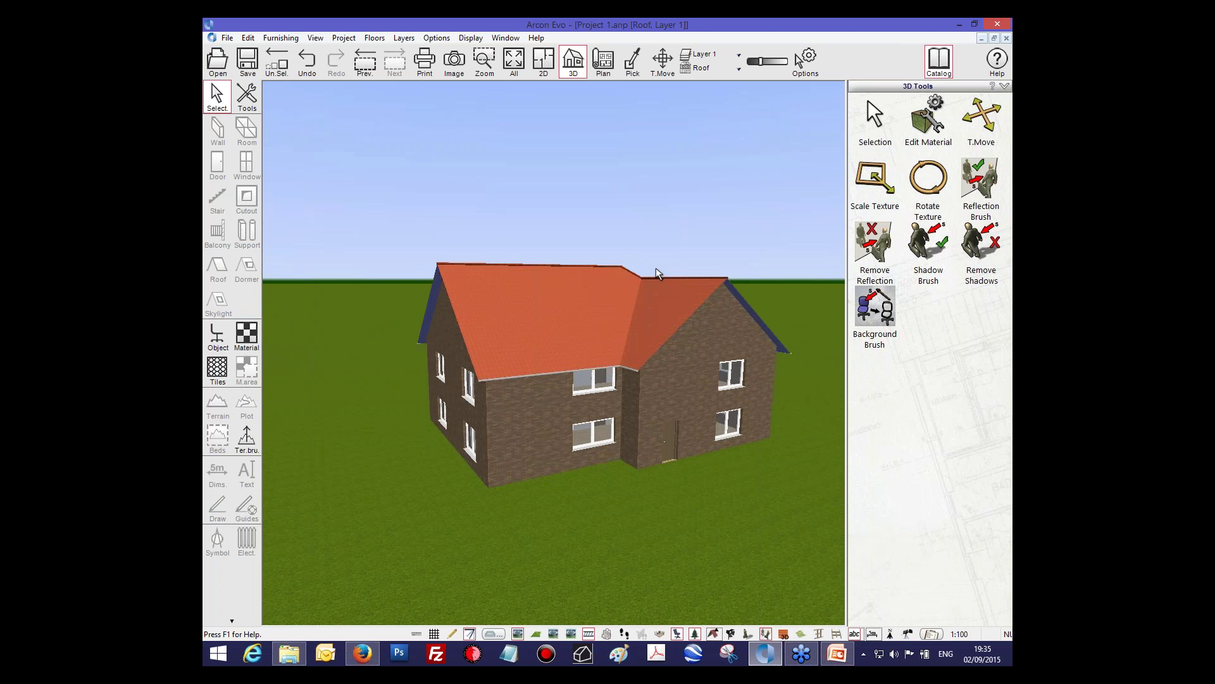
drag(656, 268, 620, 311)
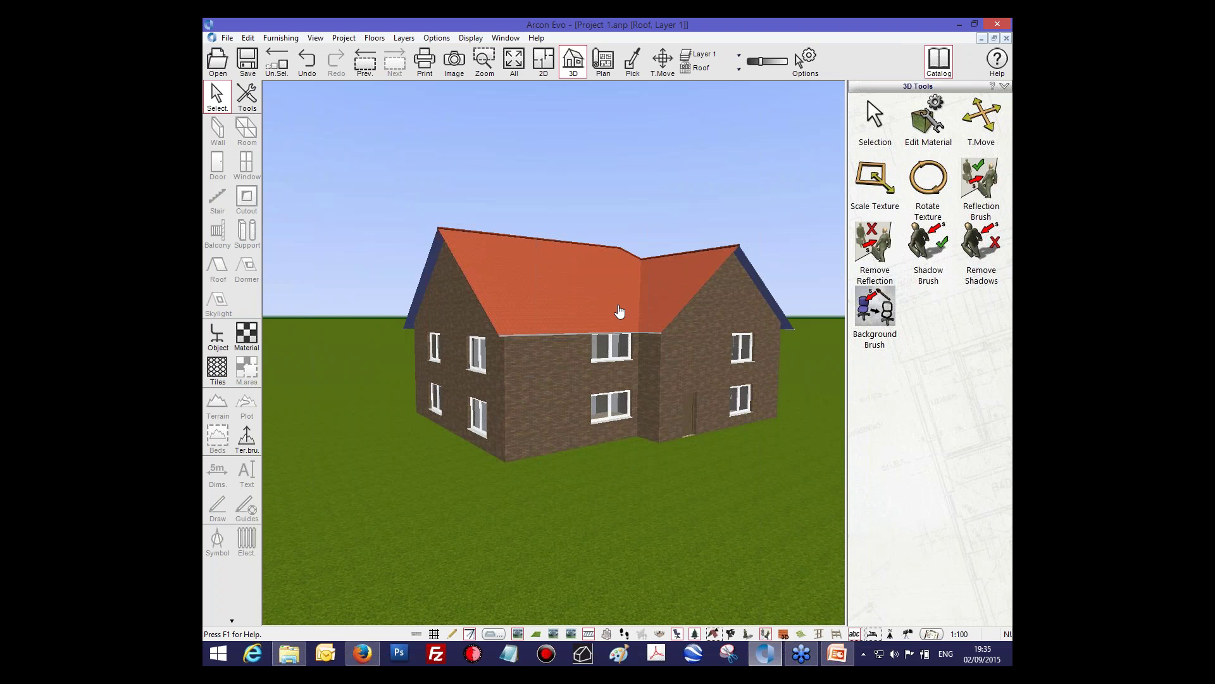
Step: Prepare a Gable Dormer in the 2D plan and set its number of windows to 2
click(550, 69)
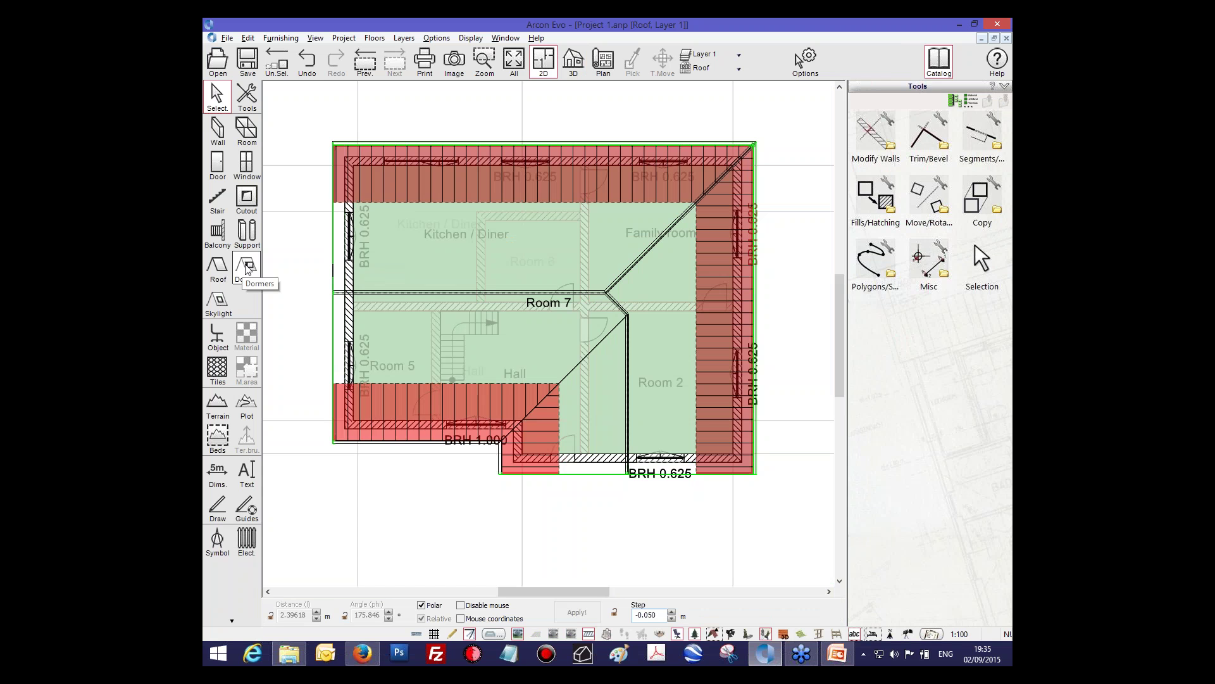
click(247, 268)
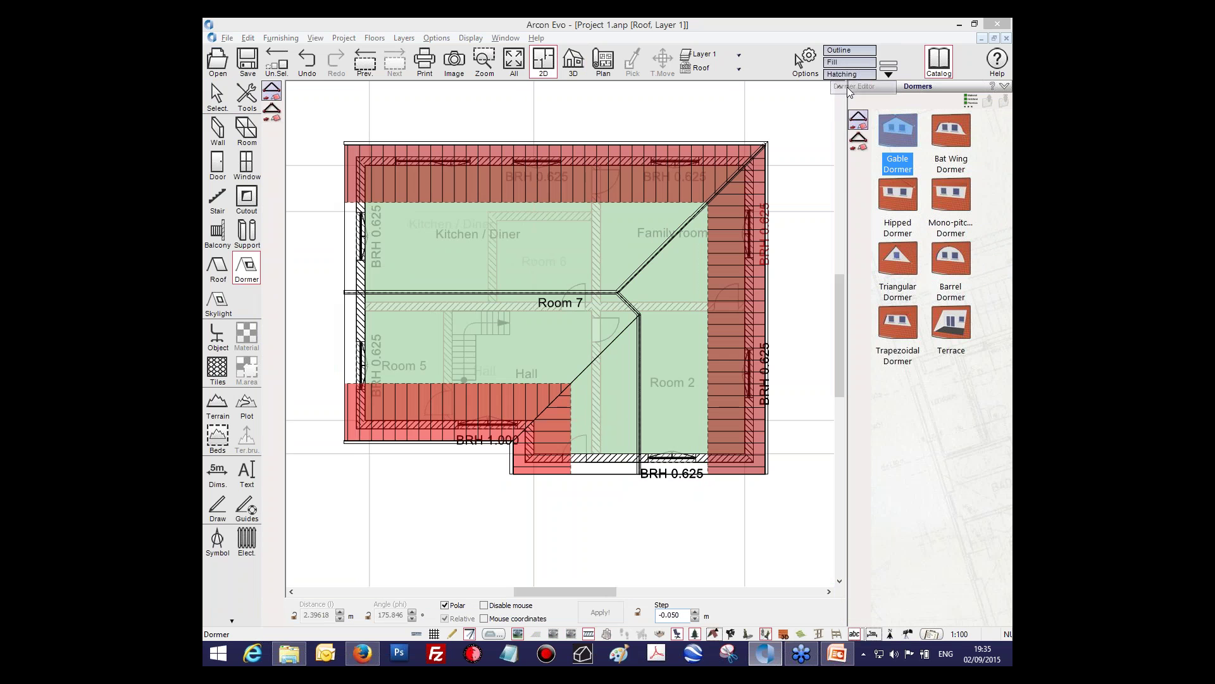
click(847, 88)
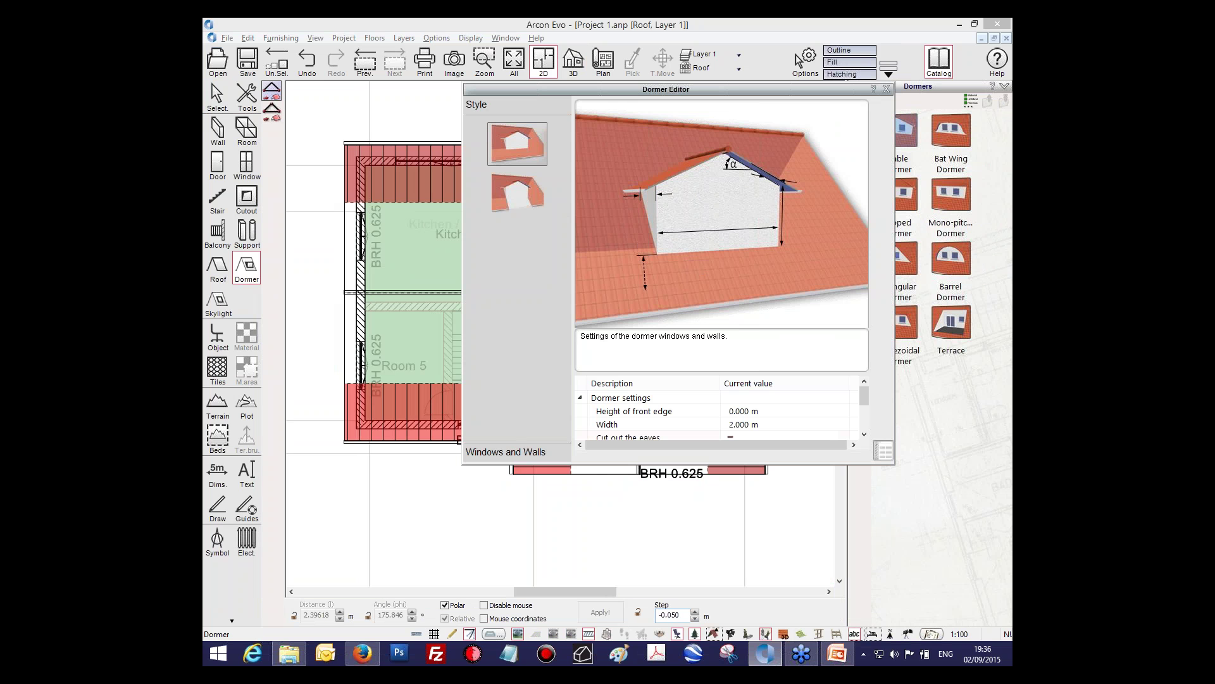
click(512, 453)
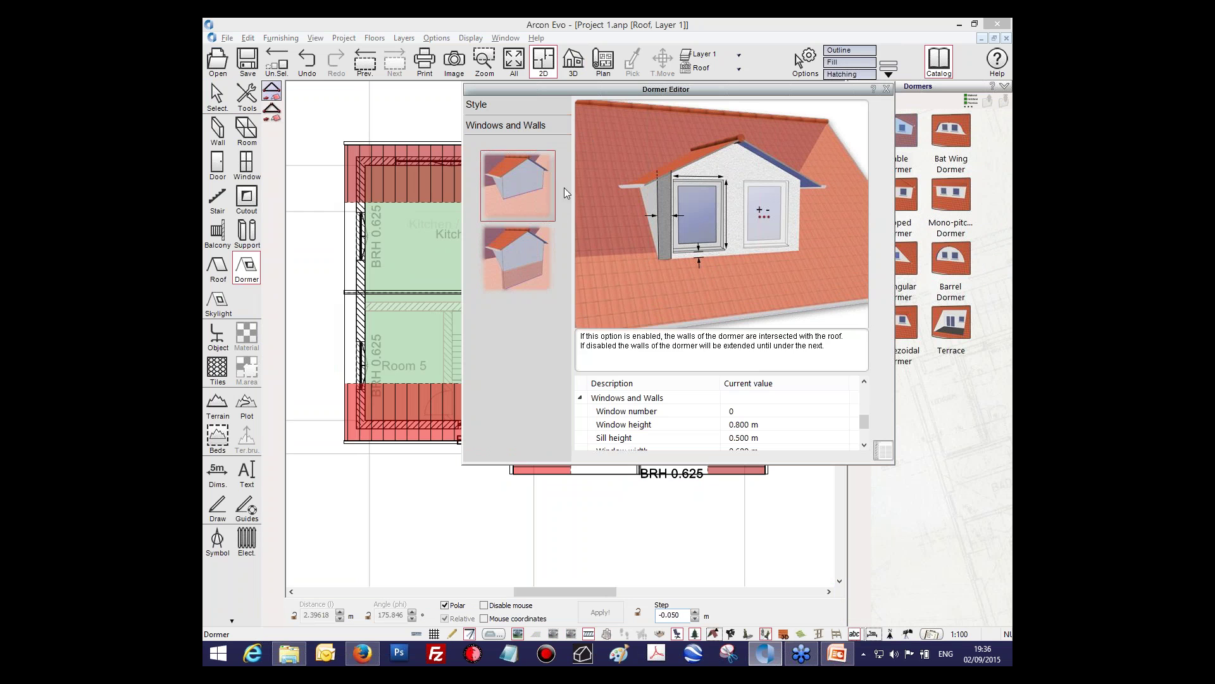
click(769, 204)
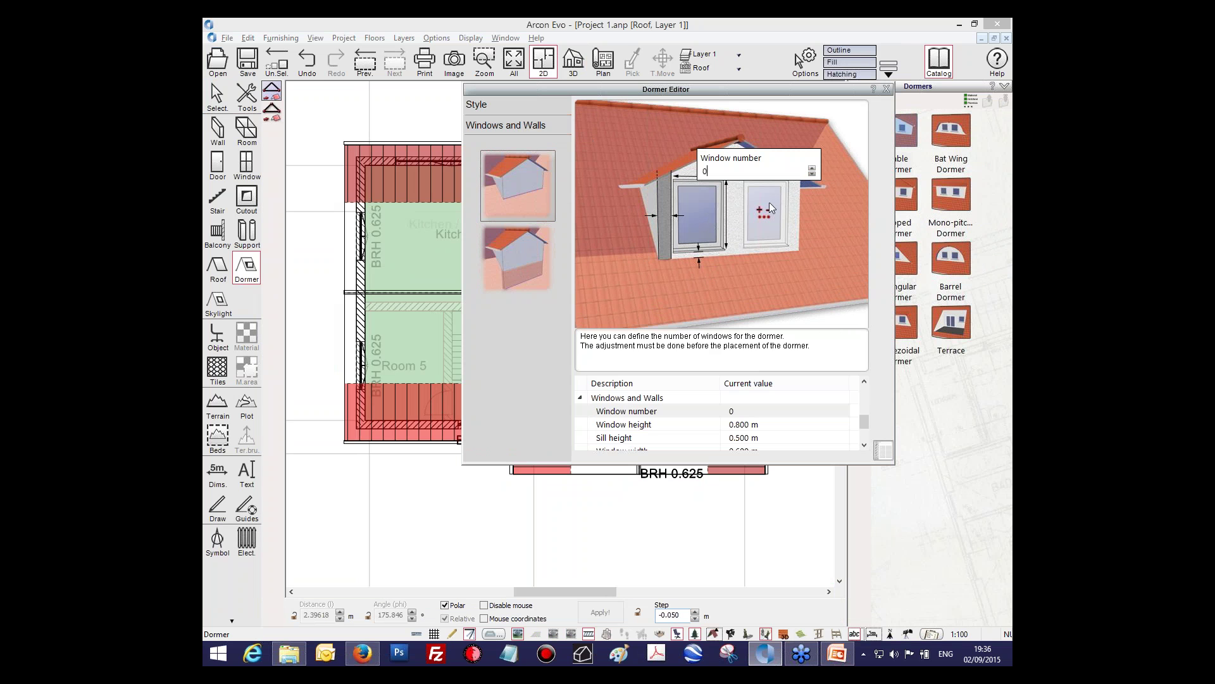
click(812, 169)
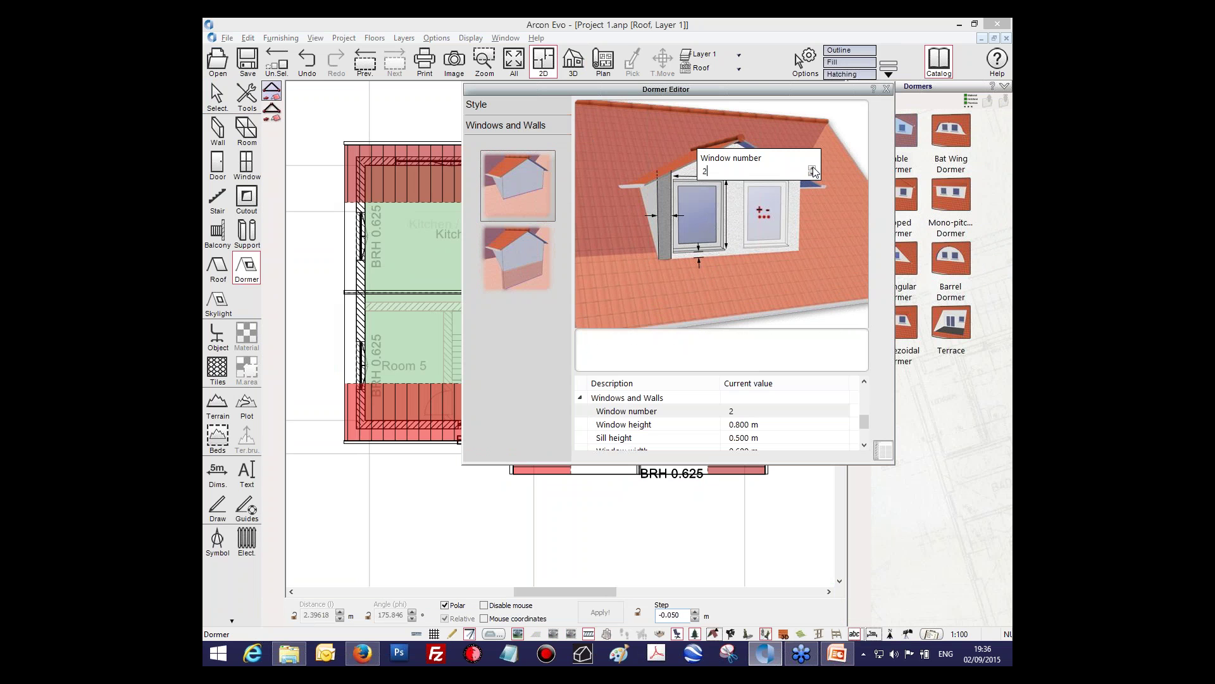
click(886, 89)
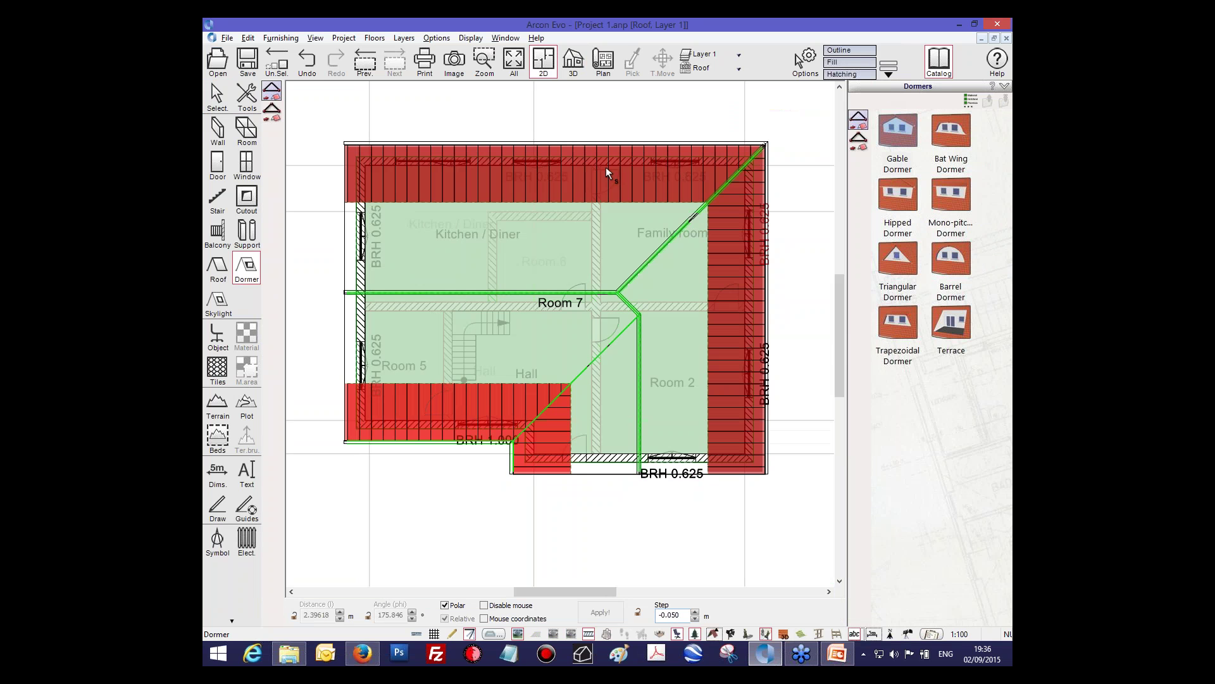
Step: Place the gable dormer on the rear roof slope above Kitchen / Diner and check it in 3D
click(571, 163)
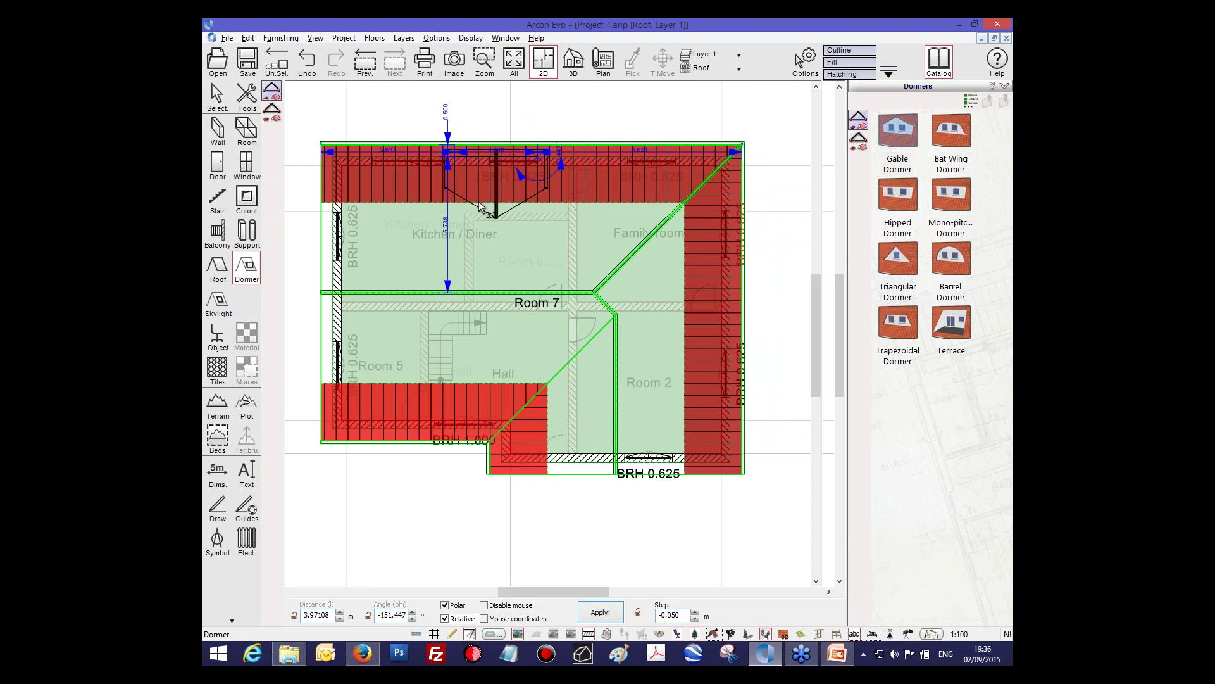
click(479, 207)
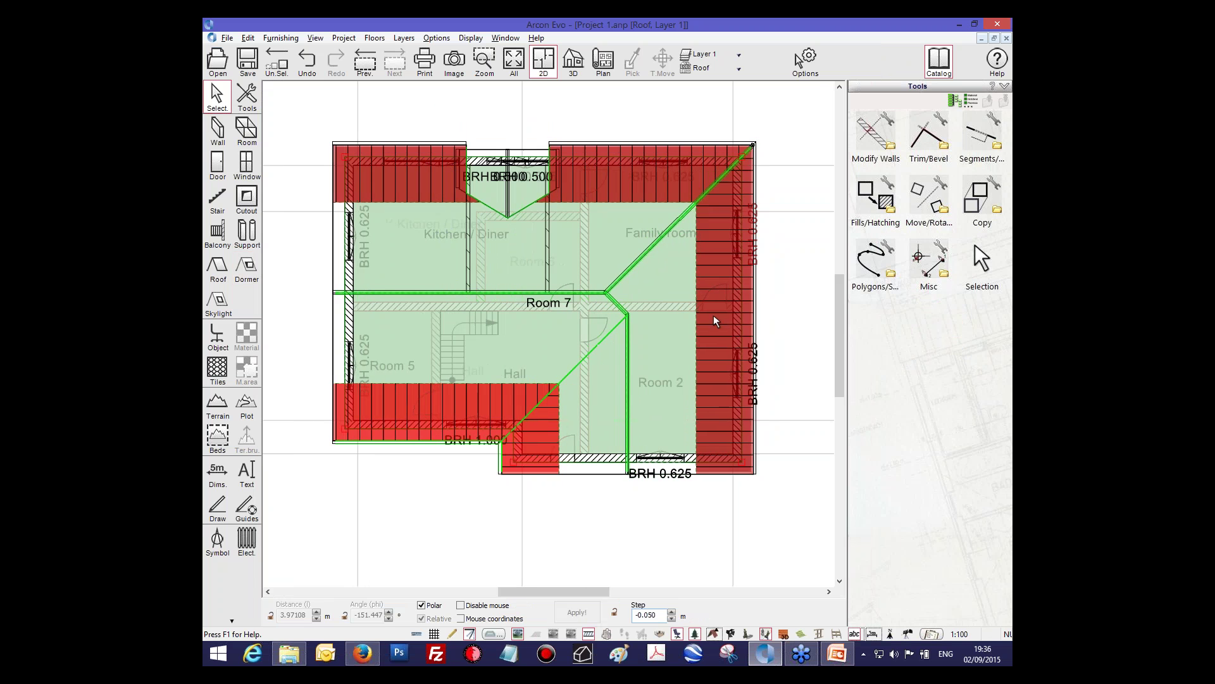
click(574, 60)
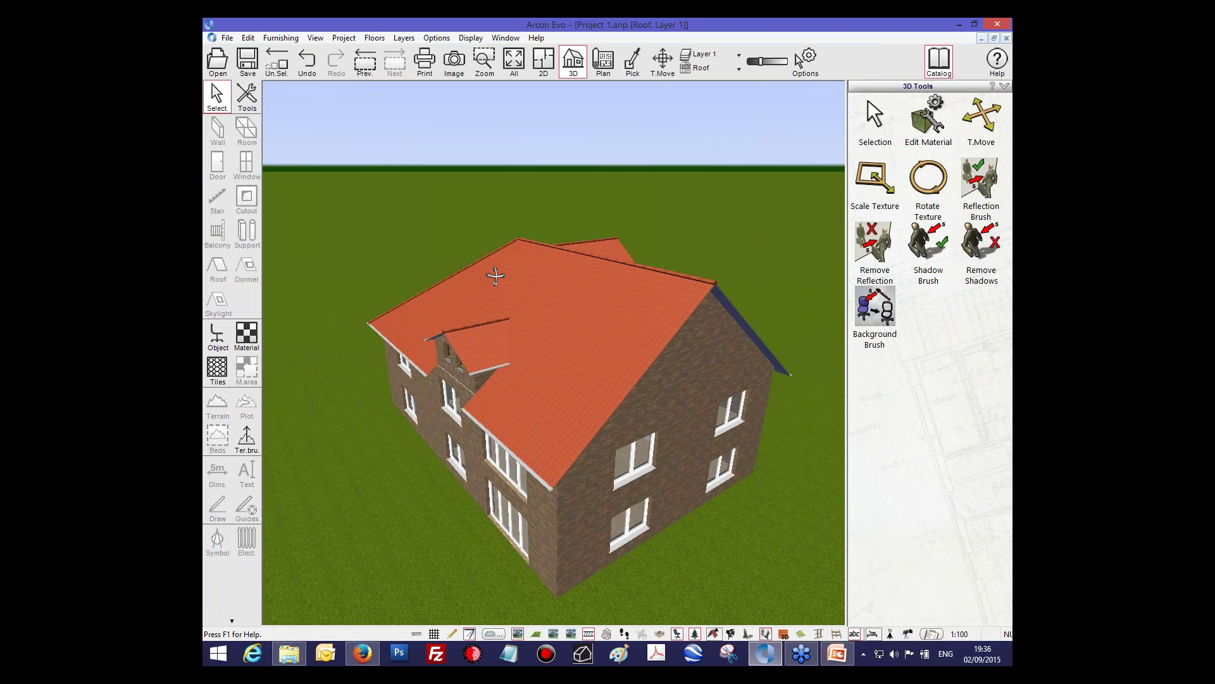
drag(496, 275, 640, 272)
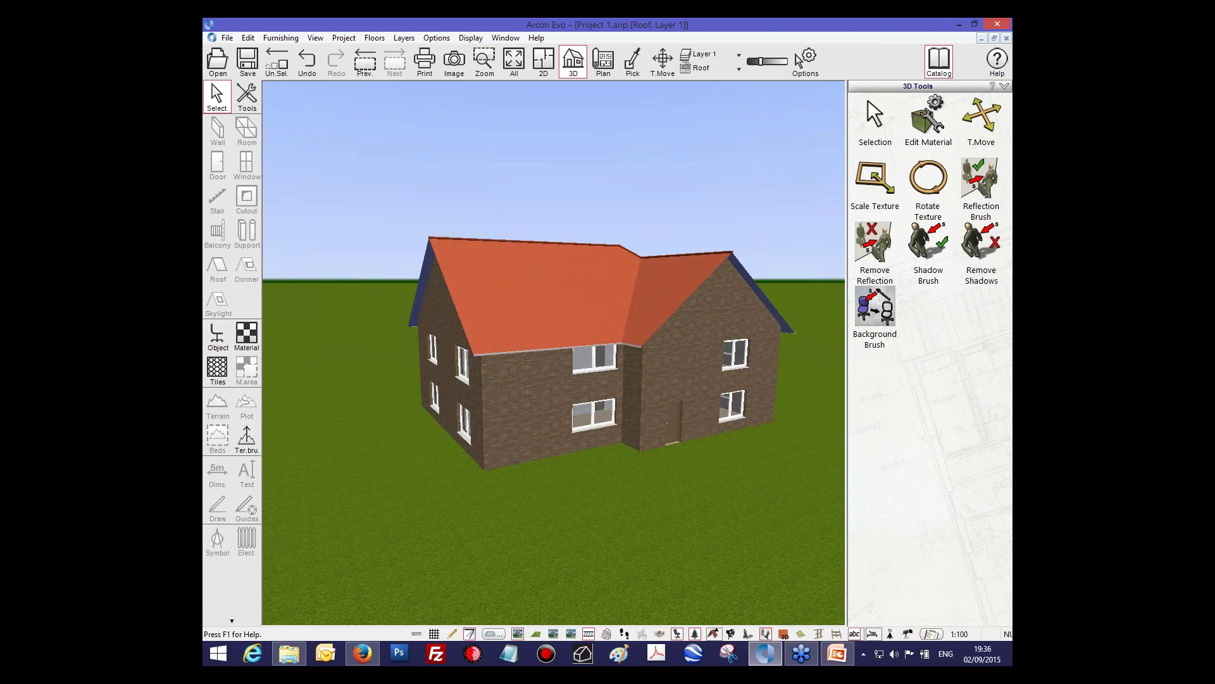
Step: Place a Skylight with Rectangle on the front roof slope above the stairs beside Hall in the 2D plan
click(543, 60)
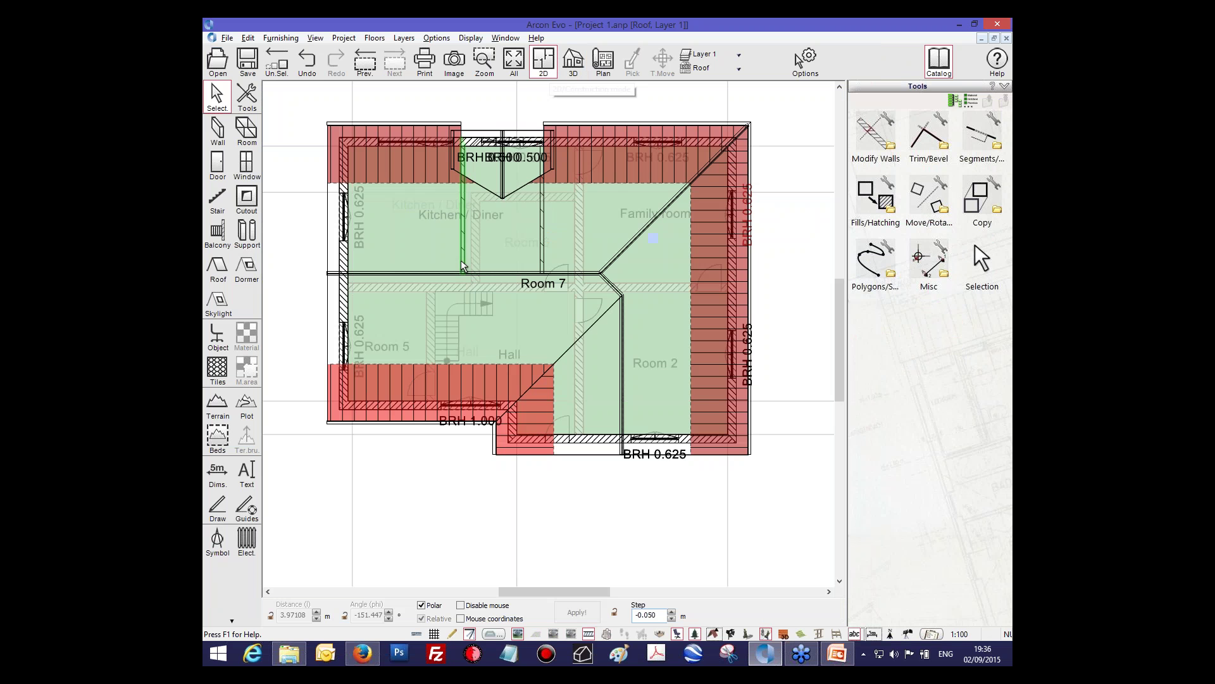
click(217, 301)
scroll(992, 389, down, 5)
scroll(992, 310, up, 3)
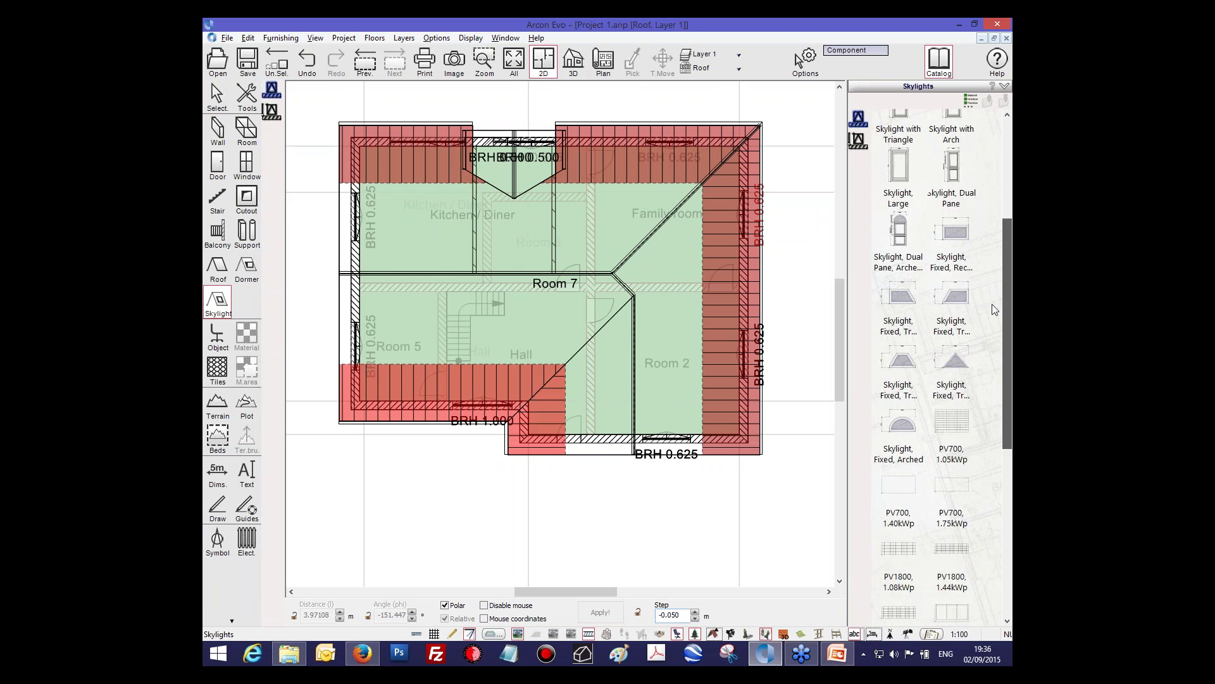
scroll(992, 304, up, 2)
click(898, 196)
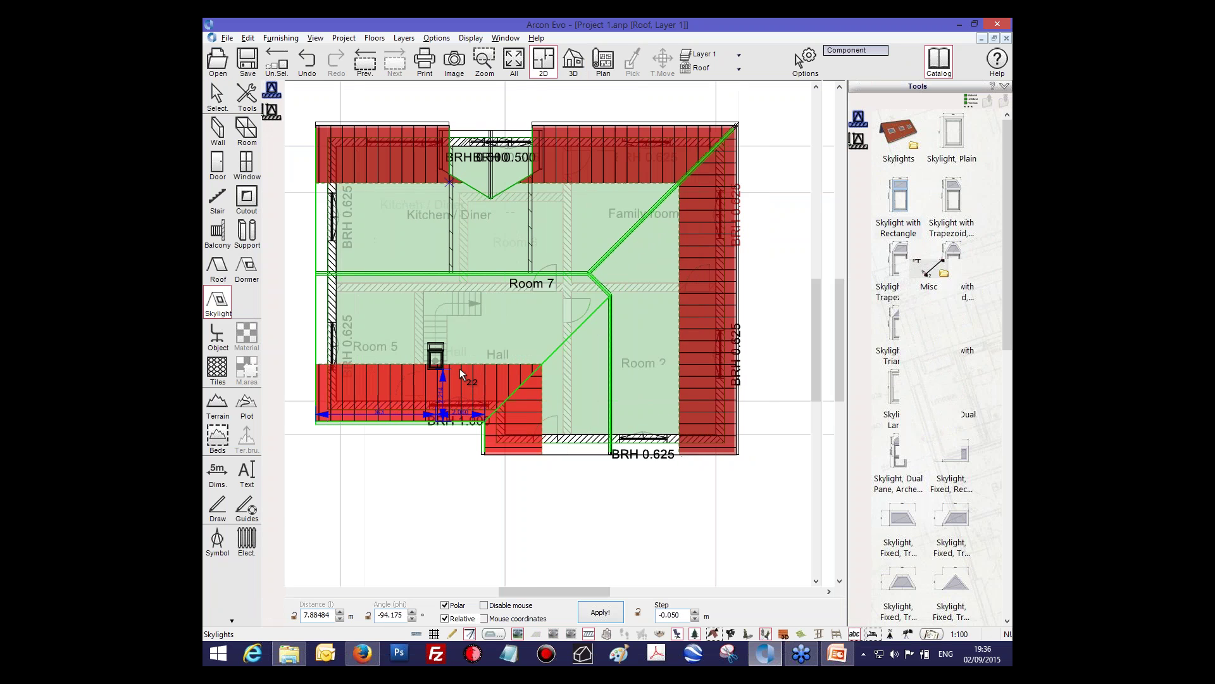
key(Escape)
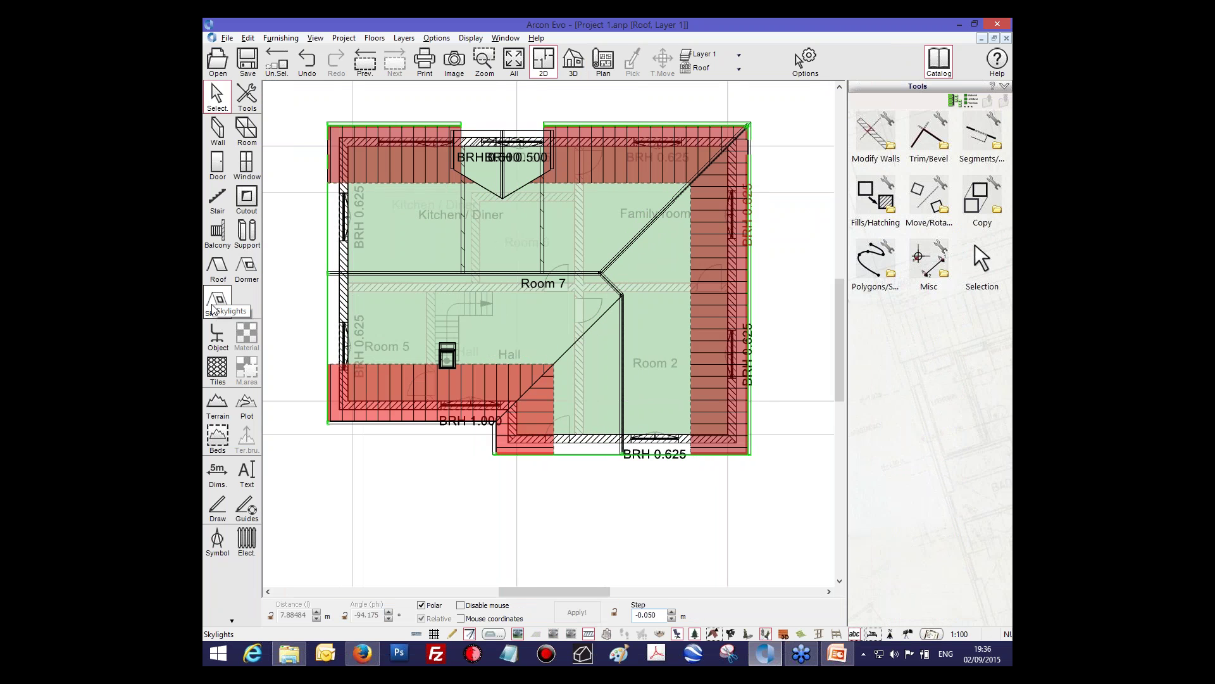
Step: Place a Skylight with Arch on the side roof slope above Room 2 and inspect the roof in 3D
click(217, 302)
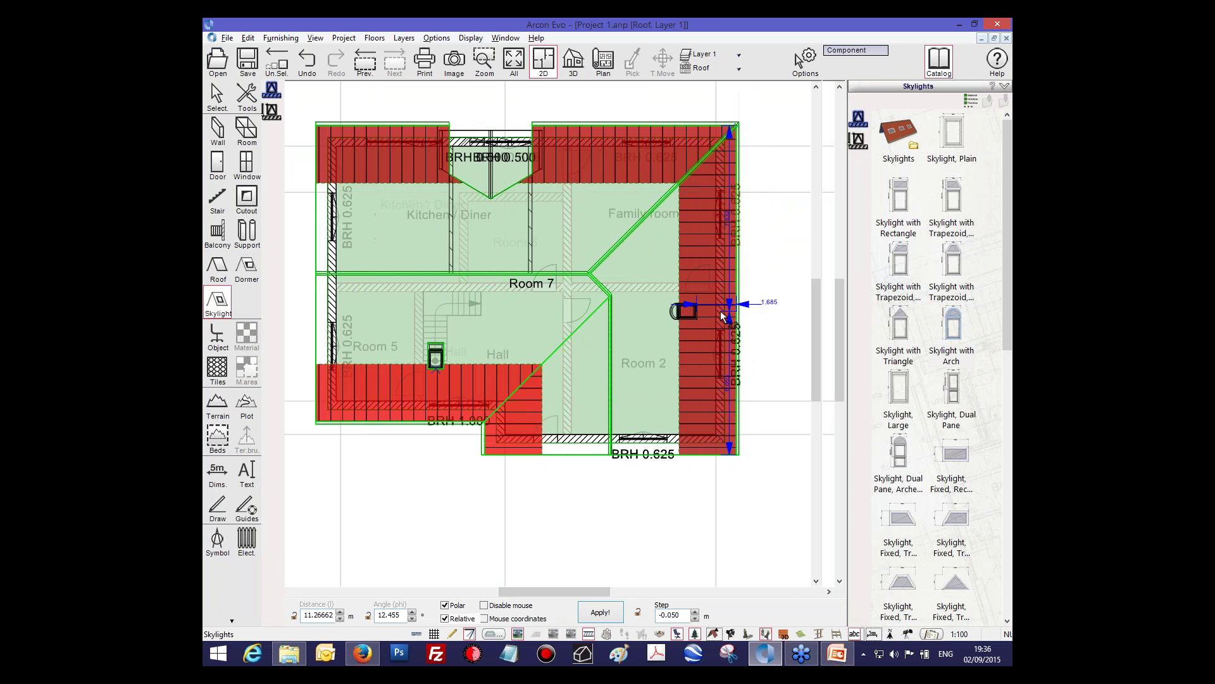
click(720, 310)
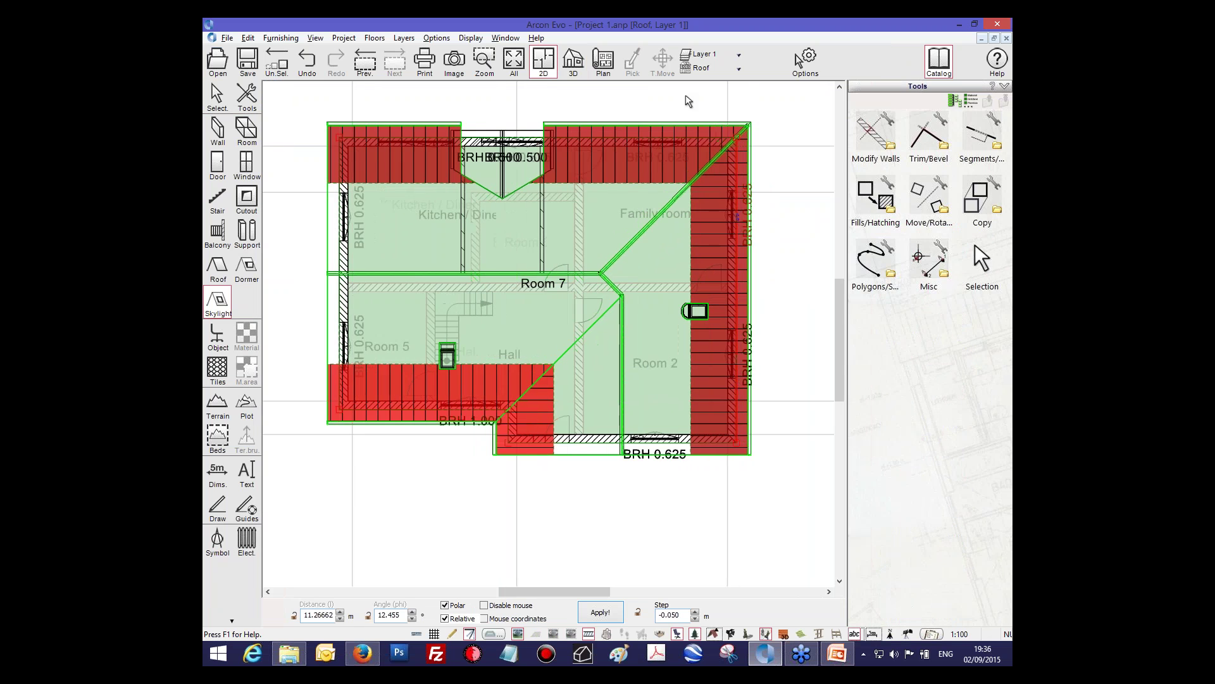
click(575, 67)
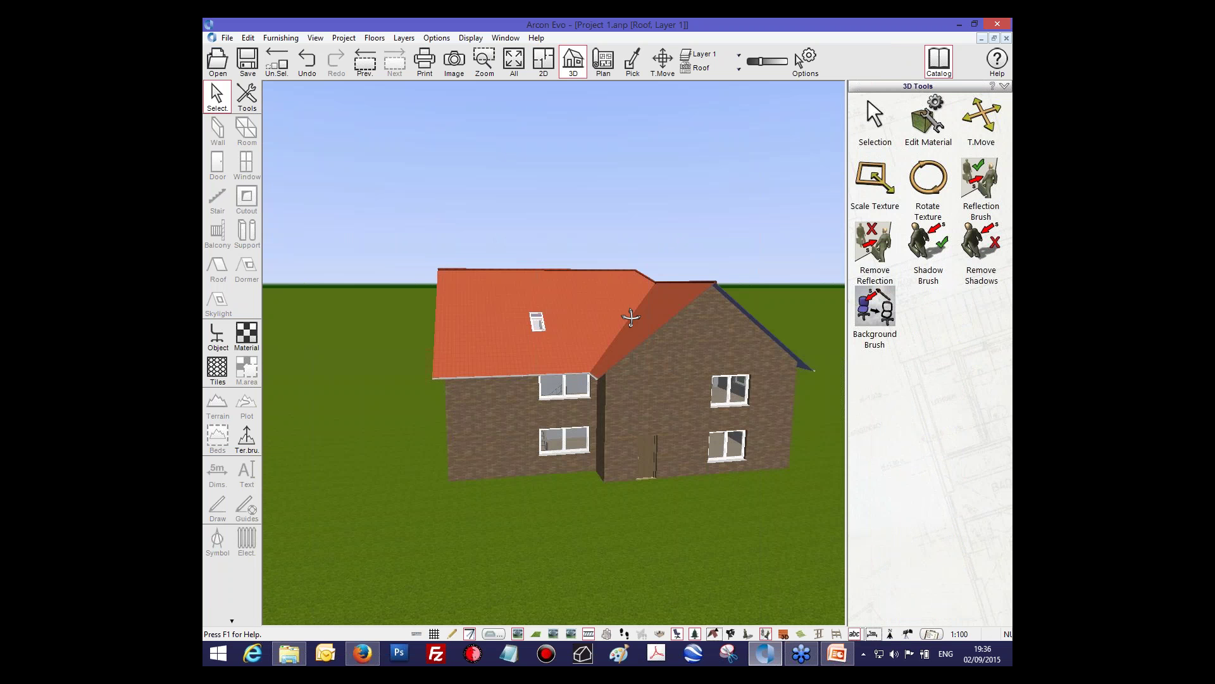
scroll(603, 328, up, 5)
mouse_move(602, 328)
mouse_down()
mouse_move(583, 328)
mouse_move(622, 336)
mouse_up()
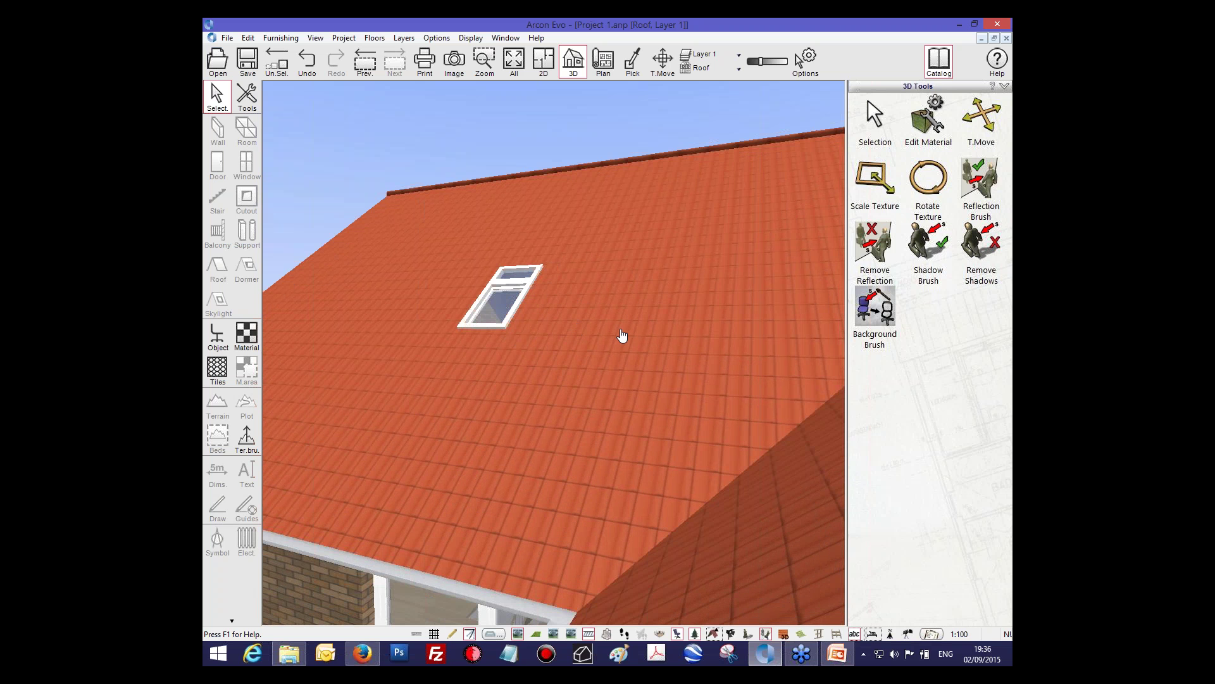
scroll(623, 336, down, 5)
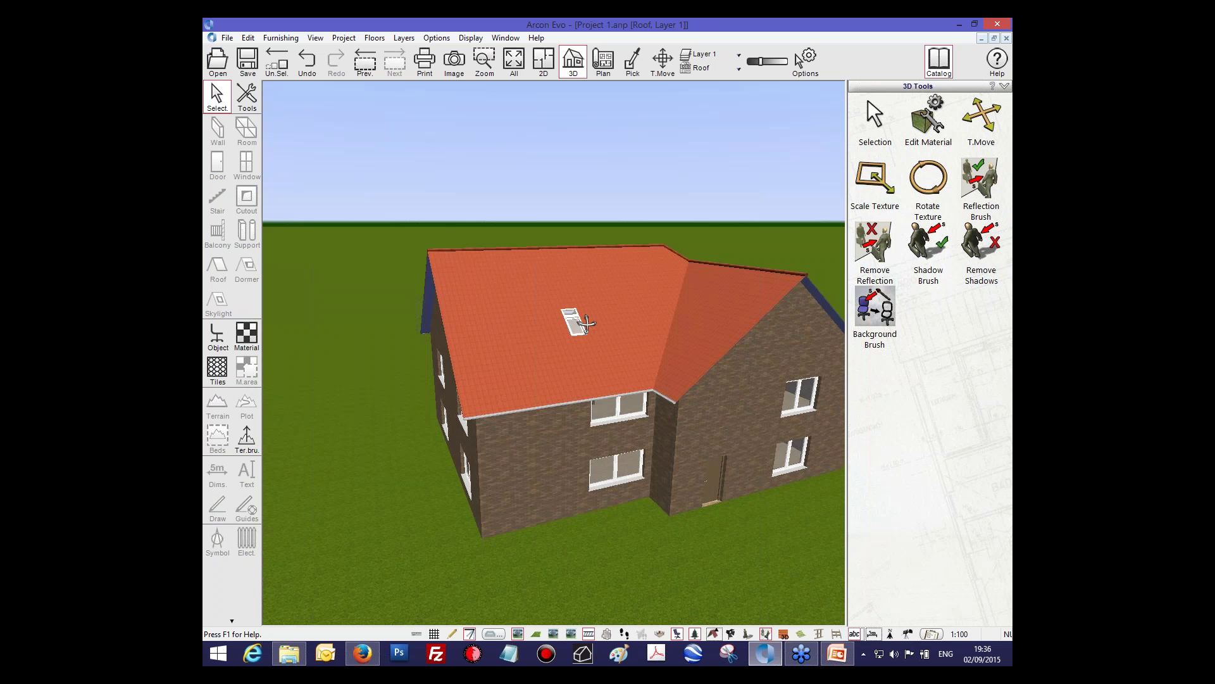
drag(587, 324, 607, 298)
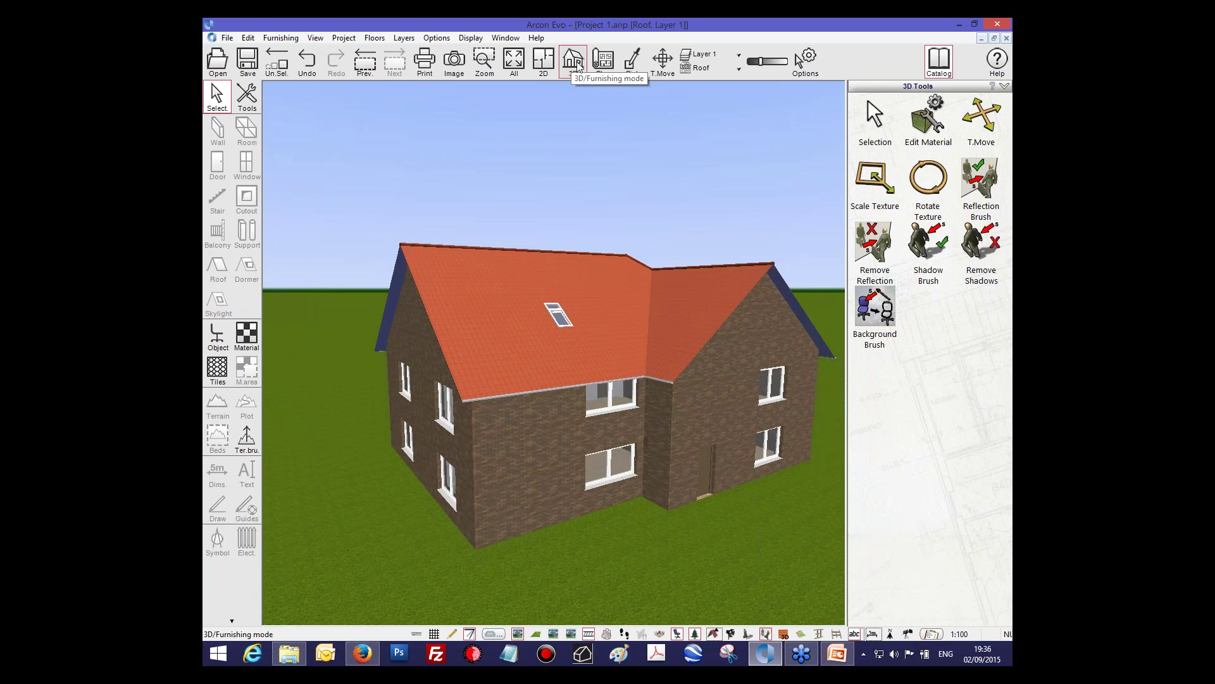
Step: Return to the 2D plan and toggle the Intersect Roofs option
click(543, 60)
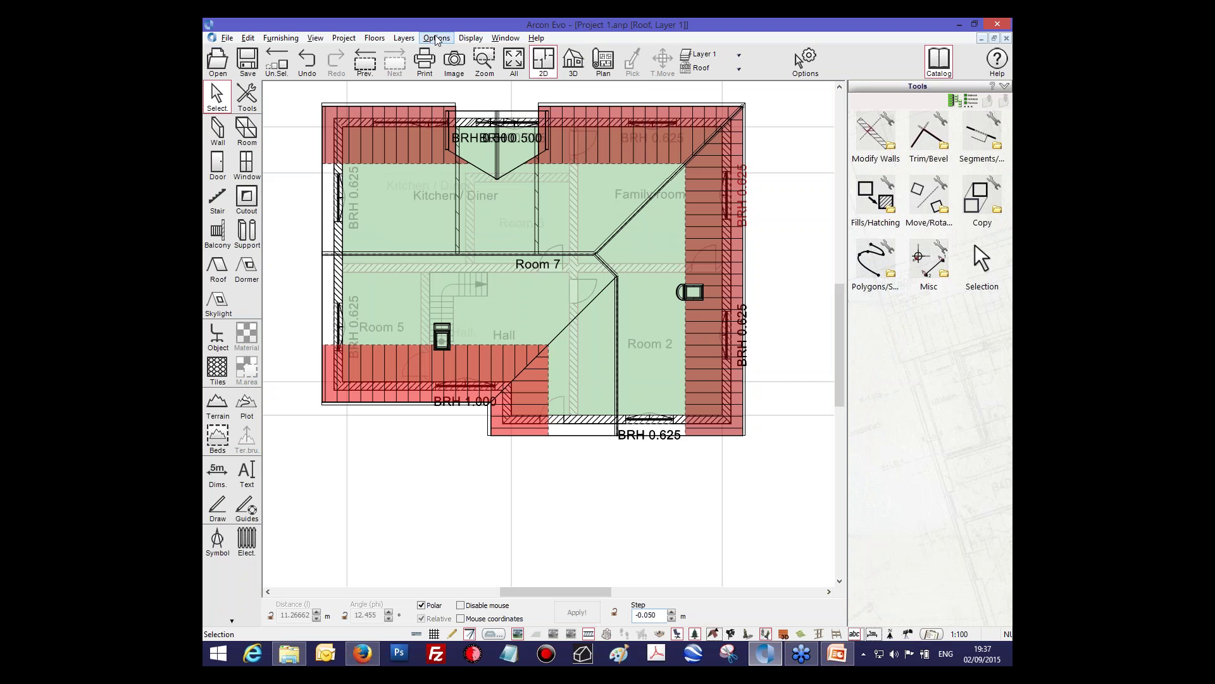
click(436, 38)
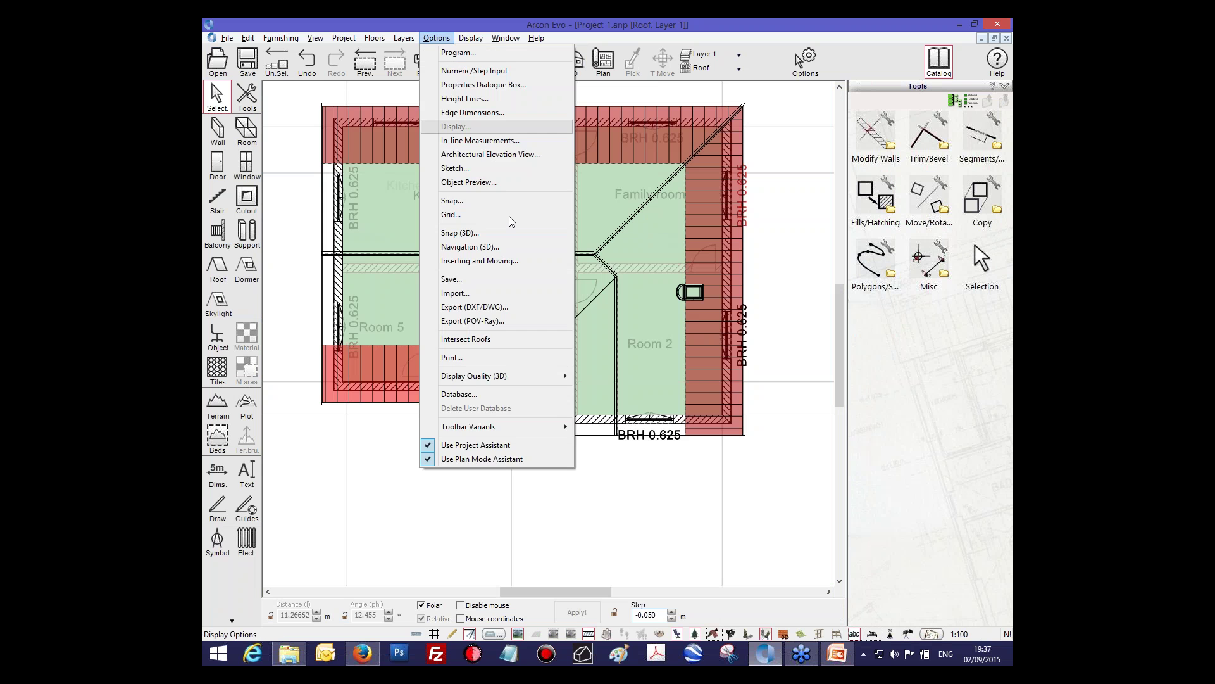
click(466, 339)
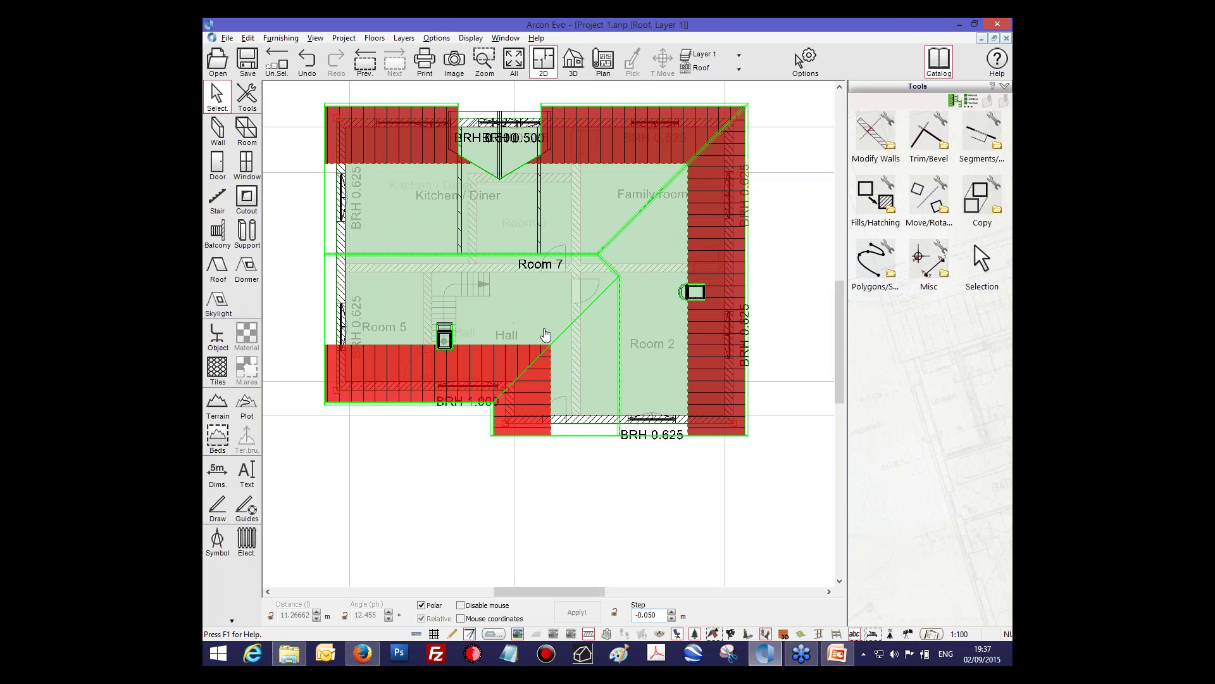
middle_drag(542, 335, 541, 356)
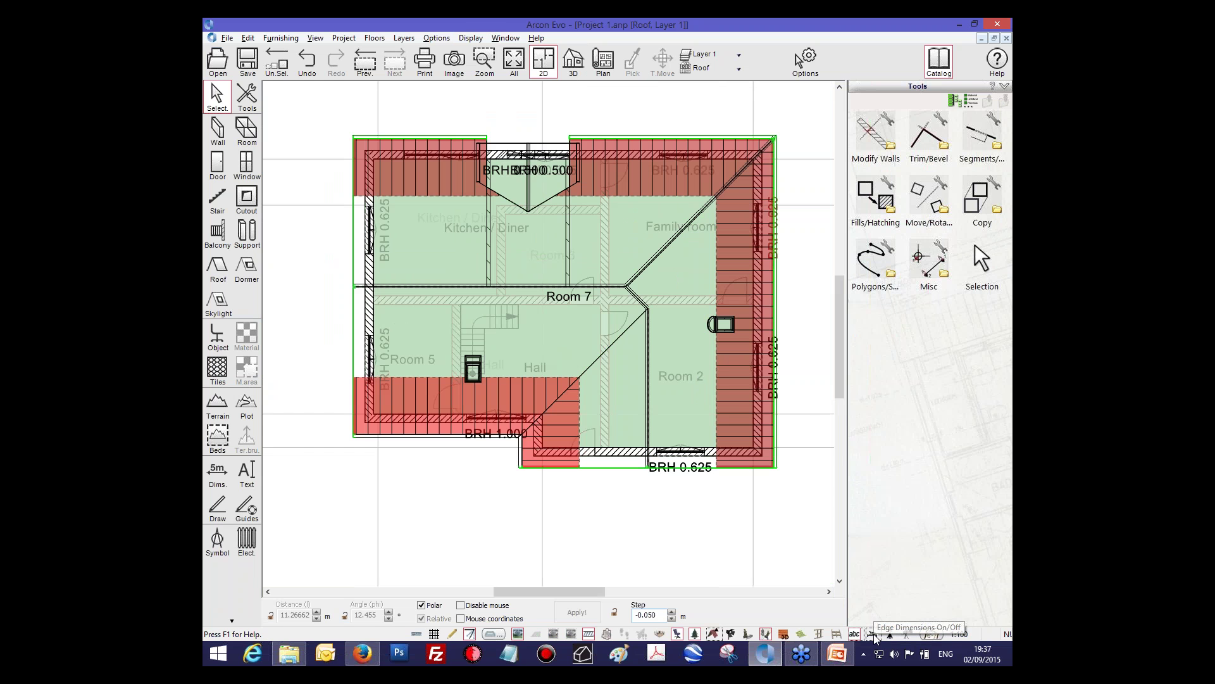
Step: Show the edge dimensions around the plan to view them, and hide them again
click(873, 633)
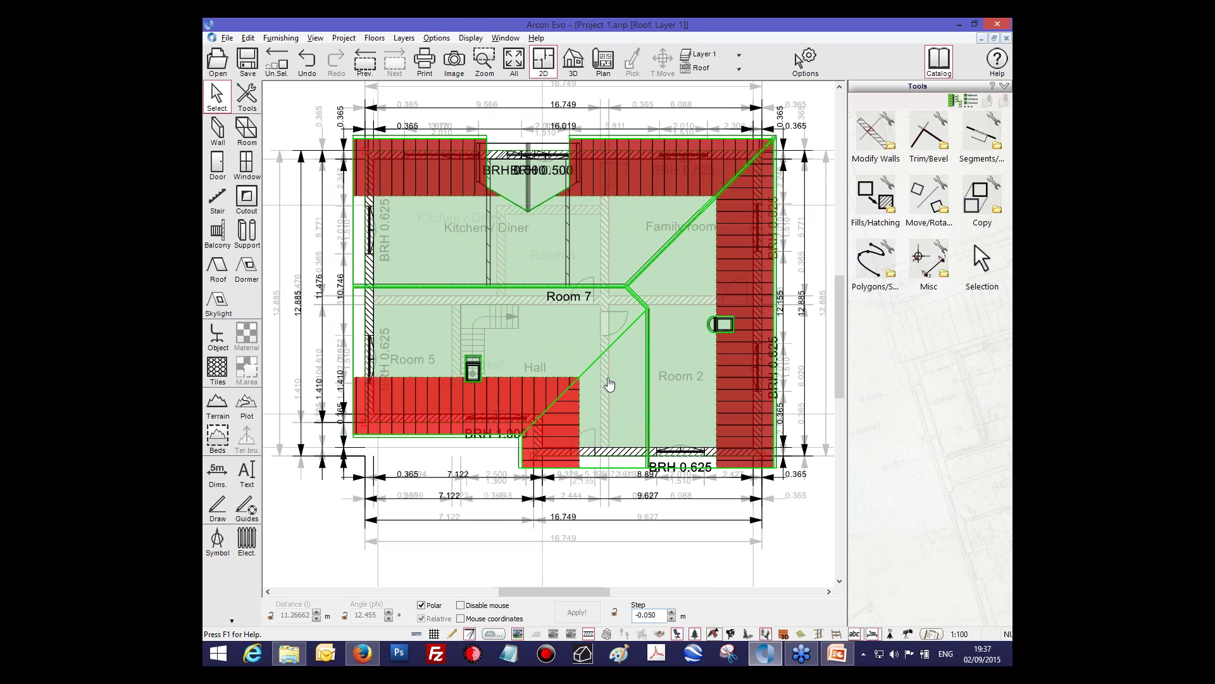
middle_drag(609, 384, 574, 399)
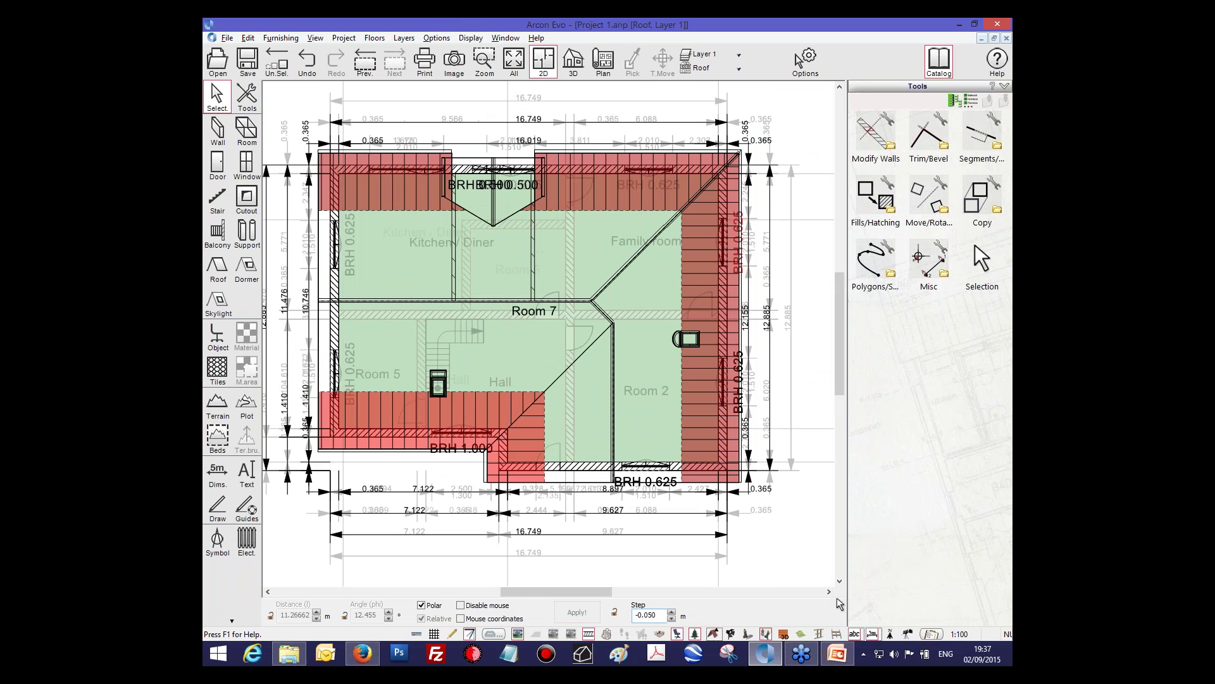
click(873, 634)
middle_drag(449, 446, 467, 422)
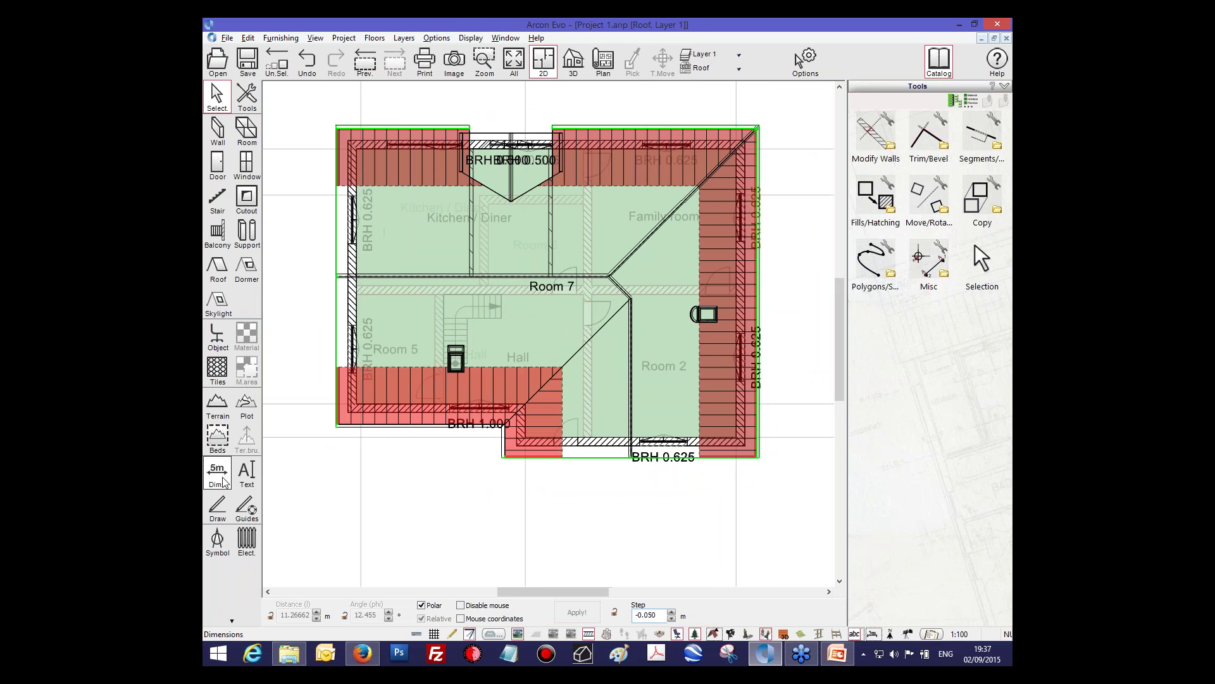
Step: On Floor 2, add a Linear Dimension (Specify Distance) along the full outer wall beside Family room and Room 2
click(223, 482)
click(927, 136)
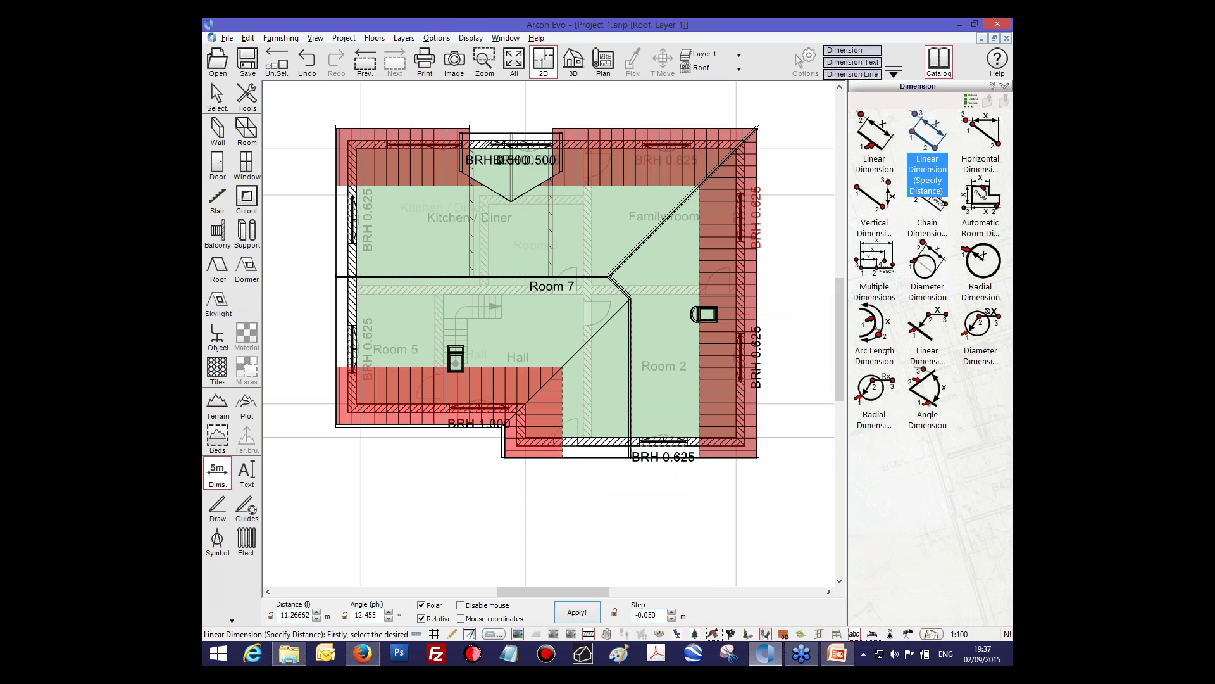
click(724, 68)
click(724, 99)
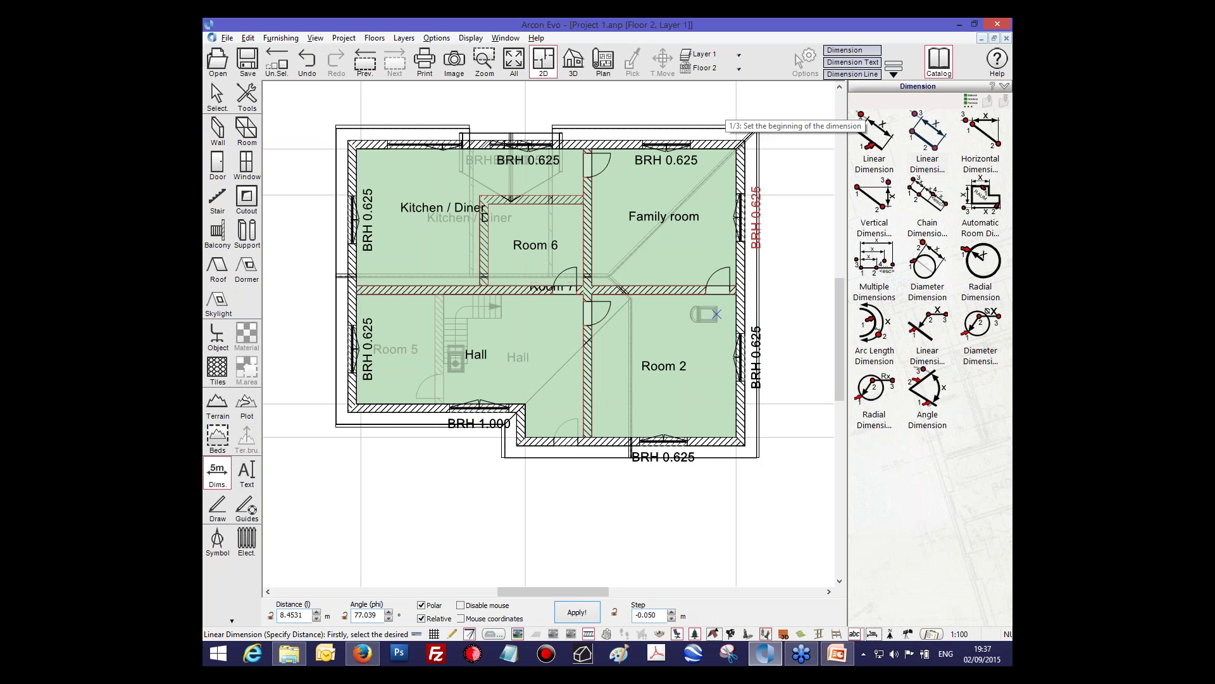
click(744, 140)
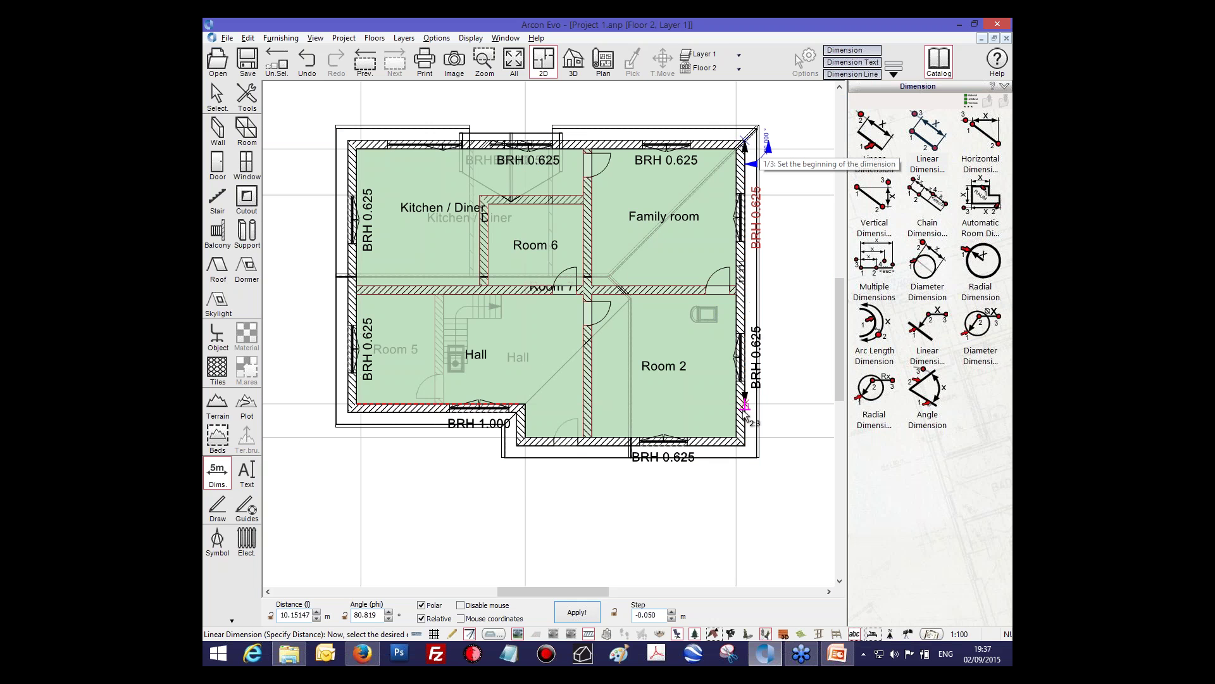
click(759, 443)
click(805, 253)
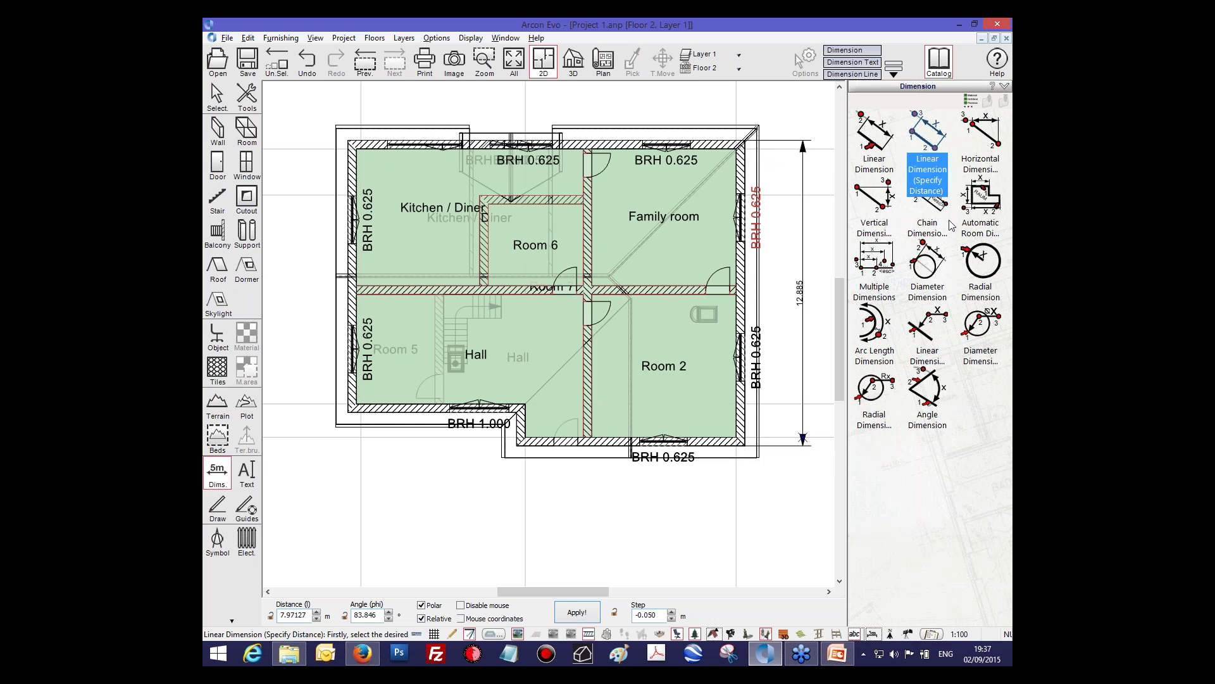
Step: Browse the Diameter Dimension, text, symbol, electrical, guideline and drawing tools without placing anything
click(906, 274)
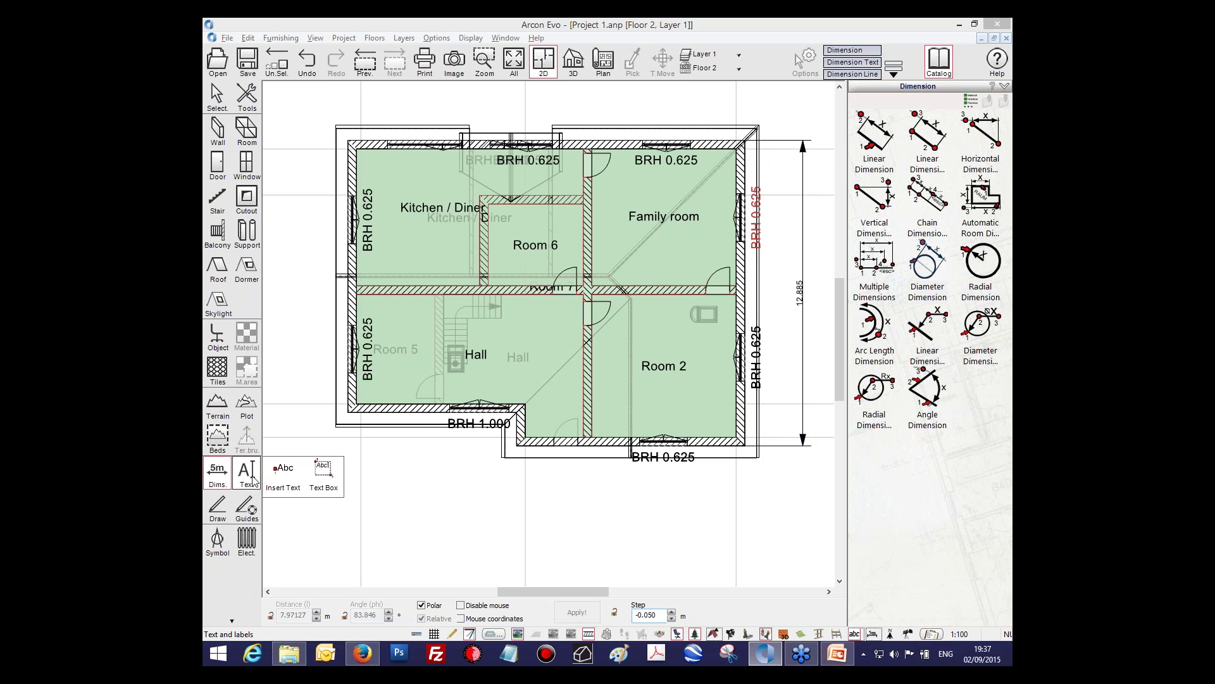
click(217, 541)
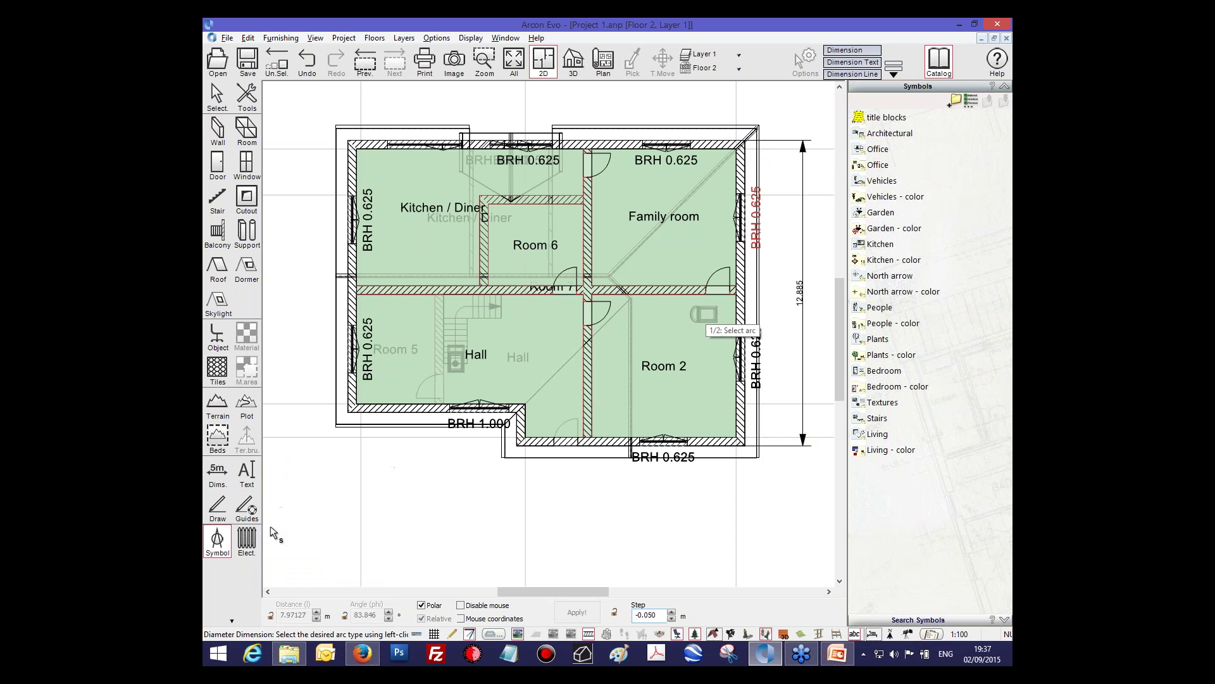
click(247, 540)
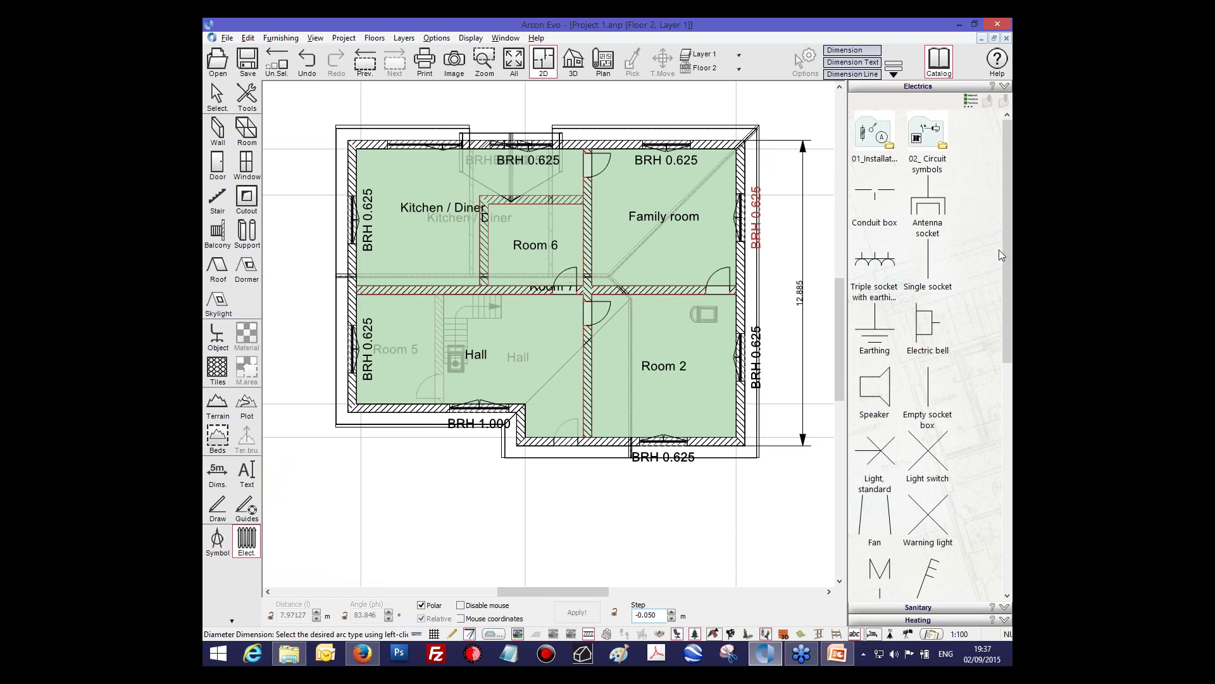
drag(1006, 265, 1003, 326)
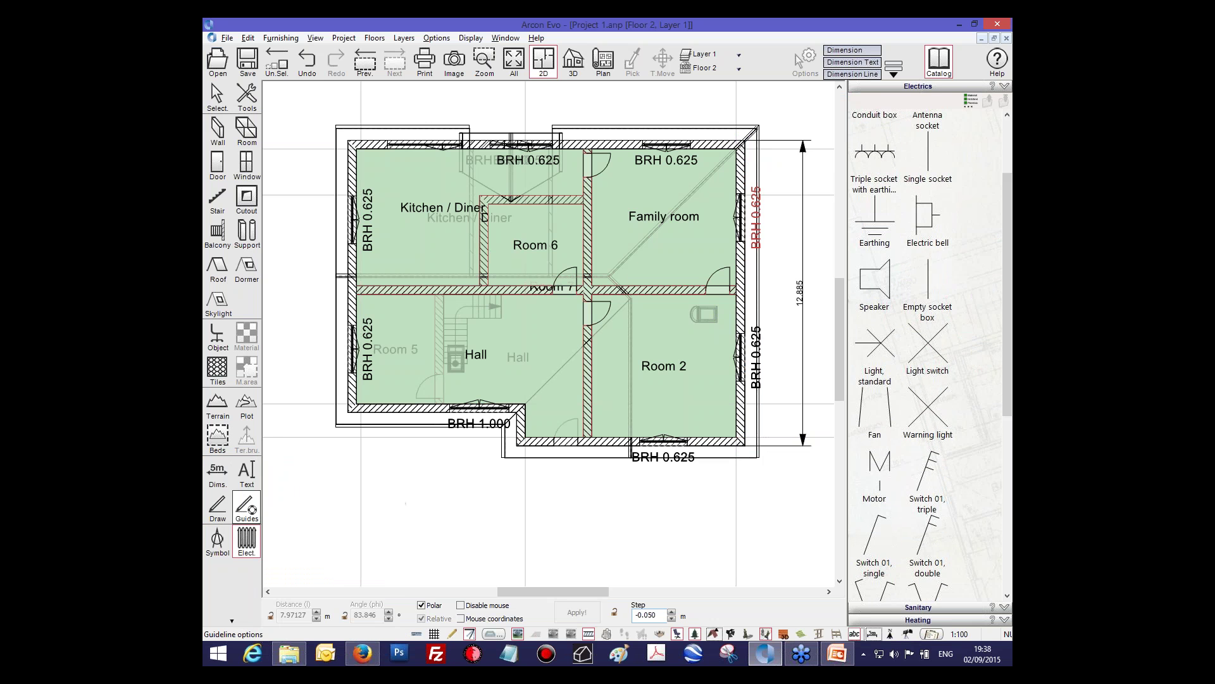
right_click(244, 504)
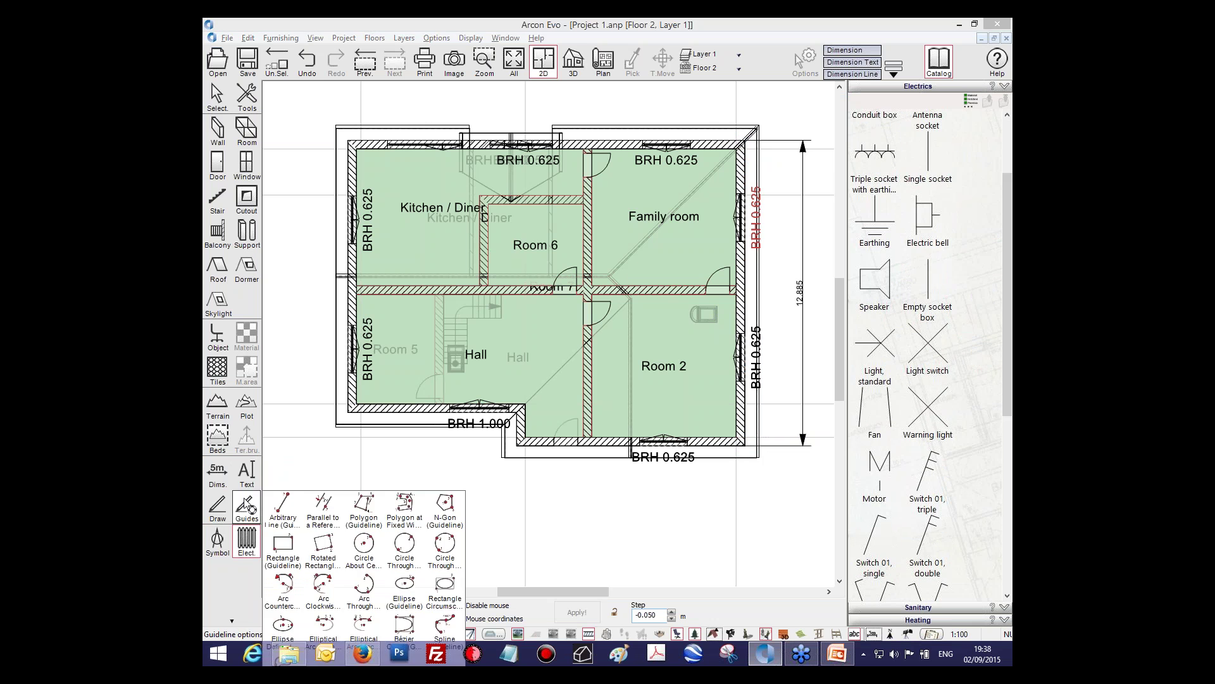
right_click(217, 508)
right_click(216, 507)
click(217, 507)
click(217, 507)
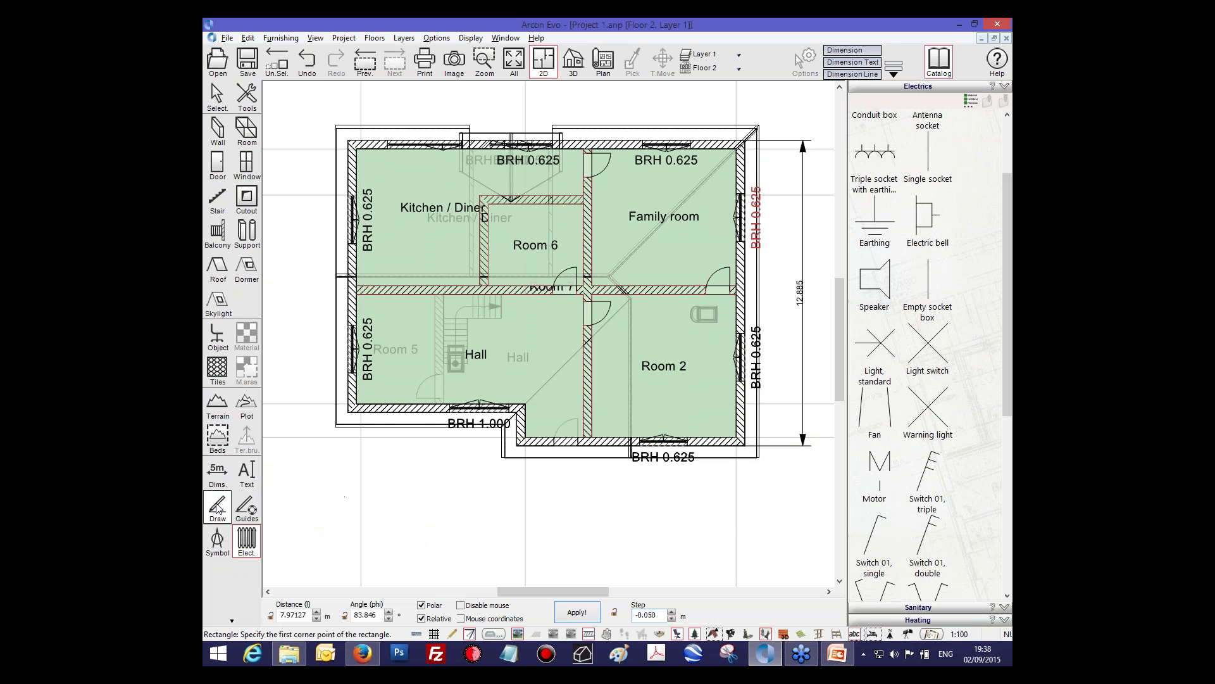
right_click(217, 508)
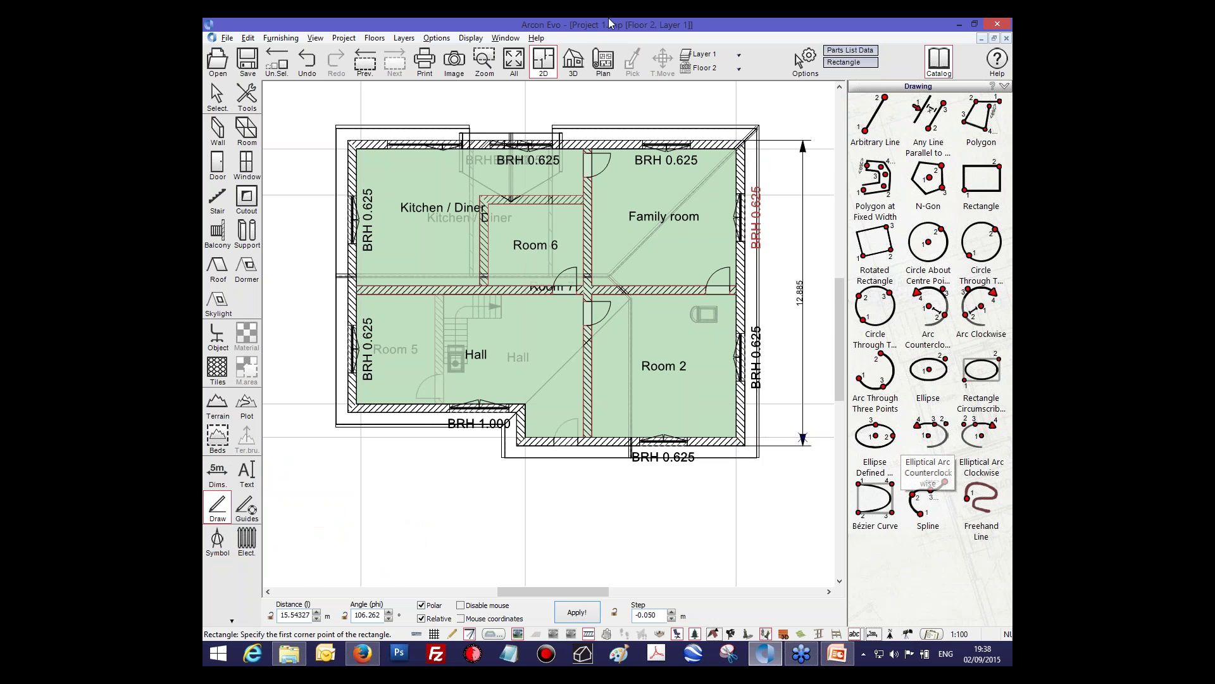
Step: Switch from the floor plan to the 3D view and frame the house's exterior with the front roof slope in view
click(578, 64)
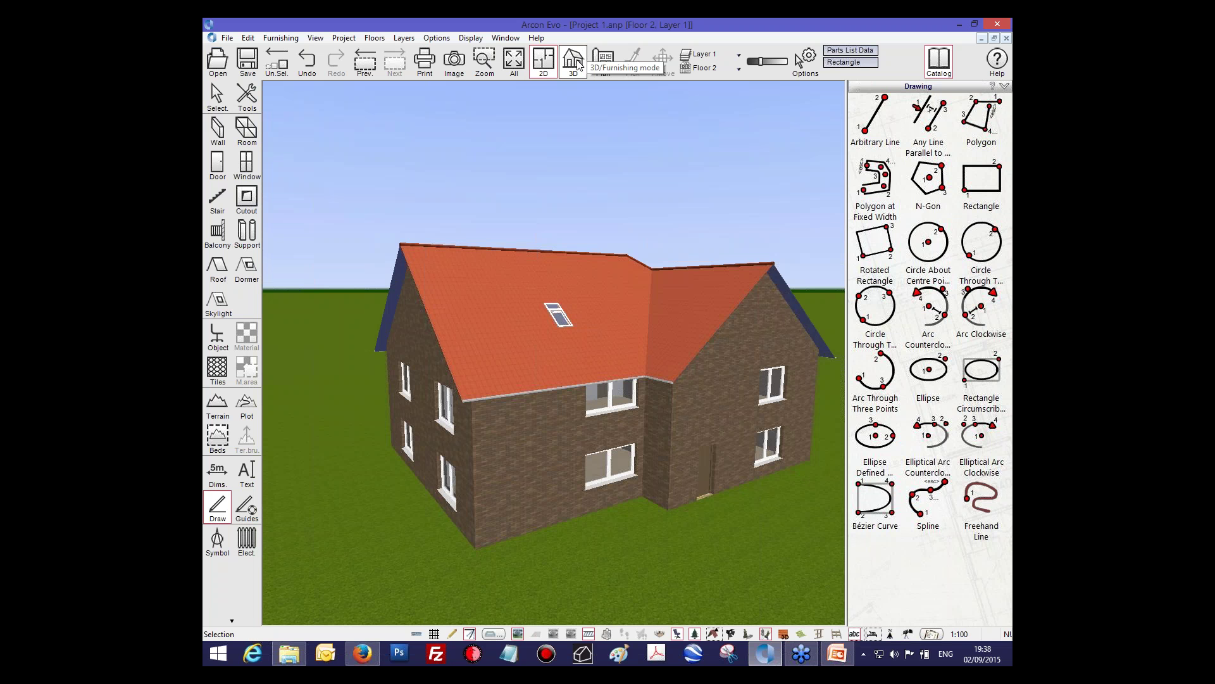
mouse_move(623, 345)
mouse_down()
mouse_move(570, 296)
mouse_move(575, 344)
mouse_move(658, 362)
mouse_move(626, 361)
mouse_up()
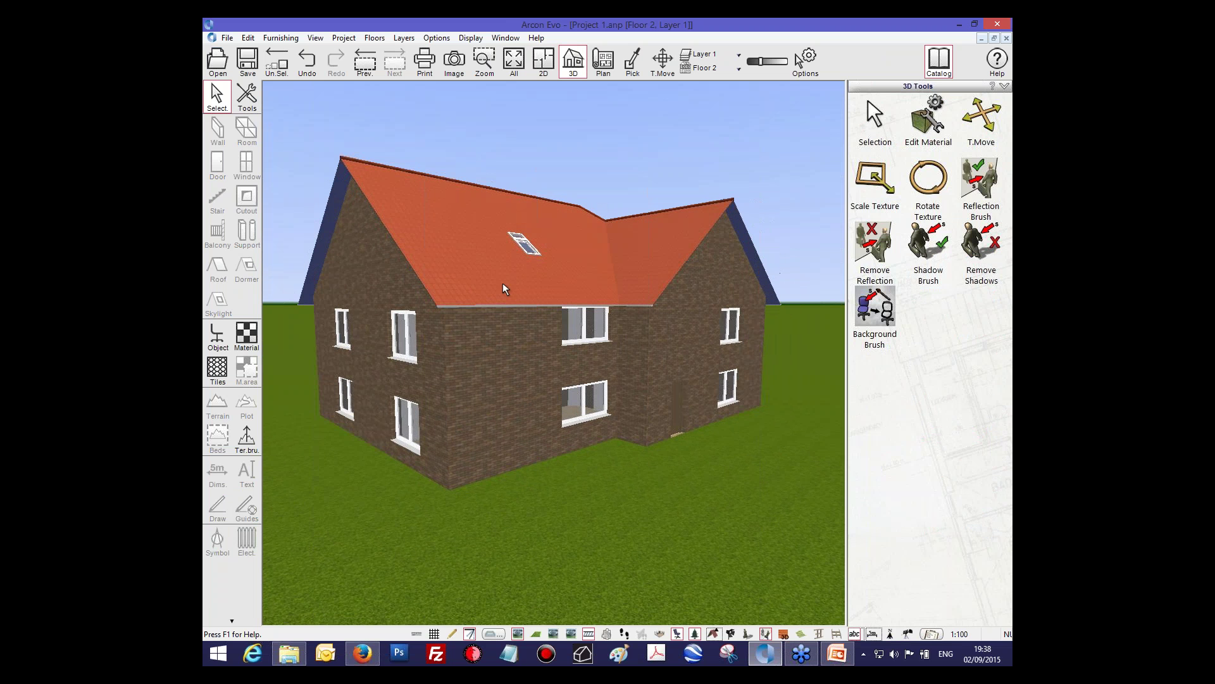
drag(503, 284, 498, 284)
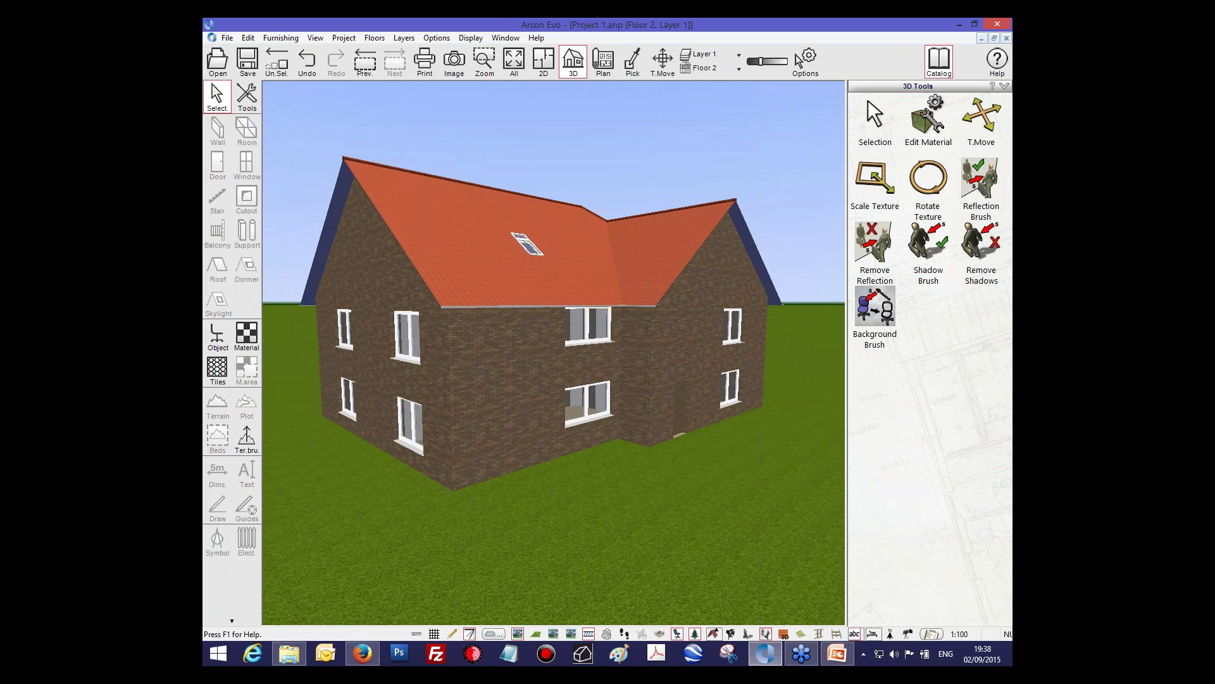
drag(423, 397, 410, 397)
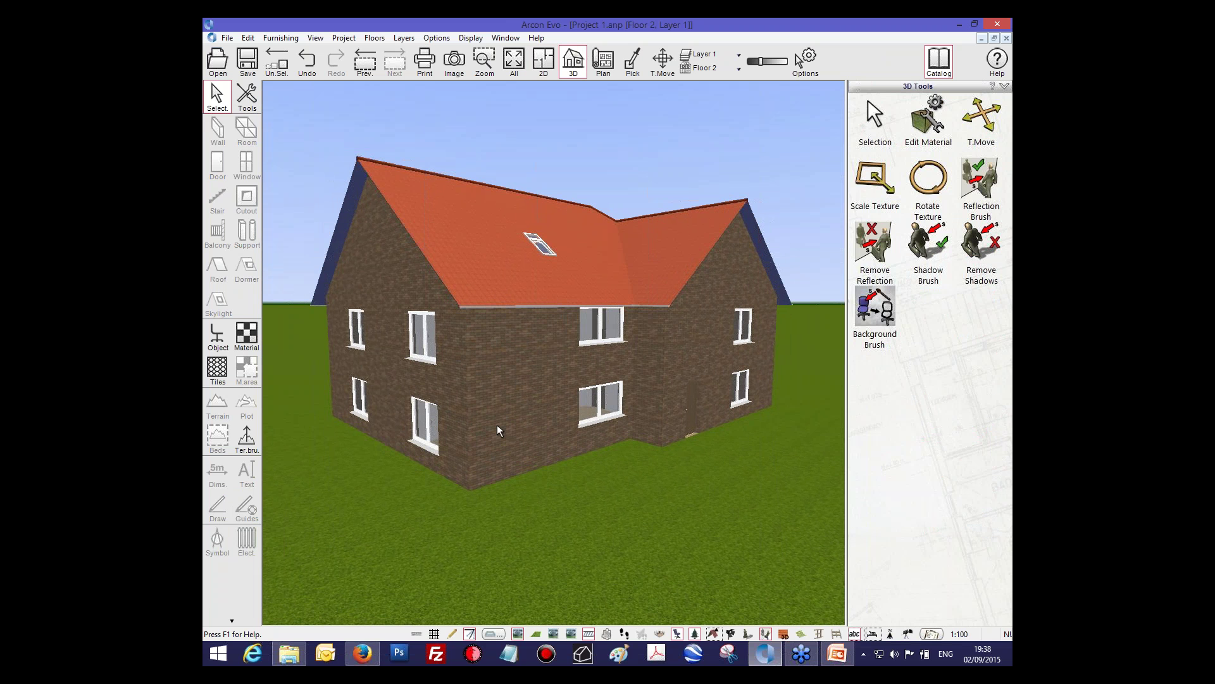
drag(497, 431, 493, 430)
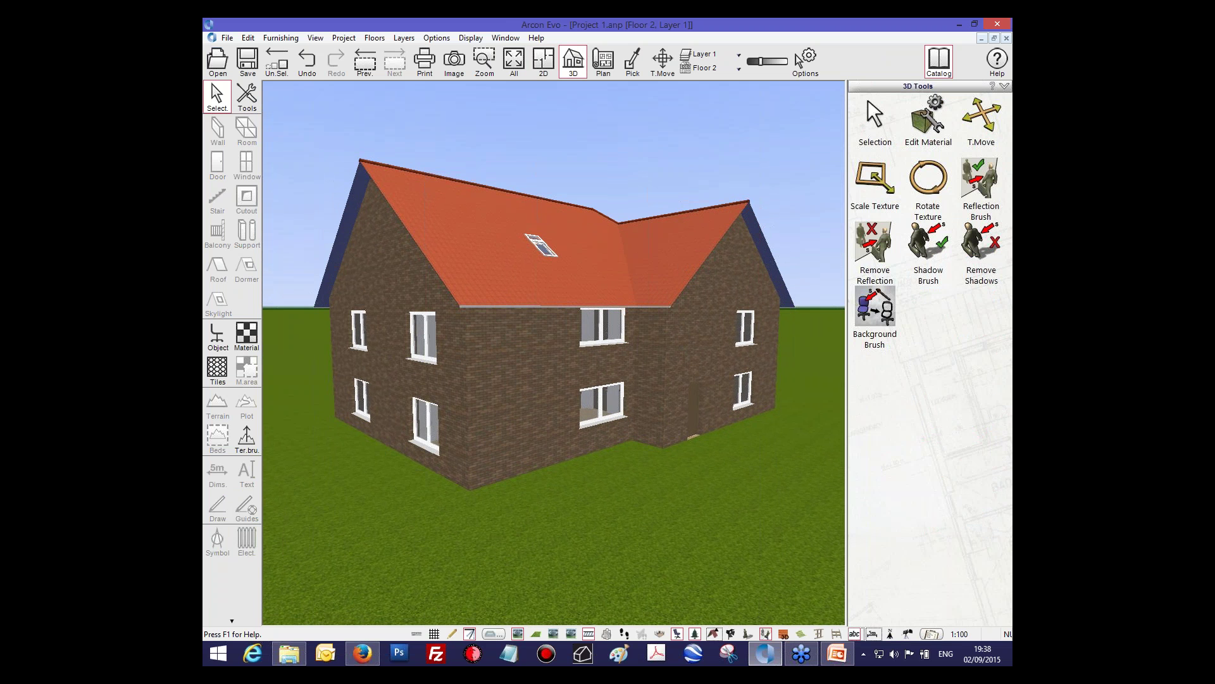
drag(619, 431, 620, 421)
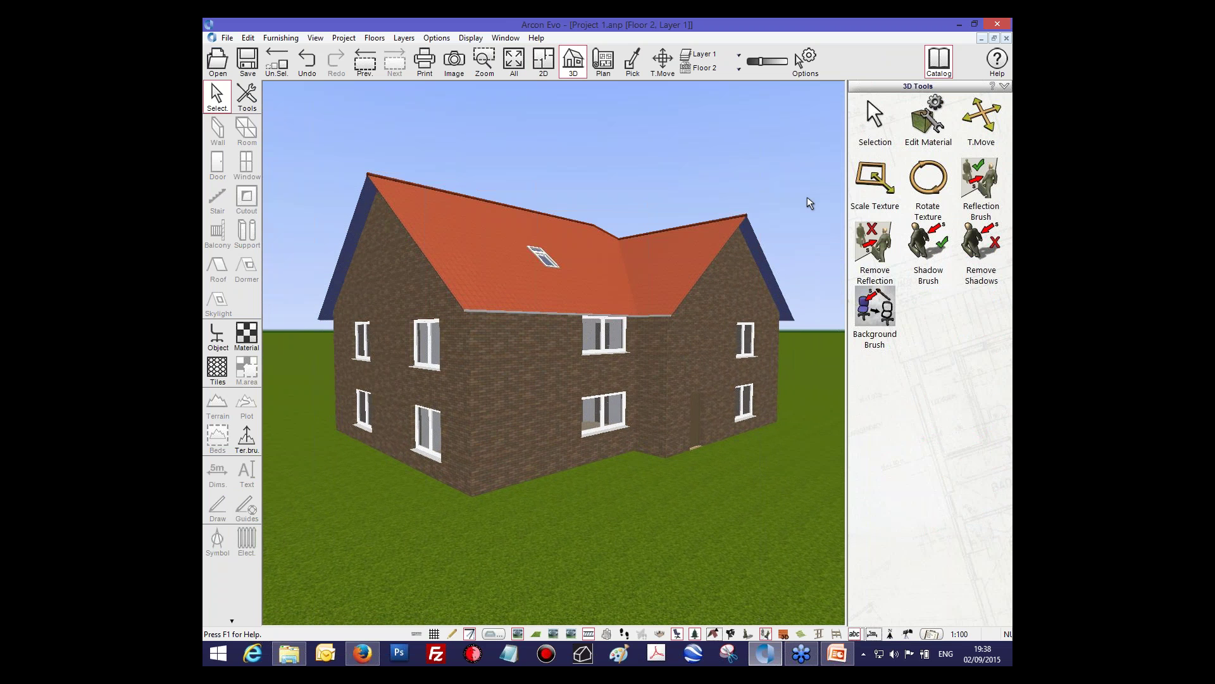
Step: Edit the material of the front roof slope with the skylight and turn off its 3D Texture option
click(928, 122)
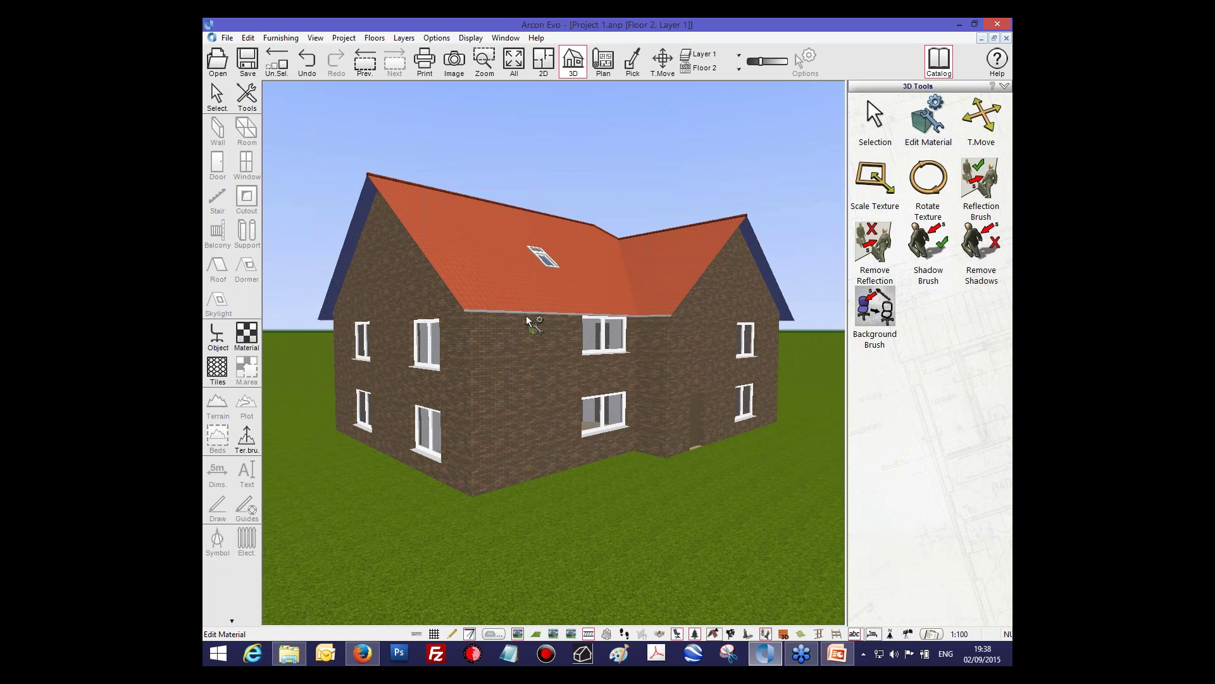
drag(527, 318, 506, 298)
click(926, 126)
click(507, 298)
click(720, 164)
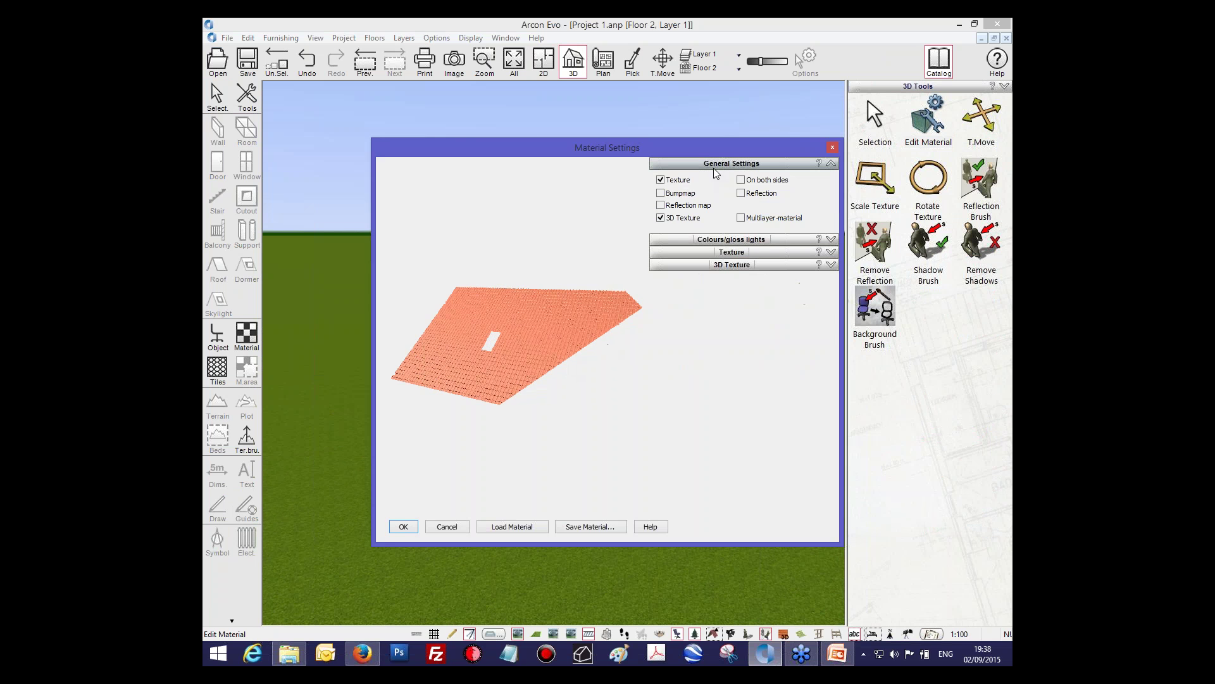
click(660, 217)
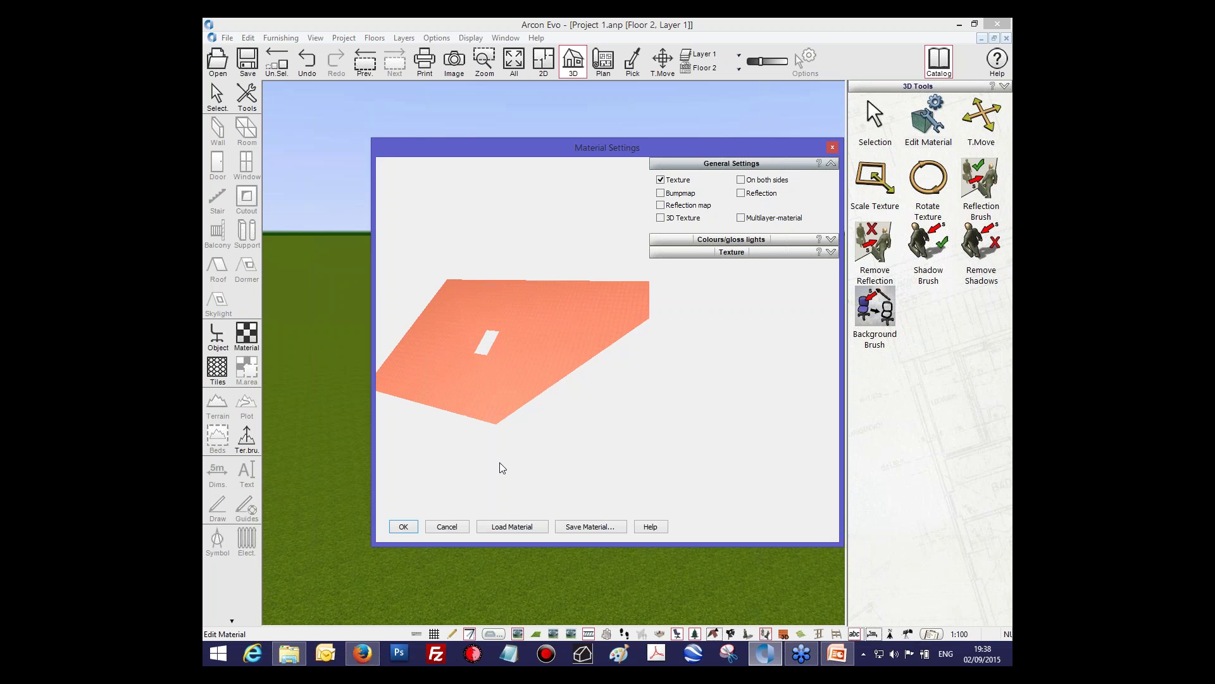
right_drag(499, 462, 503, 486)
right_drag(528, 404, 528, 464)
right_drag(536, 380, 536, 419)
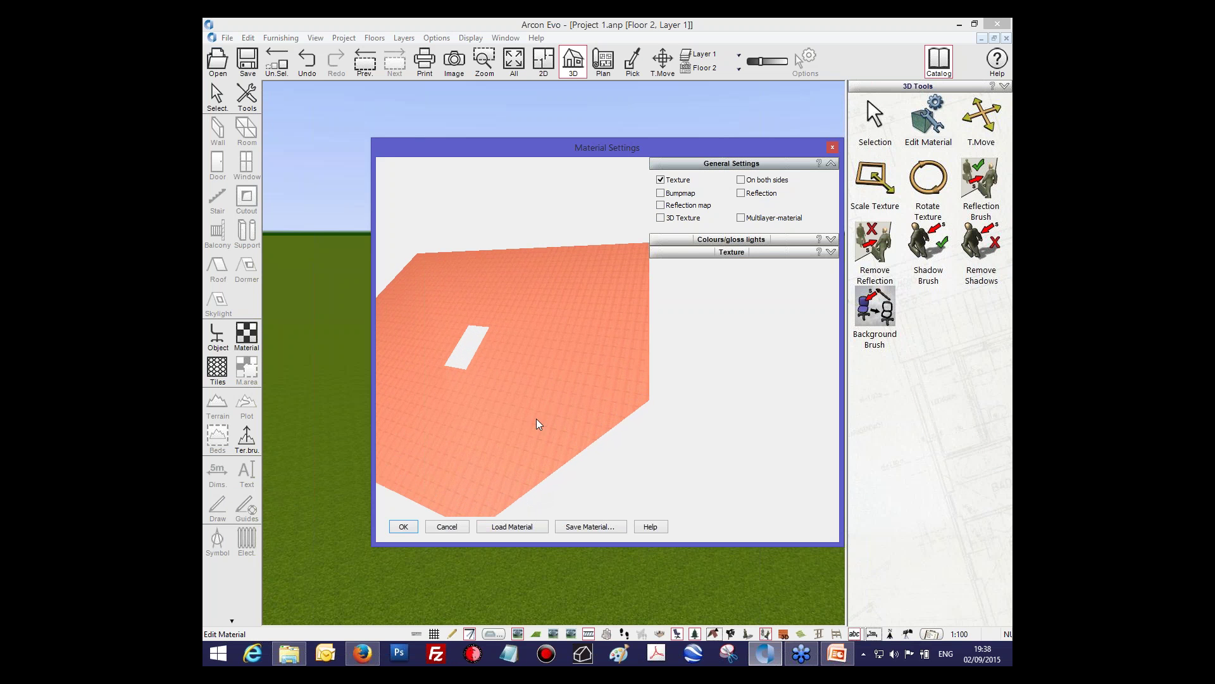
Step: Load the ELECO roof material Red_roof_03 for the roof and apply it
click(516, 527)
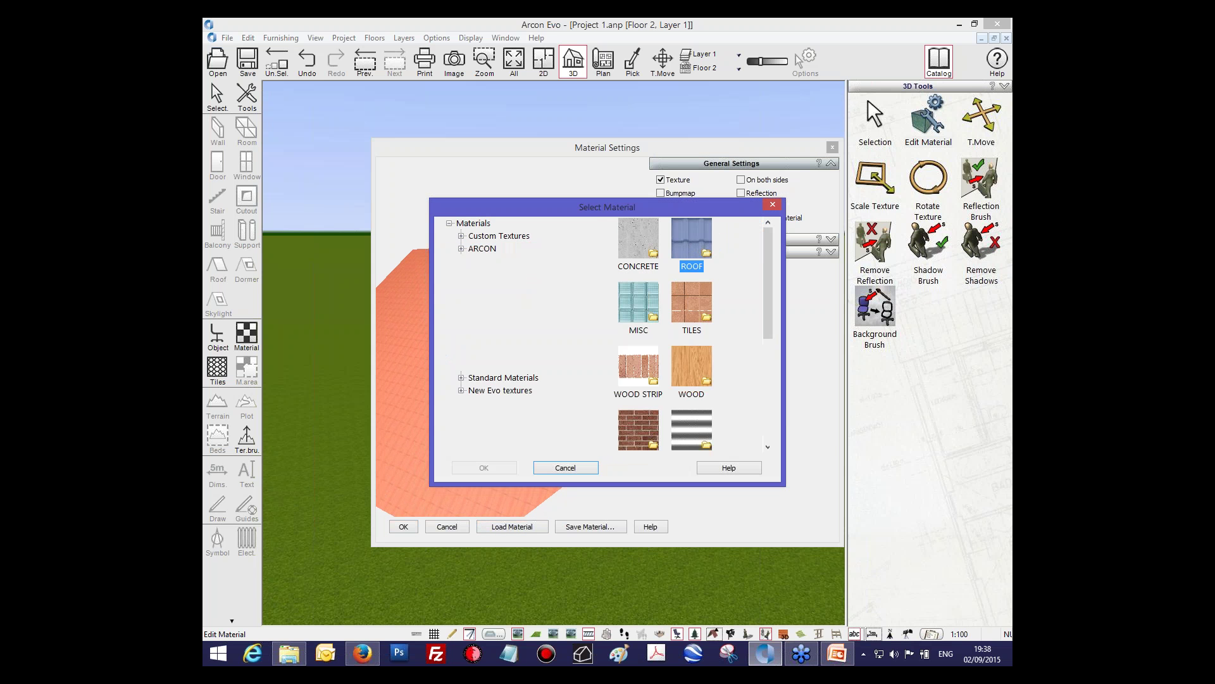
double_click(692, 240)
click(639, 303)
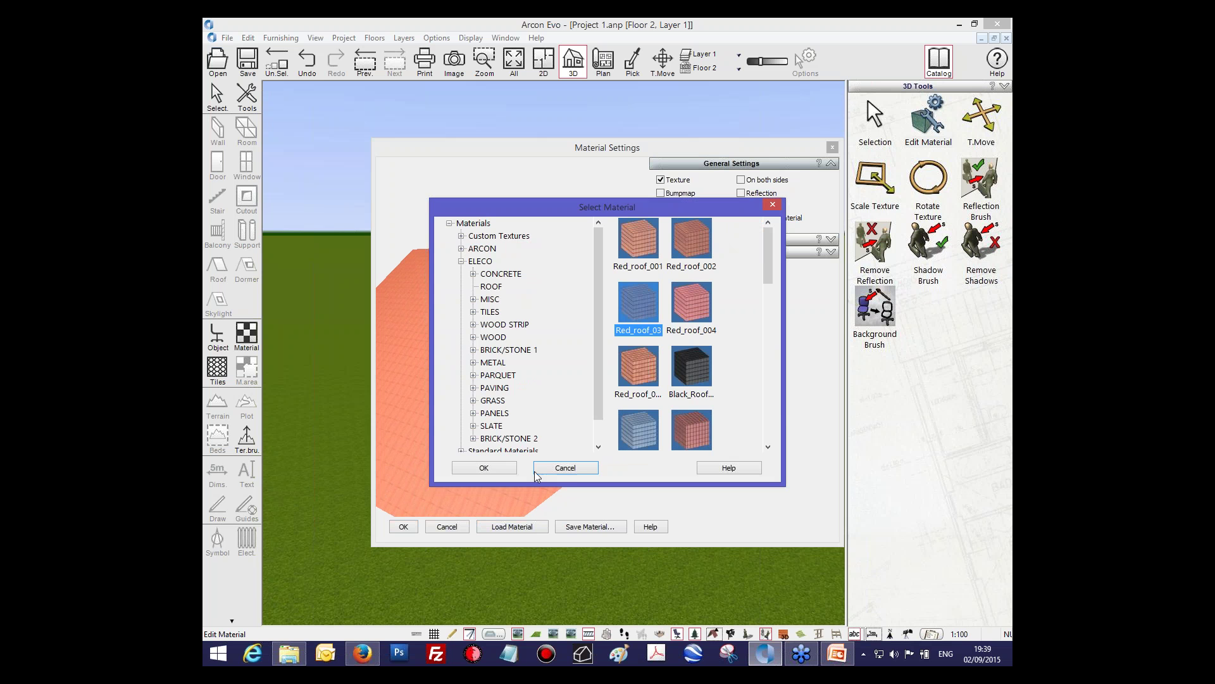
click(484, 468)
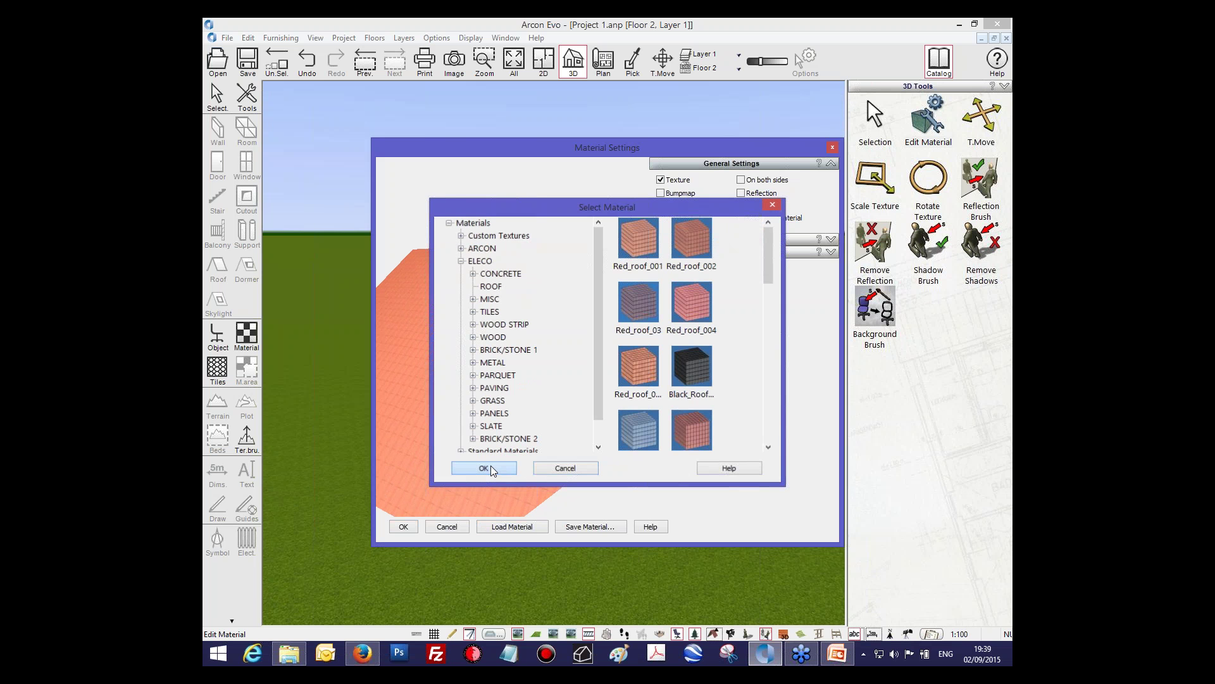
middle_drag(599, 288, 719, 225)
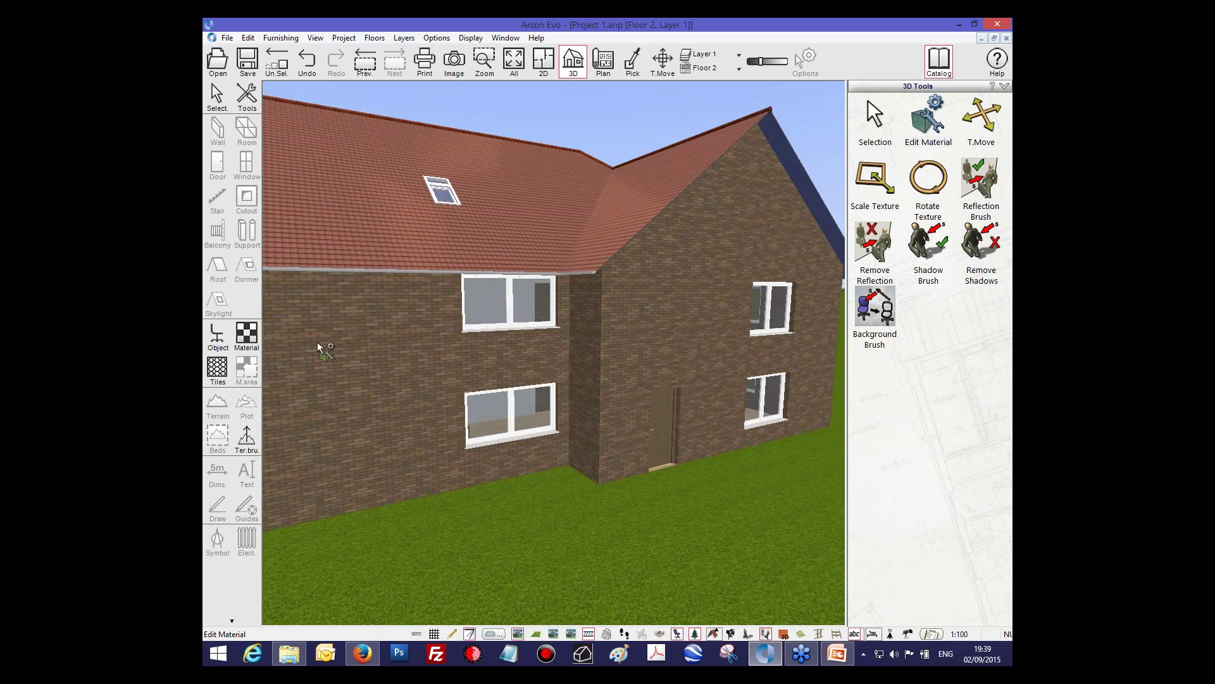
Step: Open the PANELS group of the ELECO textures in the materials catalogue
click(246, 334)
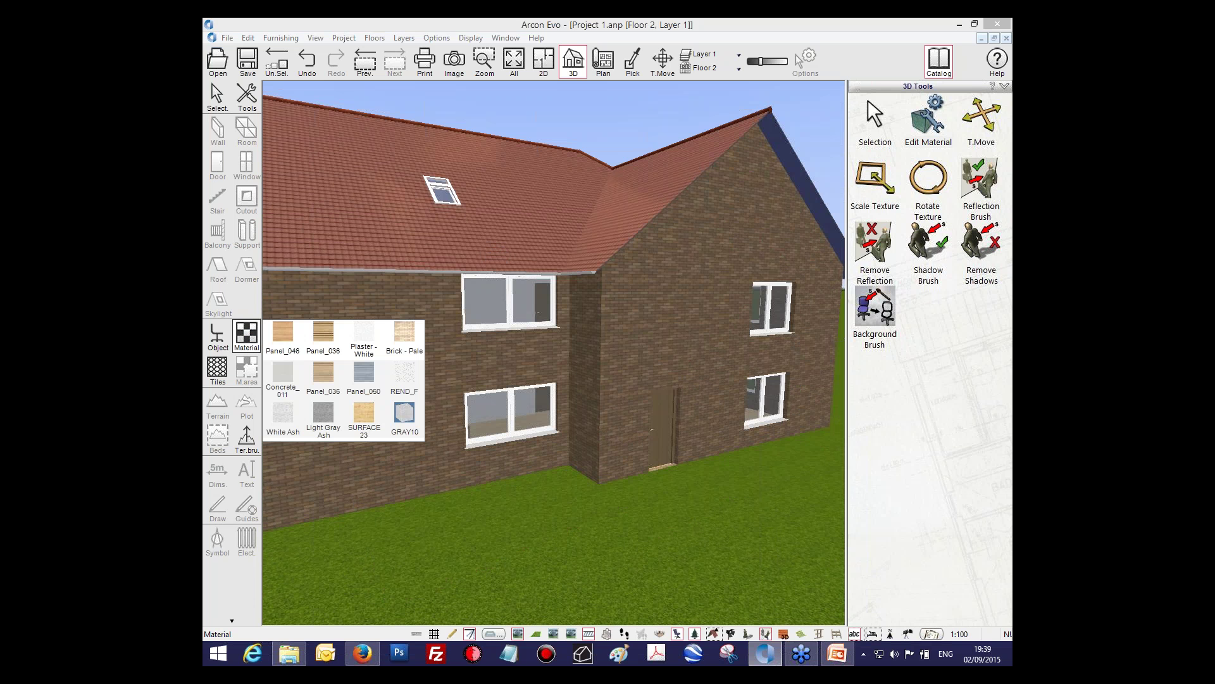
click(247, 335)
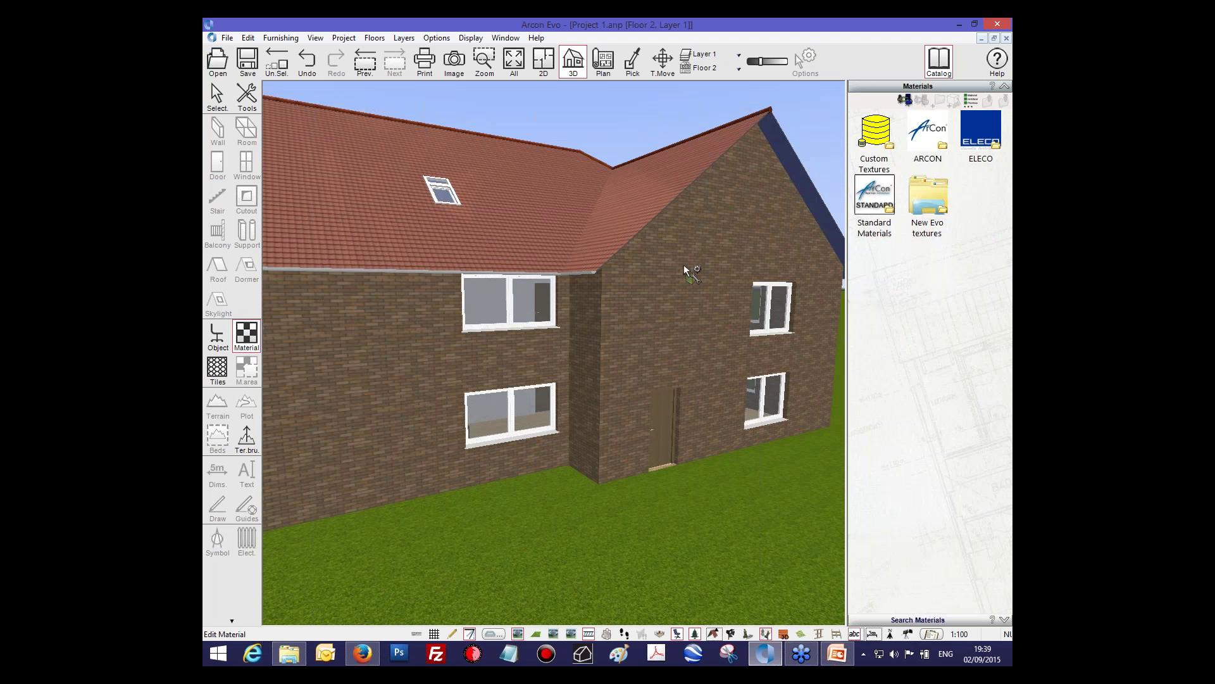
double_click(980, 142)
click(988, 101)
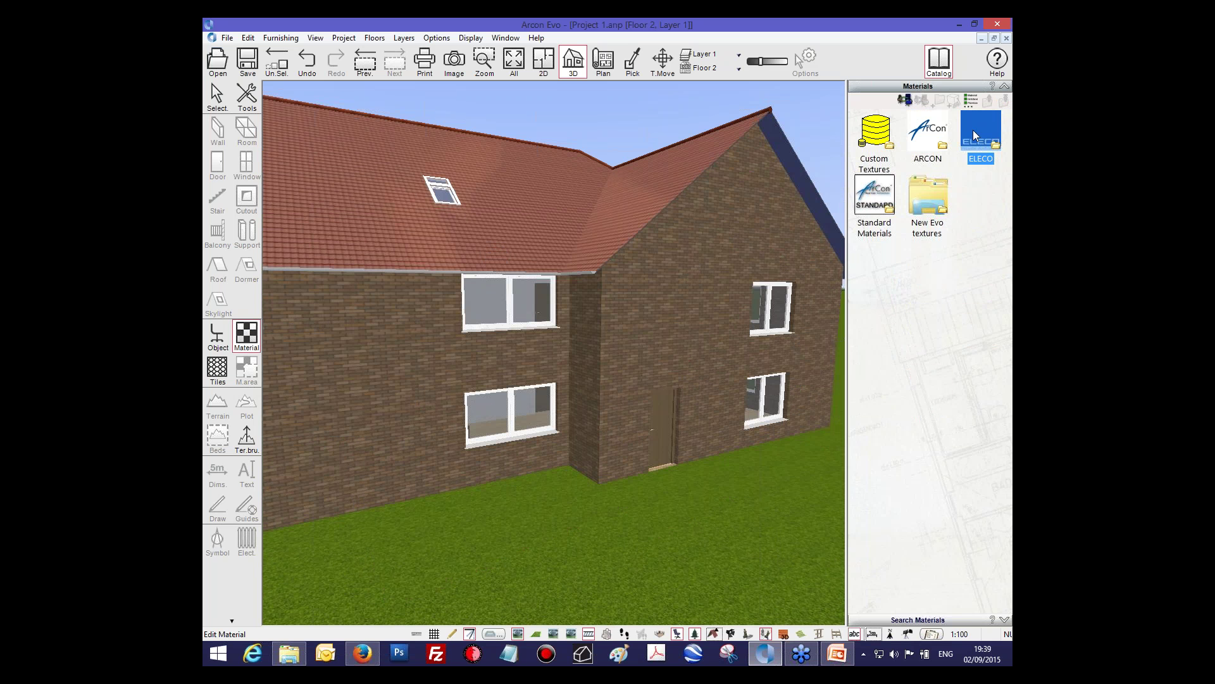
double_click(974, 130)
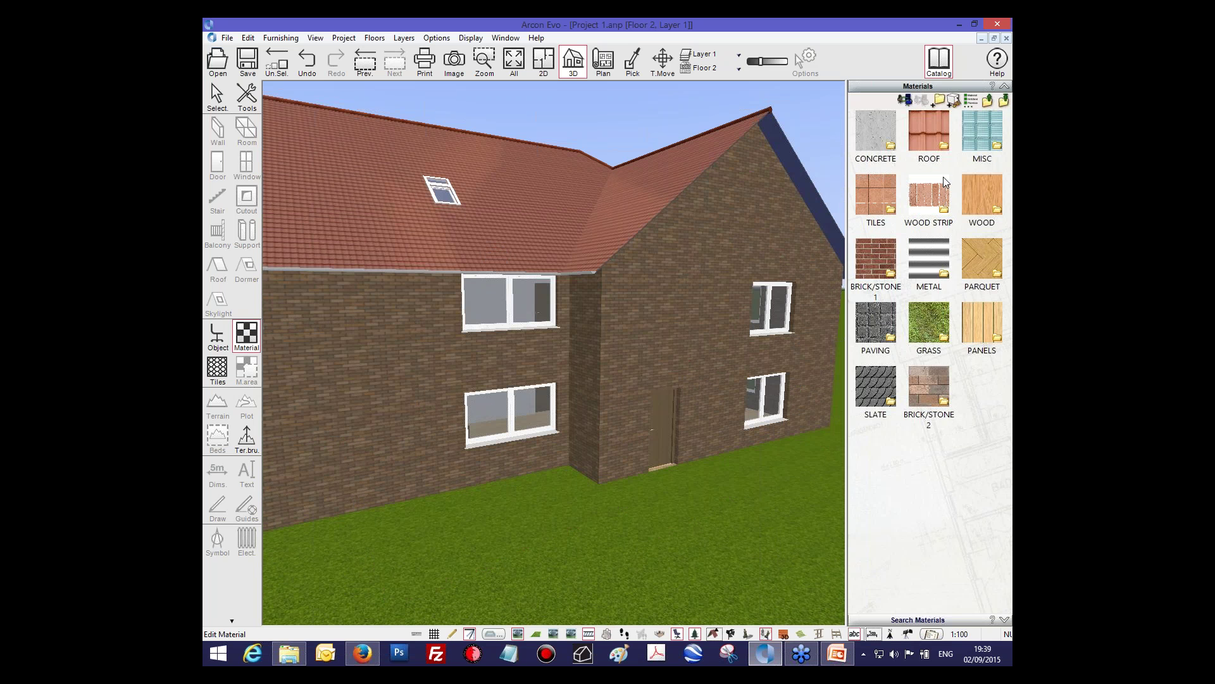
double_click(976, 323)
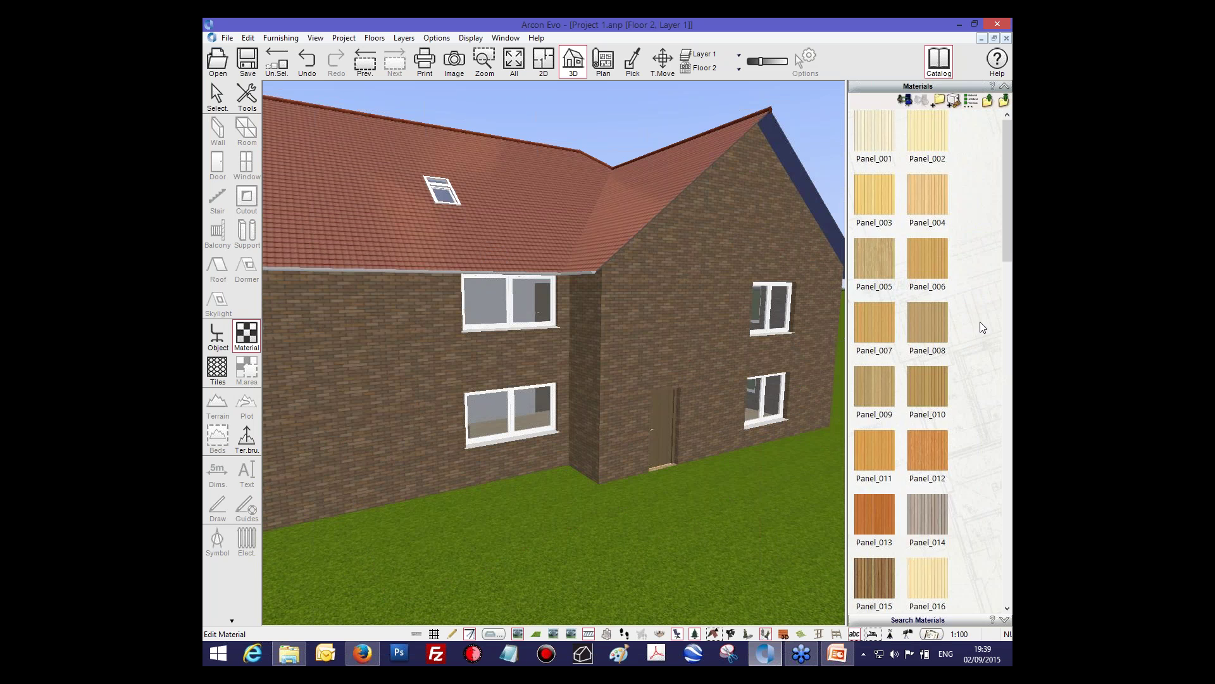
Step: Clad the front gable above the upper windows with Panel_051 and replace it with Panel_046
scroll(980, 321, down, 5)
scroll(978, 432, down, 5)
double_click(873, 519)
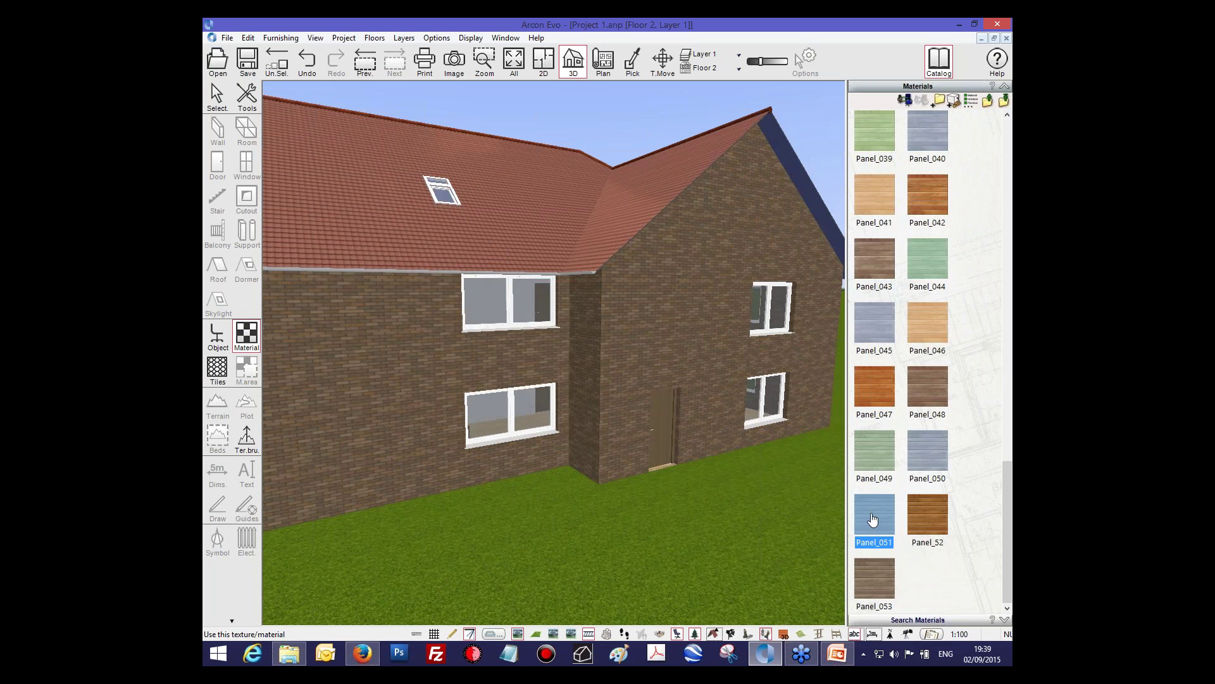
click(760, 205)
click(915, 447)
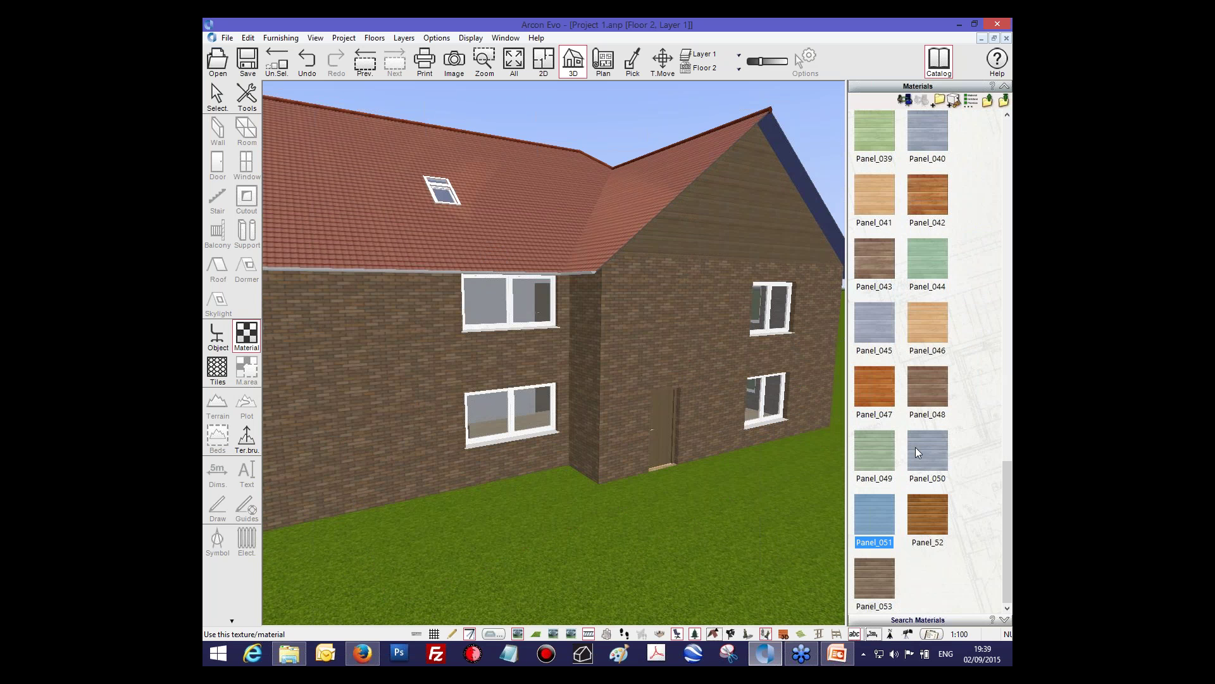
double_click(920, 313)
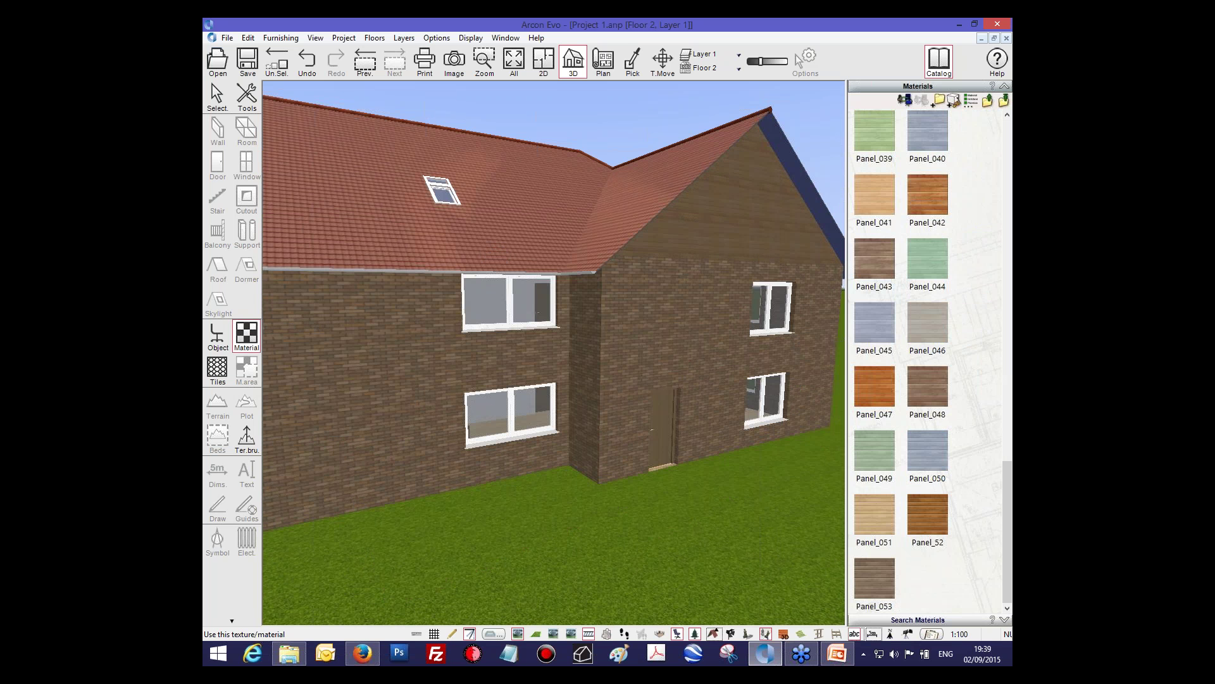
drag(728, 273, 805, 272)
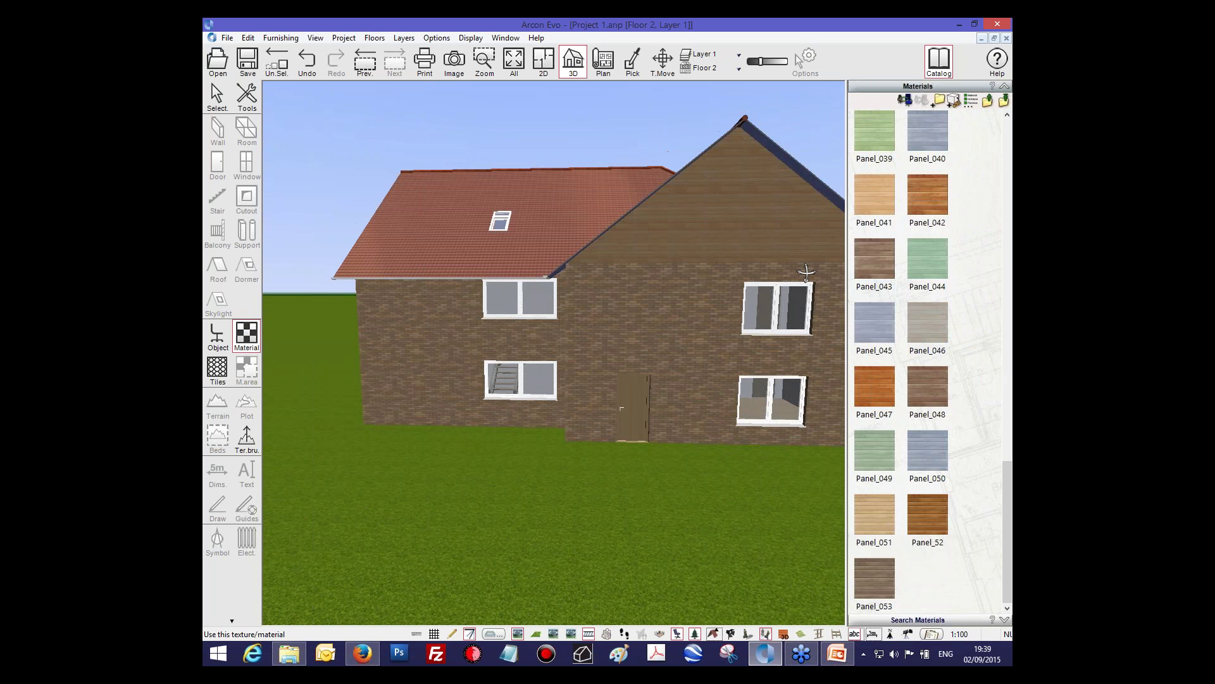
Step: Apply Plaster - White from the ARCON wall materials to the upper-floor exterior walls
click(988, 101)
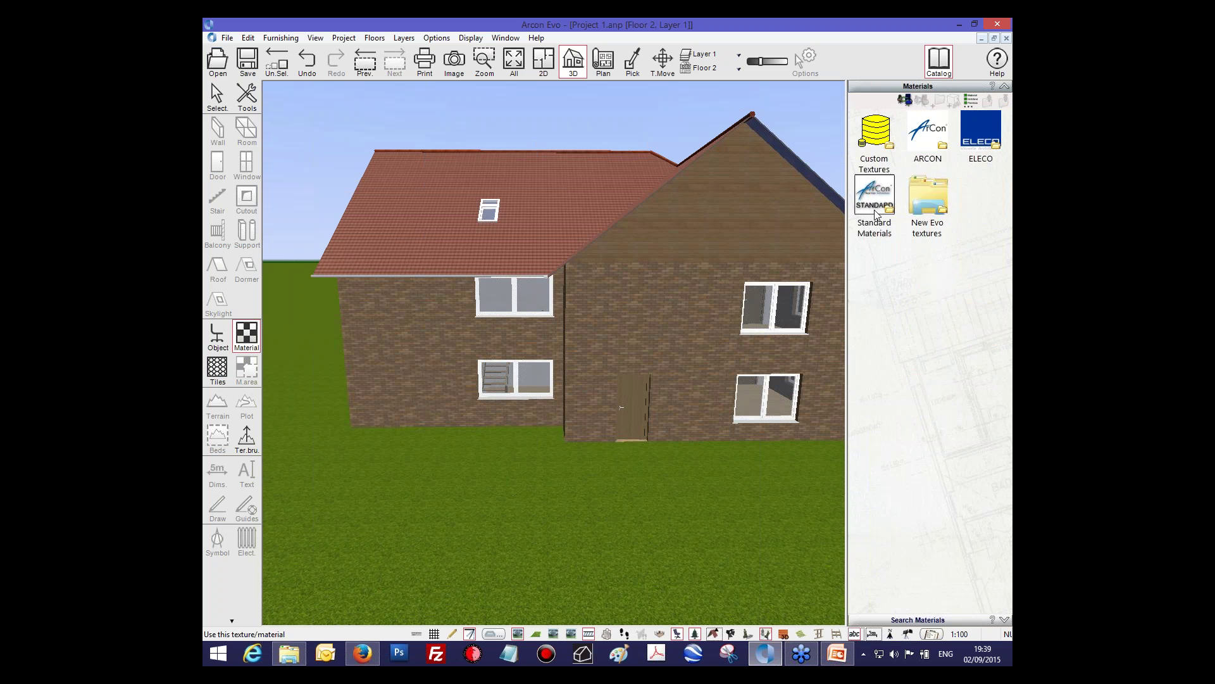
double_click(931, 133)
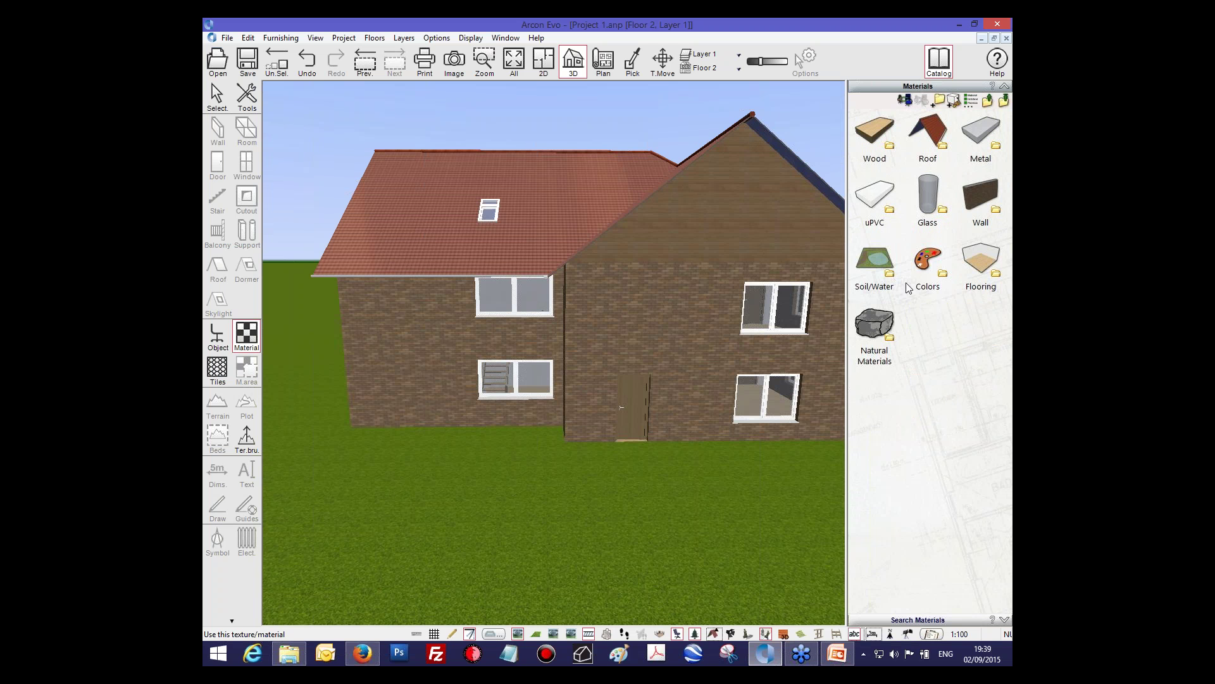
double_click(981, 198)
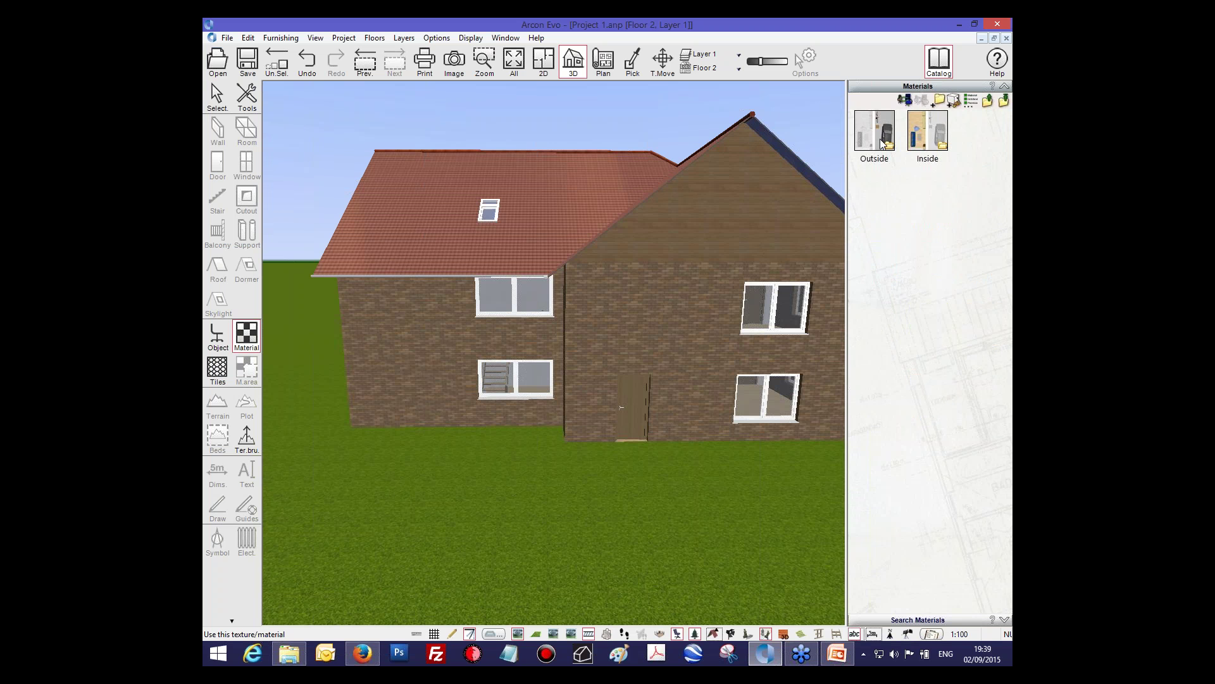
double_click(925, 141)
double_click(880, 131)
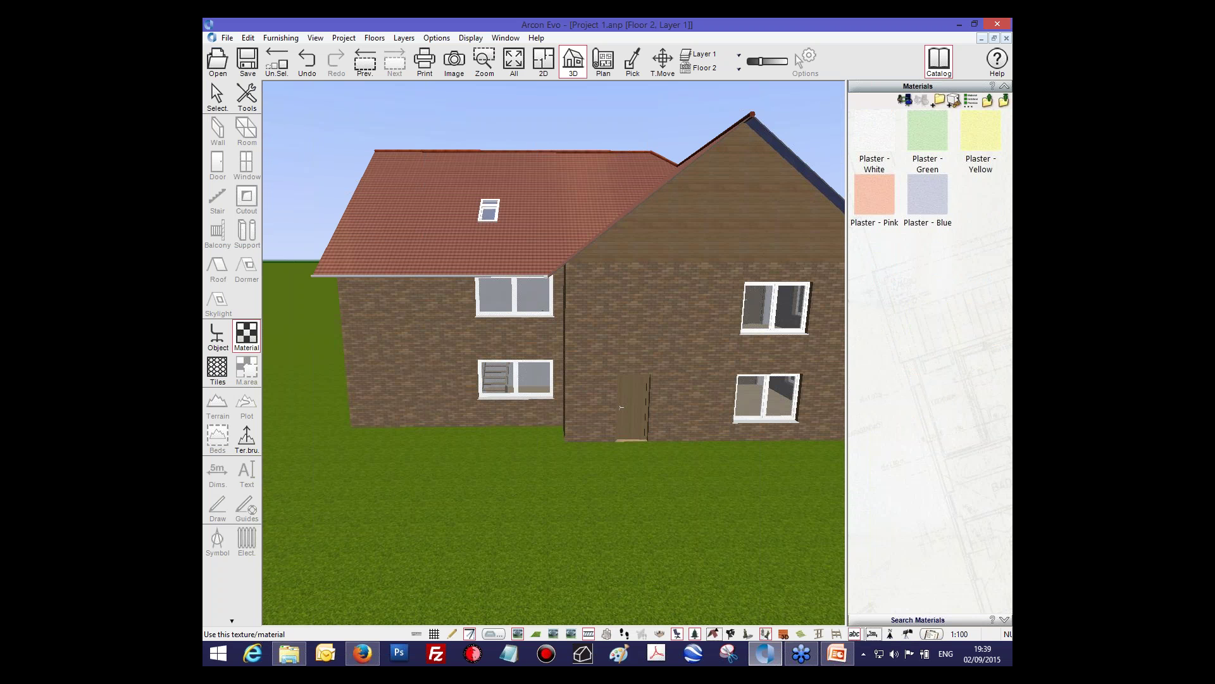
click(880, 131)
click(704, 294)
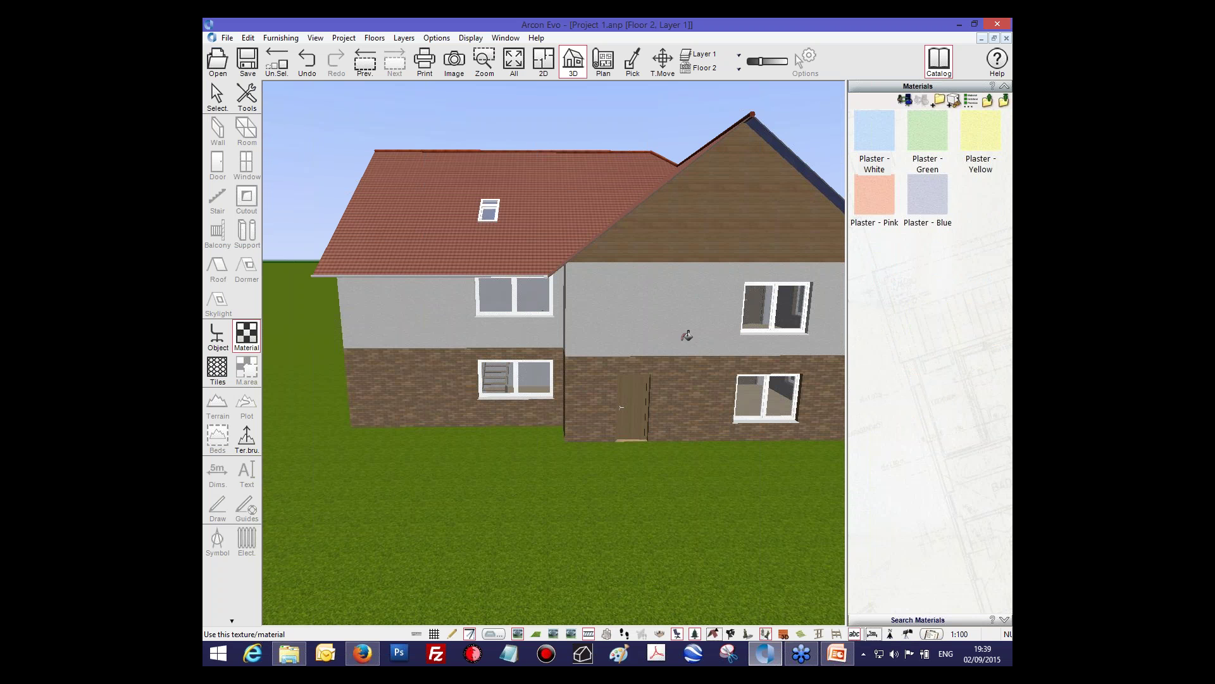
Step: View the plastered house from the front corner in selection mode and show the texture/material picker
right_drag(686, 335, 215, 107)
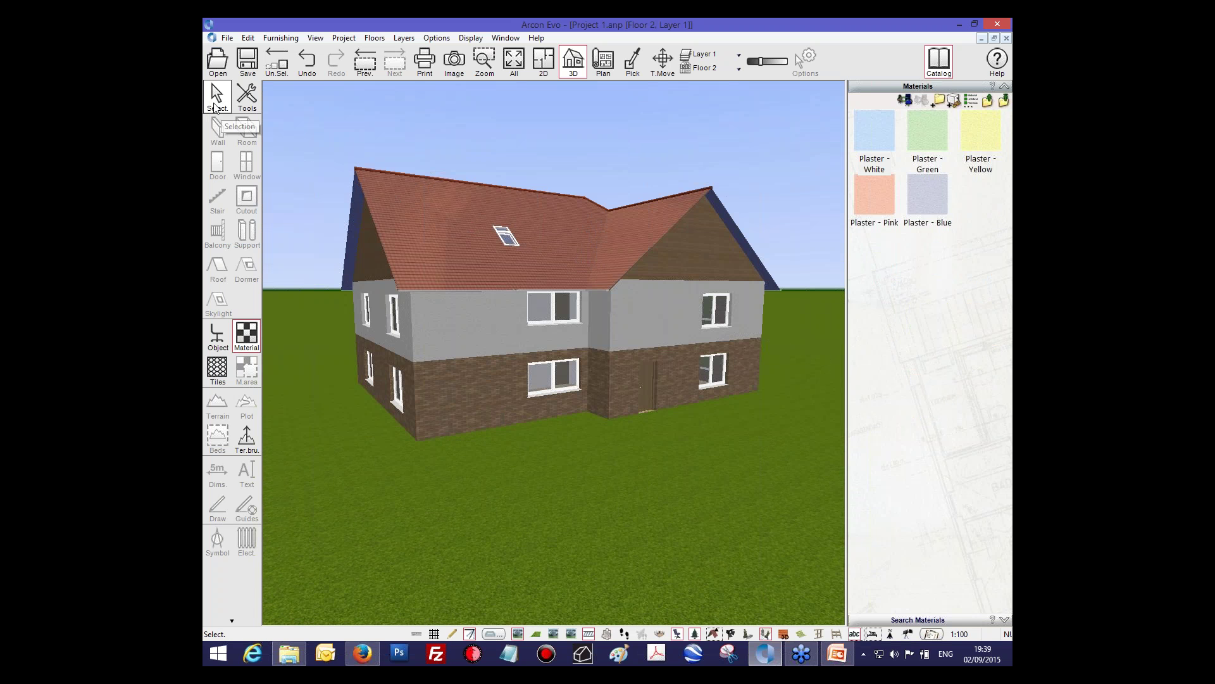
click(215, 106)
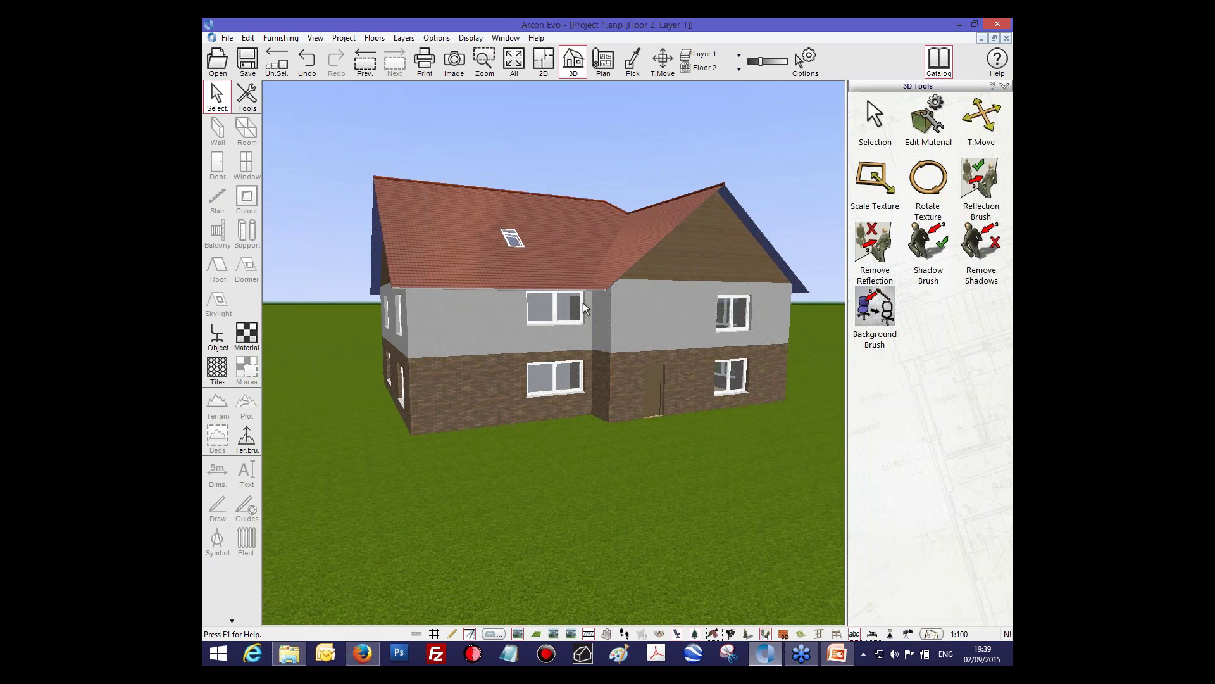
scroll(585, 309, up, 3)
click(633, 60)
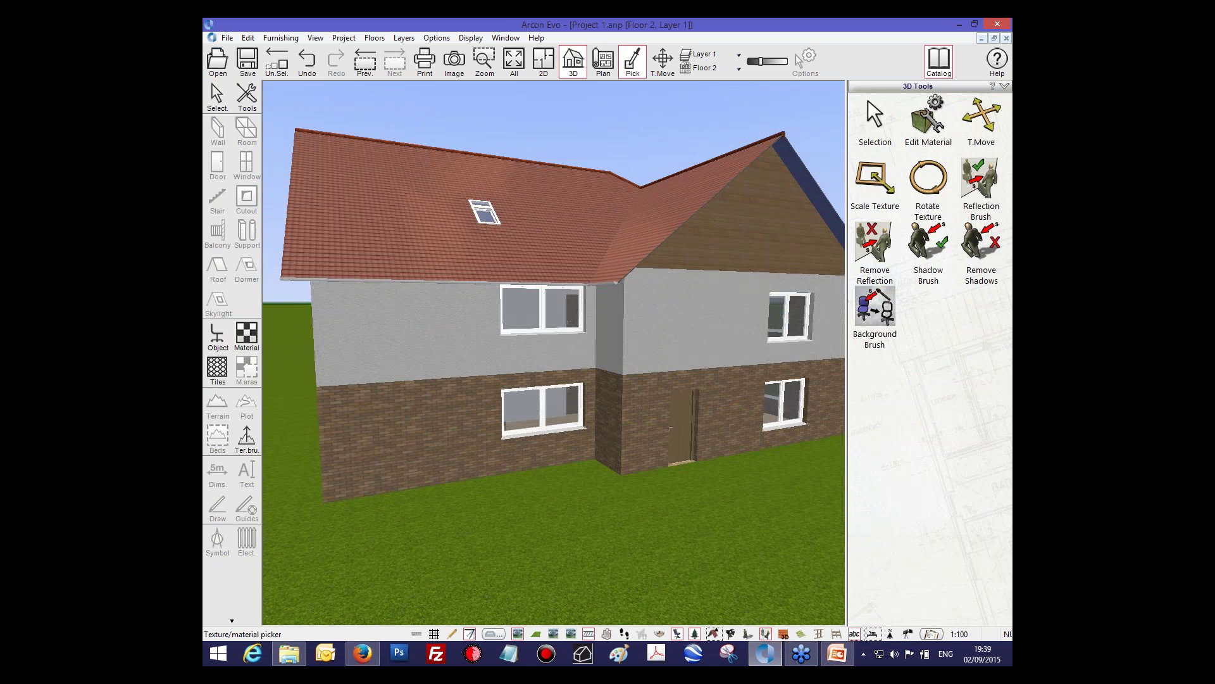
click(575, 62)
click(631, 63)
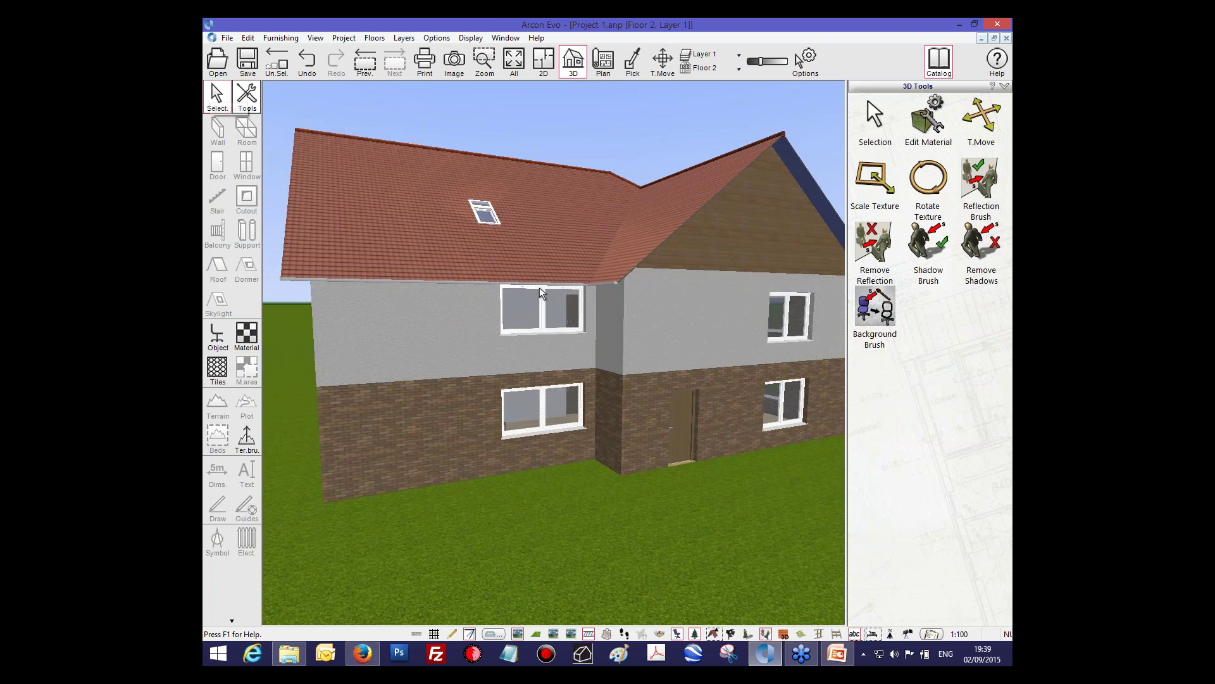
Step: Examine the front gable's panel material settings, including its colours and gloss lights, and close them without changes
drag(539, 287, 370, 147)
click(928, 119)
click(700, 255)
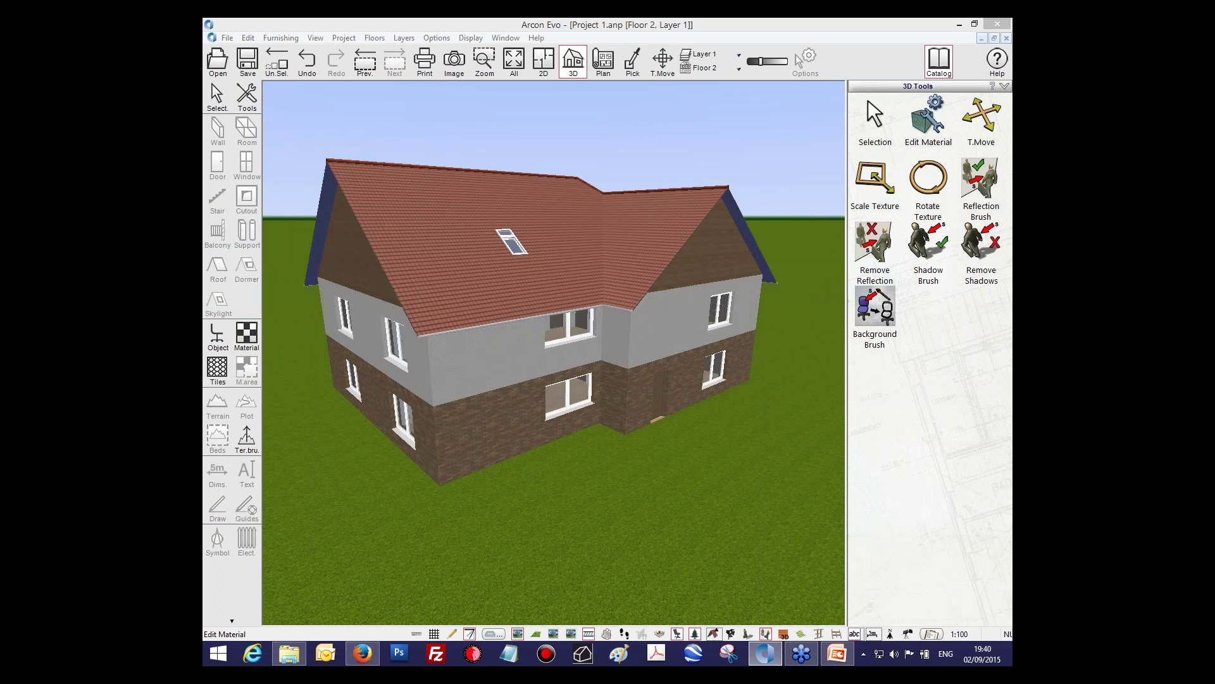
drag(532, 147, 522, 123)
drag(474, 352, 610, 364)
scroll(529, 324, up, 3)
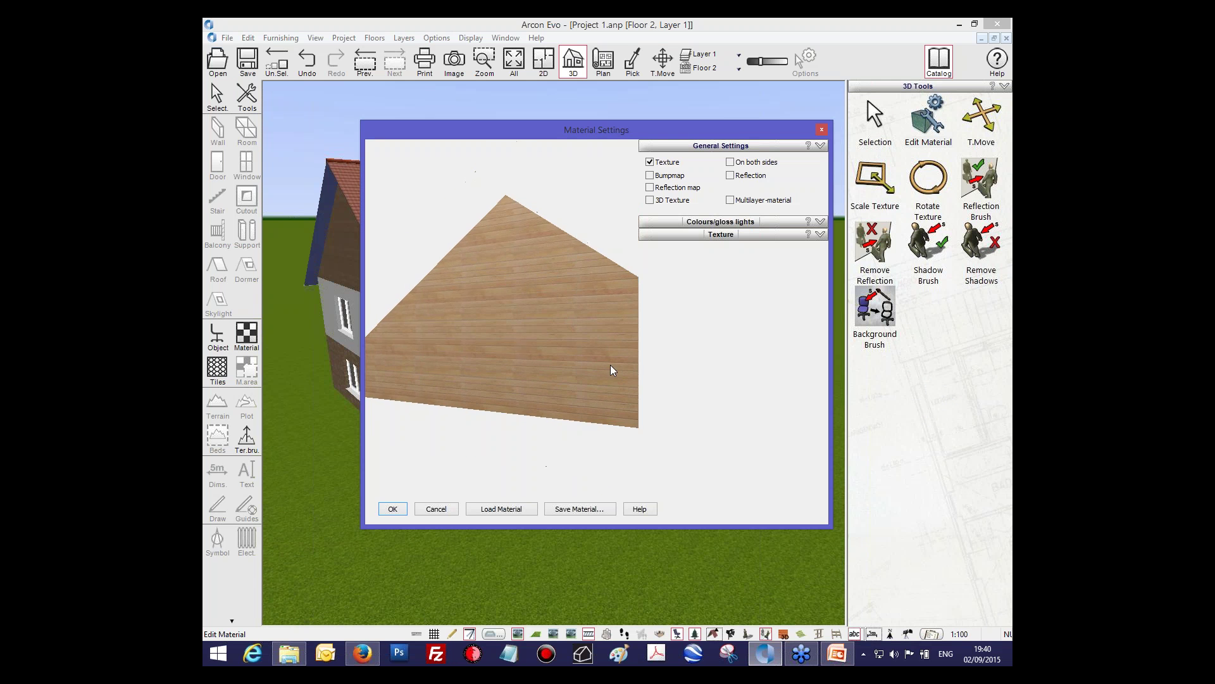
scroll(610, 365, down, 3)
scroll(610, 365, up, 2)
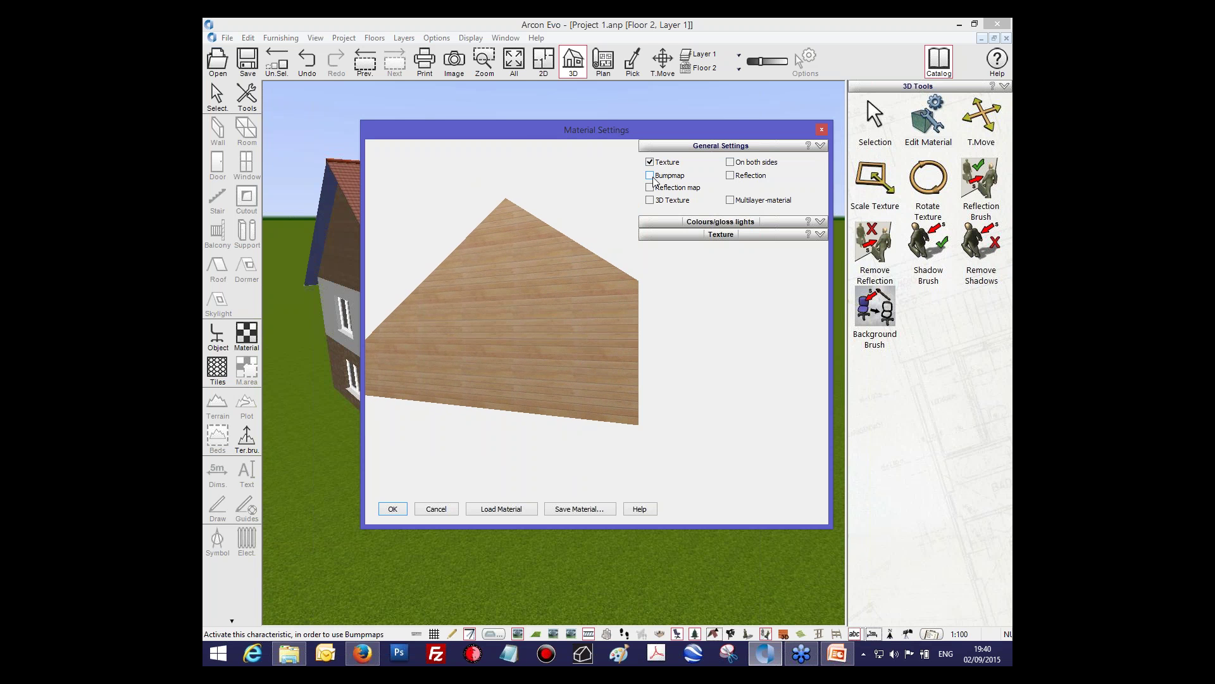
click(725, 223)
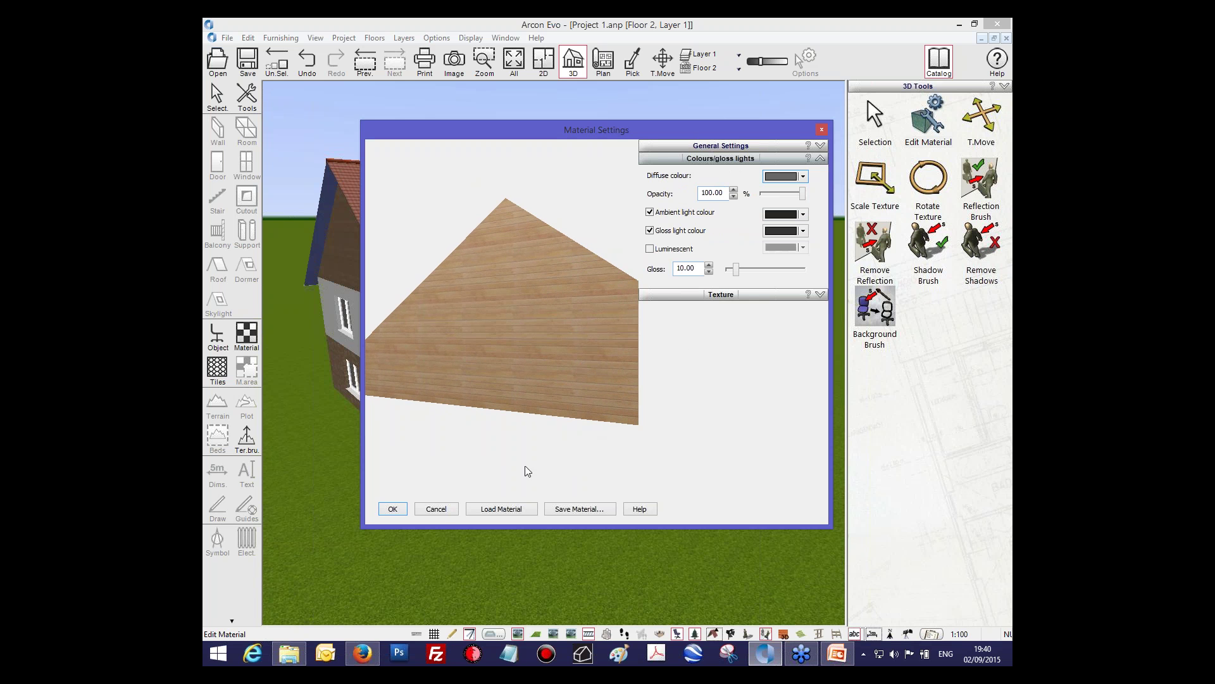
click(436, 510)
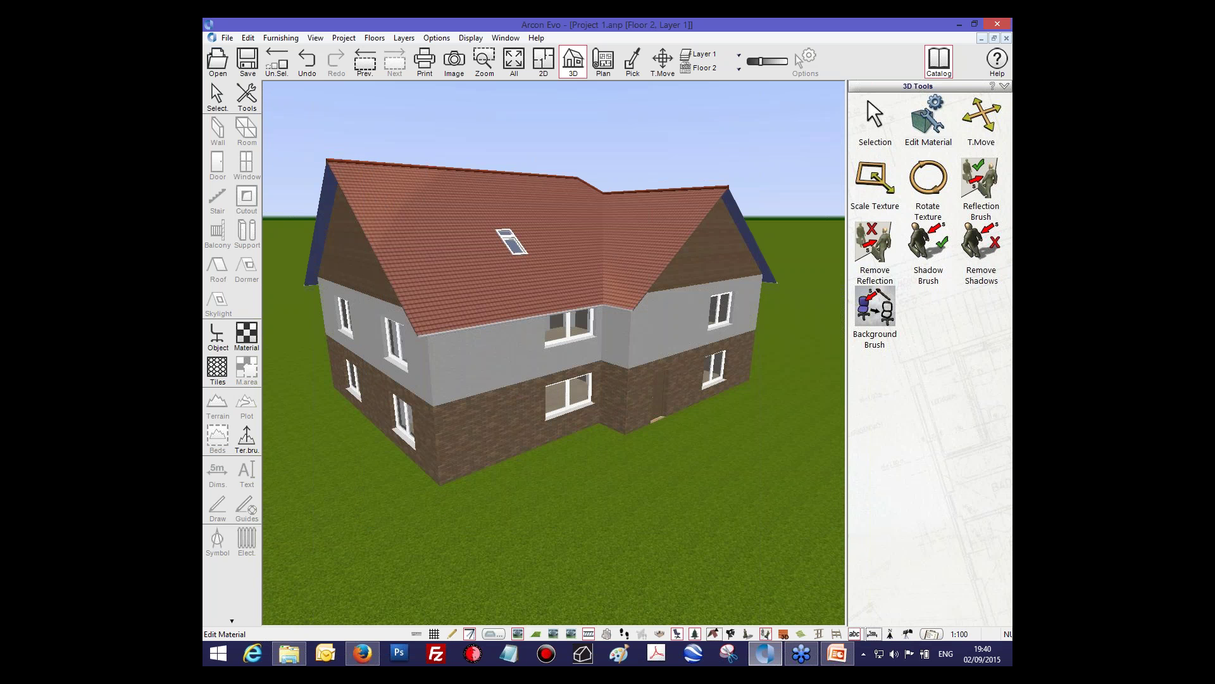
Step: Look through the lighting variants available for the 3D scene without choosing one
click(310, 39)
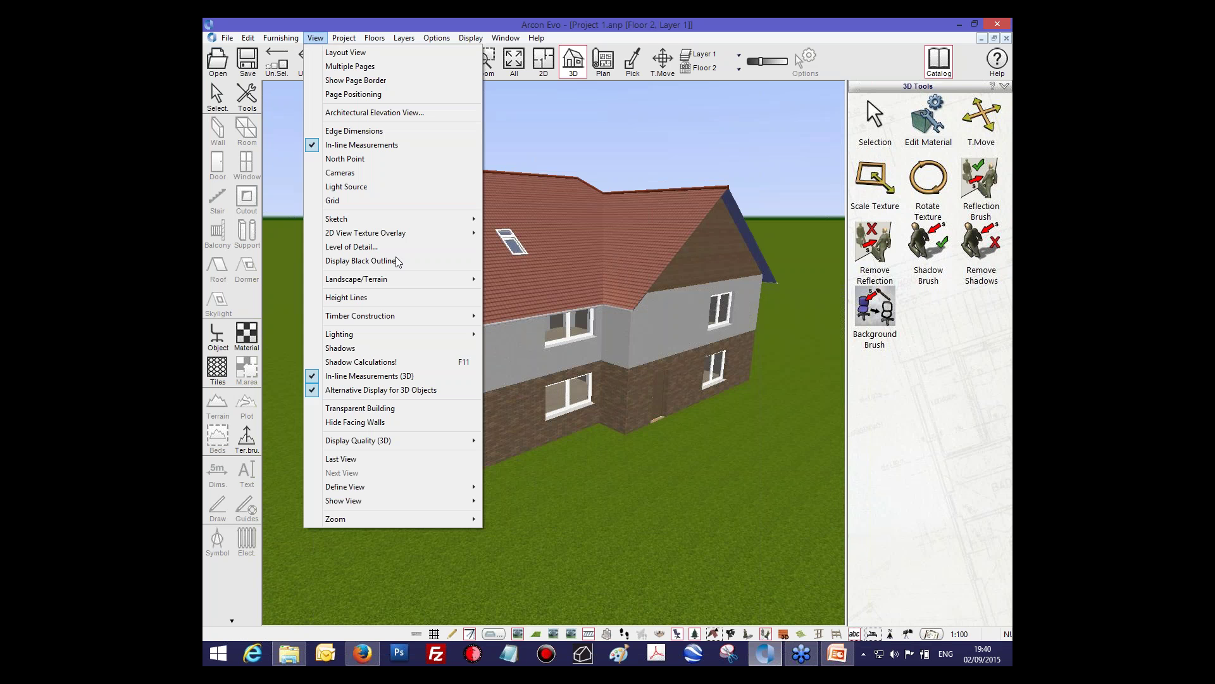
mouse_move(368, 337)
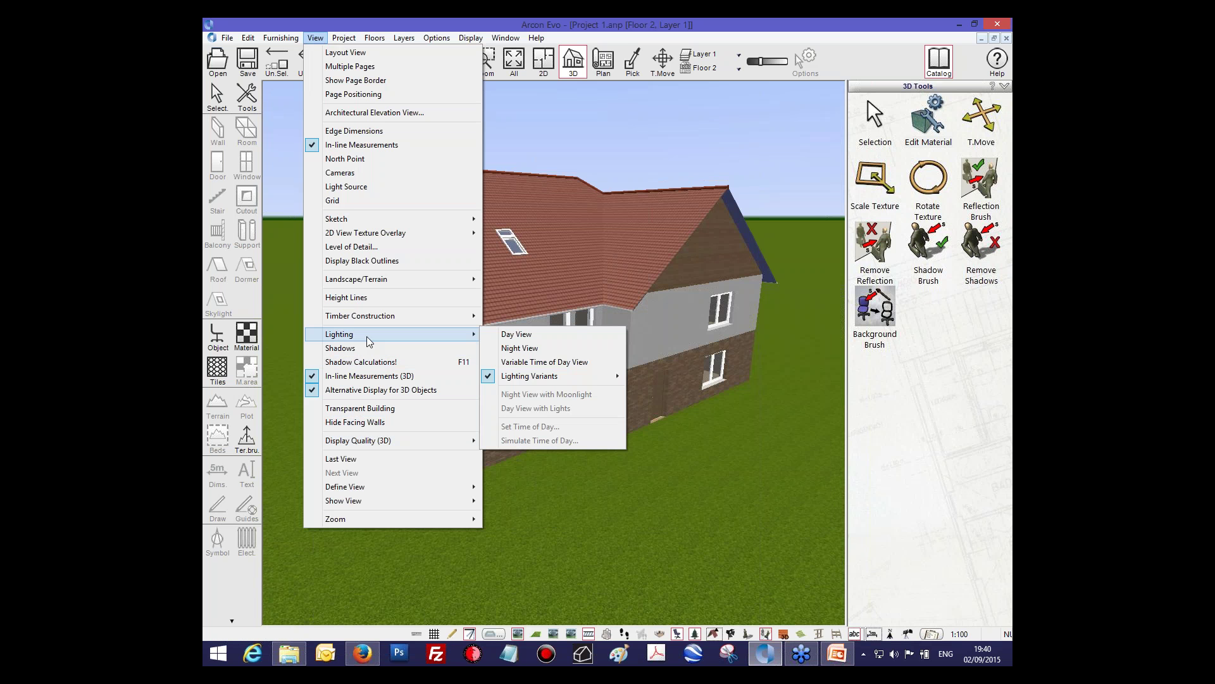
mouse_move(531, 381)
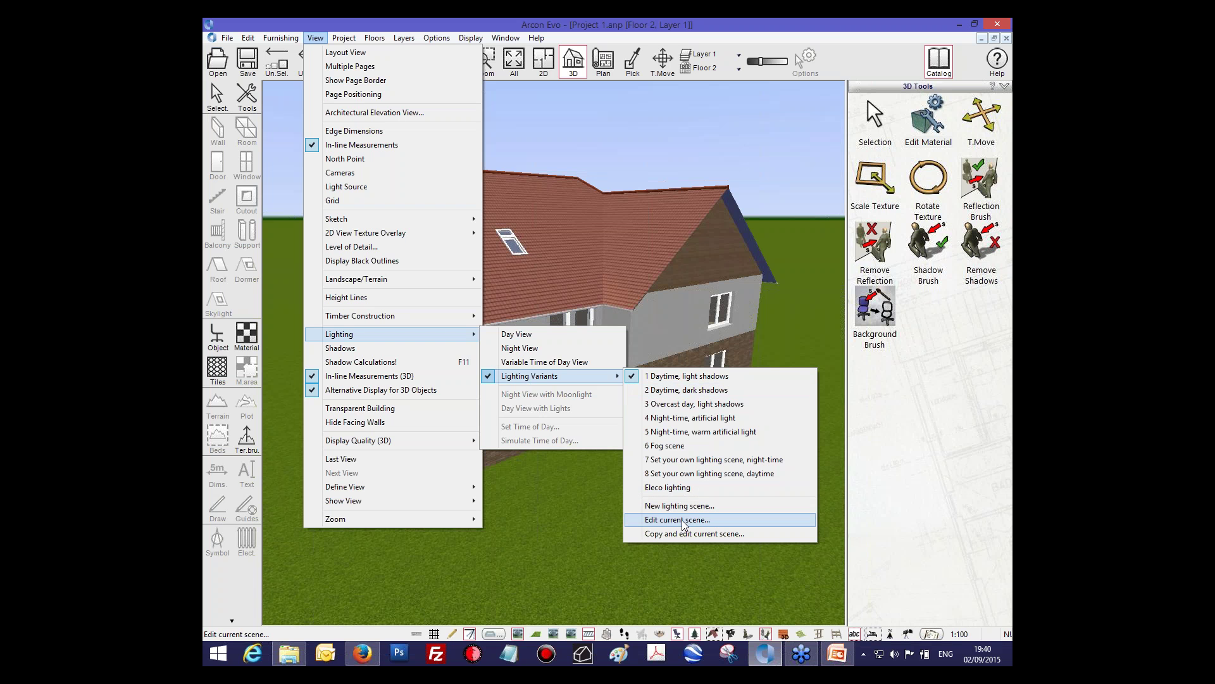
click(523, 26)
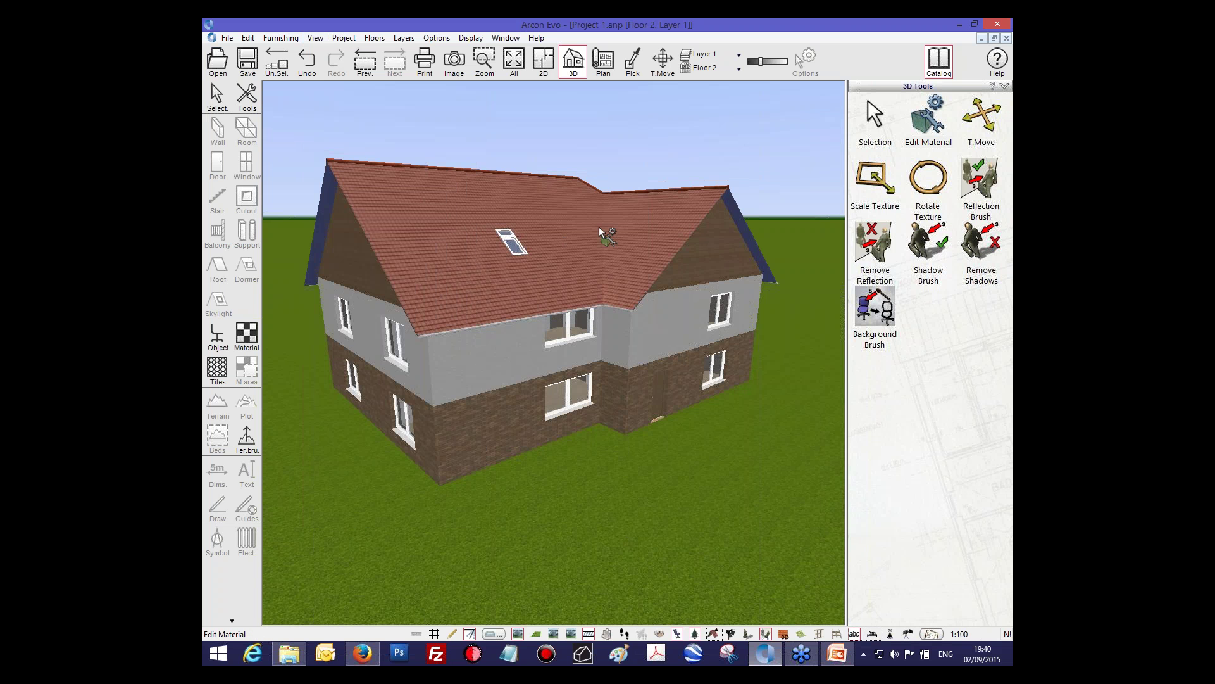
Step: Turn on shadow display for the house in the 3D view
middle_drag(598, 226, 606, 226)
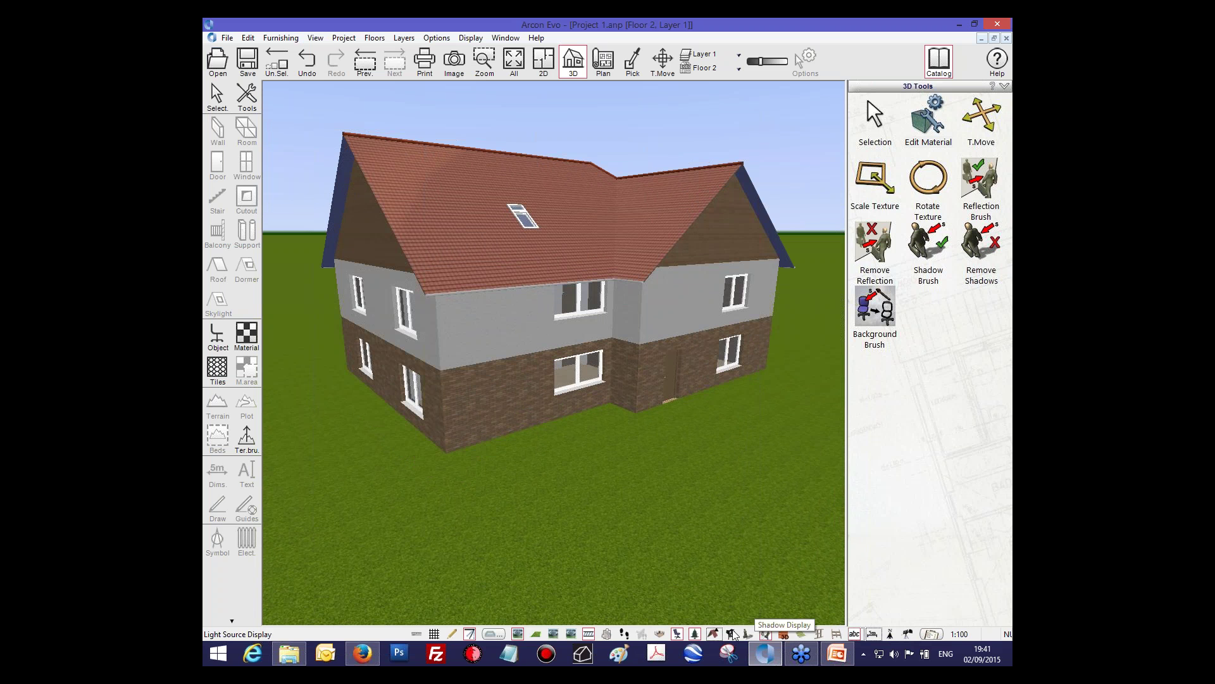
click(749, 634)
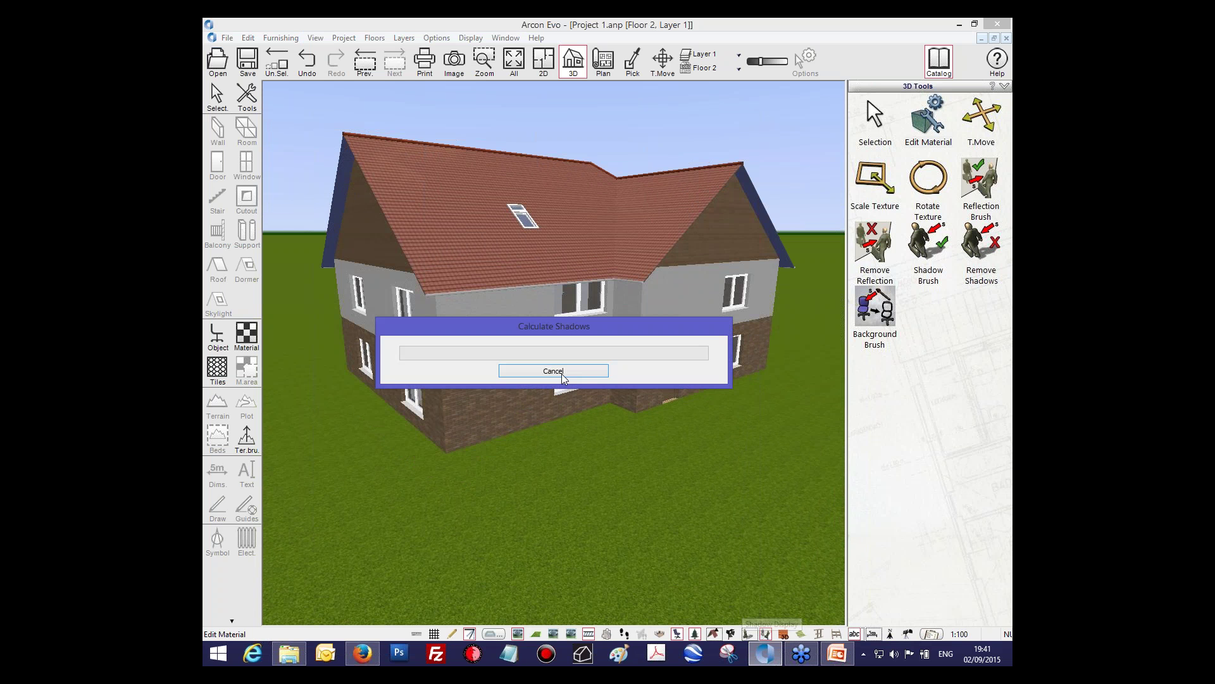
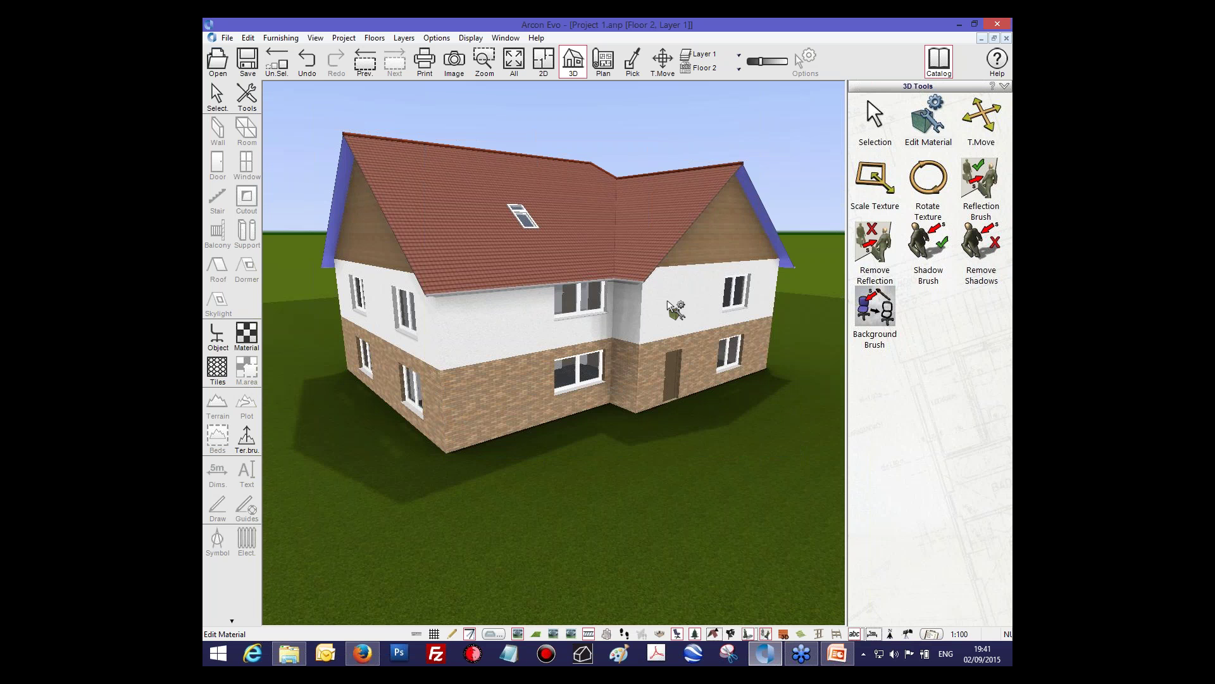
middle_drag(668, 302, 626, 335)
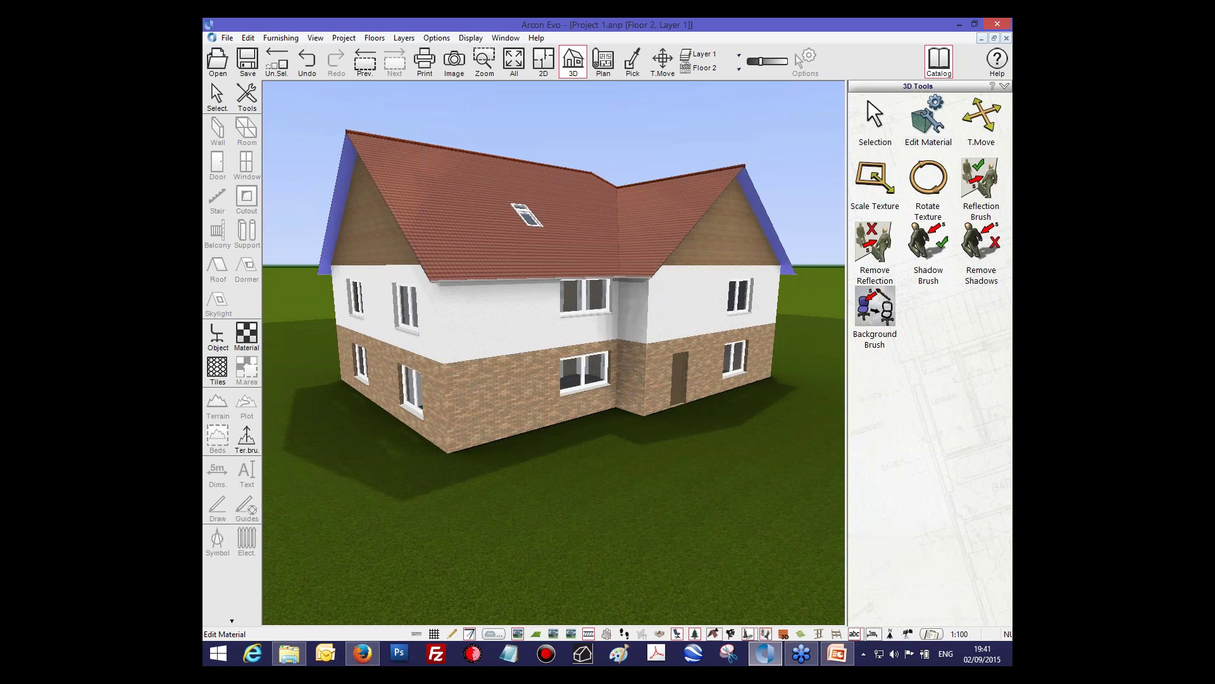
Step: Check the project's geographical position settings and close them without changes
click(344, 38)
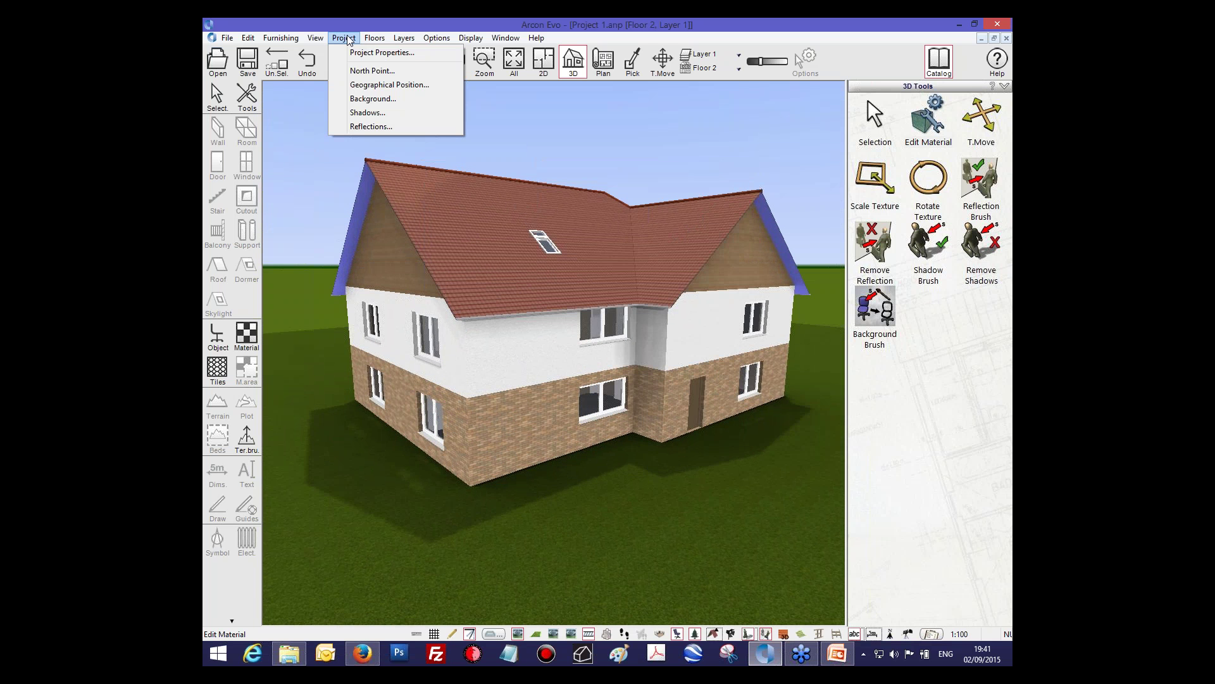
click(382, 86)
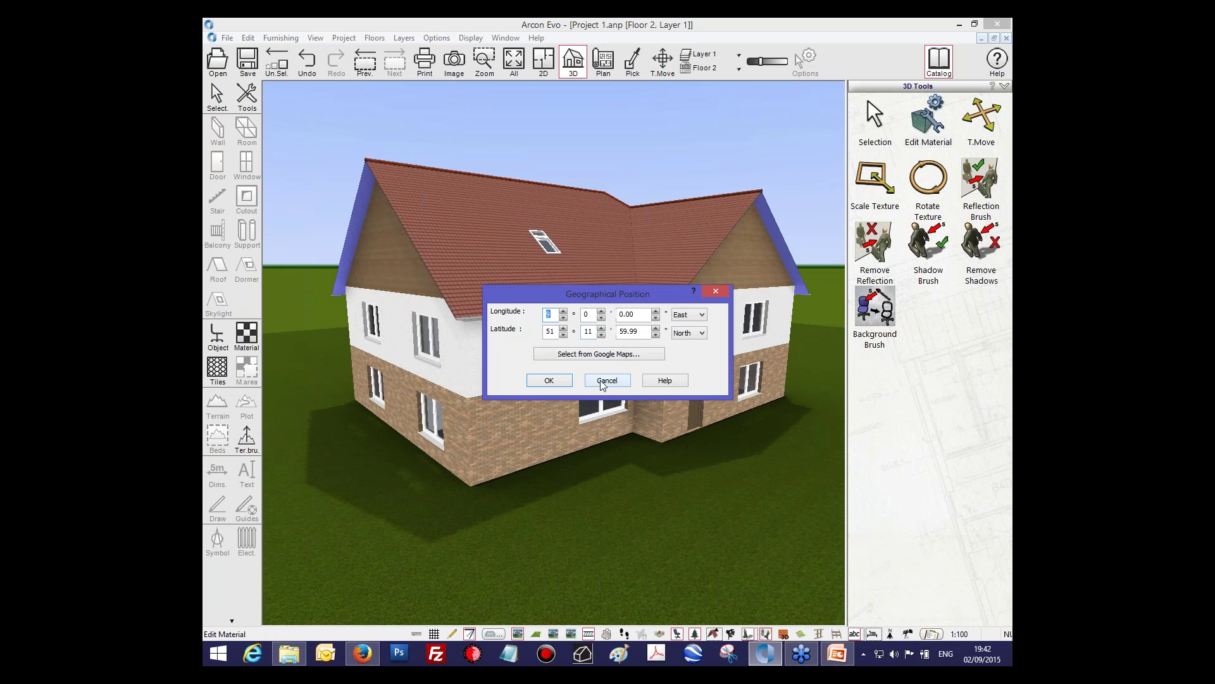
click(600, 381)
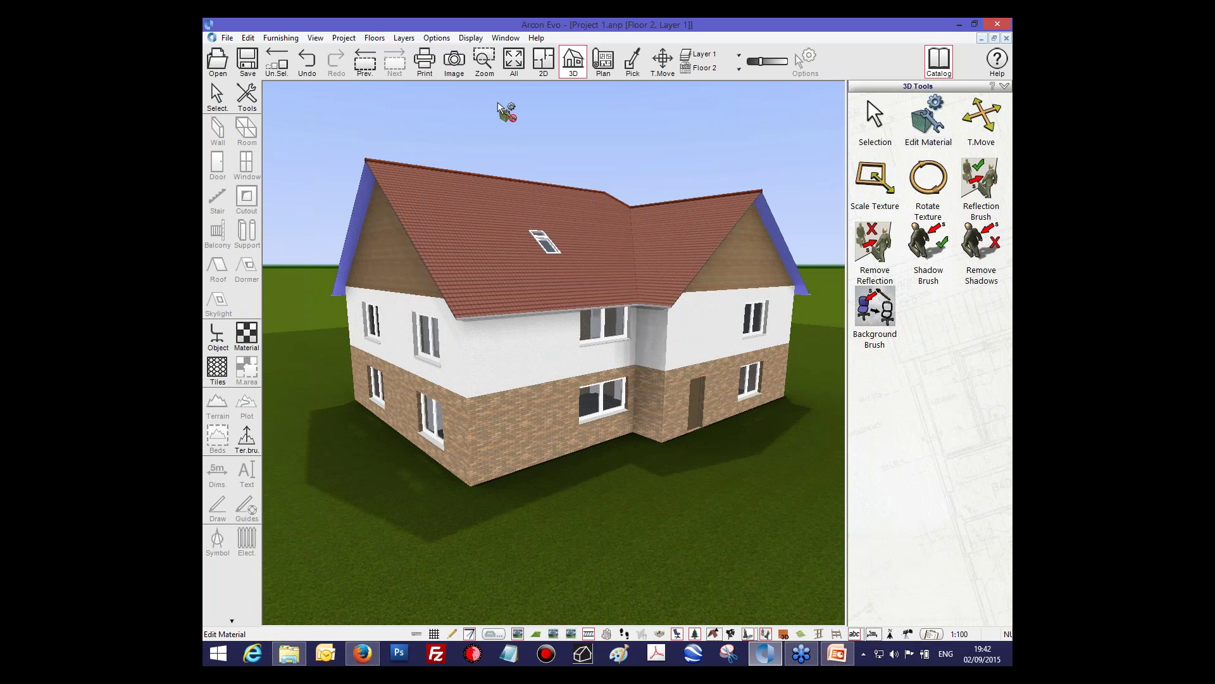
click(345, 38)
click(352, 40)
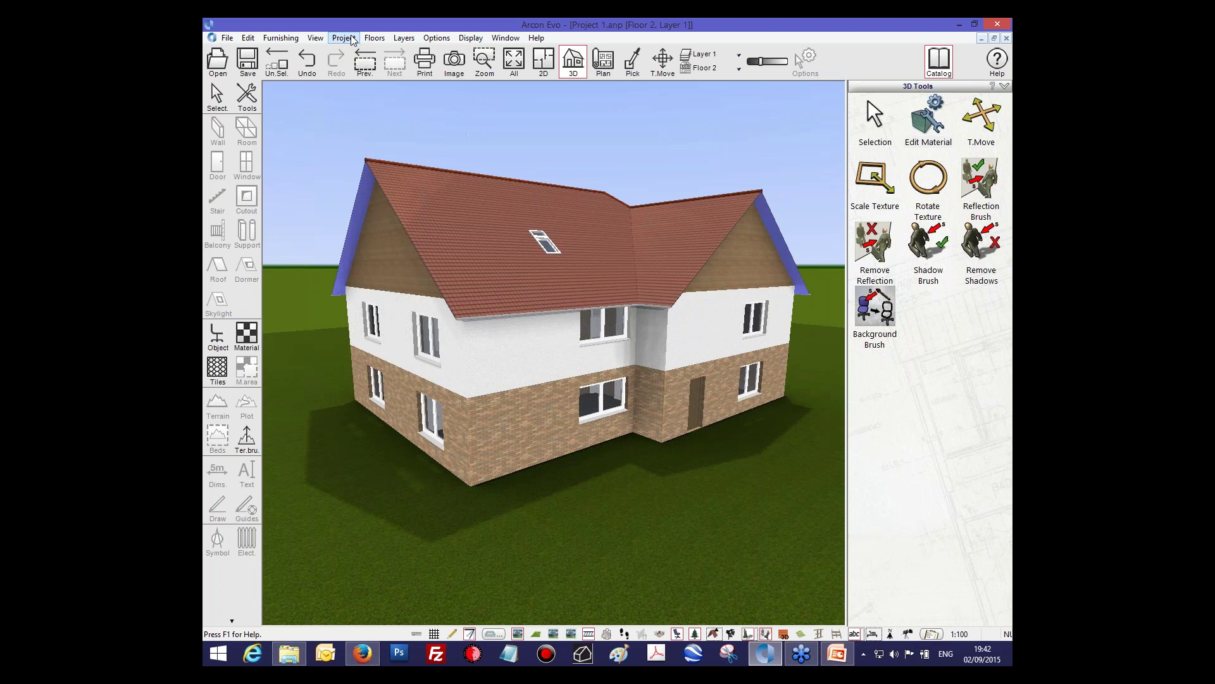
click(353, 40)
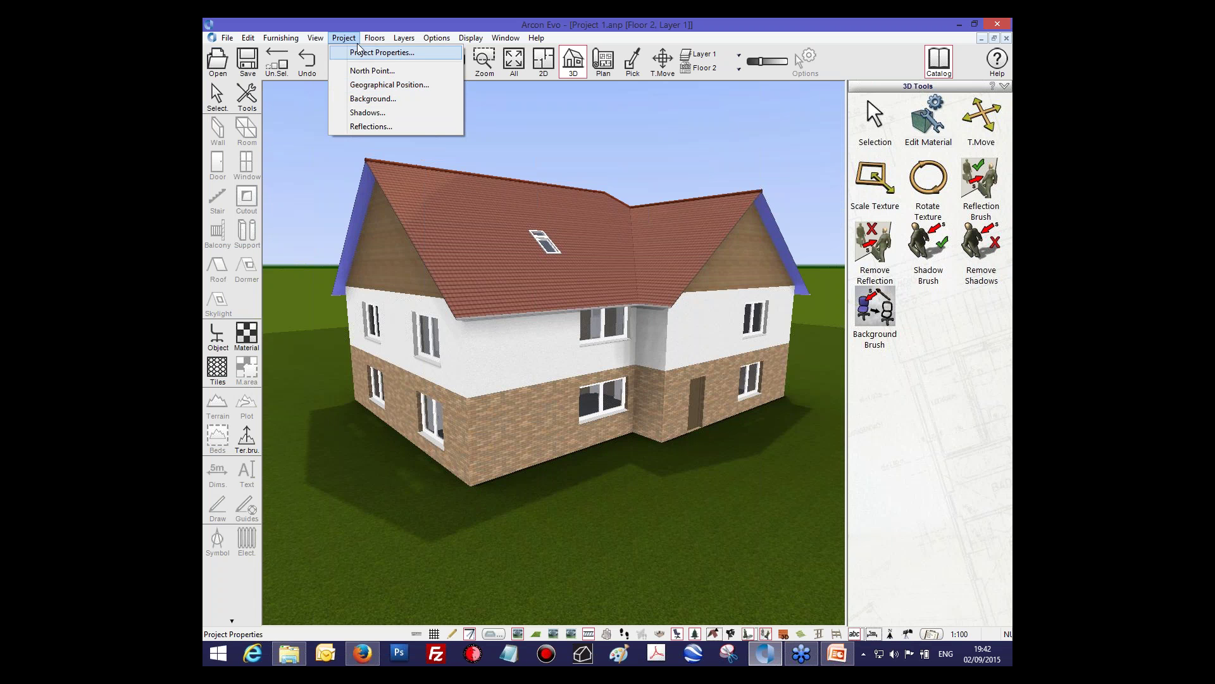
mouse_move(528, 39)
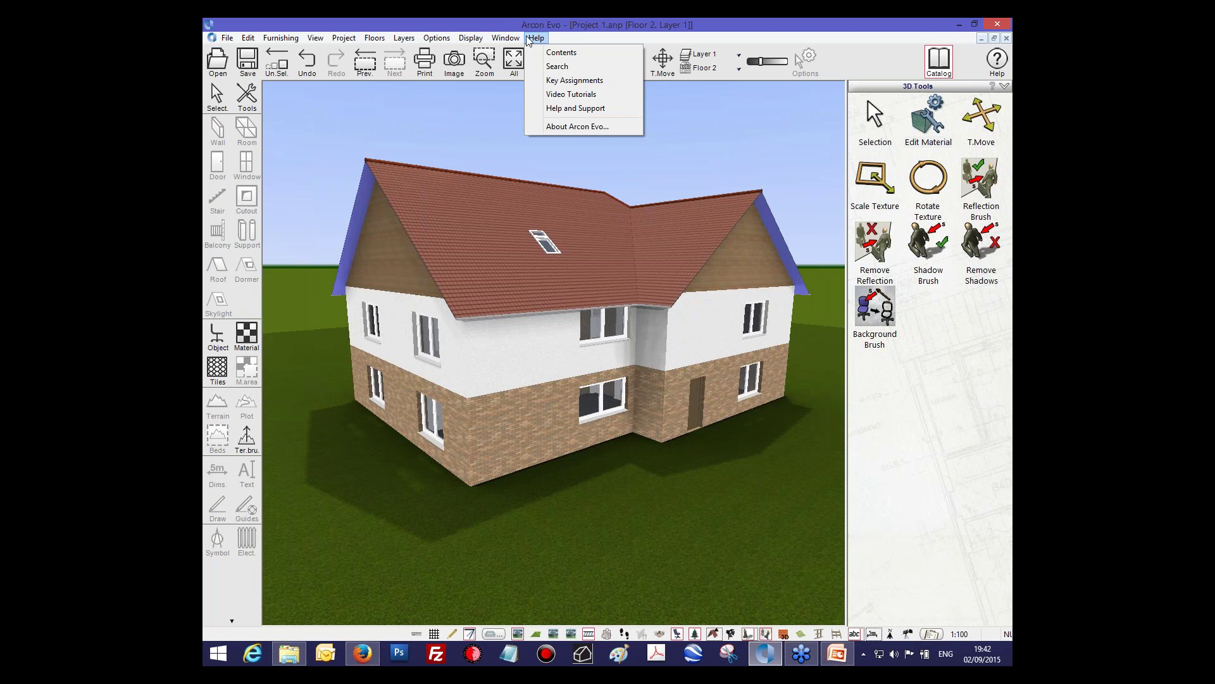
mouse_move(342, 41)
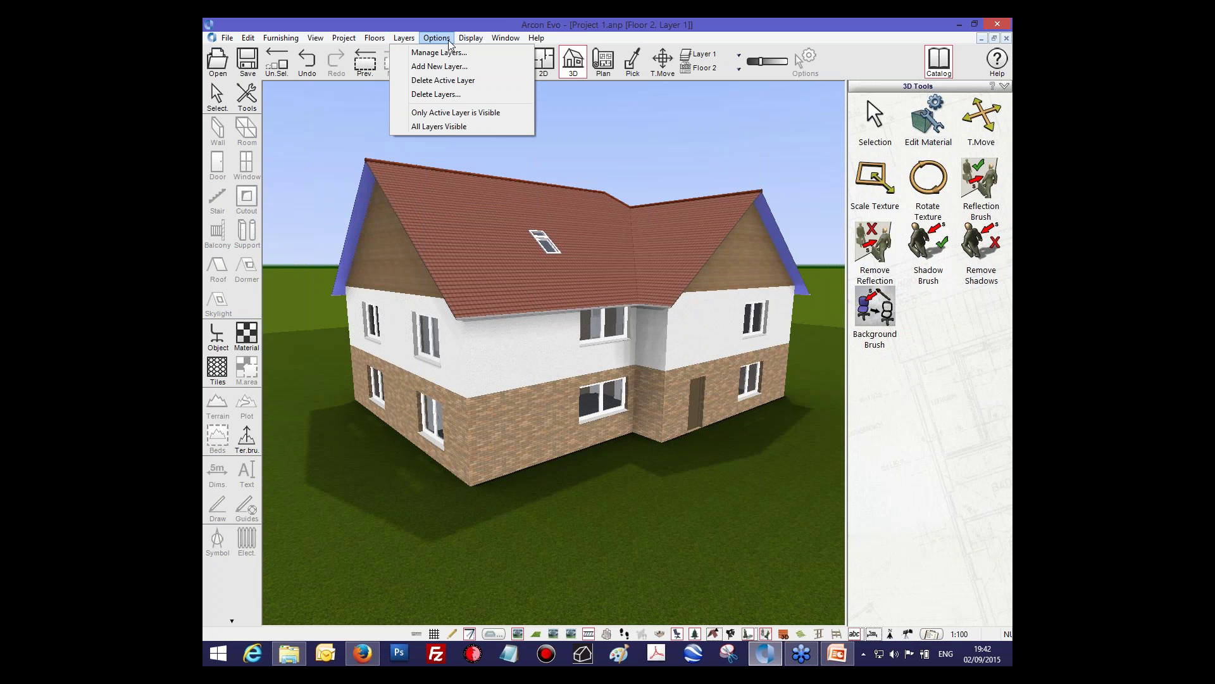
mouse_move(437, 39)
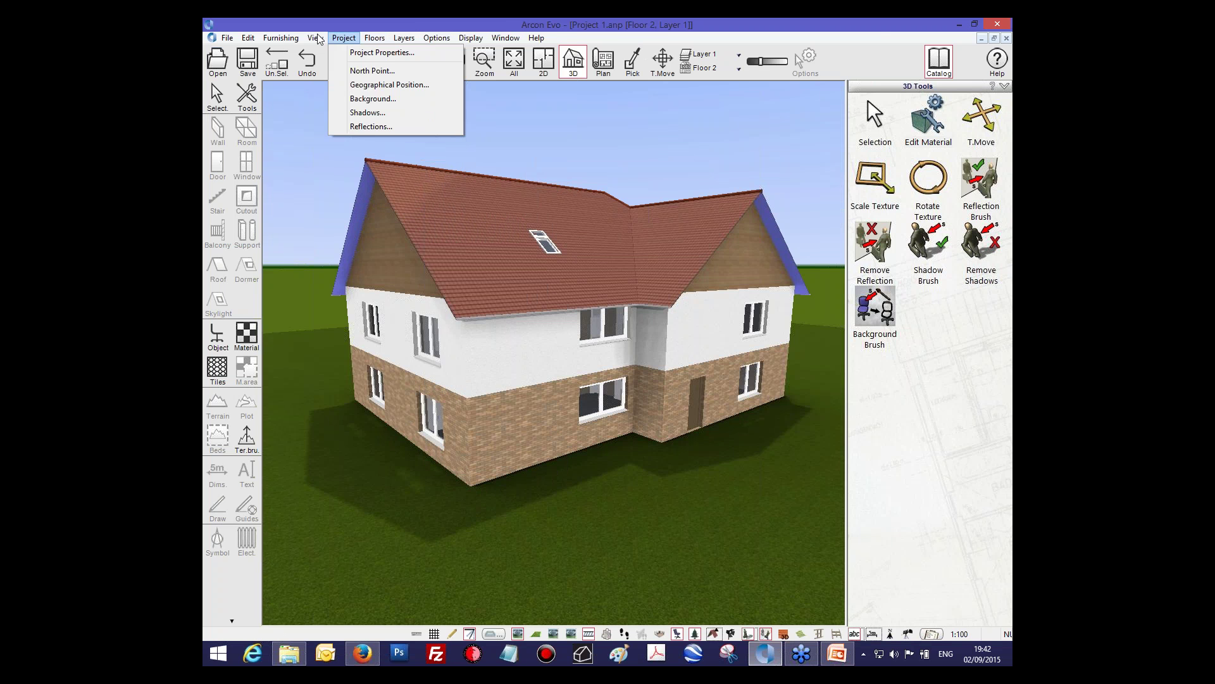
Step: Preview the 3D house in the Shaded with Edges and Textures and the Colour Wireframe display qualities
mouse_move(391, 439)
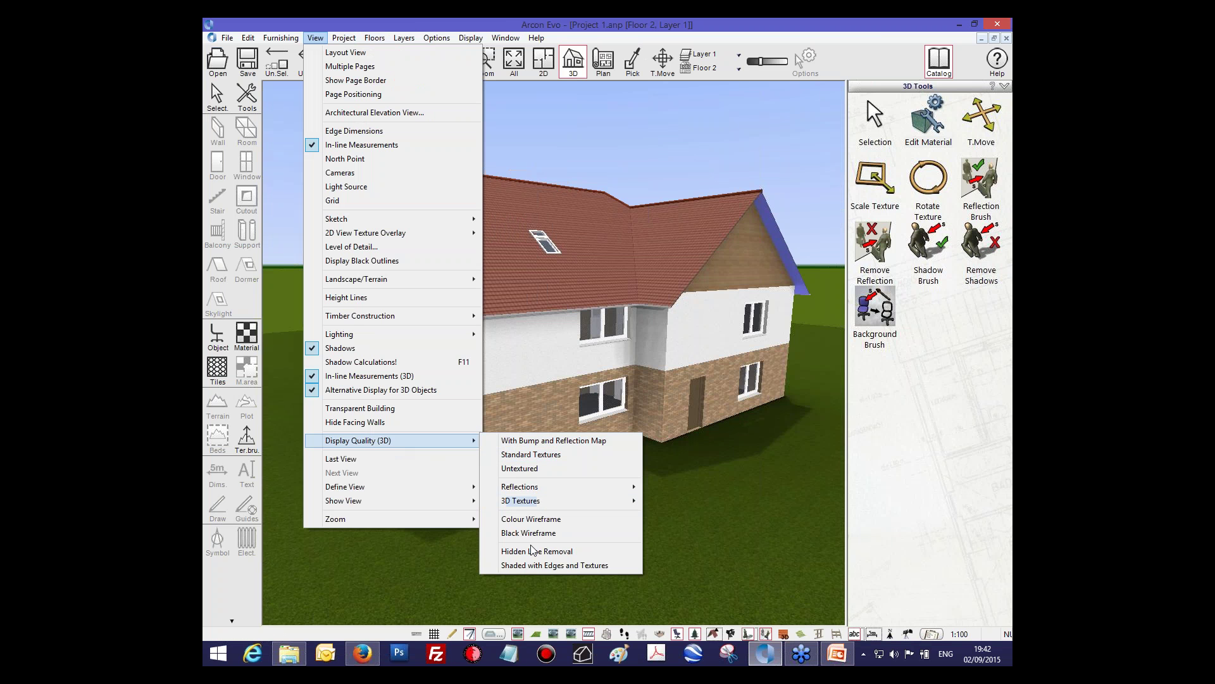
click(529, 565)
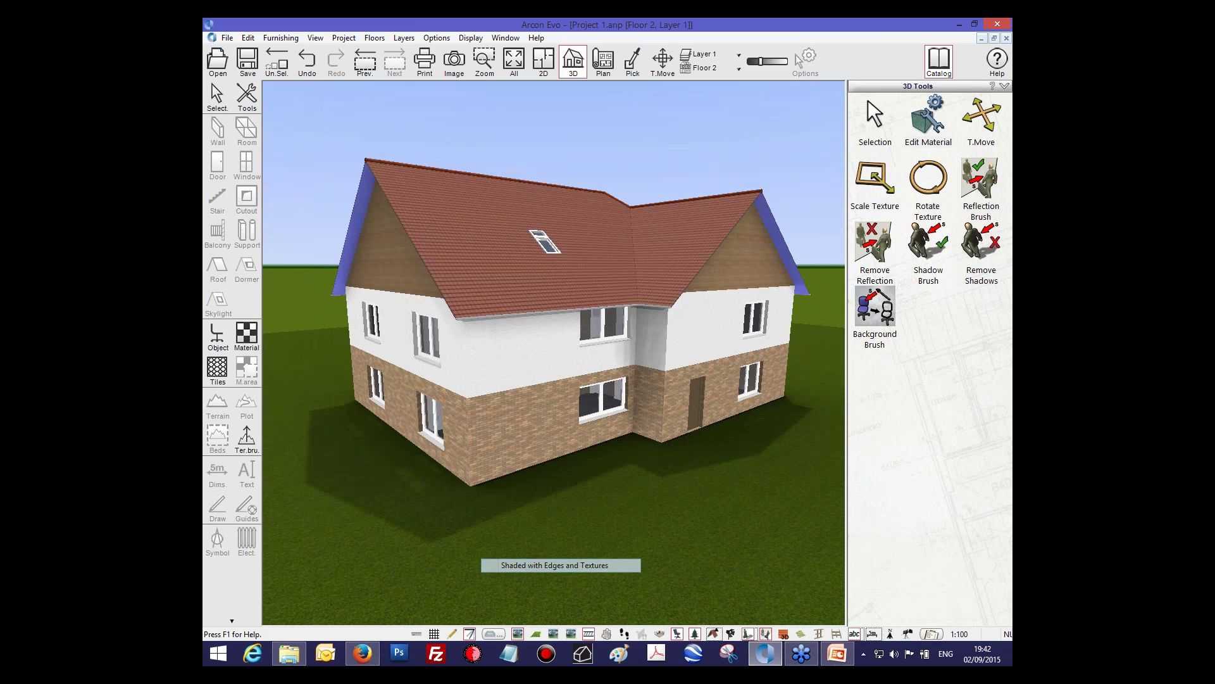
drag(591, 405, 544, 411)
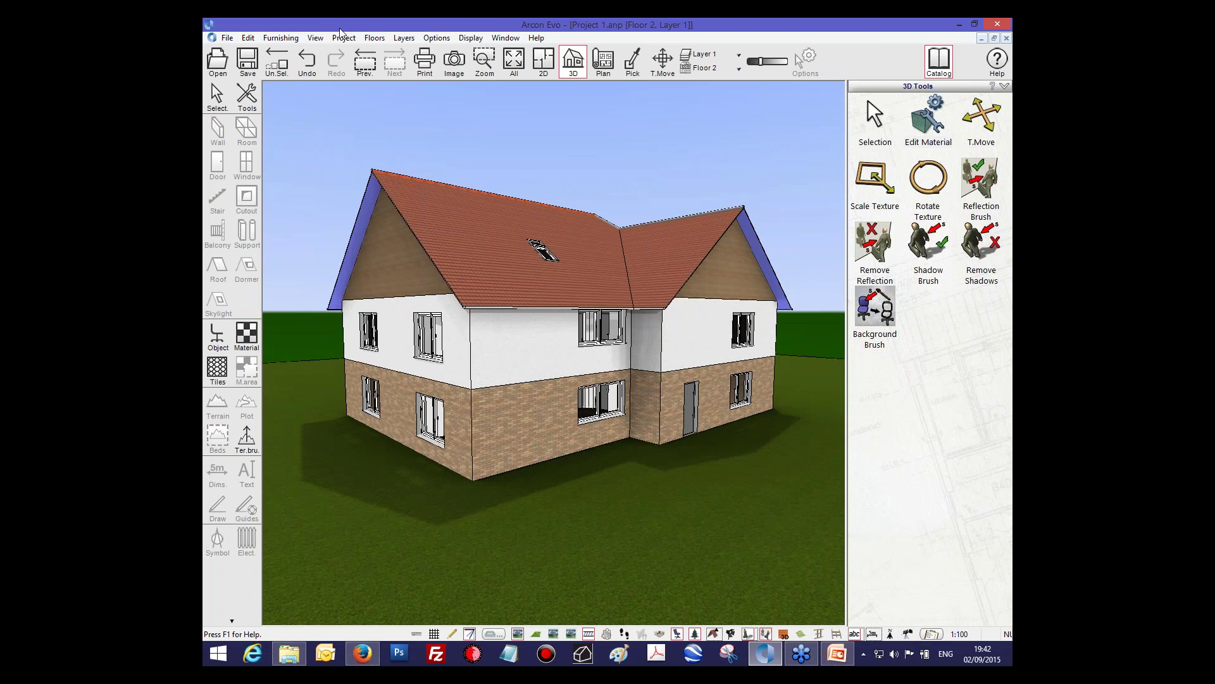
click(315, 38)
mouse_move(366, 439)
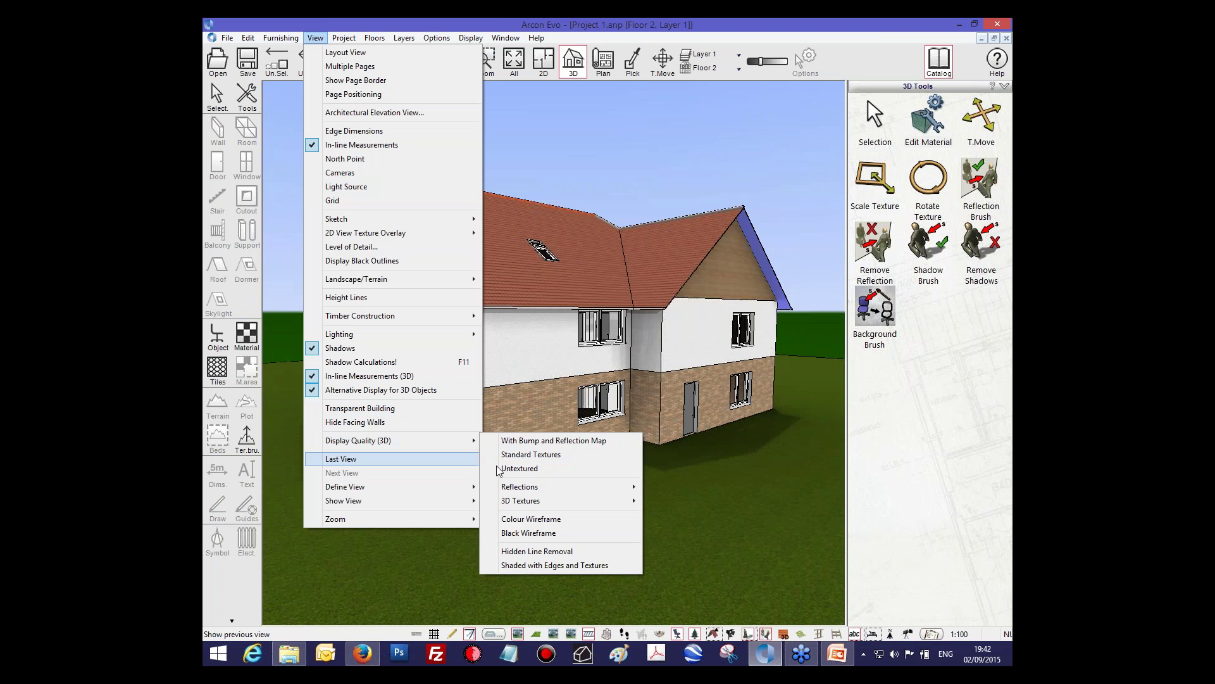
click(525, 519)
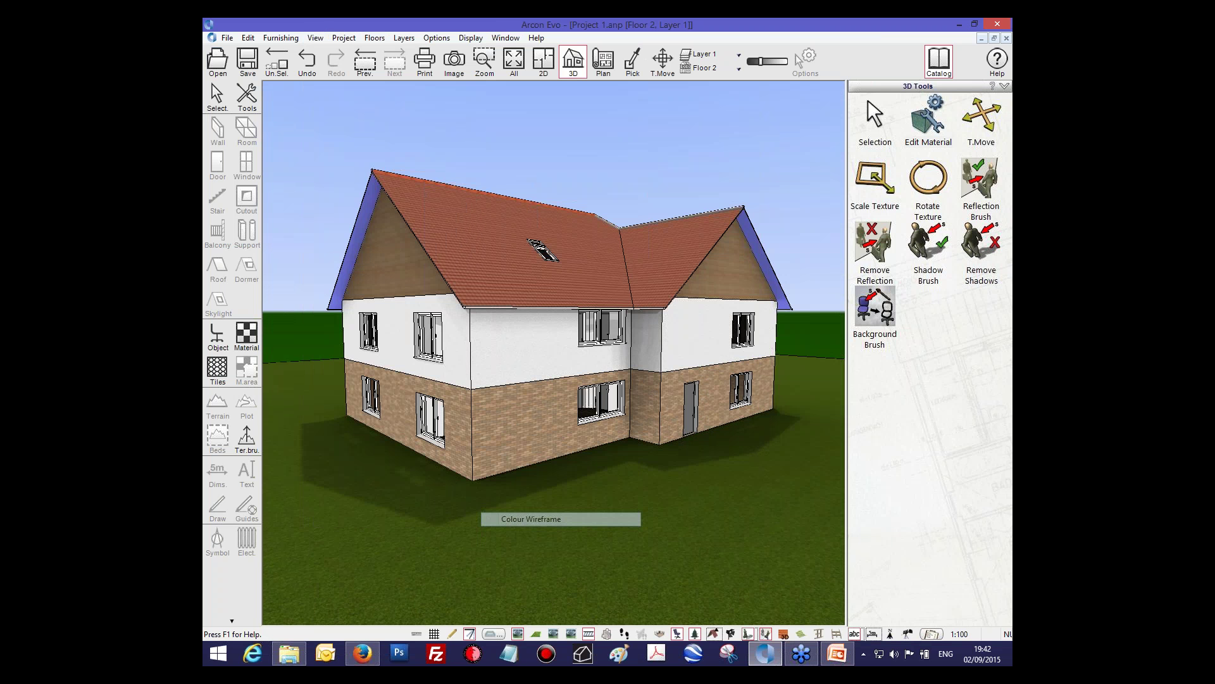
Step: Set the 3D display quality to With Bump and Reflection Map and view the house from the front corner
click(315, 38)
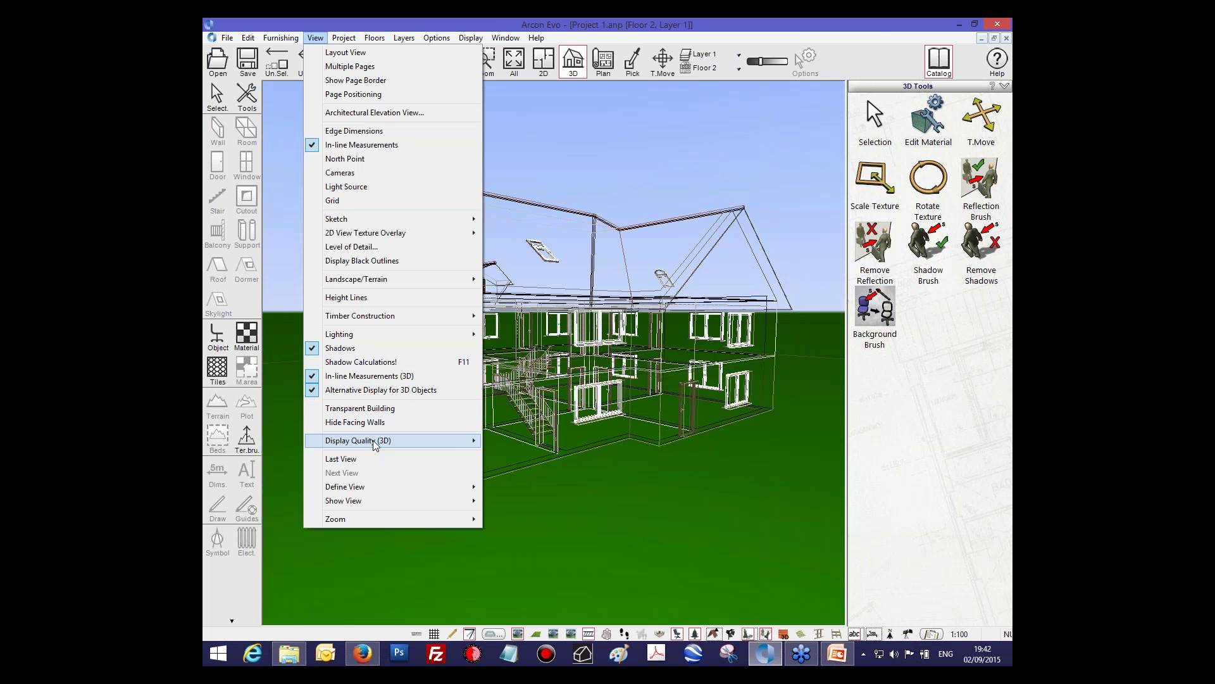
mouse_move(373, 444)
click(514, 443)
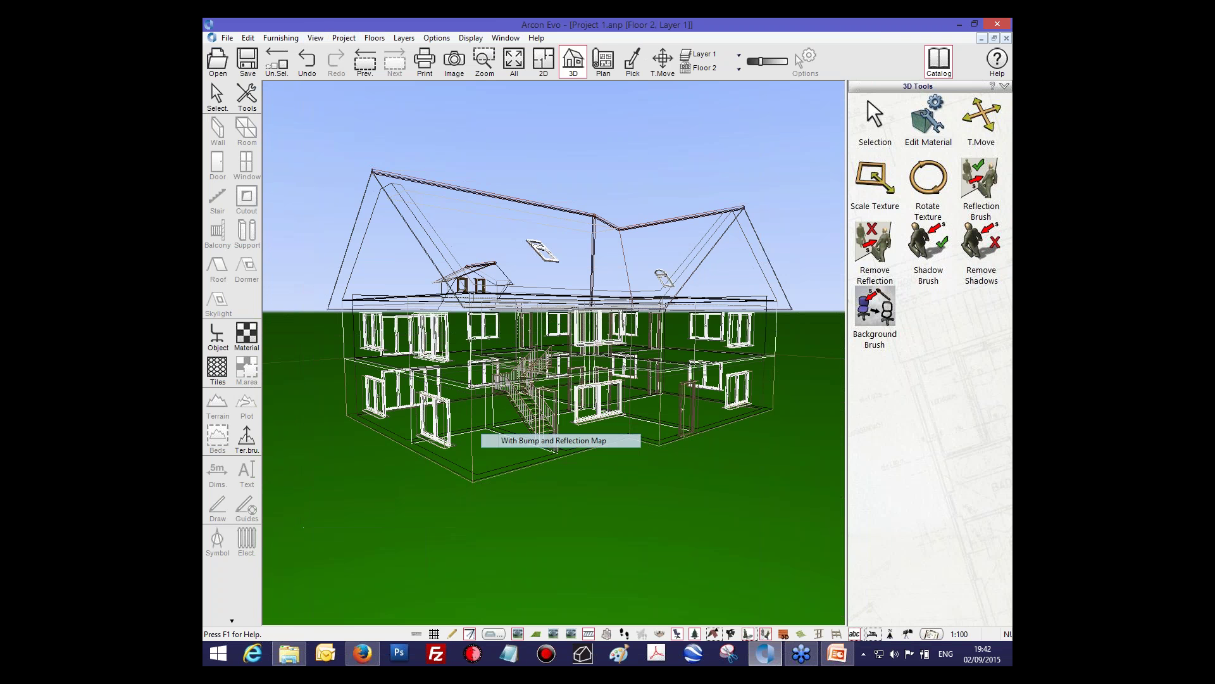
drag(579, 422, 572, 422)
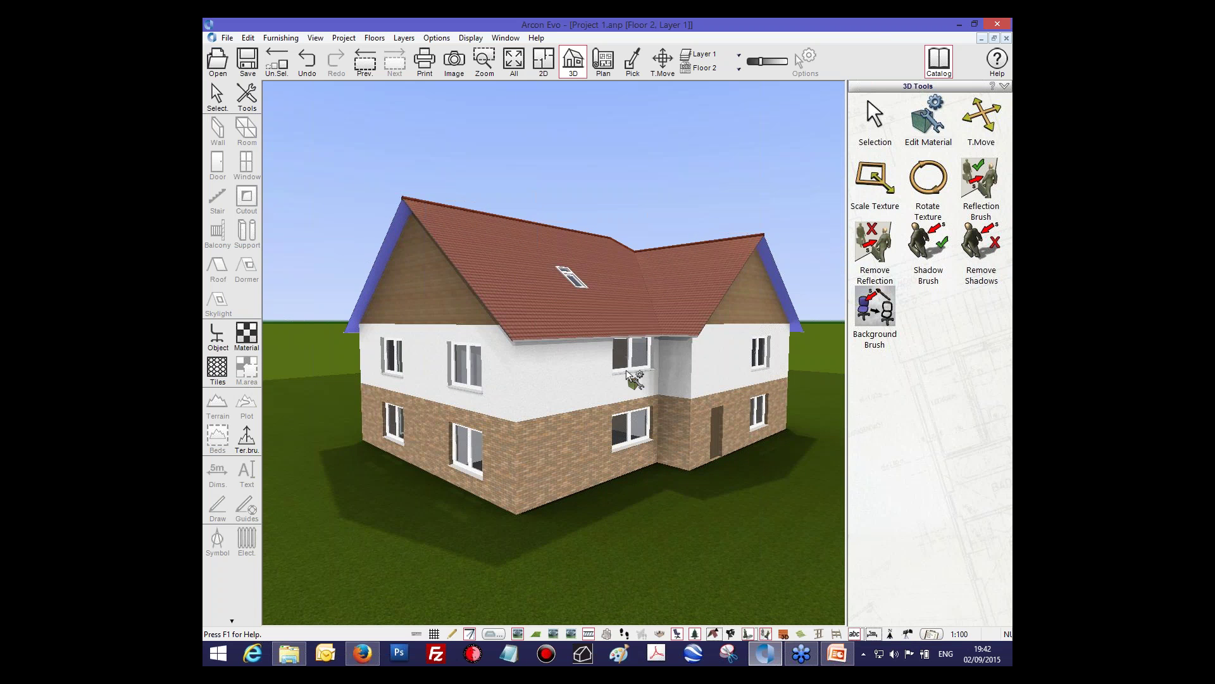
scroll(627, 373, down, 3)
drag(610, 364, 609, 345)
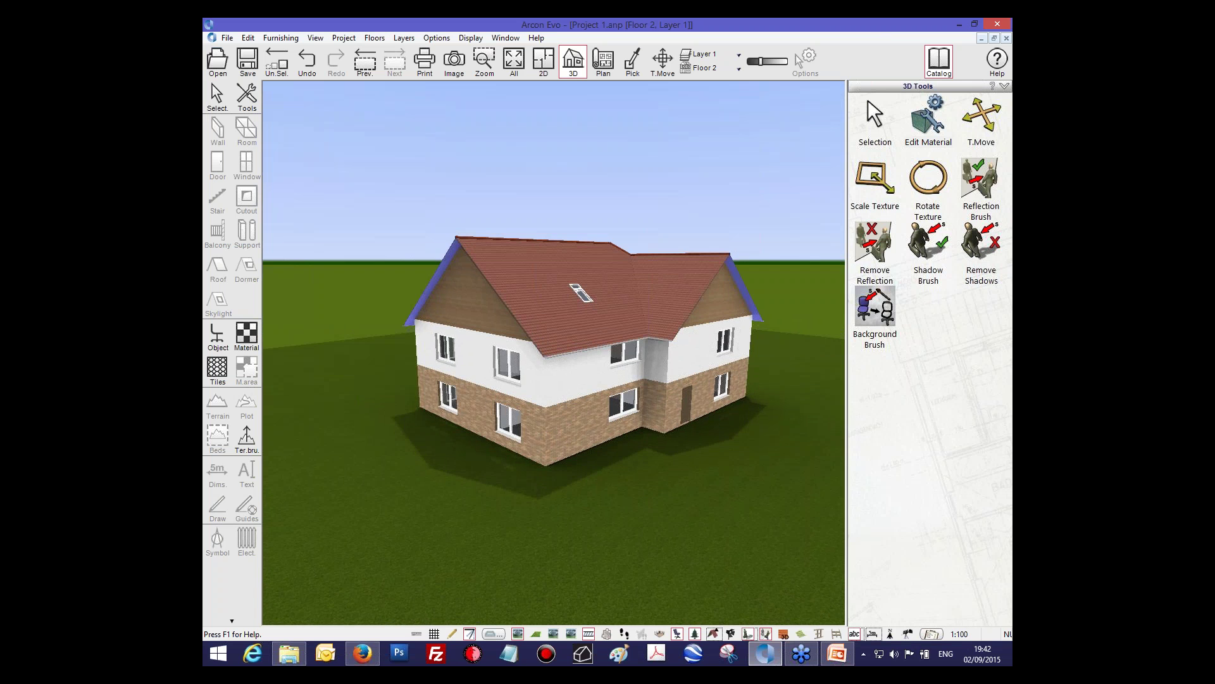
Step: Switch to the 2D plan and show the available terrain shapes and the path, plot, area and pond landscaping tools
click(543, 66)
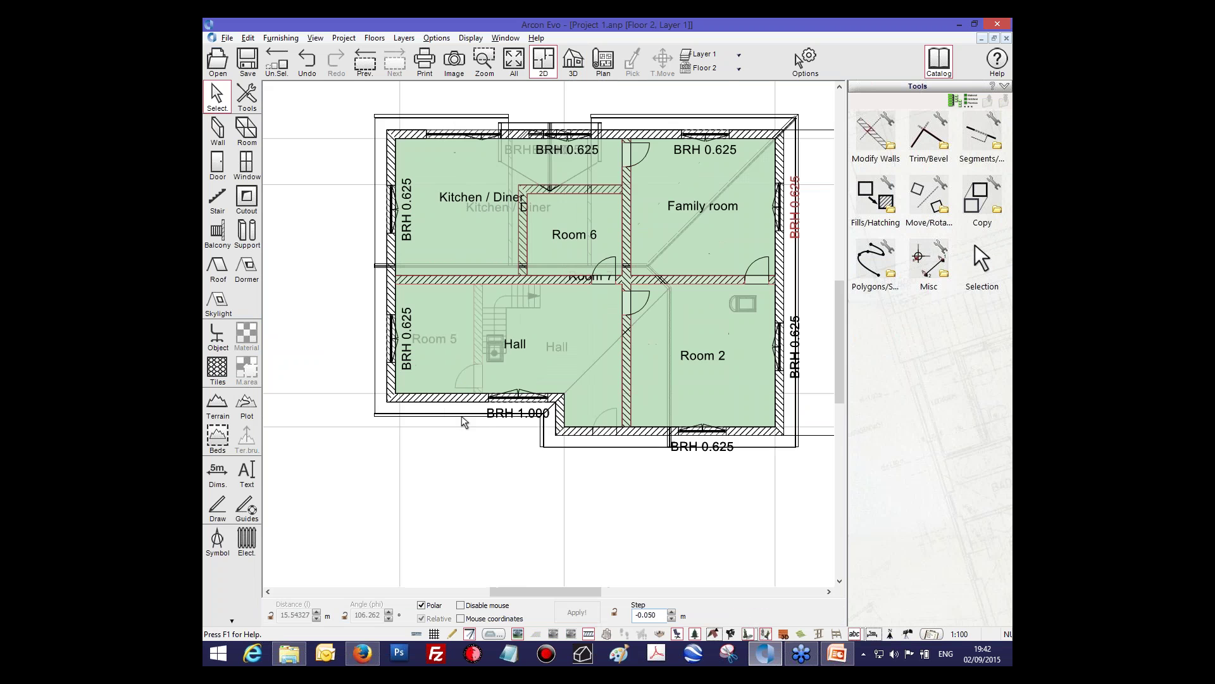
click(217, 405)
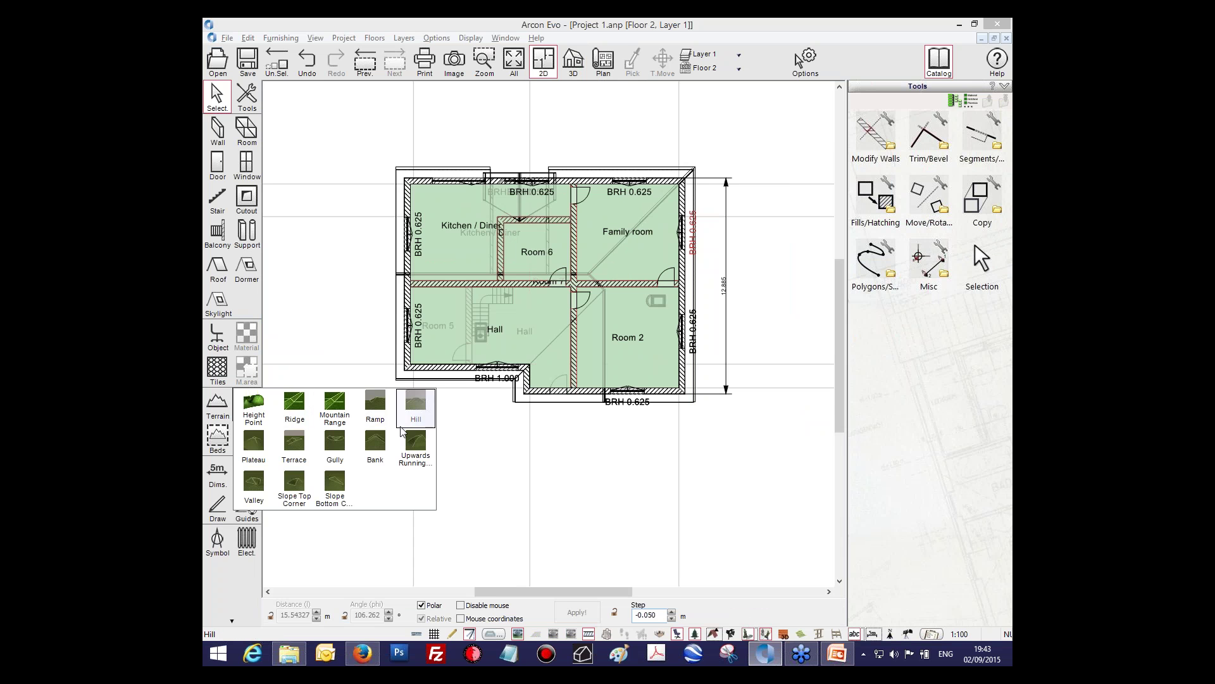
click(247, 405)
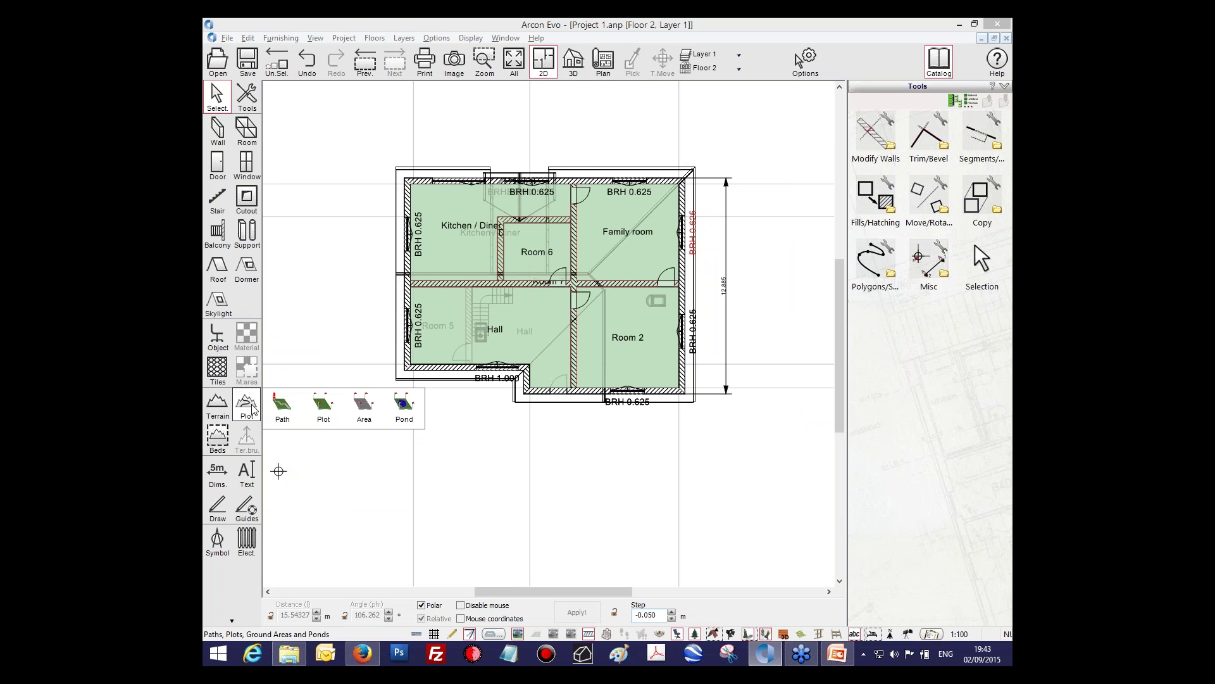
click(251, 408)
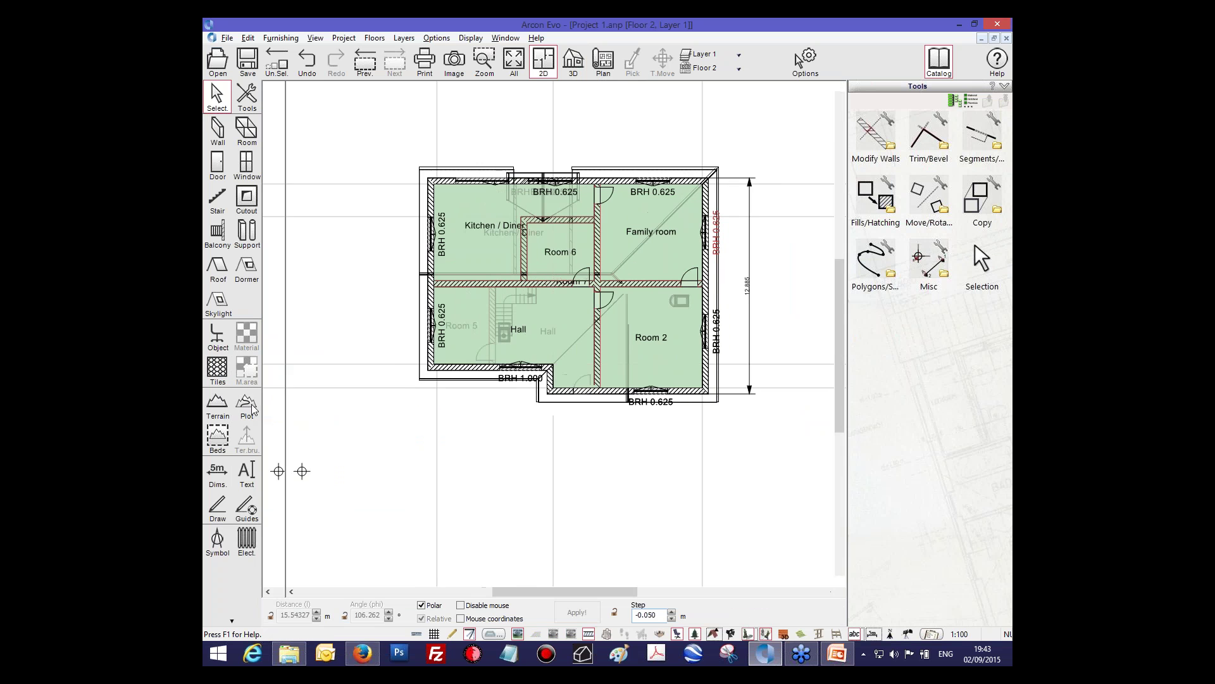
click(250, 407)
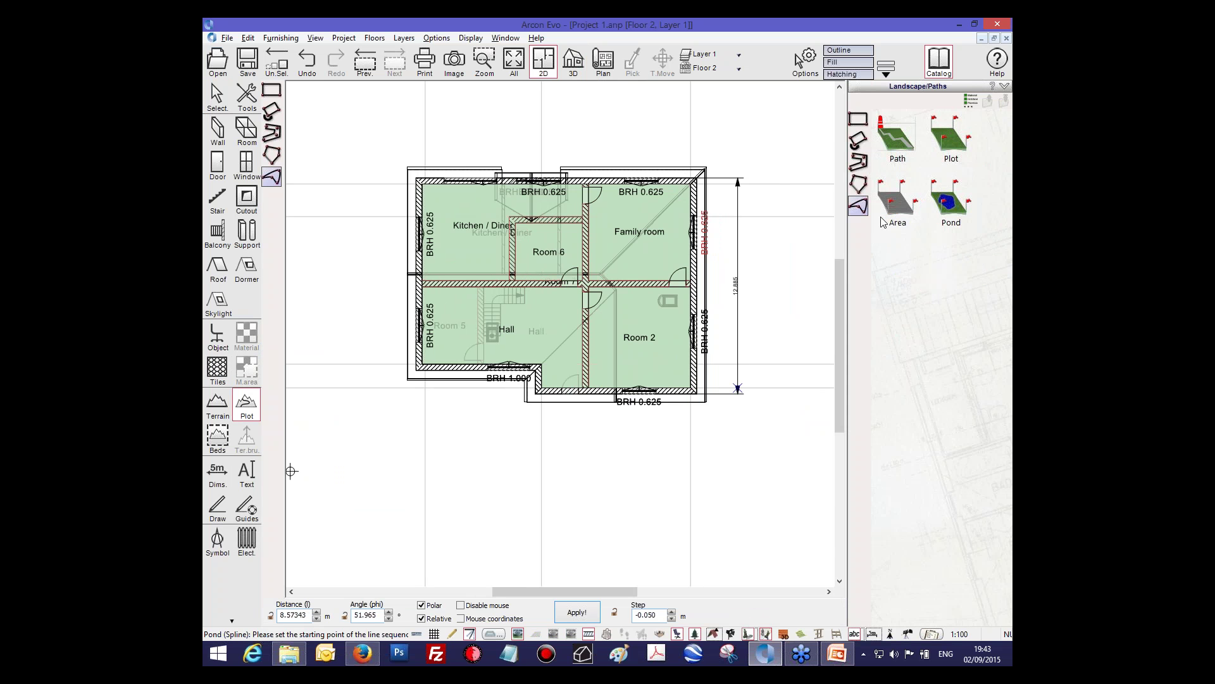
Step: Use the 3D terrain brush to paint grey paving along the front of the house and a patch of grass paving before it
click(573, 61)
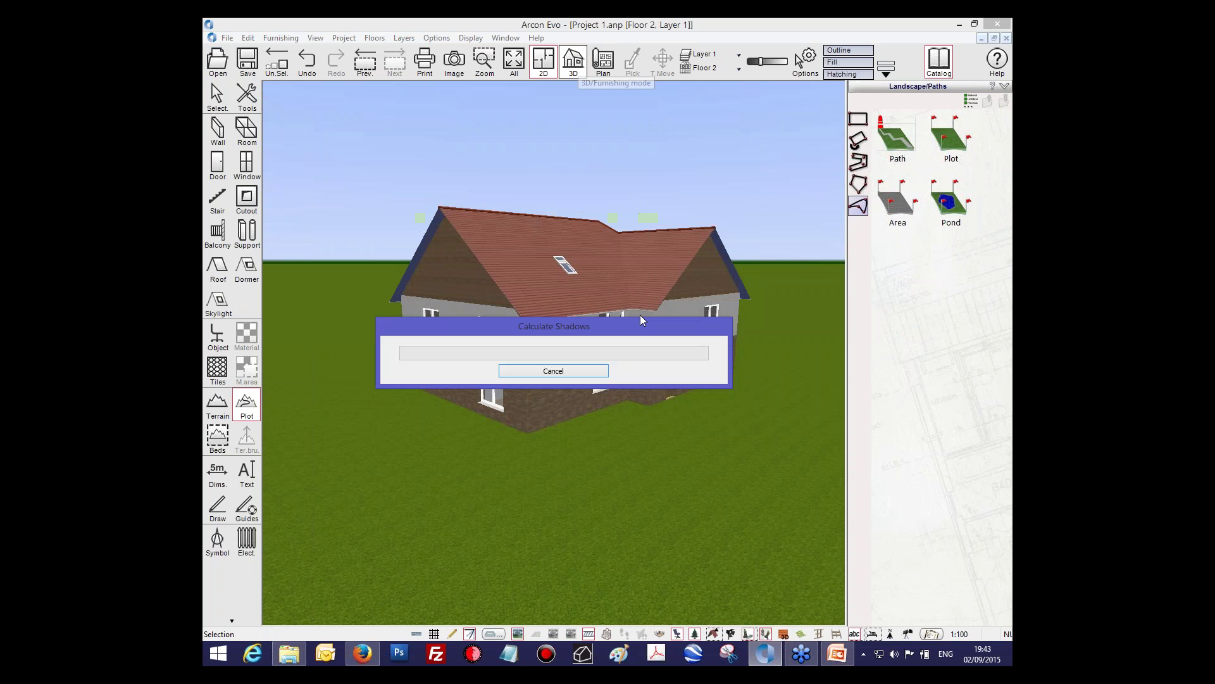
drag(634, 371, 657, 349)
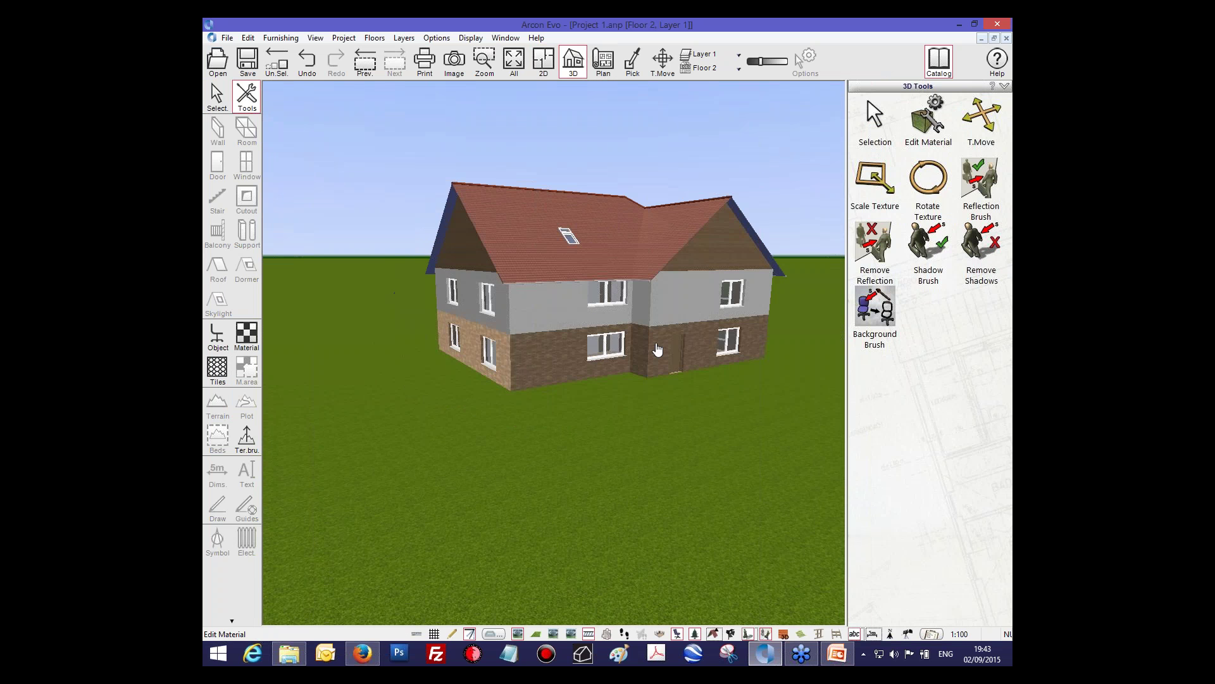
click(247, 441)
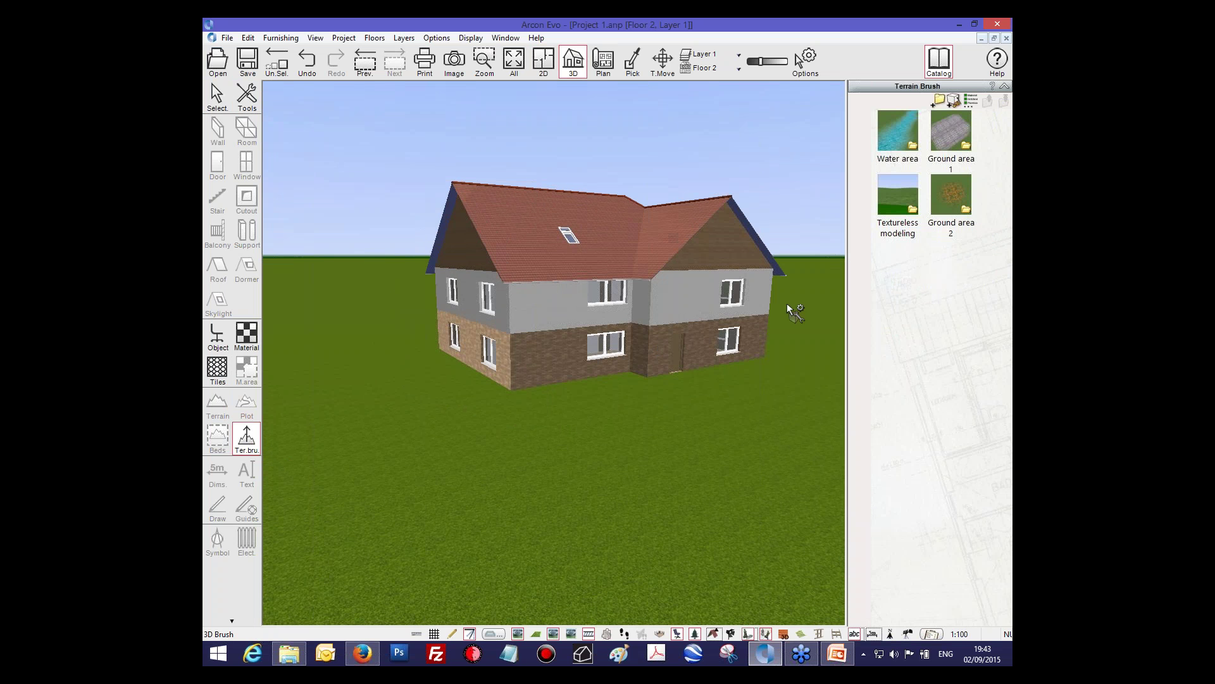
double_click(951, 131)
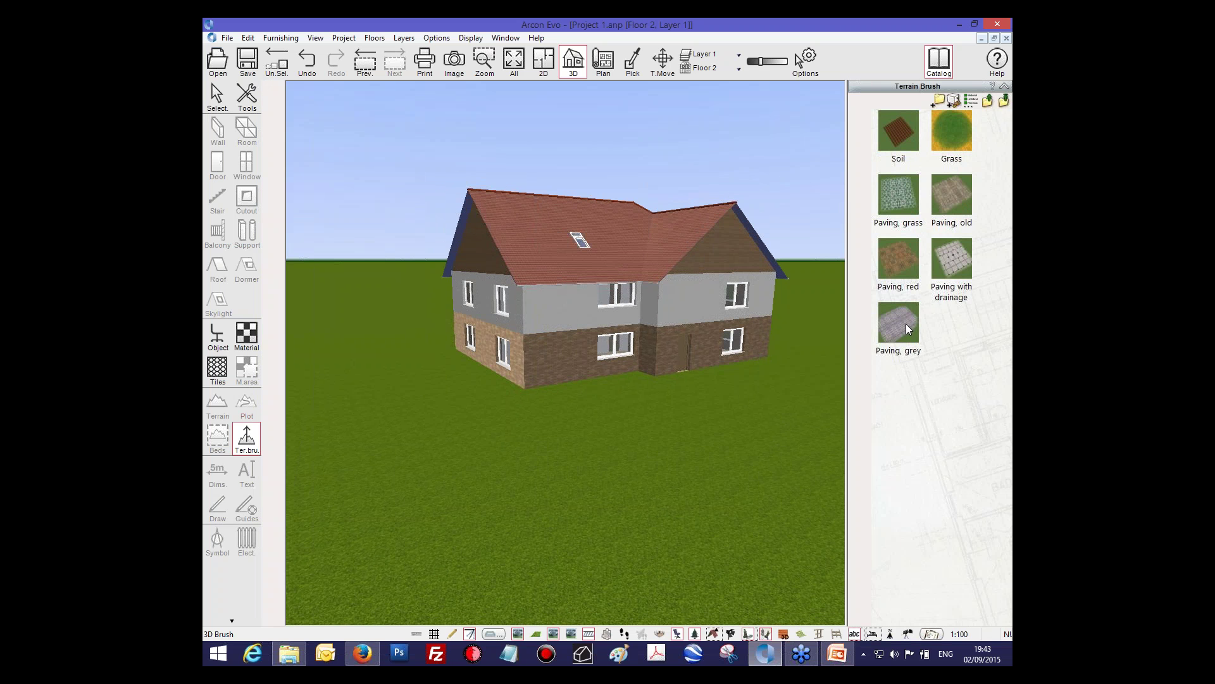
mouse_move(589, 405)
mouse_down()
mouse_move(557, 411)
mouse_move(613, 390)
mouse_move(499, 389)
mouse_up()
drag(591, 385, 641, 381)
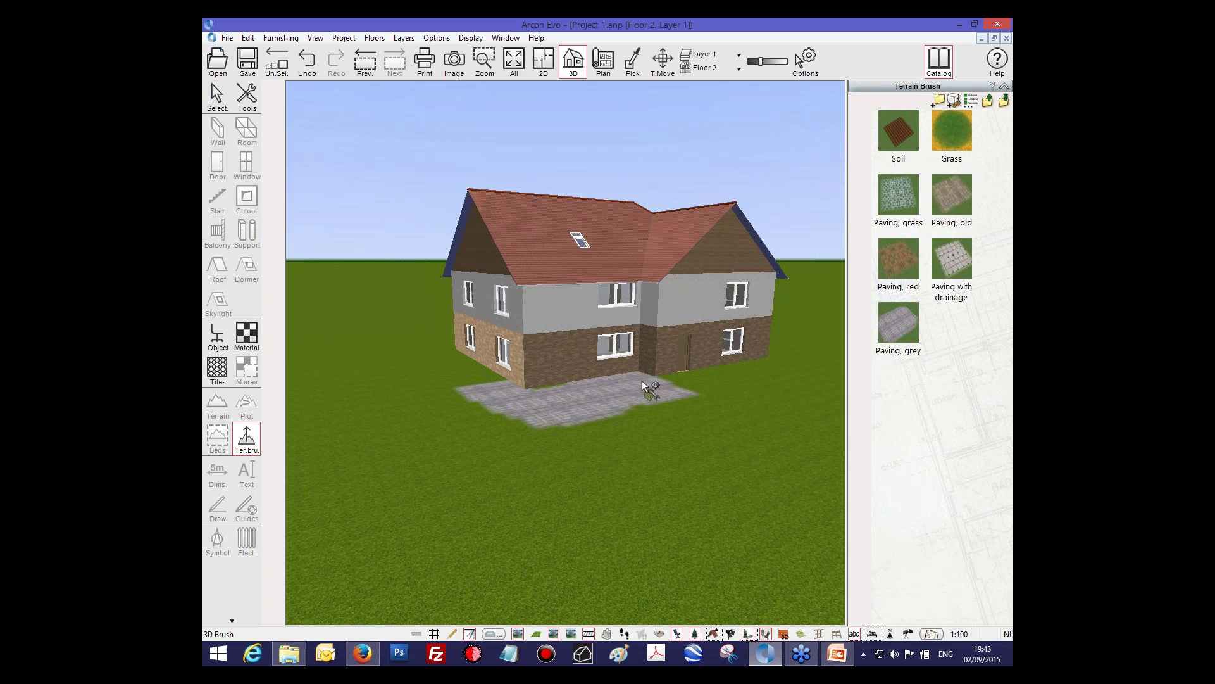
drag(748, 377, 732, 372)
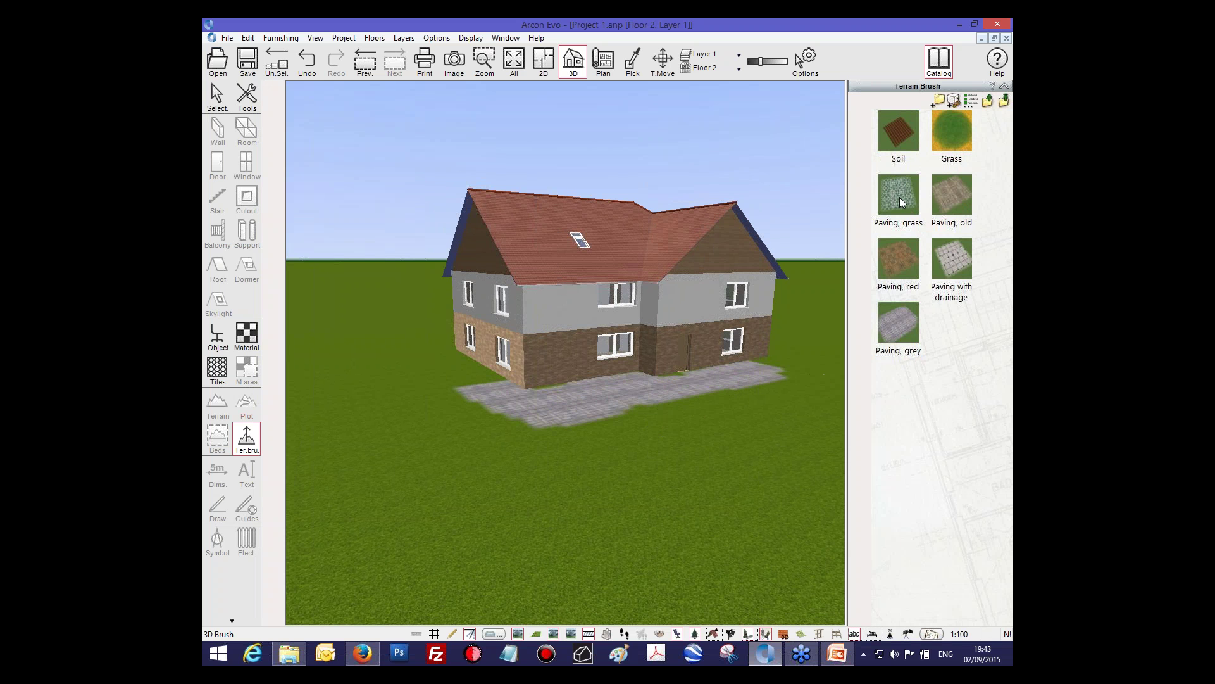
drag(661, 412, 578, 441)
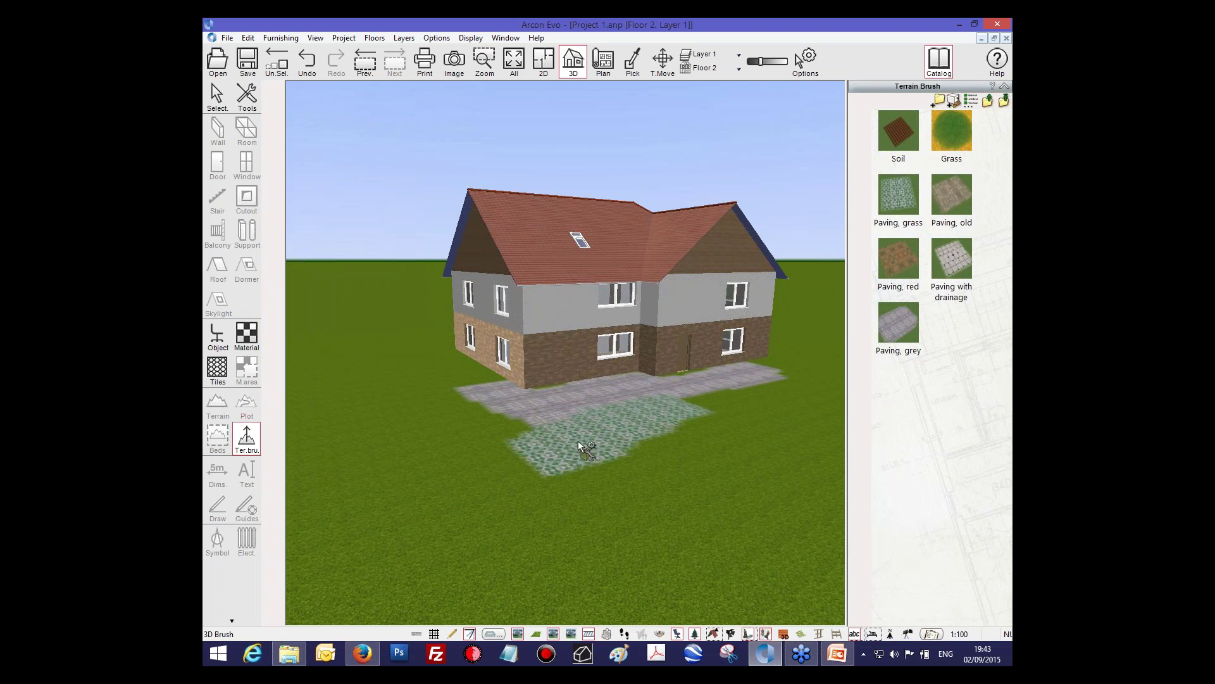
Step: Brush a sunken strip from the textureless modeling set across the paving near the house's front corner
click(988, 101)
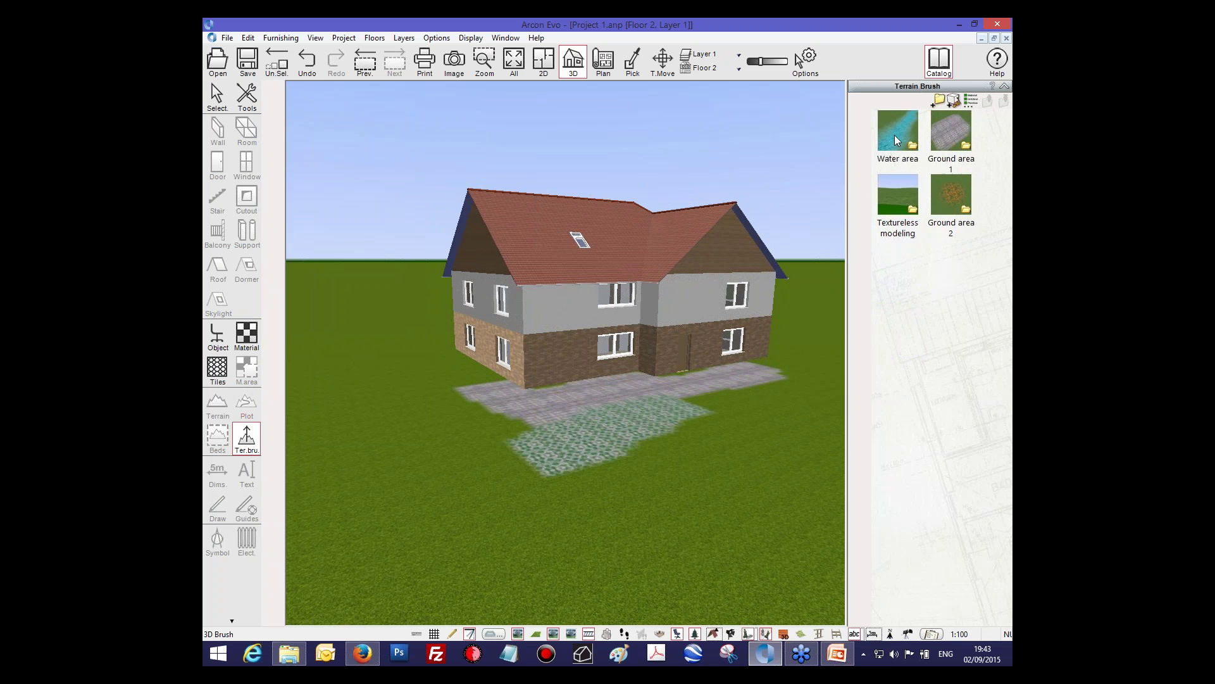
double_click(914, 212)
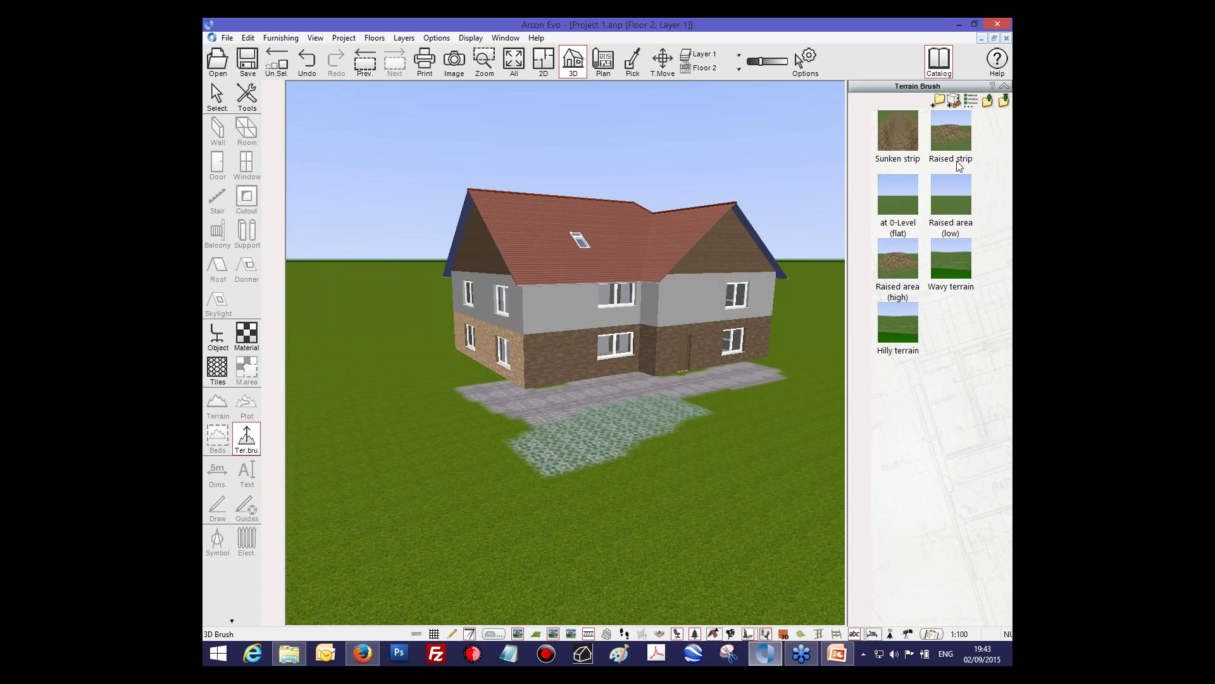
click(897, 131)
mouse_move(577, 427)
mouse_down()
mouse_move(476, 425)
mouse_move(482, 449)
mouse_up()
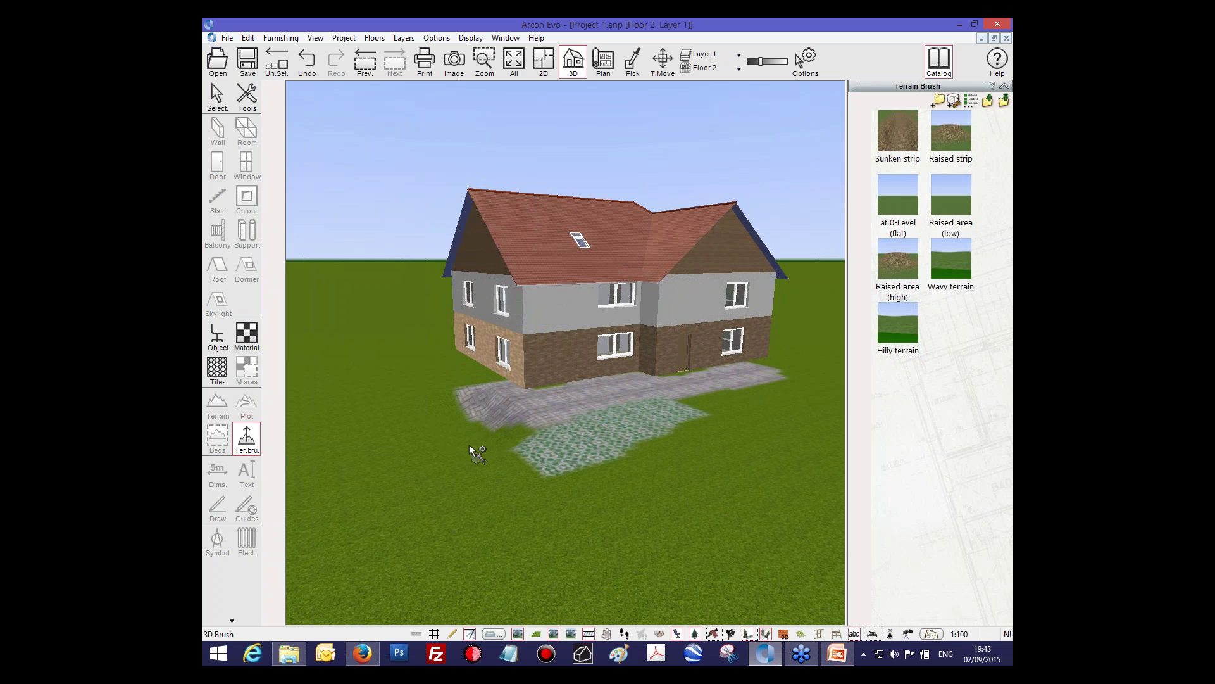
Step: Brush raised strips into the terrain by the grass paving and beside the opposite front corner of the house
click(957, 131)
drag(633, 469, 636, 436)
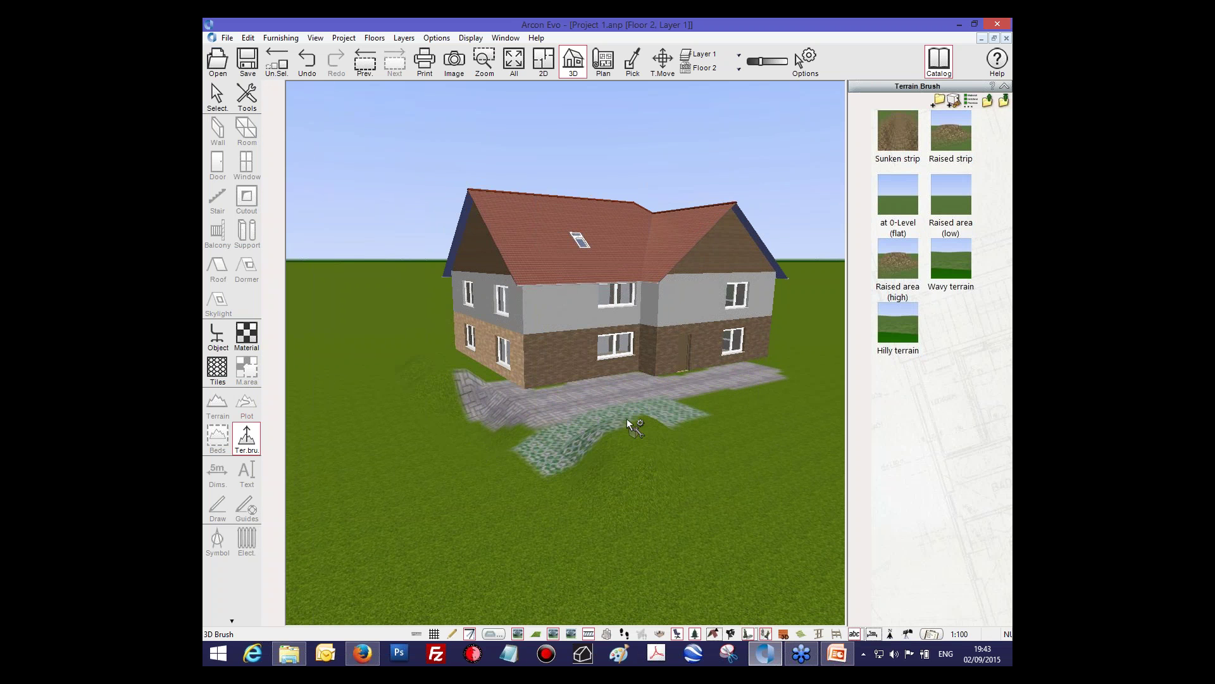
mouse_move(627, 417)
middle_down()
mouse_move(744, 420)
mouse_move(705, 418)
middle_up()
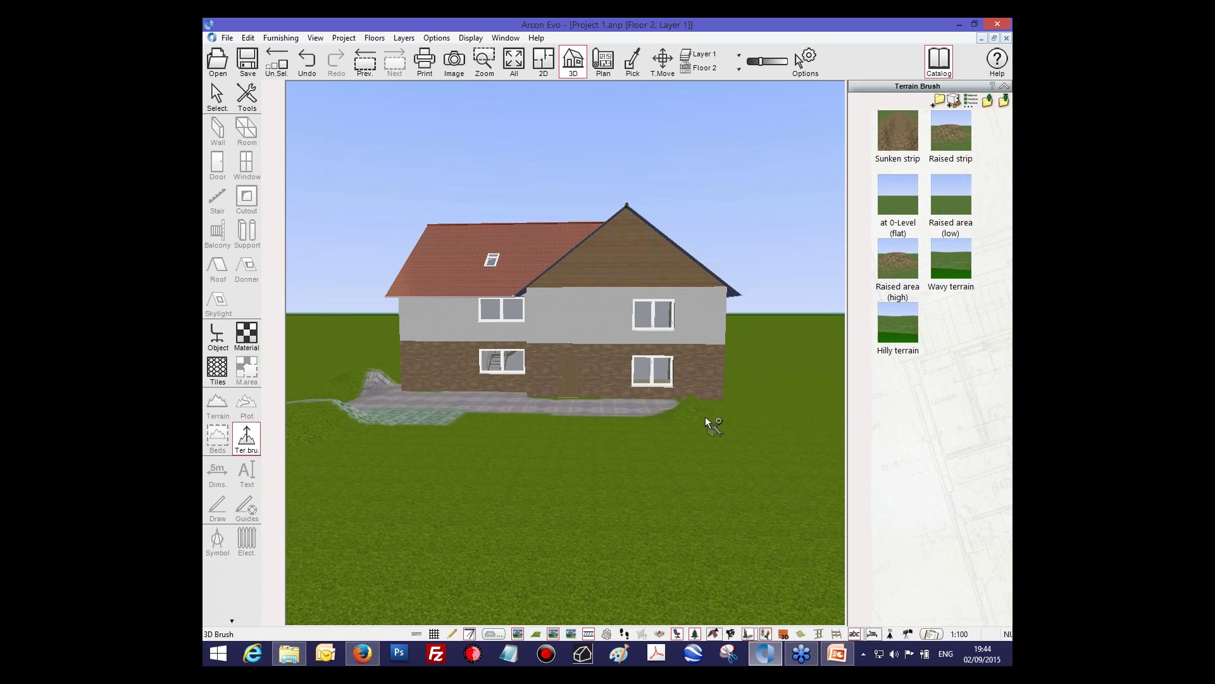
click(705, 418)
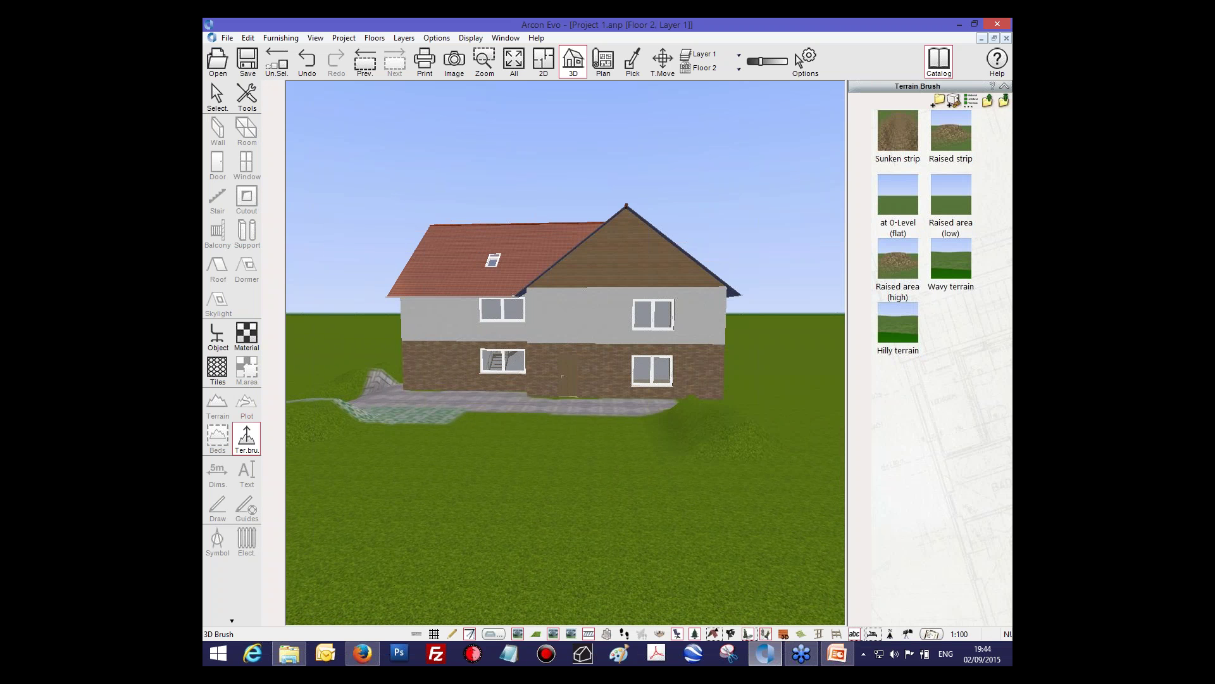
middle_drag(705, 418, 671, 248)
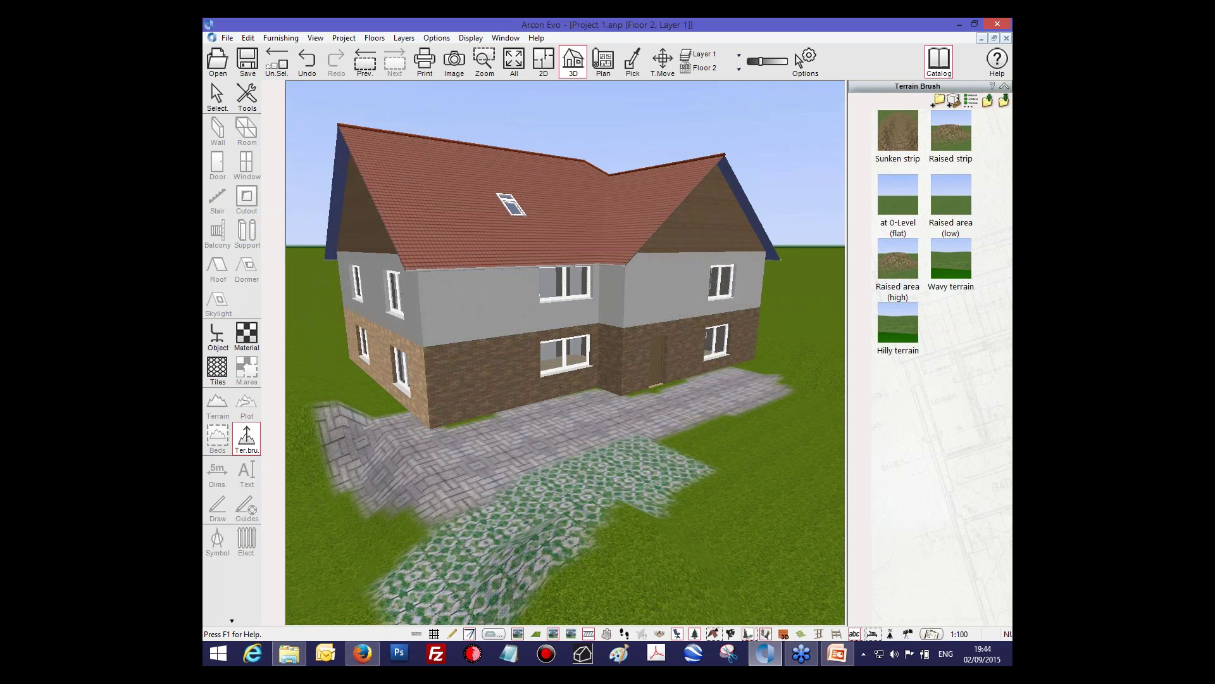
scroll(565, 353, down, 5)
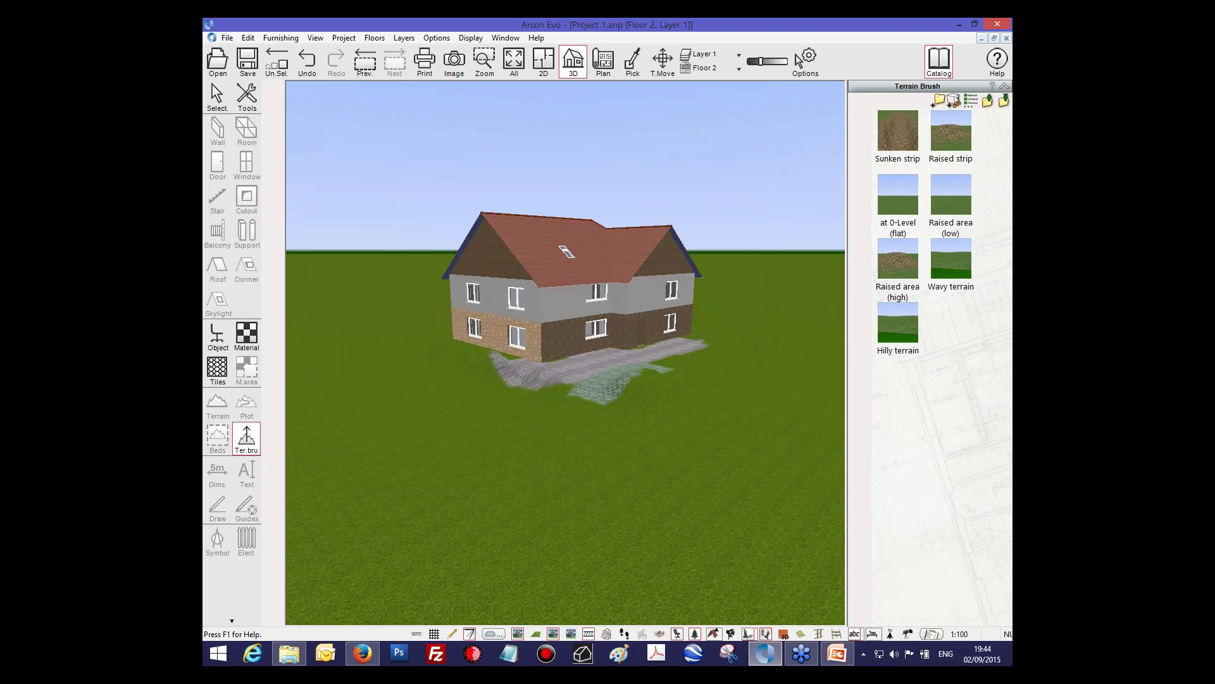
middle_drag(633, 183, 580, 127)
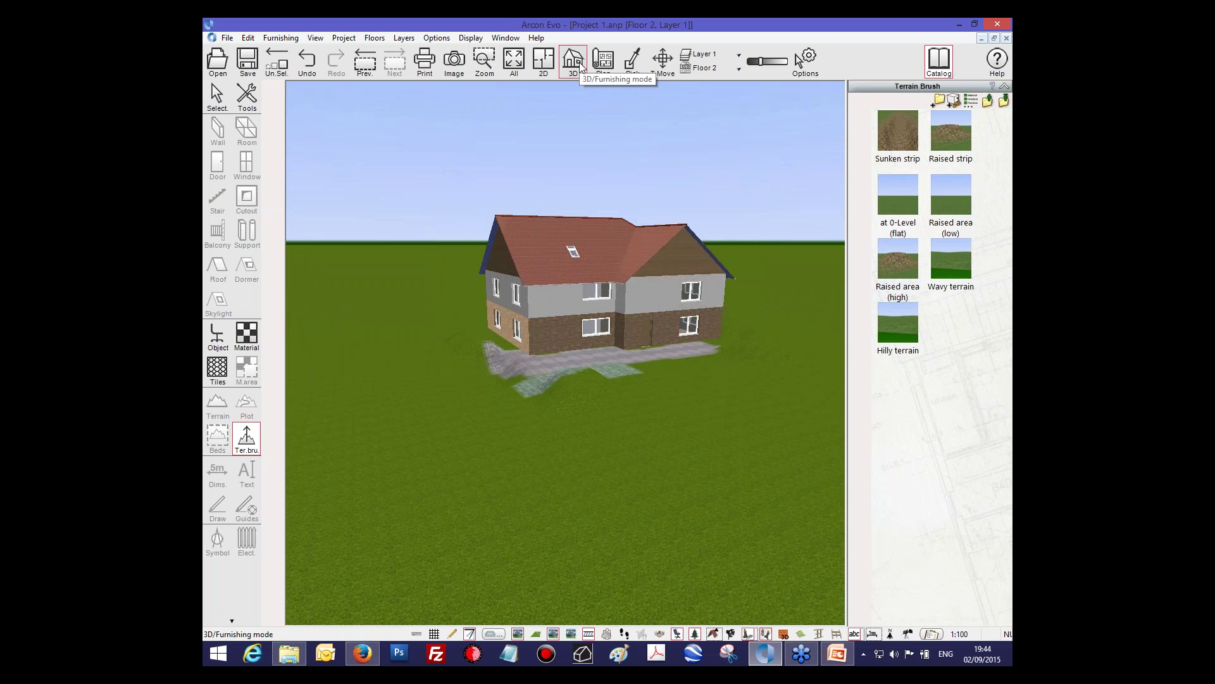
click(226, 340)
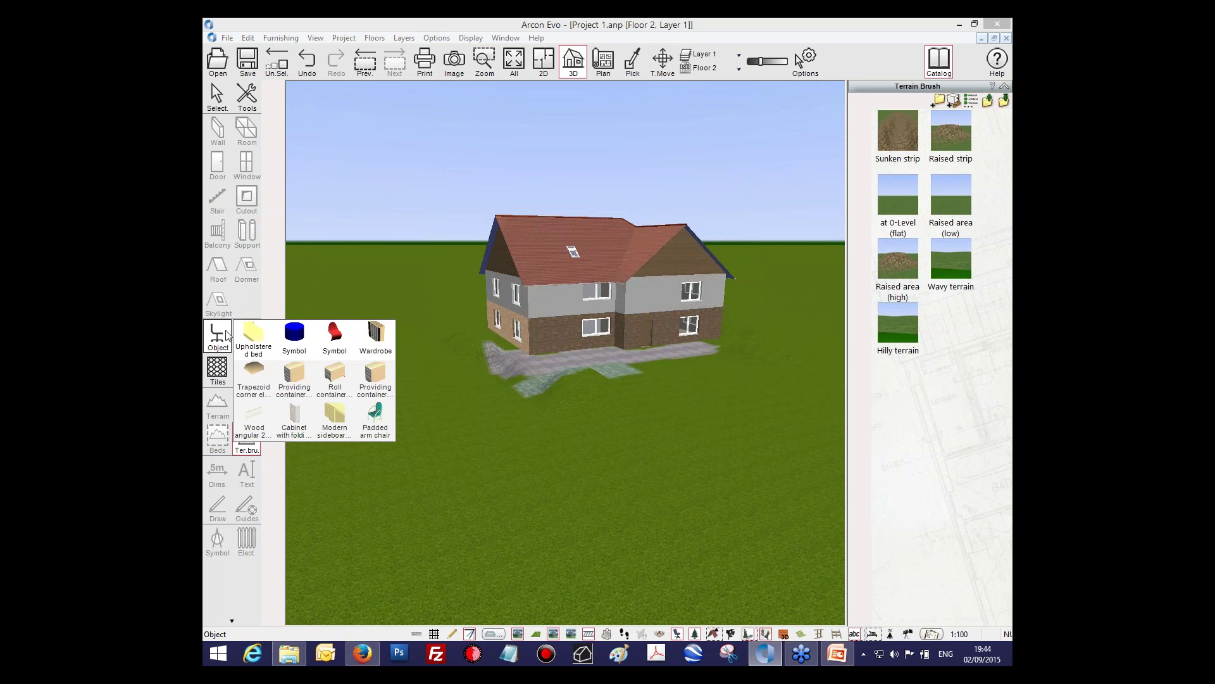
click(252, 335)
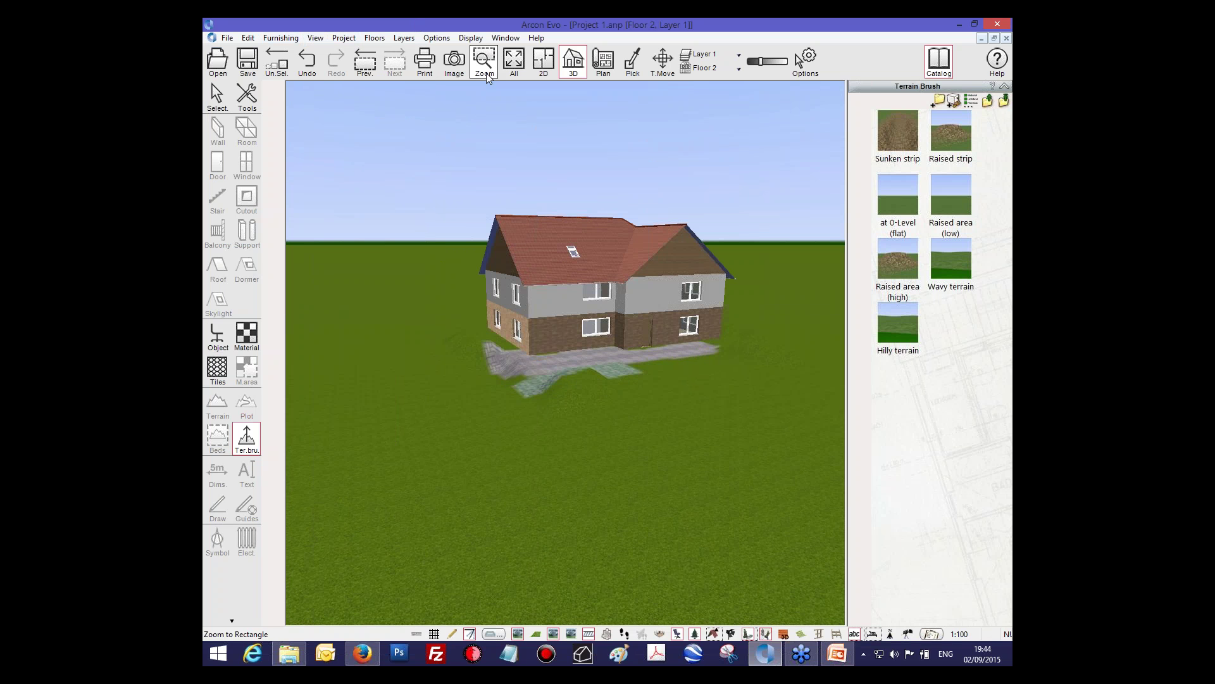
Step: From the 2D plan, load an object from 3D Warehouse and search its models for "car"
click(545, 64)
click(281, 38)
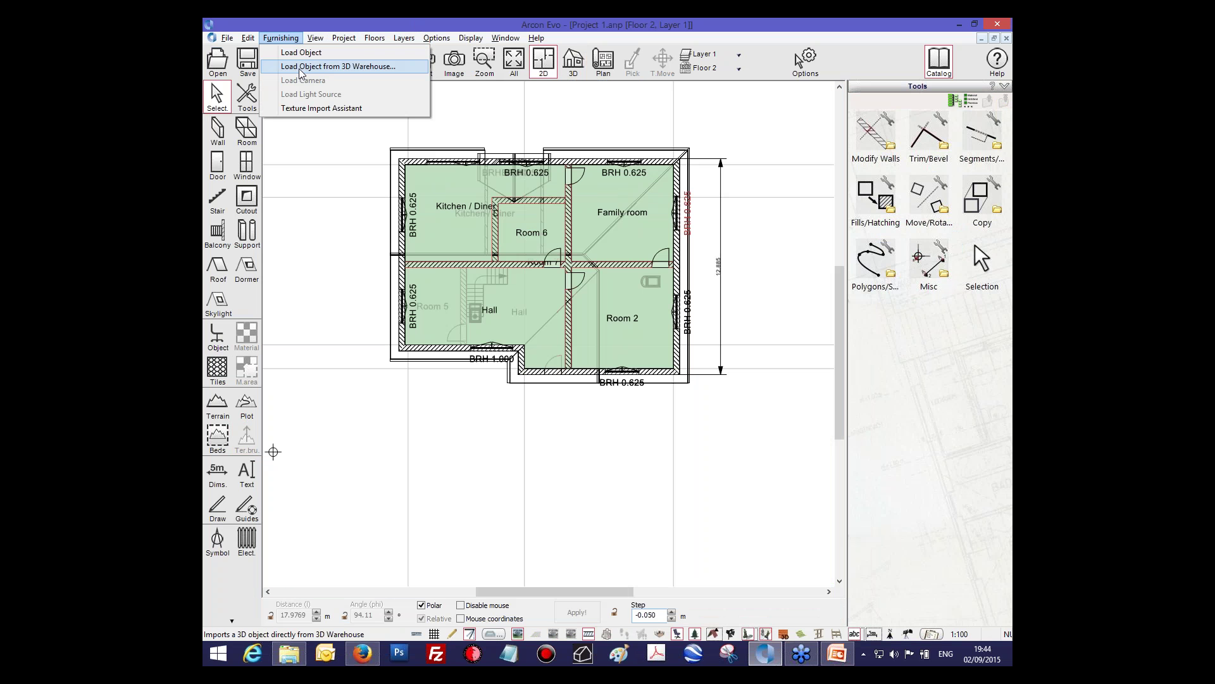
click(301, 67)
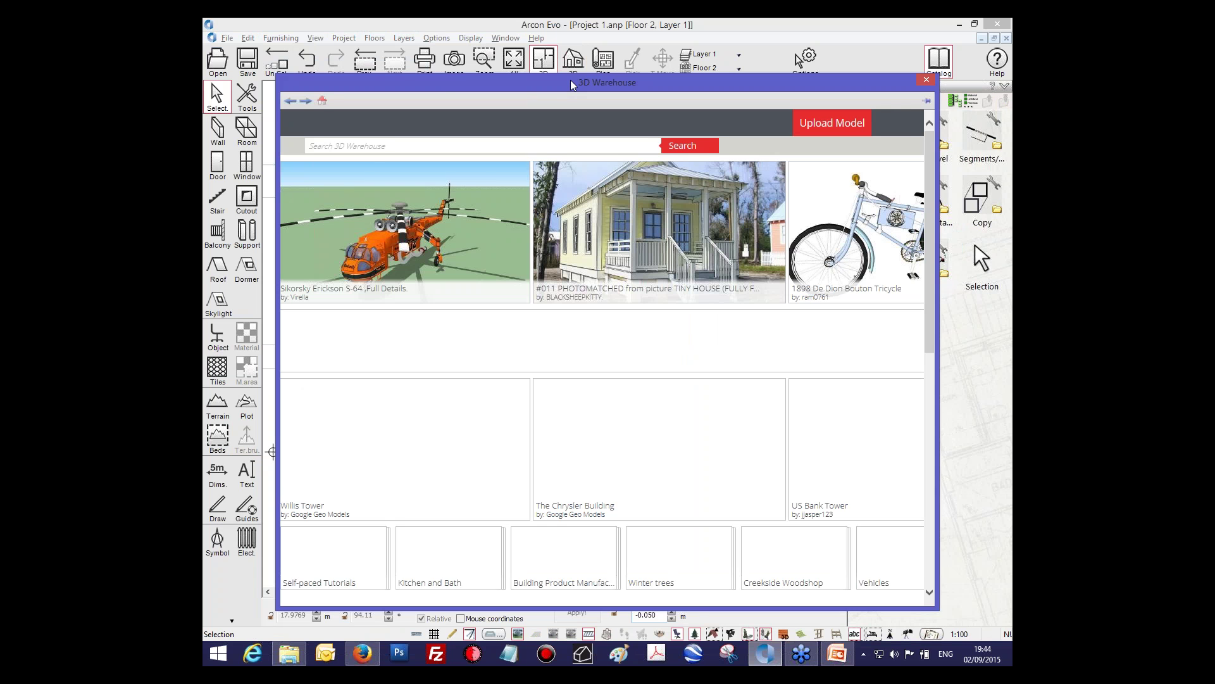
drag(571, 81, 583, 61)
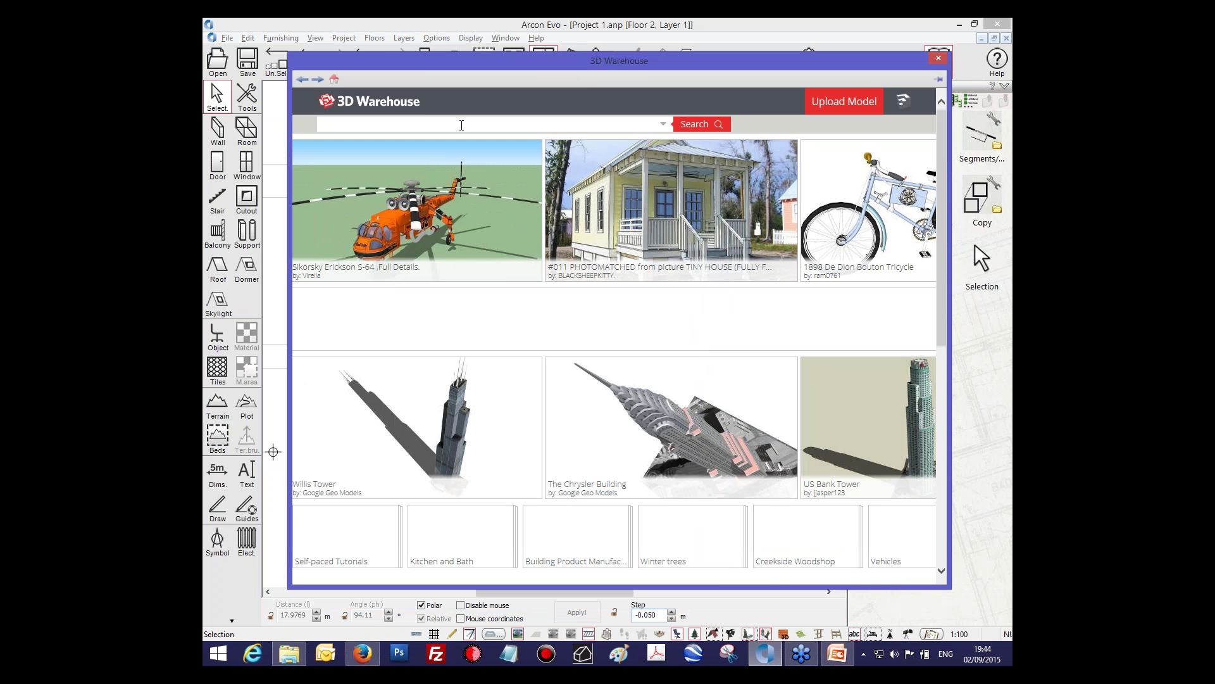
click(461, 125)
text(car)
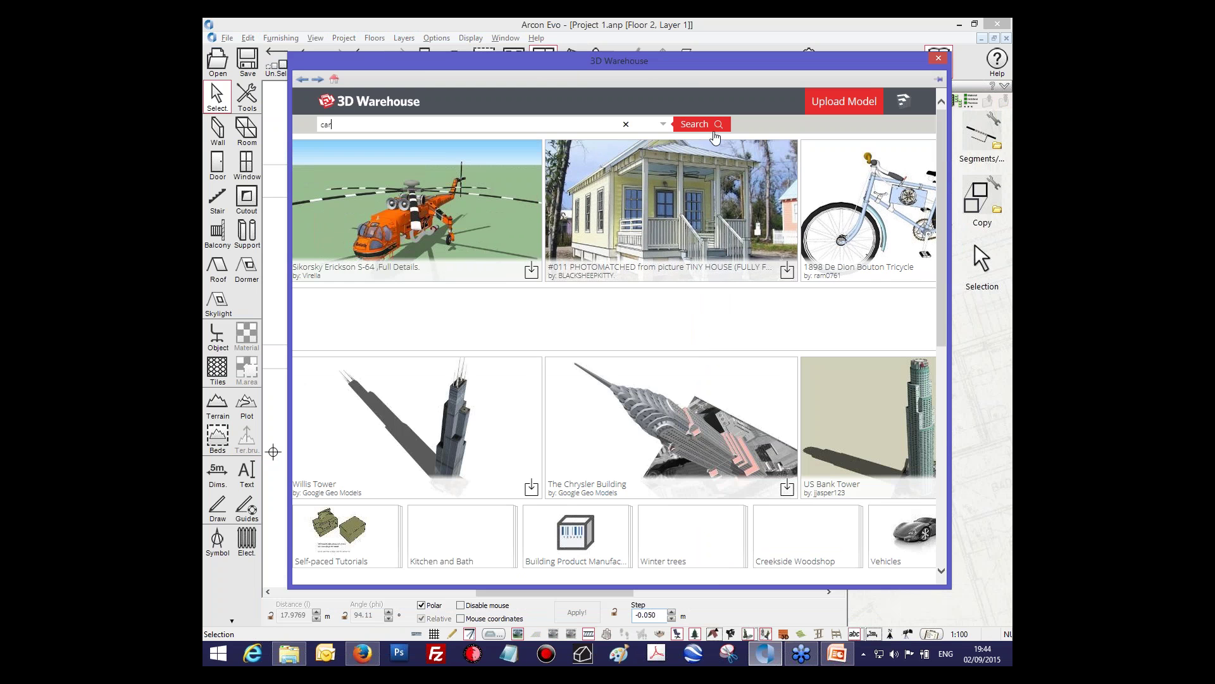
click(707, 129)
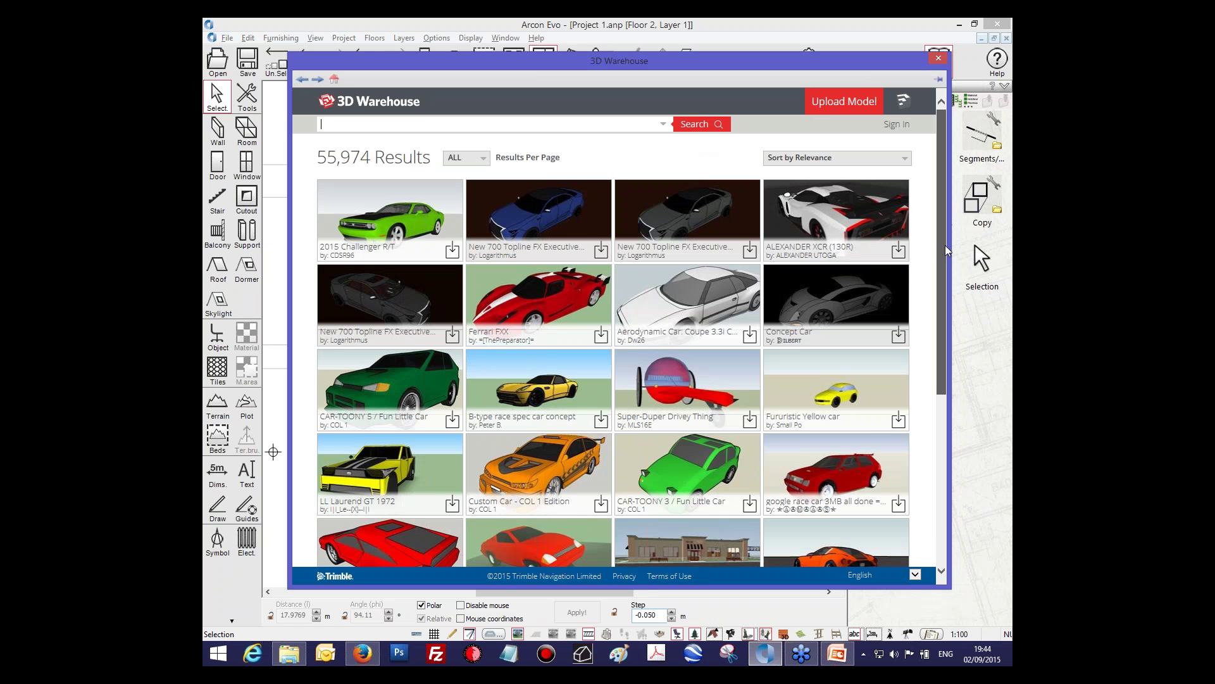
Step: Insert the 2016 Mercedes-Benz AMG GT model into the plan, outside the house next to the kitchen and hall side
drag(944, 245, 947, 341)
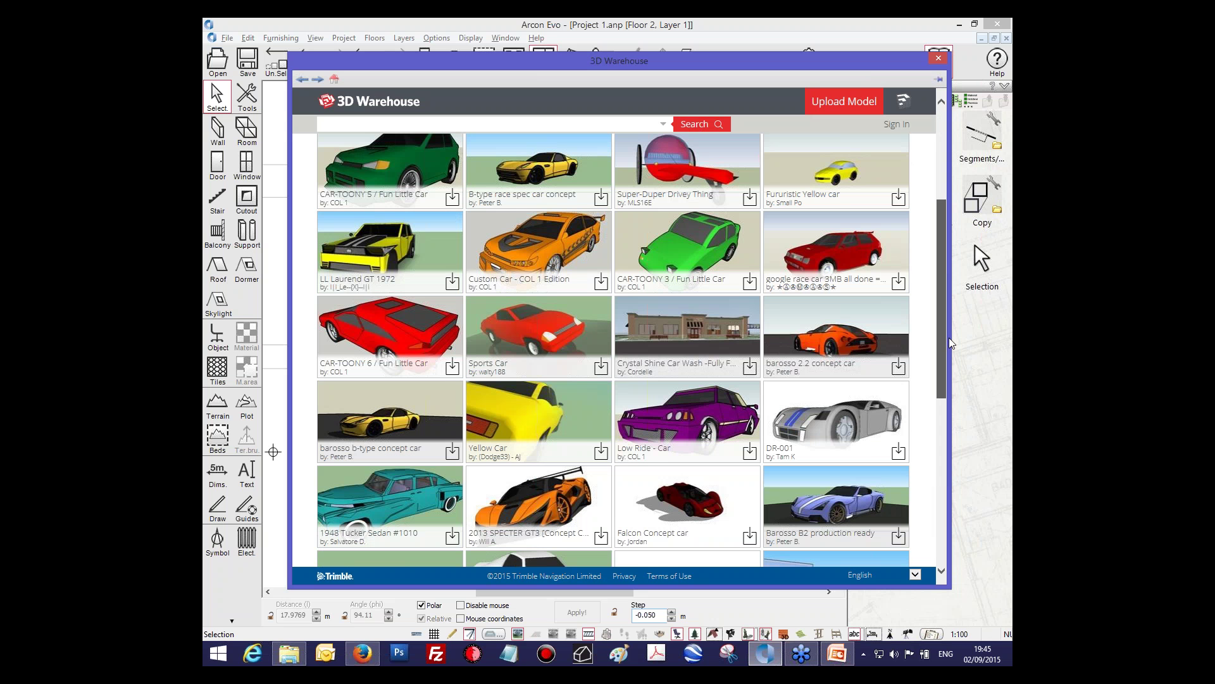
drag(948, 337, 948, 435)
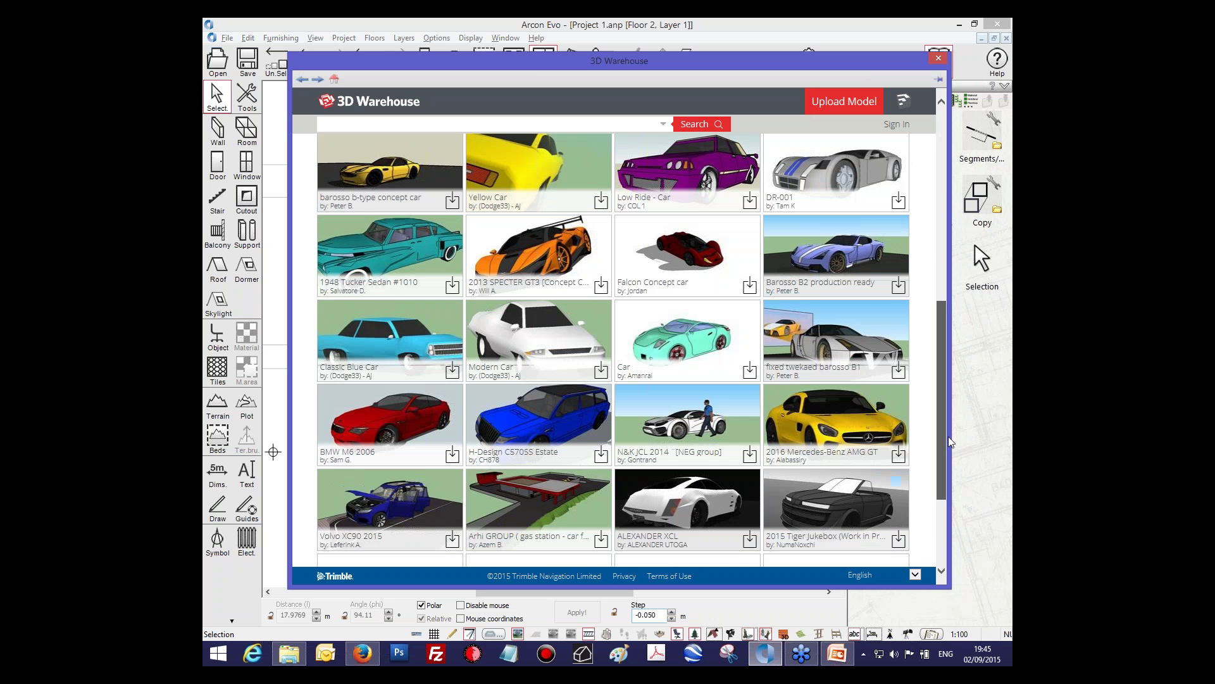
click(854, 228)
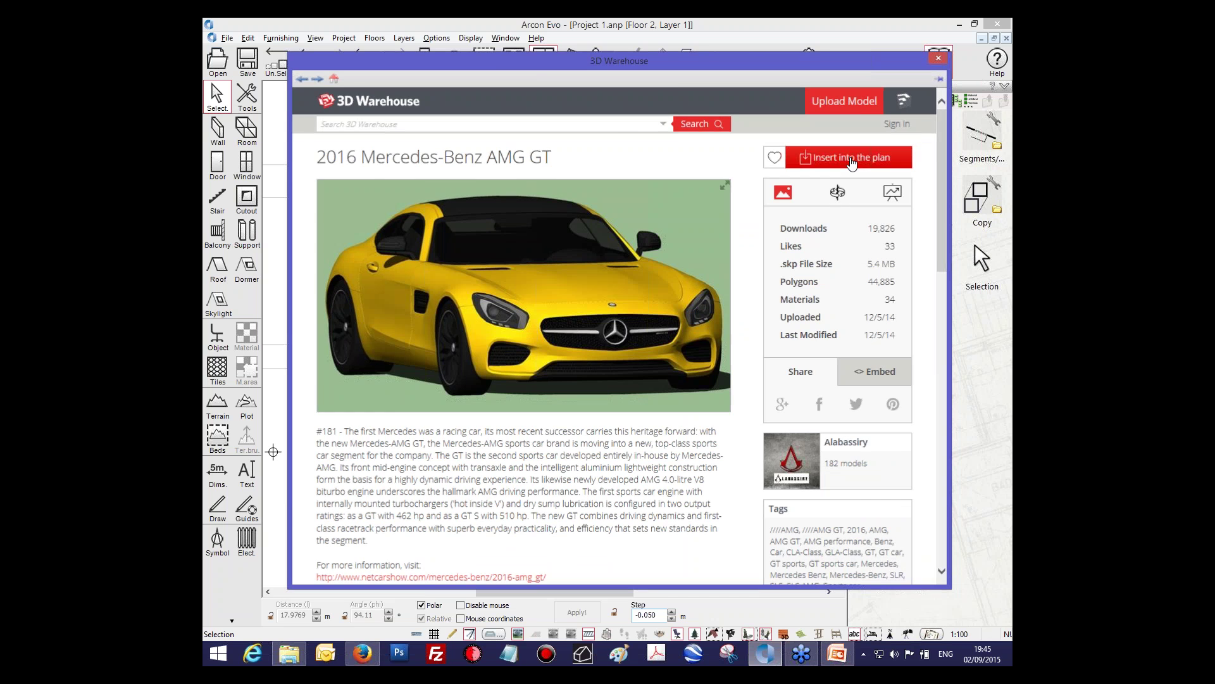
click(852, 159)
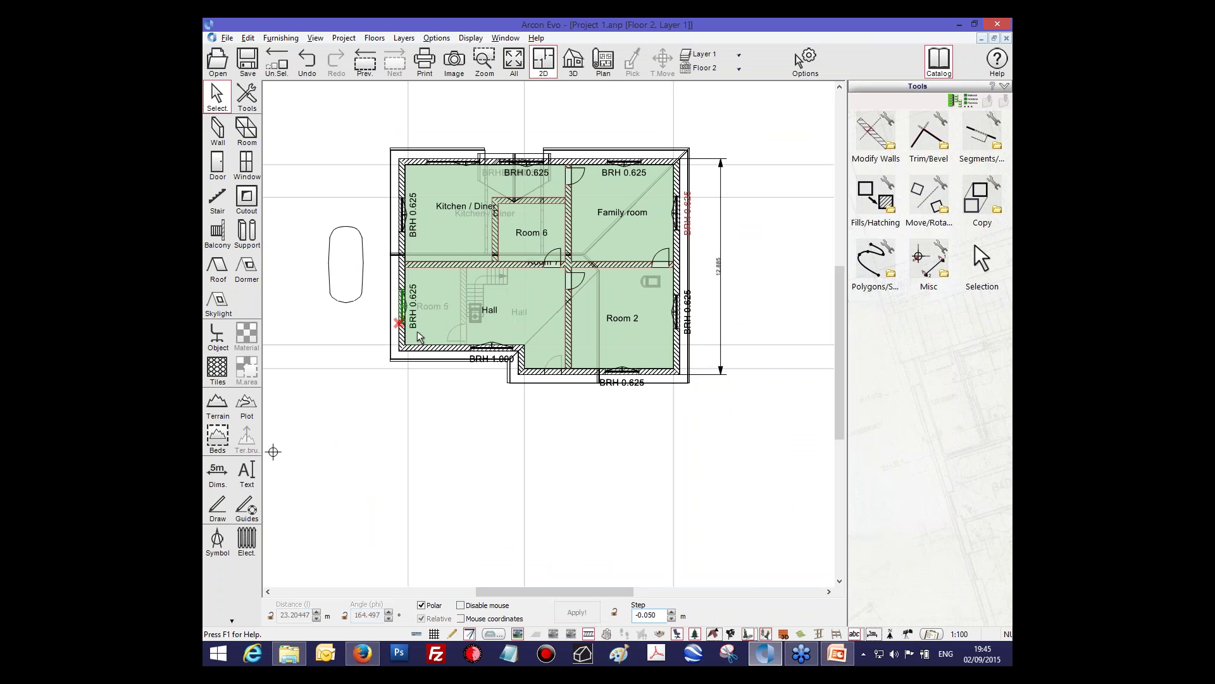
Step: Return to the 3D view, cancel the shadow calculation, and view the house from the side where the car stands
click(576, 70)
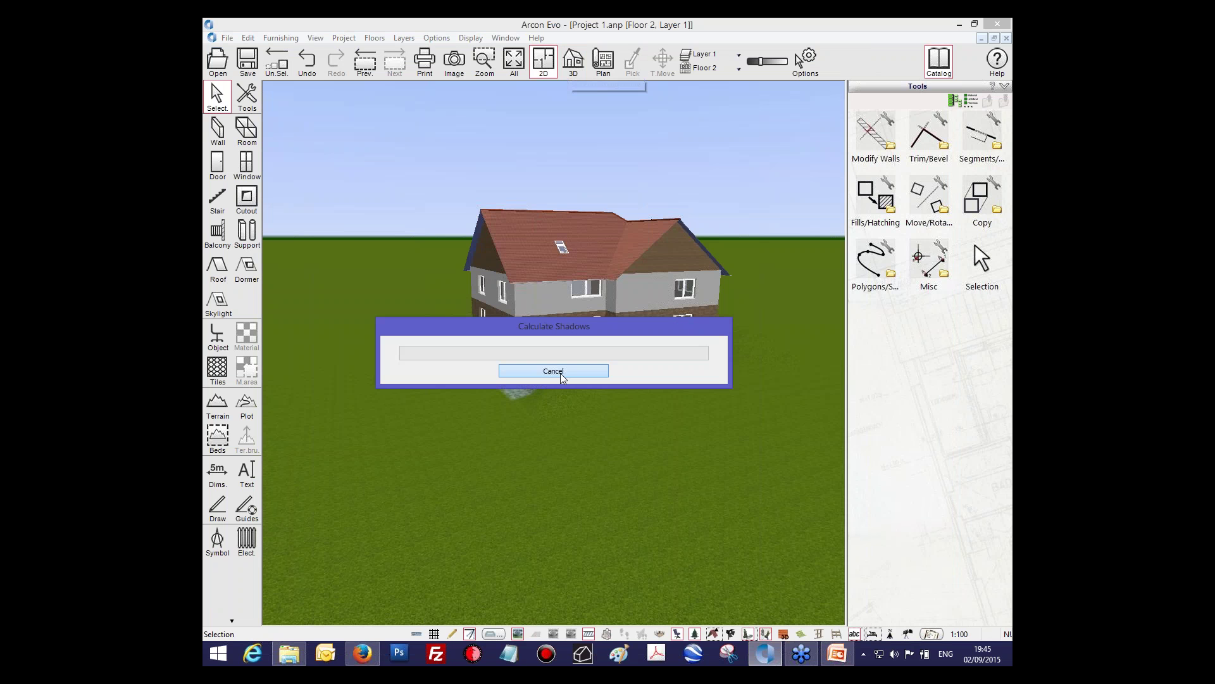
click(560, 371)
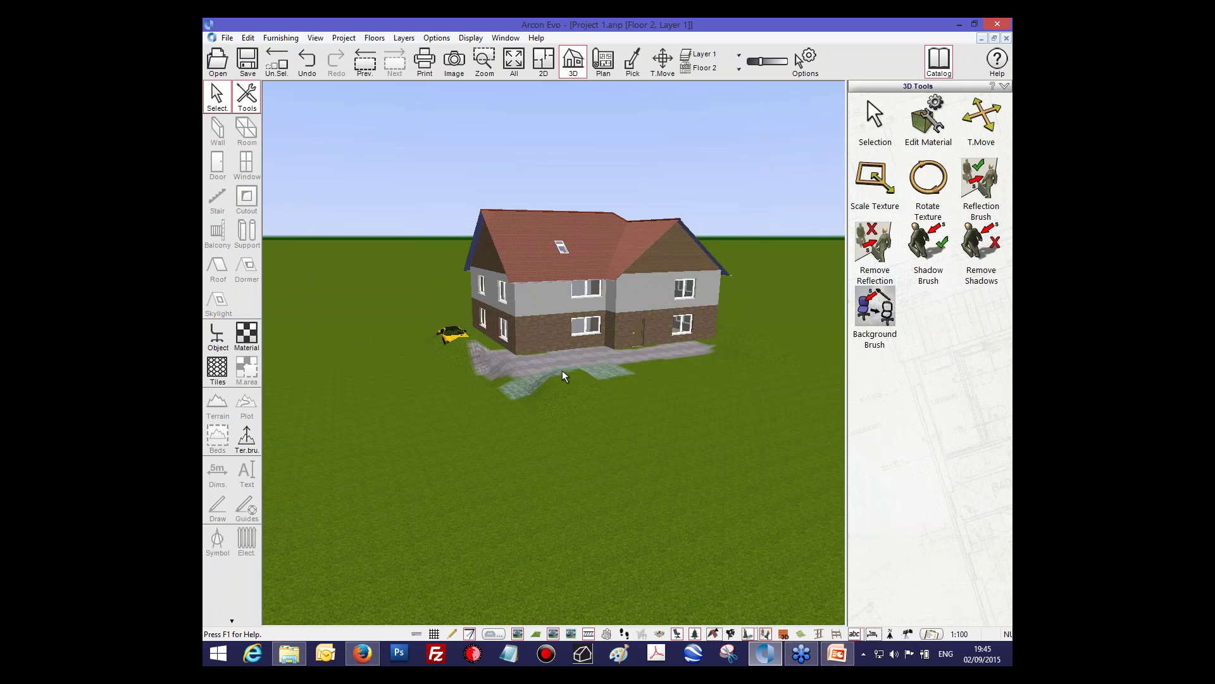
drag(562, 370, 395, 393)
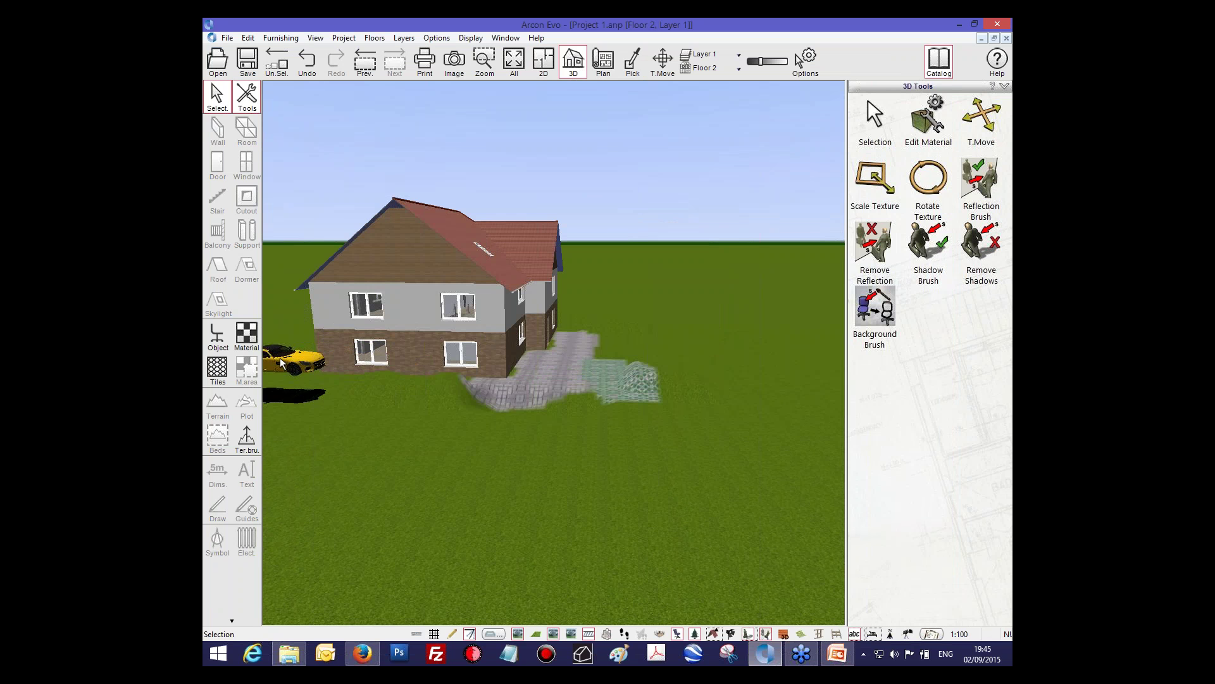
drag(359, 360, 567, 353)
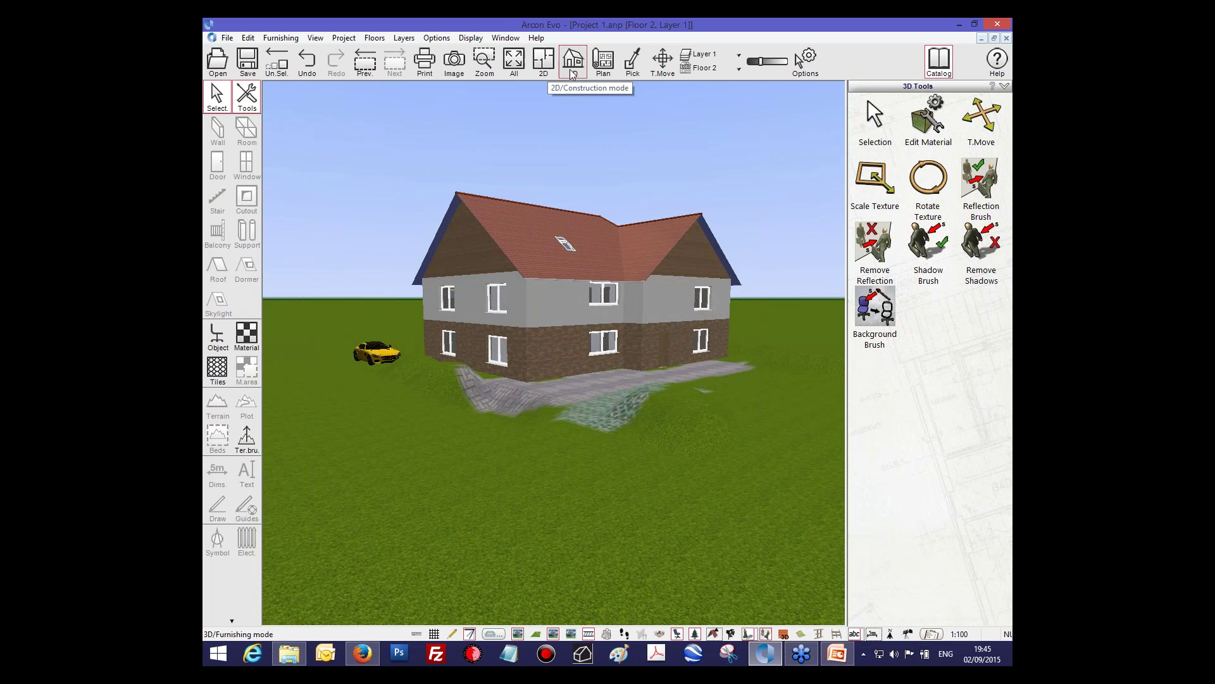
click(548, 66)
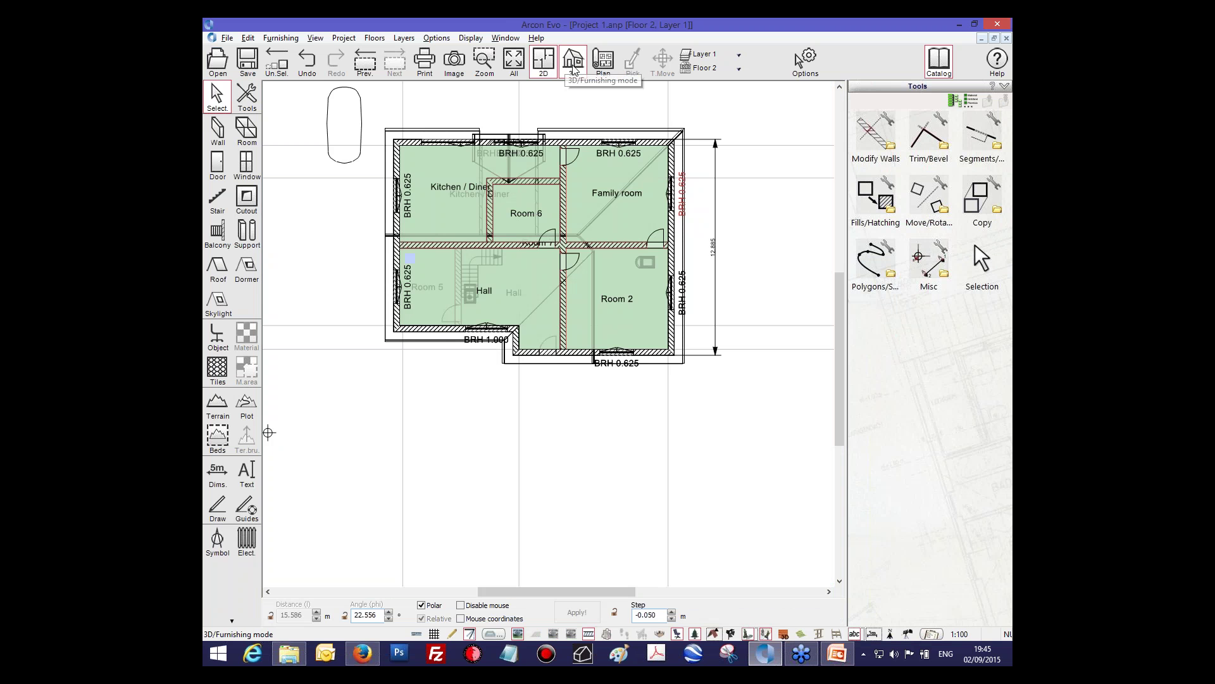
click(568, 66)
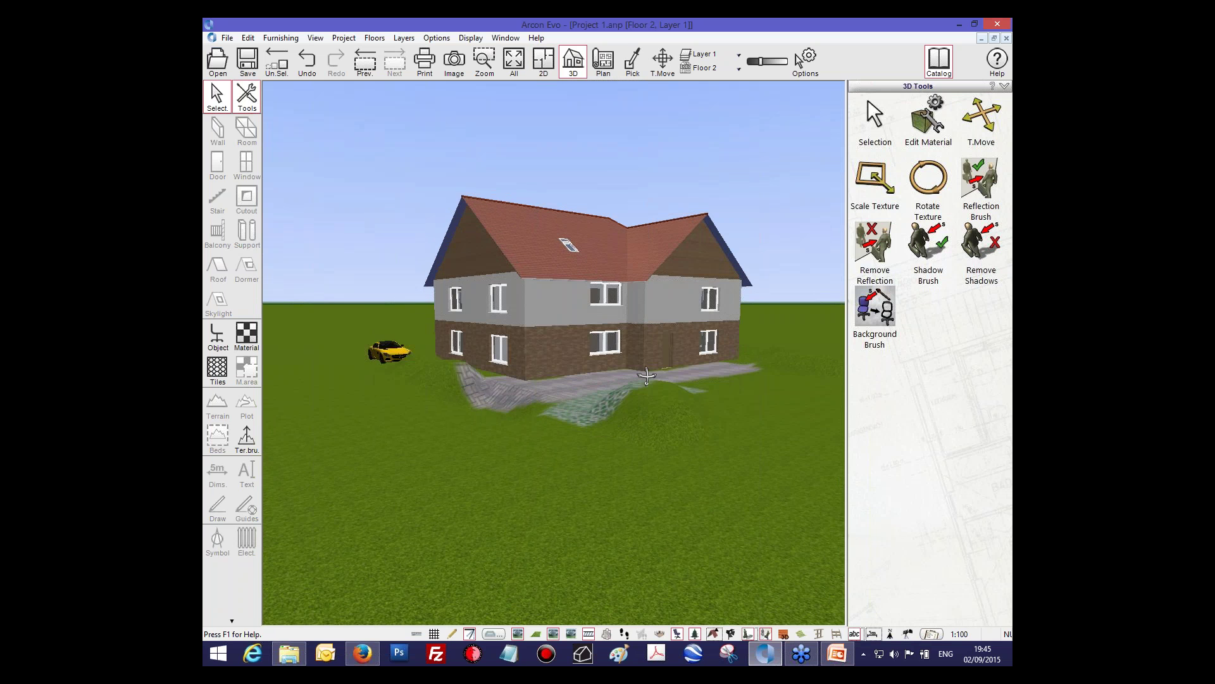
drag(646, 376, 661, 361)
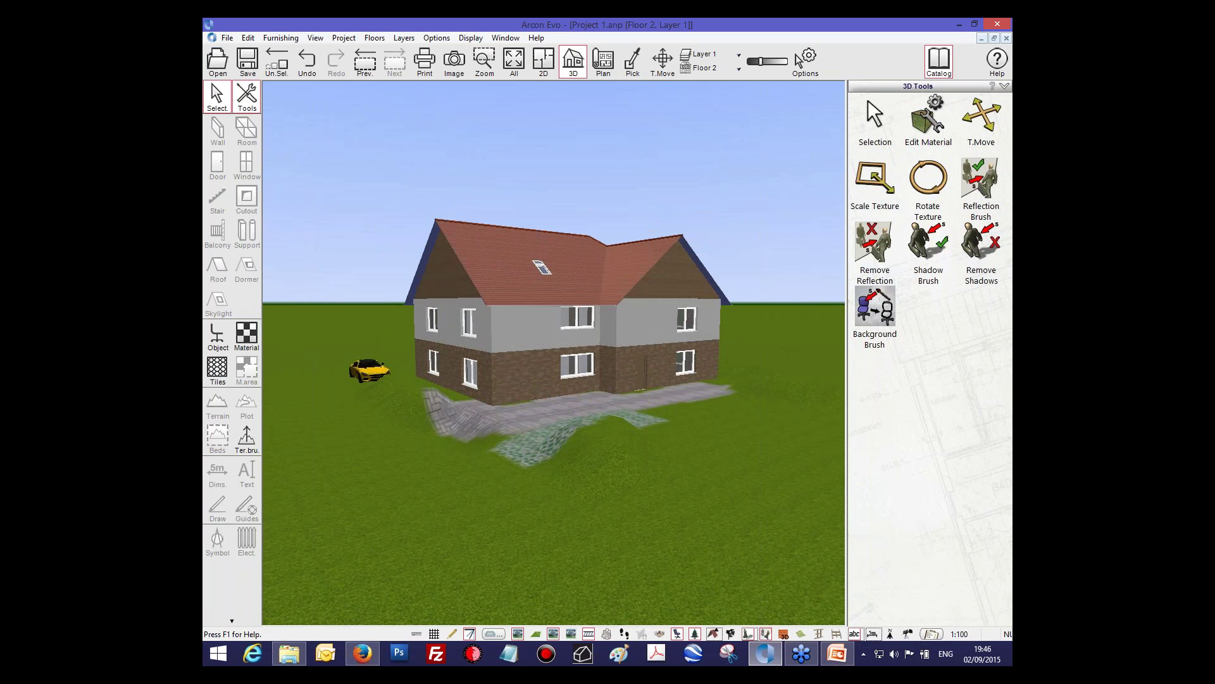
Step: Set the timber construction display to exclusive for both the roofs and the walls
click(315, 38)
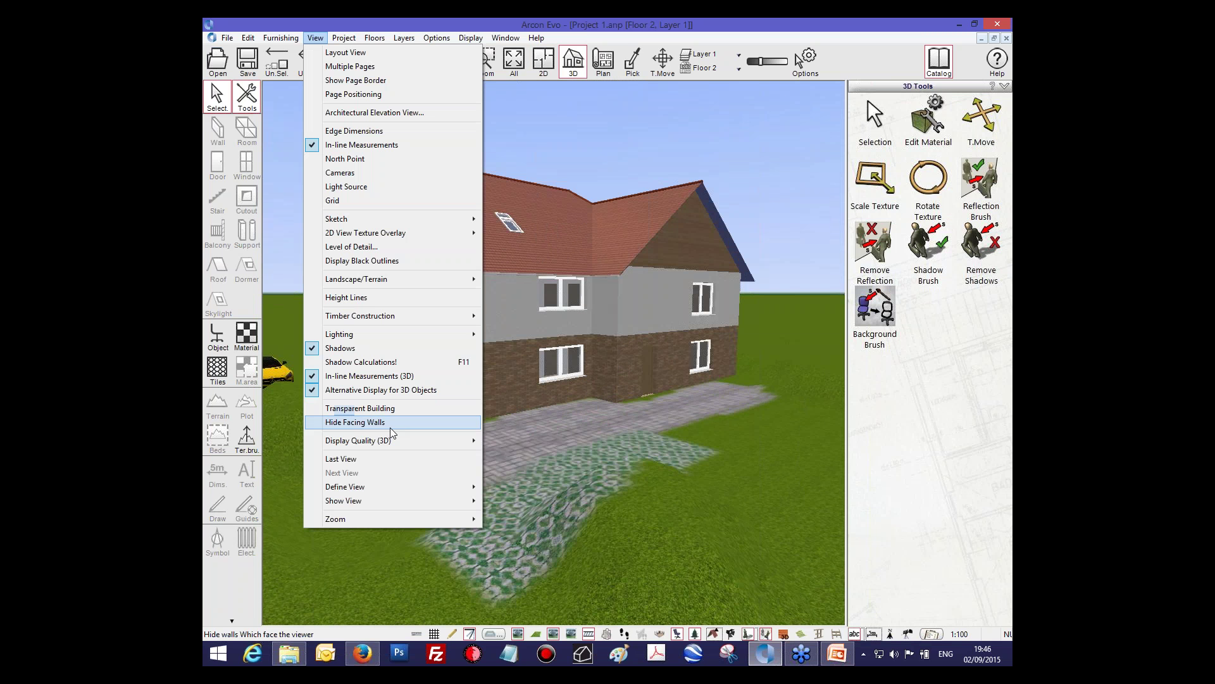
mouse_move(390, 314)
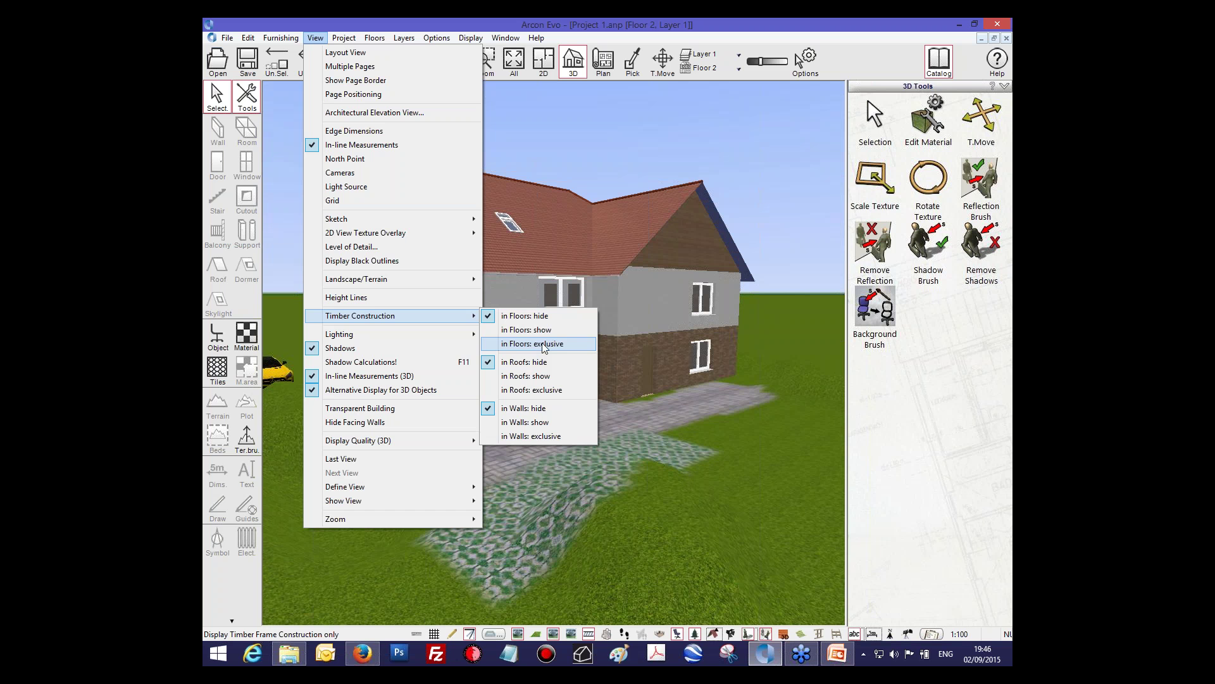
click(539, 392)
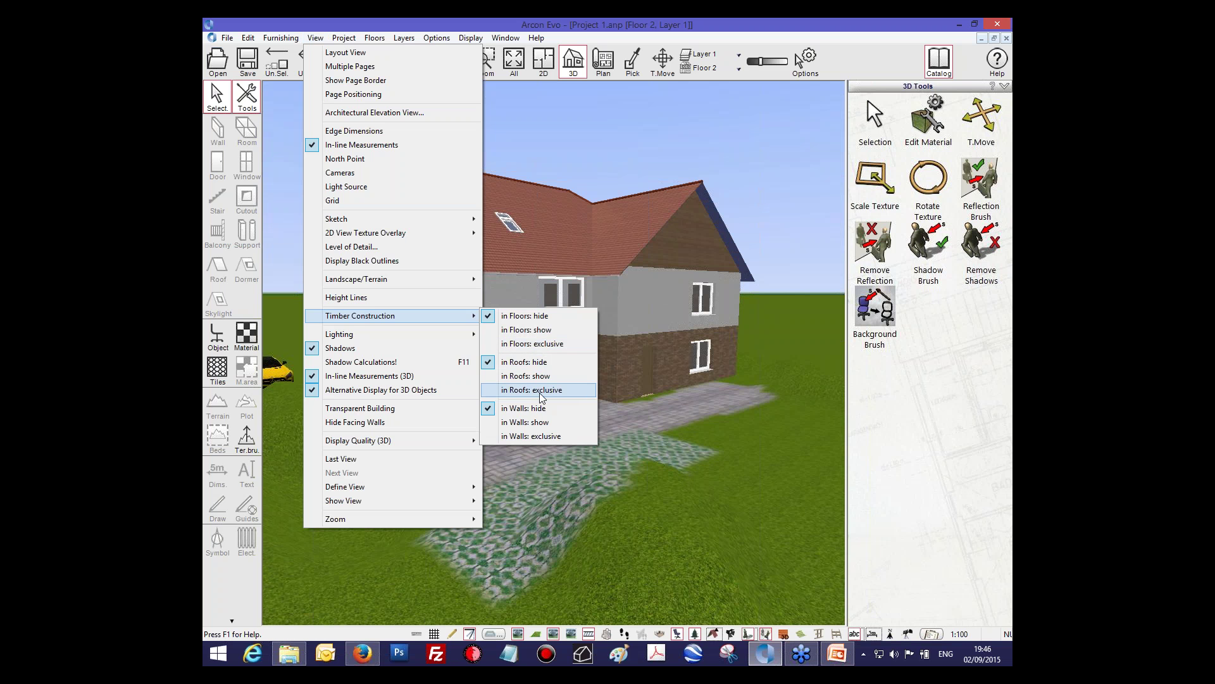
click(315, 38)
mouse_move(380, 315)
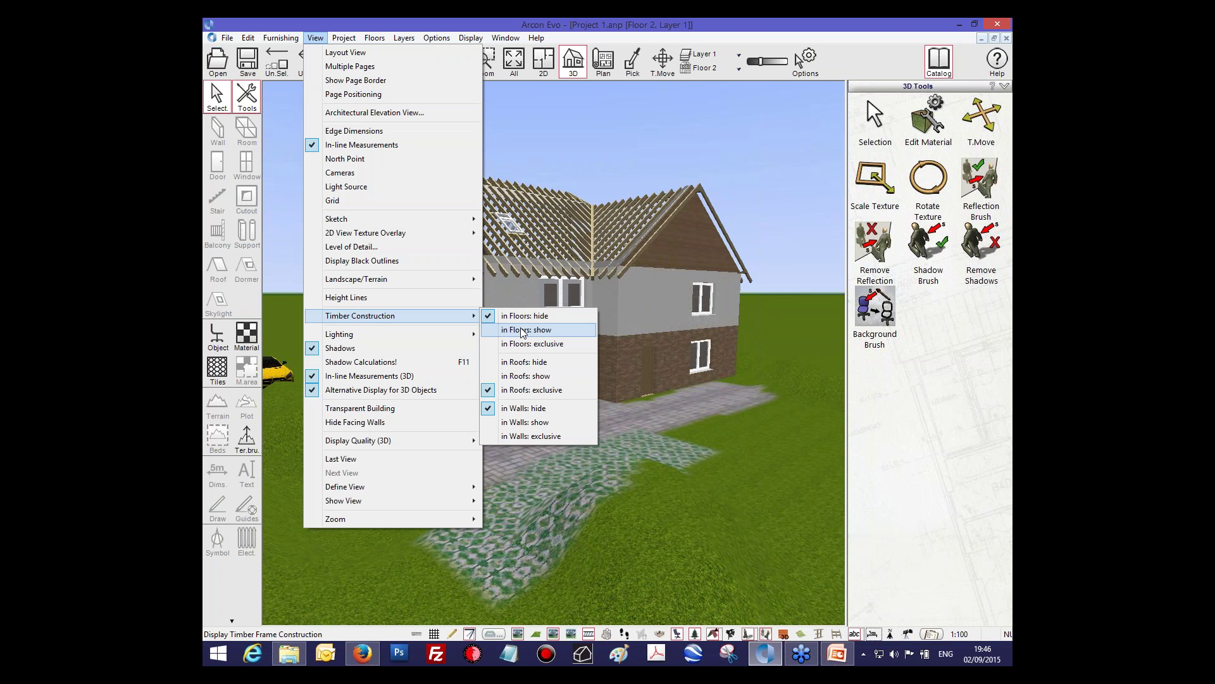
click(527, 434)
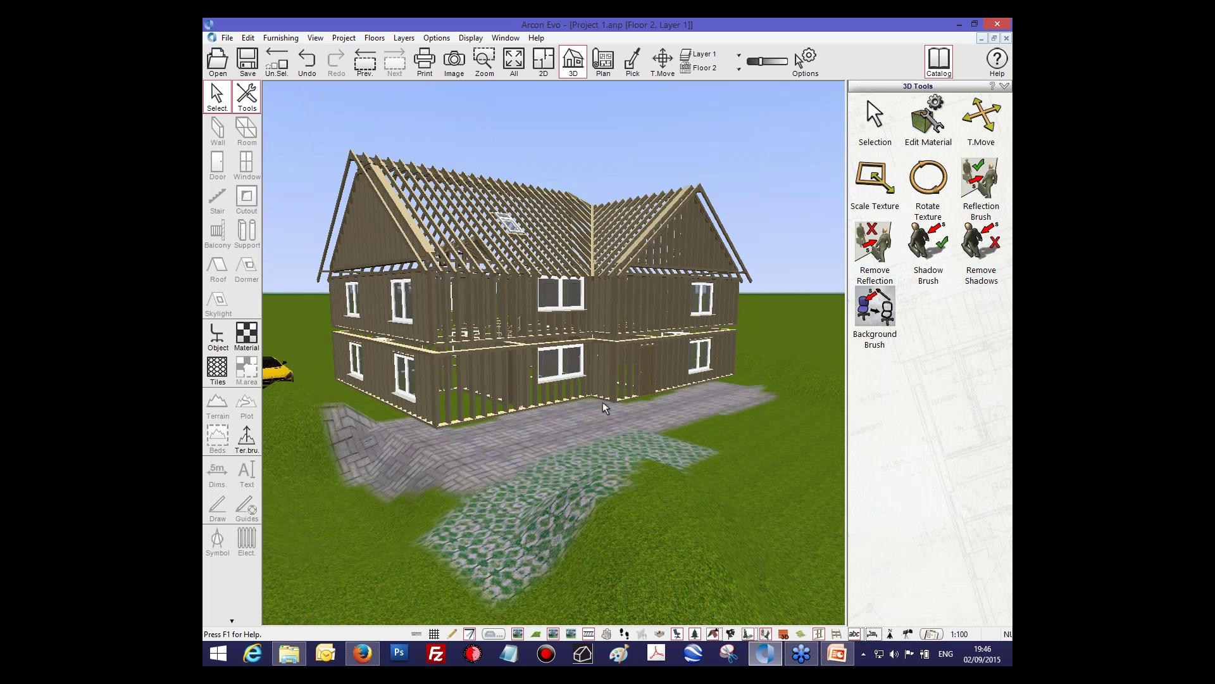
Step: Inspect the timber frame from the side where the car stands and select the roof's timber structure
mouse_move(603, 402)
mouse_down()
mouse_move(436, 378)
mouse_move(612, 390)
mouse_up()
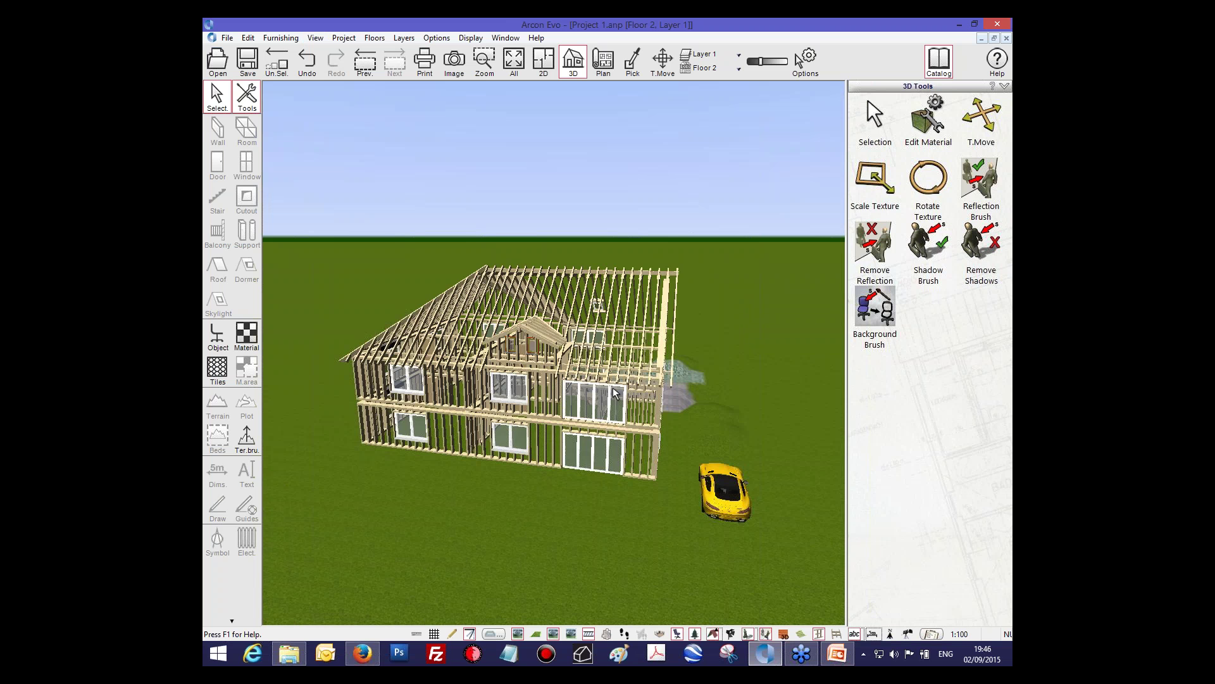
drag(612, 388, 589, 354)
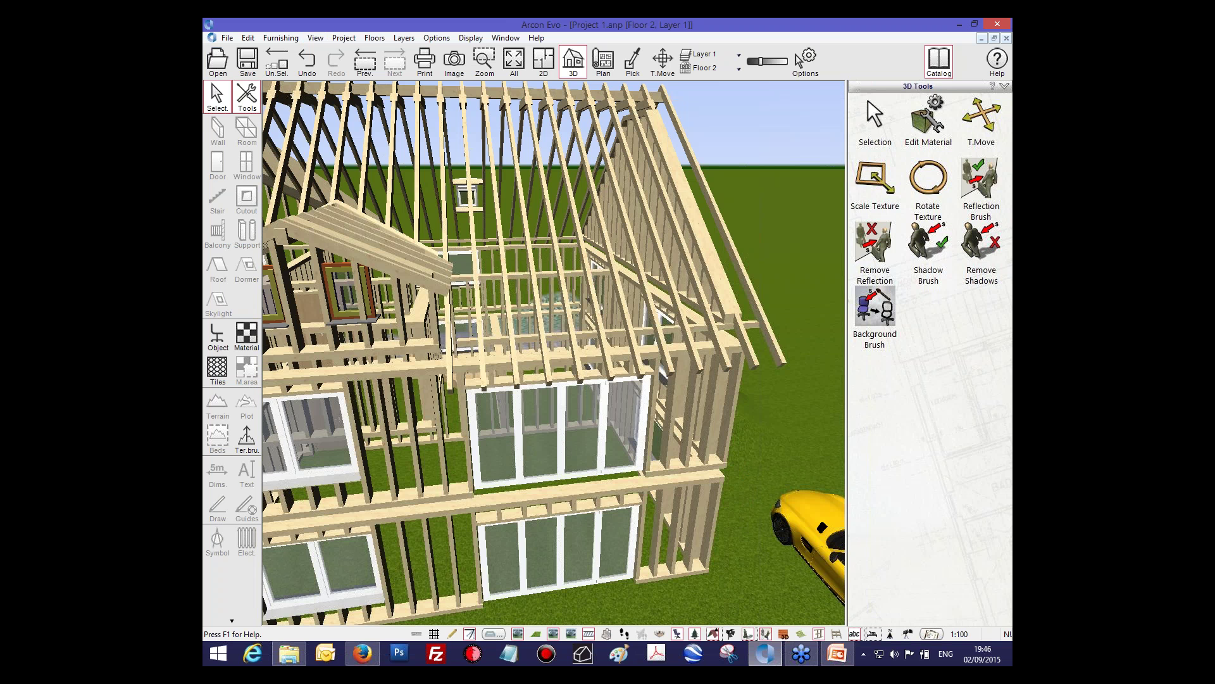
click(573, 356)
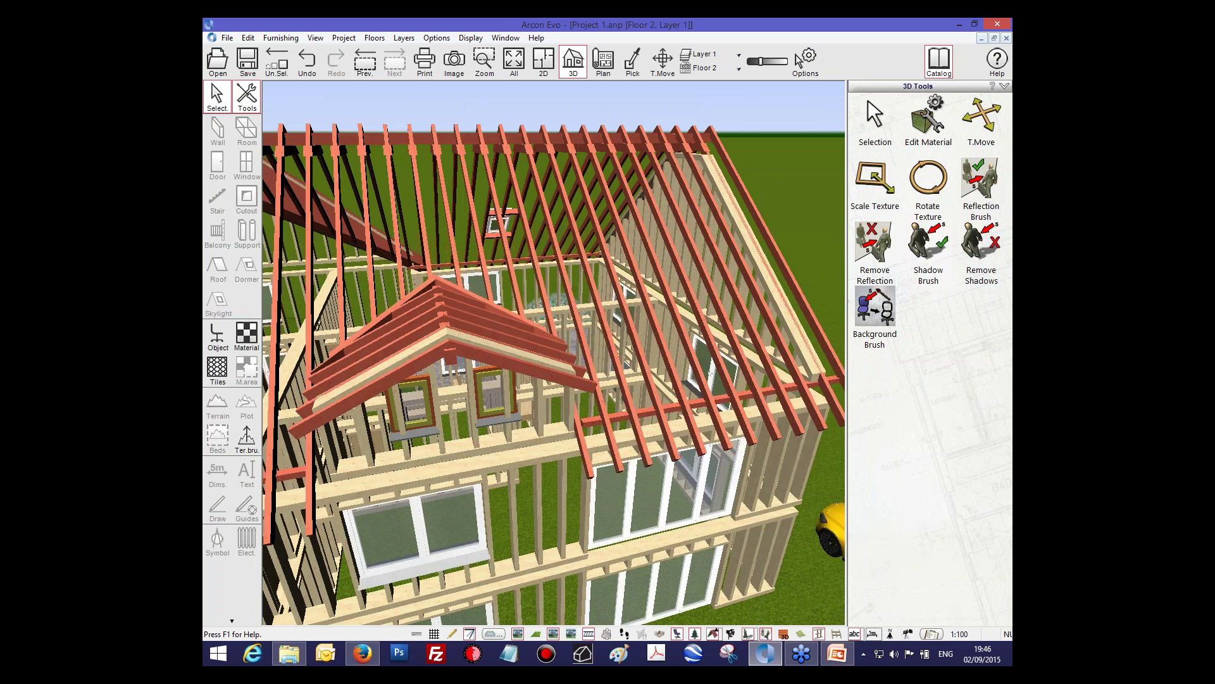
click(602, 317)
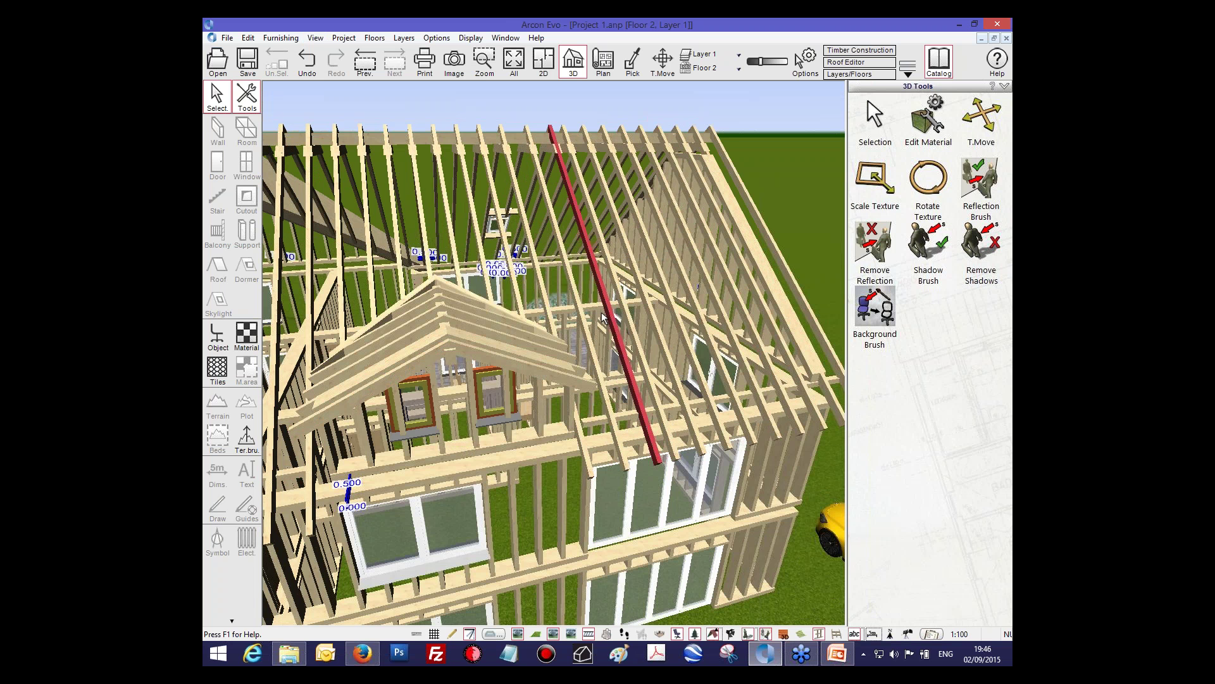
click(623, 320)
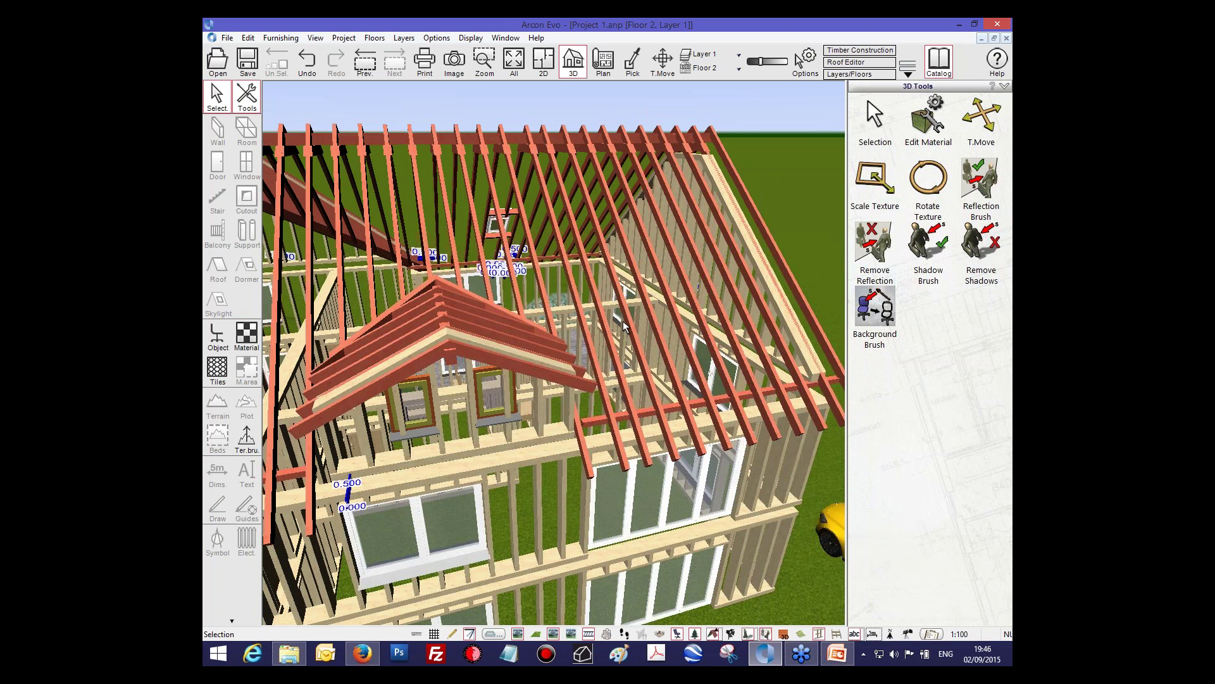
middle_drag(623, 320, 557, 321)
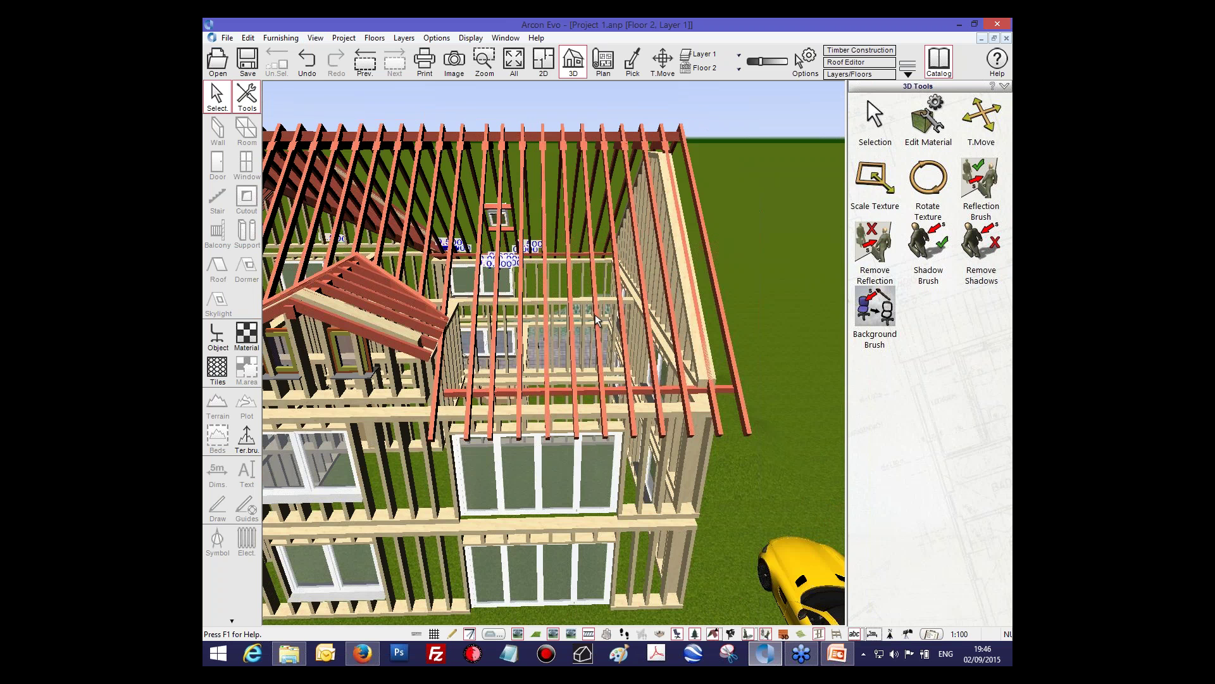
Step: Open the selected roof's timber construction settings, switch the rafter, eaves and timber construction options off and back on, and close them
click(859, 50)
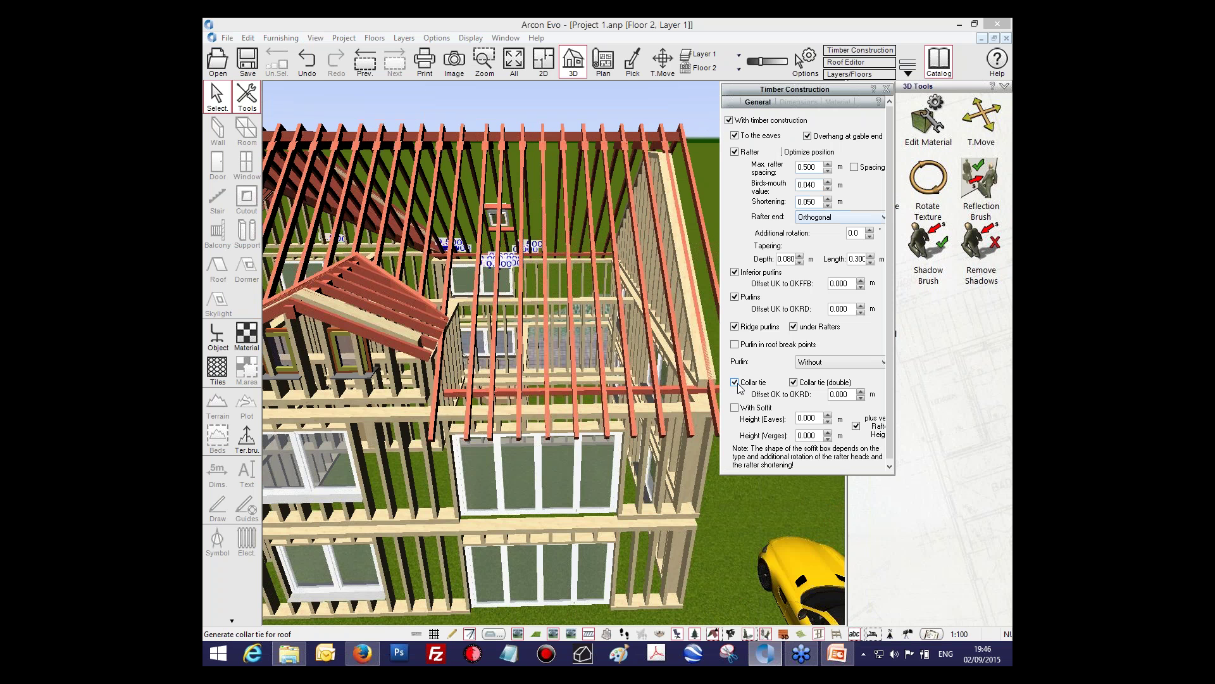
click(734, 152)
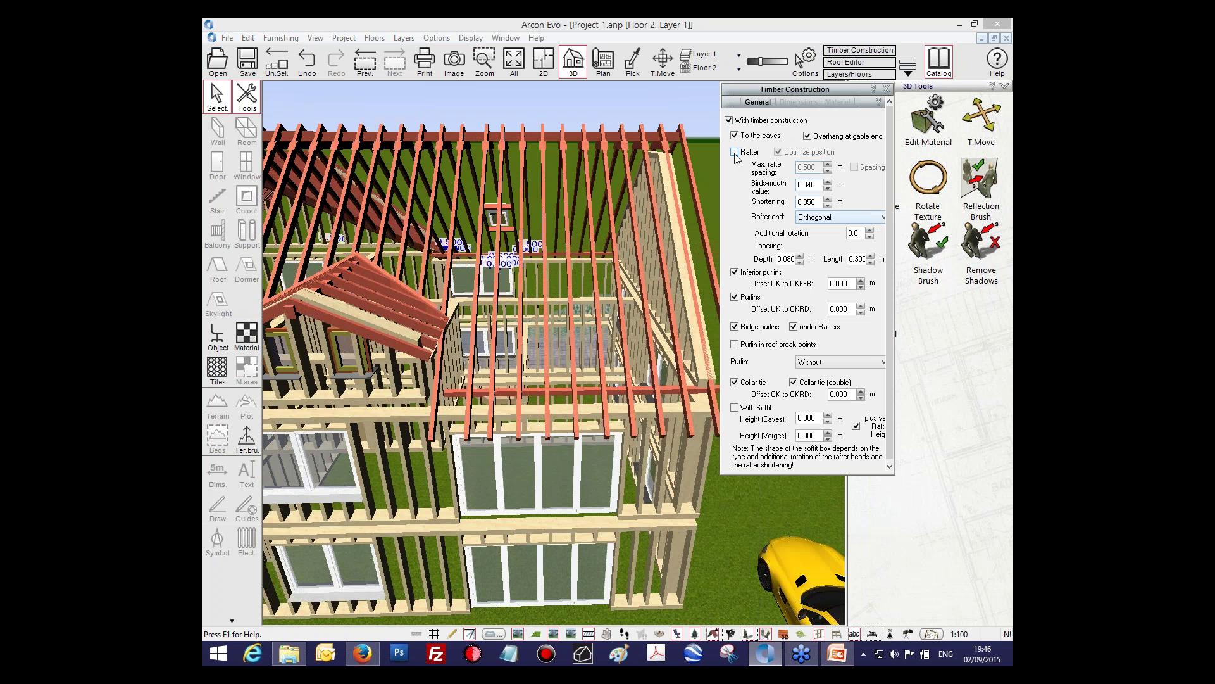
click(735, 152)
click(735, 136)
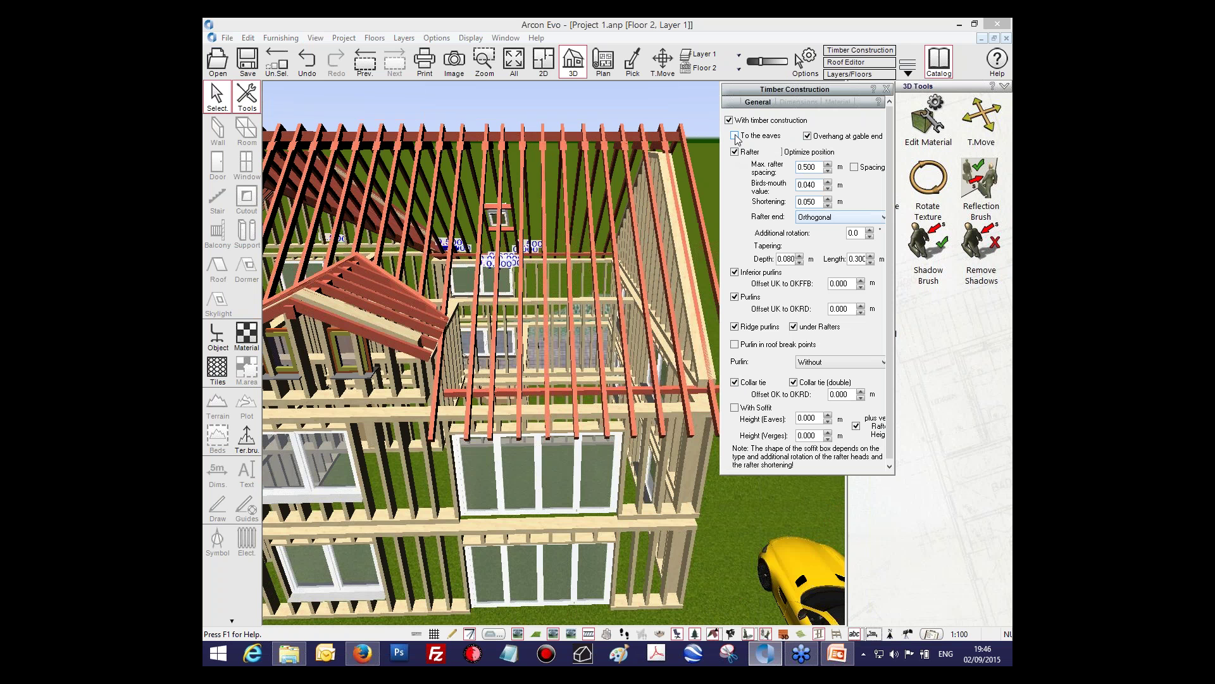
click(729, 120)
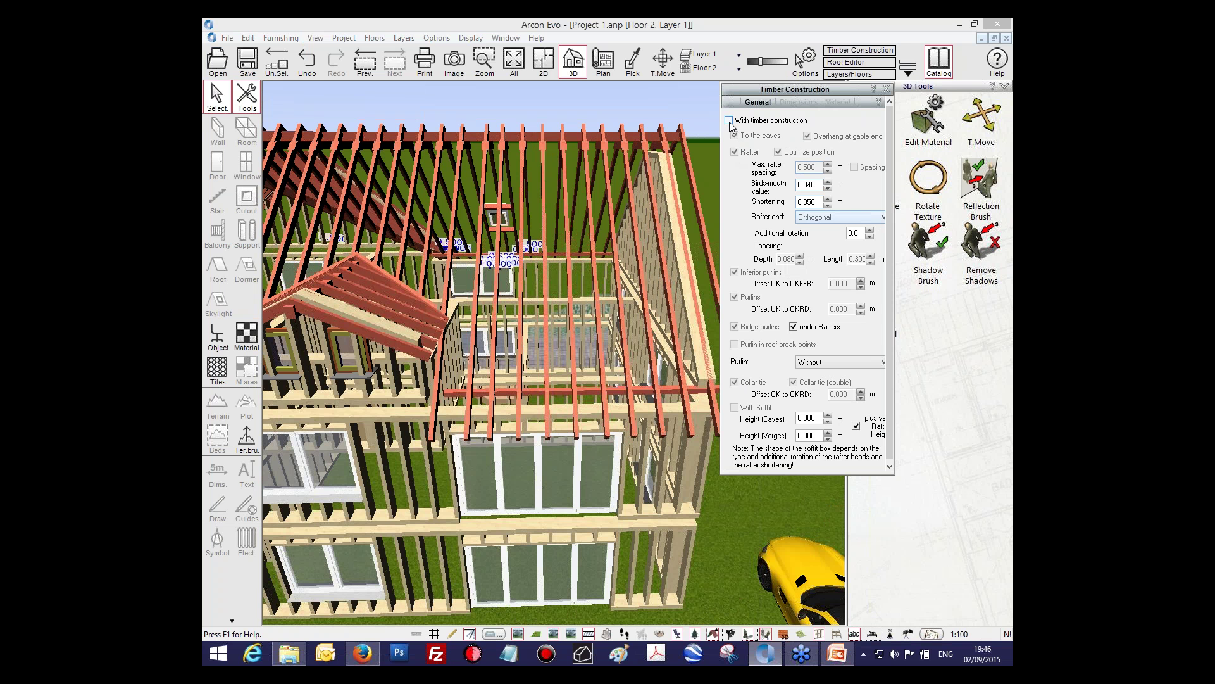
click(729, 120)
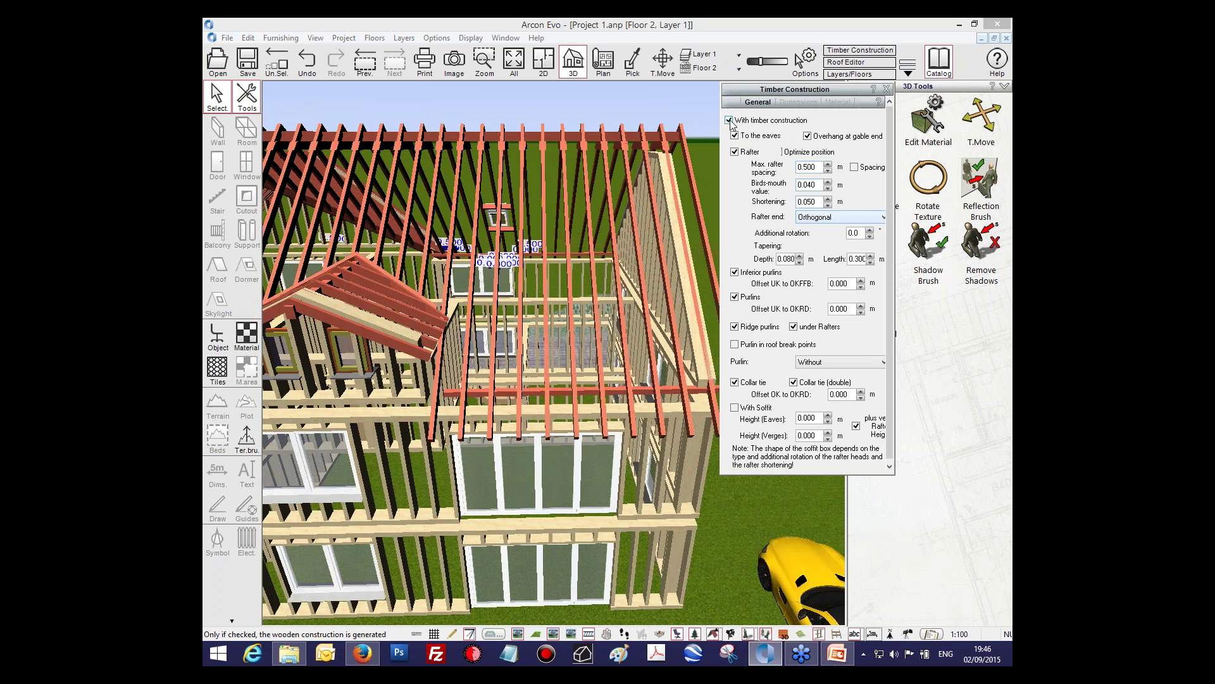
click(886, 89)
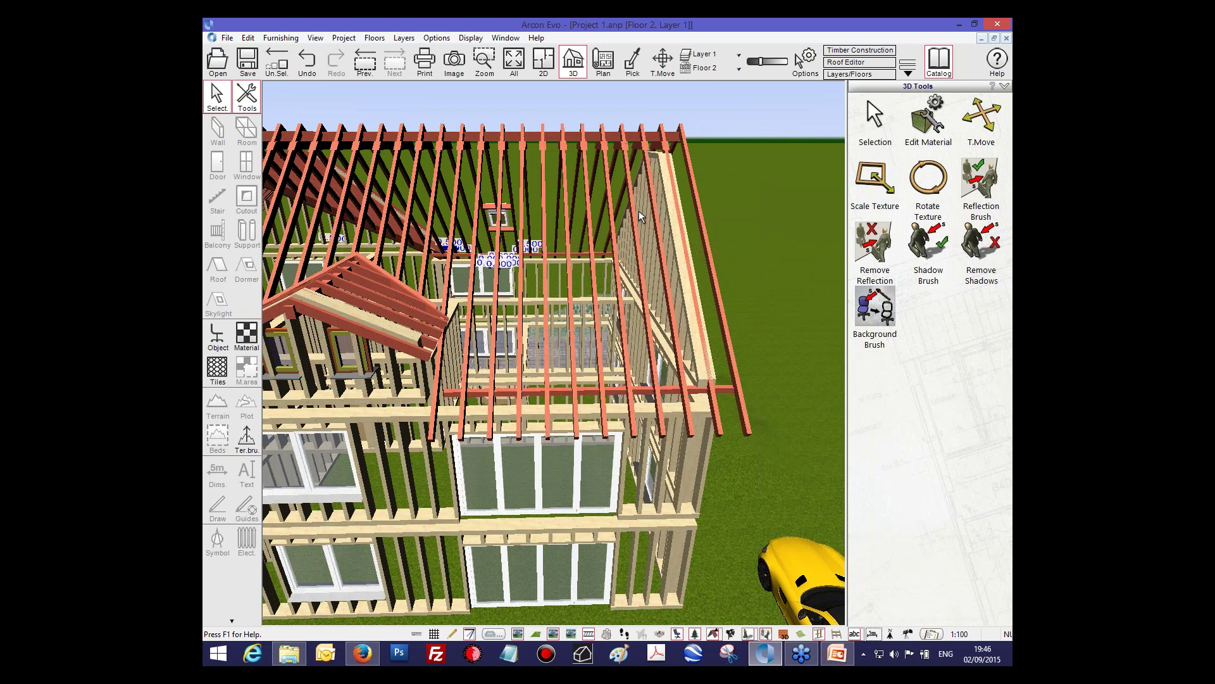
Step: Hide the timber construction in the roofs and walls to show the finished house from the car's side
middle_drag(640, 210, 582, 178)
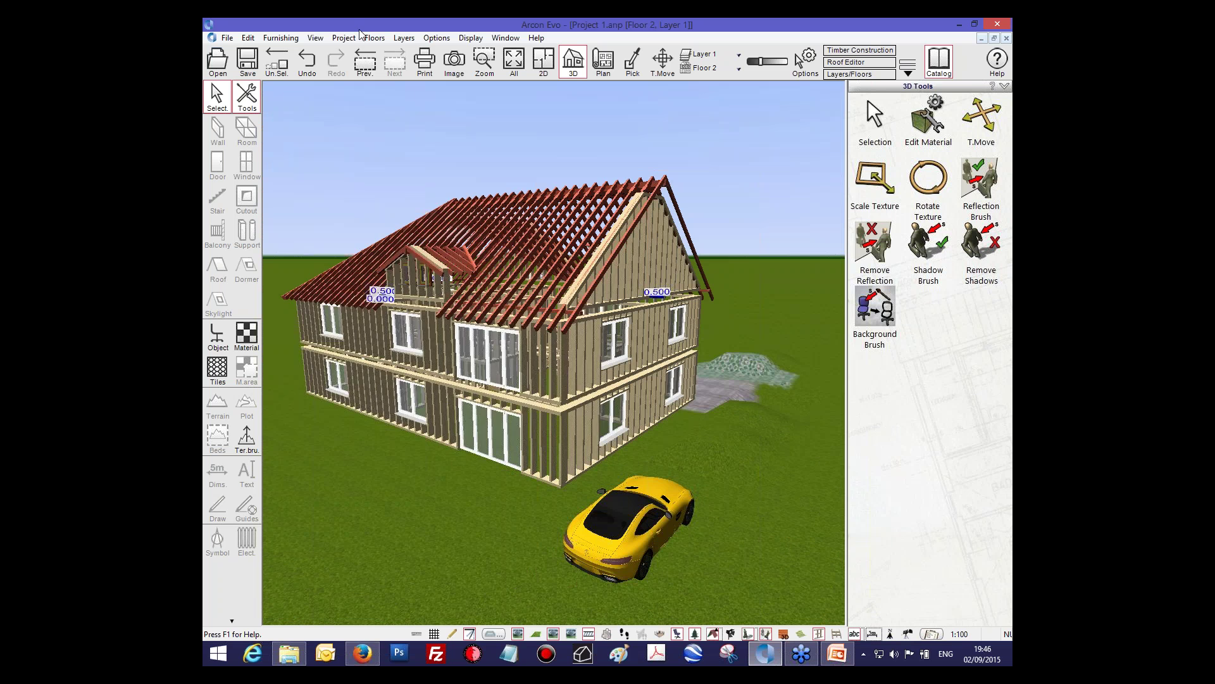
click(315, 38)
mouse_move(367, 463)
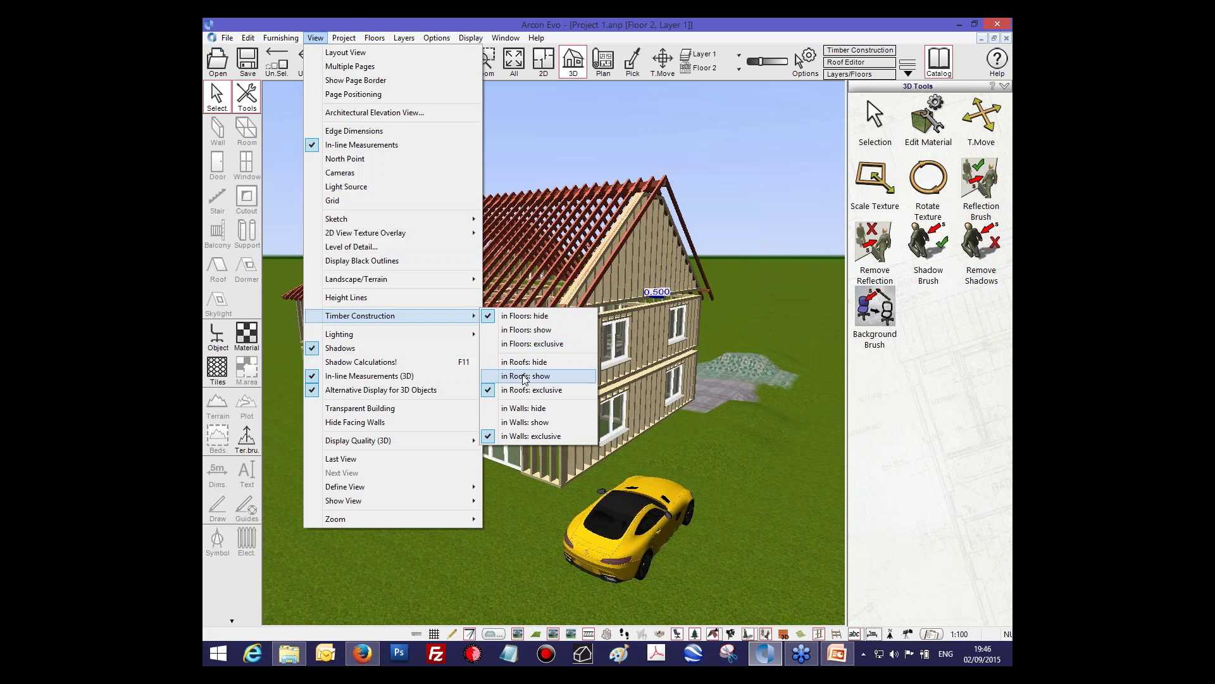
click(524, 362)
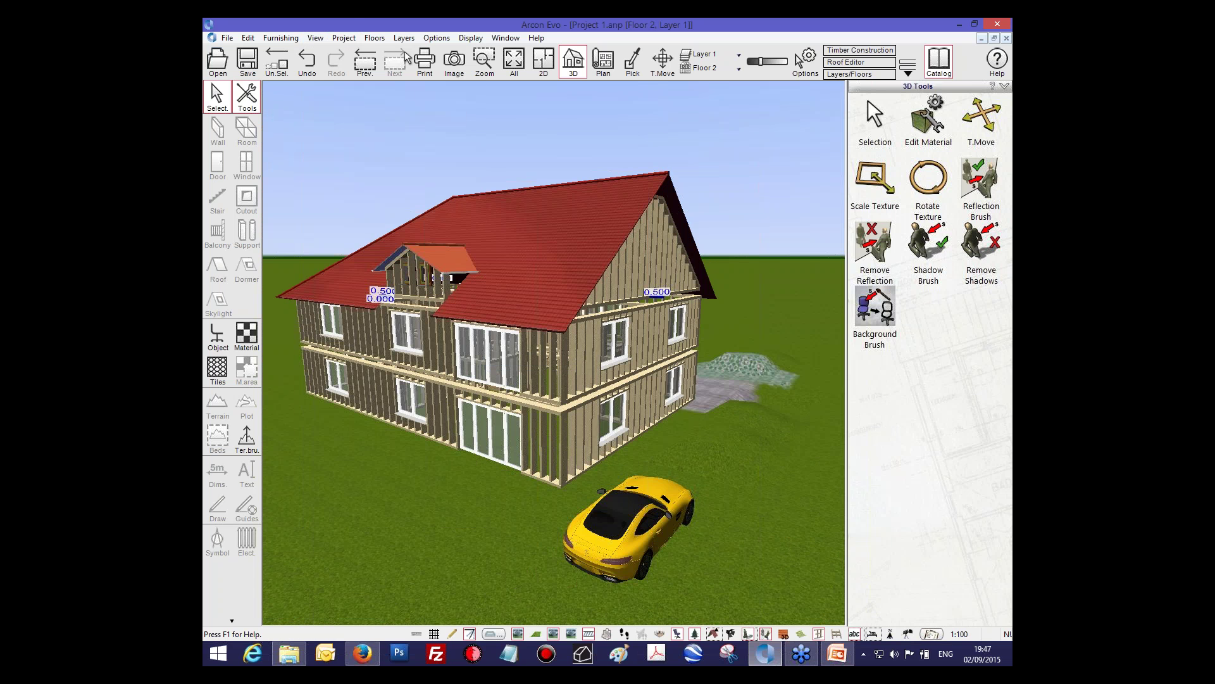
click(315, 38)
mouse_move(417, 318)
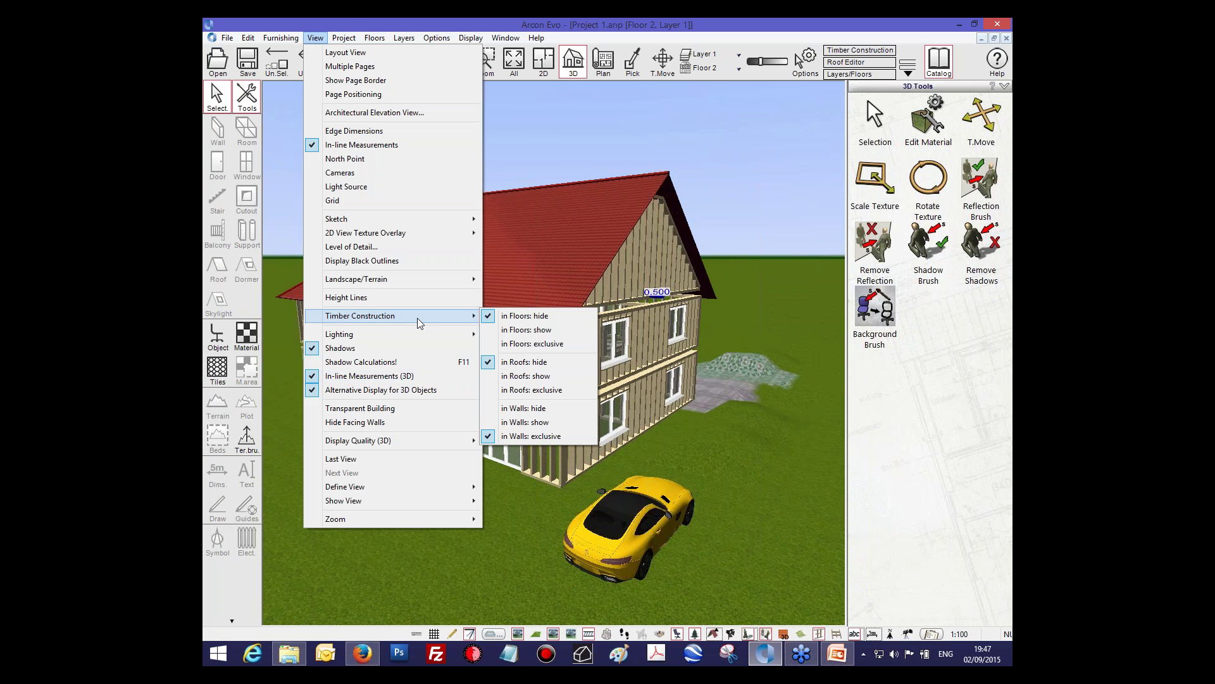
click(524, 408)
drag(524, 408, 684, 398)
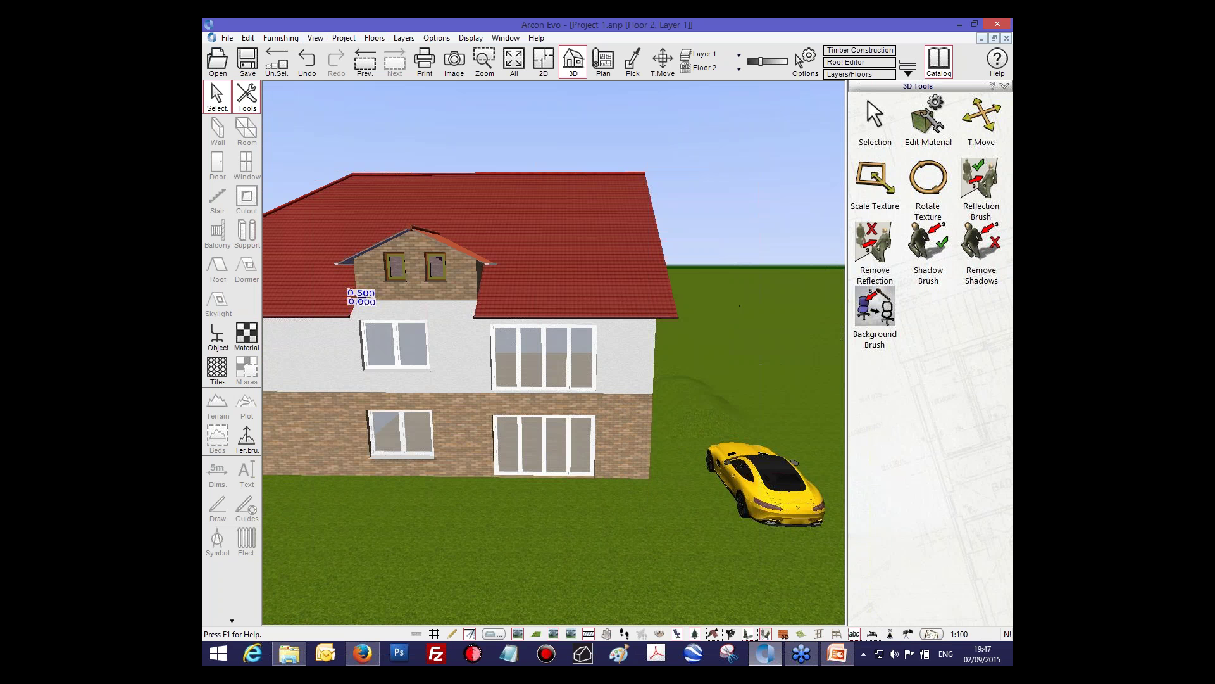
drag(604, 392, 551, 374)
Step: In the 2D plan, draw a rectangle of about 5.3 by 2.5 m outside the house beside the hall
click(547, 63)
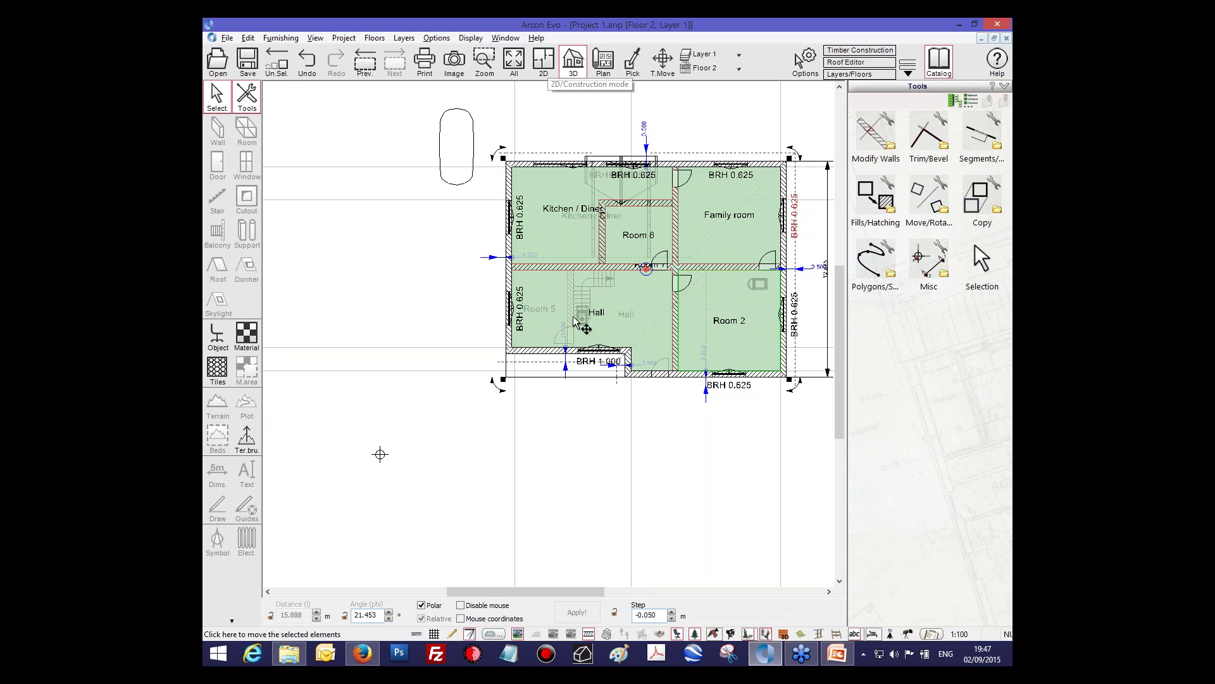
click(217, 507)
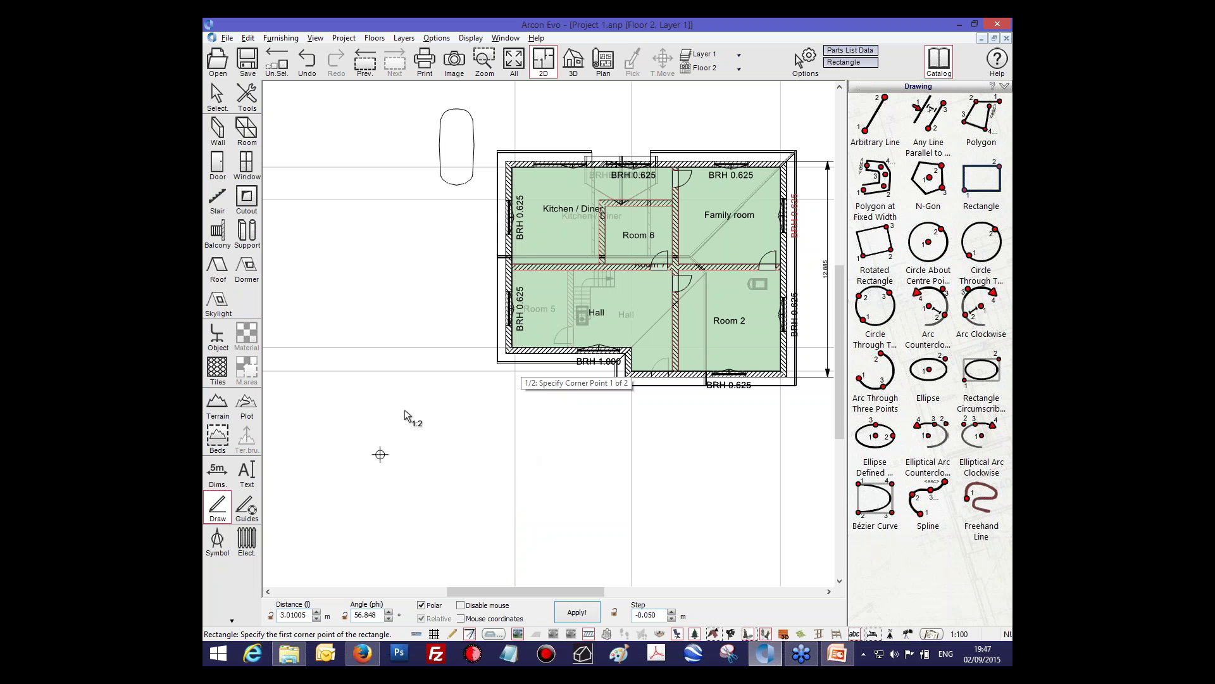
click(361, 278)
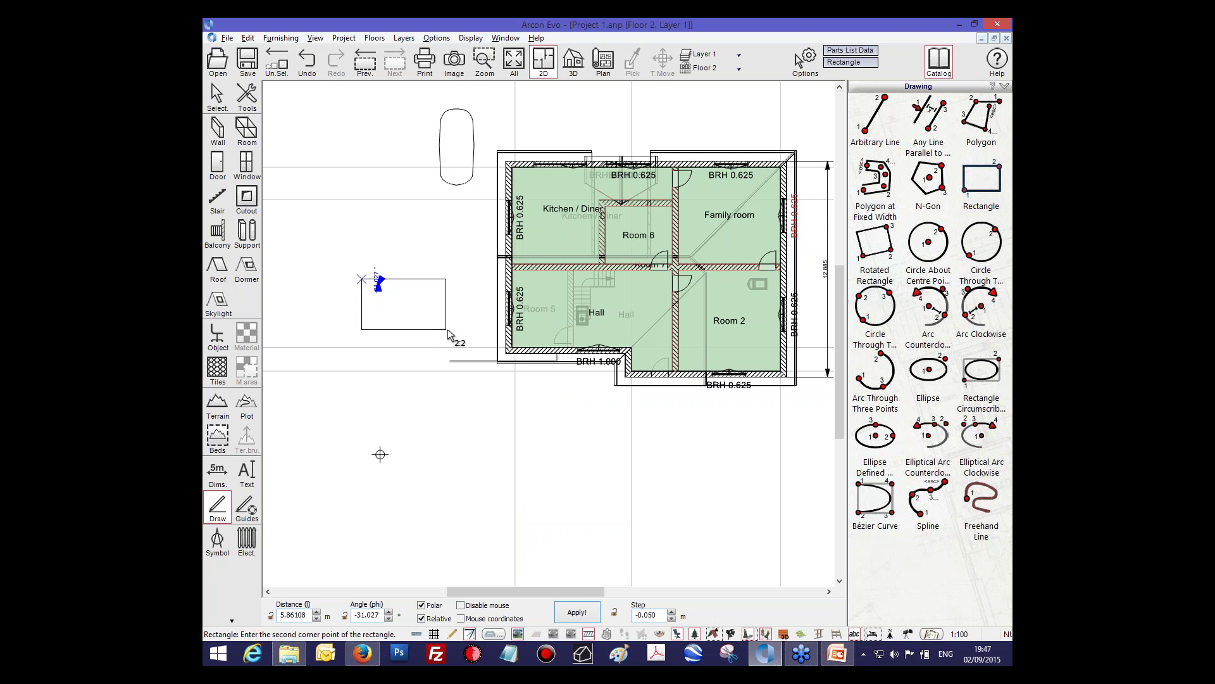
click(450, 321)
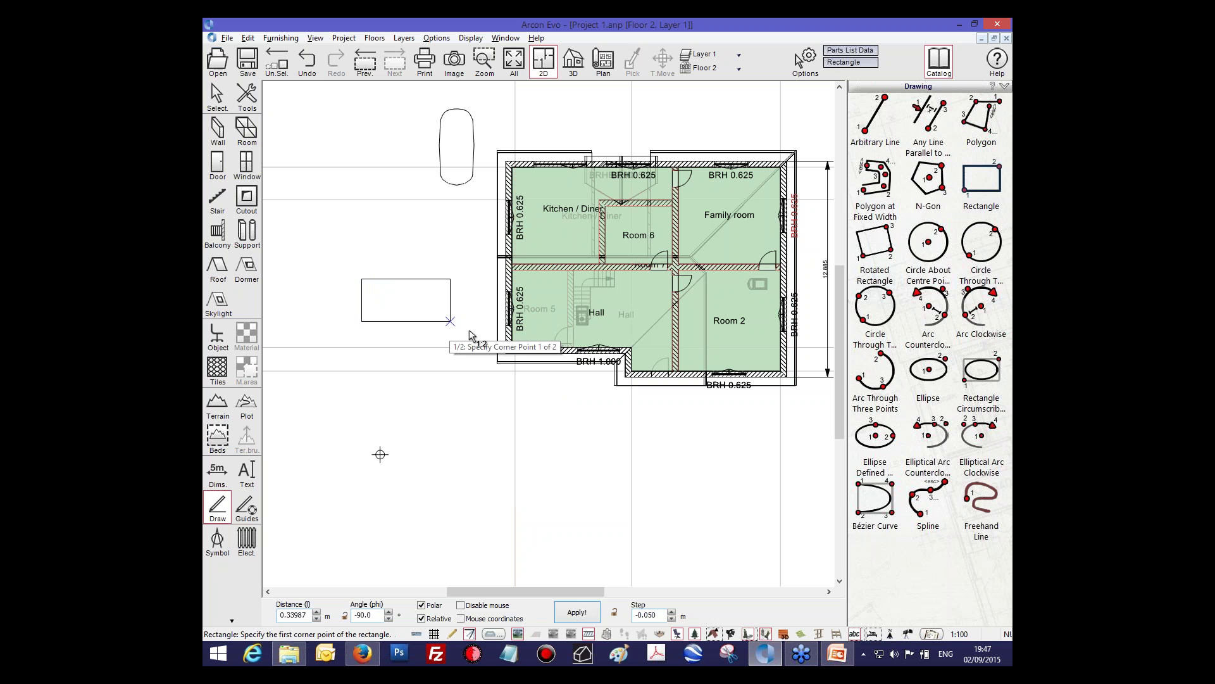
Step: Extrude the rectangle beside the hall into a 3D object, checking its 3D preview before accepting
click(216, 95)
click(420, 280)
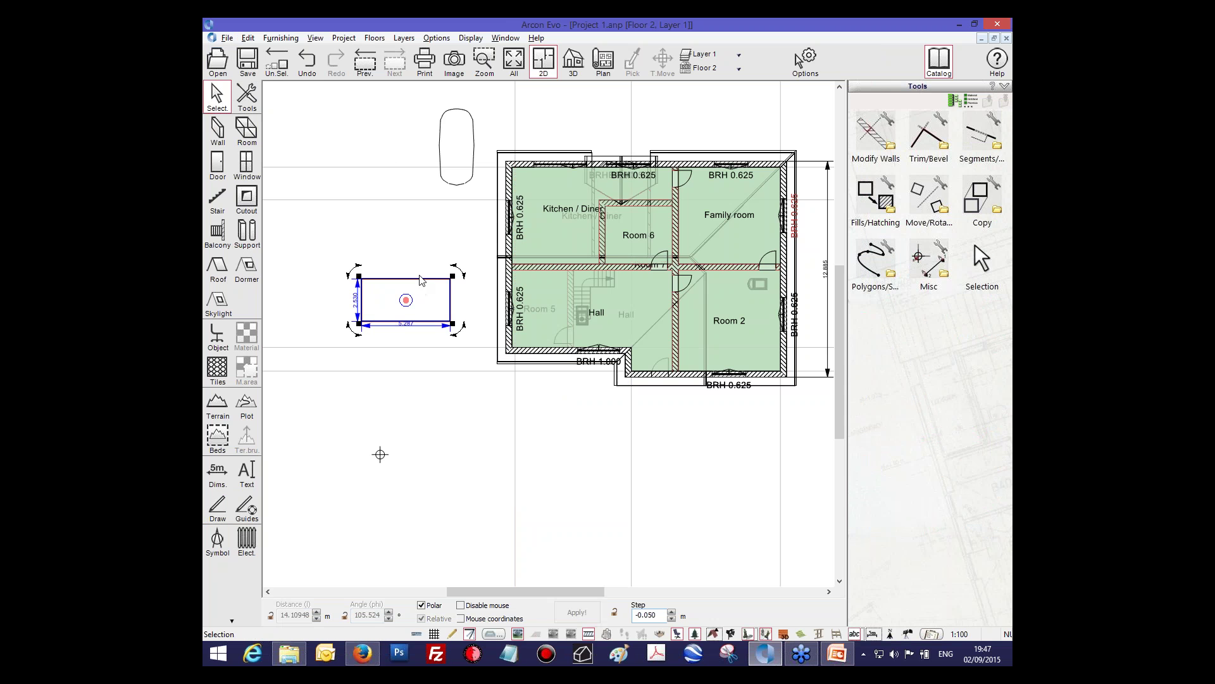
click(248, 39)
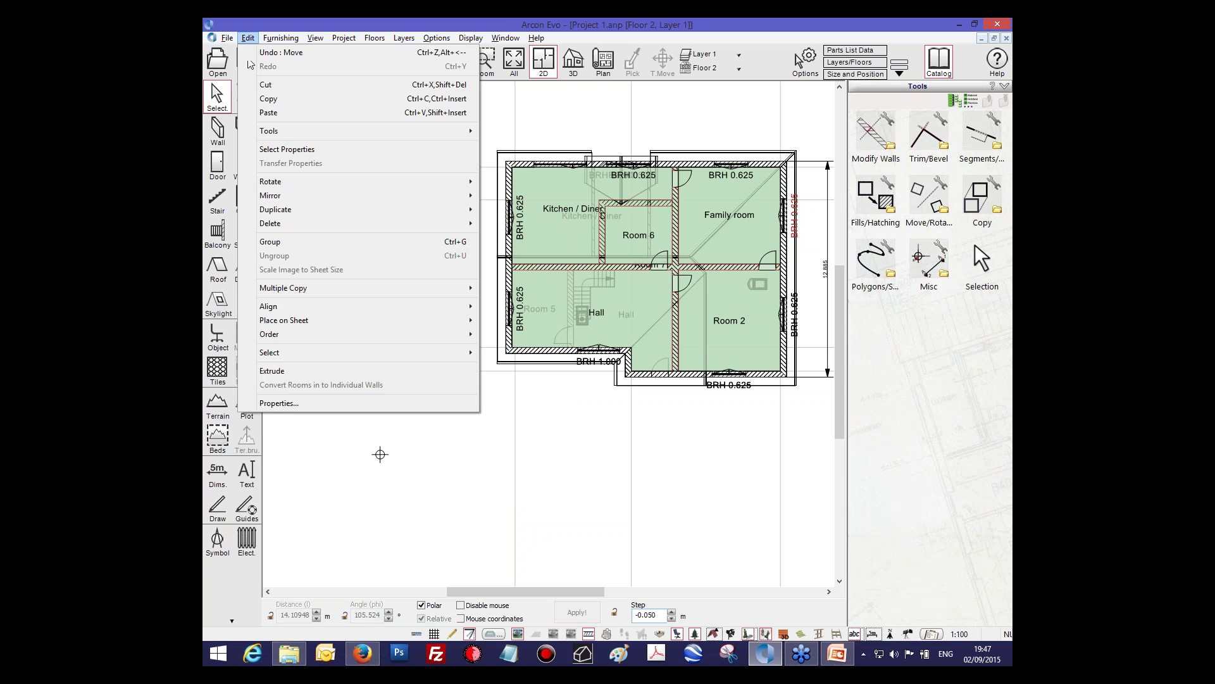
click(282, 371)
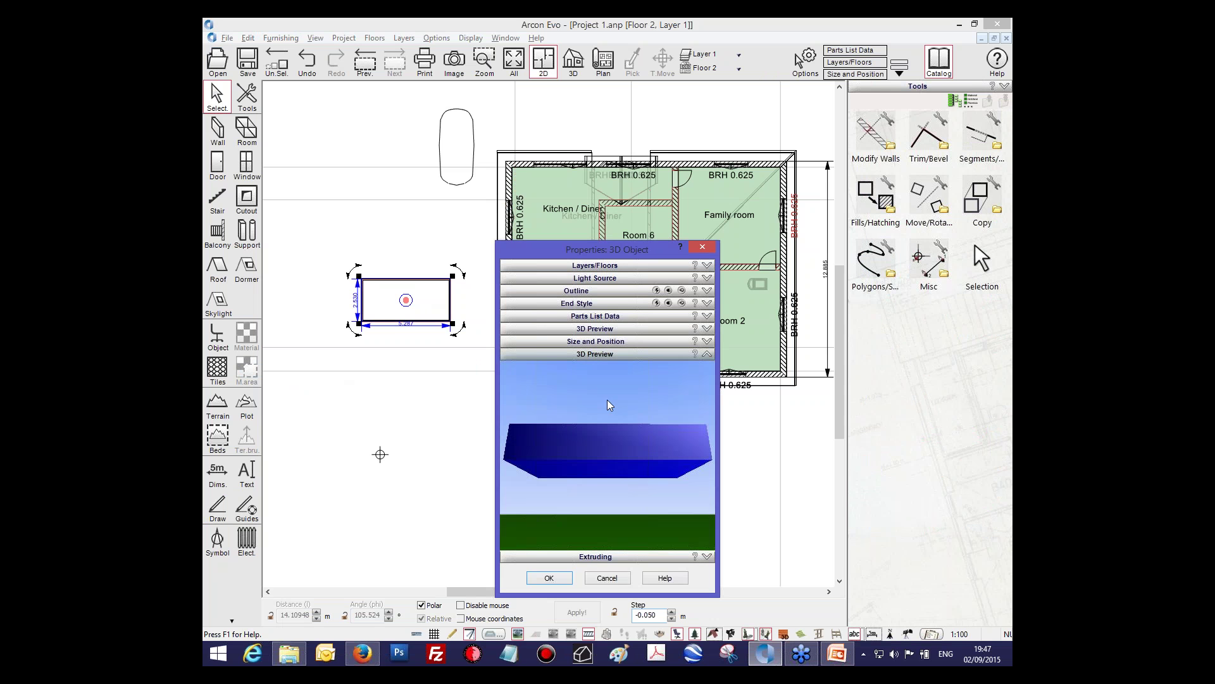
drag(588, 403, 603, 370)
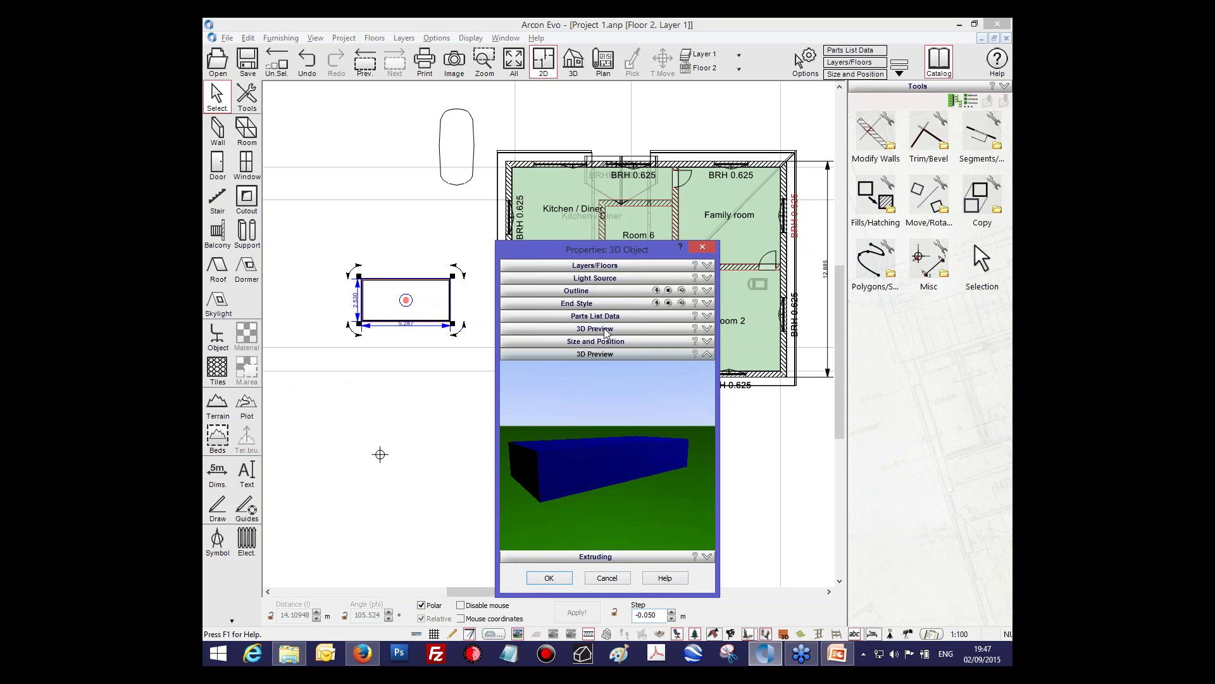
click(565, 579)
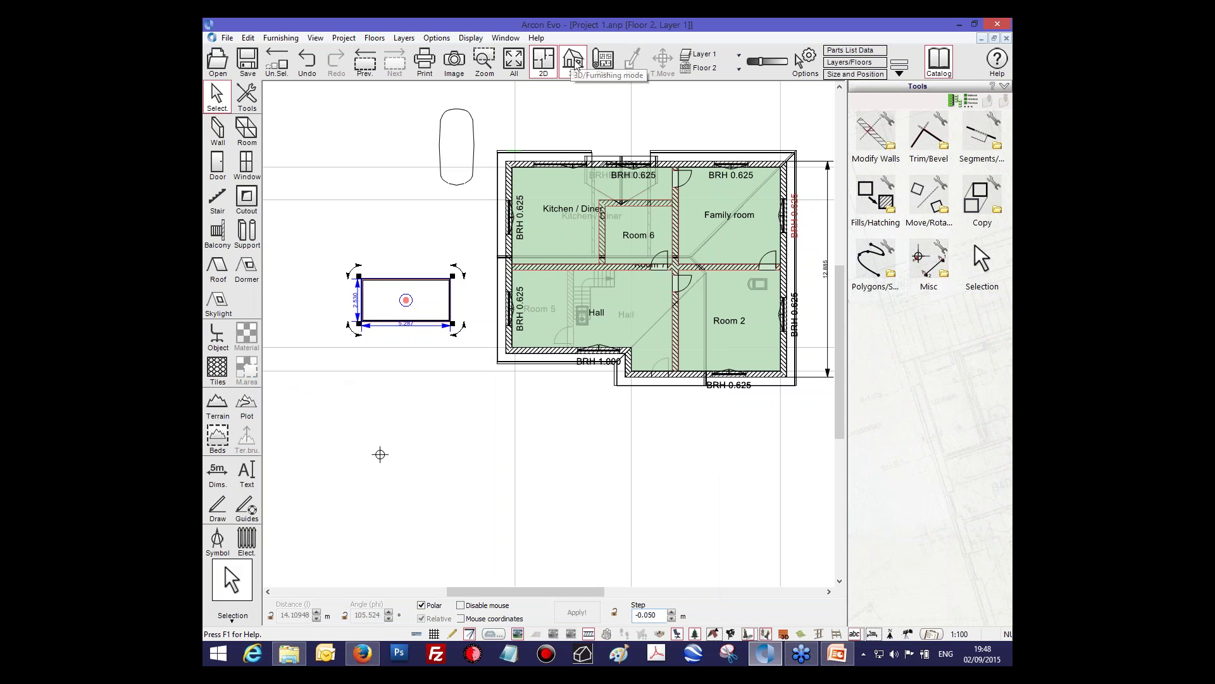
Step: In the 3D view, move the extruded block across the grass away from the house and car, and view it with the house
click(573, 62)
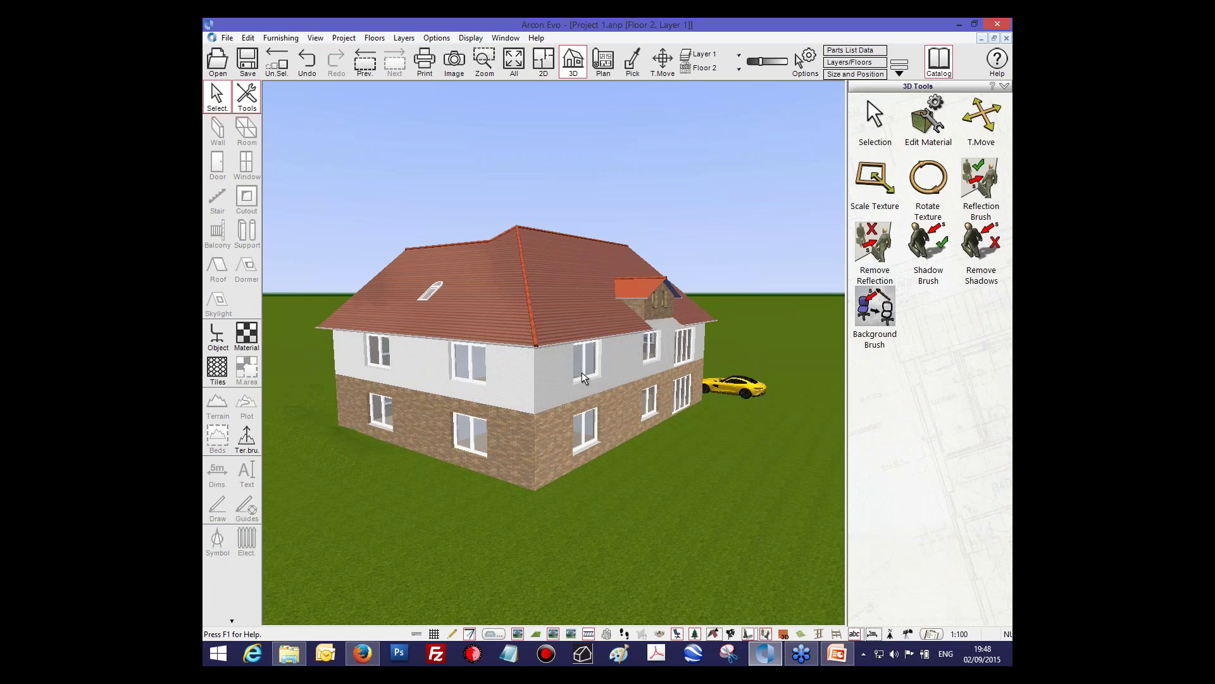
drag(582, 372, 410, 308)
drag(746, 438, 678, 330)
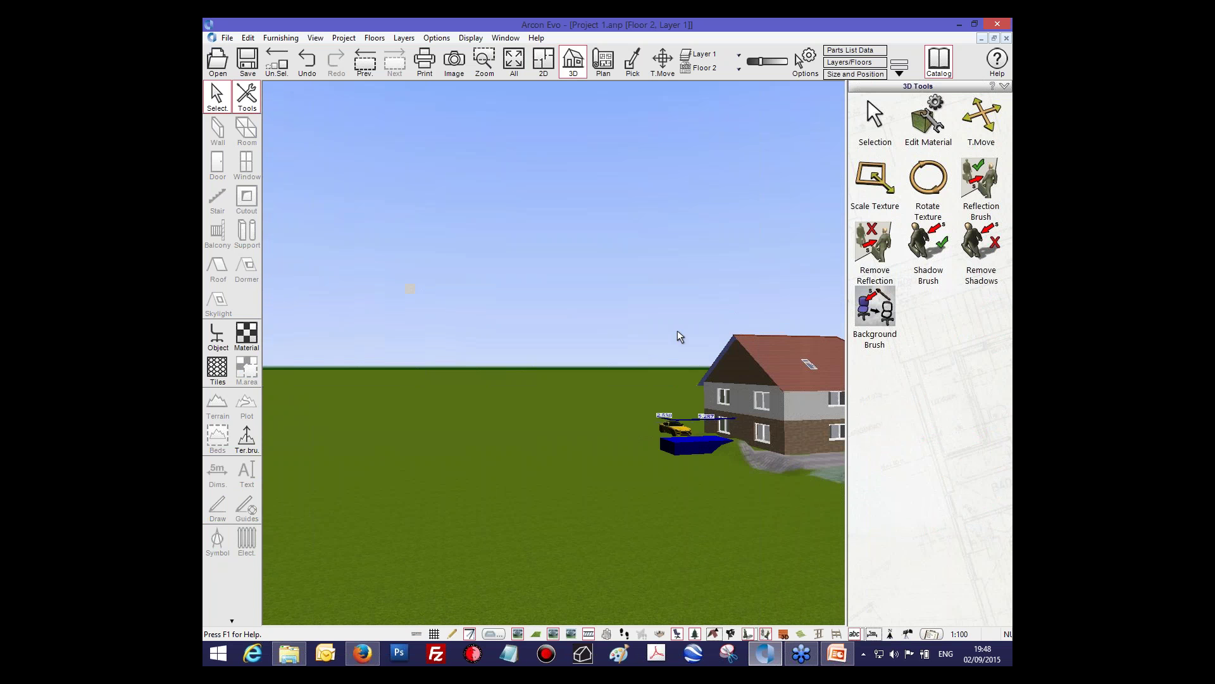
click(692, 449)
drag(686, 442, 605, 453)
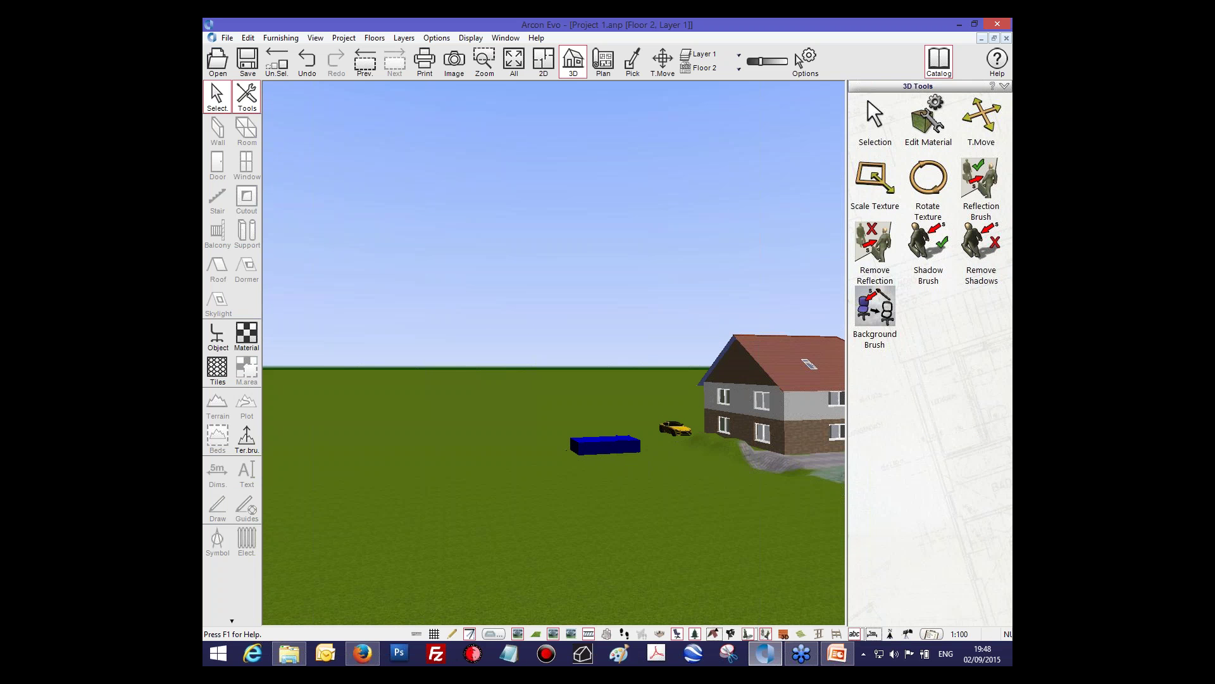
drag(665, 457, 563, 452)
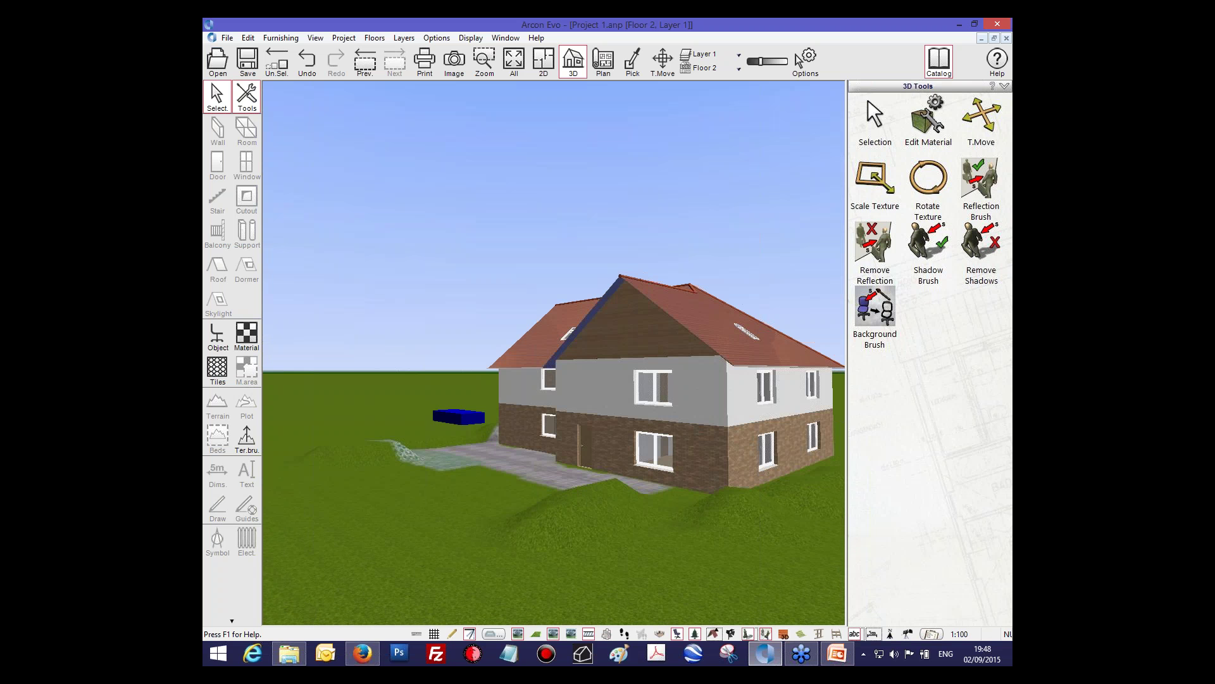
drag(633, 476, 682, 455)
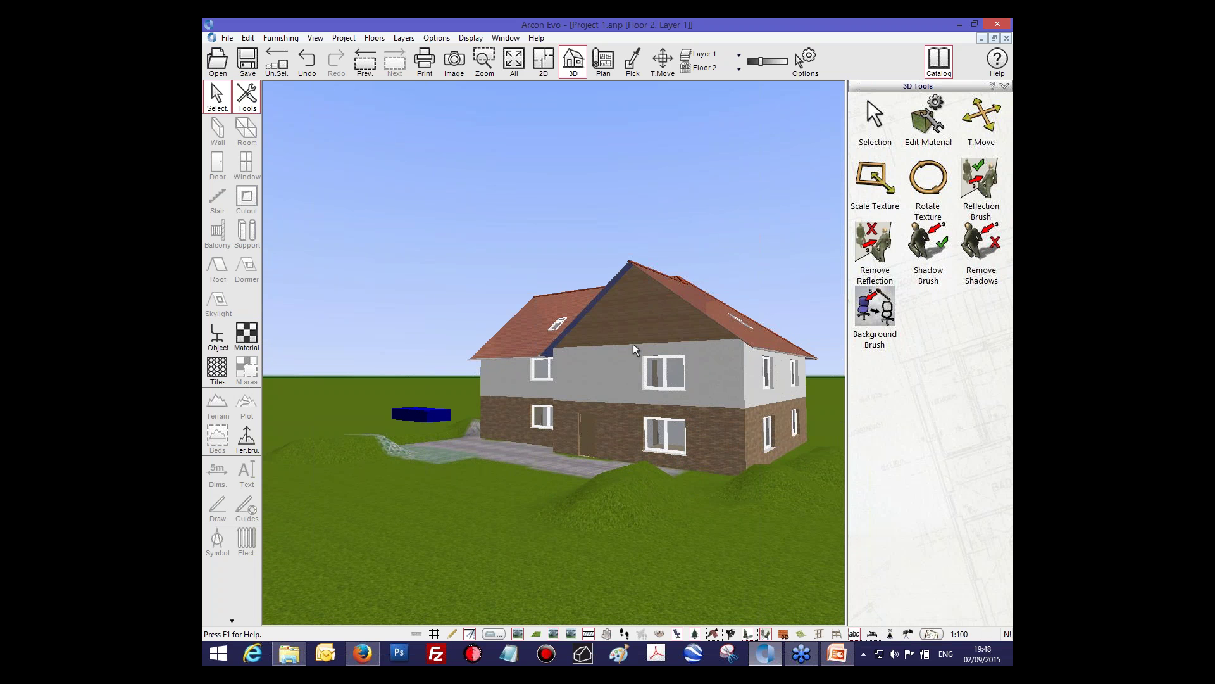
drag(633, 343, 264, 287)
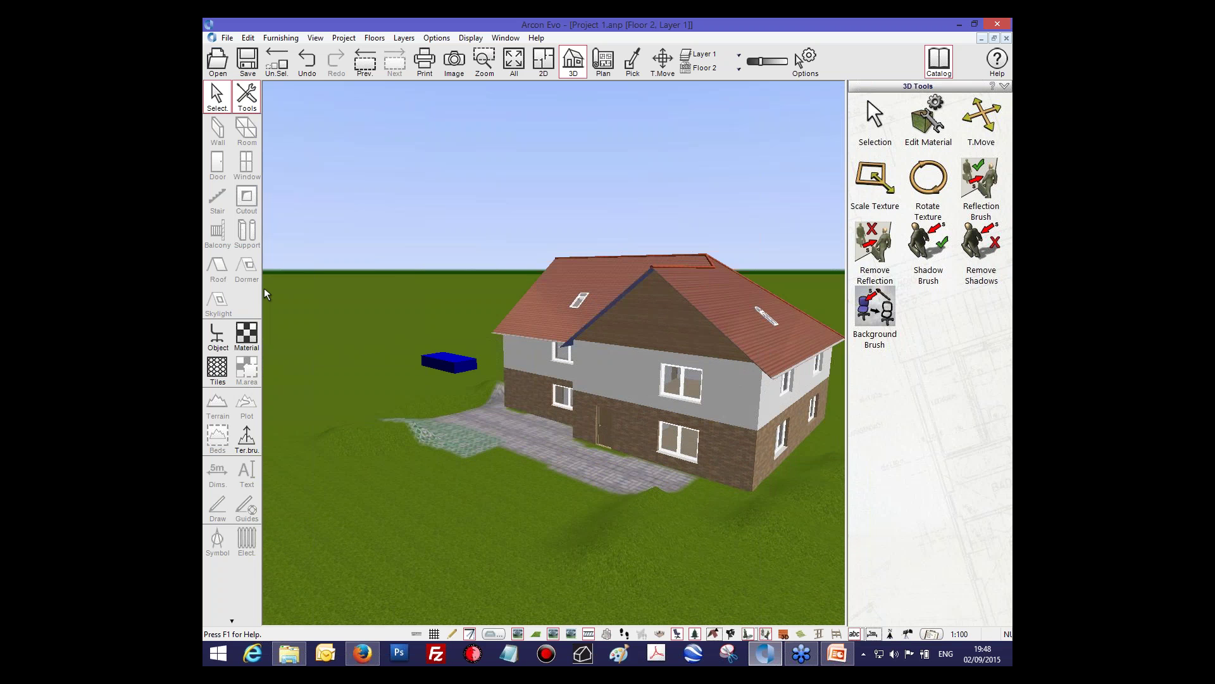
Step: Look through the file import and export formats available for the project
click(227, 38)
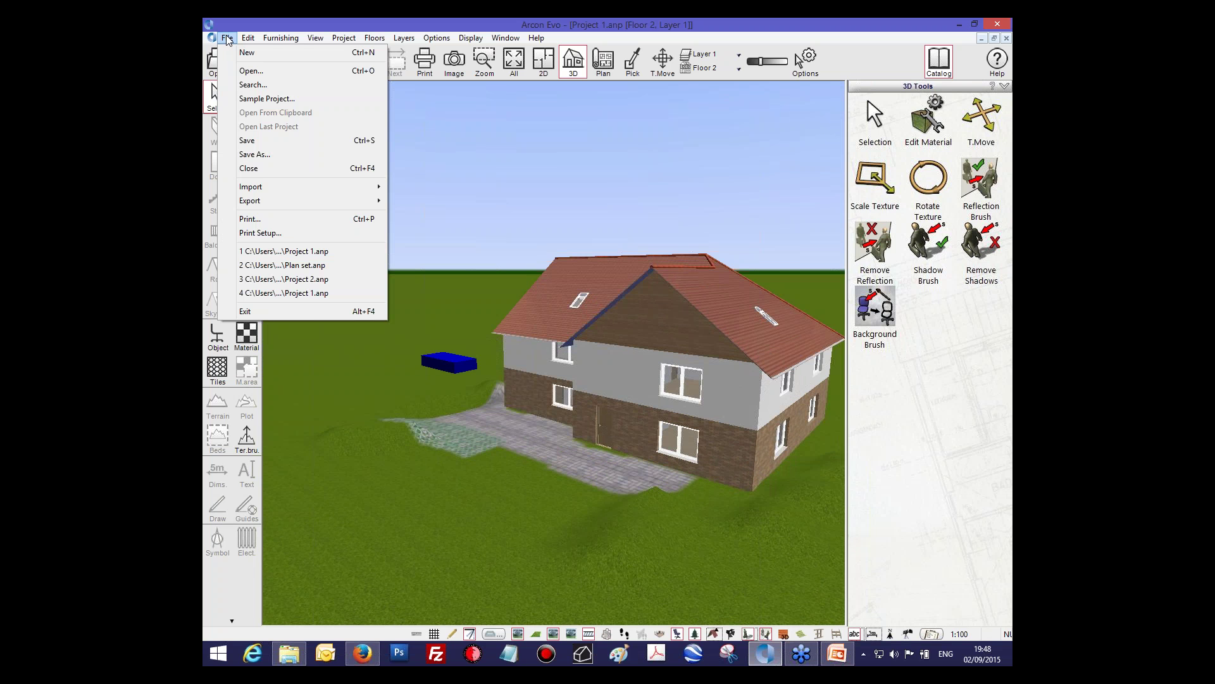
mouse_move(248, 38)
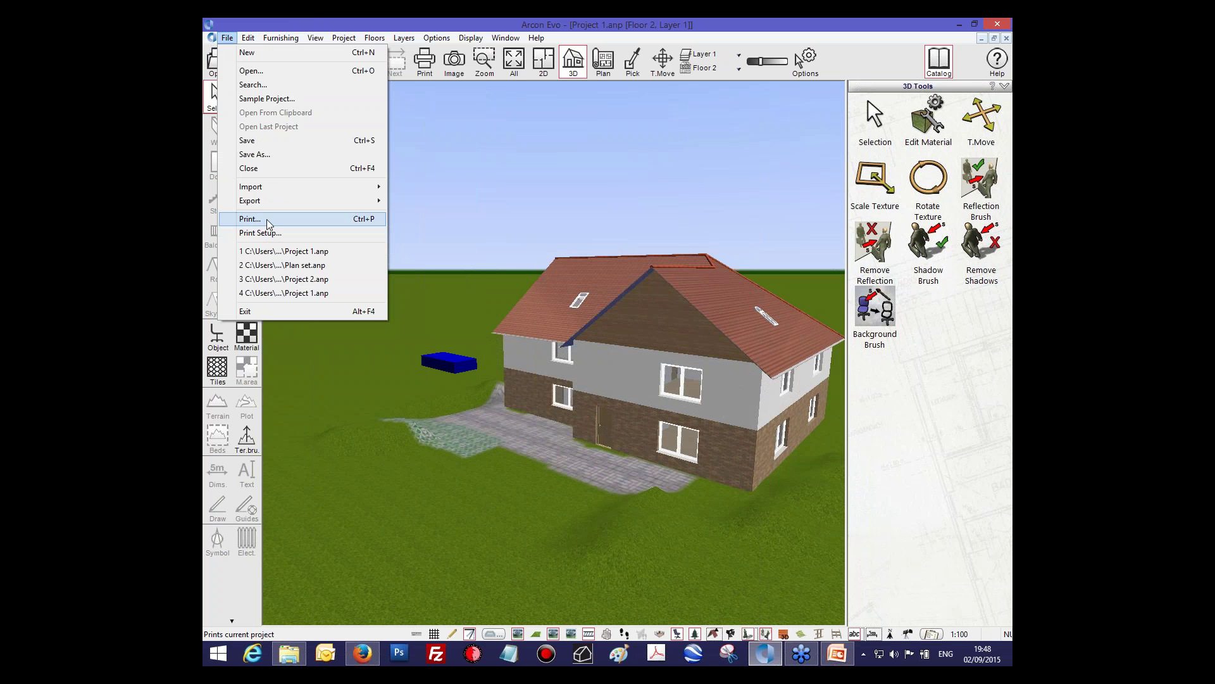
mouse_move(267, 190)
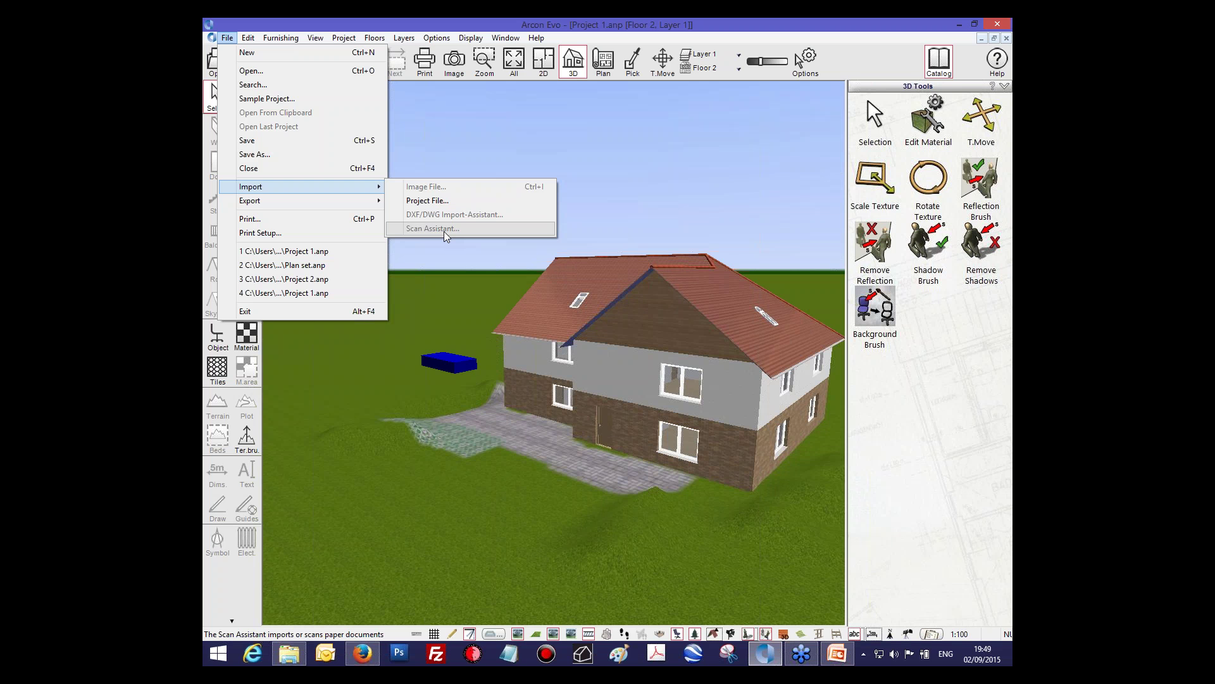
mouse_move(374, 200)
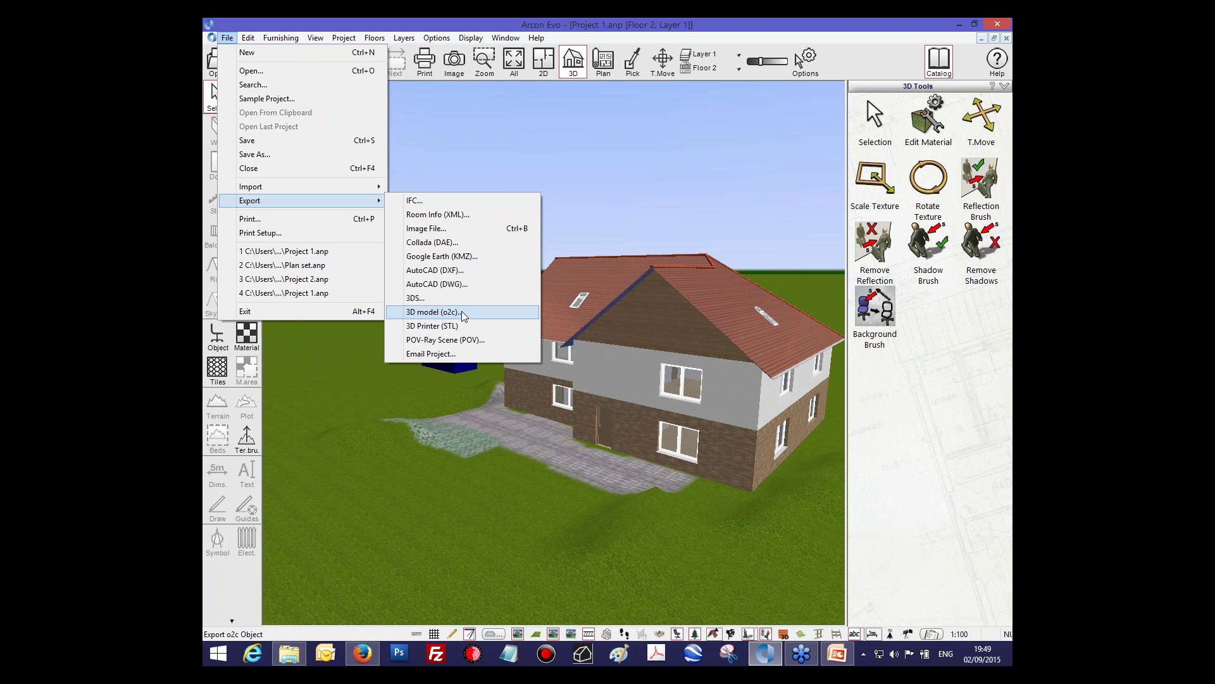
click(572, 186)
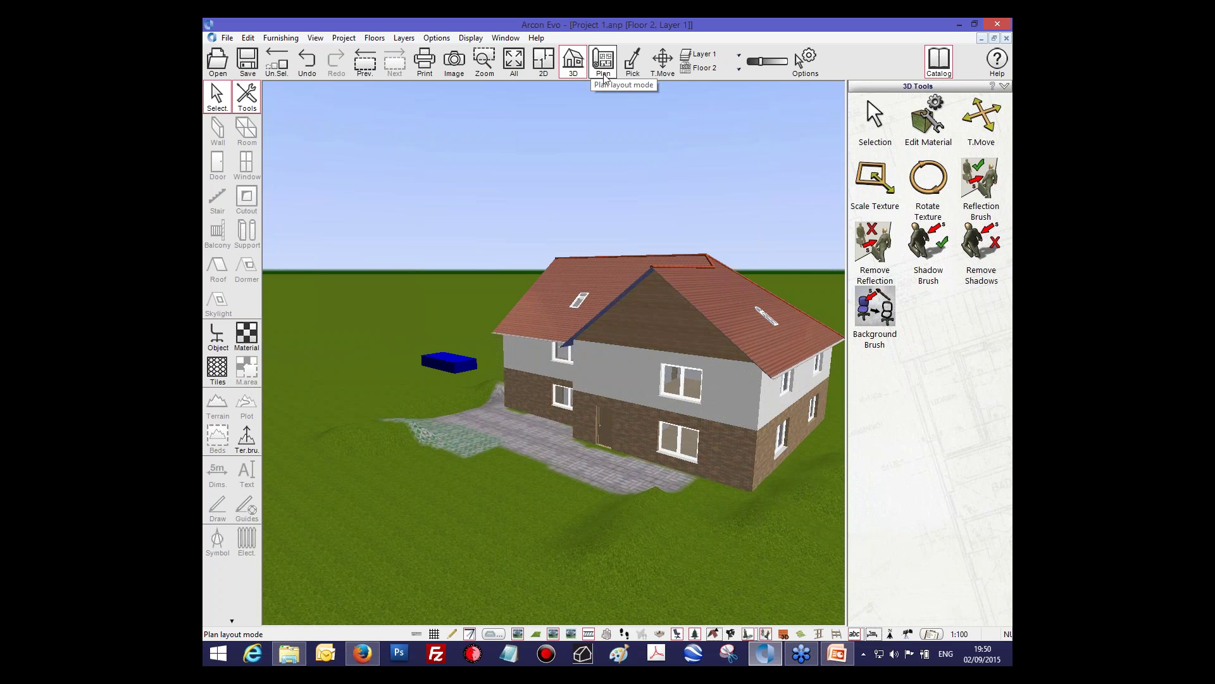
Step: Open the project Plan set.anp from the Novedge demo folder, maximize its window and show its plan layout
click(542, 66)
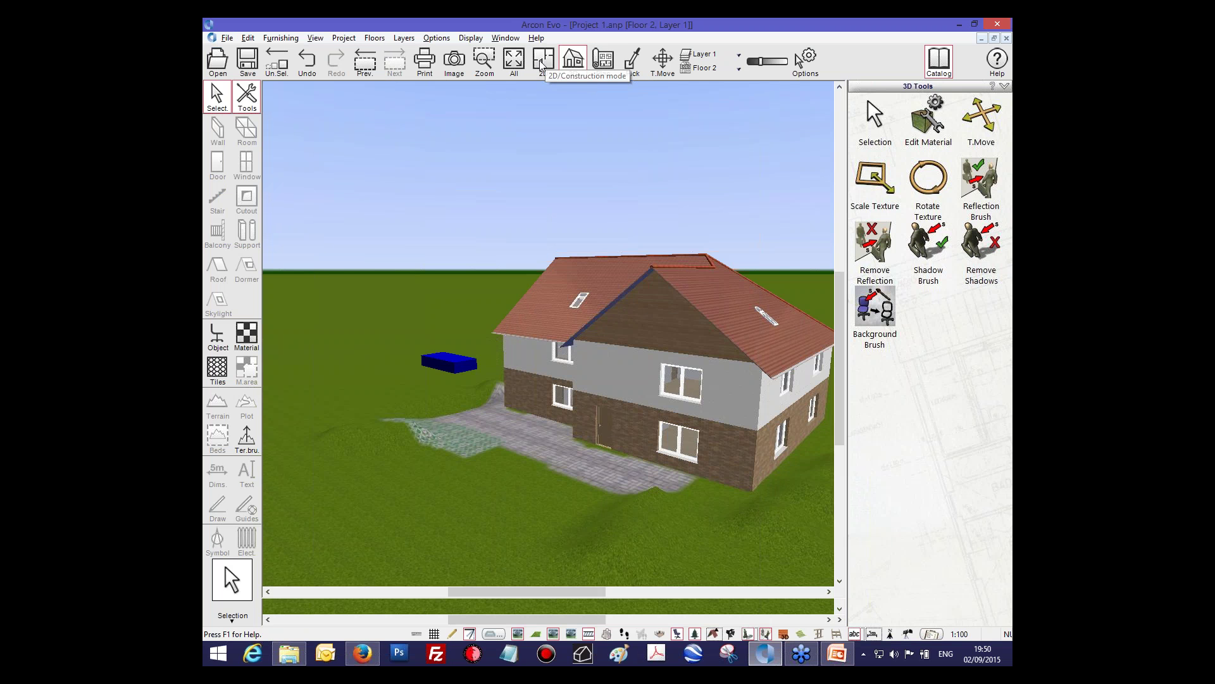
scroll(492, 262, up, 3)
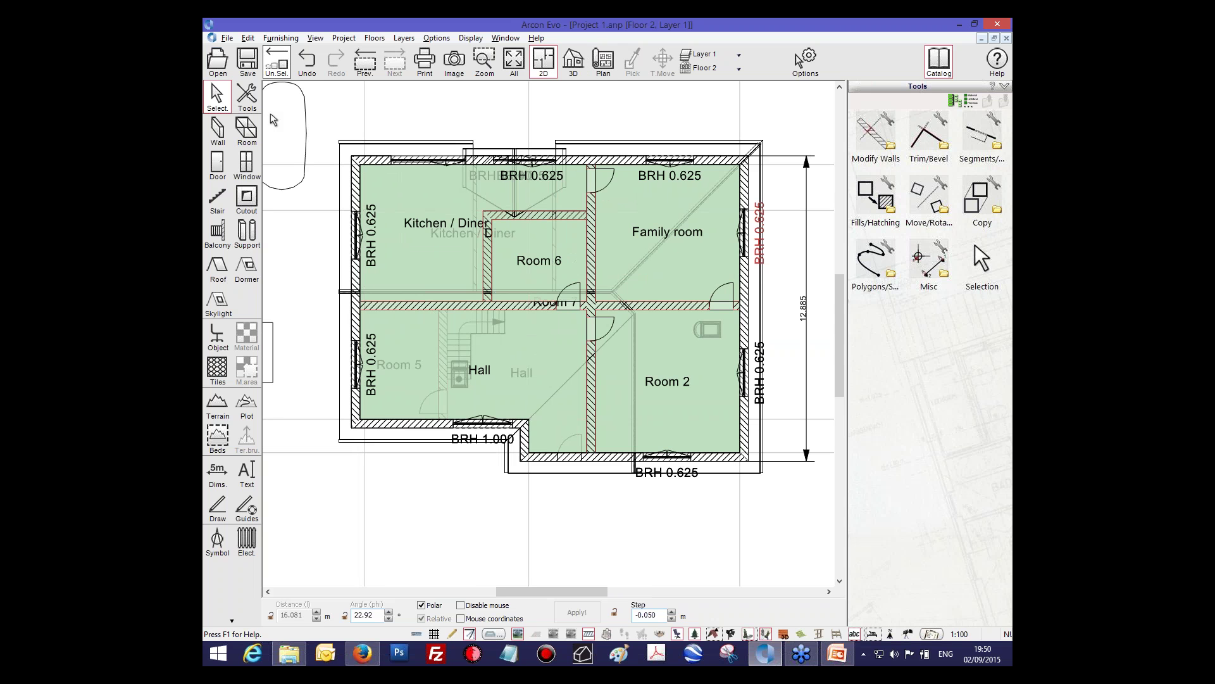
click(227, 38)
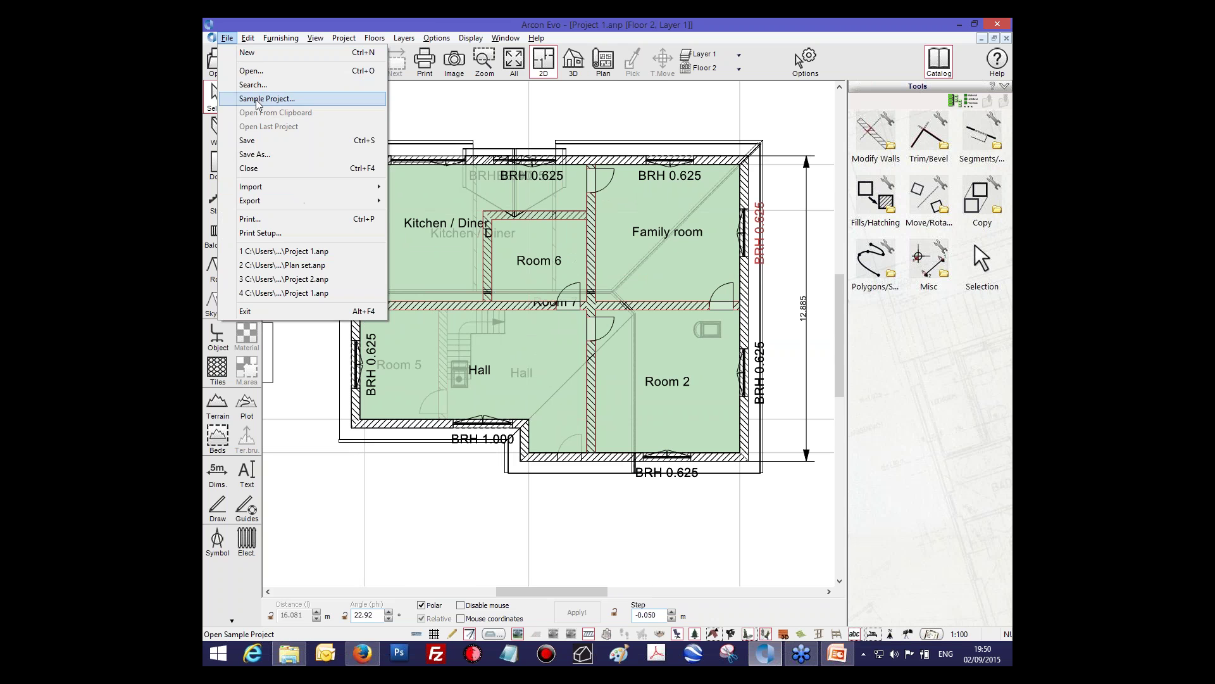
click(254, 74)
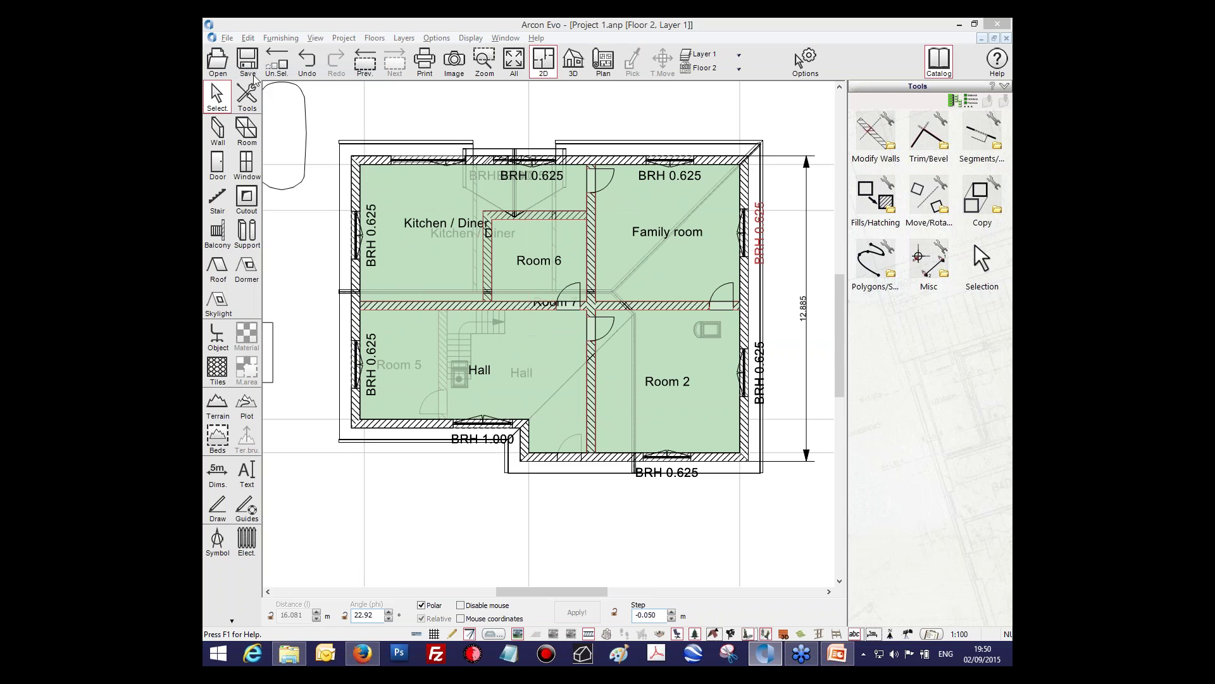
click(451, 214)
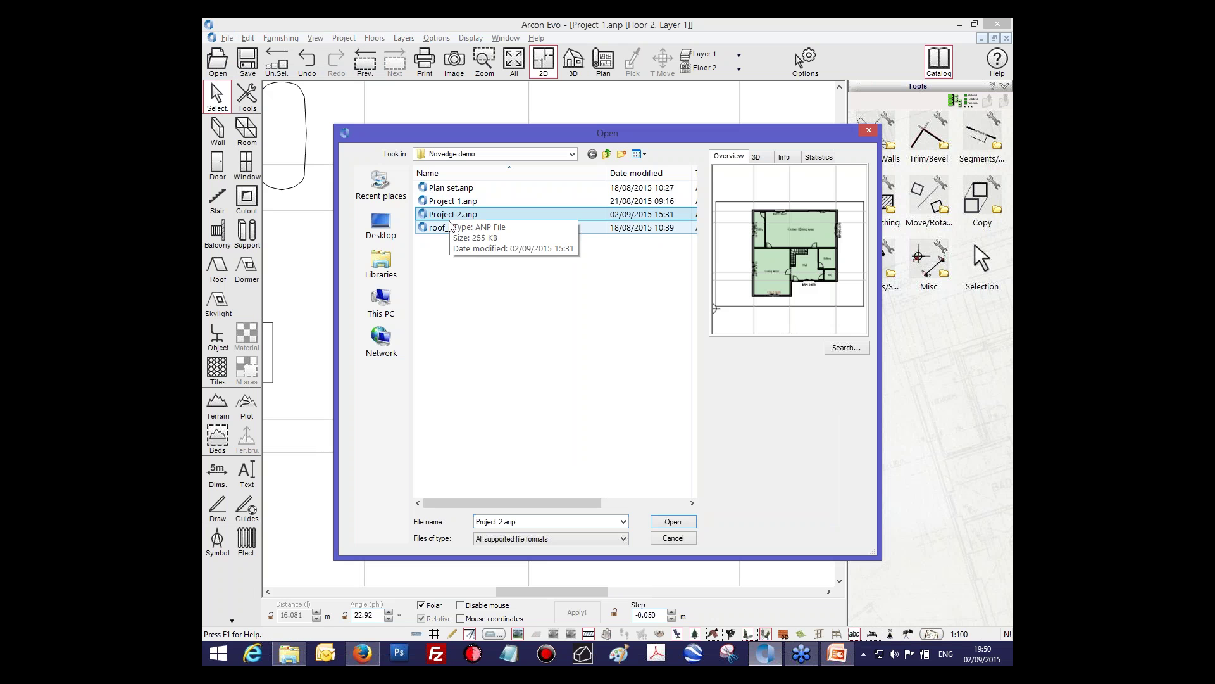
click(449, 188)
click(683, 526)
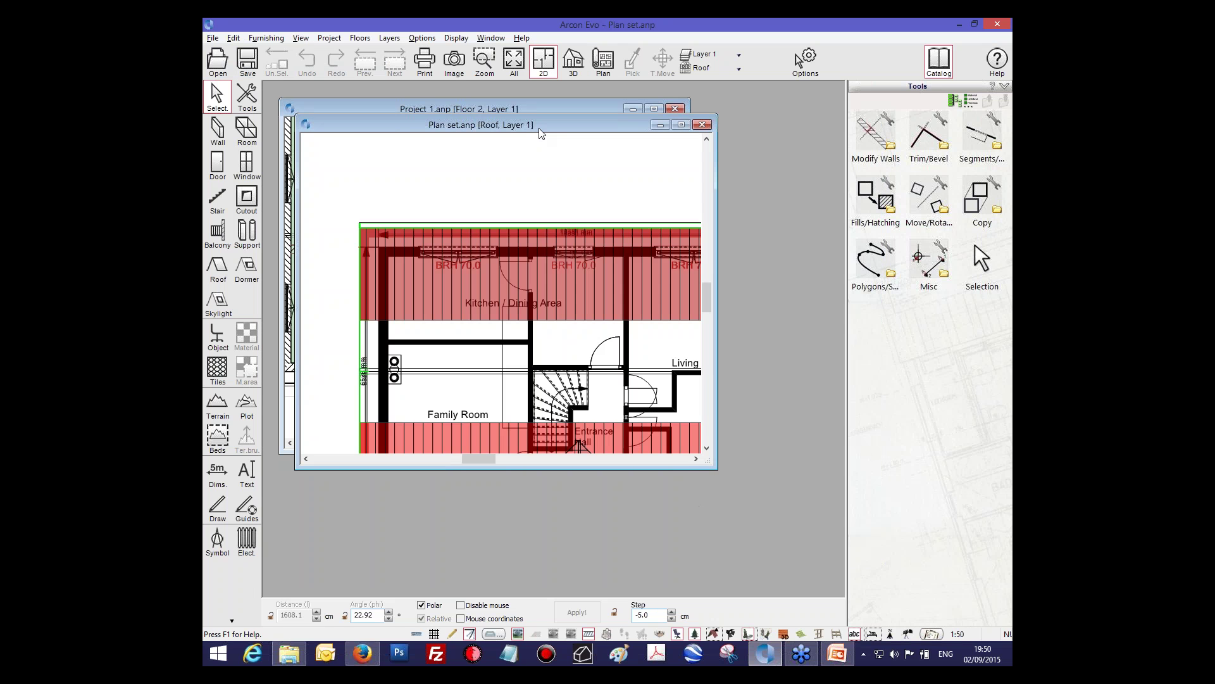
double_click(538, 130)
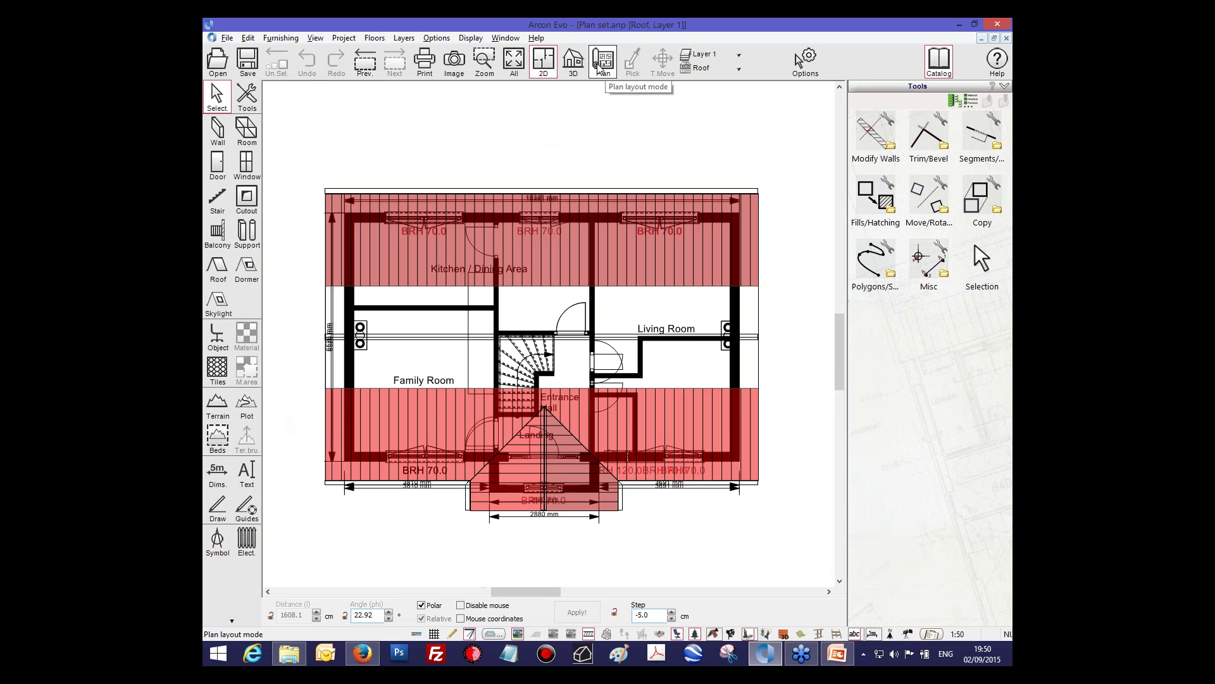
click(601, 62)
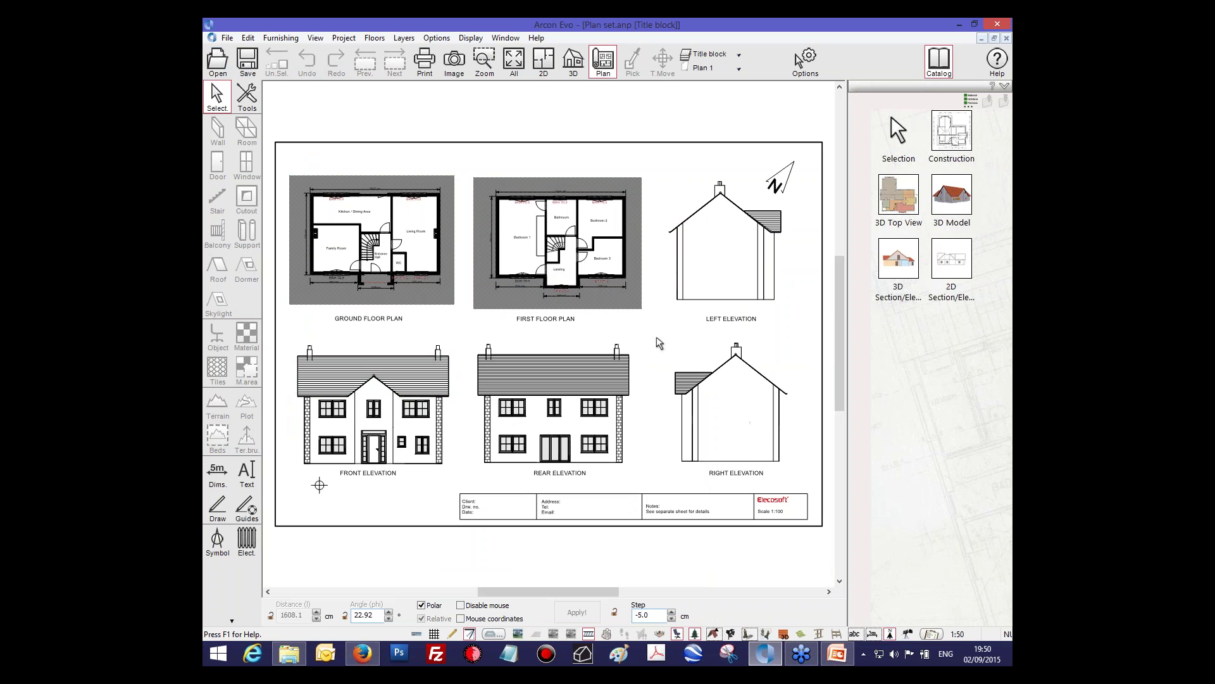
Step: Delete the right elevation drawing from the plan sheet, keeping its title
drag(652, 336, 797, 480)
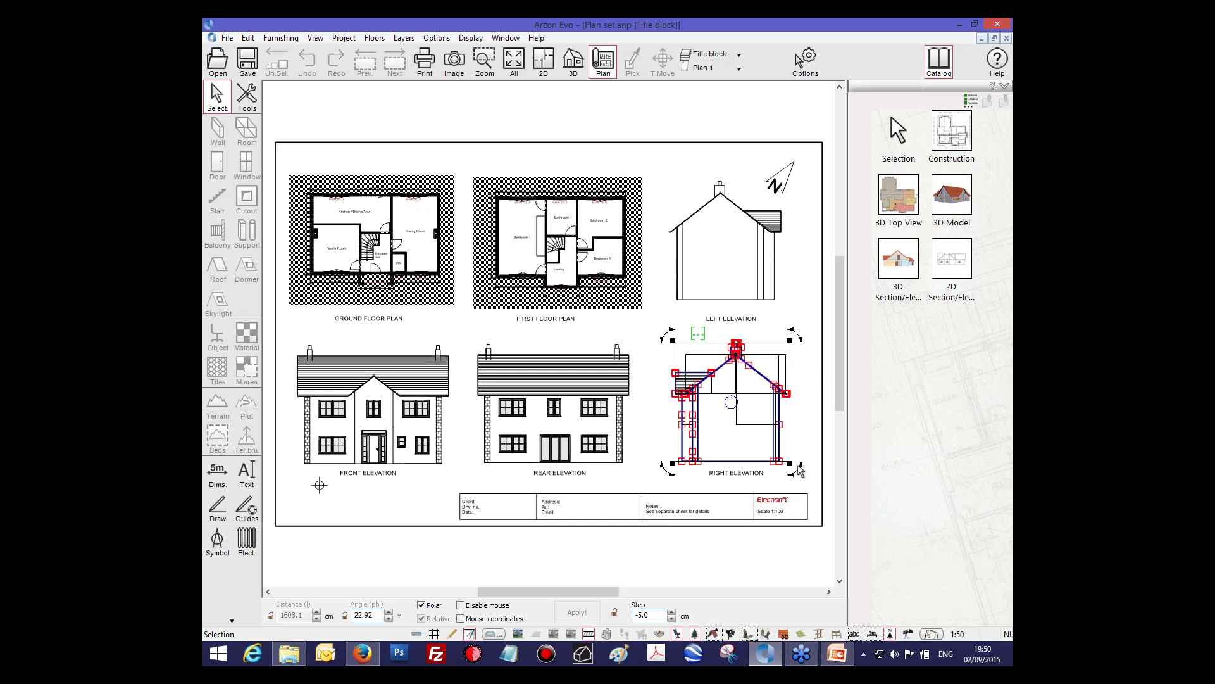
key(Delete)
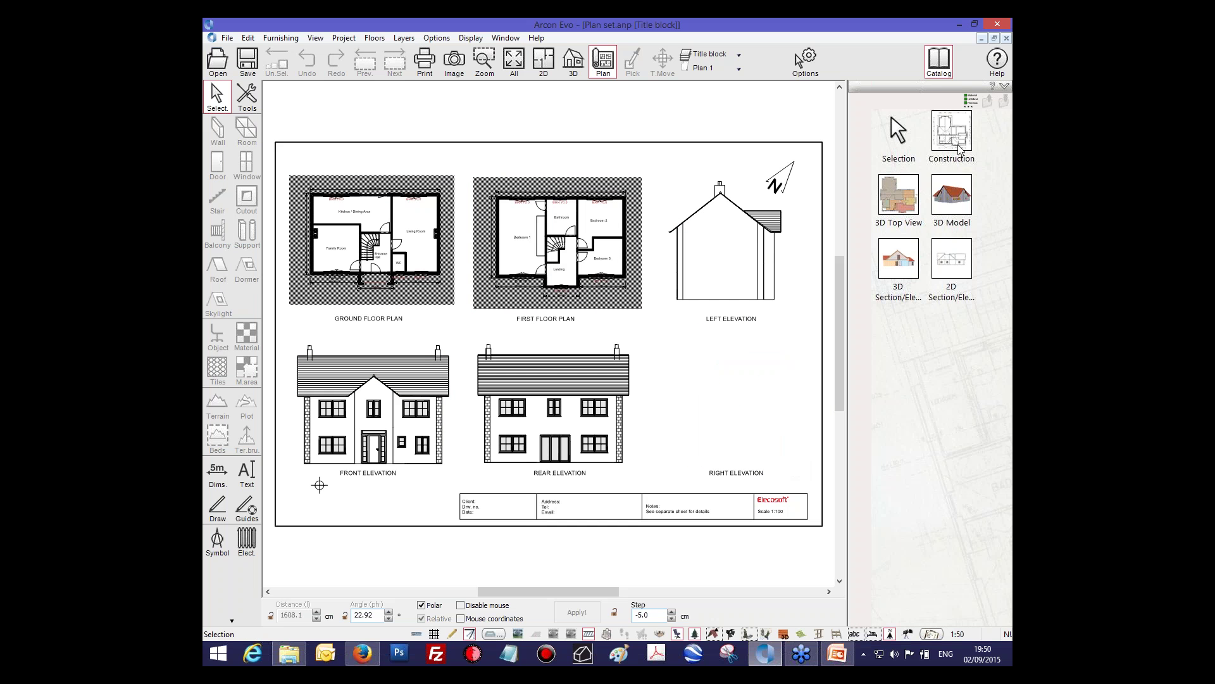
Step: Place a 2D section/elevation view of the house above the RIGHT ELEVATION title
click(955, 259)
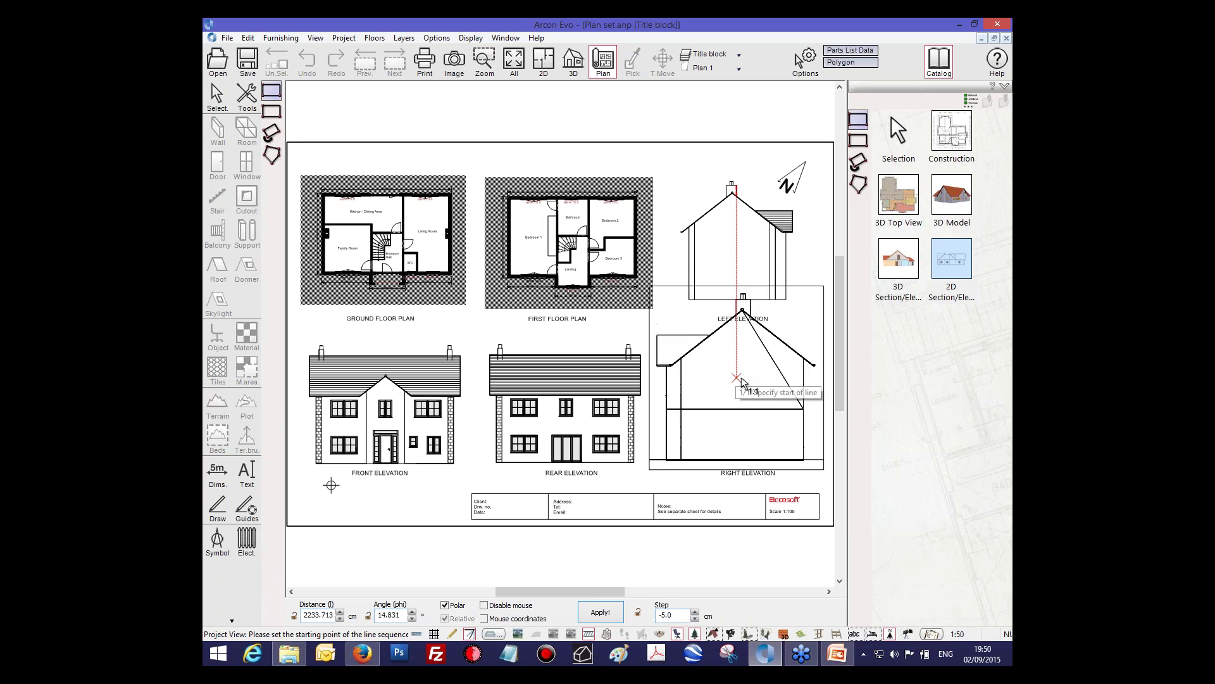
click(744, 373)
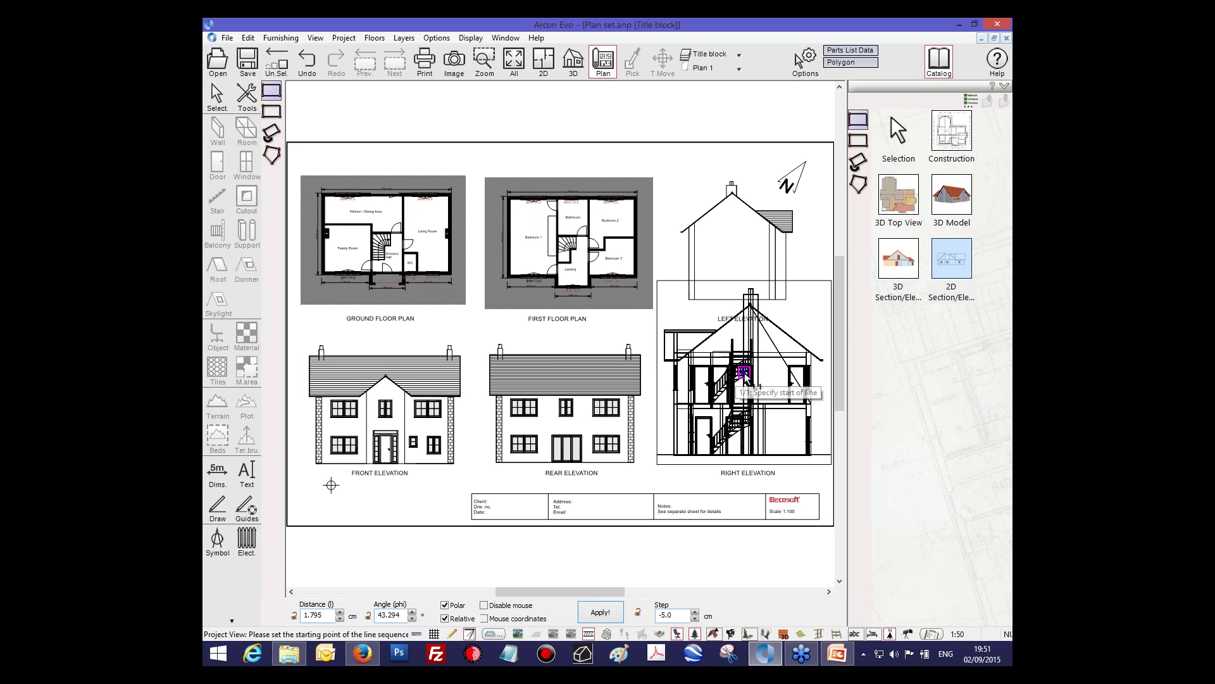
click(217, 102)
Step: Set the scale of the newly placed 2D elevation view to 1:50, shift the view slightly down and delete it
click(688, 334)
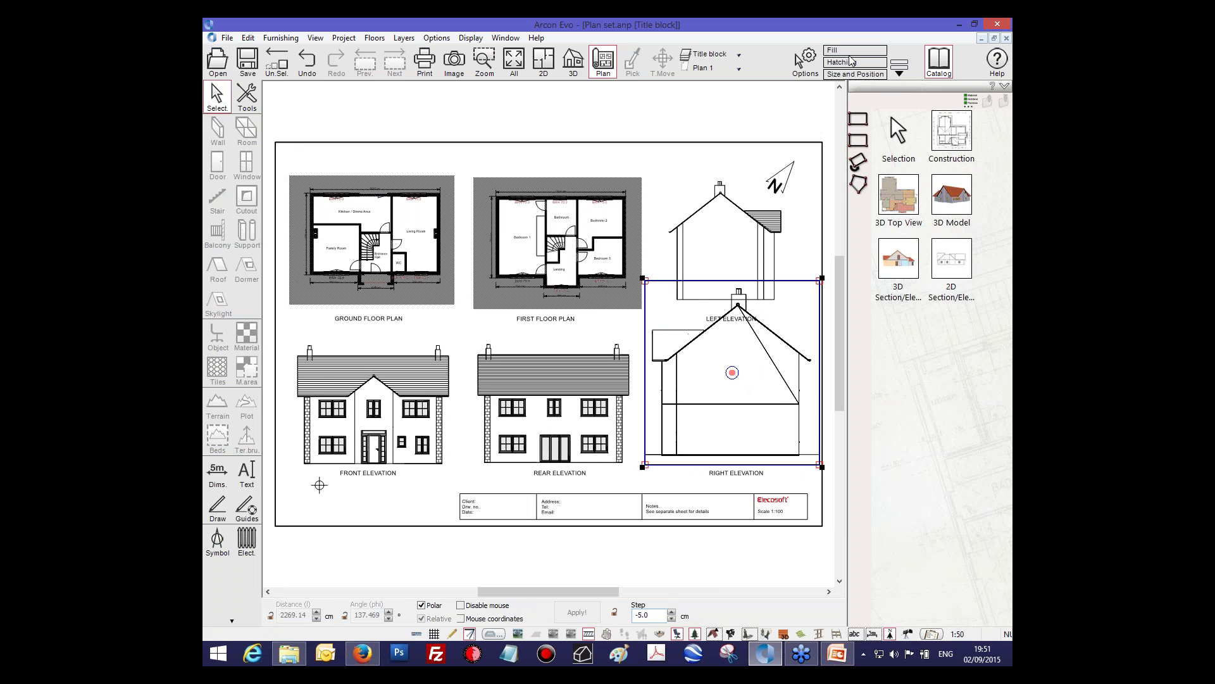
click(899, 74)
click(846, 116)
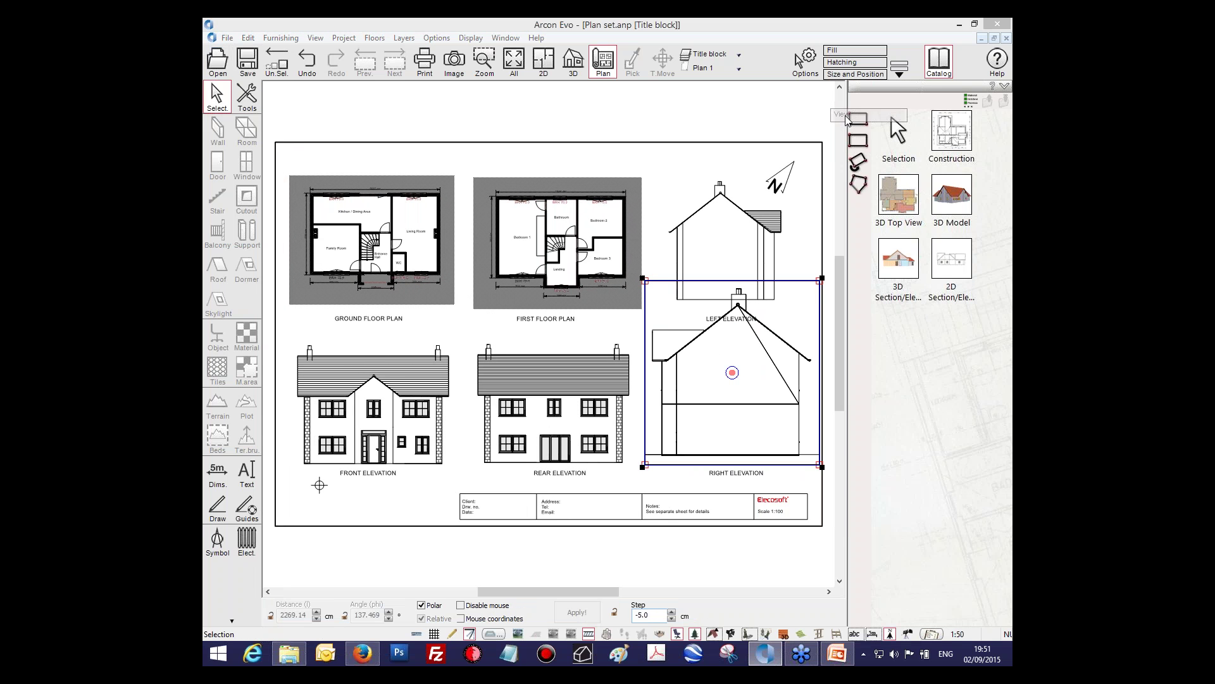
click(765, 124)
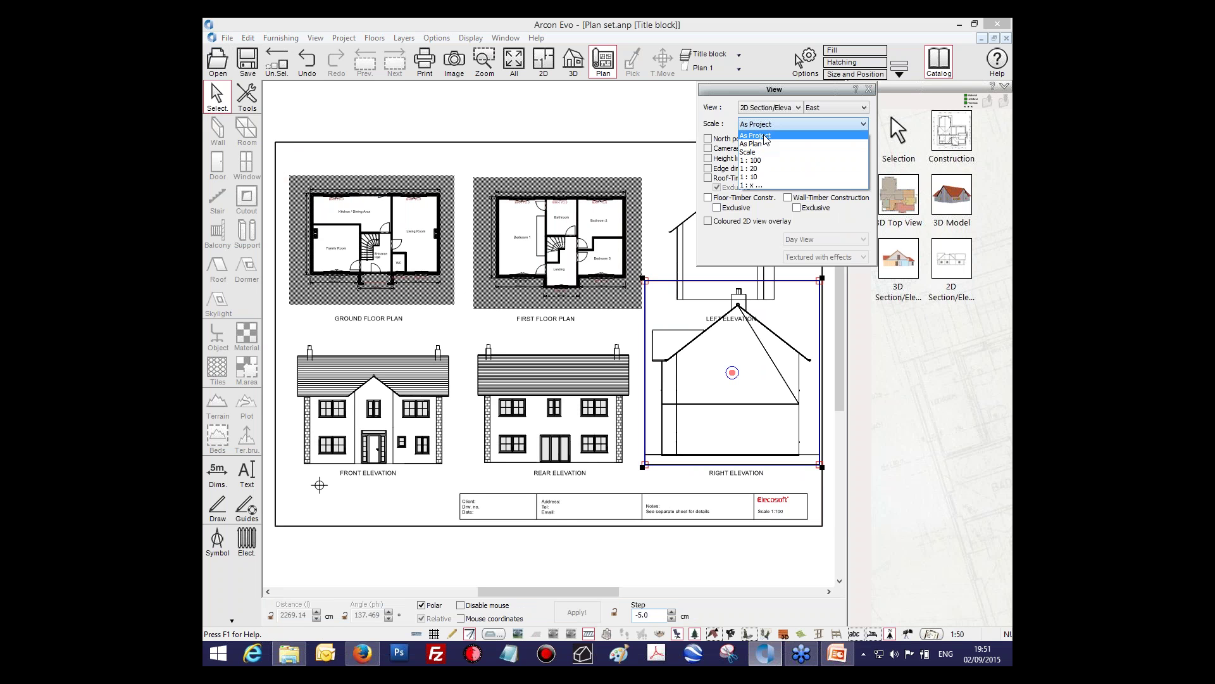
click(759, 185)
text(50)
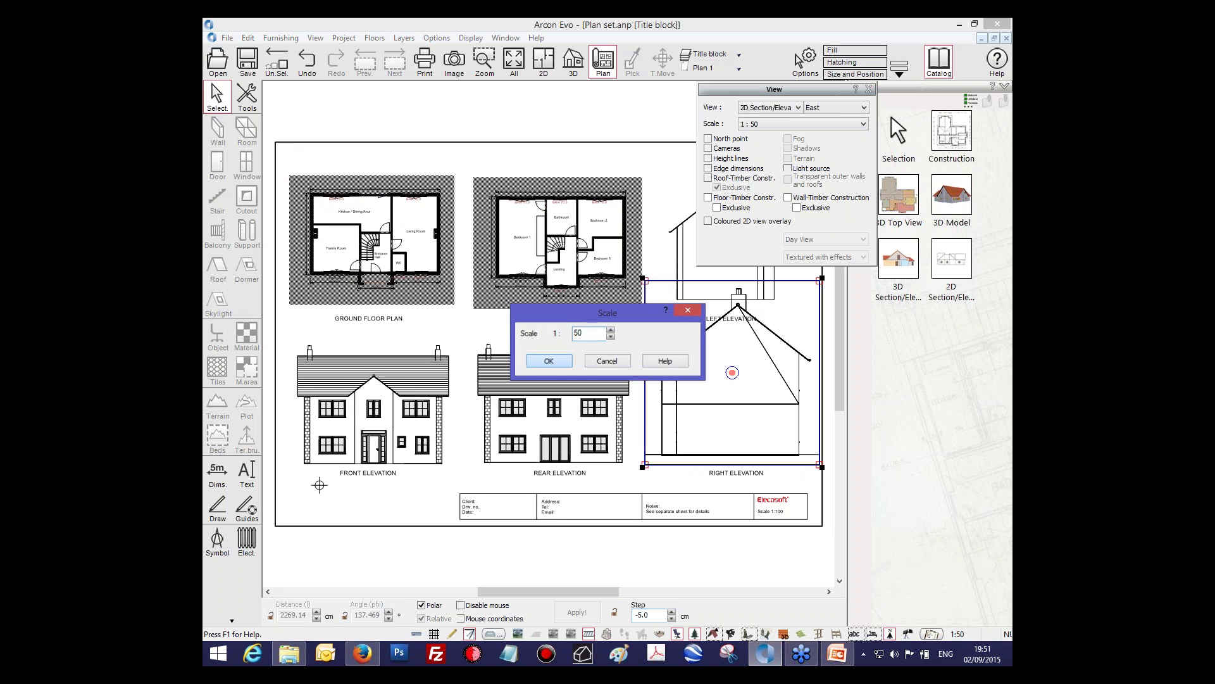
click(549, 360)
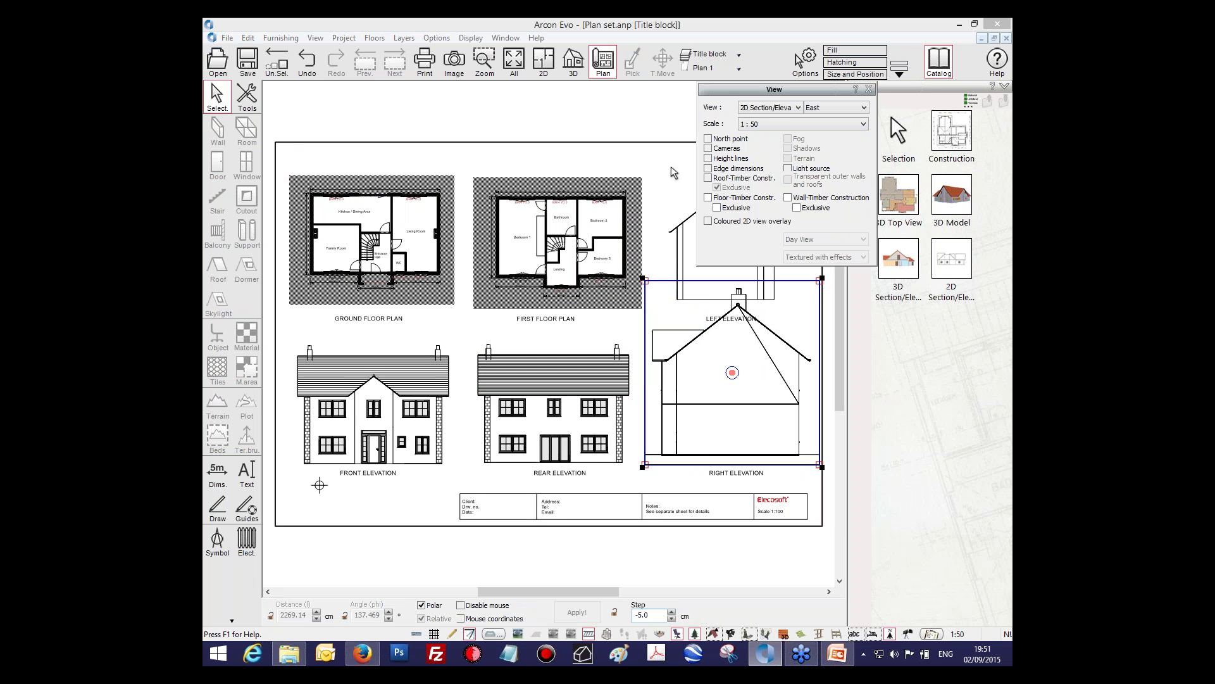
mouse_move(726, 343)
mouse_down()
mouse_move(716, 384)
mouse_move(727, 371)
mouse_up()
key(Delete)
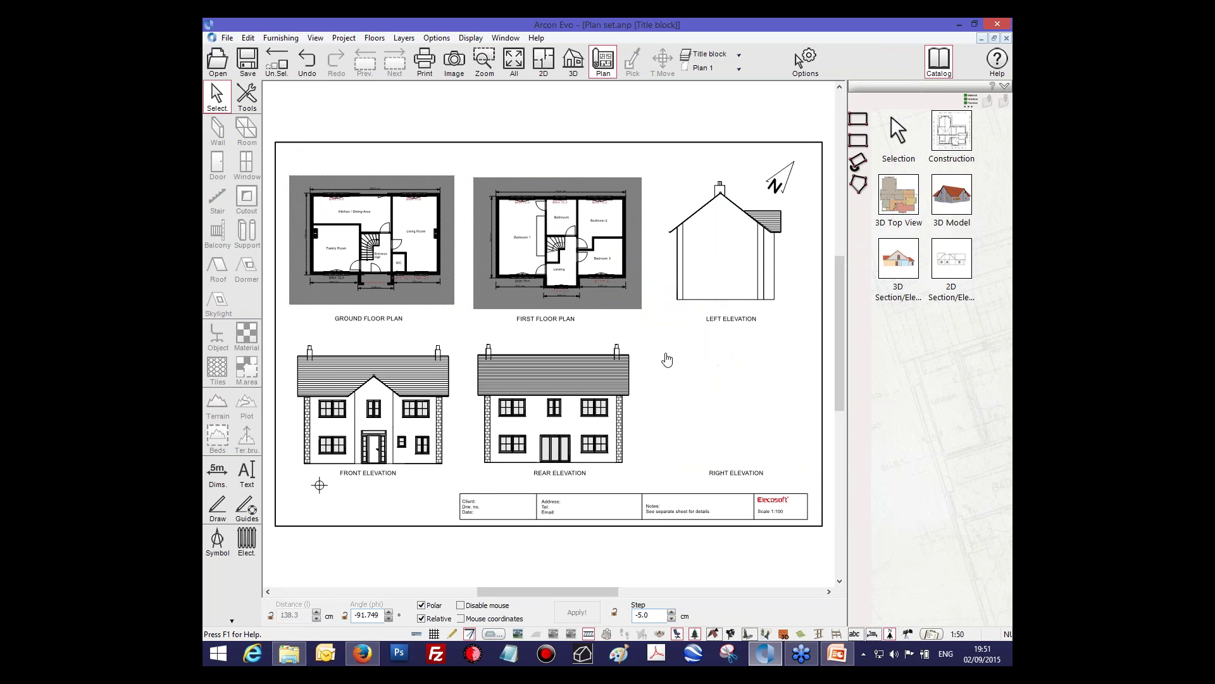
middle_drag(665, 356, 705, 326)
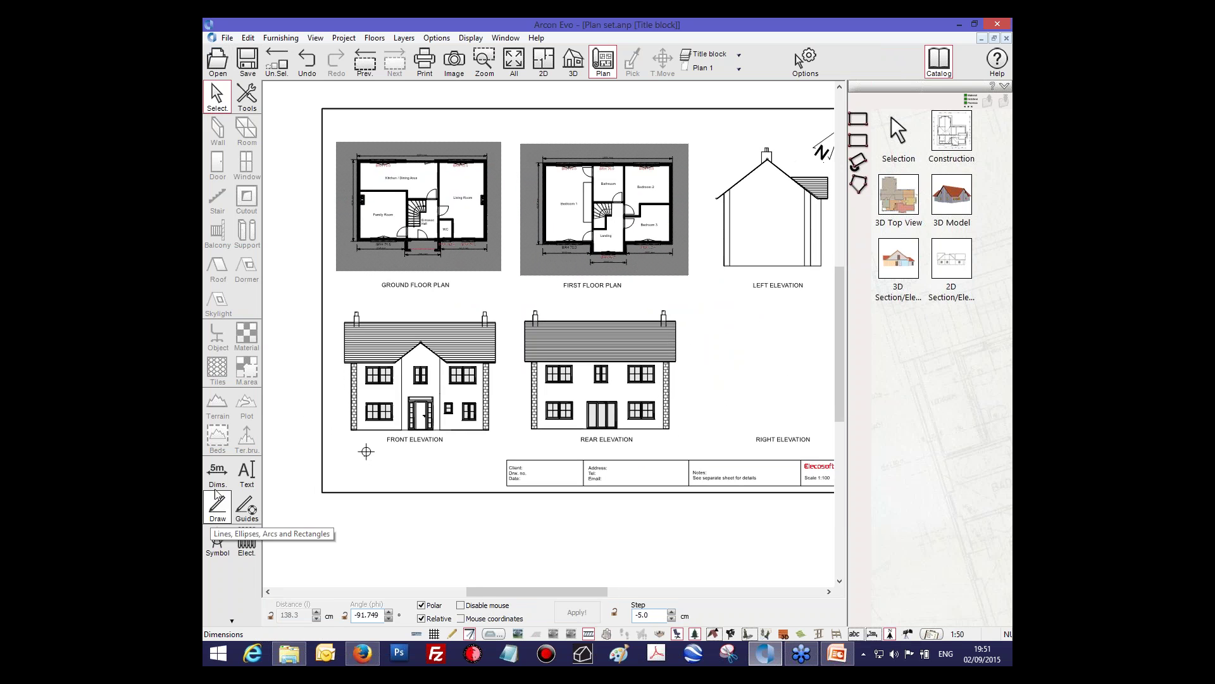
click(217, 508)
click(406, 403)
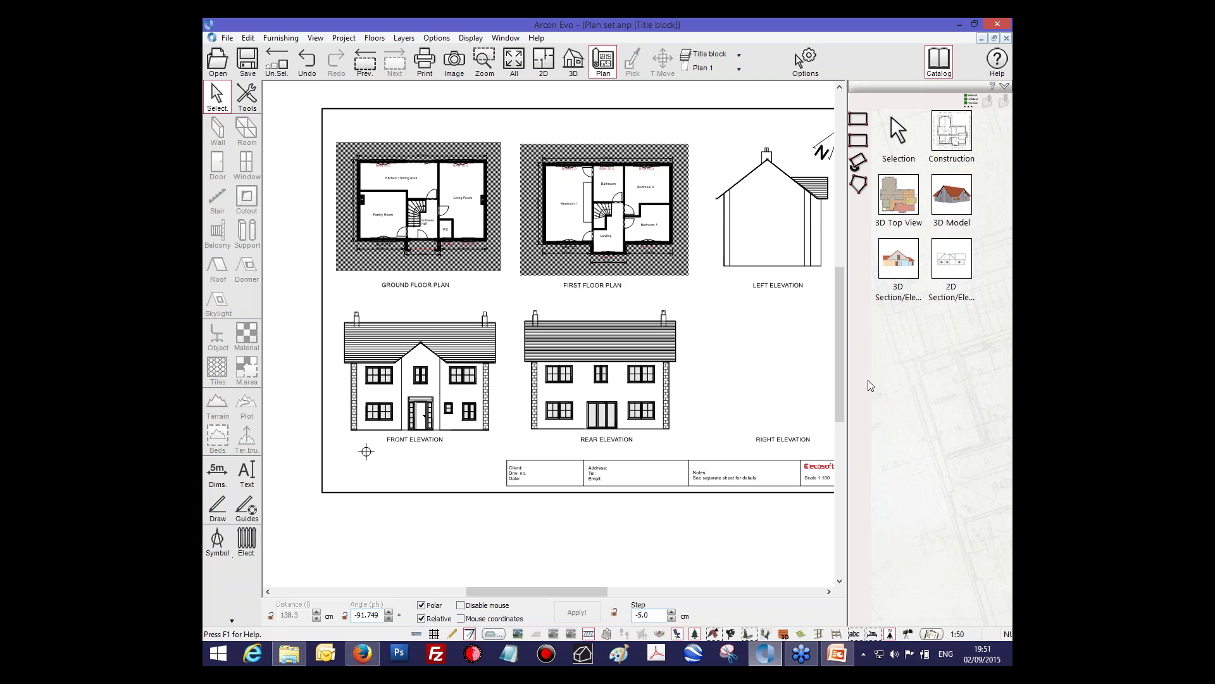
Step: Place a 3D model view of the house on the plan sheet and delete it again
click(950, 202)
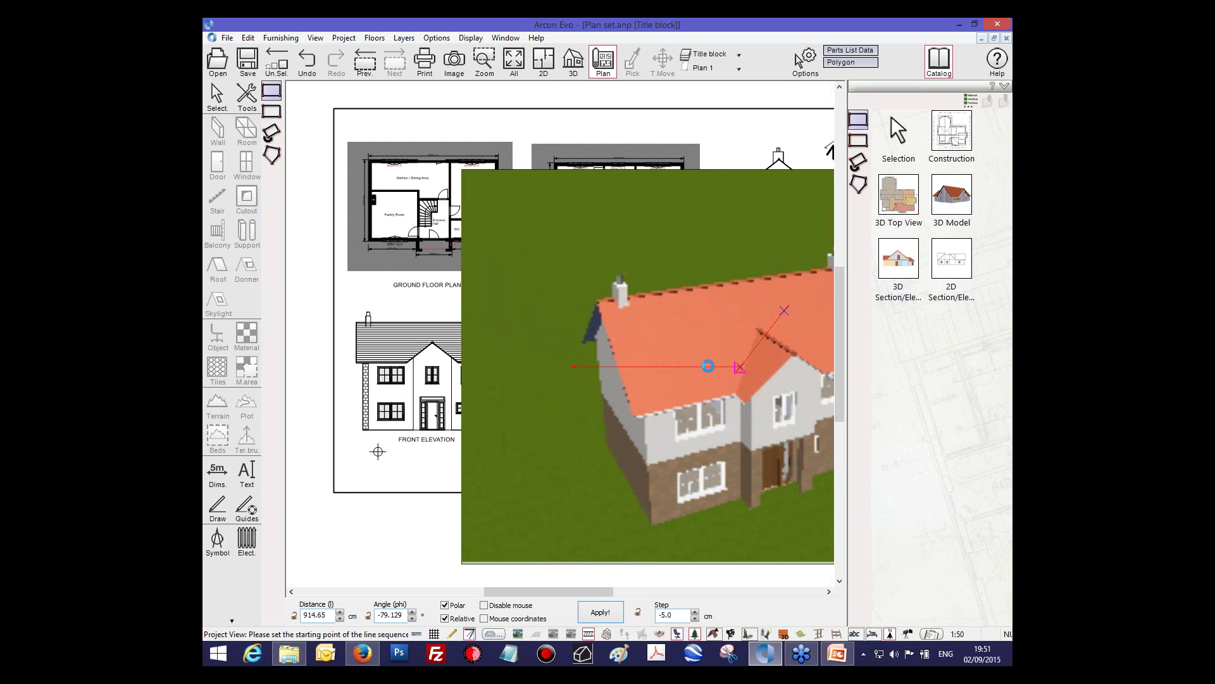
click(729, 353)
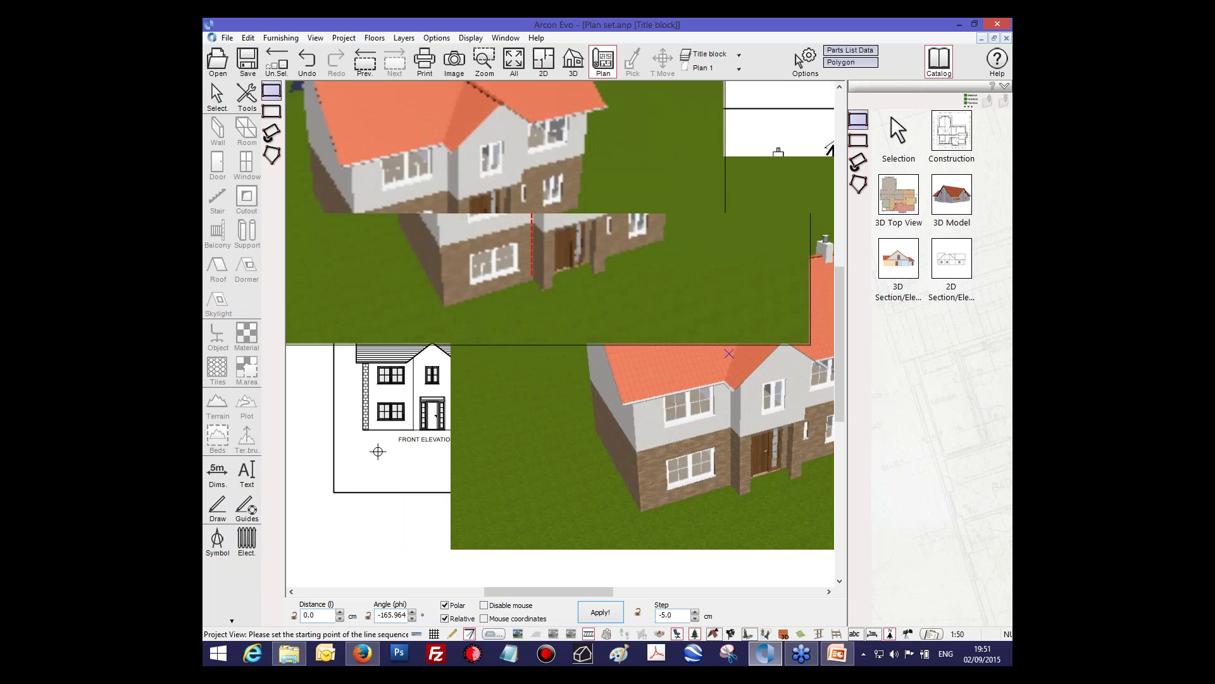
key(Escape)
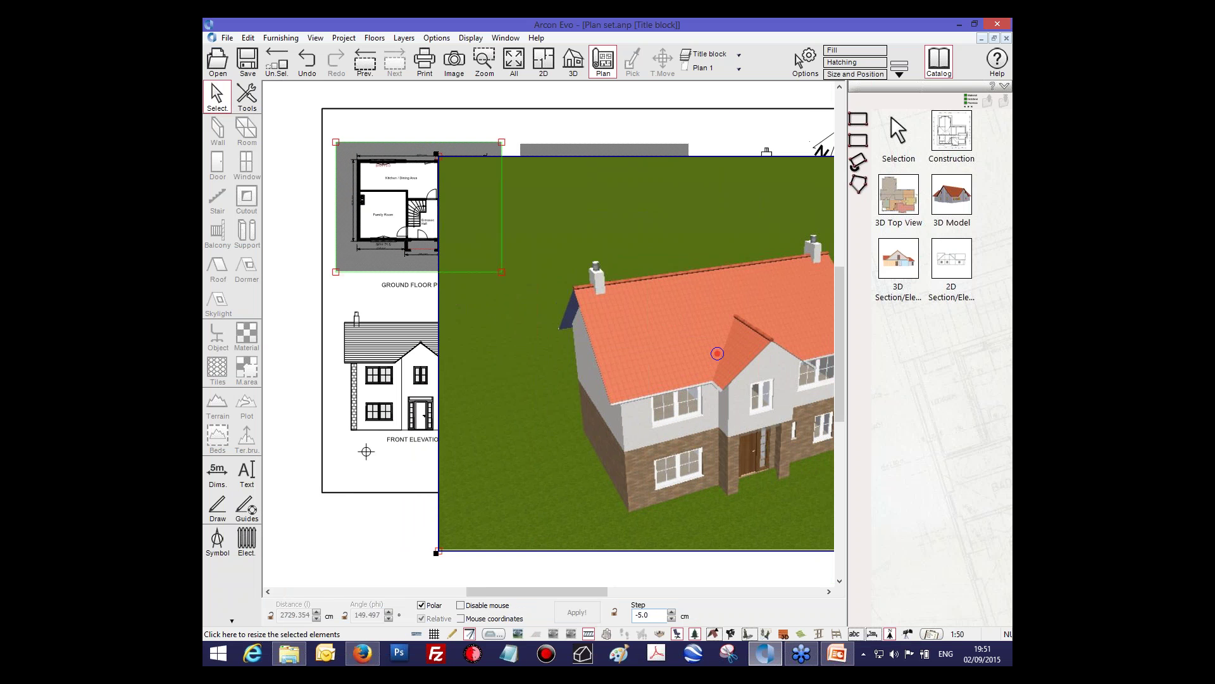
key(Delete)
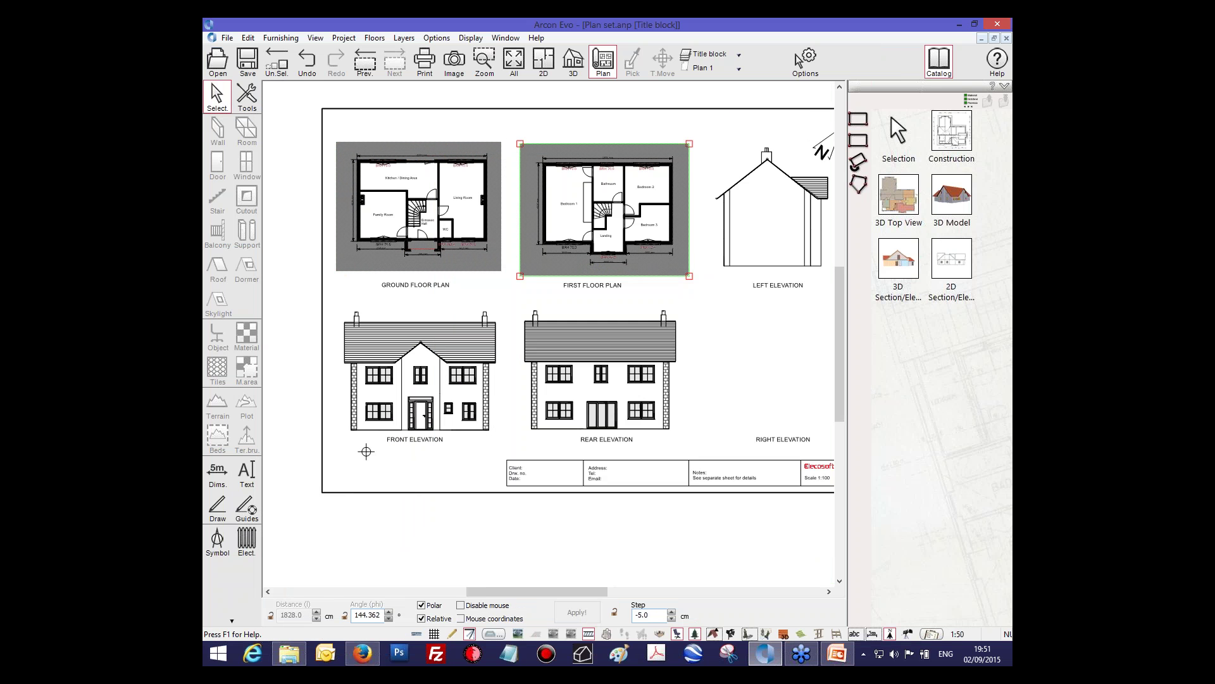
Step: Switch from the plan sheet to the 2D floor plan view of the house
middle_drag(683, 384, 687, 410)
click(543, 61)
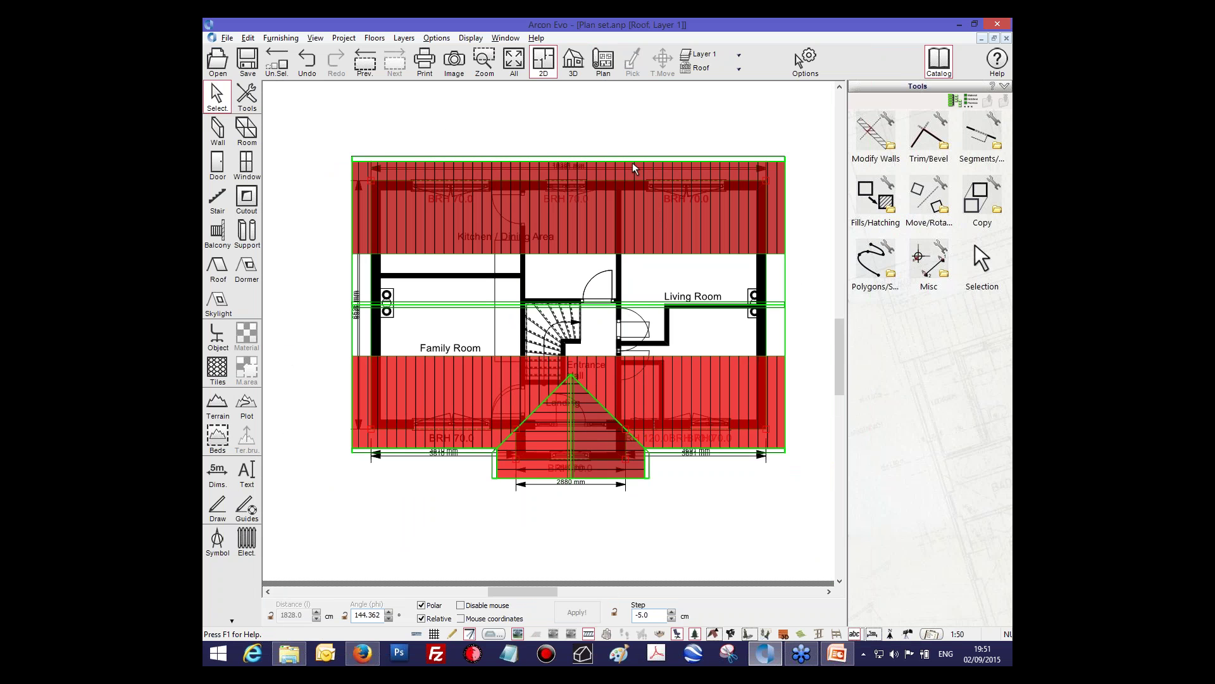
middle_drag(651, 136, 654, 133)
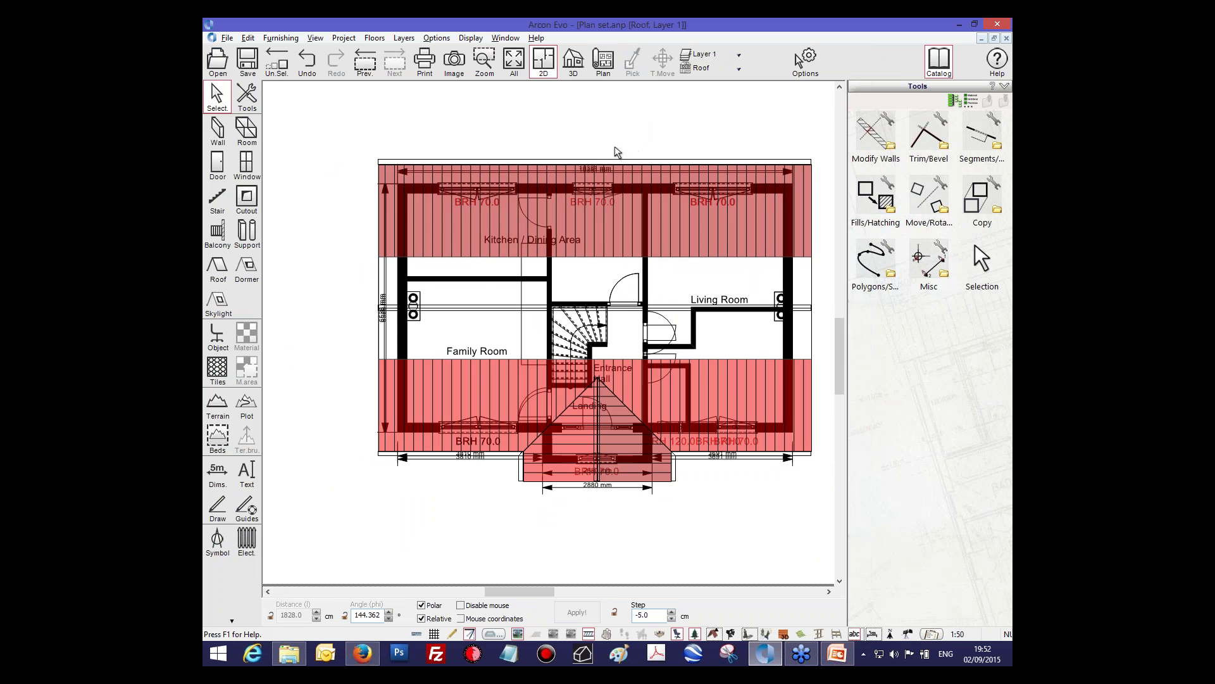
click(248, 132)
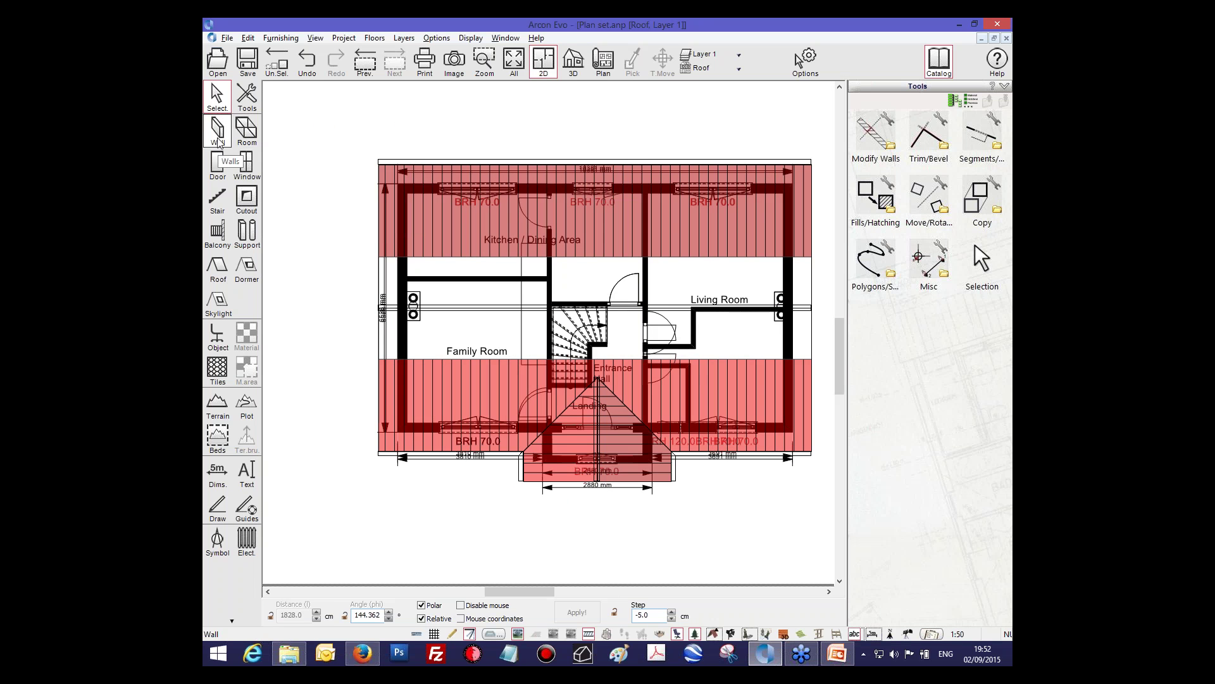
click(219, 140)
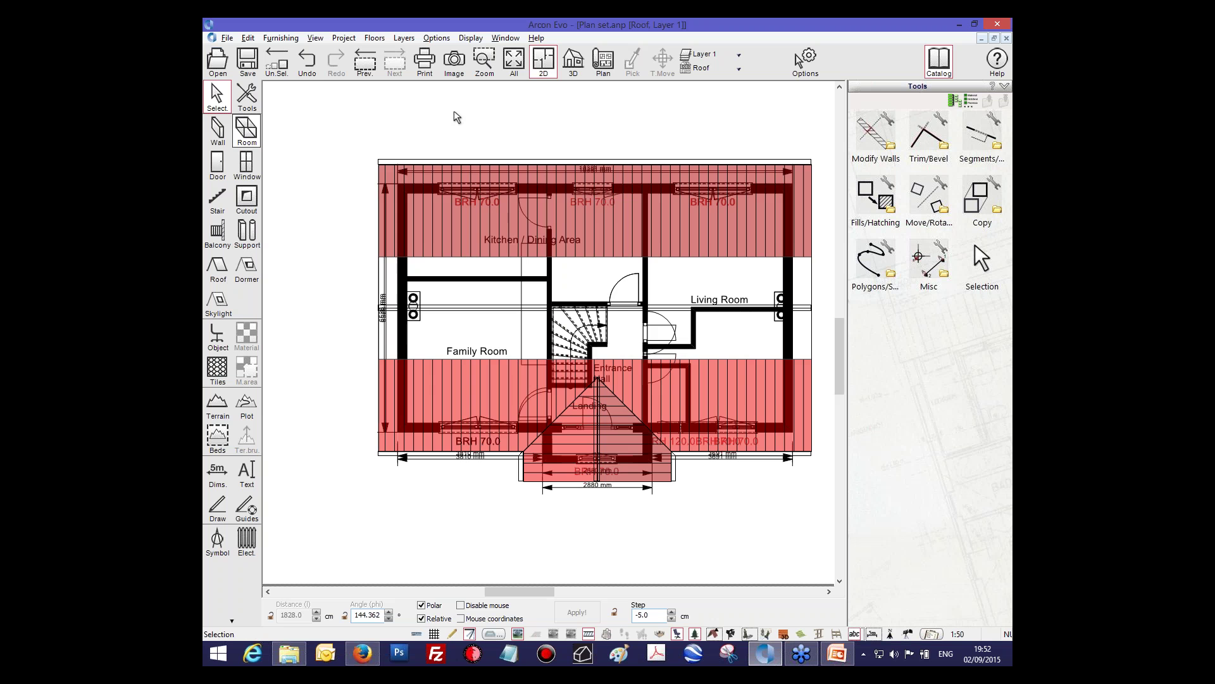
middle_drag(519, 131, 485, 140)
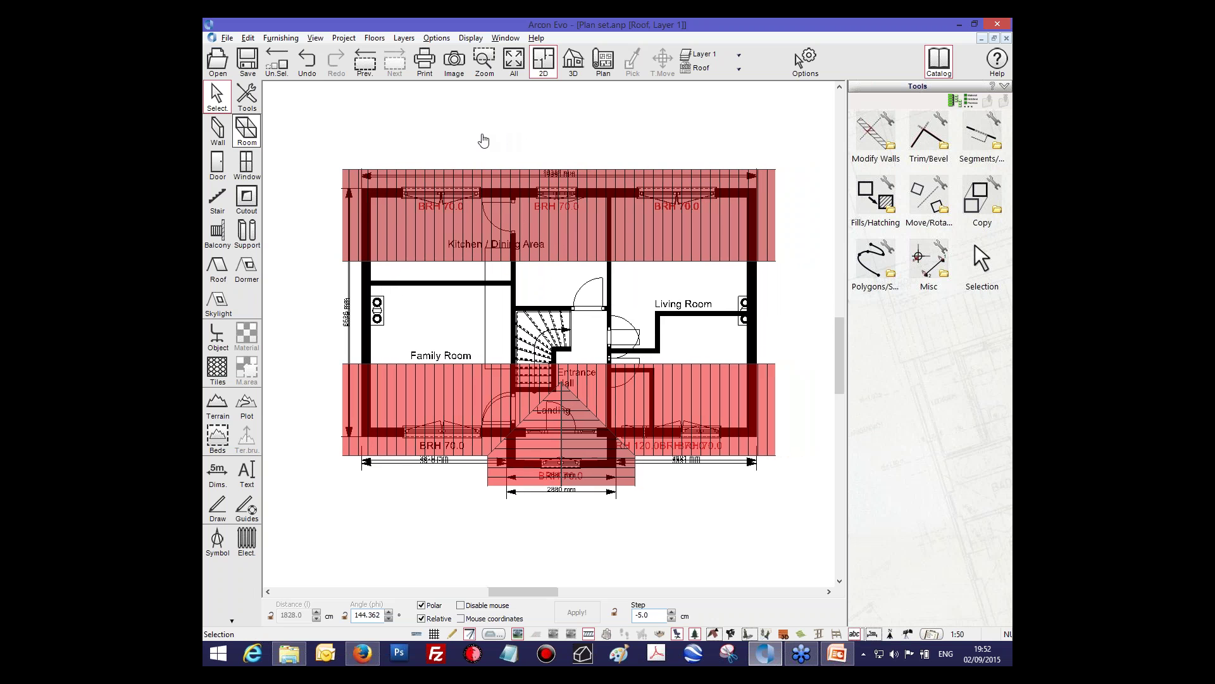
scroll(550, 235, up, 1)
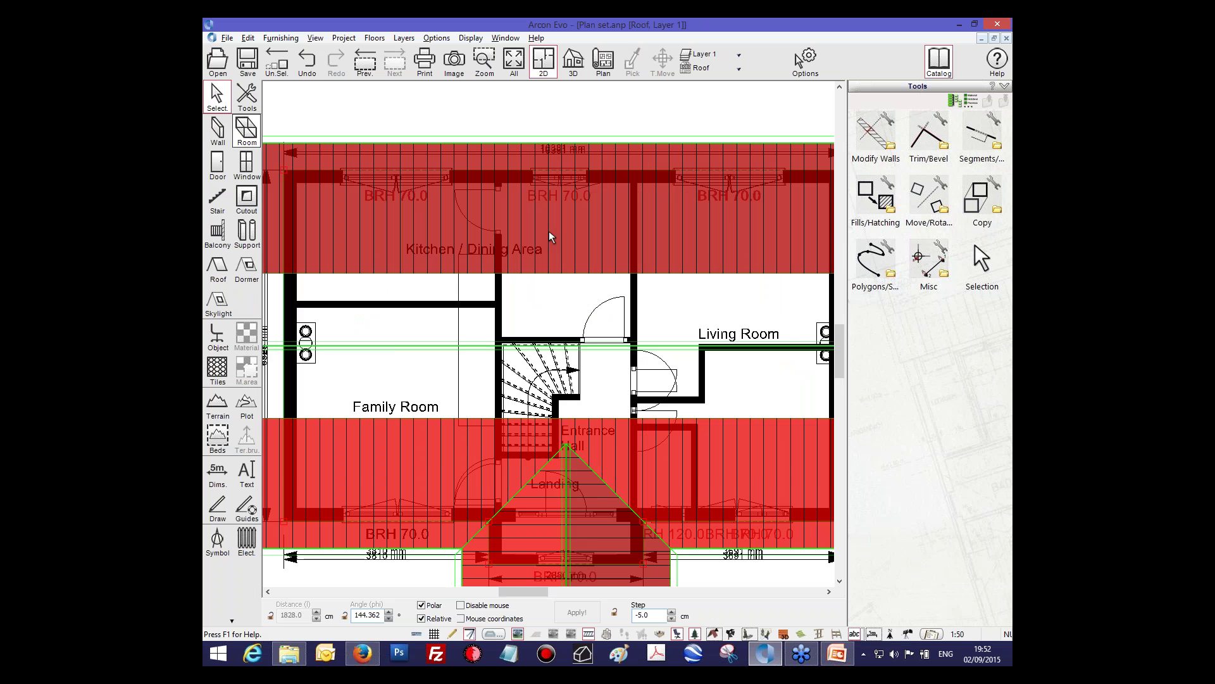
scroll(545, 163, down, 2)
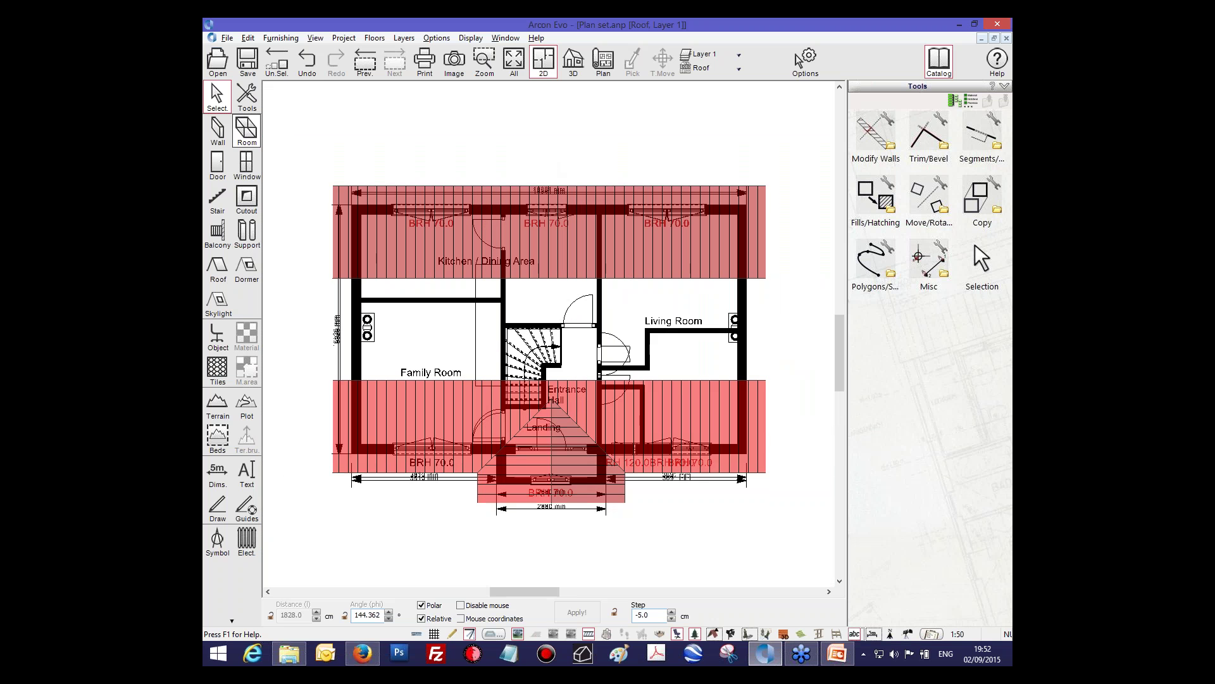
Step: Narrow the catalog pane slightly to give the 2D floor plan drawing area more width
drag(855, 202, 869, 202)
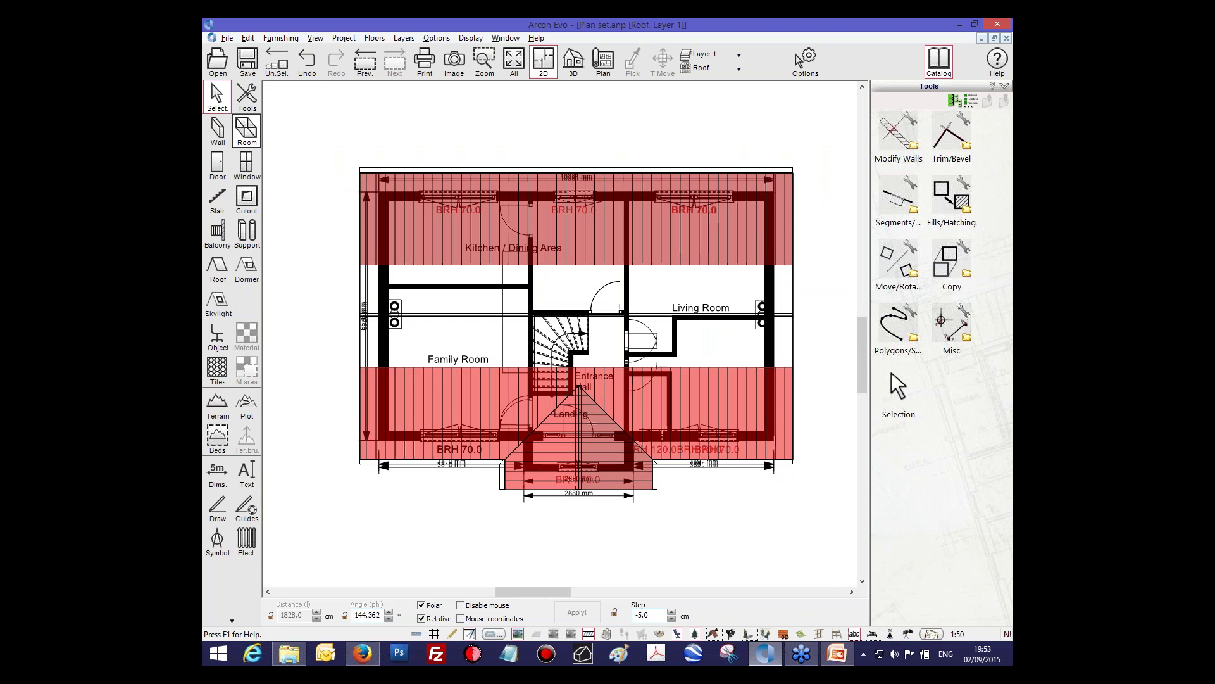
scroll(659, 147, up, 1)
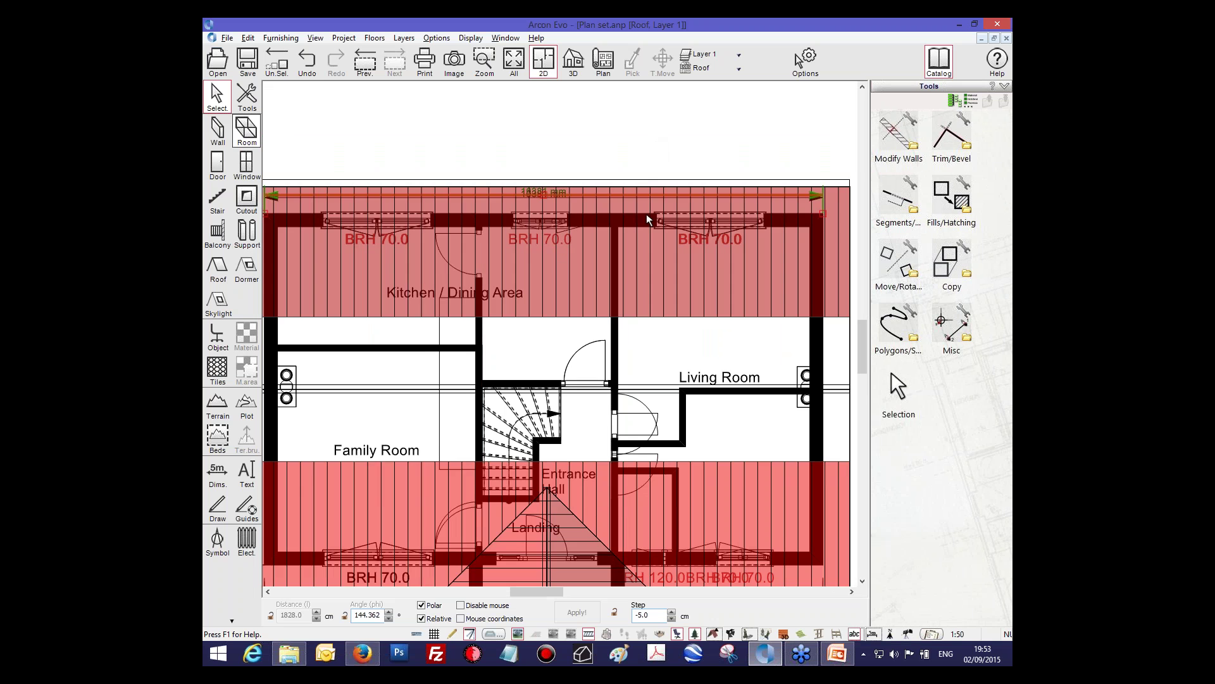
click(648, 254)
scroll(656, 224, down, 3)
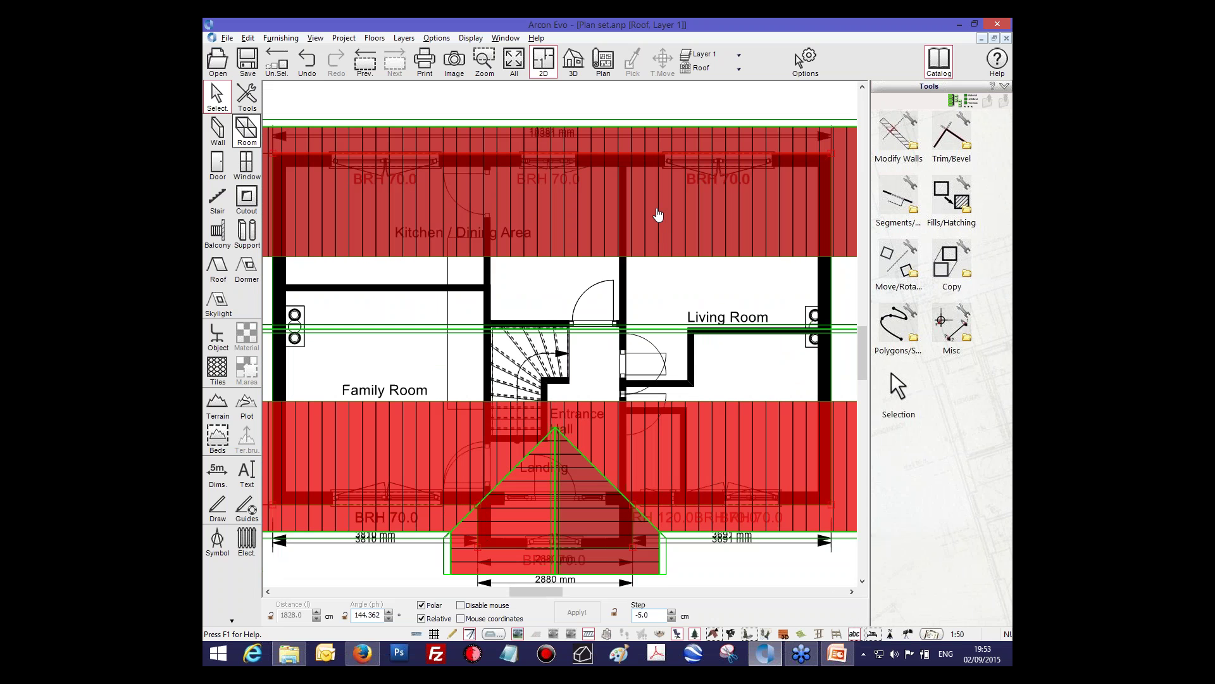